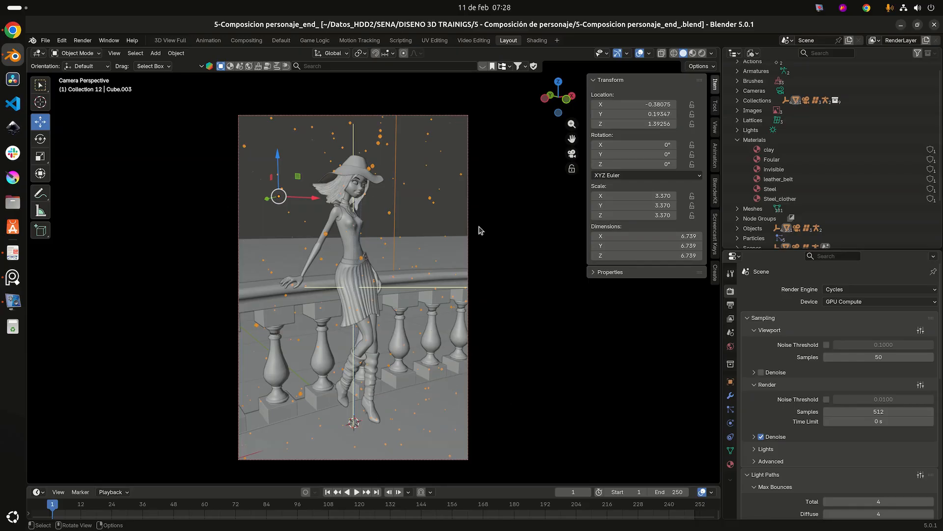
Set the Cycles viewport samples to 32 in the render settings.
{"action": "left_click", "coordinate": [731, 305]}
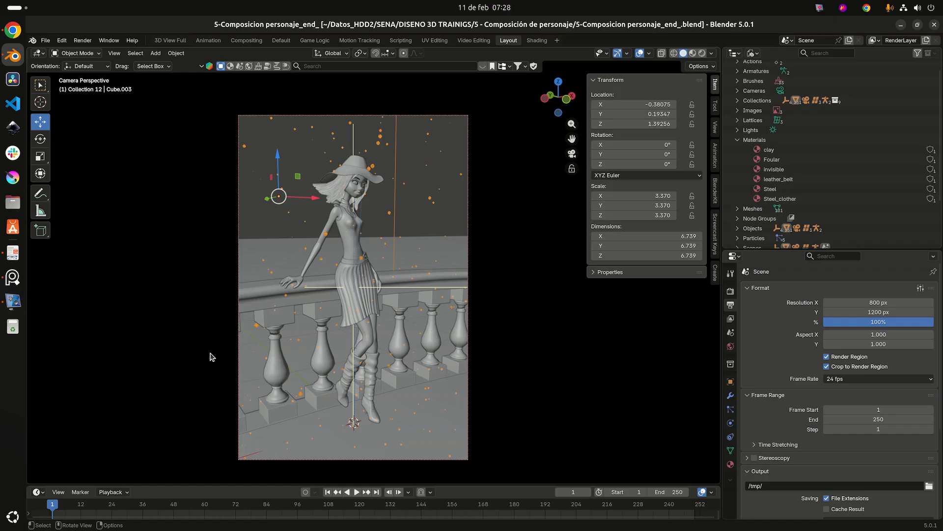
{"action": "left_click", "coordinate": [731, 291]}
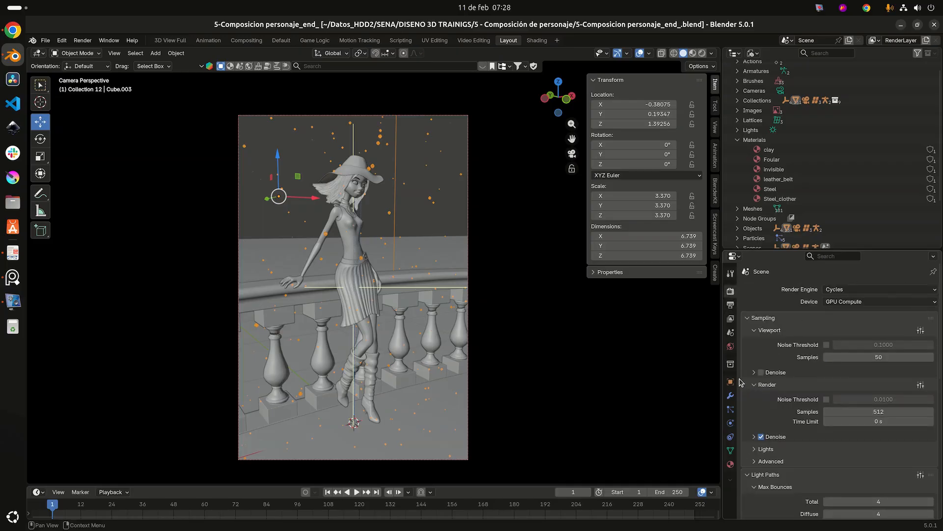
{"action": "scroll", "coordinate": [797, 343], "scroll_direction": "down", "scroll_amount": 2}
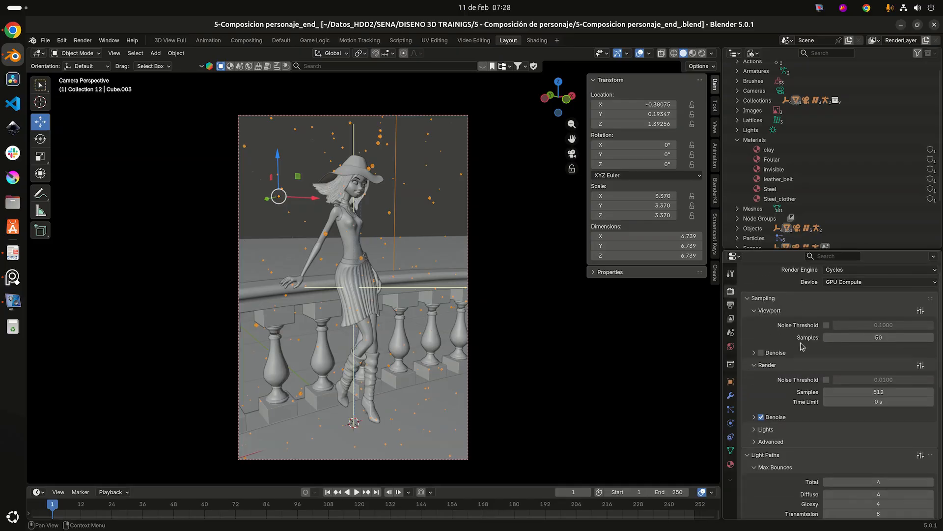
{"action": "left_click", "coordinate": [882, 320]}
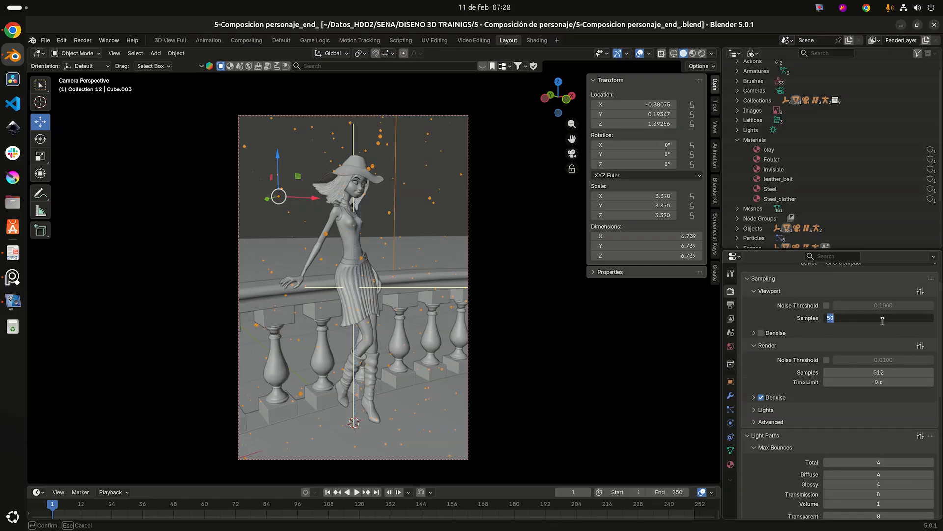
{"action": "type", "text": "32"}
{"action": "key", "text": "Return"}
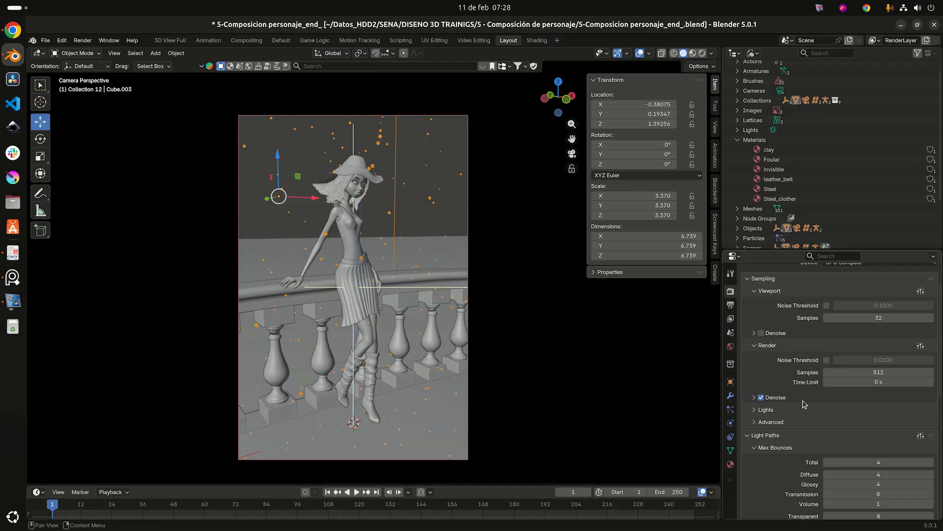
Examine the Film exposure, pixel filter and transparency in the render settings, and collapse the Sampling section.
{"action": "scroll", "coordinate": [805, 404], "scroll_direction": "down", "scroll_amount": 10}
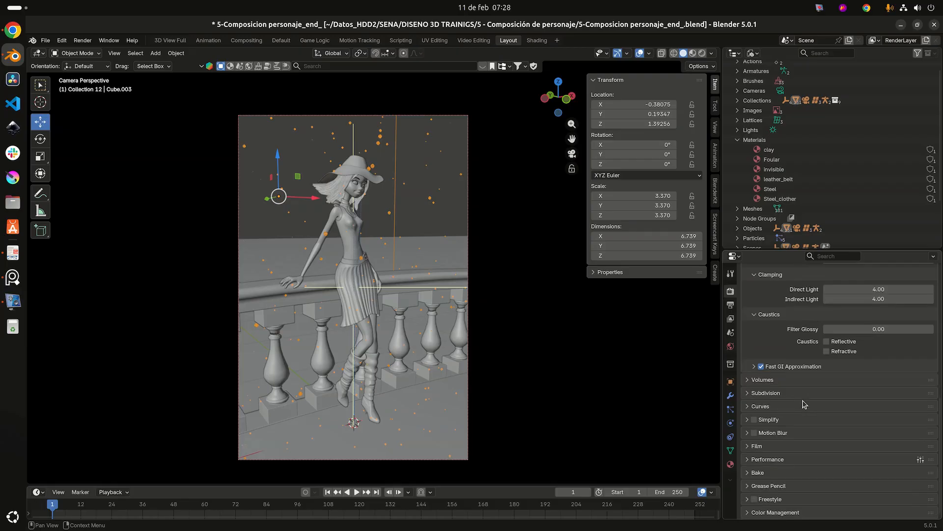
{"action": "left_click", "coordinate": [748, 446]}
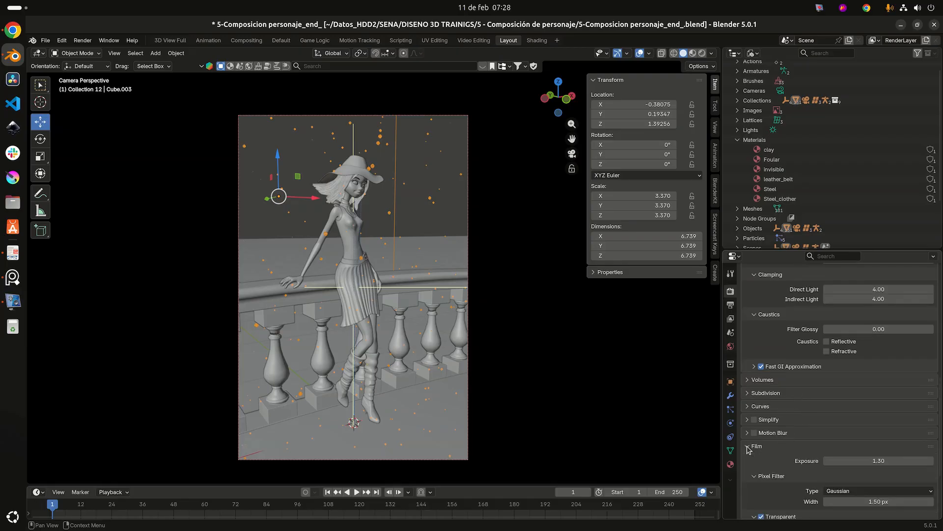
{"action": "scroll", "coordinate": [752, 449], "scroll_direction": "down", "scroll_amount": 5}
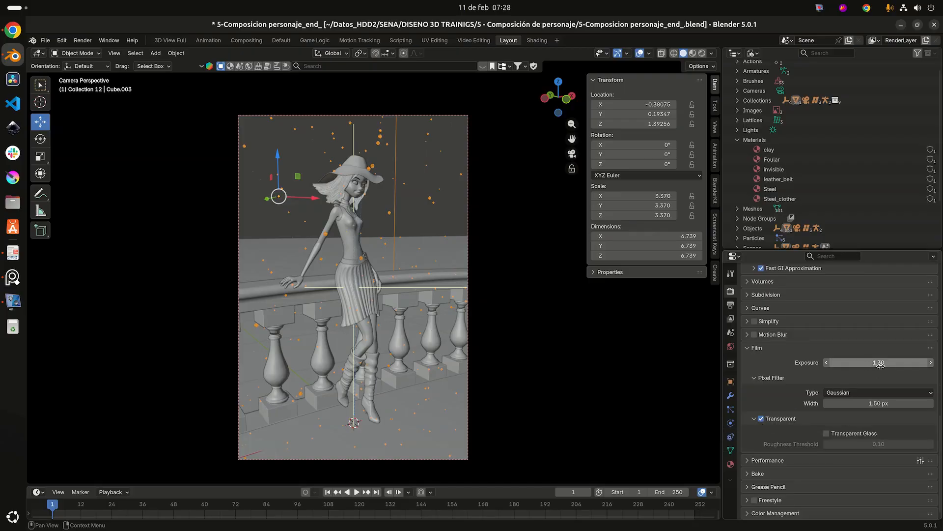
{"action": "scroll", "coordinate": [873, 371], "scroll_direction": "up", "scroll_amount": 4}
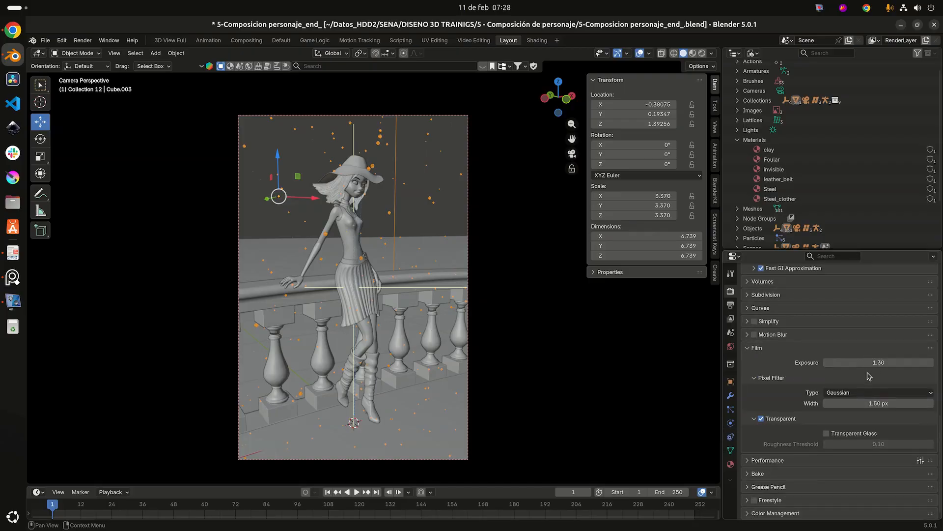
{"action": "scroll", "coordinate": [869, 376], "scroll_direction": "up", "scroll_amount": 15}
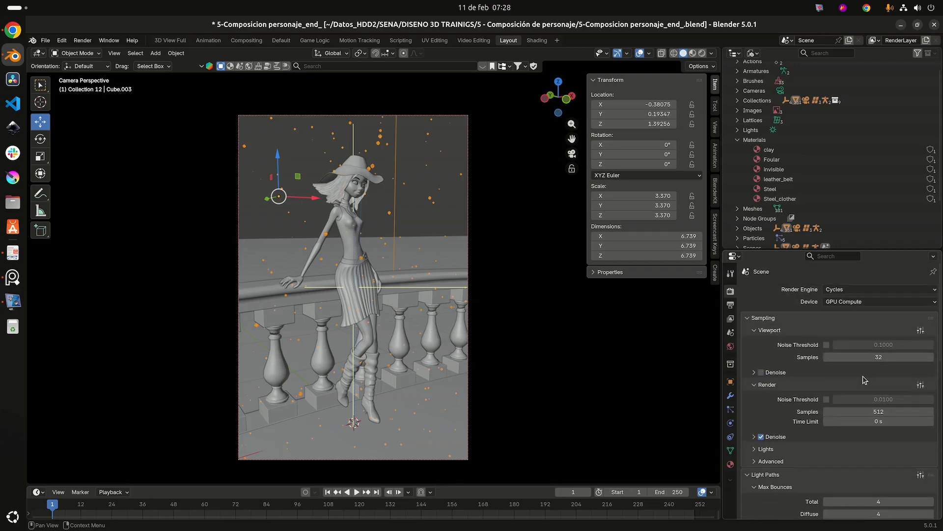
{"action": "left_click", "coordinate": [748, 318]}
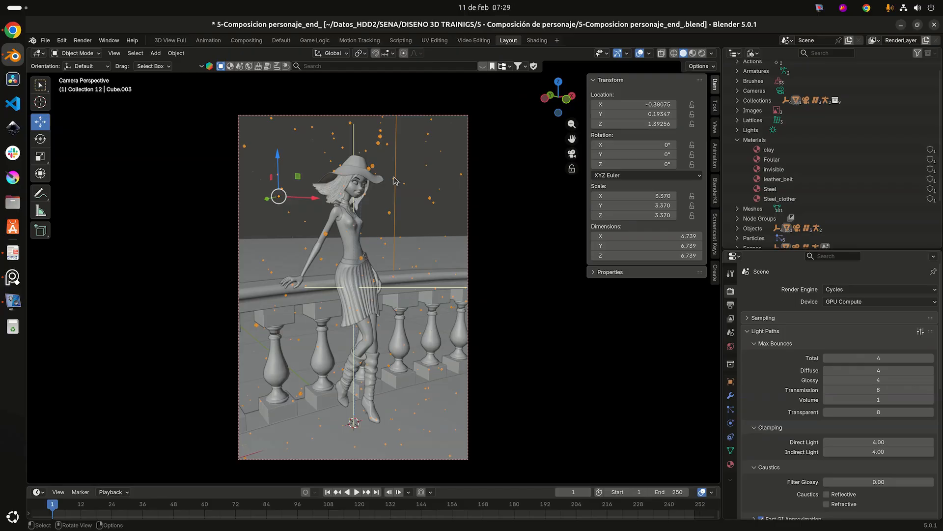
Switch to the Shading workspace and examine the World node setup, resizing the node editor to fit both views.
{"action": "left_click", "coordinate": [536, 40]}
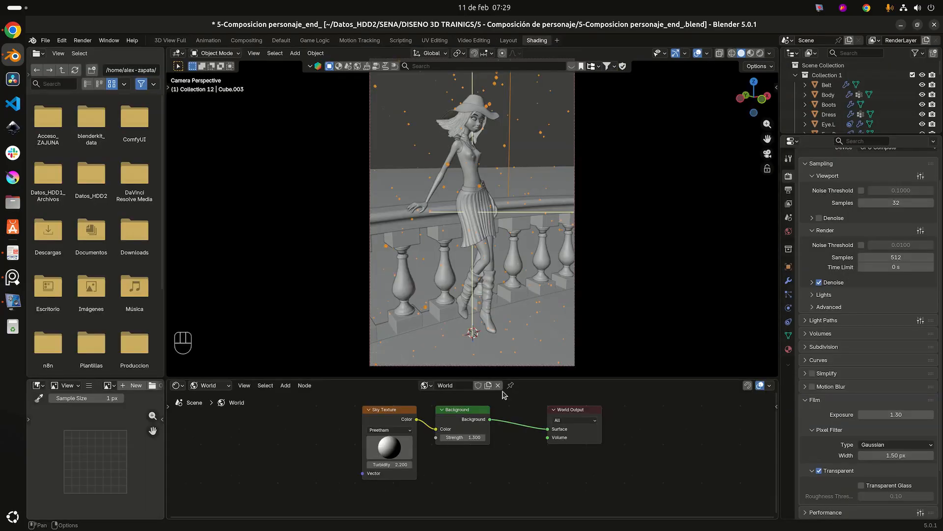
{"action": "left_click_drag", "start_coordinate": [518, 379], "coordinate": [518, 244]}
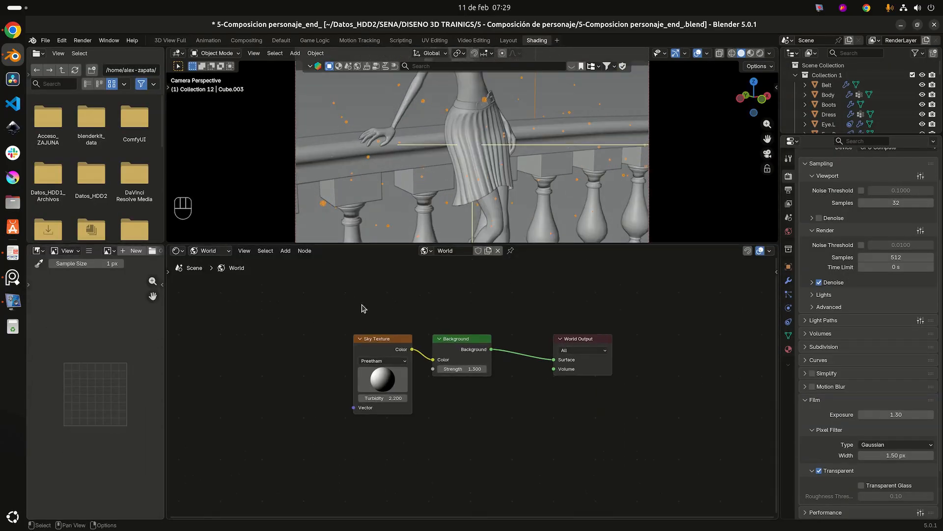
{"action": "scroll", "coordinate": [434, 333], "scroll_direction": "up", "scroll_amount": 1}
{"action": "scroll", "coordinate": [434, 333], "scroll_direction": "up", "scroll_amount": 2}
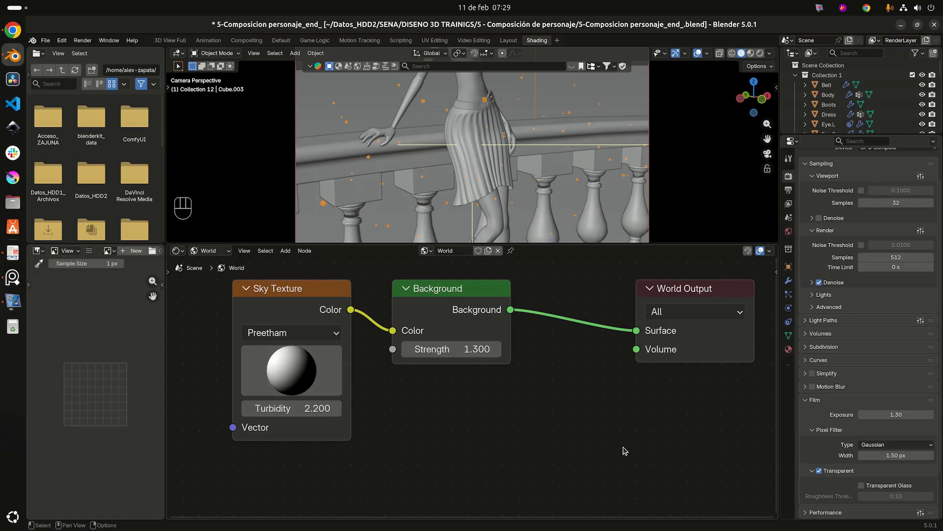
{"action": "scroll", "coordinate": [625, 451], "scroll_direction": "down", "scroll_amount": 1}
{"action": "left_click_drag", "start_coordinate": [566, 244], "coordinate": [574, 340]}
{"action": "scroll", "coordinate": [550, 212], "scroll_direction": "down", "scroll_amount": 3}
{"action": "scroll", "coordinate": [551, 212], "scroll_direction": "up", "scroll_amount": 1}
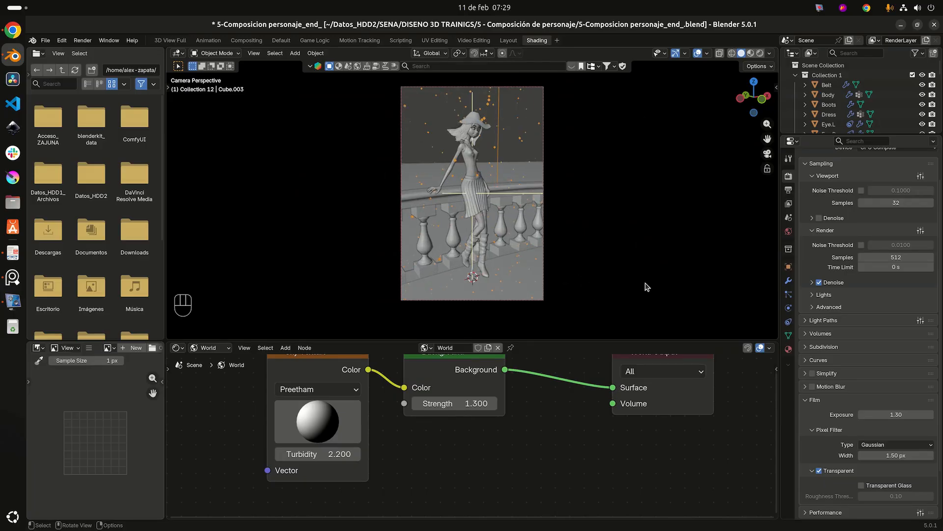
Preview the camera view in rendered shading to check the sky lighting, and return it to solid shading.
{"action": "left_click", "coordinate": [760, 53]}
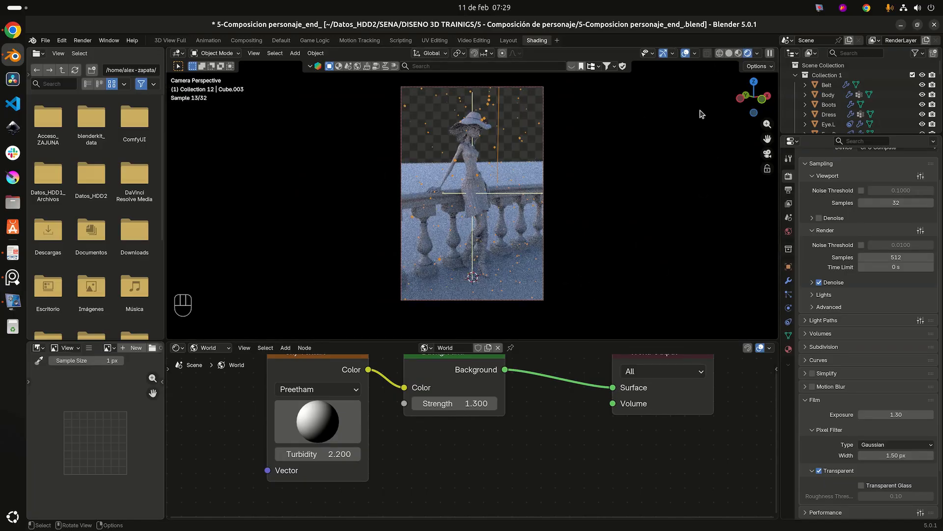
{"action": "scroll", "coordinate": [511, 162], "scroll_direction": "up", "scroll_amount": 1}
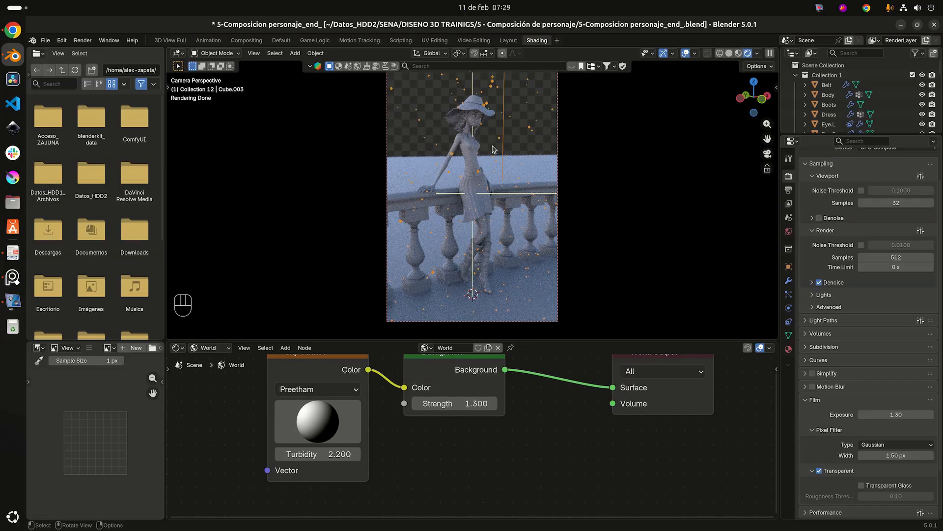
{"action": "scroll", "coordinate": [496, 158], "scroll_direction": "down", "scroll_amount": 2}
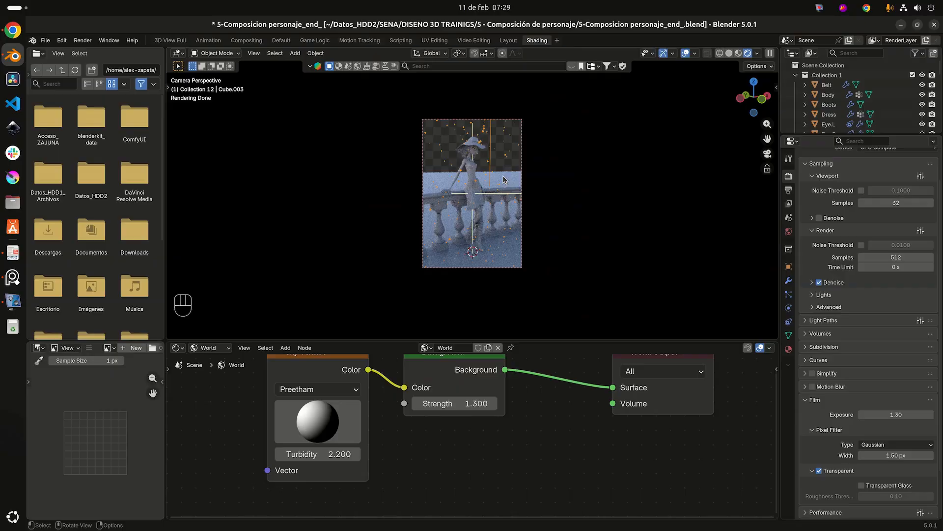
{"action": "scroll", "coordinate": [504, 179], "scroll_direction": "up", "scroll_amount": 2}
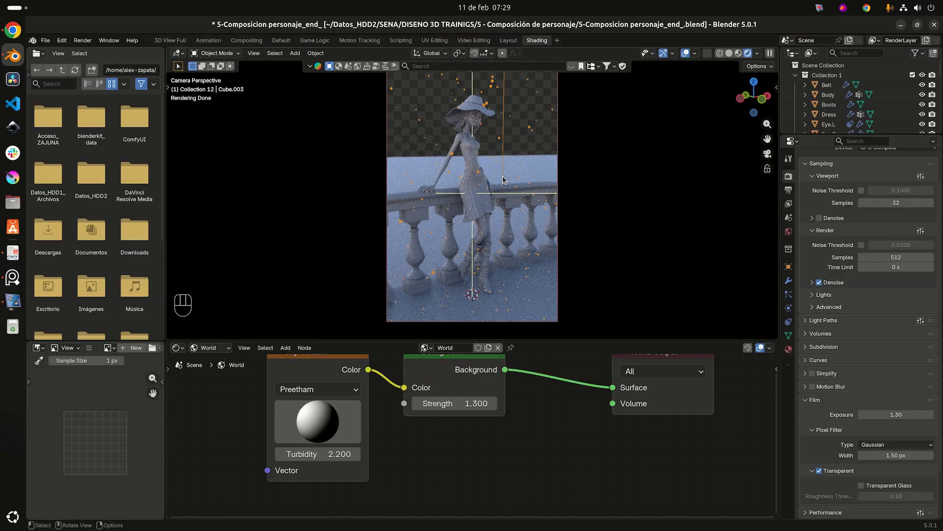
{"action": "left_click", "coordinate": [730, 53]}
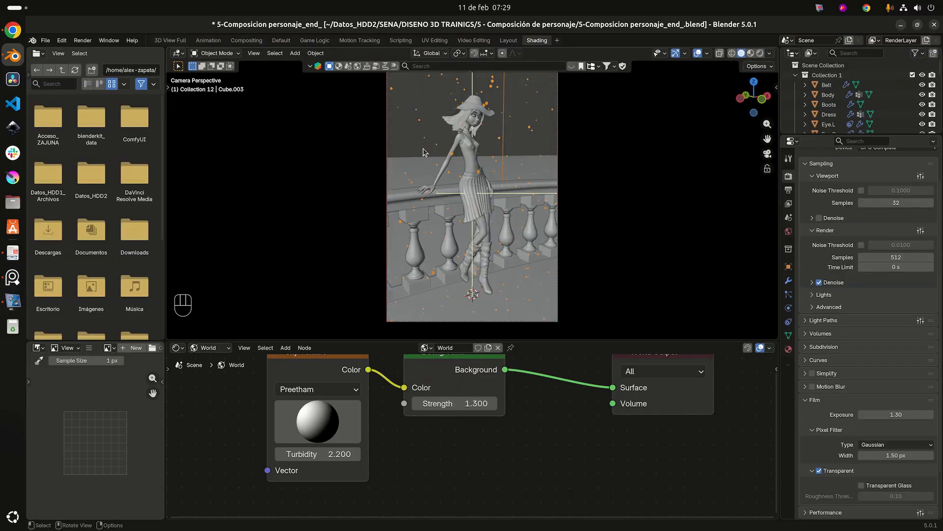
Return to the Layout workspace, leave the camera view and turn on the Screencast Keys display.
{"action": "left_click", "coordinate": [509, 40]}
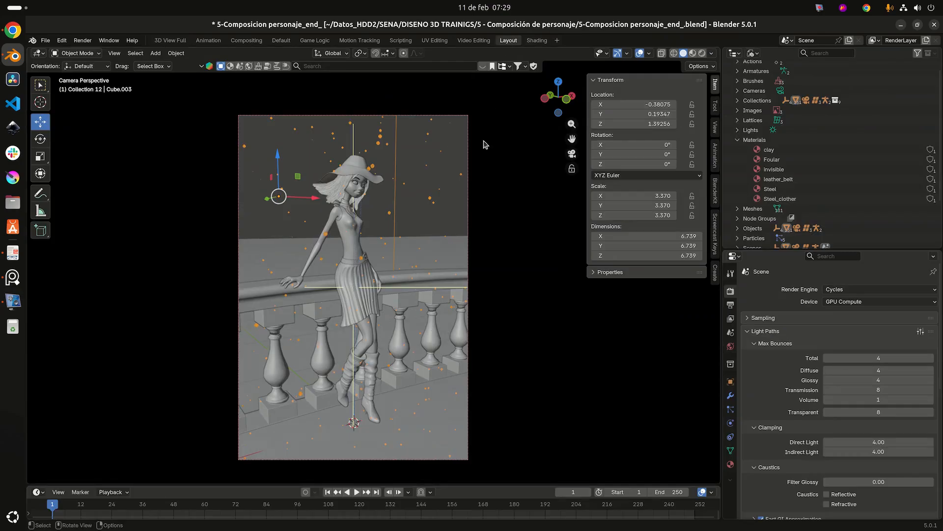
{"action": "middle_click_drag", "start_coordinate": [484, 143], "coordinate": [497, 243]}
{"action": "scroll", "coordinate": [488, 180], "scroll_direction": "down", "scroll_amount": 11}
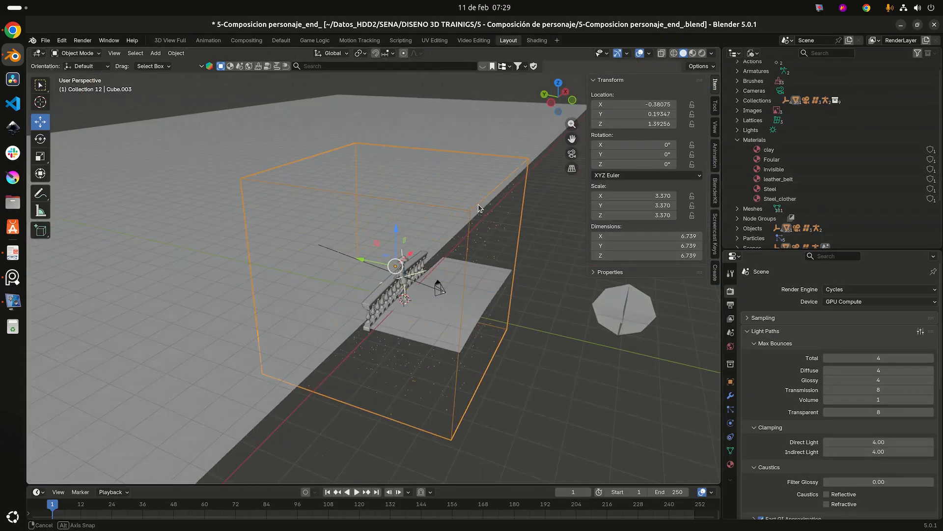
{"action": "left_click", "coordinate": [541, 249]}
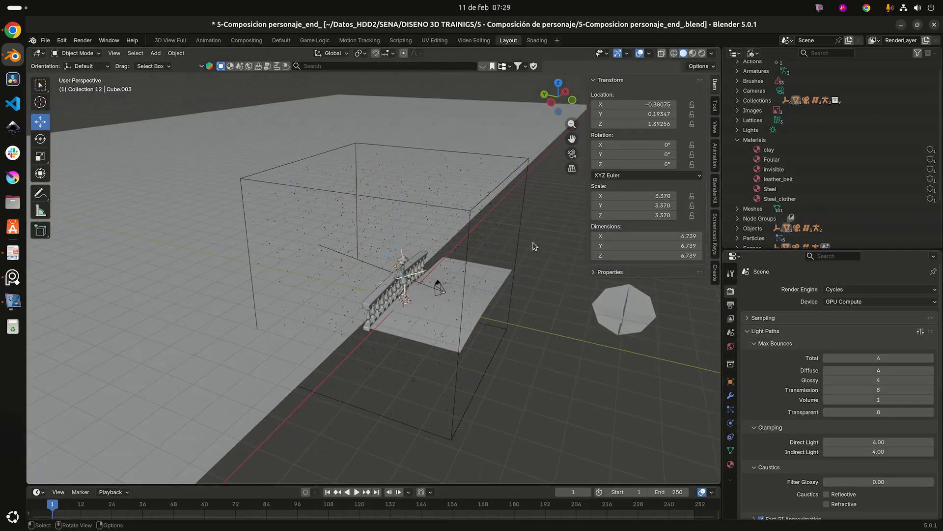
{"action": "key", "text": "shift+a"}
{"action": "mouse_move", "coordinate": [527, 248]}
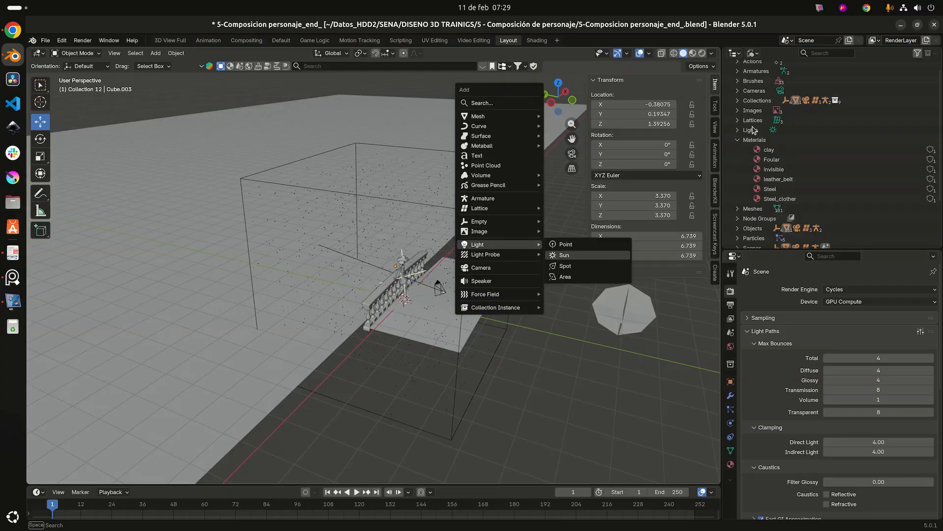
{"action": "left_click", "coordinate": [715, 229]}
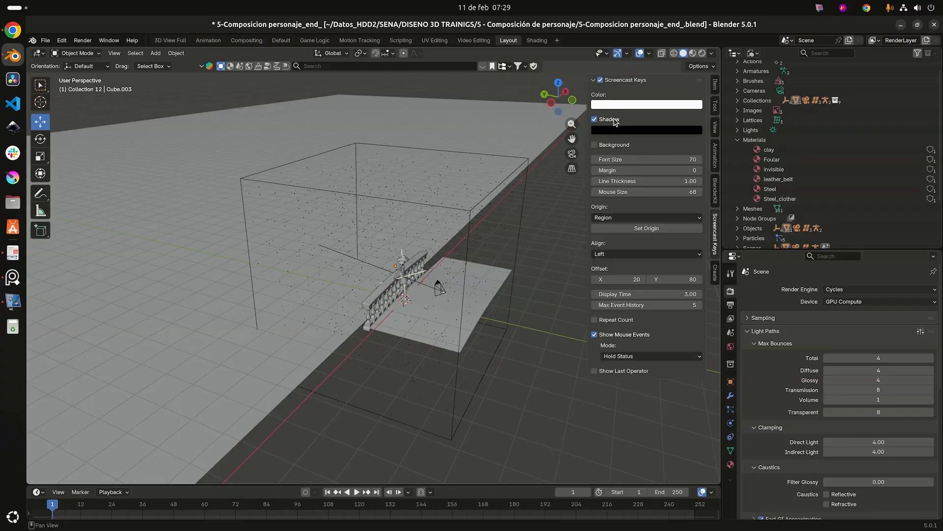
{"action": "key", "text": "shift+a"}
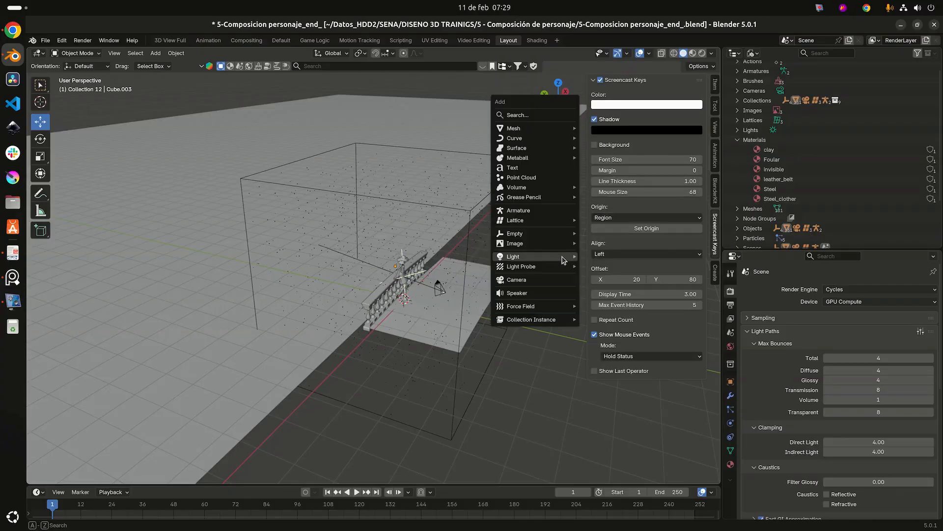
{"action": "mouse_move", "coordinate": [563, 261]}
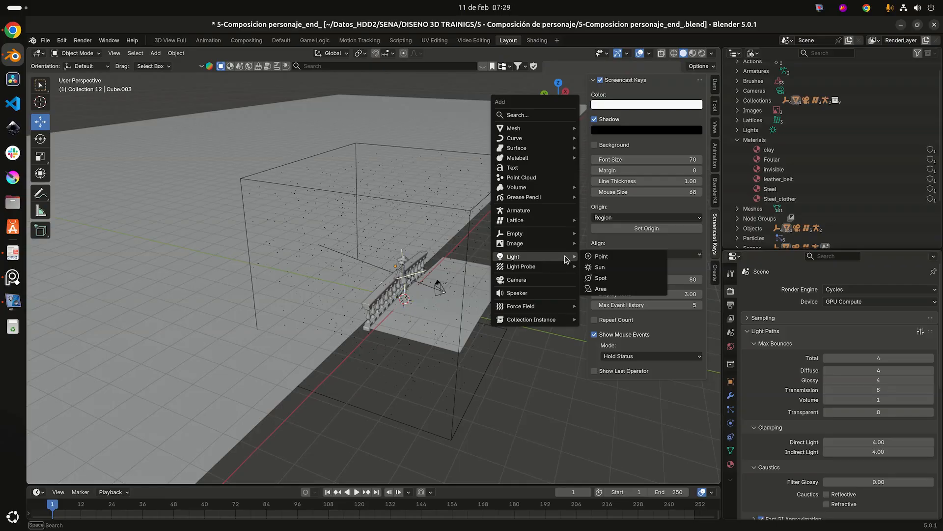
{"action": "left_click", "coordinate": [600, 80]}
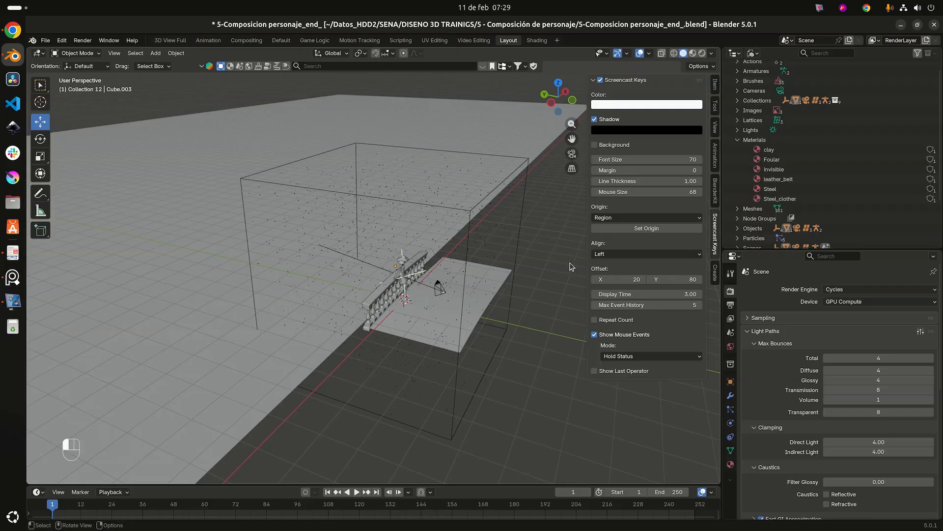
Add a Sun light to the scene.
{"action": "key", "text": "shift+a"}
{"action": "middle_click_drag", "start_coordinate": [544, 385], "coordinate": [447, 329]}
{"action": "scroll", "coordinate": [468, 279], "scroll_direction": "up", "scroll_amount": 2}
{"action": "middle_click_drag", "start_coordinate": [468, 283], "coordinate": [488, 316]}
{"action": "key", "text": "shift+a"}
{"action": "mouse_move", "coordinate": [490, 314]}
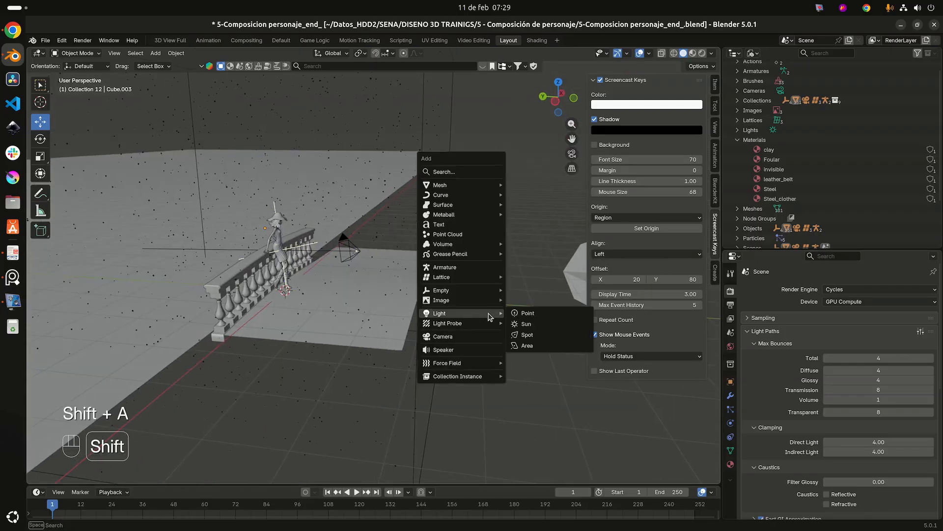
{"action": "left_click", "coordinate": [526, 324]}
{"action": "scroll", "coordinate": [281, 304], "scroll_direction": "down", "scroll_amount": 3}
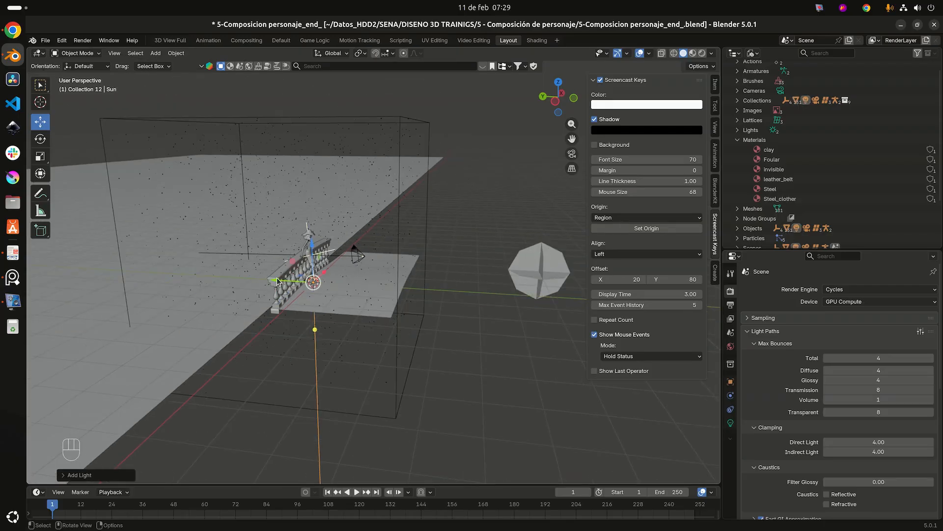
Move the sun light away from the balustrade past the camera, raise it, and rotate it 45° about the X axis.
{"action": "left_click_drag", "start_coordinate": [278, 281], "coordinate": [439, 313]}
{"action": "left_click_drag", "start_coordinate": [463, 255], "coordinate": [459, 162]}
{"action": "key", "text": "r"}
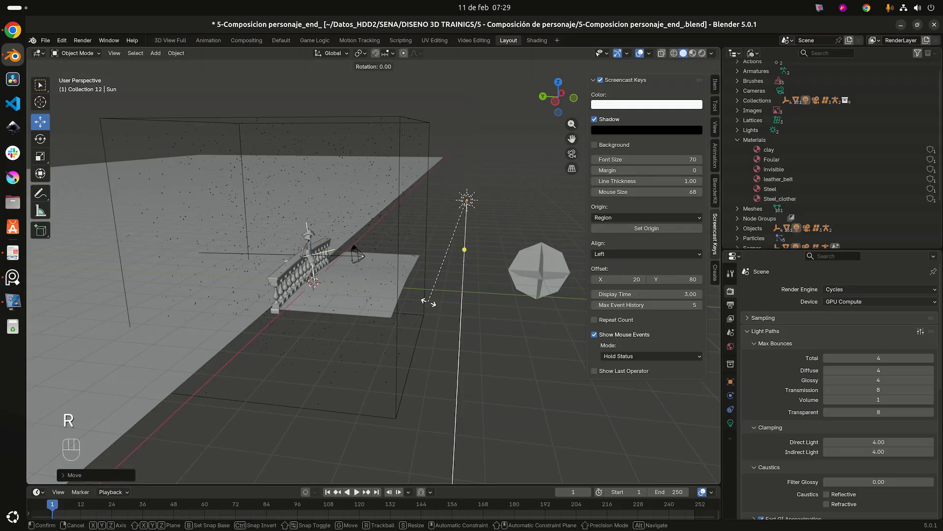
{"action": "key", "text": "x"}
{"action": "key", "text": "KP_4"}
{"action": "key", "text": "KP_5"}
{"action": "key", "text": "KP_Enter"}
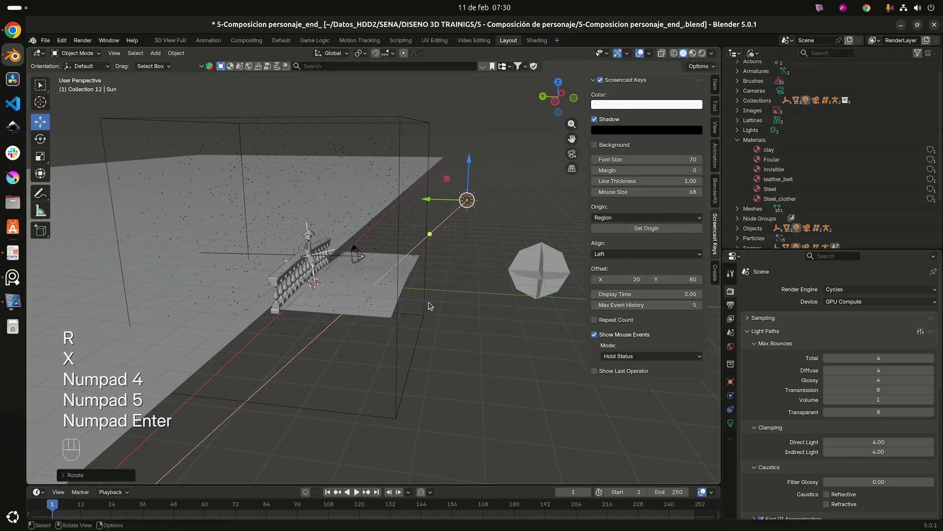
Select the large wireframe particle box surrounding the character and terrace.
{"action": "middle_click_drag", "start_coordinate": [471, 249], "coordinate": [445, 131]}
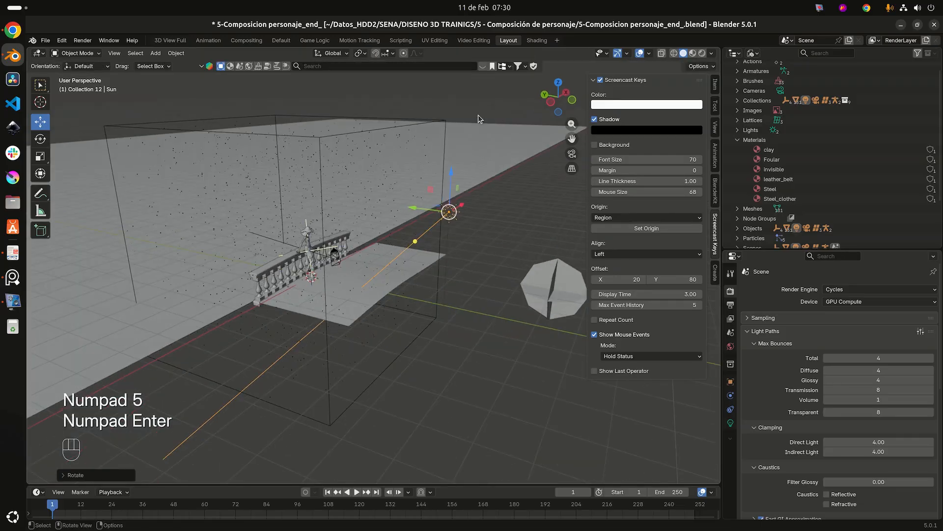
{"action": "left_click", "coordinate": [445, 131]}
{"action": "middle_click_drag", "start_coordinate": [342, 165], "coordinate": [354, 210]}
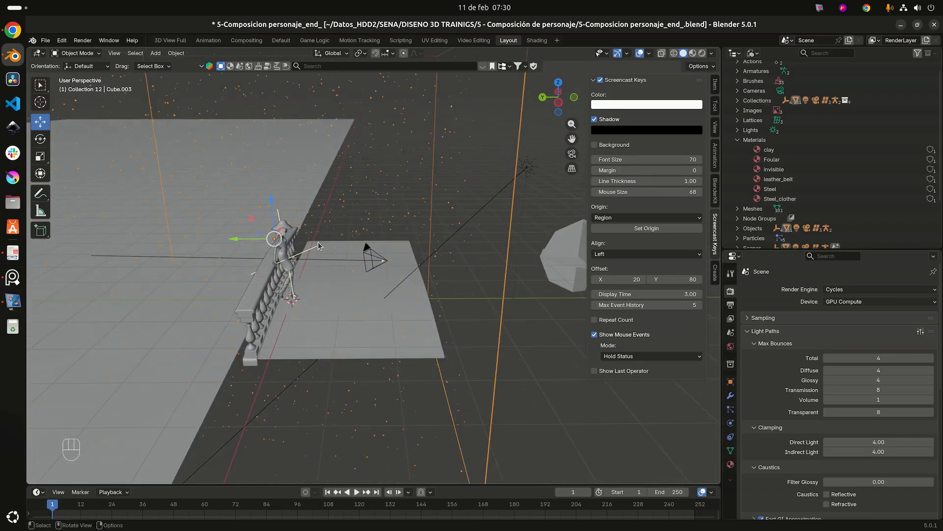
{"action": "middle_click_drag", "start_coordinate": [347, 240], "coordinate": [279, 236]}
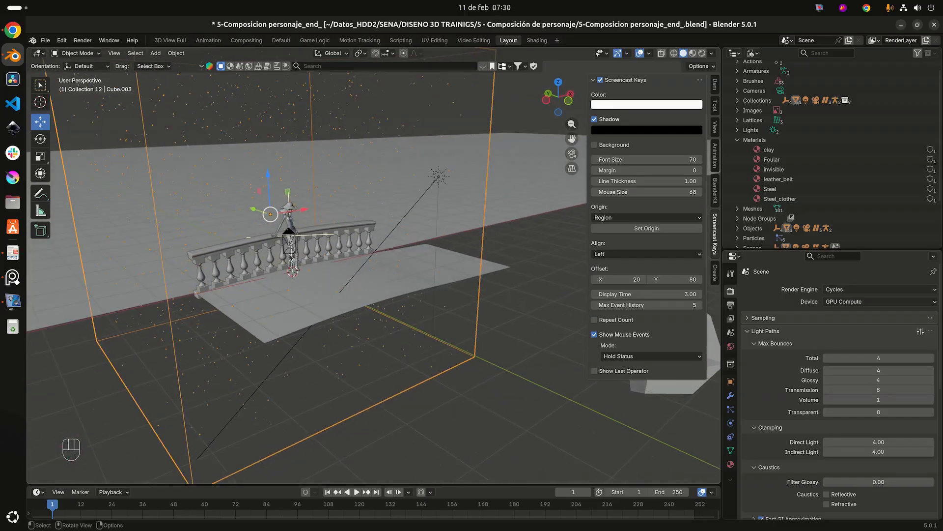
Examine the particle box, the faceted object beyond the terrace and the character's surroundings from several angles.
{"action": "scroll", "coordinate": [309, 263], "scroll_direction": "down", "scroll_amount": 2}
{"action": "middle_click_drag", "start_coordinate": [324, 285], "coordinate": [356, 292]}
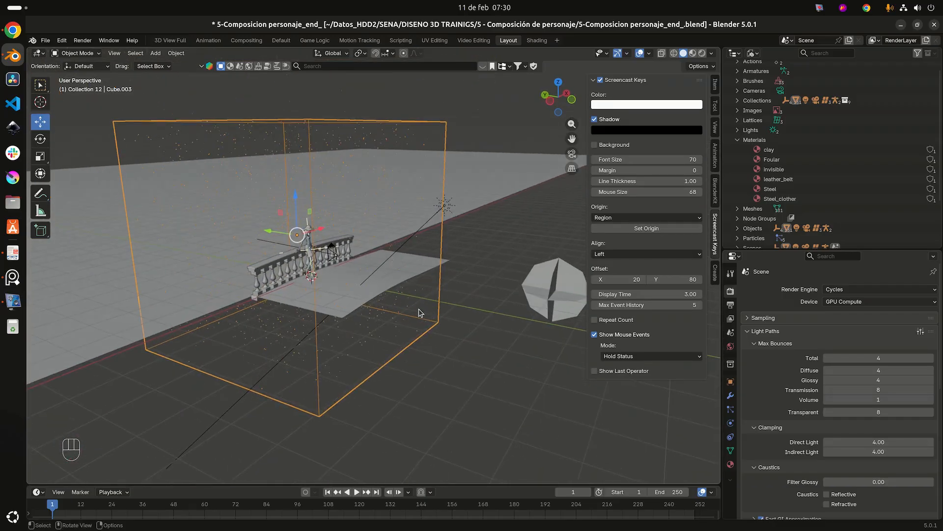
{"action": "scroll", "coordinate": [442, 319], "scroll_direction": "up", "scroll_amount": 2}
{"action": "middle_click_drag", "start_coordinate": [458, 321], "coordinate": [522, 301]}
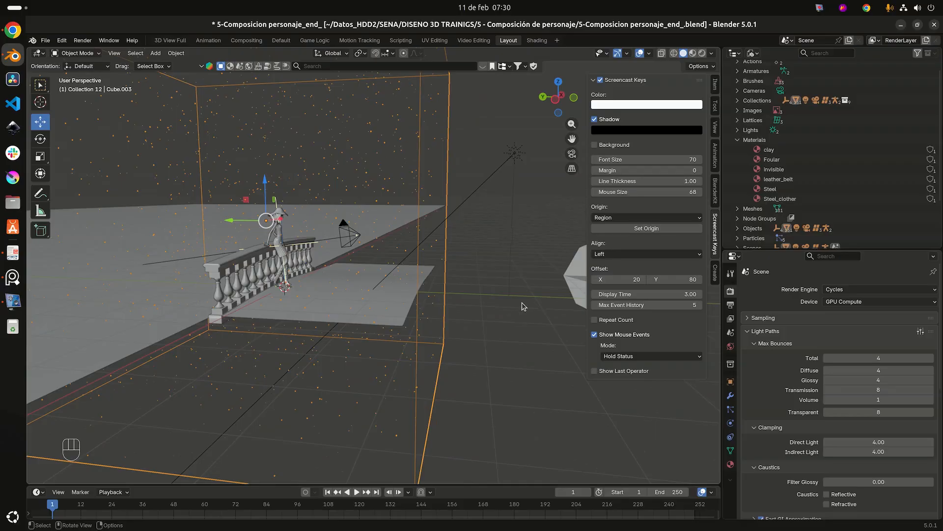
{"action": "left_click", "coordinate": [580, 284]}
{"action": "scroll", "coordinate": [581, 283], "scroll_direction": "down", "scroll_amount": 4}
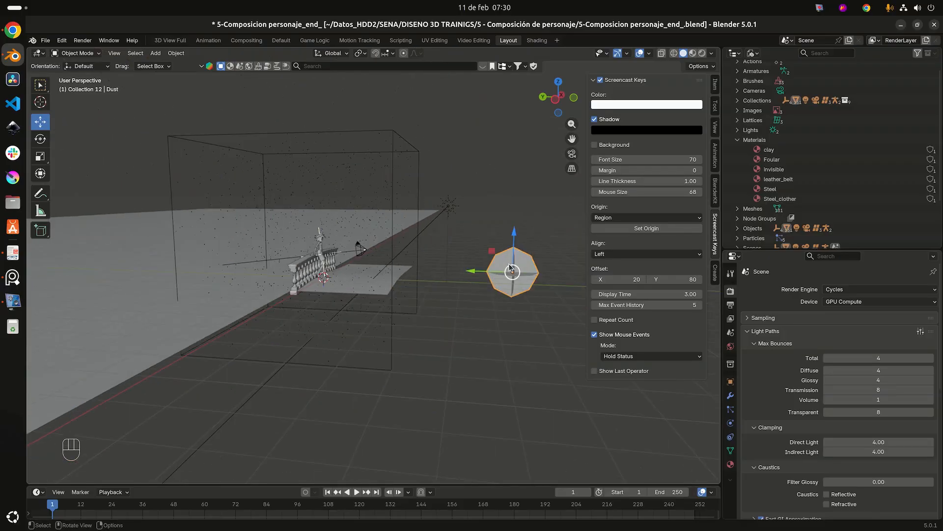
{"action": "scroll", "coordinate": [428, 235], "scroll_direction": "up", "scroll_amount": 6}
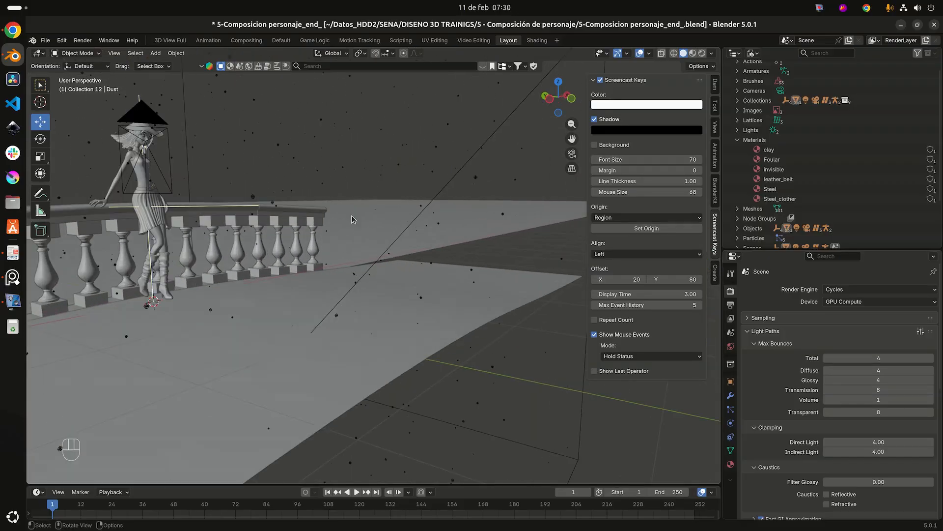
{"action": "scroll", "coordinate": [303, 205], "scroll_direction": "down", "scroll_amount": 4}
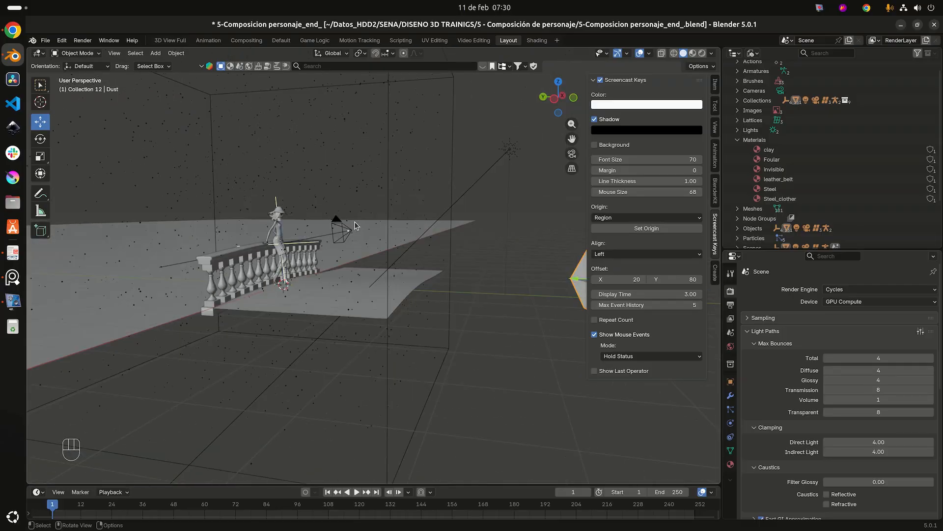
Select the sun light and set its angle to 0.5°.
{"action": "left_click", "coordinate": [506, 150]}
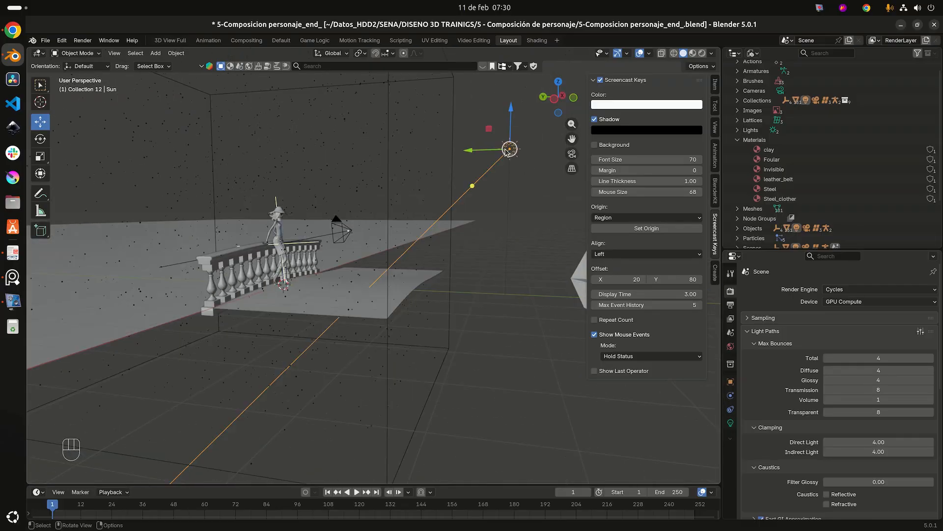
{"action": "left_click", "coordinate": [733, 425]}
{"action": "scroll", "coordinate": [779, 347], "scroll_direction": "down", "scroll_amount": 2}
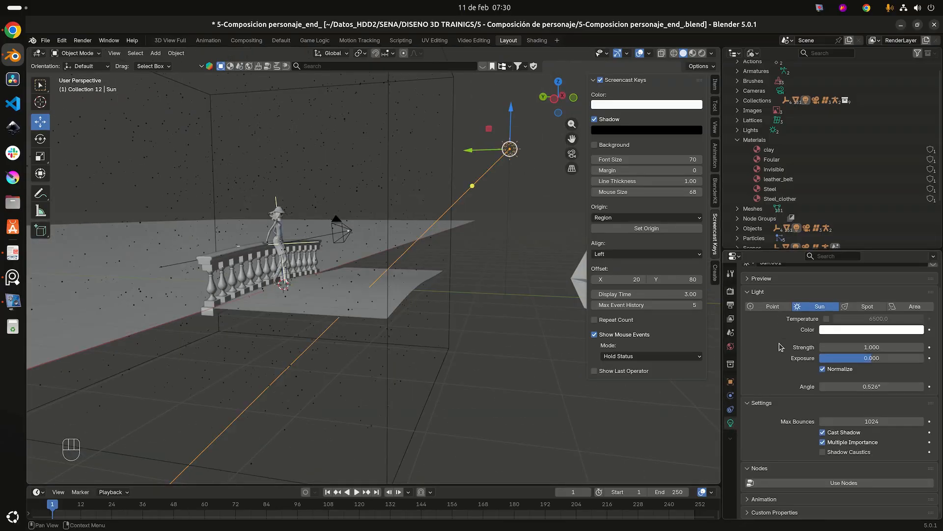
{"action": "left_click", "coordinate": [850, 387]}
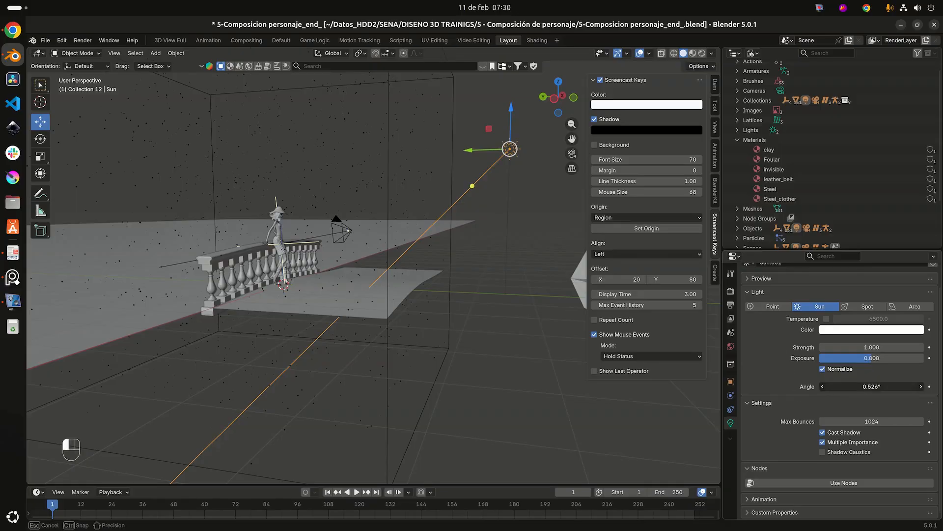
{"action": "type", "text": "0"}
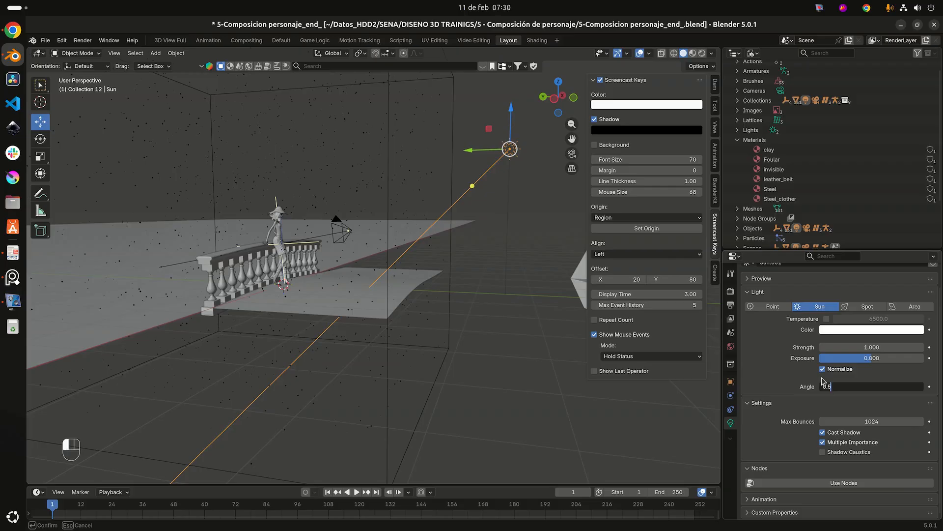
{"action": "key", "text": "Return"}
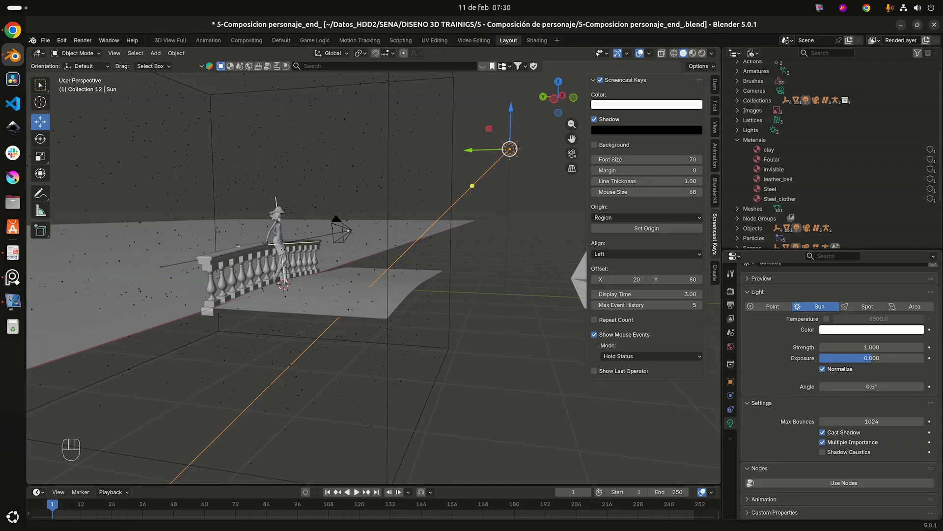
{"action": "key", "text": "alt+Tab"}
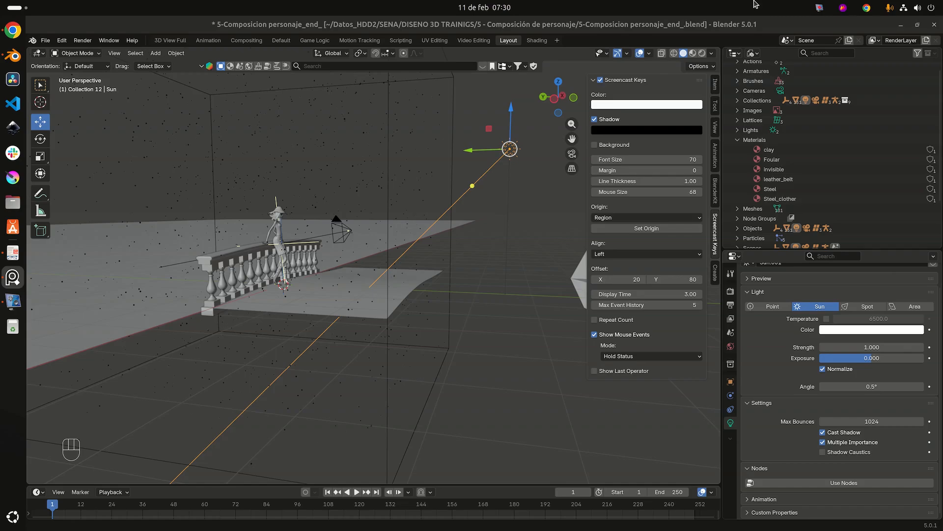
Warm the sun light's color by setting Green to 0.98 and lowering Blue slightly.
{"action": "left_click", "coordinate": [837, 330]}
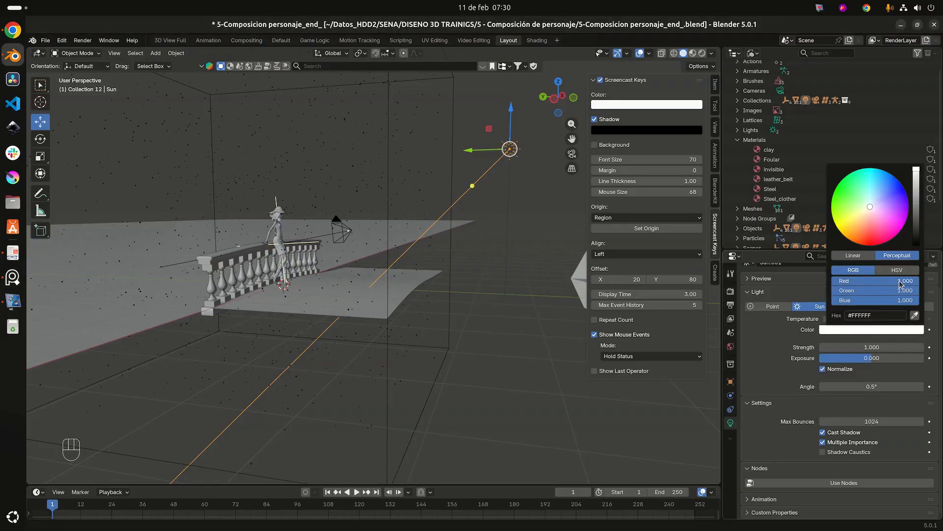
{"action": "left_click", "coordinate": [886, 290]}
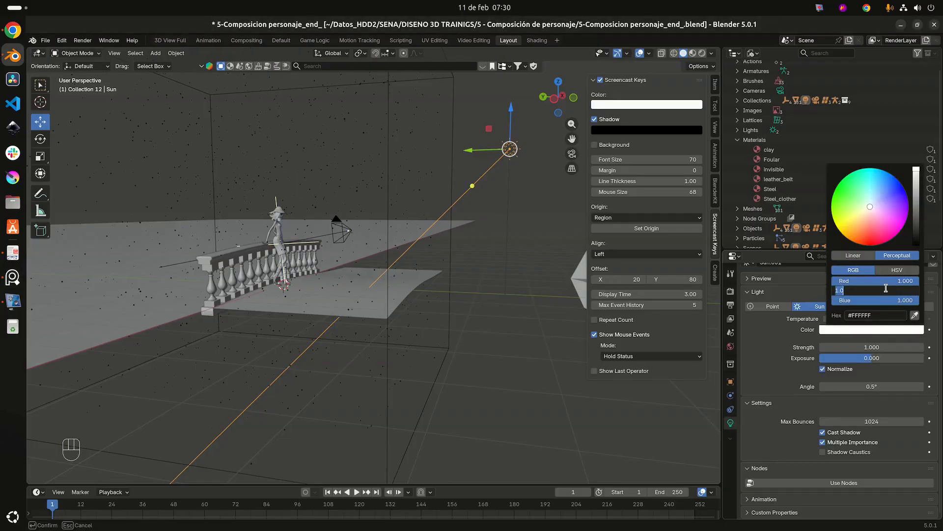
{"action": "type", "text": "0.98"}
{"action": "key", "text": "Return"}
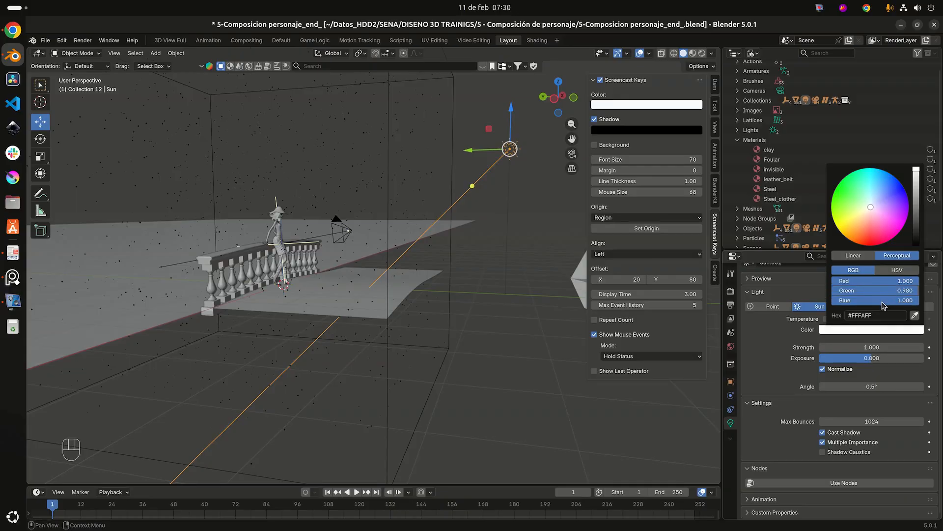
{"action": "left_click", "coordinate": [886, 300]}
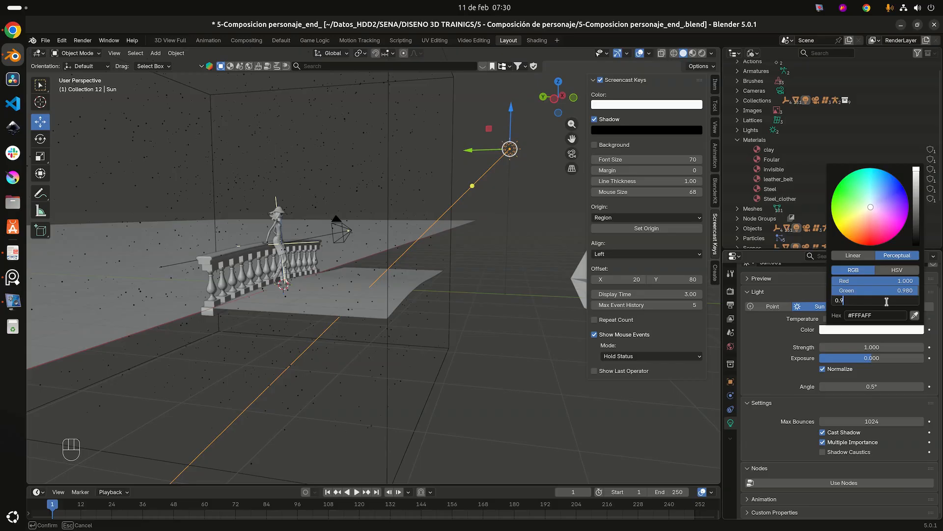
{"action": "key", "text": "Return"}
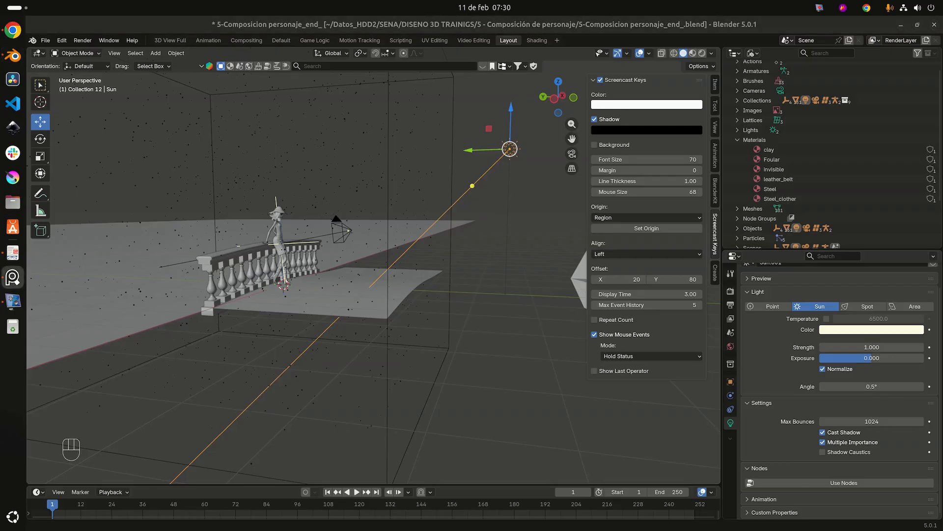
Set the sun light's strength to 3.5.
{"action": "left_click", "coordinate": [876, 345]}
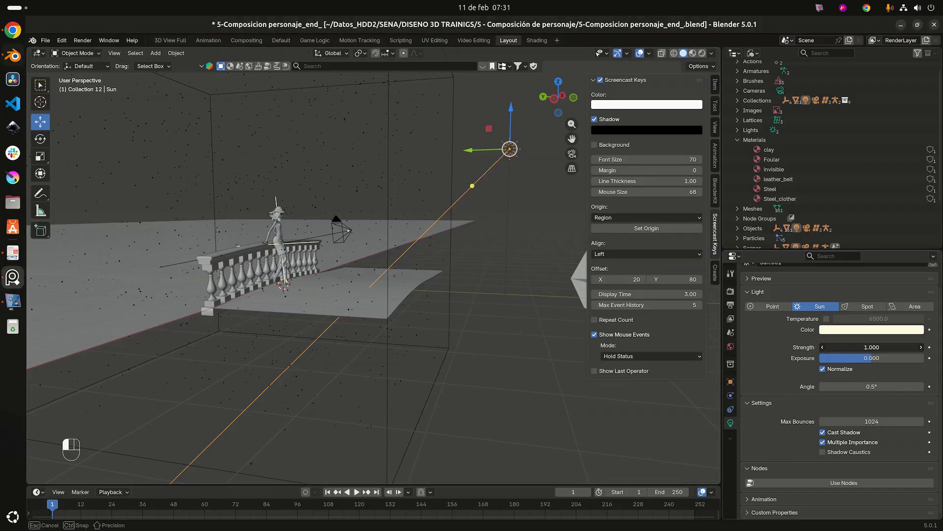
{"action": "type", "text": "3.5"}
{"action": "left_click", "coordinate": [643, 326]}
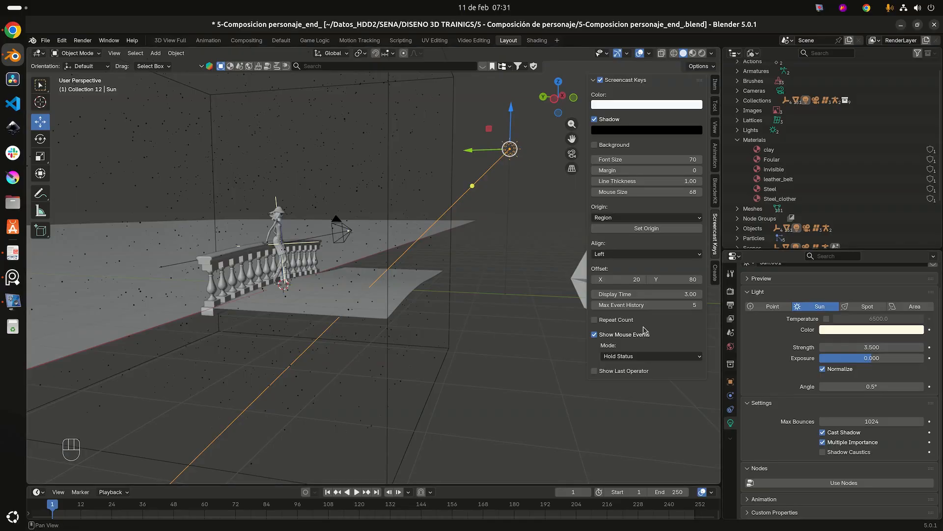
Save the file and switch the viewport to the camera view.
{"action": "scroll", "coordinate": [394, 225], "scroll_direction": "down", "scroll_amount": 2}
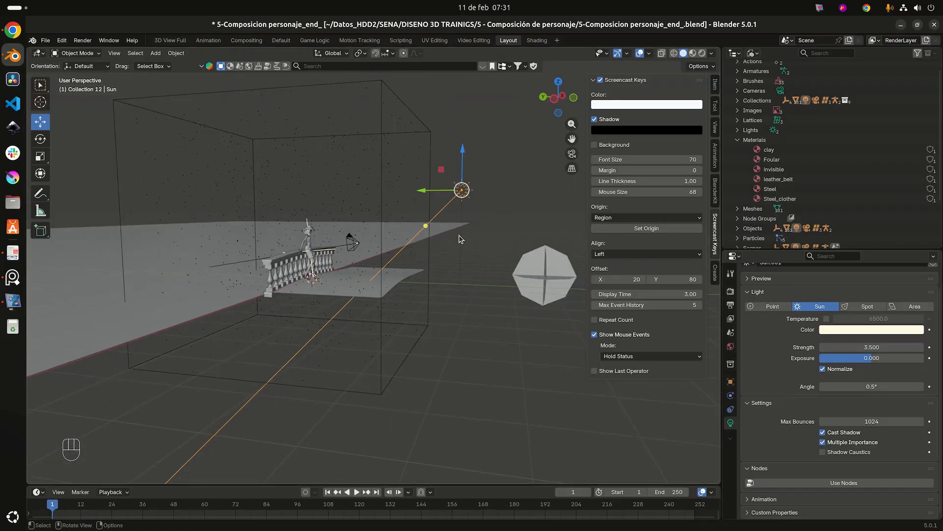
{"action": "key", "text": "ctrl+s"}
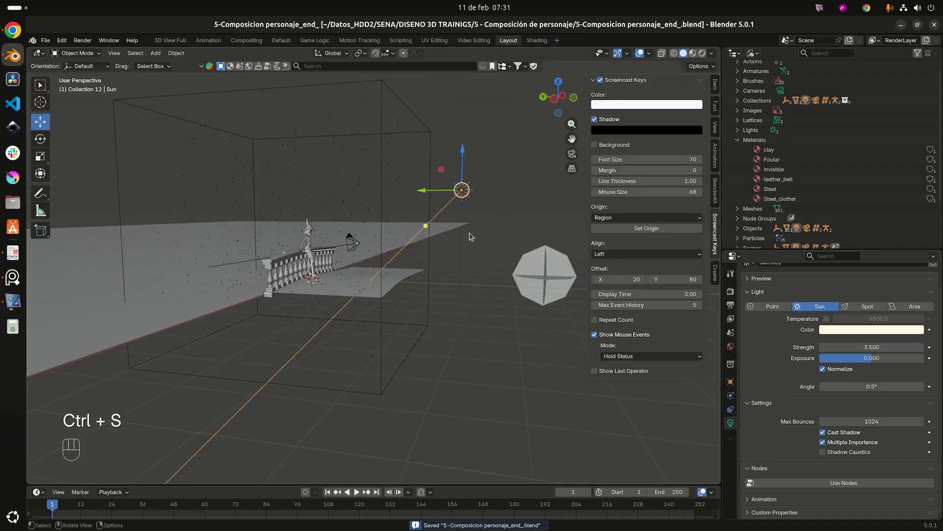
{"action": "key", "text": "KP_0"}
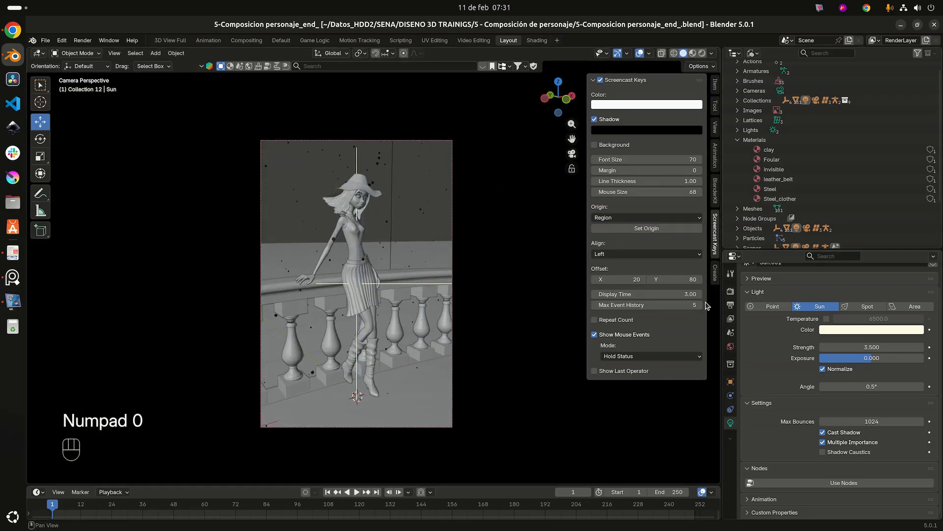
Try switching the Render Region and Crop to Render Region output options off and back on.
{"action": "left_click", "coordinate": [731, 305]}
{"action": "scroll", "coordinate": [846, 360], "scroll_direction": "up", "scroll_amount": 2}
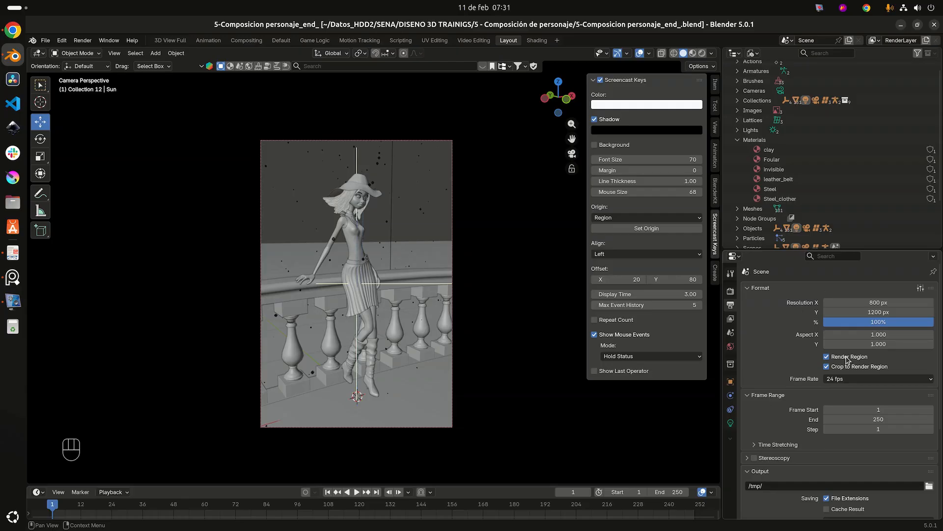
{"action": "left_click", "coordinate": [827, 367]}
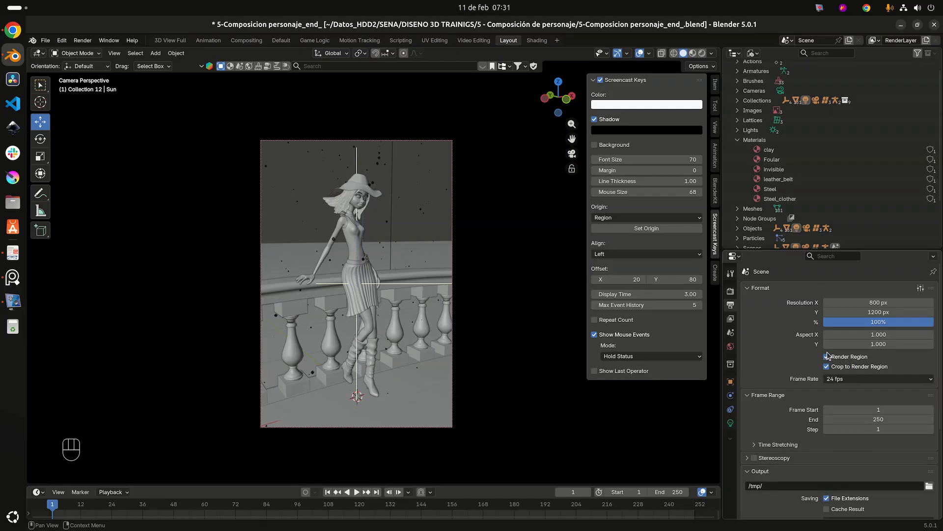
{"action": "left_click", "coordinate": [827, 357]}
{"action": "left_click", "coordinate": [826, 356]}
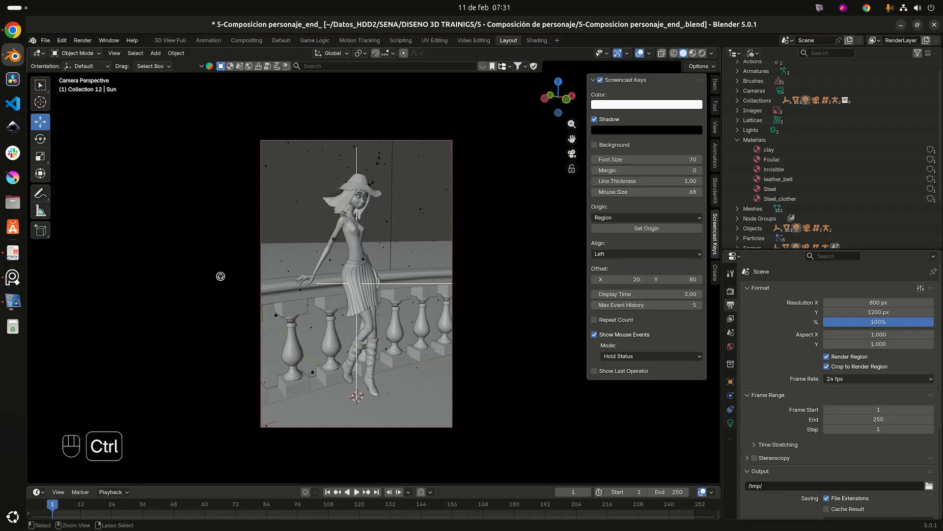
Save the file, then render the current frame as a still image and raise the render window on screen.
{"action": "key", "text": "ctrl+s"}
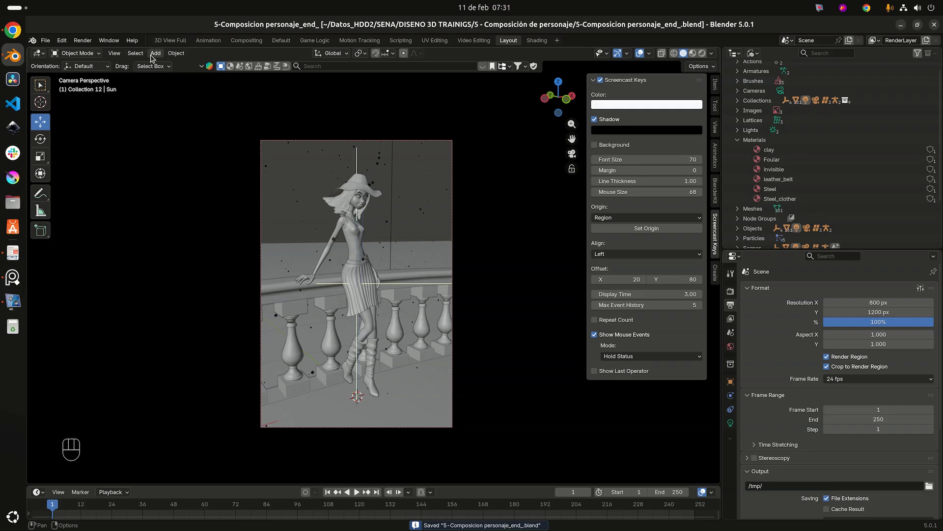
{"action": "left_click", "coordinate": [213, 53]}
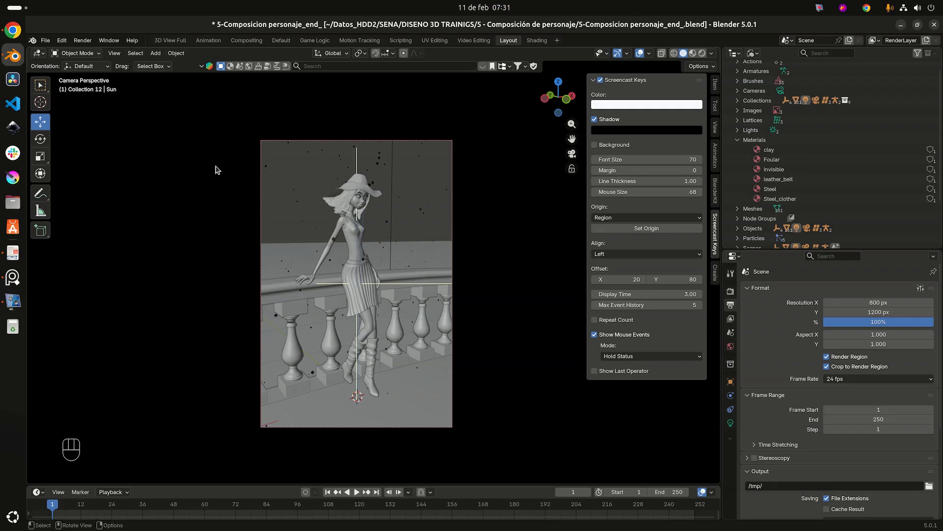
{"action": "key", "text": "shift+ctrl"}
{"action": "left_click", "coordinate": [82, 40]}
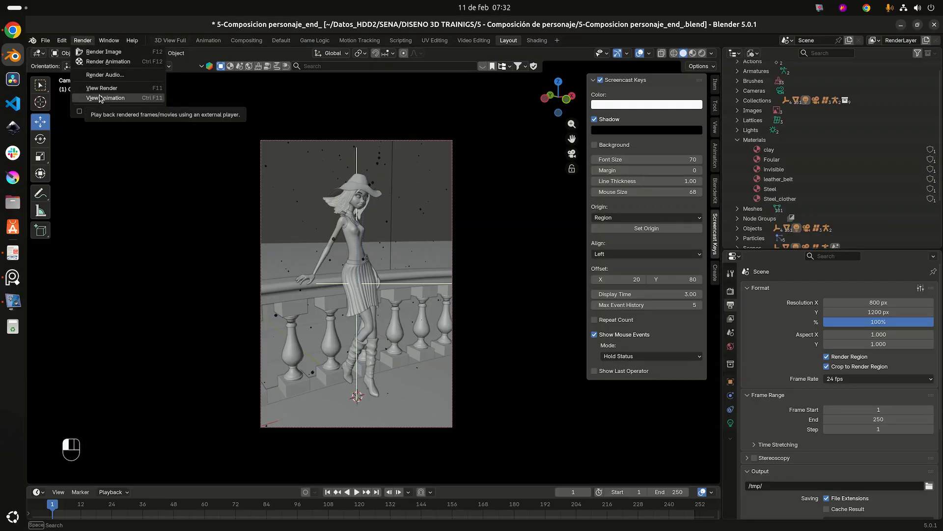
{"action": "left_click", "coordinate": [109, 55]}
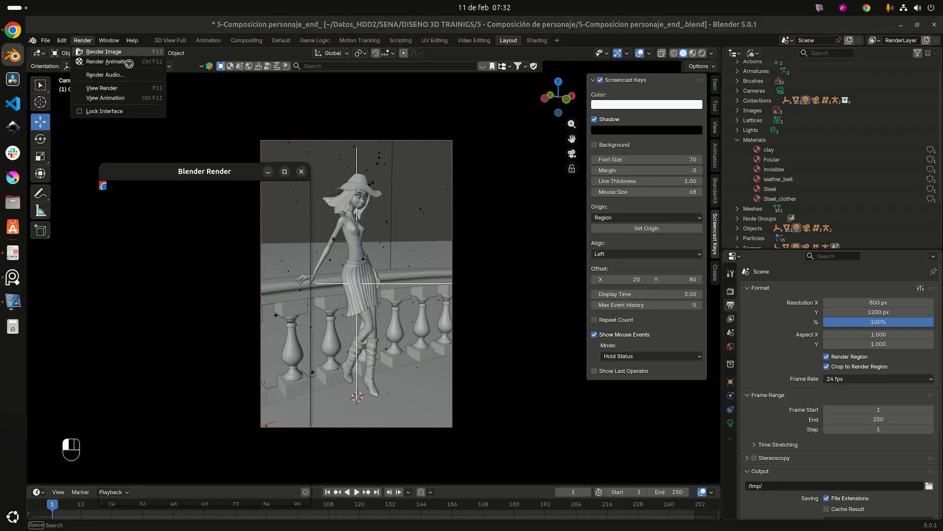
{"action": "left_click_drag", "start_coordinate": [215, 165], "coordinate": [233, 120]}
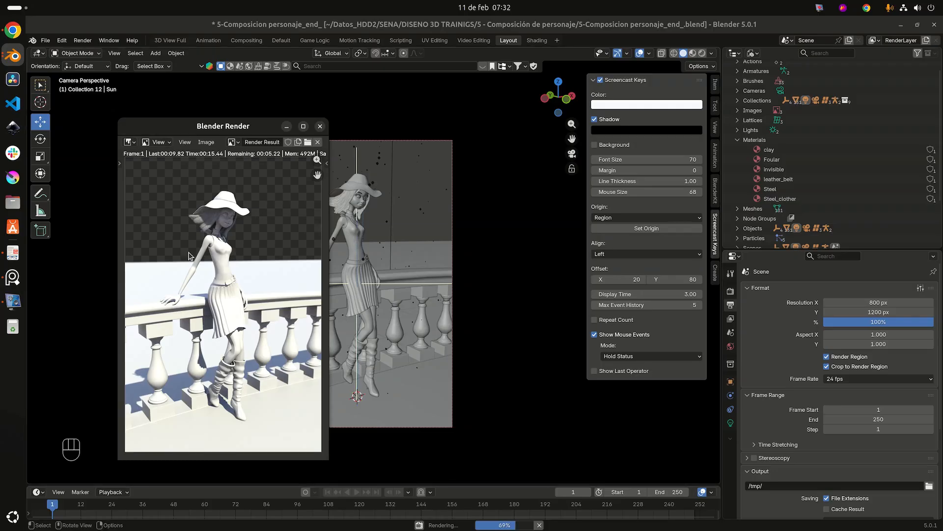
Examine the rendered character up close, checking the light and shadows on the face, hat, skirt, boots and balustrade.
{"action": "scroll", "coordinate": [189, 256], "scroll_direction": "up", "scroll_amount": 3}
{"action": "middle_click_drag", "start_coordinate": [272, 248], "coordinate": [308, 325]}
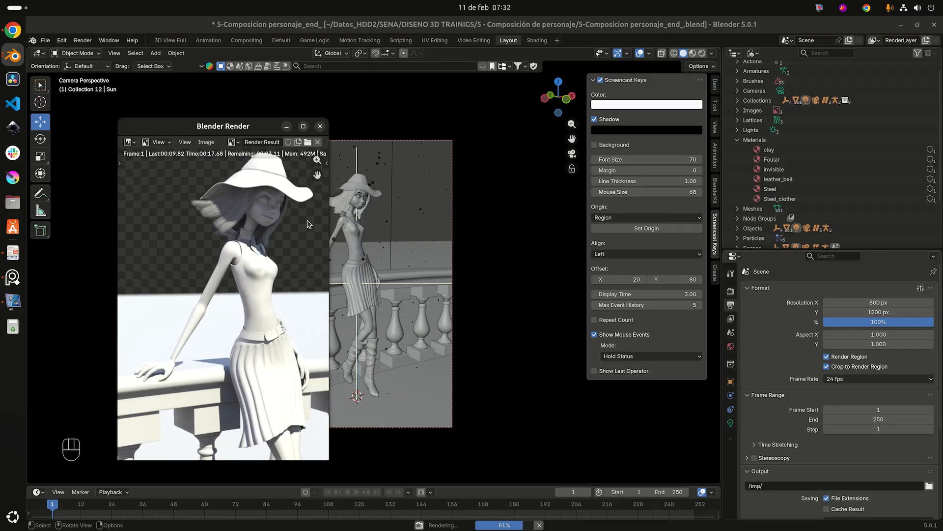
{"action": "scroll", "coordinate": [293, 216], "scroll_direction": "down", "scroll_amount": 2}
{"action": "middle_click_drag", "start_coordinate": [278, 285], "coordinate": [256, 246]}
{"action": "scroll", "coordinate": [258, 245], "scroll_direction": "down", "scroll_amount": 3}
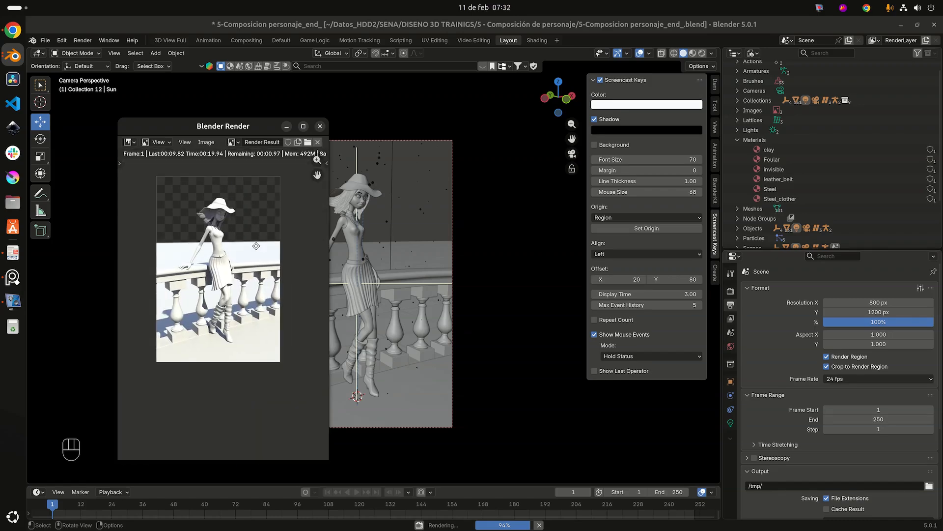
{"action": "scroll", "coordinate": [256, 246], "scroll_direction": "up", "scroll_amount": 5}
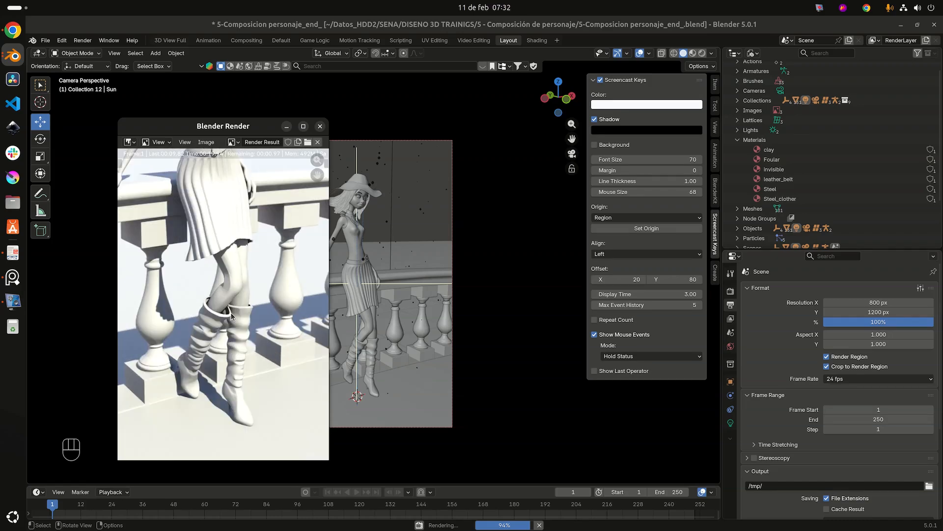
{"action": "scroll", "coordinate": [231, 311], "scroll_direction": "down", "scroll_amount": 5}
{"action": "scroll", "coordinate": [251, 241], "scroll_direction": "up", "scroll_amount": 5}
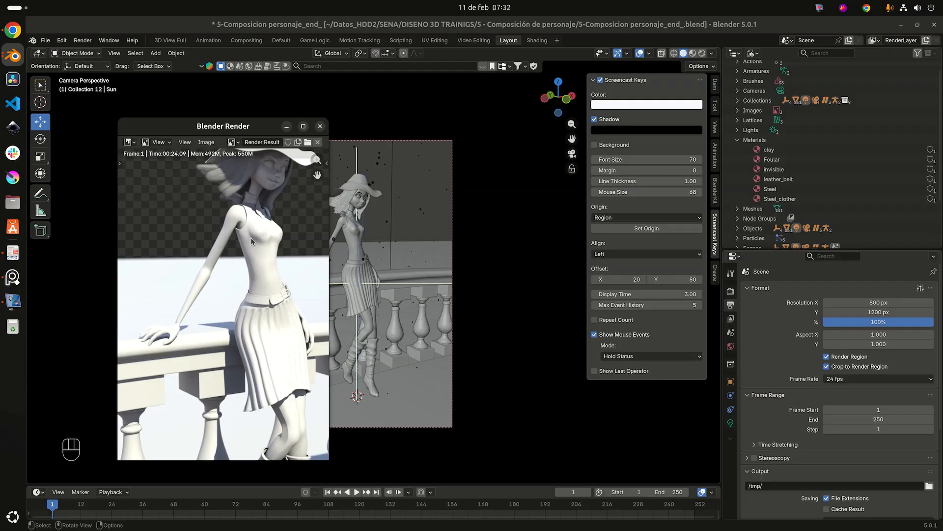
{"action": "middle_click_drag", "start_coordinate": [254, 225], "coordinate": [231, 261]}
{"action": "scroll", "coordinate": [249, 213], "scroll_direction": "up", "scroll_amount": 4}
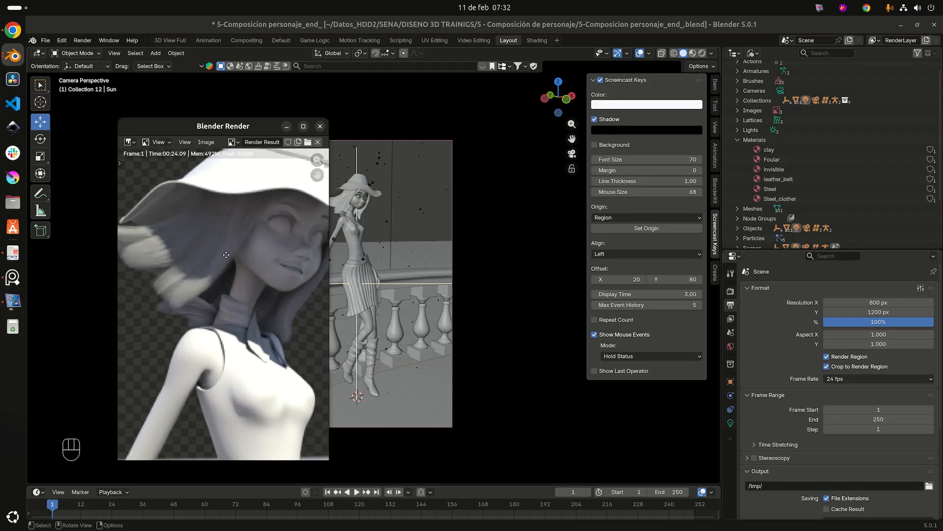
{"action": "scroll", "coordinate": [269, 328], "scroll_direction": "down", "scroll_amount": 5}
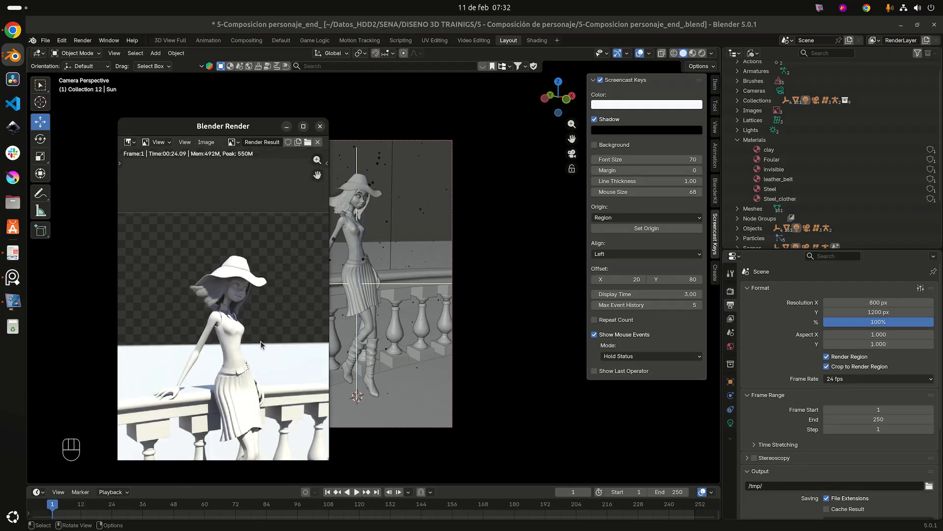
Review the whole render result, from the hat down to the balustrade and the terrace floor.
{"action": "scroll", "coordinate": [251, 305], "scroll_direction": "up", "scroll_amount": 3}
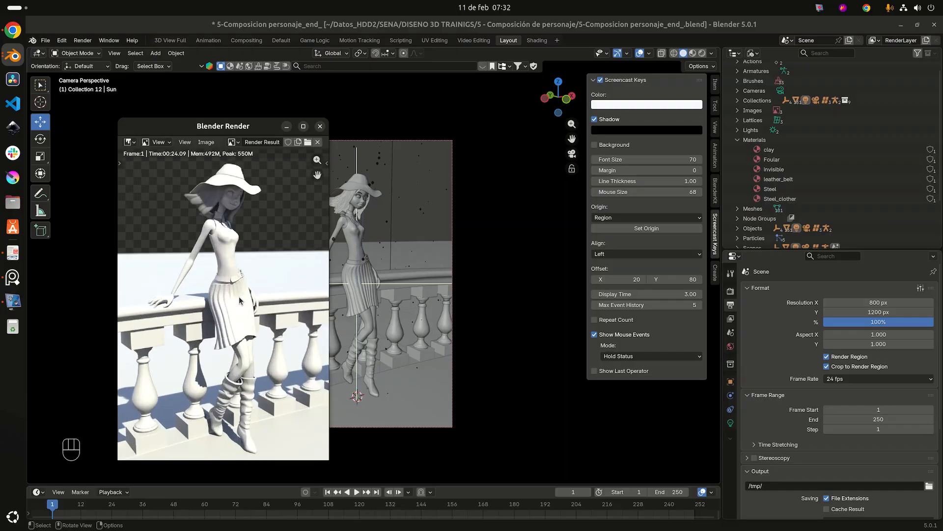
{"action": "scroll", "coordinate": [243, 311], "scroll_direction": "down", "scroll_amount": 2}
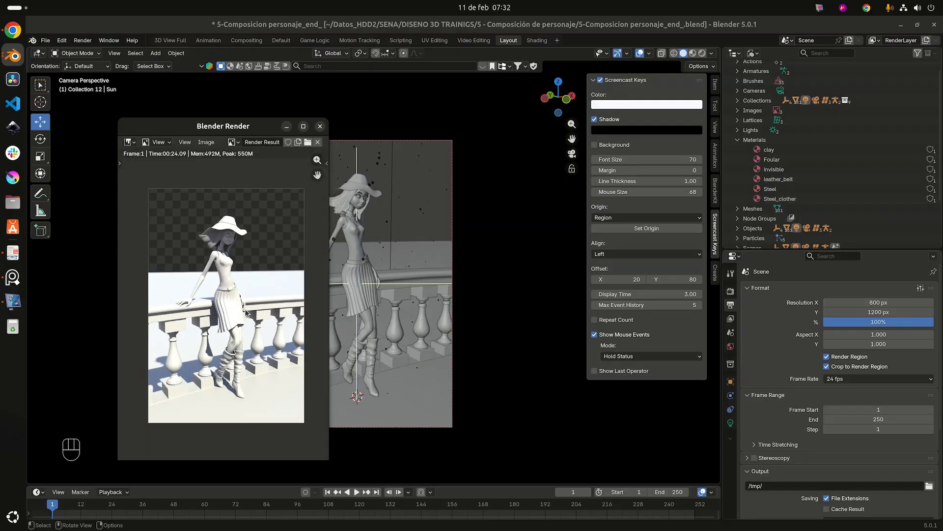
{"action": "scroll", "coordinate": [247, 313], "scroll_direction": "up", "scroll_amount": 1}
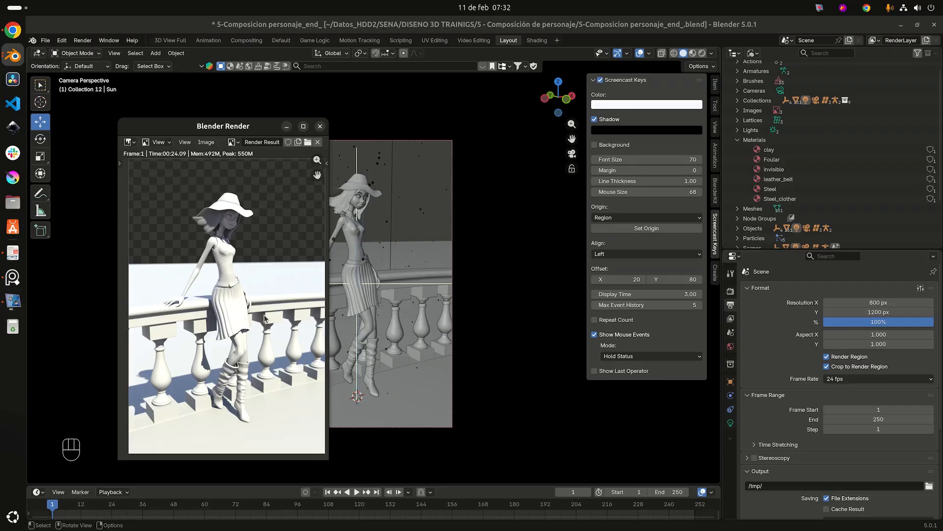
{"action": "scroll", "coordinate": [266, 316], "scroll_direction": "down", "scroll_amount": 1}
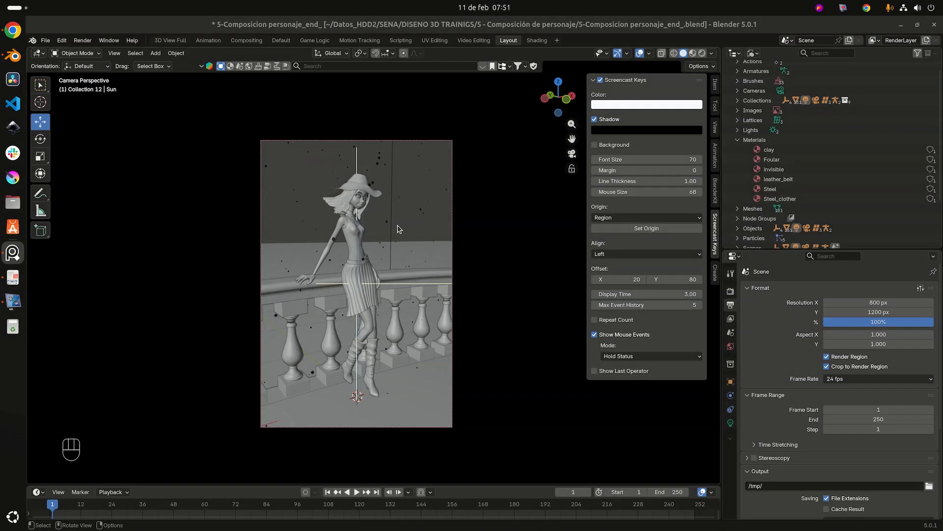
Select the Sea plane behind the balustrade and inspect its extent around the terrace from outside the camera.
{"action": "scroll", "coordinate": [408, 293], "scroll_direction": "up", "scroll_amount": 2}
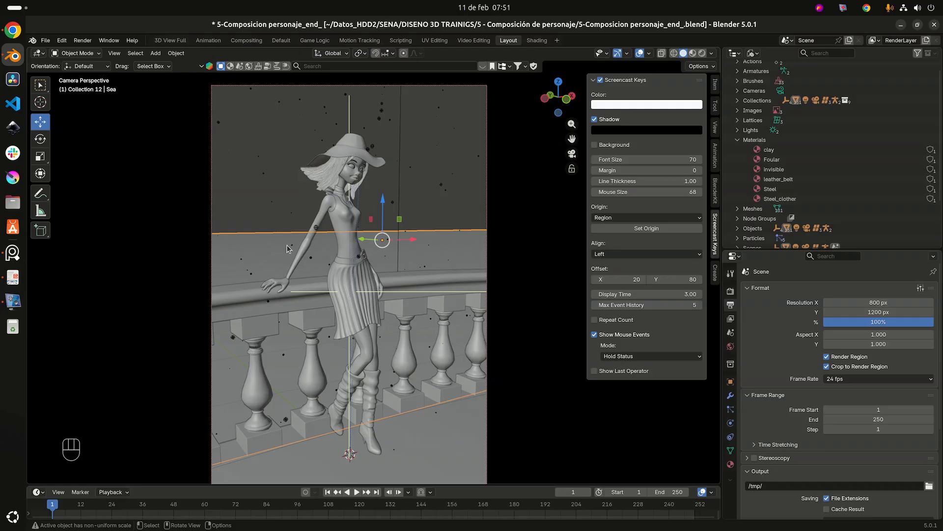
{"action": "middle_click_drag", "start_coordinate": [289, 249], "coordinate": [422, 233]}
{"action": "scroll", "coordinate": [373, 236], "scroll_direction": "down", "scroll_amount": 5}
{"action": "scroll", "coordinate": [423, 233], "scroll_direction": "up", "scroll_amount": 5}
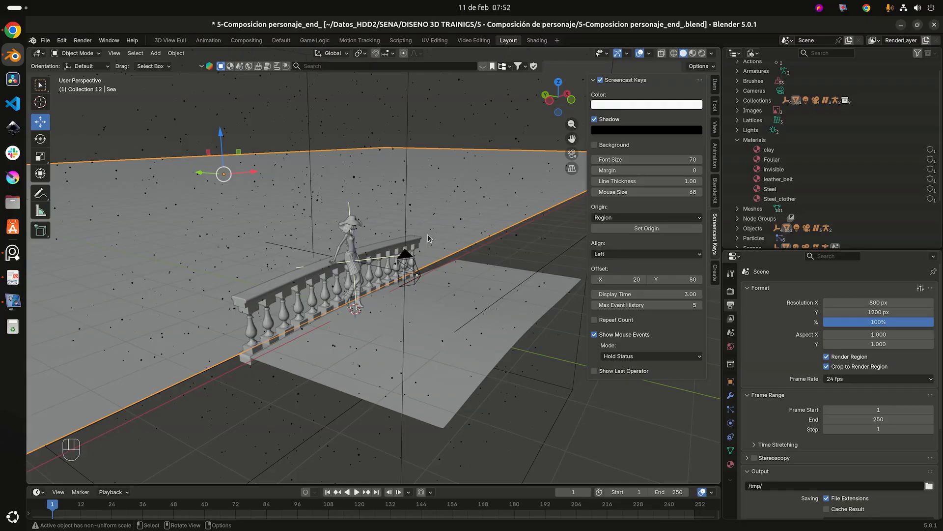
Switch to the Shading workspace and set the shader editor from World to Object nodes.
{"action": "left_click", "coordinate": [536, 40]}
{"action": "left_click_drag", "start_coordinate": [541, 339], "coordinate": [540, 254]}
{"action": "key", "text": "Home"}
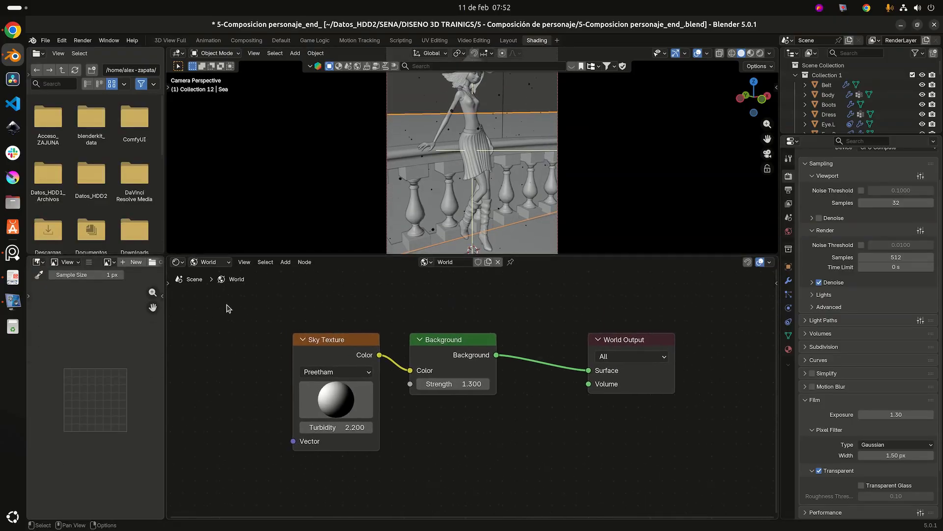
{"action": "left_click", "coordinate": [216, 263]}
{"action": "left_click", "coordinate": [220, 286]}
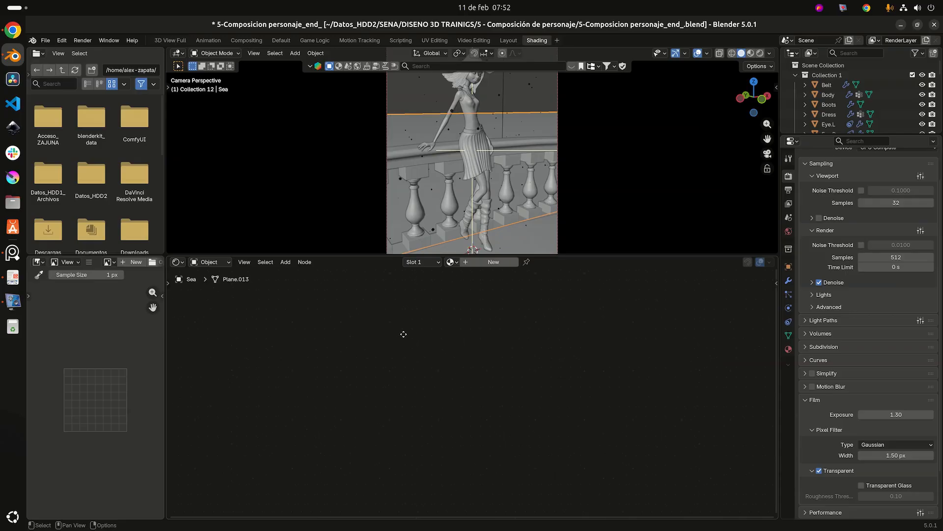
Create a new material for the Sea plane and name it Oceano.
{"action": "left_click", "coordinate": [490, 263]}
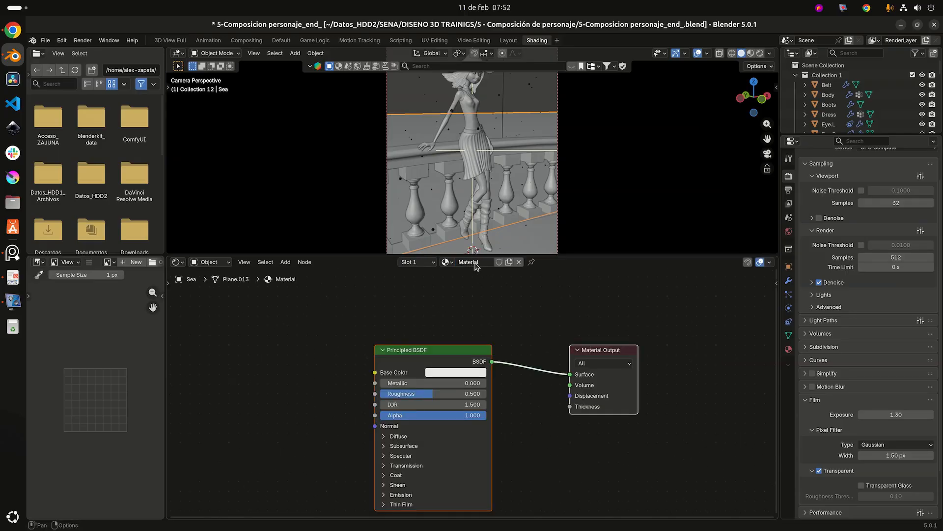
{"action": "double_click", "coordinate": [477, 261]}
{"action": "type", "text": "O"}
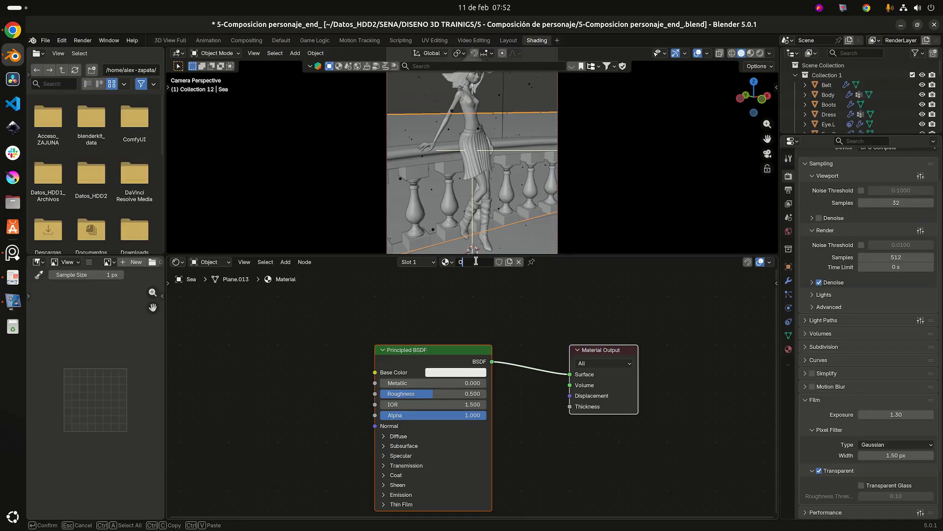
{"action": "type", "text": "ceano"}
{"action": "key", "text": "Return"}
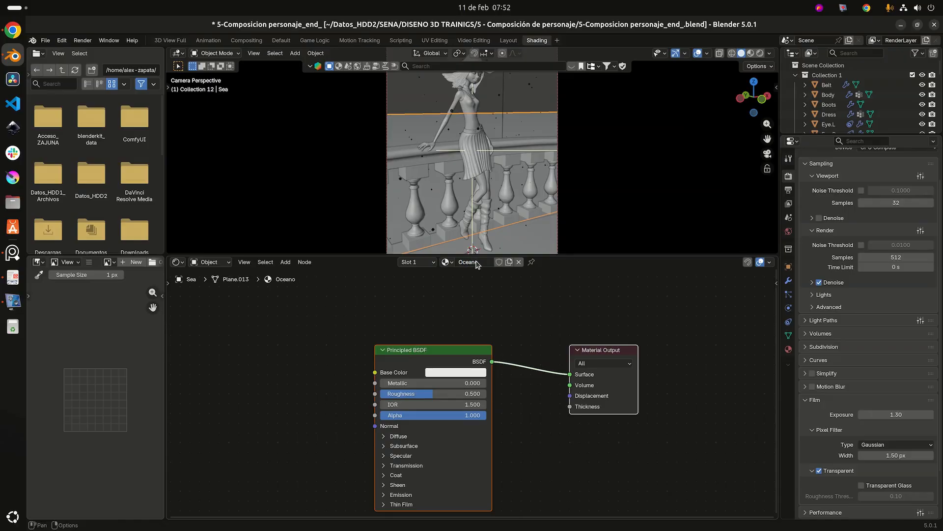
Enlarge the node editor, move the Principled BSDF out of the way and add a Glossy BSDF node above it.
{"action": "left_click", "coordinate": [591, 318]}
{"action": "key", "text": "ctrl+space"}
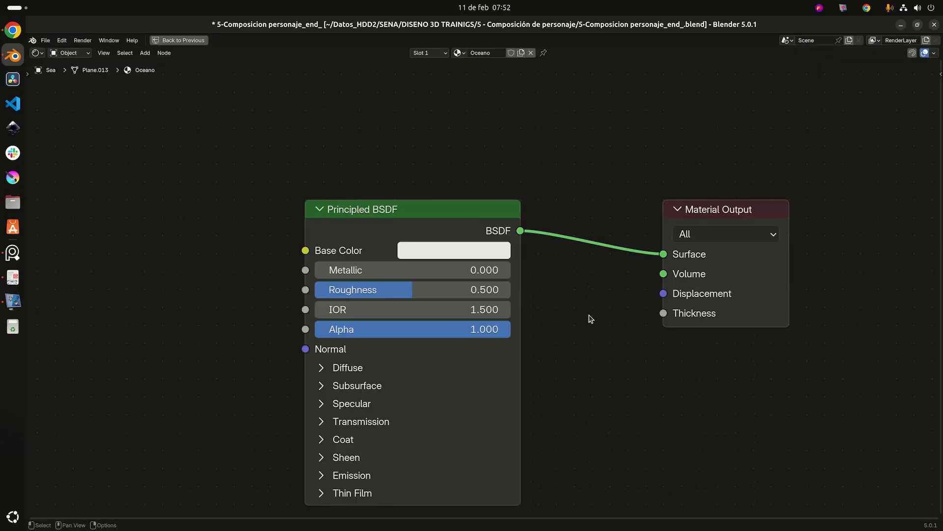
{"action": "scroll", "coordinate": [564, 295], "scroll_direction": "down", "scroll_amount": 3}
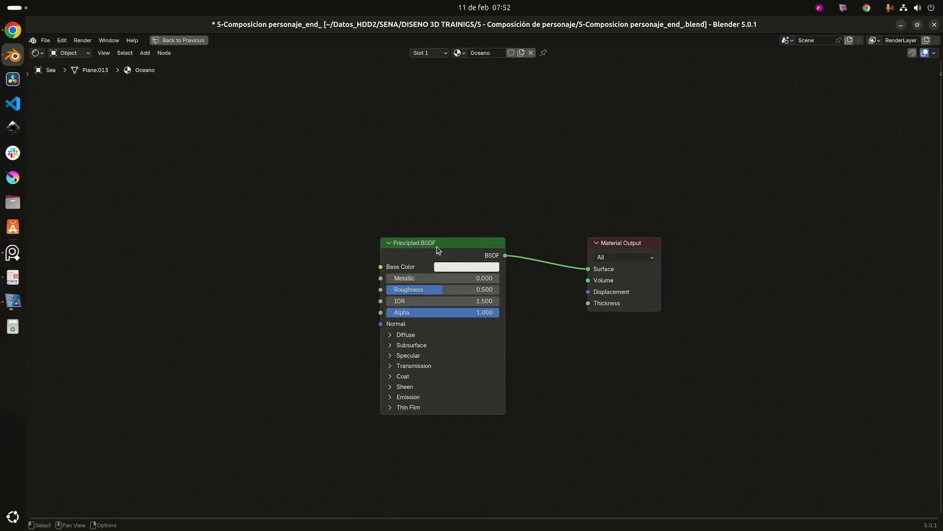
{"action": "left_click_drag", "start_coordinate": [439, 250], "coordinate": [422, 335]}
{"action": "key", "text": "shift+a"}
{"action": "left_click", "coordinate": [427, 200]}
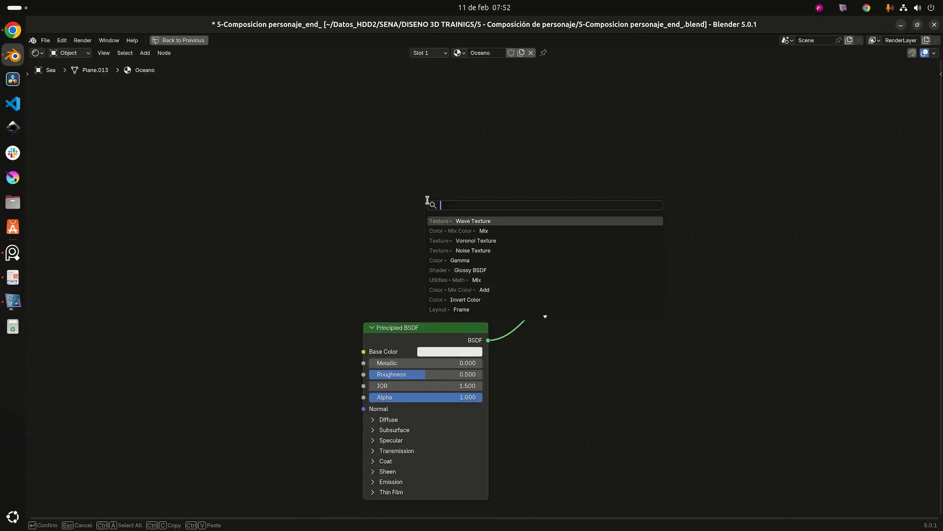
{"action": "type", "text": "glo"}
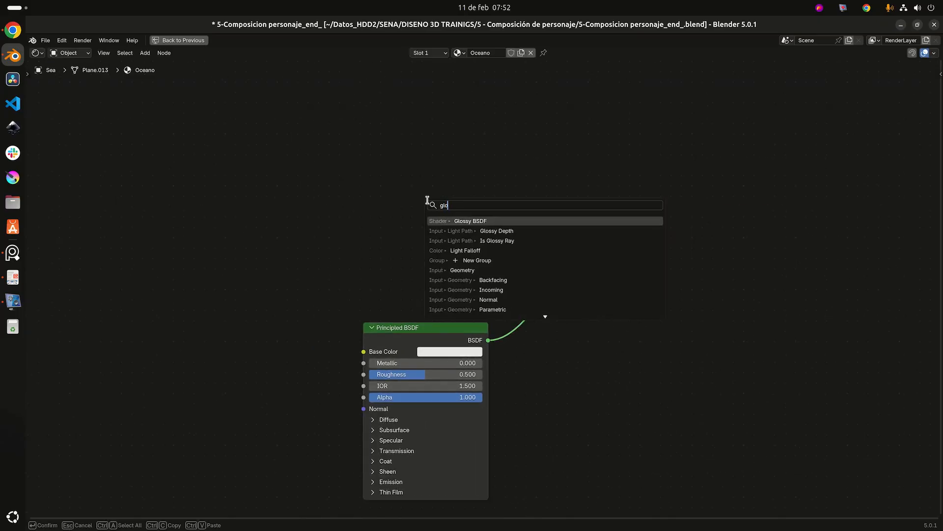
{"action": "key", "text": "Return"}
{"action": "left_click", "coordinate": [374, 187]}
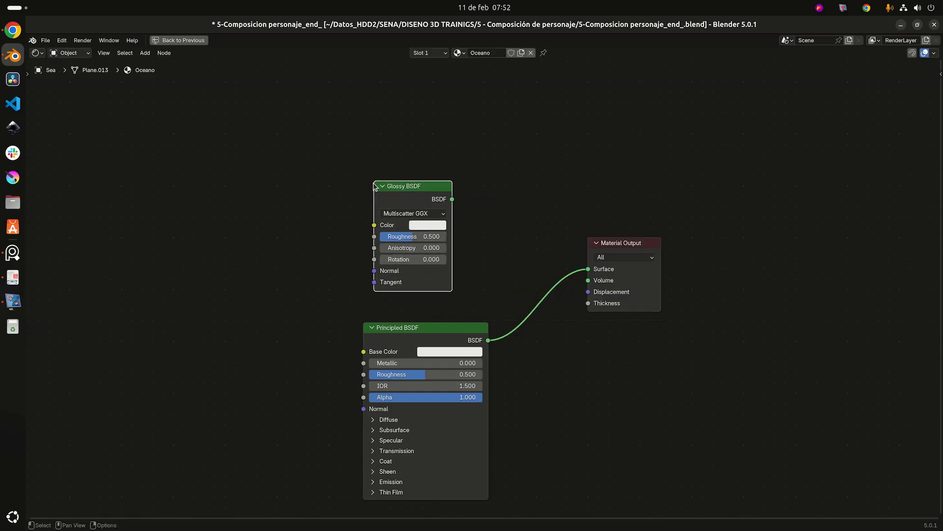
Connect the Glossy BSDF to the Material Output's Surface, delete the Principled BSDF and align the Glossy node with the output.
{"action": "left_click_drag", "start_coordinate": [458, 200], "coordinate": [596, 270]}
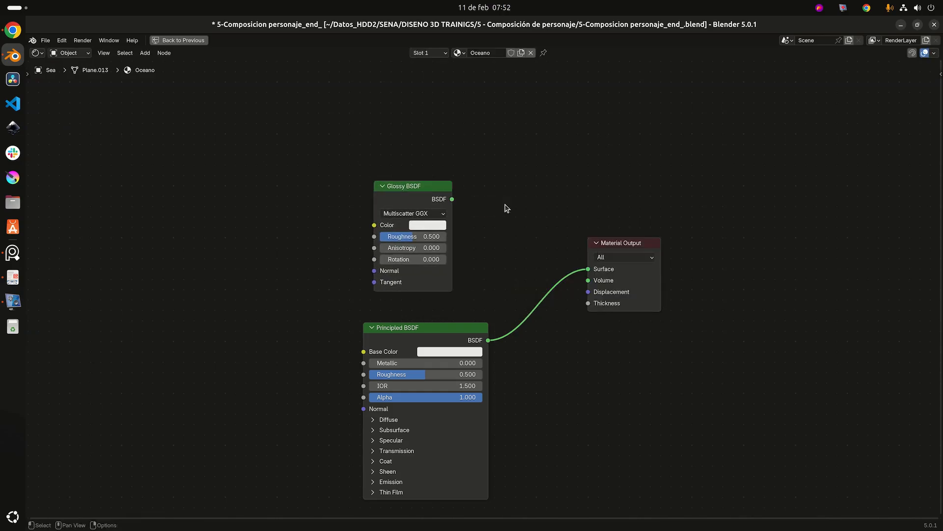
{"action": "left_click_drag", "start_coordinate": [454, 200], "coordinate": [585, 269]}
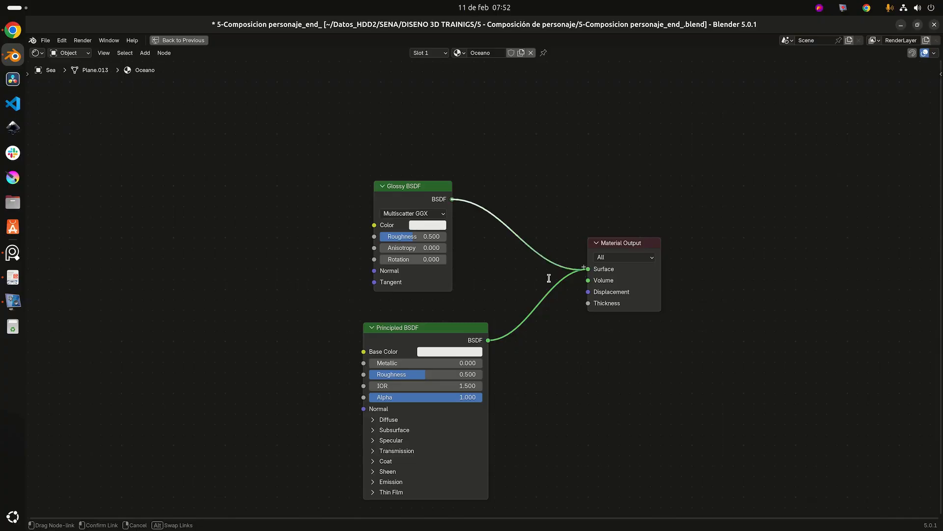
{"action": "left_click", "coordinate": [443, 329]}
{"action": "left_click", "coordinate": [442, 334]}
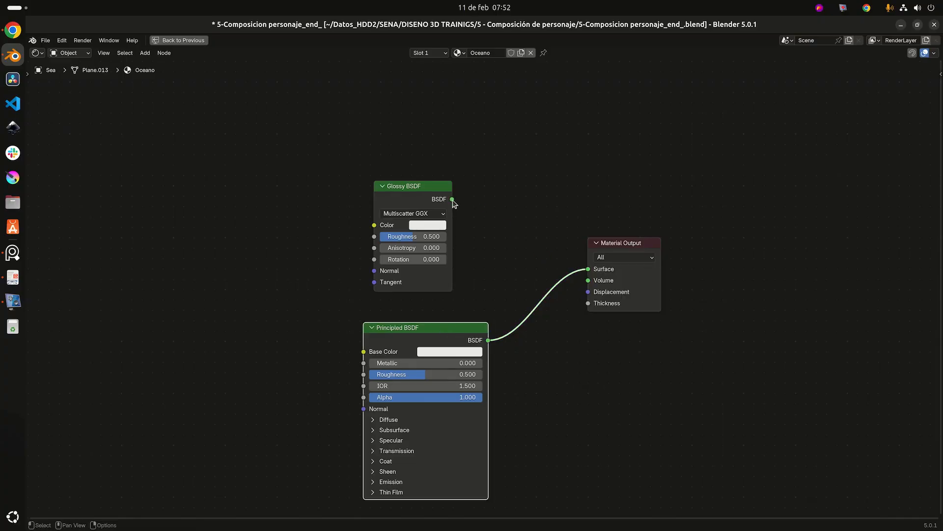
{"action": "left_click_drag", "start_coordinate": [452, 199], "coordinate": [586, 270]}
{"action": "left_click_drag", "start_coordinate": [452, 330], "coordinate": [481, 338]}
{"action": "key", "text": "x"}
{"action": "left_click_drag", "start_coordinate": [417, 190], "coordinate": [434, 248]}
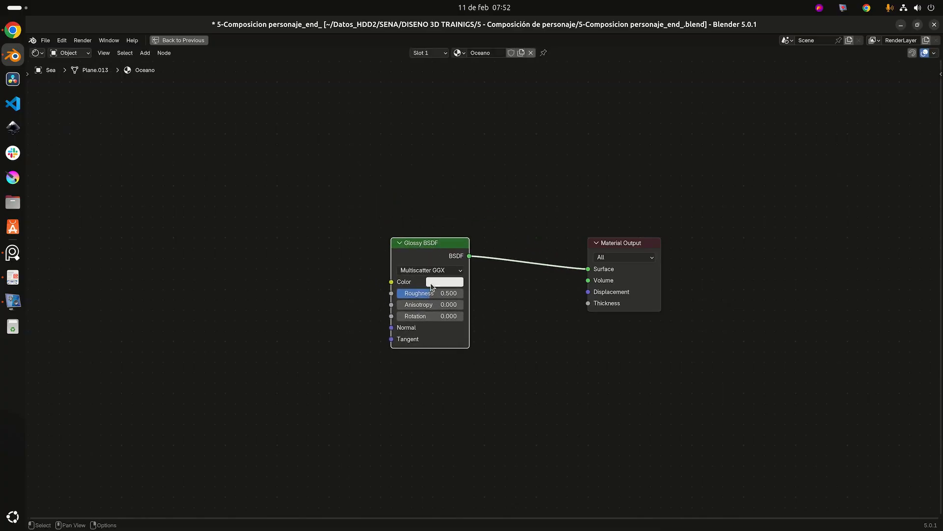
Set the Glossy BSDF's roughness to 0.02 and its distribution to Beckmann.
{"action": "double_click", "coordinate": [435, 294]}
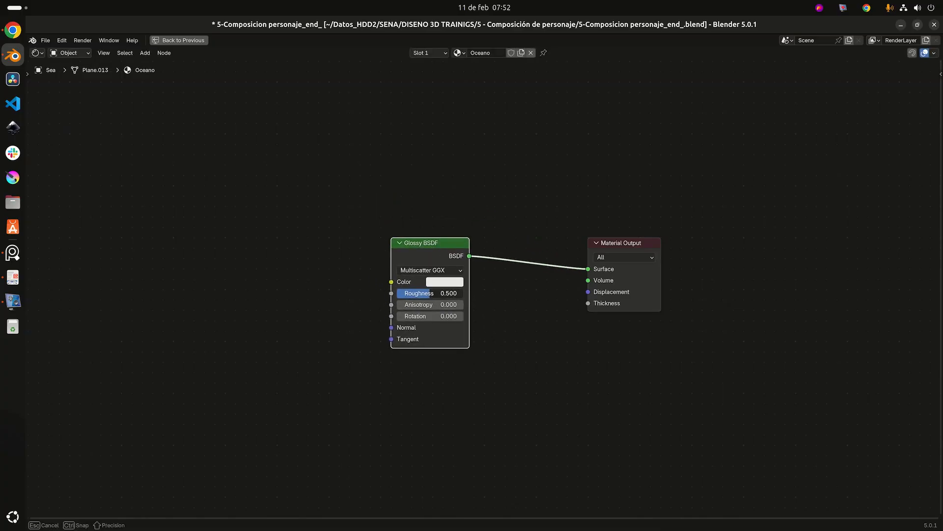
{"action": "type", "text": "0.02"}
{"action": "key", "text": "Return"}
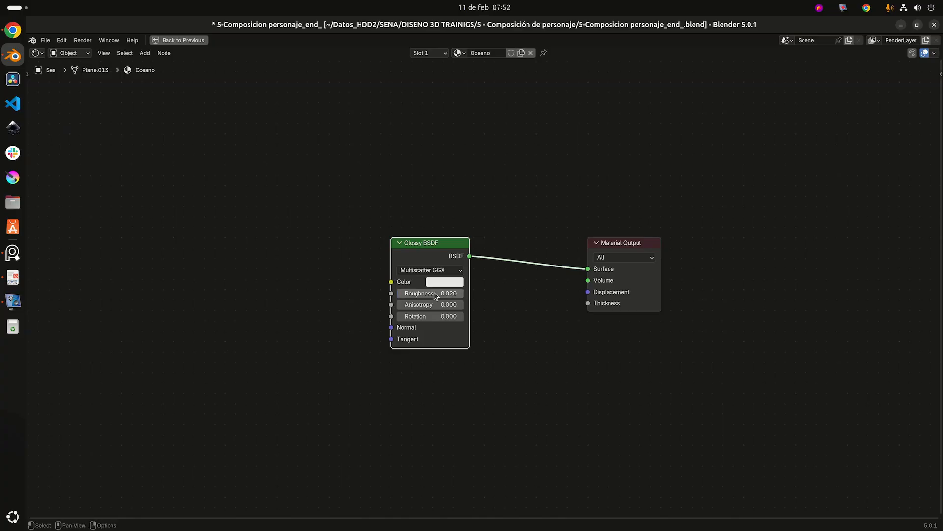
{"action": "left_click", "coordinate": [451, 271]}
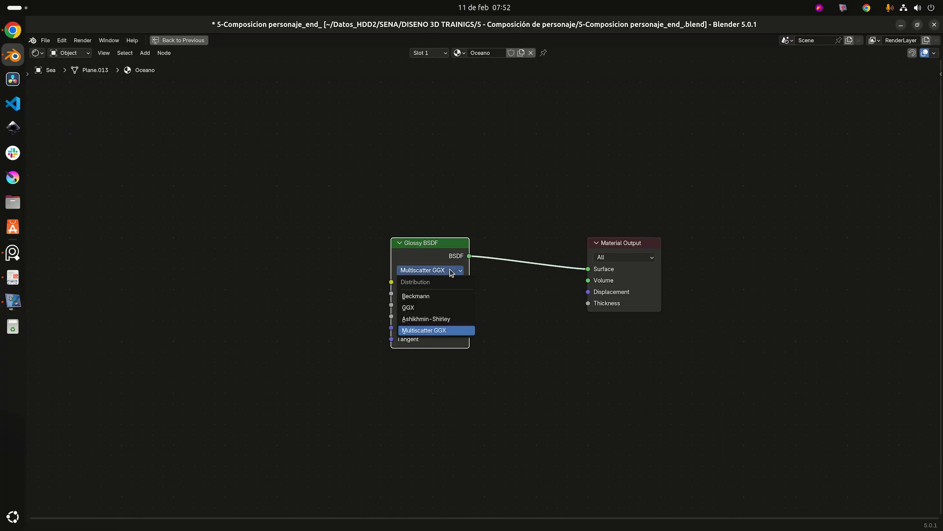
{"action": "left_click", "coordinate": [425, 298]}
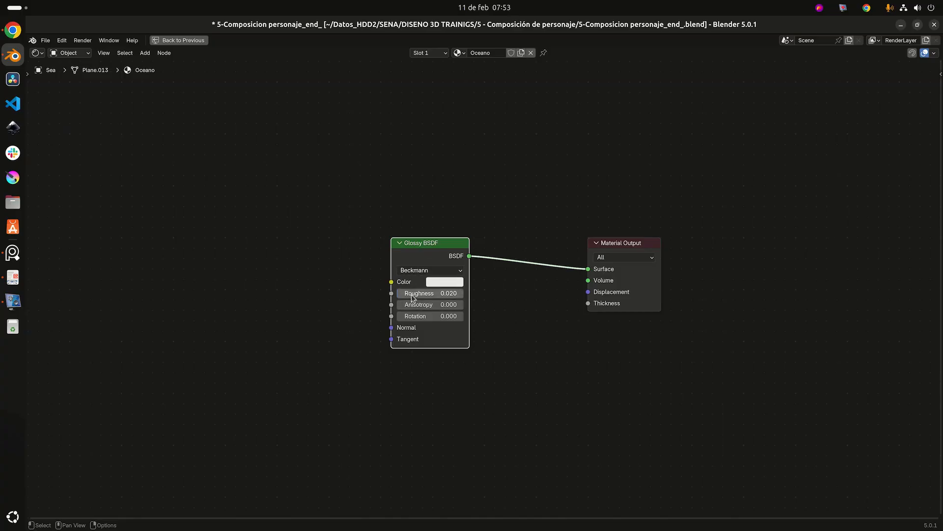
Move the Glossy BSDF closer to the output, restore the editor layout and add an Image Texture with Mapping and Texture Coordinate nodes.
{"action": "left_click_drag", "start_coordinate": [424, 245], "coordinate": [470, 245]}
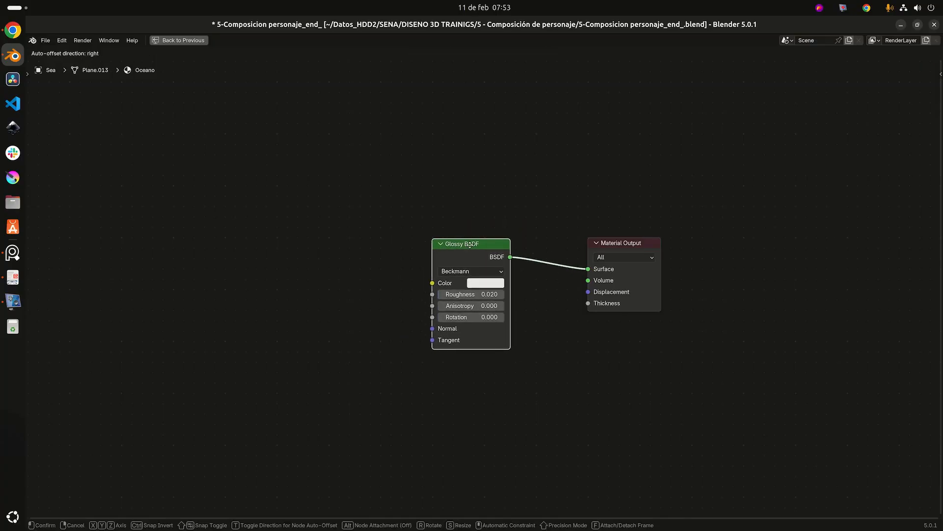
{"action": "middle_click_drag", "start_coordinate": [458, 215], "coordinate": [558, 220]}
{"action": "scroll", "coordinate": [495, 221], "scroll_direction": "down", "scroll_amount": 4}
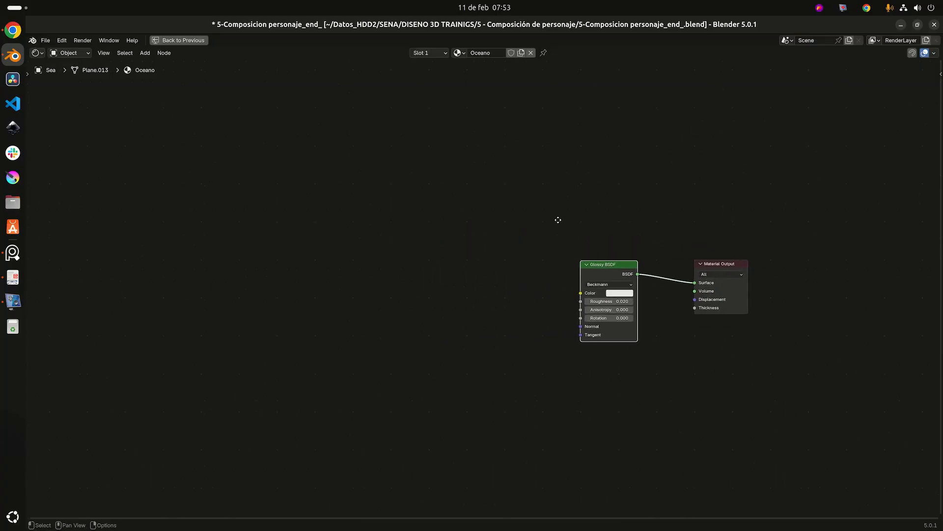
{"action": "key", "text": "ctrl+space"}
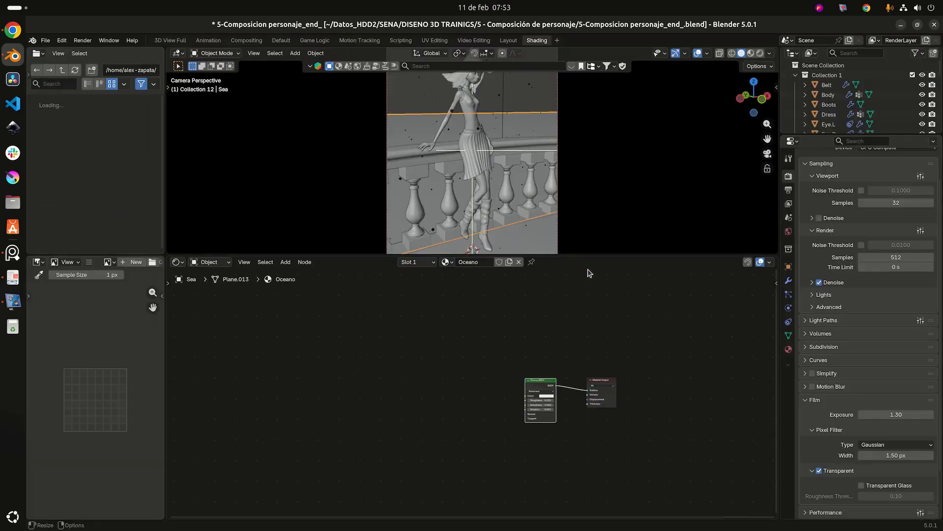
{"action": "scroll", "coordinate": [579, 320], "scroll_direction": "up", "scroll_amount": 3}
{"action": "middle_click_drag", "start_coordinate": [564, 358], "coordinate": [500, 309]}
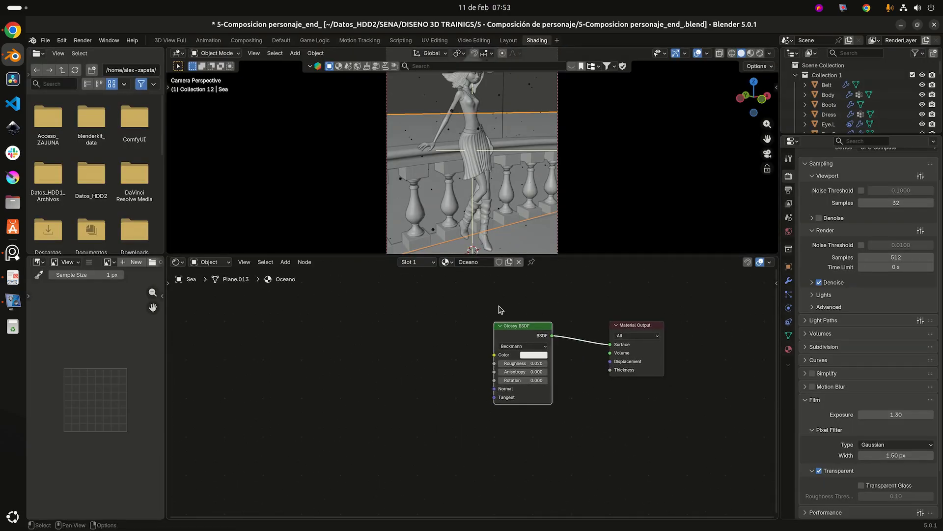
{"action": "key", "text": "ctrl+t"}
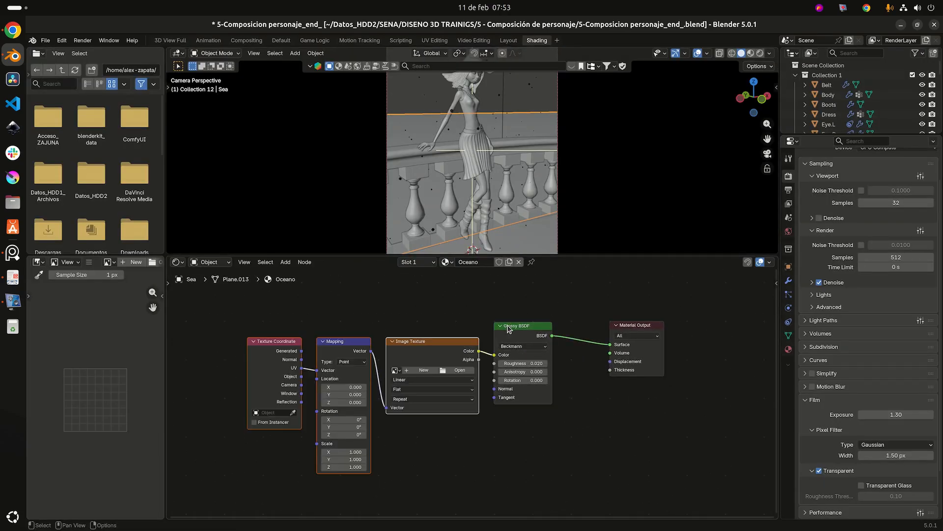
Load SkyRefs.jpg from the project's textures folder into the Image Texture node.
{"action": "left_click", "coordinate": [457, 370]}
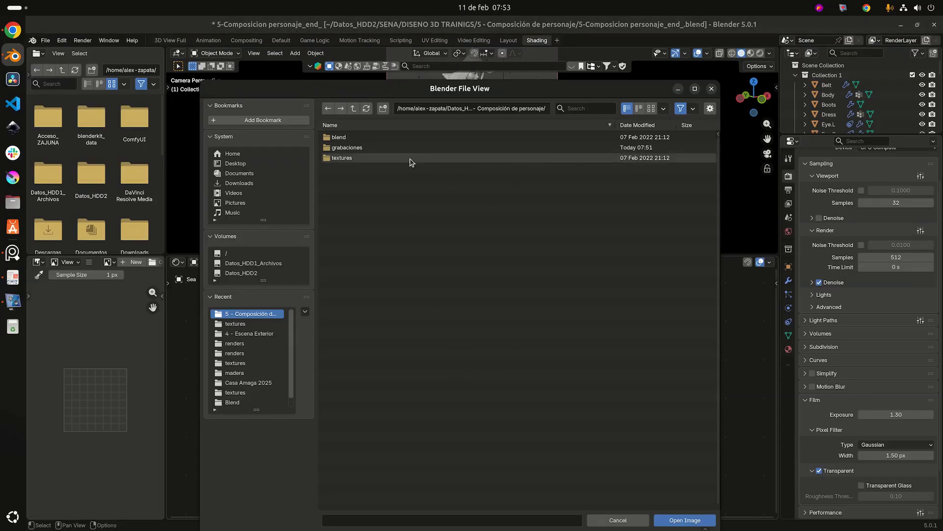
{"action": "double_click", "coordinate": [364, 158]}
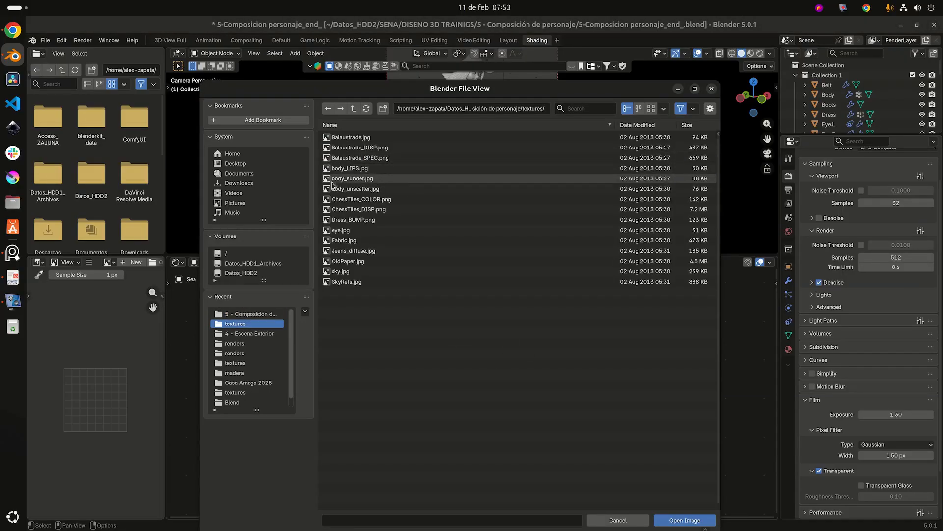
{"action": "left_click", "coordinate": [338, 283]}
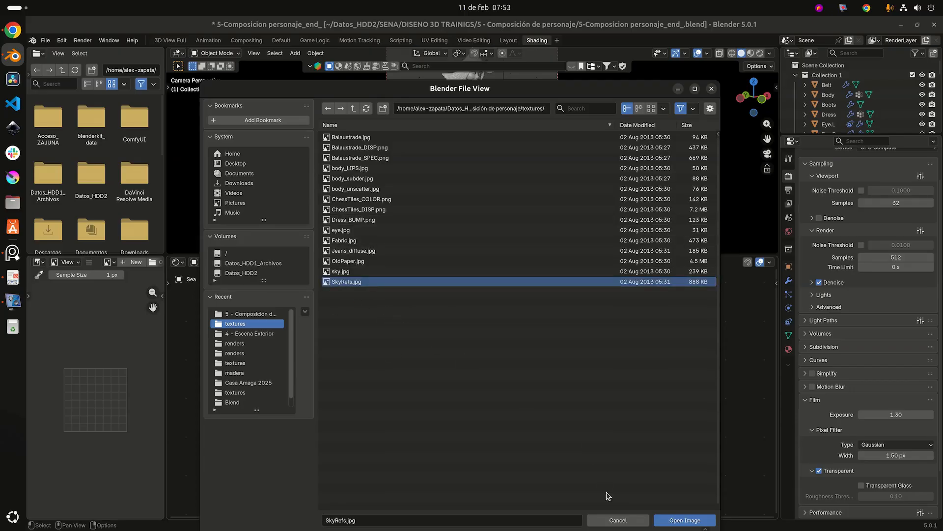
{"action": "left_click", "coordinate": [689, 520]}
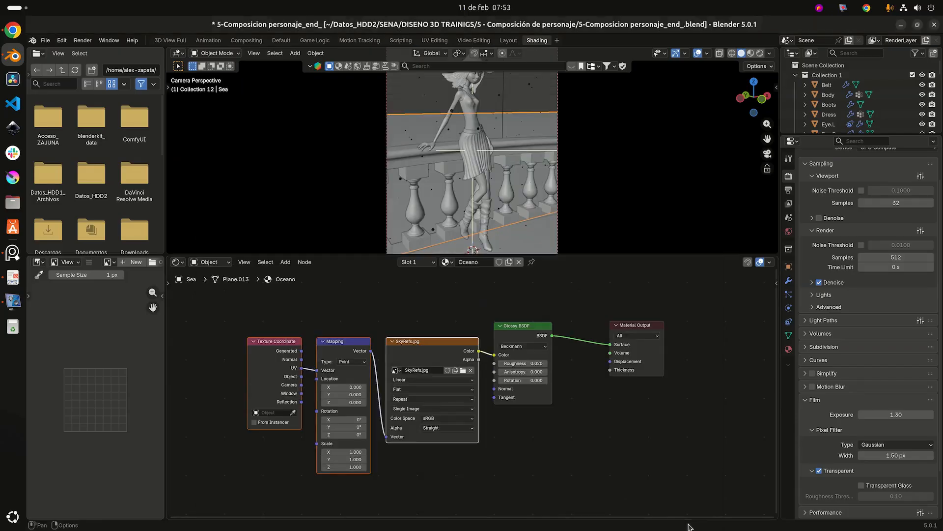
Display SkyRefs.jpg in the image editor and fit the whole sky picture in view.
{"action": "left_click", "coordinate": [109, 261]}
{"action": "left_click", "coordinate": [132, 287]}
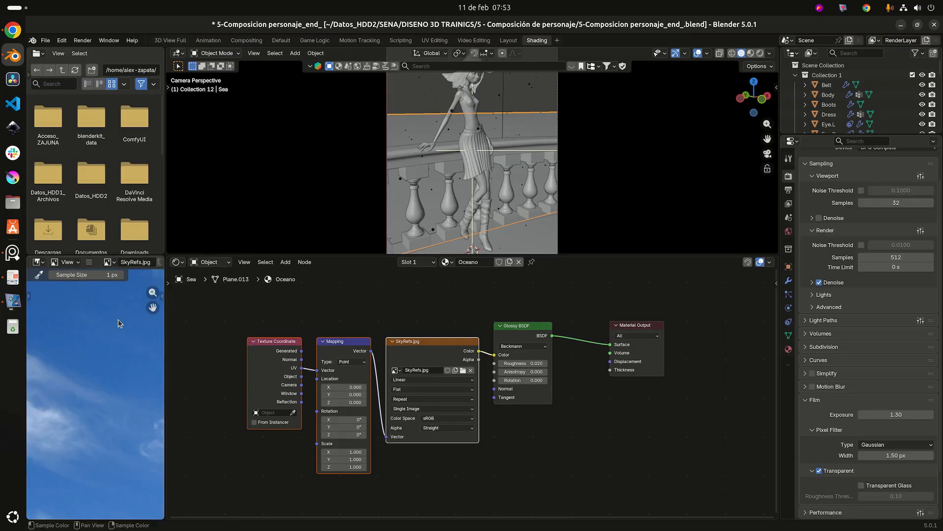
{"action": "scroll", "coordinate": [99, 367], "scroll_direction": "down", "scroll_amount": 3}
{"action": "scroll", "coordinate": [78, 388], "scroll_direction": "up", "scroll_amount": 2}
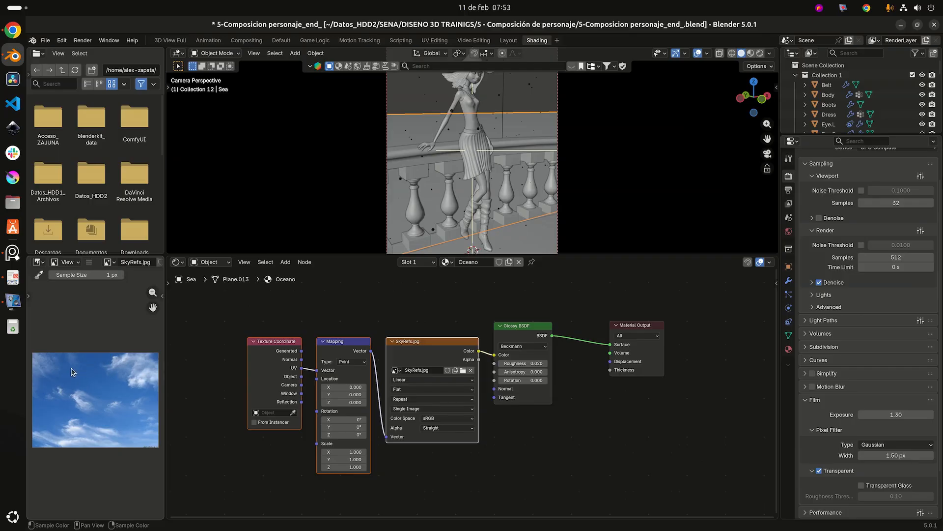
{"action": "scroll", "coordinate": [491, 359], "scroll_direction": "up", "scroll_amount": 2}
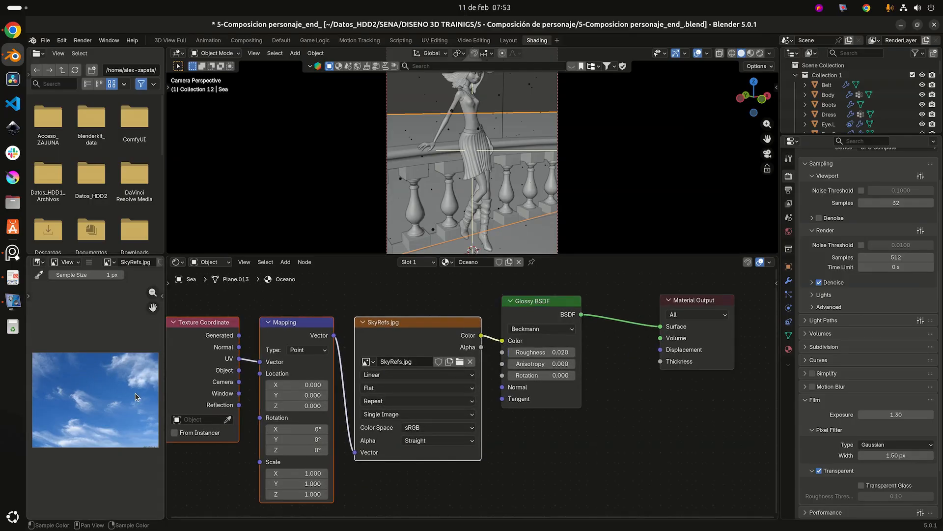
{"action": "scroll", "coordinate": [113, 385], "scroll_direction": "down", "scroll_amount": 4}
{"action": "scroll", "coordinate": [113, 388], "scroll_direction": "up", "scroll_amount": 3}
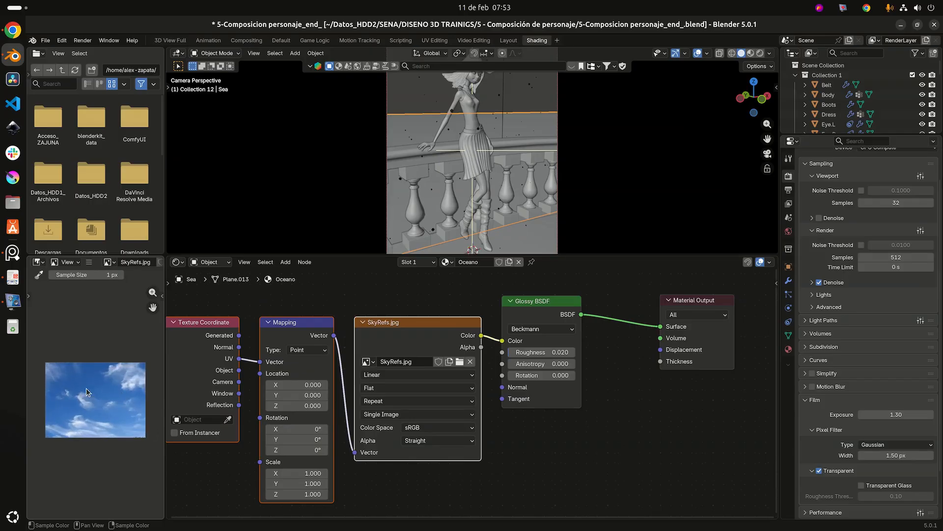
{"action": "scroll", "coordinate": [134, 378], "scroll_direction": "up", "scroll_amount": 3}
{"action": "scroll", "coordinate": [134, 379], "scroll_direction": "down", "scroll_amount": 3}
{"action": "middle_click_drag", "start_coordinate": [134, 379], "coordinate": [107, 353]}
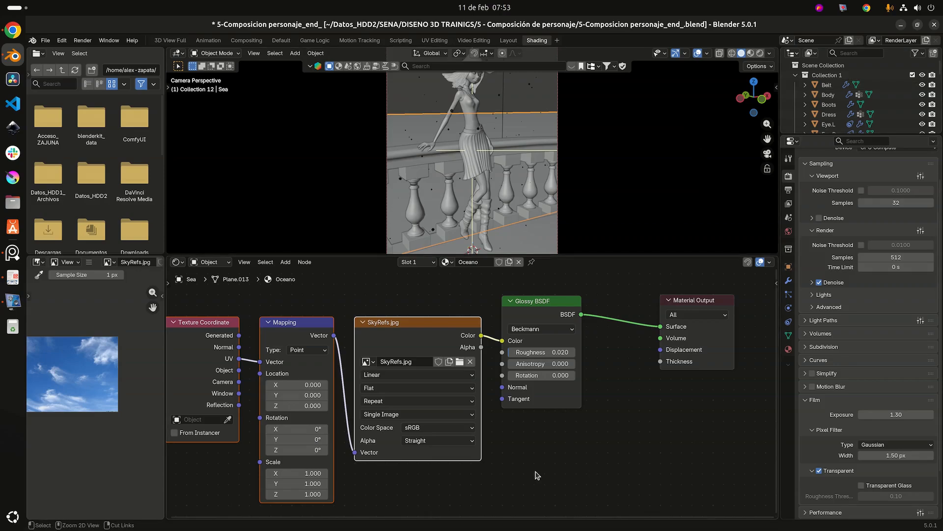
Maximise the node editor and move the Glossy BSDF and Material Output together away from the SkyRefs.jpg node to make room between them.
{"action": "left_click", "coordinate": [392, 301]}
{"action": "scroll", "coordinate": [392, 305], "scroll_direction": "down", "scroll_amount": 3}
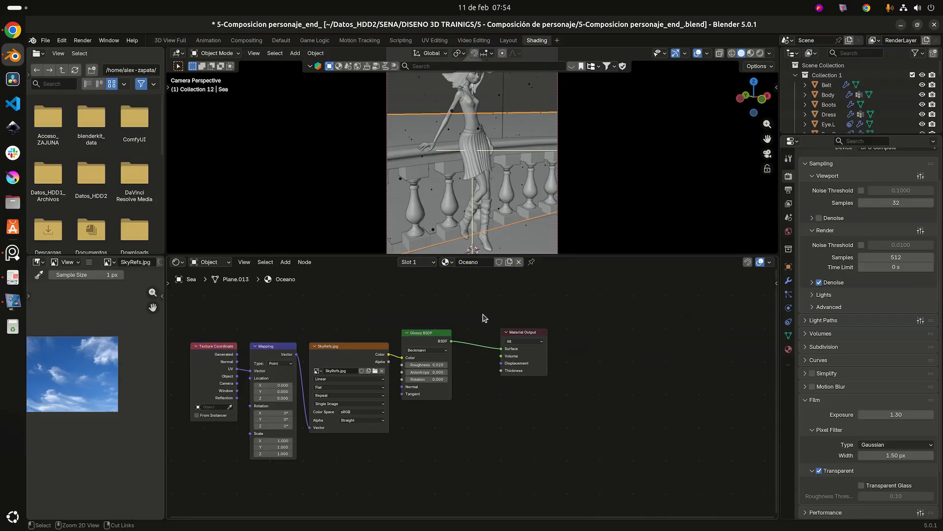
{"action": "key", "text": "ctrl+space"}
{"action": "key", "text": "Home"}
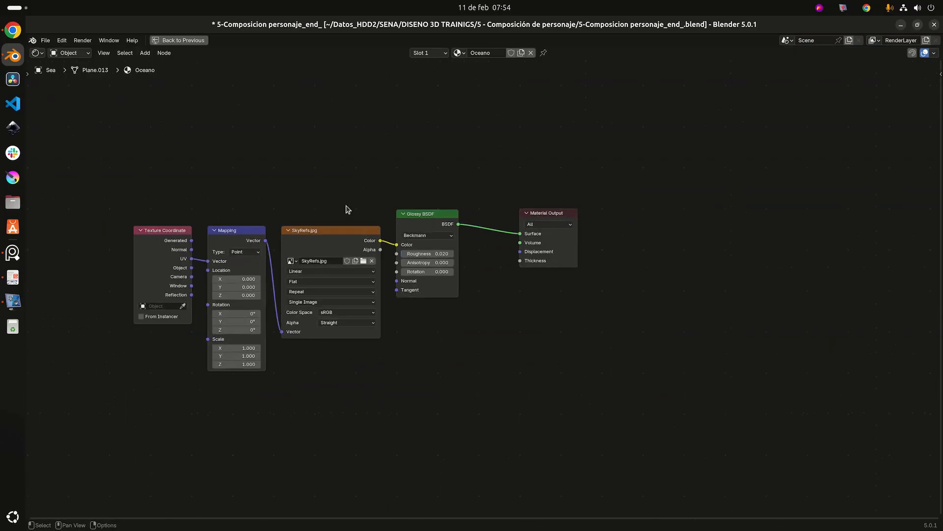
{"action": "left_click", "coordinate": [318, 231]}
{"action": "left_click_drag", "start_coordinate": [658, 163], "coordinate": [402, 388]}
{"action": "key", "text": "g"}
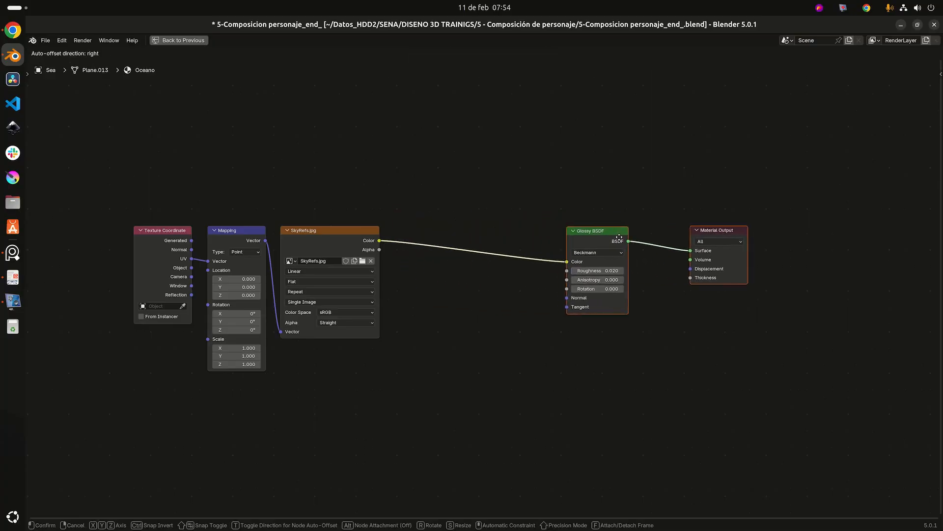
{"action": "left_click", "coordinate": [665, 225]}
Insert a Gamma node on the link between SkyRefs.jpg and the Glossy BSDF, and align it with the image's Color output.
{"action": "left_click", "coordinate": [529, 304]}
{"action": "key", "text": "shift+a"}
{"action": "left_click", "coordinate": [530, 303]}
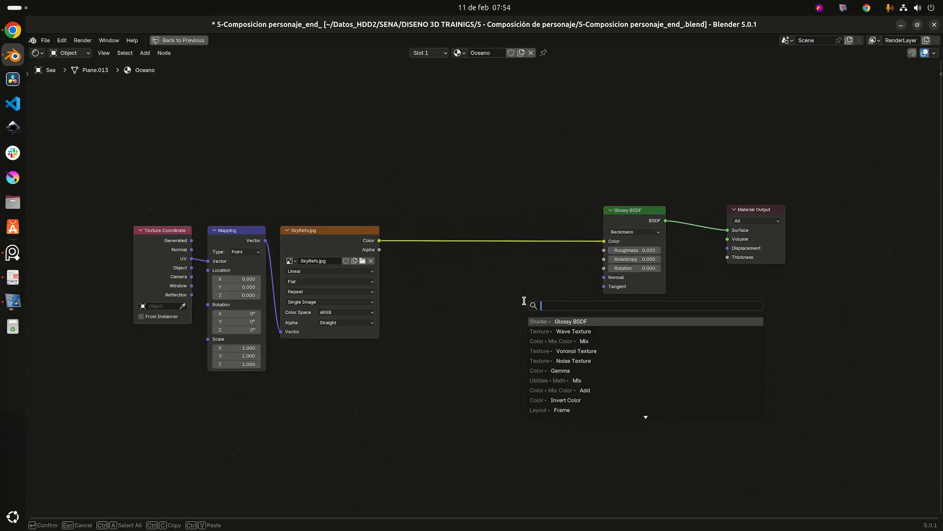
{"action": "type", "text": "gam"}
{"action": "left_click_drag", "start_coordinate": [524, 301], "coordinate": [433, 218]}
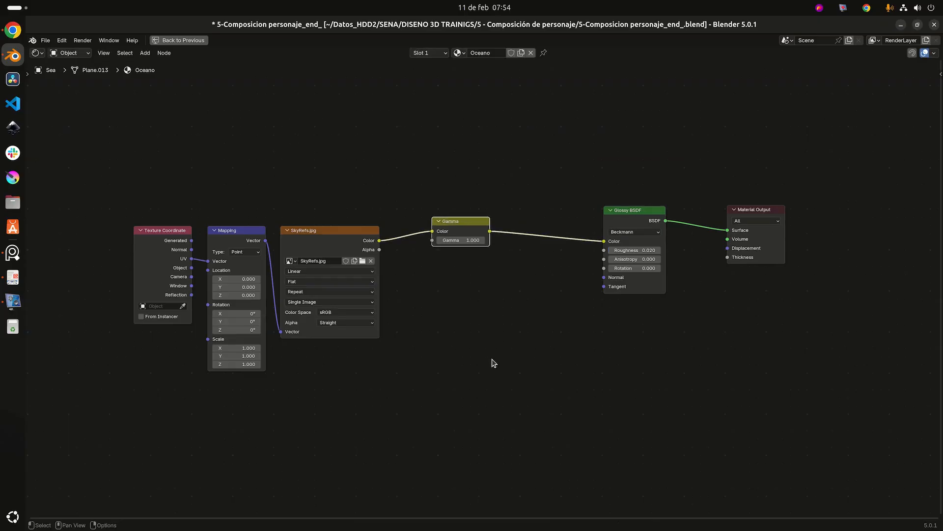
{"action": "middle_click_drag", "start_coordinate": [505, 322], "coordinate": [489, 328]}
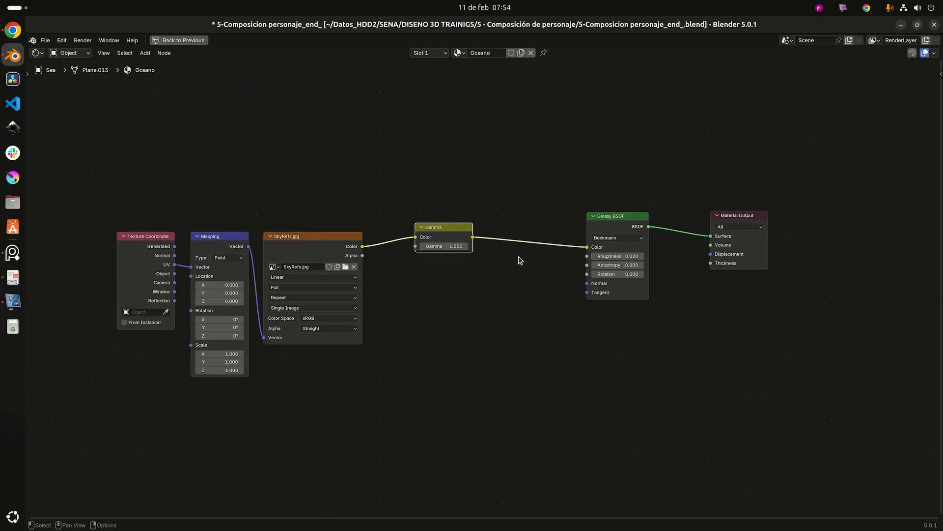
{"action": "left_click_drag", "start_coordinate": [449, 239], "coordinate": [450, 251]}
Insert a color Mix node between Gamma and the Glossy BSDF, and adjust the positions of the Mix and Glossy BSDF nodes.
{"action": "left_click", "coordinate": [510, 311]}
{"action": "key", "text": "shift+a"}
{"action": "type", "text": "mix"}
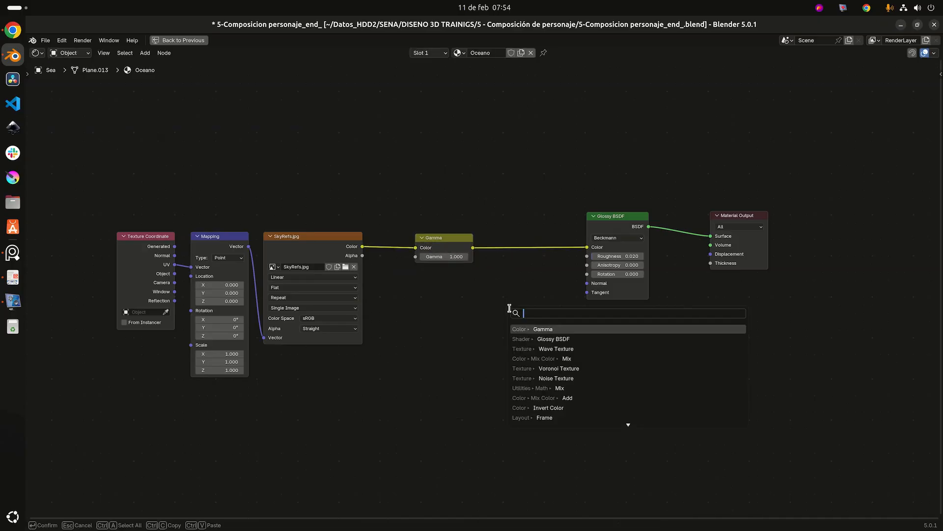
{"action": "key", "text": "Down"}
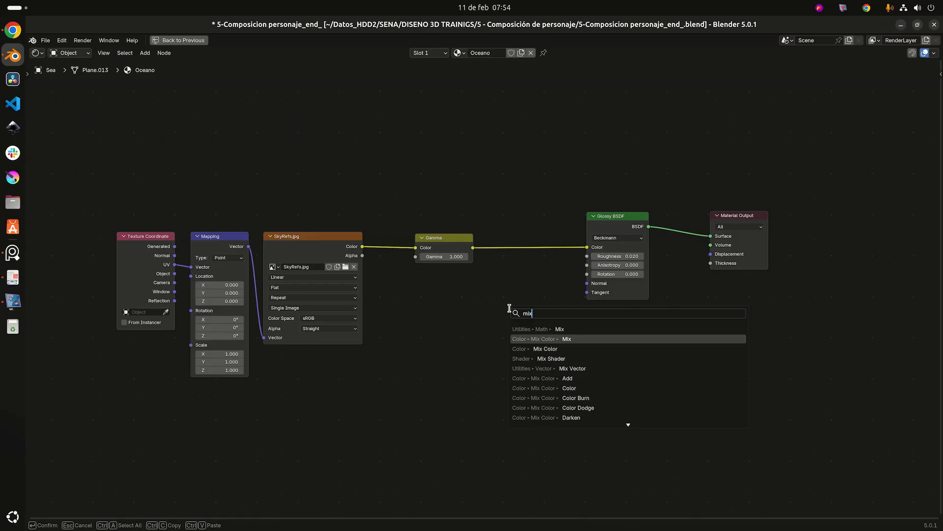
{"action": "key", "text": "Return"}
{"action": "left_click", "coordinate": [504, 225]}
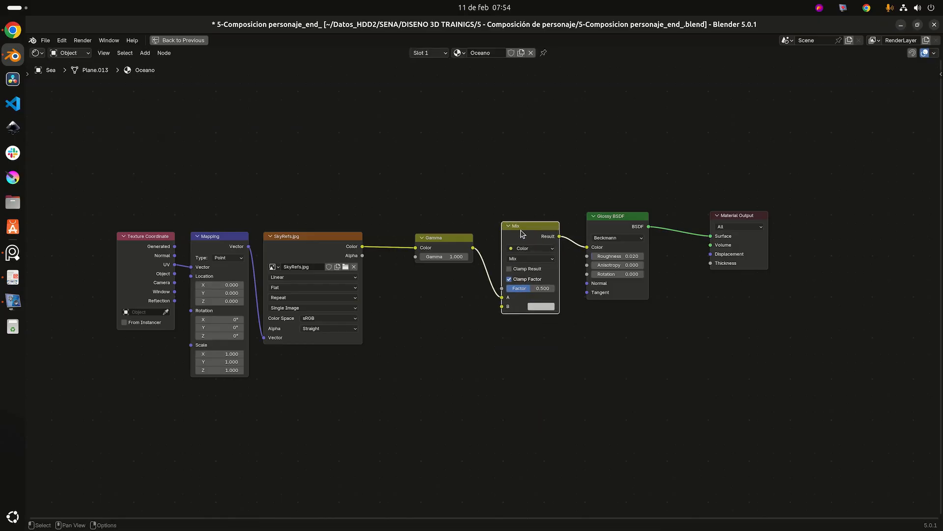
{"action": "mouse_move", "coordinate": [530, 234]}
{"action": "left_mouse_down"}
{"action": "mouse_move", "coordinate": [518, 235]}
{"action": "mouse_move", "coordinate": [526, 243]}
{"action": "left_mouse_up"}
{"action": "scroll", "coordinate": [535, 244], "scroll_direction": "up", "scroll_amount": 1}
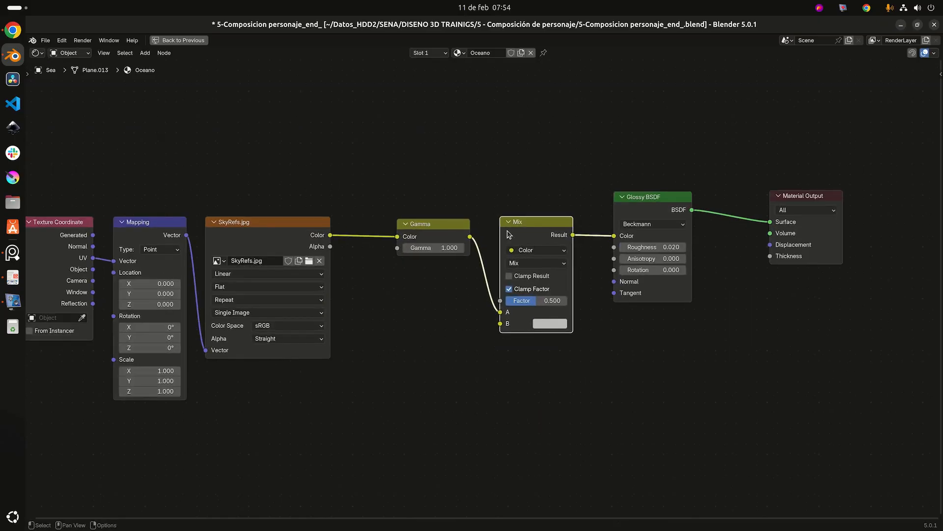
{"action": "left_click_drag", "start_coordinate": [644, 197], "coordinate": [650, 200]}
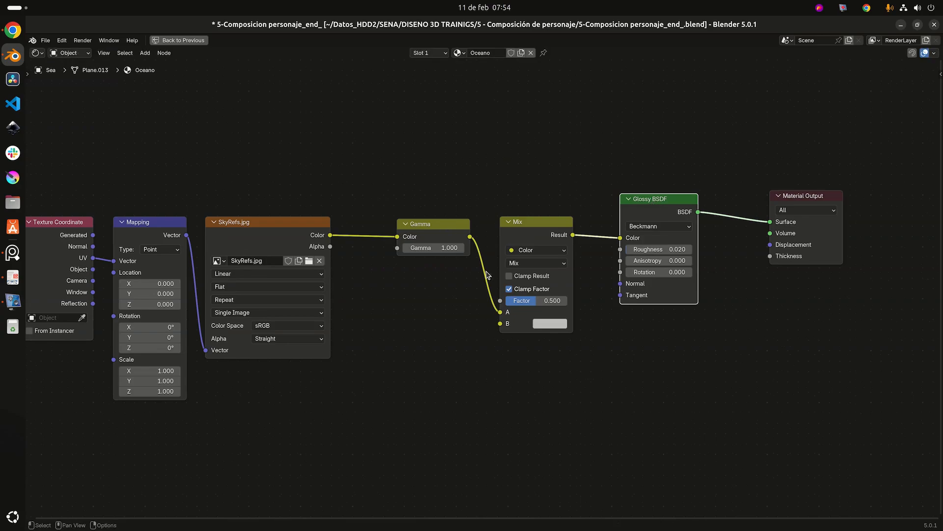
Reroute the Gamma node's color link from the Mix node's A input to its B input.
{"action": "scroll", "coordinate": [550, 363], "scroll_direction": "up", "scroll_amount": 2}
{"action": "middle_click_drag", "start_coordinate": [547, 362], "coordinate": [548, 324]}
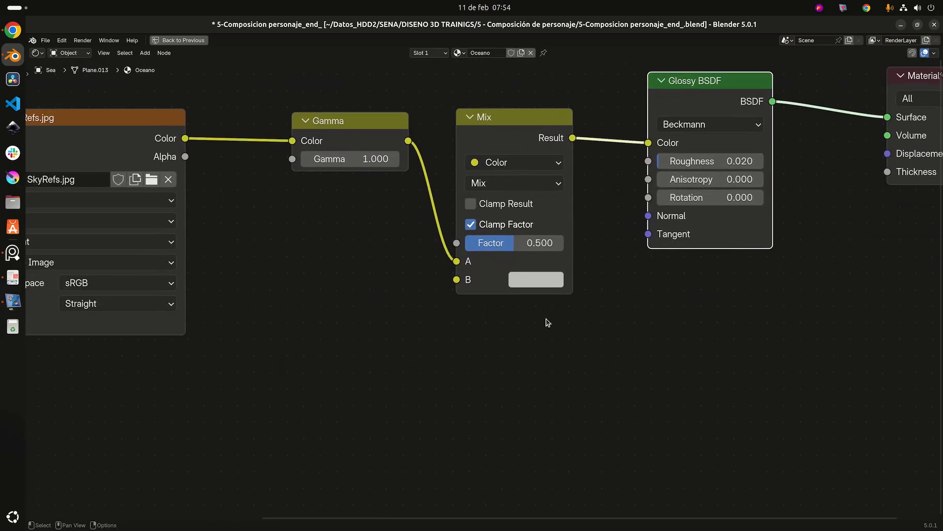
{"action": "left_click_drag", "start_coordinate": [458, 262], "coordinate": [457, 280]}
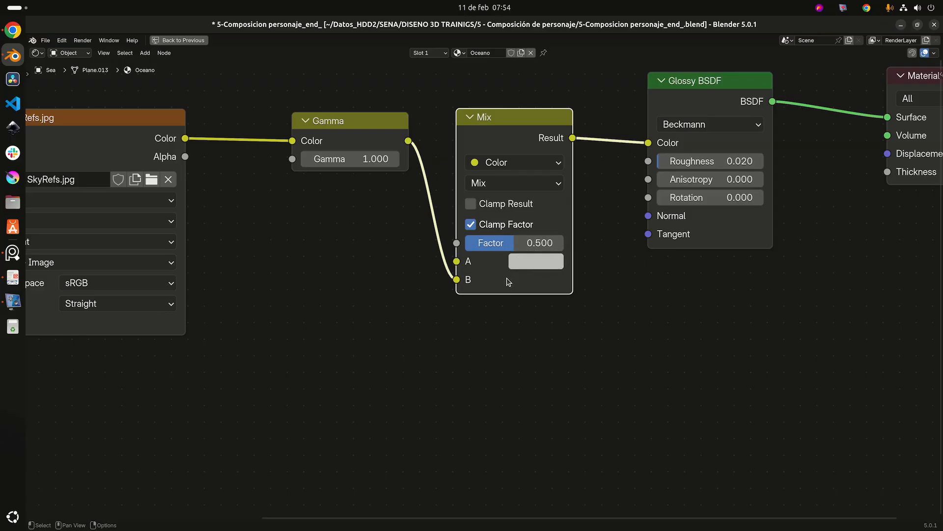
Set the Mix node's A color to turquoise with red 0.334, green 0.817 and blue about 0.8.
{"action": "left_click", "coordinate": [531, 265]}
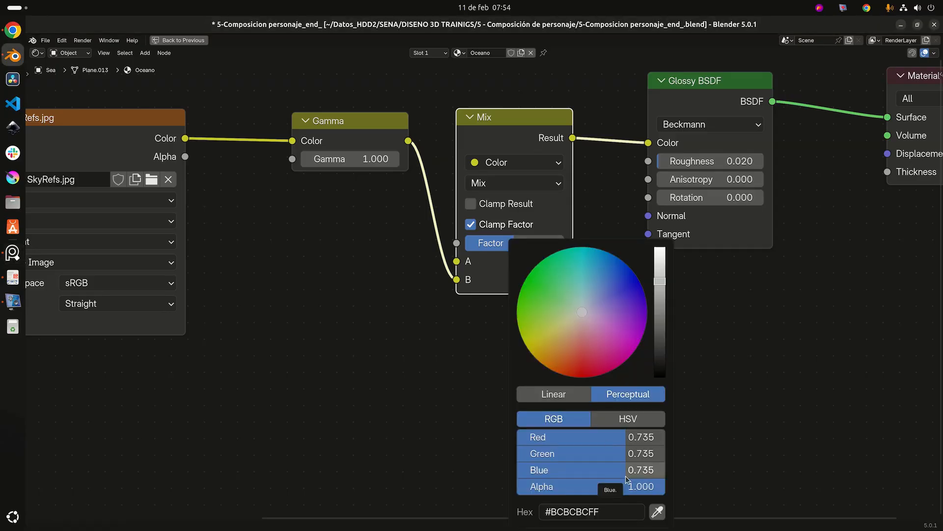
{"action": "left_click", "coordinate": [634, 439]}
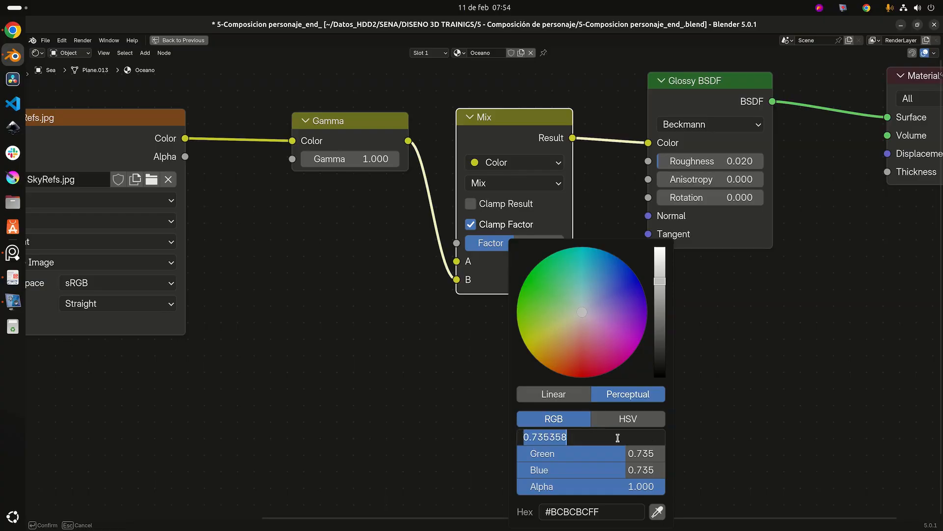
{"action": "type", "text": "0."}
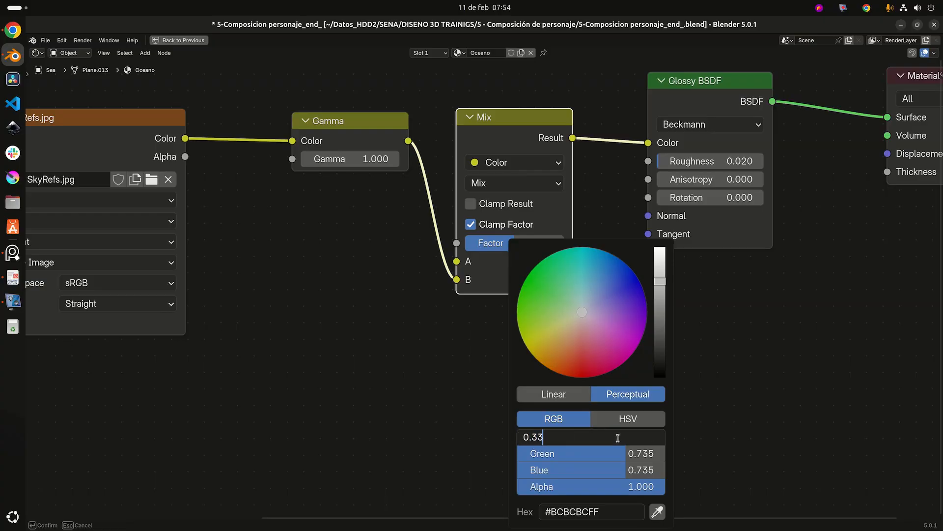
{"action": "key", "text": "Tab"}
{"action": "type", "text": "0"}
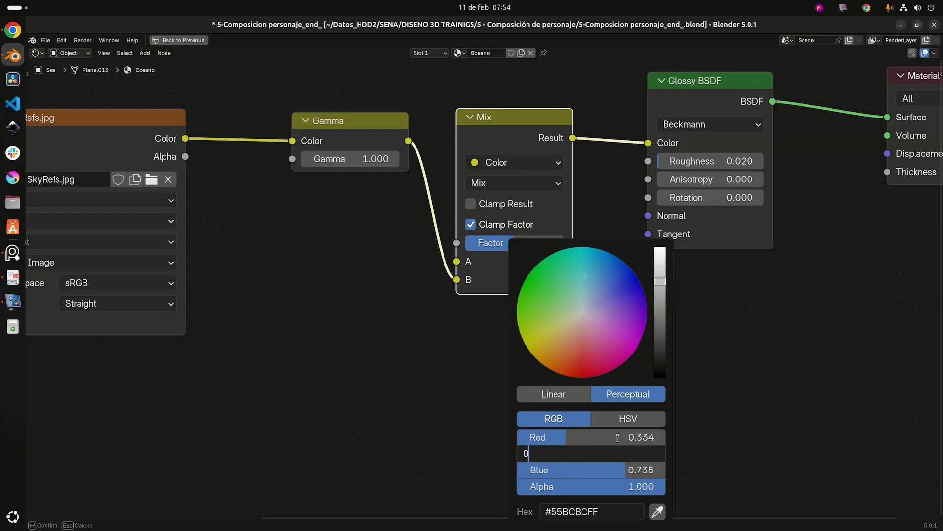
{"action": "type", "text": ".817"}
{"action": "key", "text": "Tab"}
{"action": "type", "text": "0"}
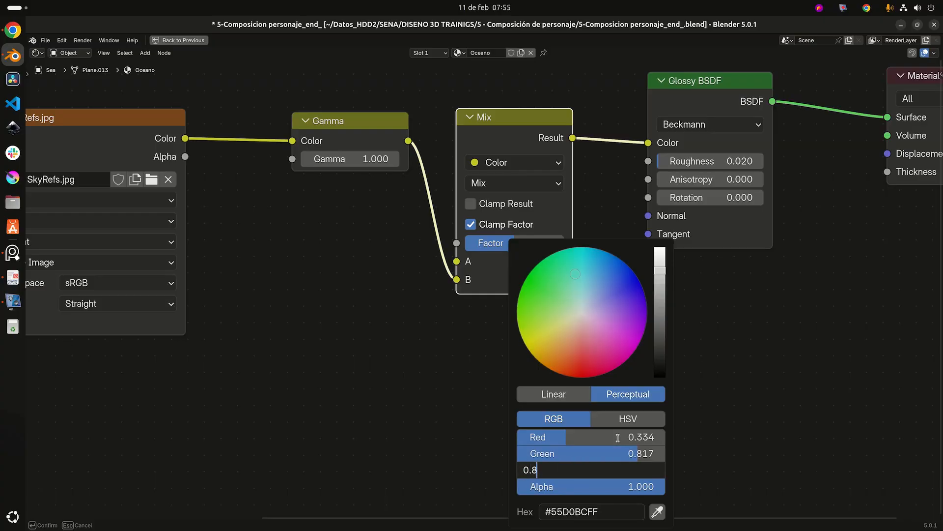
{"action": "key", "text": "Return"}
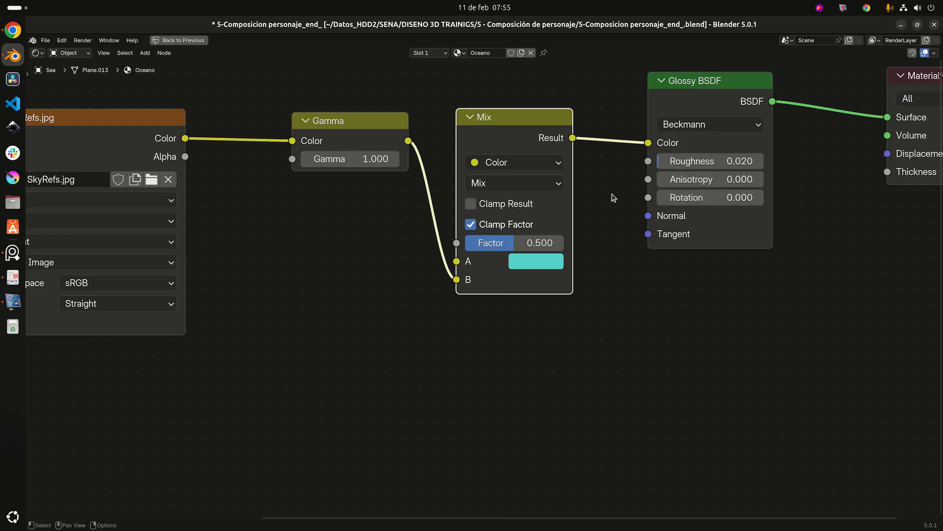
Add a Noise Texture node in the empty area below the Gamma node, leaving it unconnected.
{"action": "key", "text": "alt+Tab"}
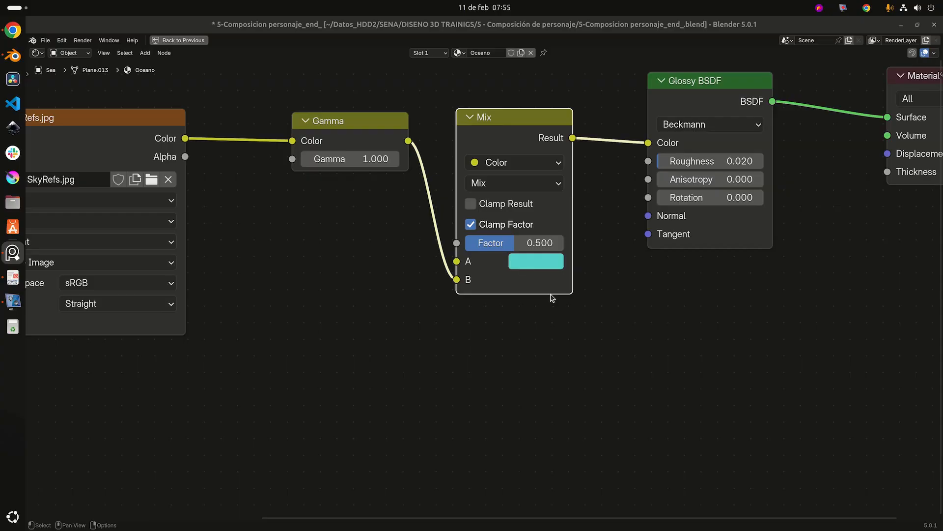
{"action": "scroll", "coordinate": [623, 280], "scroll_direction": "down", "scroll_amount": 2}
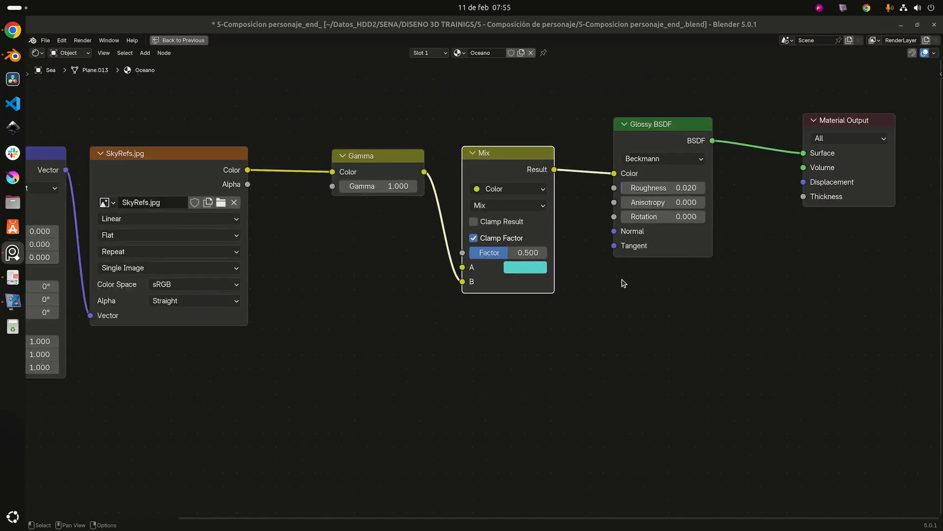
{"action": "scroll", "coordinate": [611, 324], "scroll_direction": "left", "scroll_amount": 2, "text": "ctrl"}
{"action": "scroll", "coordinate": [650, 324], "scroll_direction": "down", "scroll_amount": 1}
{"action": "middle_click_drag", "start_coordinate": [604, 352], "coordinate": [604, 313]}
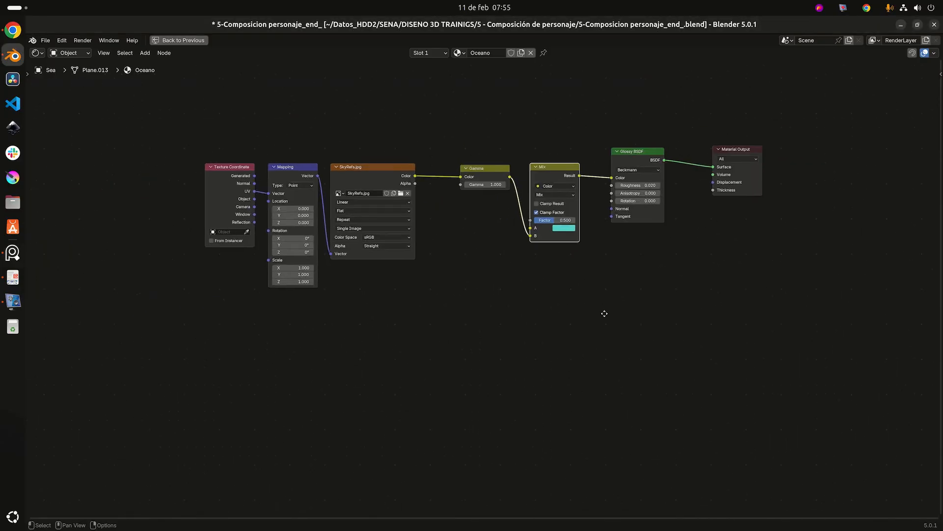
{"action": "scroll", "coordinate": [606, 316], "scroll_direction": "up", "scroll_amount": 3}
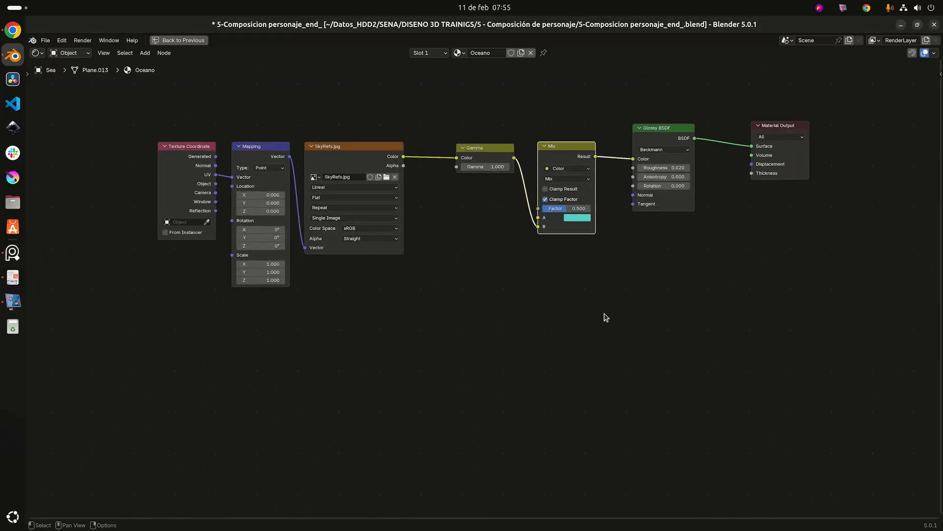
{"action": "middle_click_drag", "start_coordinate": [571, 316], "coordinate": [510, 316]}
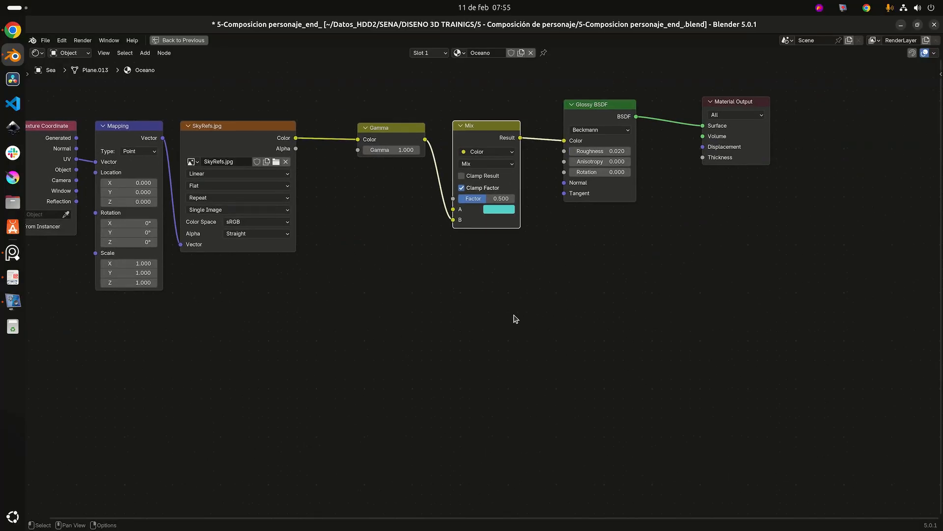
{"action": "left_click", "coordinate": [503, 307]}
{"action": "middle_click_drag", "start_coordinate": [365, 316], "coordinate": [389, 308]}
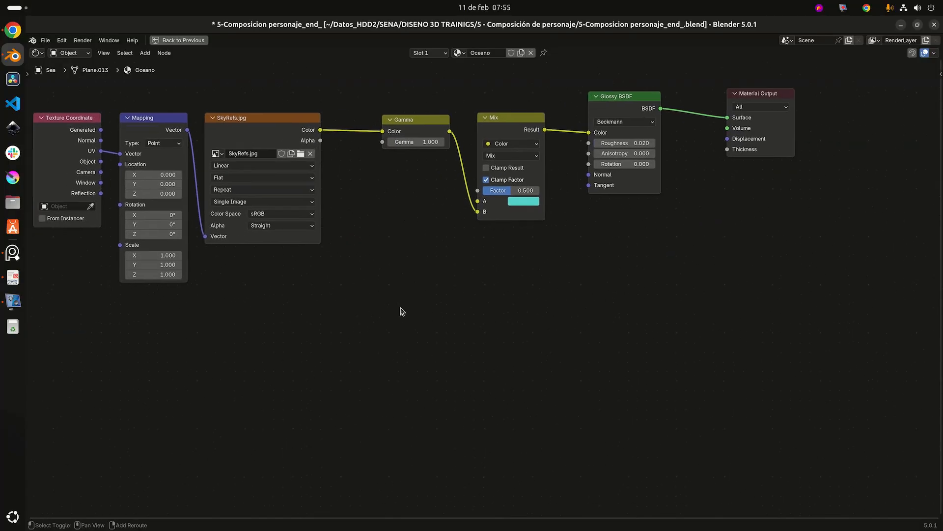
{"action": "key", "text": "shift+a"}
{"action": "left_click", "coordinate": [402, 309]}
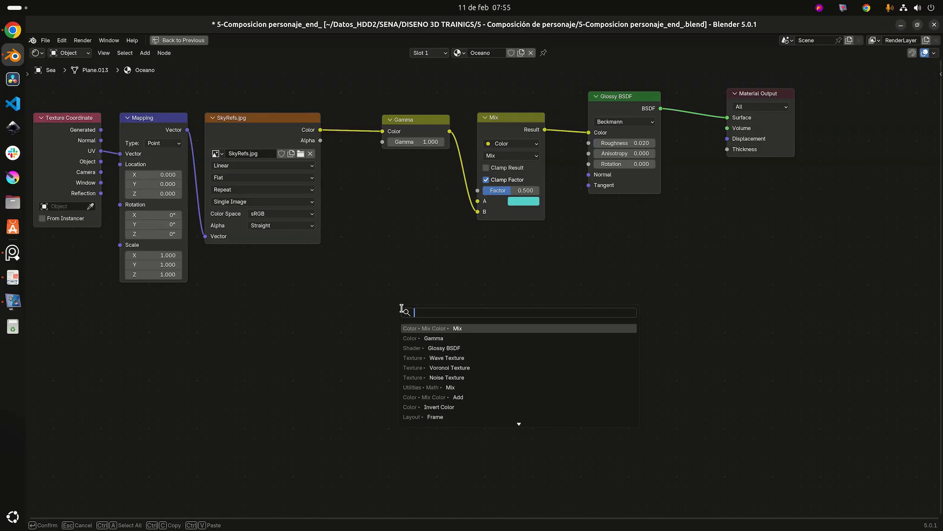
{"action": "type", "text": "no"}
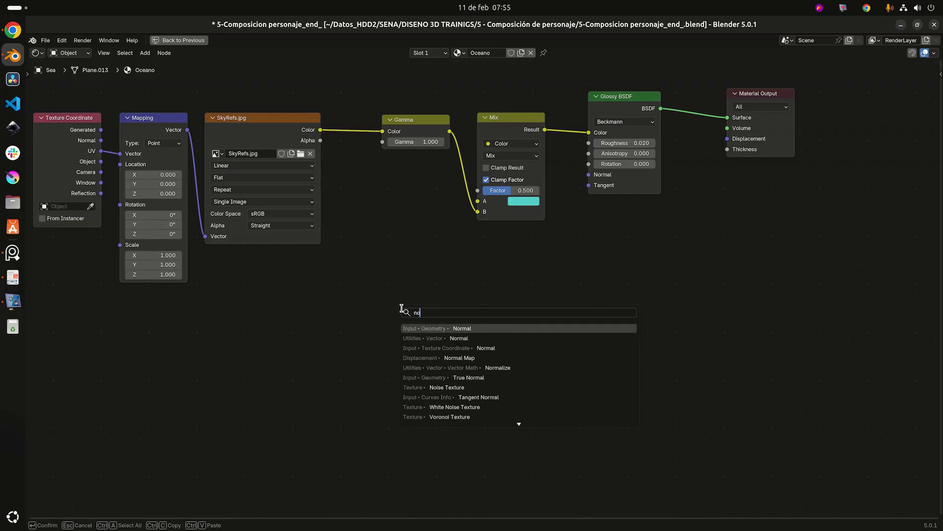
{"action": "type", "text": "ise"}
{"action": "key", "text": "Return"}
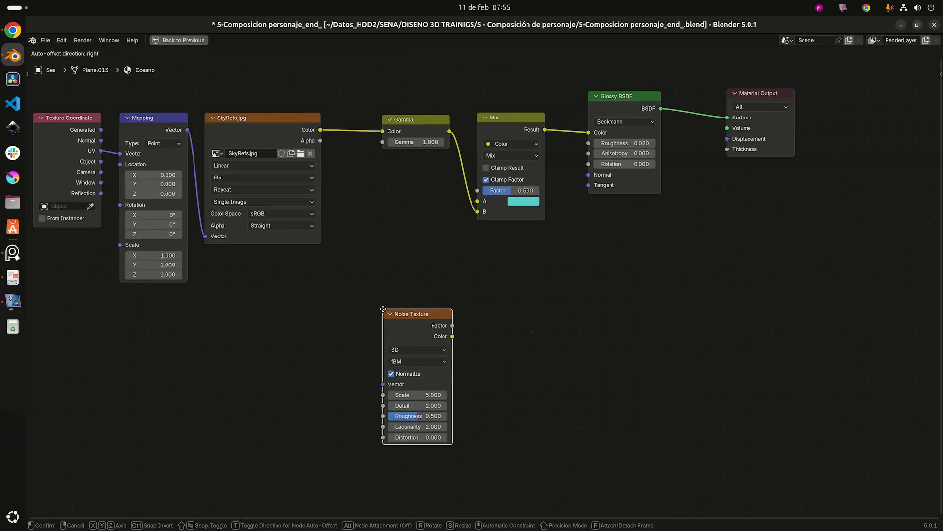
{"action": "left_click", "coordinate": [388, 310]}
Set the Noise Texture node's scale to 50 and its distortion to 1.
{"action": "scroll", "coordinate": [540, 303], "scroll_direction": "up", "scroll_amount": 3}
{"action": "scroll", "coordinate": [550, 298], "scroll_direction": "up", "scroll_amount": 2}
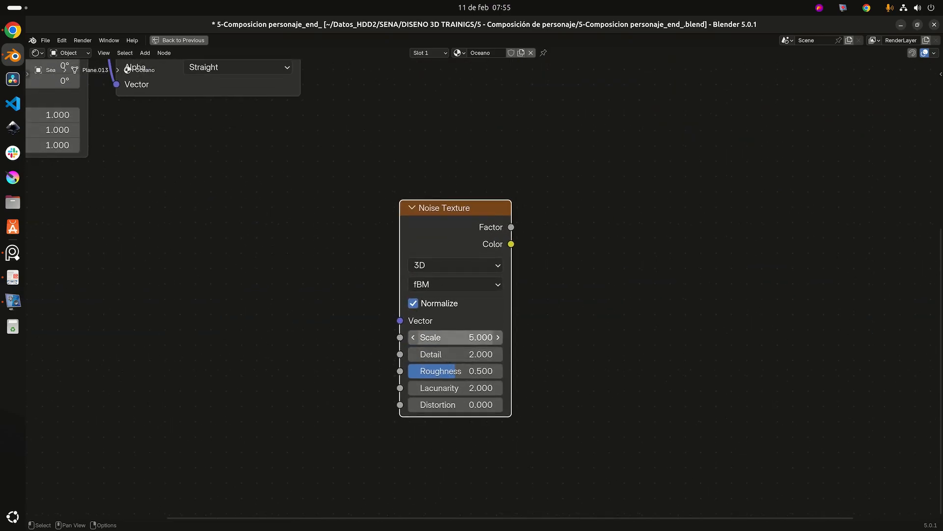
{"action": "left_click", "coordinate": [495, 339]}
{"action": "type", "text": "5"}
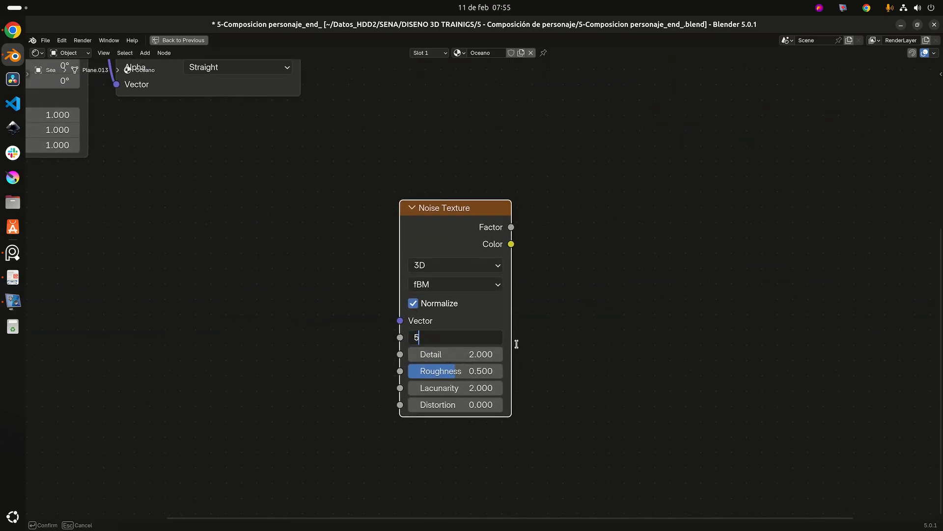
{"action": "type", "text": "0"}
{"action": "key", "text": "Return"}
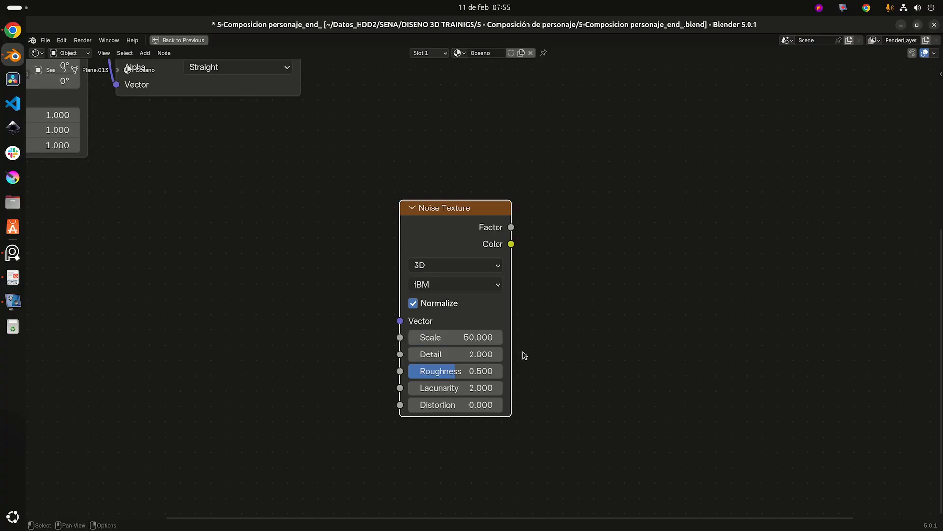
{"action": "left_click", "coordinate": [484, 404]}
{"action": "type", "text": "1"}
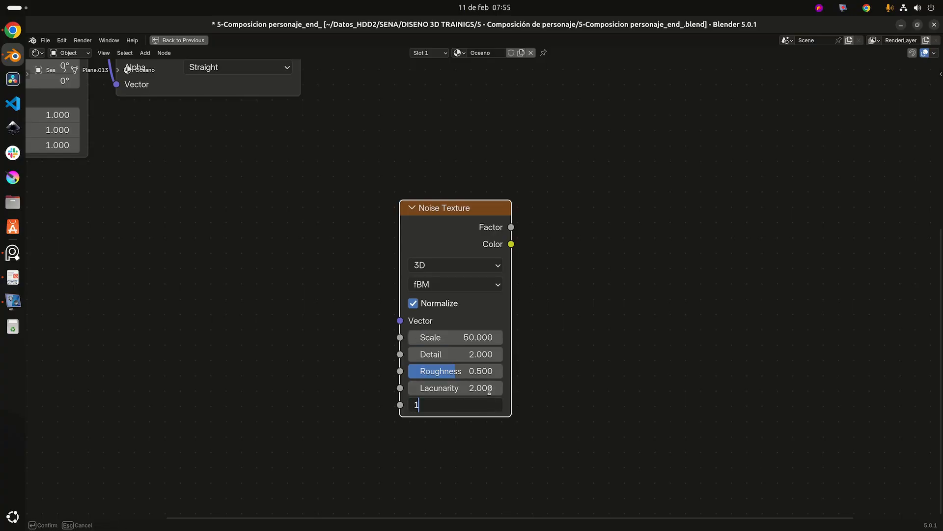
{"action": "key", "text": "Return"}
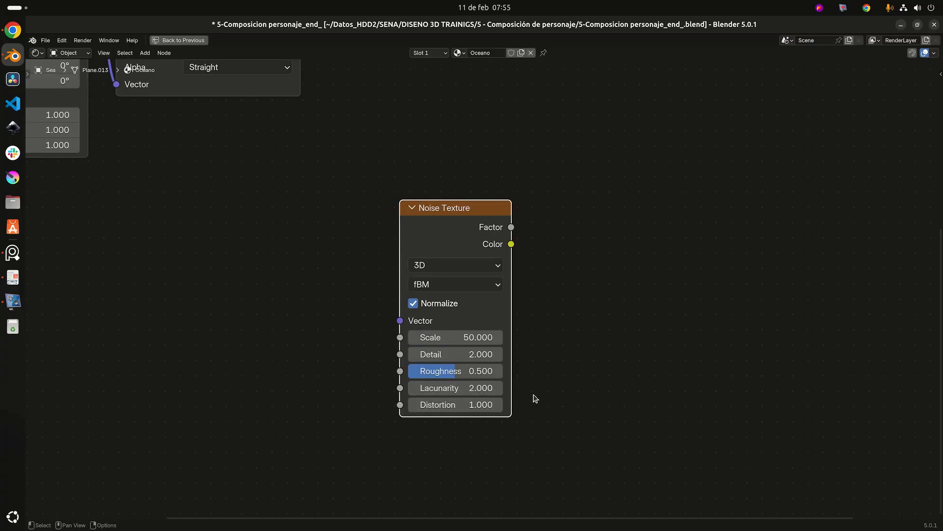
Duplicate the Noise Texture node and place the copy directly below the original.
{"action": "scroll", "coordinate": [539, 398], "scroll_direction": "down", "scroll_amount": 2}
{"action": "scroll", "coordinate": [479, 391], "scroll_direction": "up", "scroll_amount": 1}
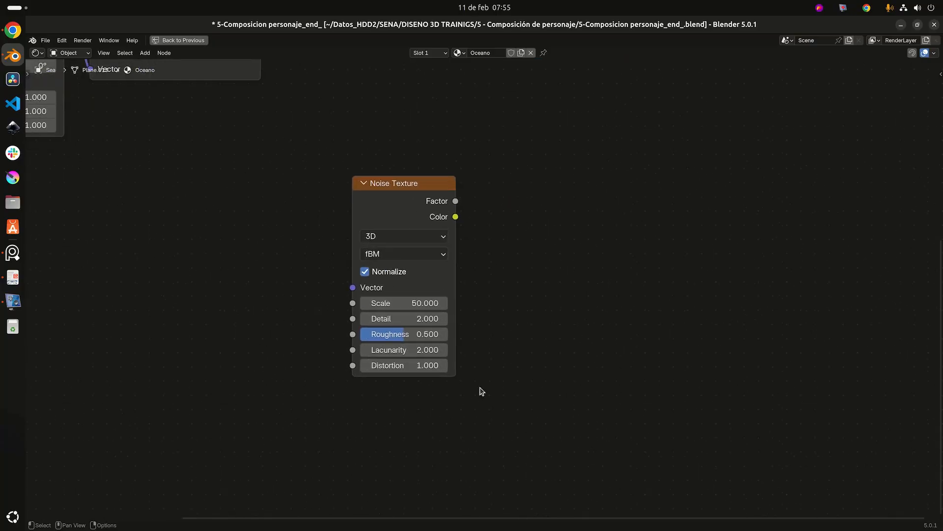
{"action": "left_click_drag", "start_coordinate": [399, 190], "coordinate": [388, 185]}
{"action": "scroll", "coordinate": [482, 363], "scroll_direction": "down", "scroll_amount": 1}
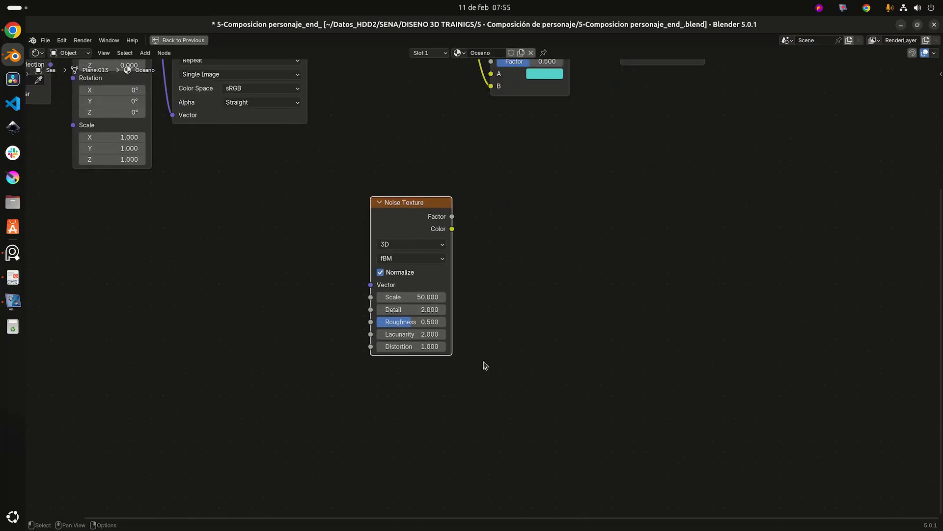
{"action": "middle_click_drag", "start_coordinate": [482, 362], "coordinate": [494, 293]}
{"action": "key", "text": "shift+d"}
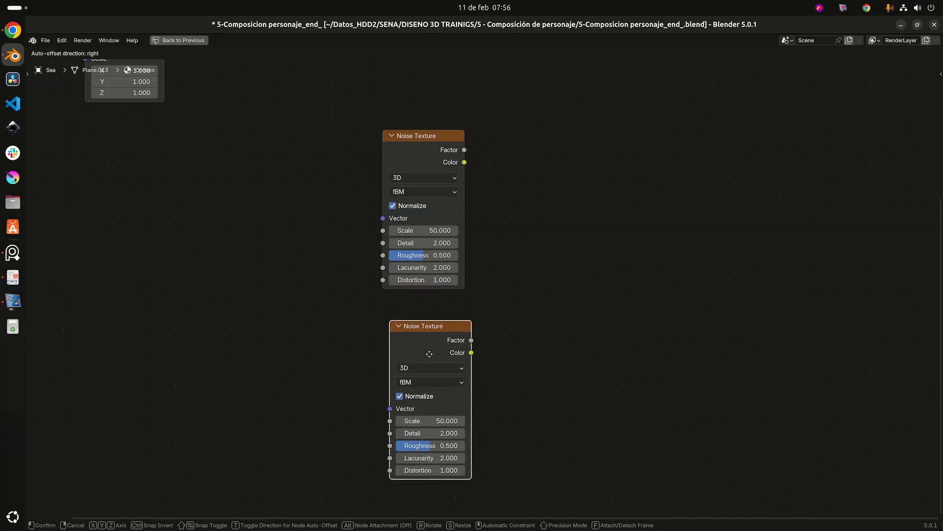
{"action": "left_click", "coordinate": [421, 337]}
Set the scale of the lower Noise Texture node to 200.
{"action": "scroll", "coordinate": [489, 385], "scroll_direction": "up", "scroll_amount": 3}
{"action": "scroll", "coordinate": [511, 314], "scroll_direction": "up", "scroll_amount": 3}
{"action": "middle_click_drag", "start_coordinate": [504, 315], "coordinate": [524, 302]}
{"action": "left_click", "coordinate": [432, 325]}
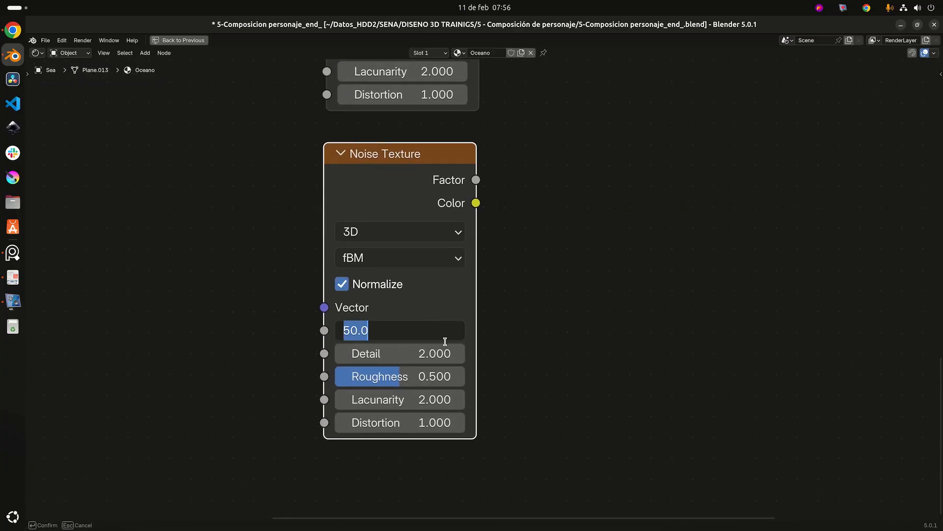
{"action": "type", "text": "20"}
{"action": "key", "text": "Return"}
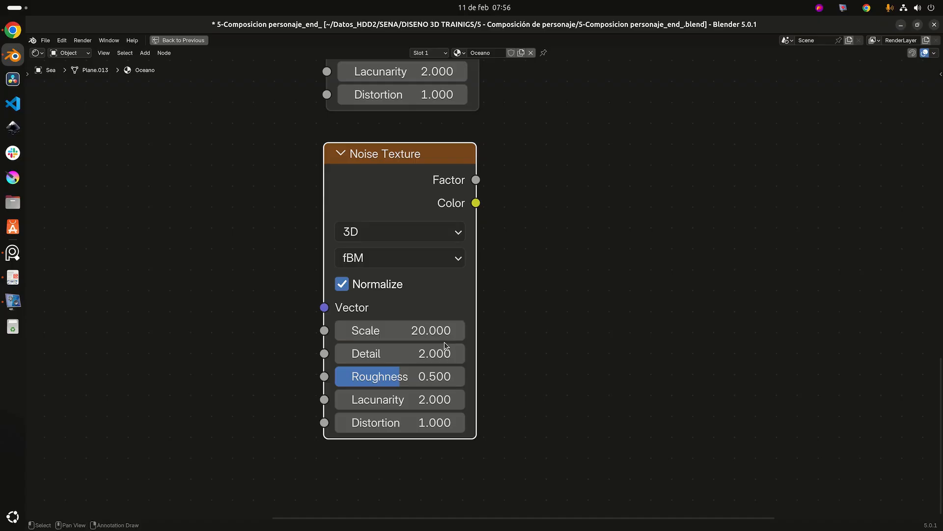
{"action": "left_click", "coordinate": [411, 337]}
{"action": "type", "text": "200"}
{"action": "key", "text": "Return"}
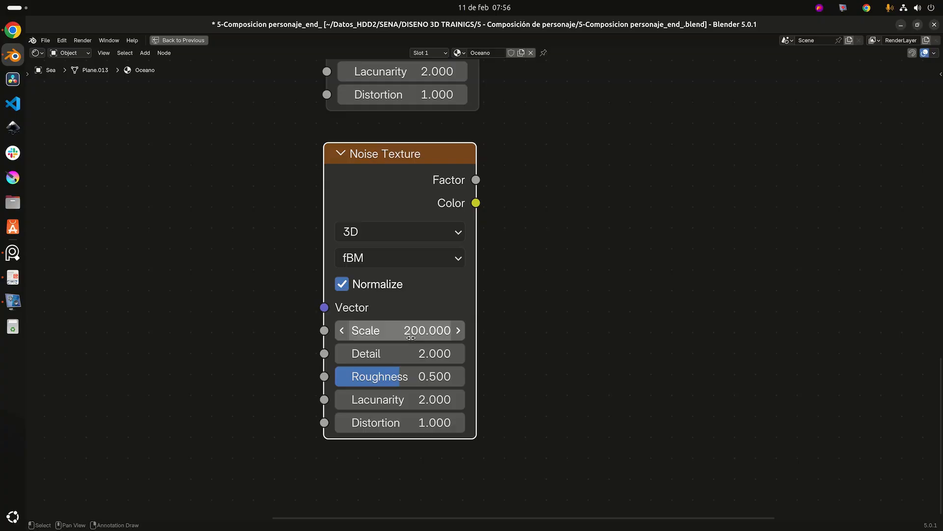
Add a color Mix node to the right of the two Noise Texture nodes.
{"action": "scroll", "coordinate": [564, 221], "scroll_direction": "down", "scroll_amount": 3}
{"action": "middle_click_drag", "start_coordinate": [559, 172], "coordinate": [427, 262]}
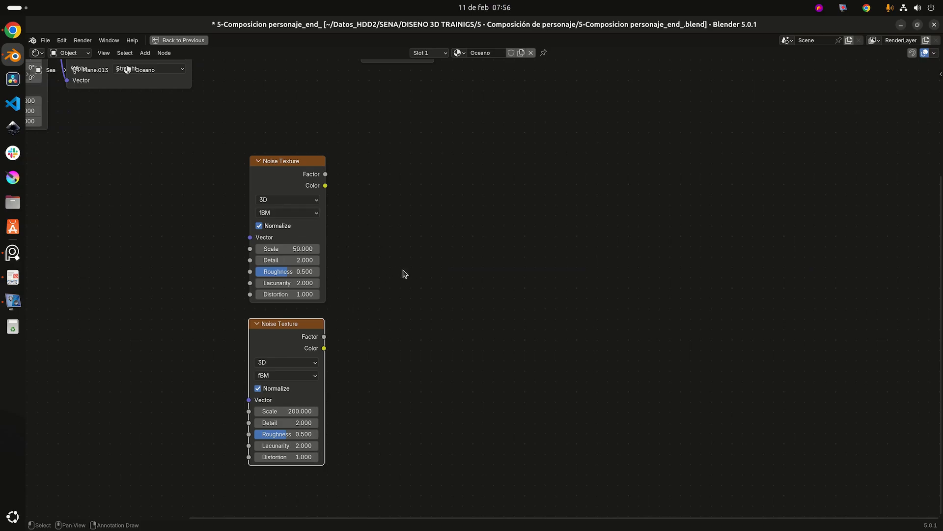
{"action": "key", "text": "shift+a"}
{"action": "left_click", "coordinate": [418, 313]}
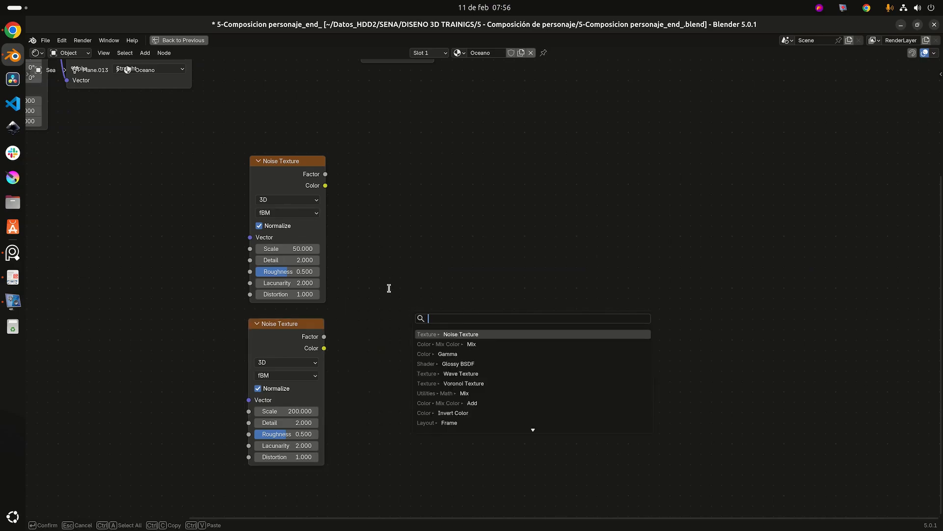
{"action": "type", "text": "mix"}
{"action": "key", "text": "Down"}
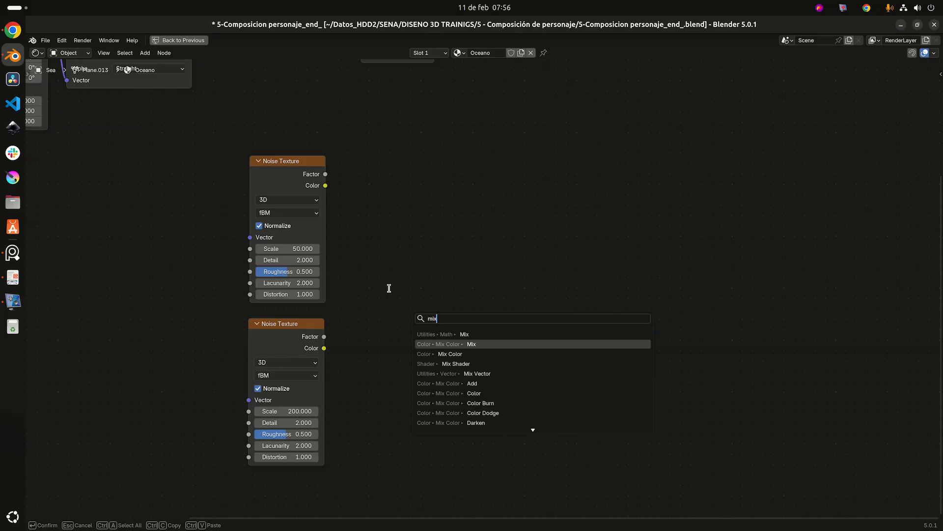
{"action": "key", "text": "Return"}
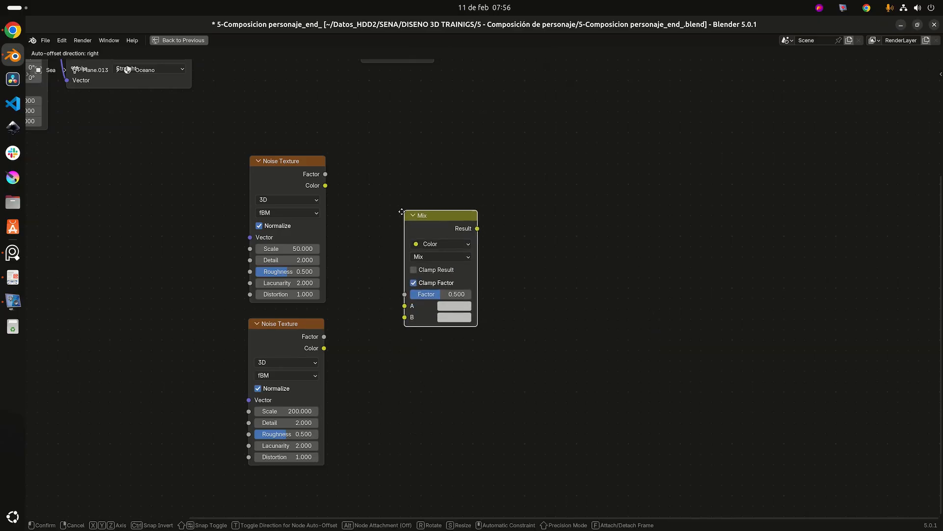
{"action": "left_click", "coordinate": [396, 208]}
Link the upper Noise Texture's Color to the new Mix node's A and the lower one's Color to B, and shift the Mix node slightly left.
{"action": "scroll", "coordinate": [381, 243], "scroll_direction": "up", "scroll_amount": 3}
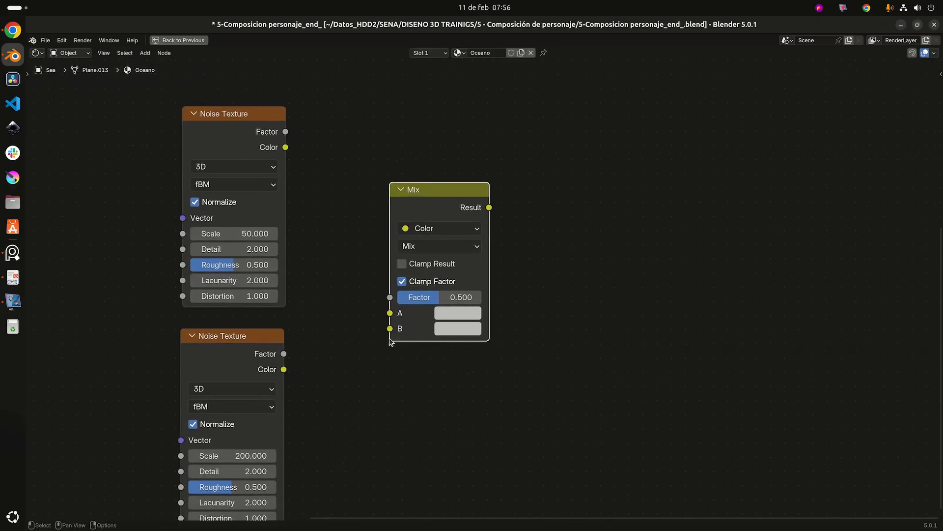
{"action": "left_click_drag", "start_coordinate": [286, 147], "coordinate": [383, 314]}
{"action": "left_click_drag", "start_coordinate": [283, 369], "coordinate": [390, 328]}
{"action": "left_click", "coordinate": [421, 194]}
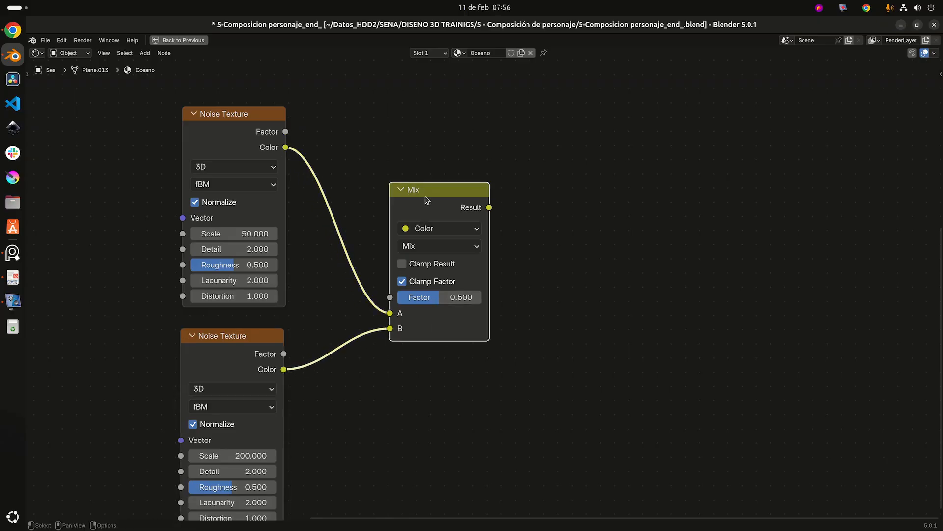
{"action": "key", "text": "g"}
{"action": "left_click", "coordinate": [412, 198]}
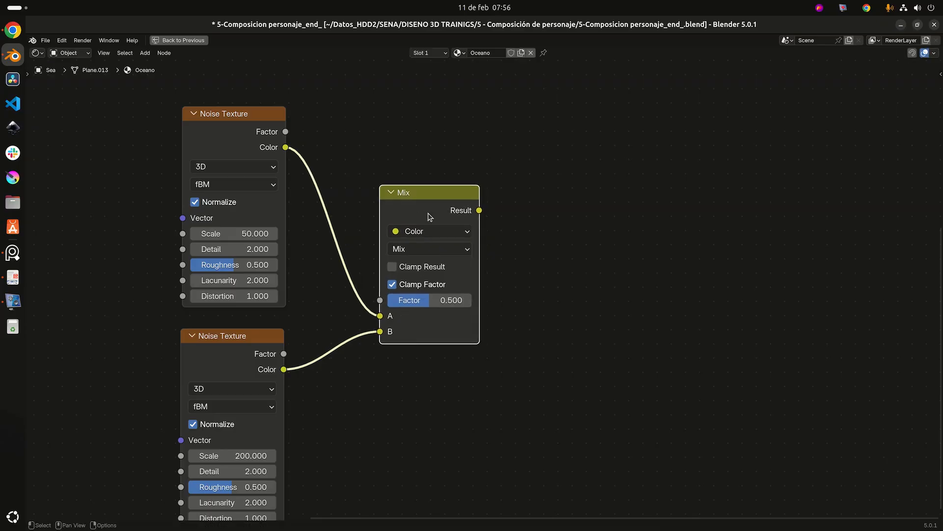
Set the factor of the Mix node that combines the two noise textures to 0.7.
{"action": "left_click", "coordinate": [445, 302]}
{"action": "type", "text": "0."}
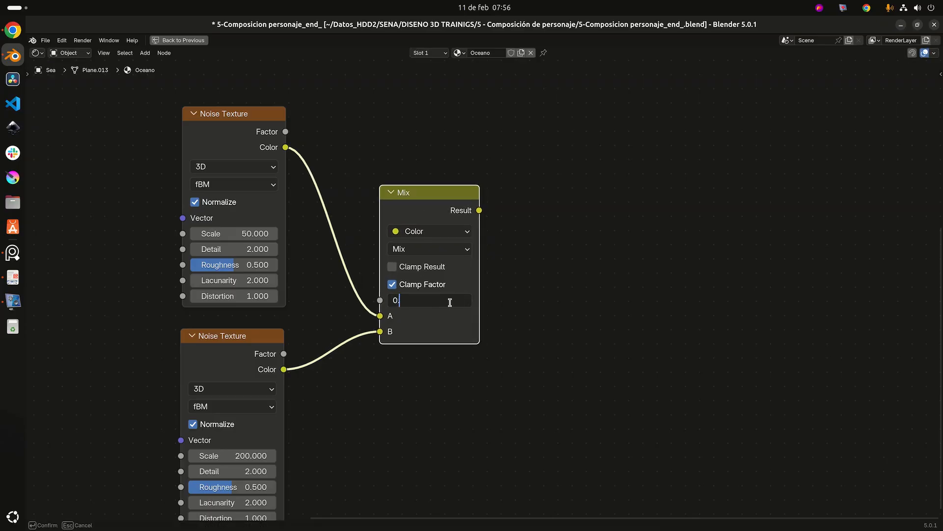
{"action": "type", "text": "7"}
{"action": "key", "text": "Return"}
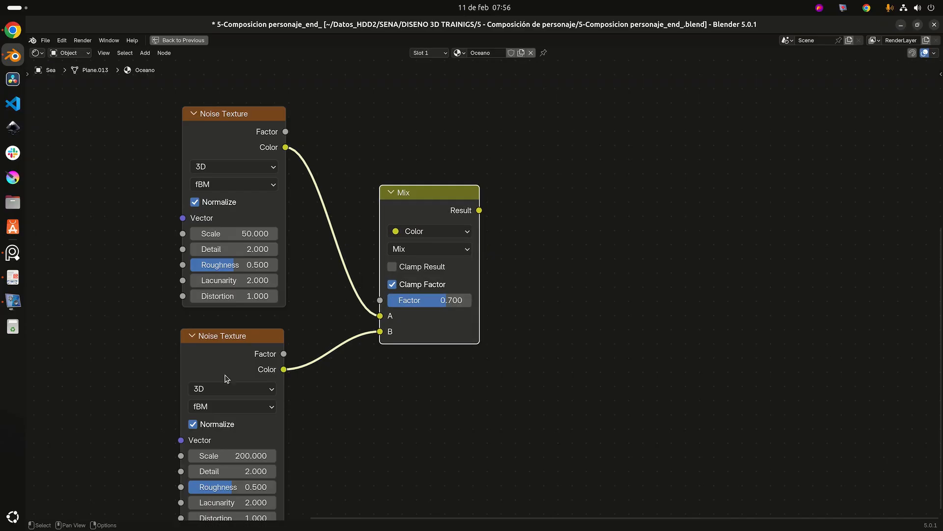
{"action": "scroll", "coordinate": [550, 366], "scroll_direction": "down", "scroll_amount": 4}
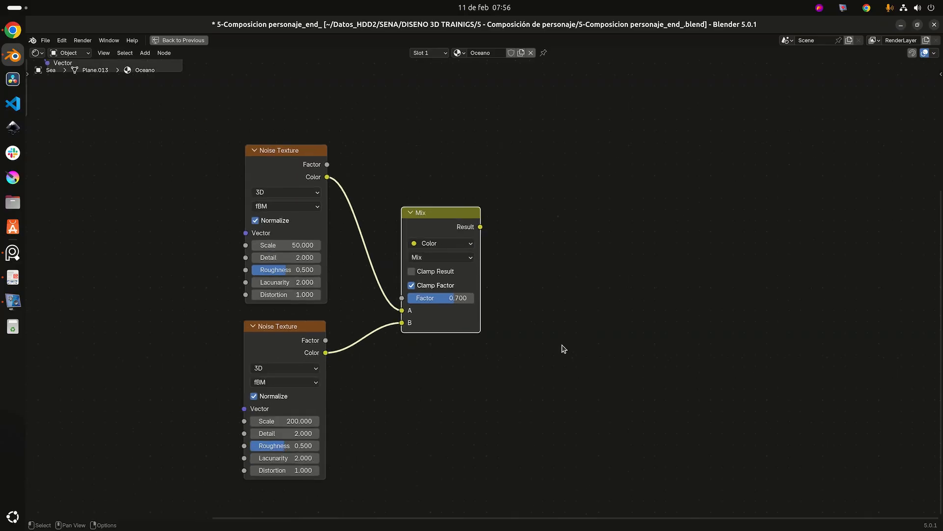
{"action": "key", "text": "alt+Tab"}
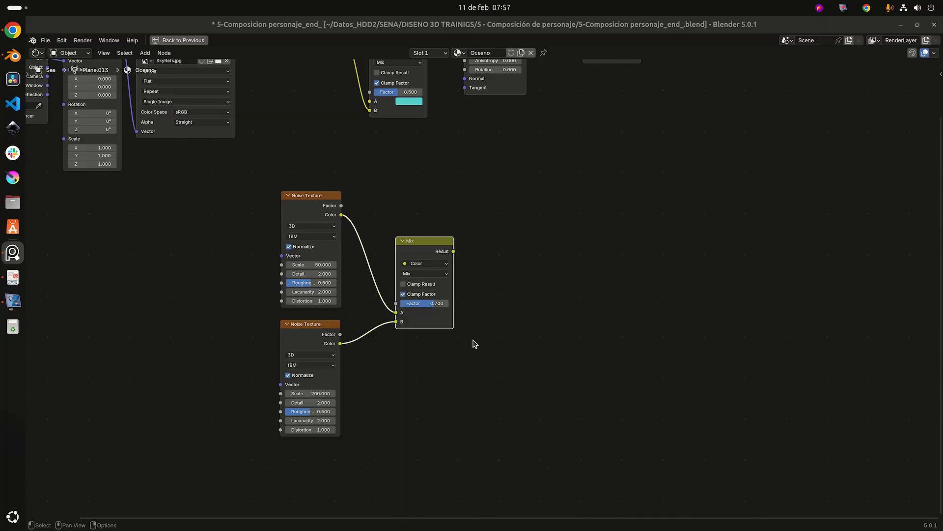
{"action": "scroll", "coordinate": [474, 343], "scroll_direction": "up", "scroll_amount": 2}
{"action": "key", "text": "alt+Tab"}
Add a Voronoi Texture node below and to the right of the noise Mix node.
{"action": "key", "text": "shift+a"}
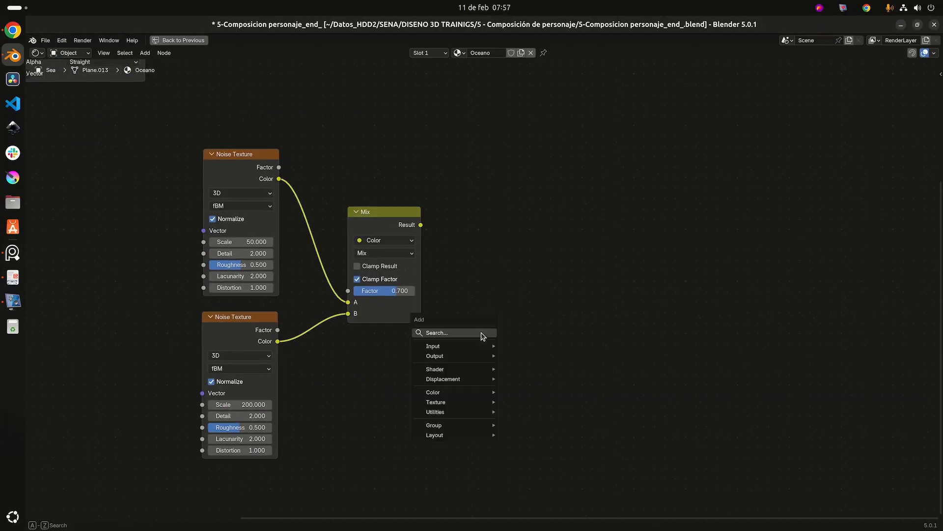
{"action": "left_click", "coordinate": [482, 333]}
{"action": "type", "text": "voro"}
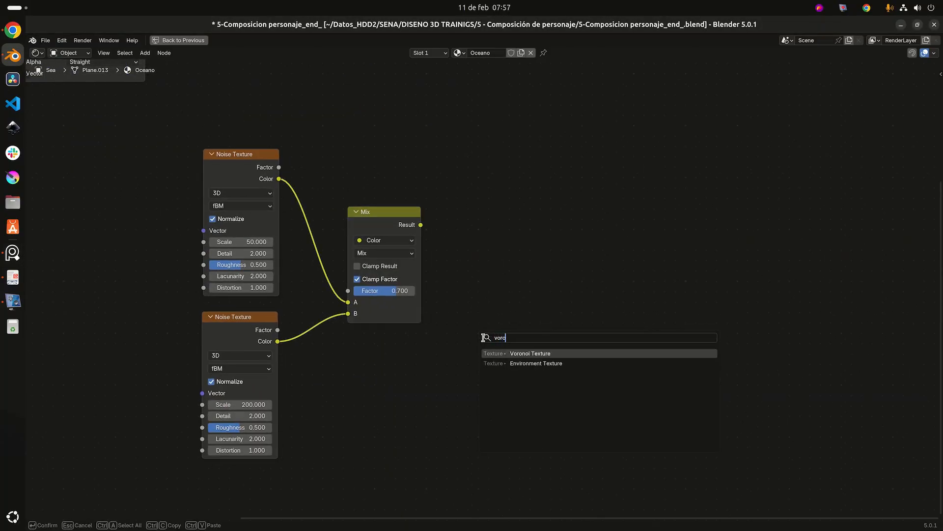
{"action": "key", "text": "Return"}
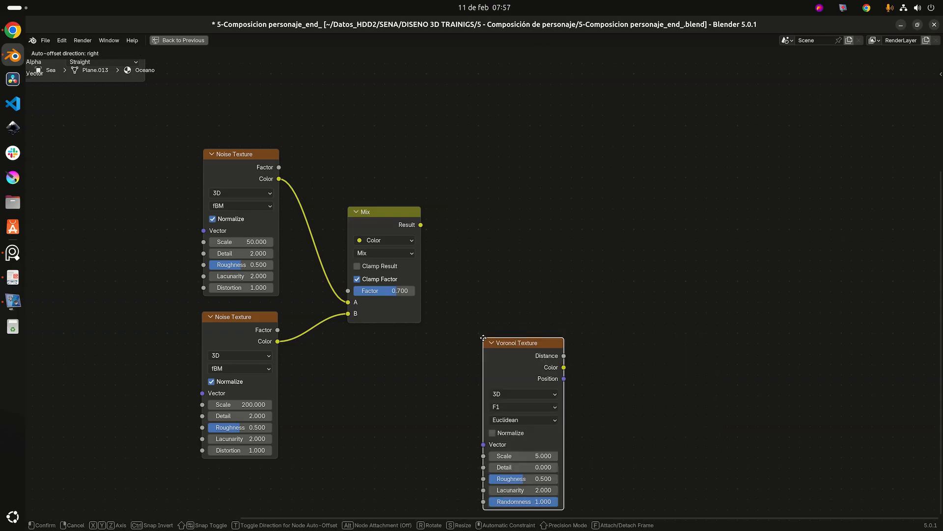
{"action": "left_click", "coordinate": [476, 313]}
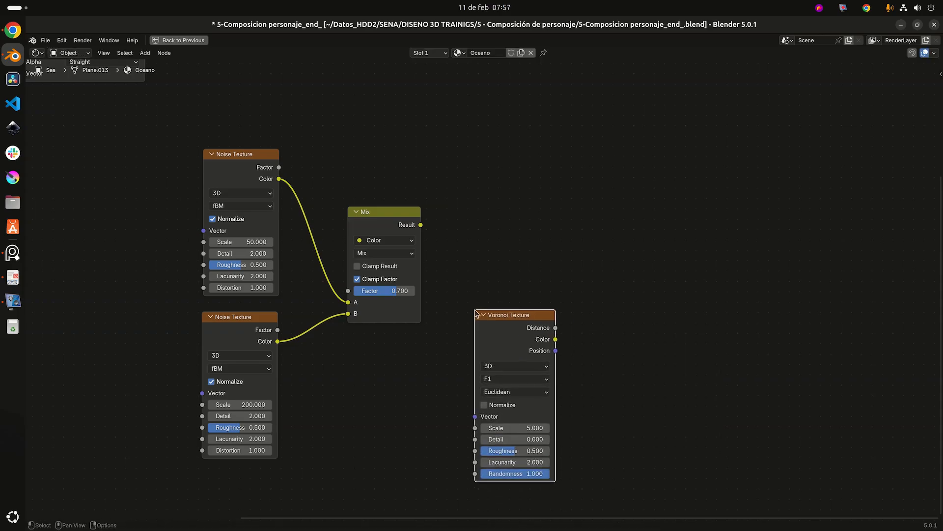
Add another color Mix node above and to the right of the Voronoi Texture node.
{"action": "middle_click_drag", "start_coordinate": [592, 240], "coordinate": [544, 259]}
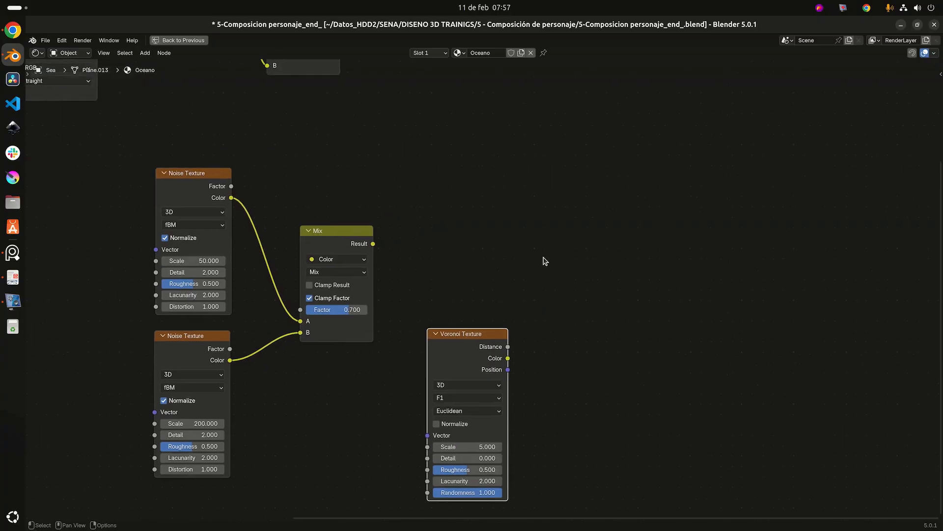
{"action": "left_click", "coordinate": [544, 255]}
{"action": "key", "text": "shift+a"}
{"action": "left_click", "coordinate": [547, 253]}
{"action": "type", "text": "mix"}
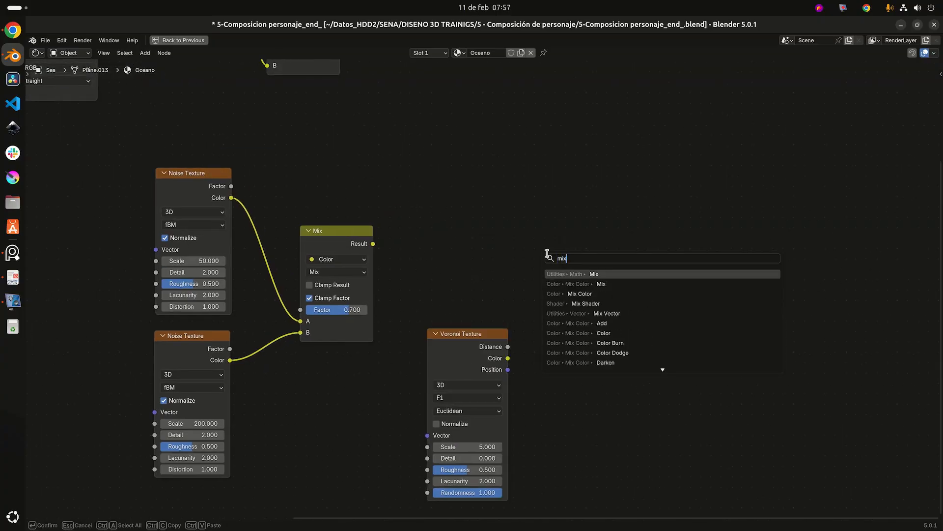
{"action": "key", "text": "Down"}
{"action": "key", "text": "Return"}
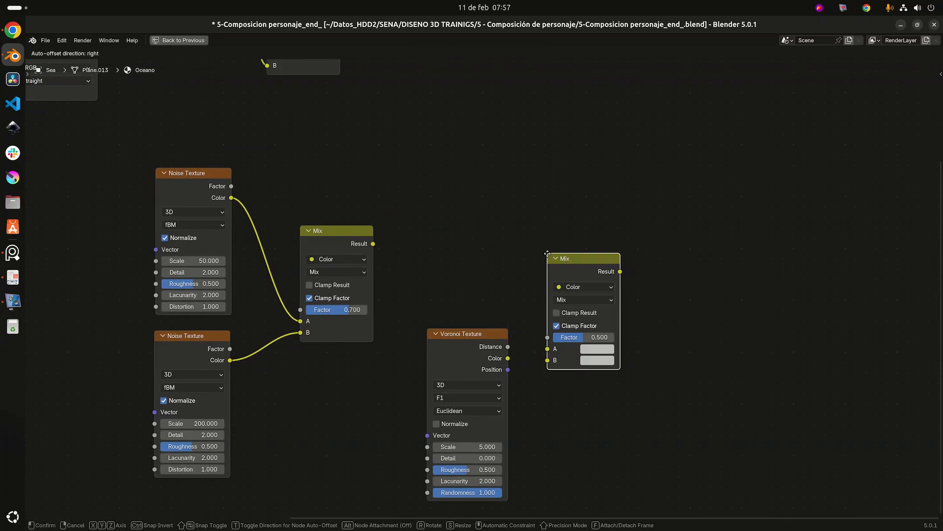
{"action": "left_click", "coordinate": [524, 189]}
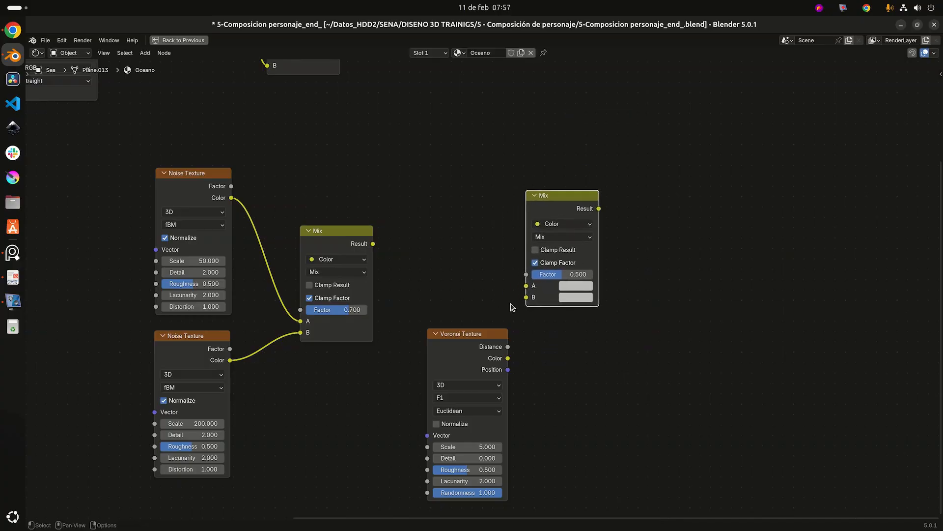
Set the Voronoi Texture node's scale to 40.
{"action": "scroll", "coordinate": [518, 309], "scroll_direction": "up", "scroll_amount": 2}
{"action": "scroll", "coordinate": [519, 311], "scroll_direction": "up", "scroll_amount": 2}
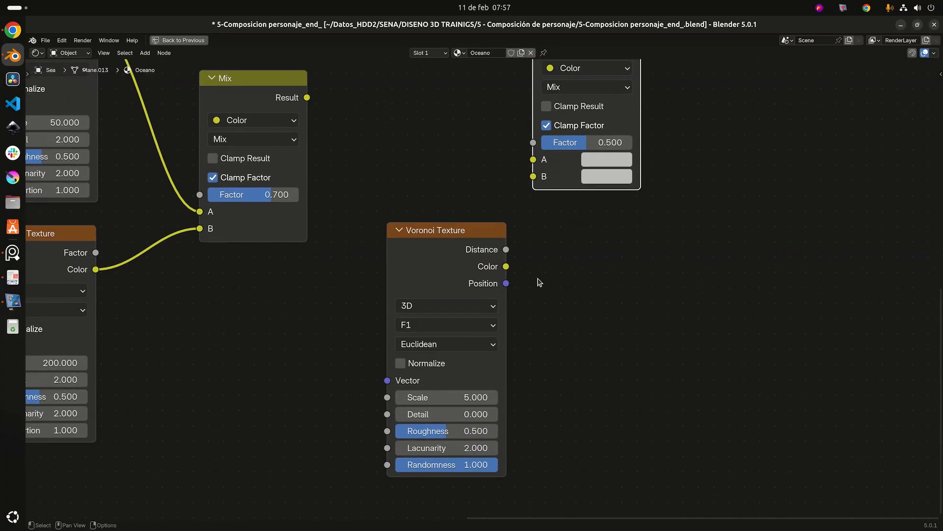
{"action": "left_click", "coordinate": [453, 398]}
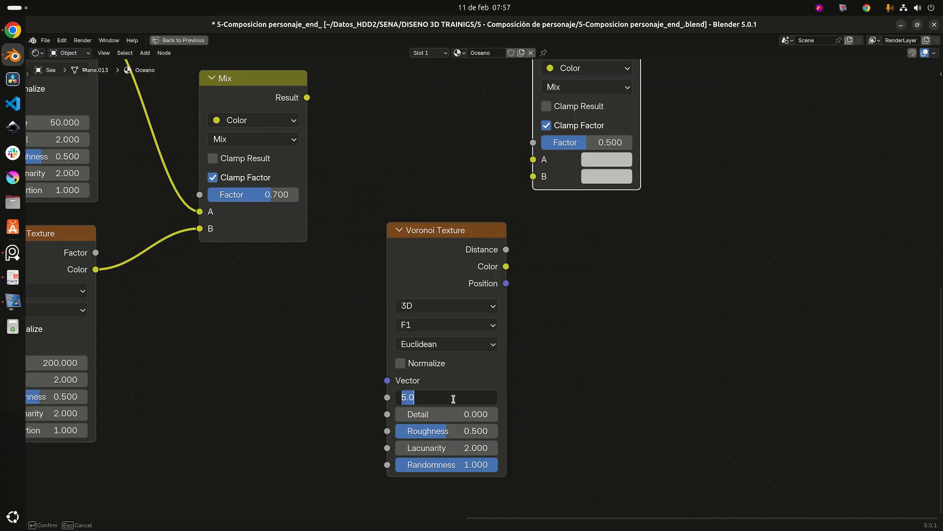
{"action": "type", "text": "40"}
{"action": "key", "text": "Return"}
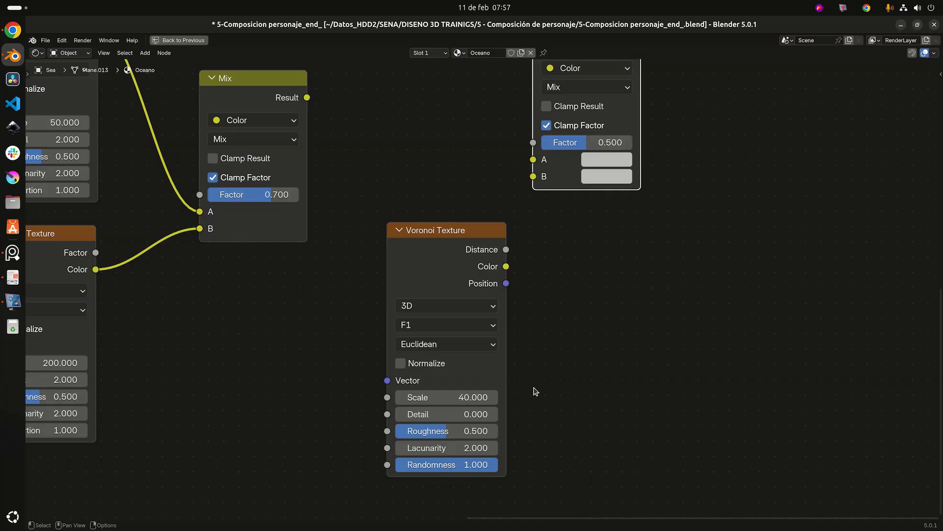
Reposition the Voronoi Texture and second Mix nodes, and link the noise Mix node's Result to the second Mix node's A input.
{"action": "scroll", "coordinate": [533, 388], "scroll_direction": "down", "scroll_amount": 2}
{"action": "left_click_drag", "start_coordinate": [383, 289], "coordinate": [331, 316]}
{"action": "left_click_drag", "start_coordinate": [481, 132], "coordinate": [457, 180]}
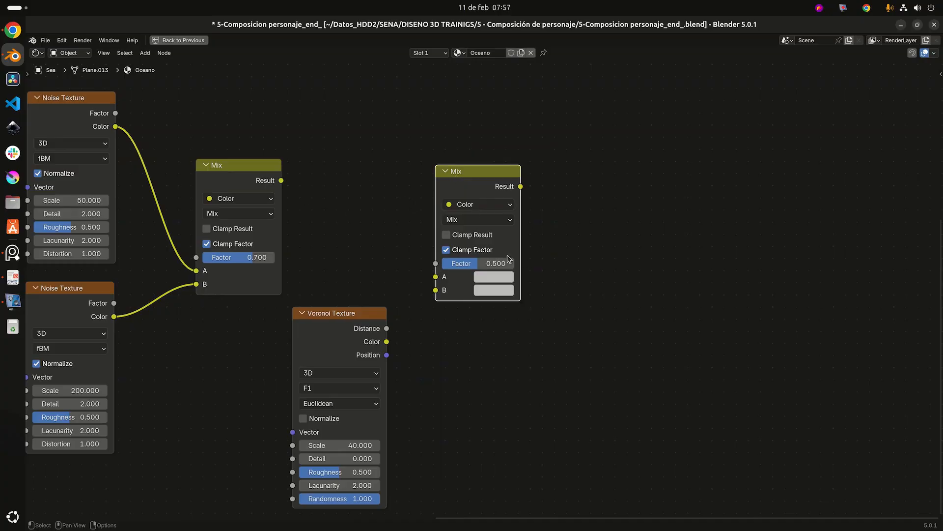
{"action": "left_click_drag", "start_coordinate": [281, 180], "coordinate": [436, 277]}
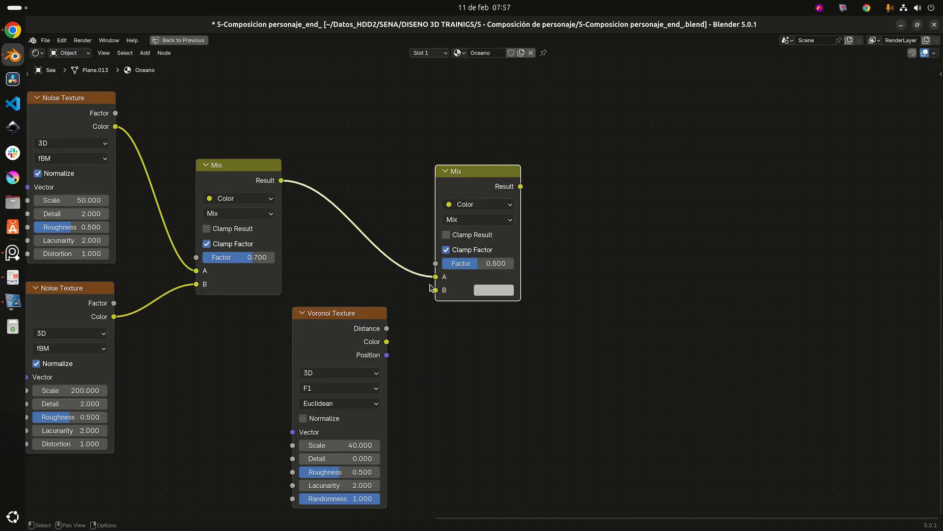
Link the Voronoi Texture's Color to the second Mix node's B input and move that Mix node slightly further right.
{"action": "left_click_drag", "start_coordinate": [387, 341], "coordinate": [436, 291]}
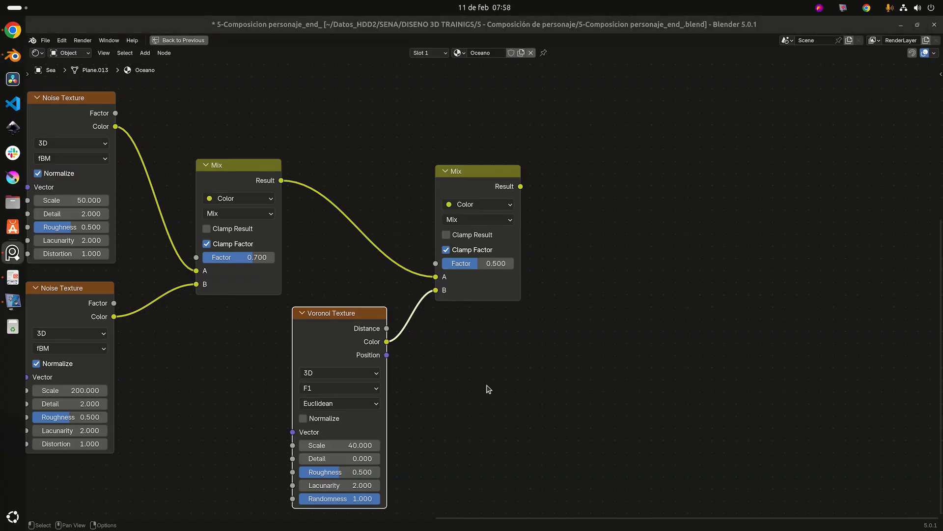
{"action": "middle_click_drag", "start_coordinate": [489, 389], "coordinate": [405, 369]}
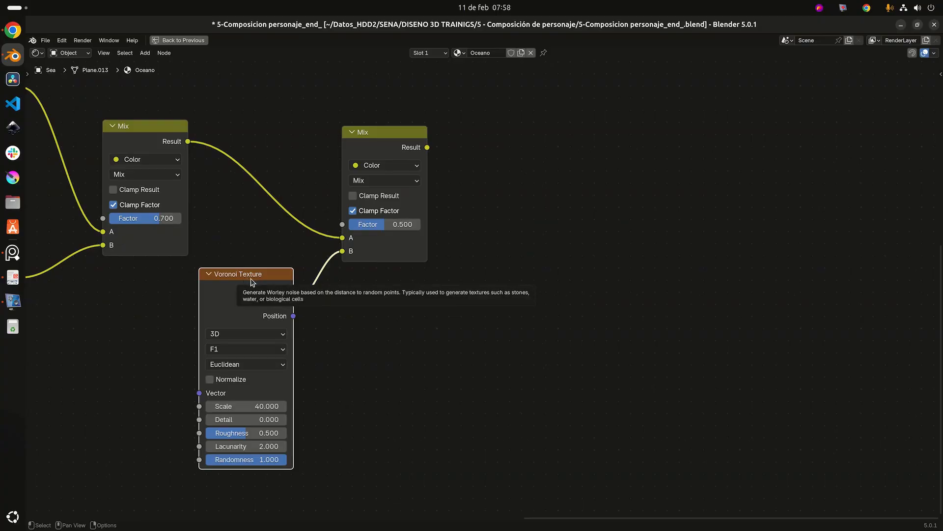
{"action": "mouse_move", "coordinate": [258, 284]}
{"action": "left_mouse_down"}
{"action": "mouse_move", "coordinate": [245, 291]}
{"action": "mouse_move", "coordinate": [261, 292]}
{"action": "mouse_move", "coordinate": [255, 276]}
{"action": "left_mouse_up"}
{"action": "scroll", "coordinate": [369, 314], "scroll_direction": "down", "scroll_amount": 3}
{"action": "middle_click_drag", "start_coordinate": [377, 310], "coordinate": [285, 332]}
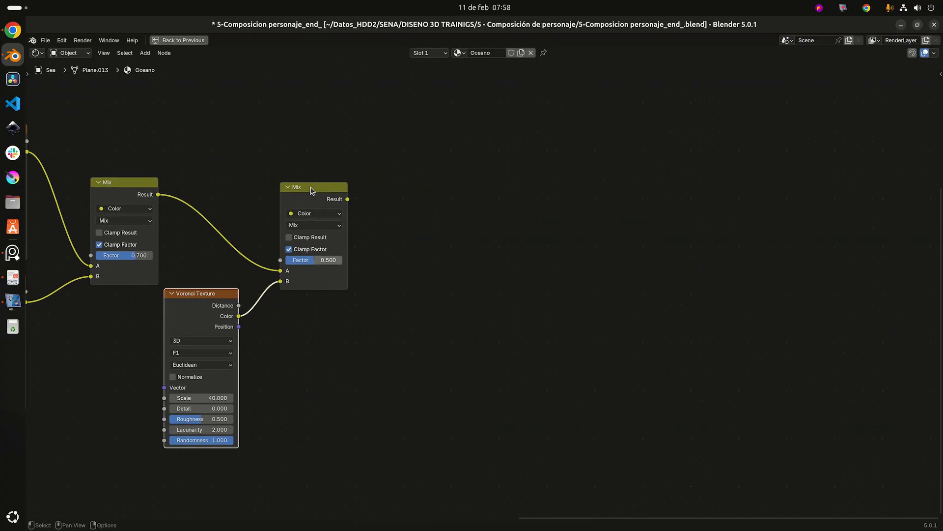
{"action": "left_click_drag", "start_coordinate": [310, 191], "coordinate": [333, 184]}
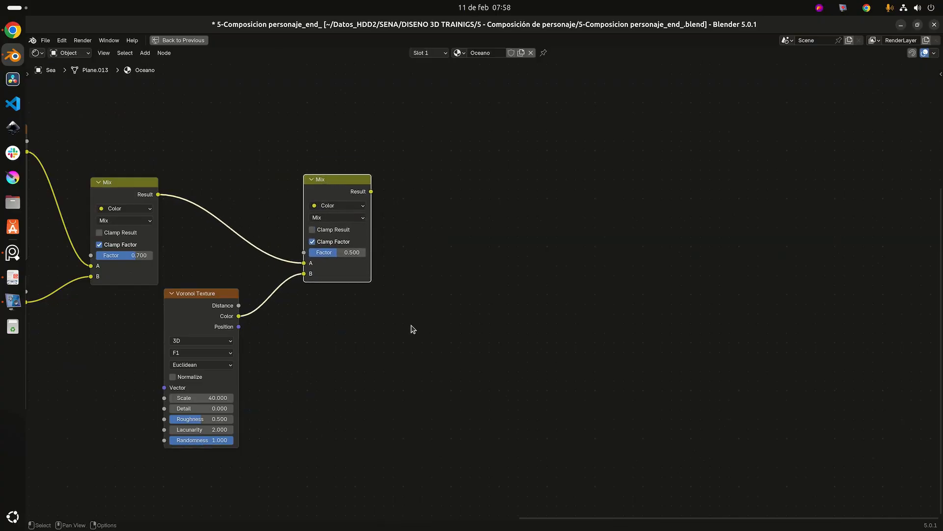
Add a Wave Texture node below and to the right of the second Mix node.
{"action": "left_click", "coordinate": [421, 334]}
{"action": "key", "text": "shift+a"}
{"action": "left_click", "coordinate": [419, 329]}
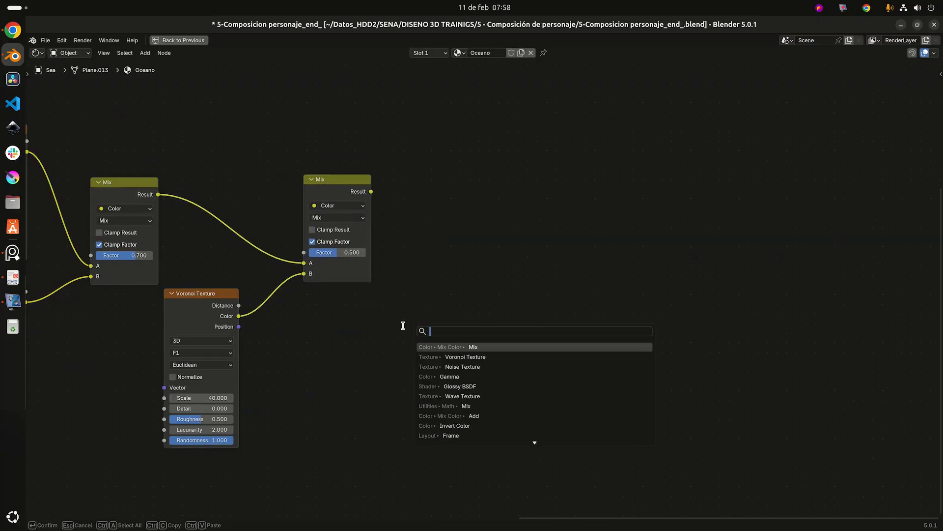
{"action": "type", "text": "wa"}
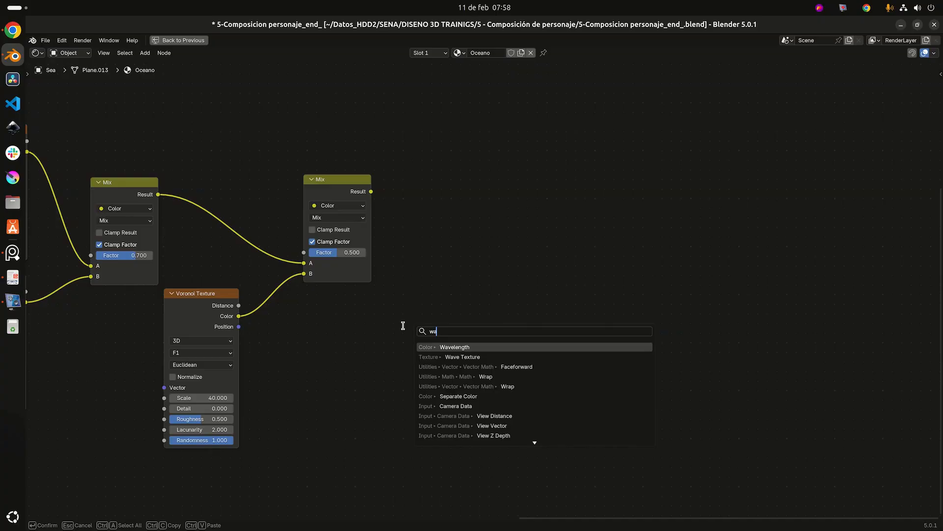
{"action": "key", "text": "Down"}
{"action": "key", "text": "Return"}
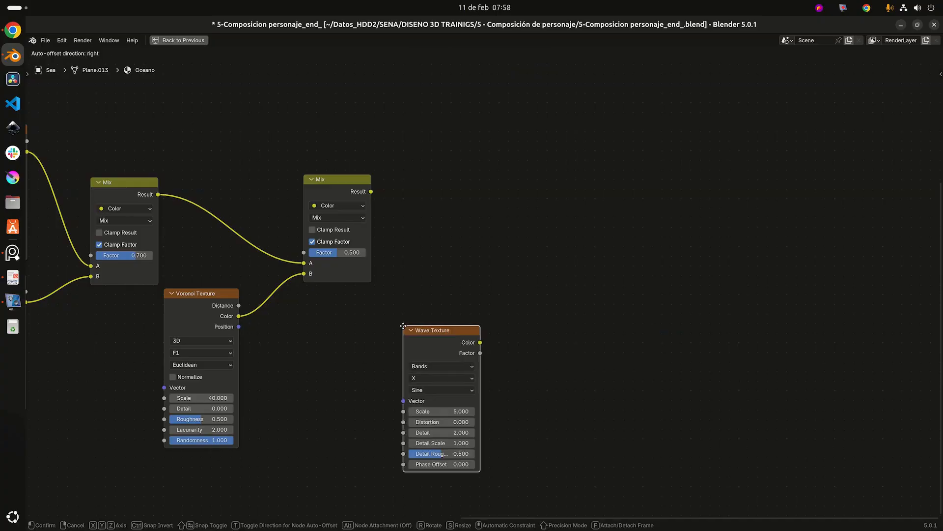
{"action": "left_click", "coordinate": [413, 299]}
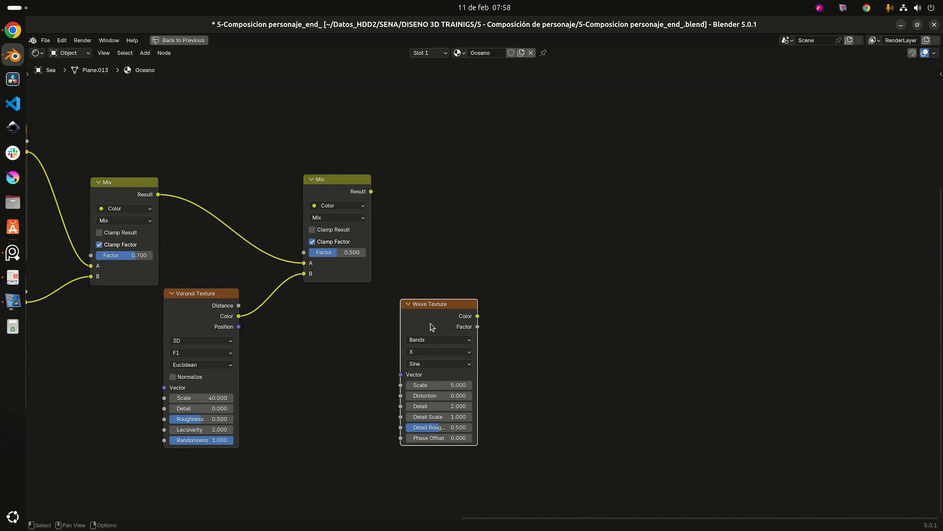
Set the Wave Texture node's Scale to 7 and Distortion to 15.
{"action": "scroll", "coordinate": [433, 327], "scroll_direction": "up", "scroll_amount": 3}
{"action": "left_click", "coordinate": [464, 354]}
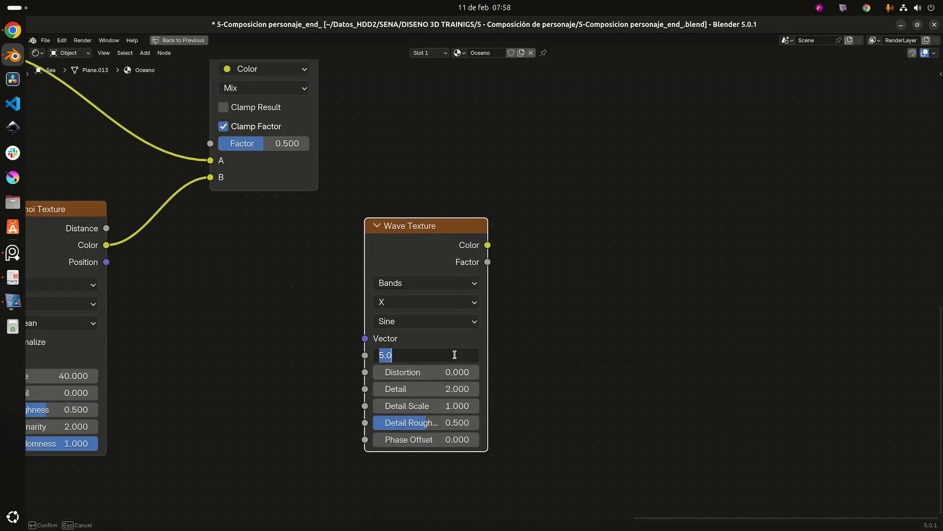
{"action": "type", "text": "7"}
{"action": "key", "text": "Return"}
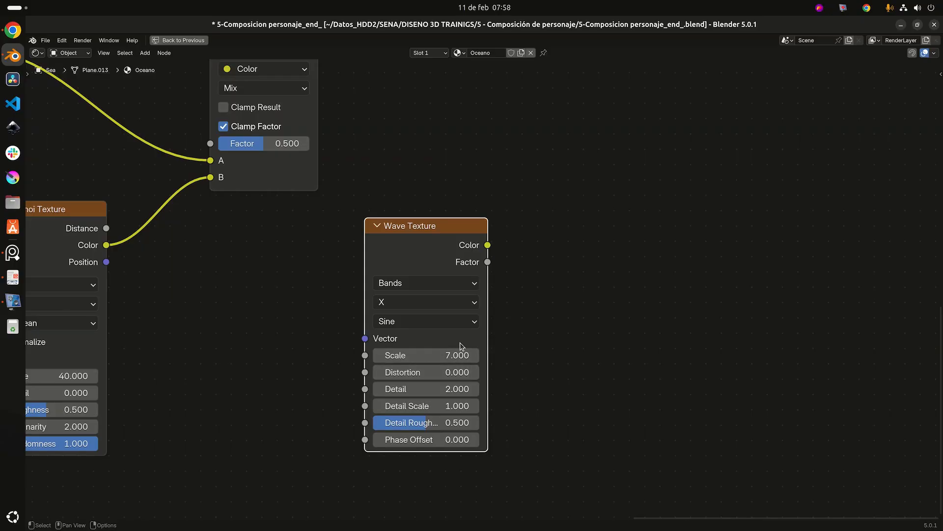
{"action": "left_click", "coordinate": [440, 366]}
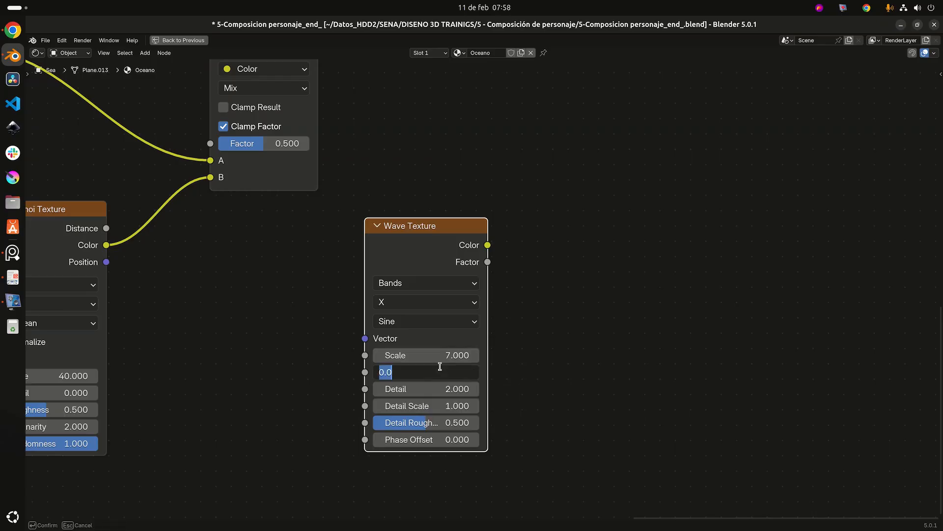
{"action": "type", "text": "15"}
{"action": "key", "text": "Return"}
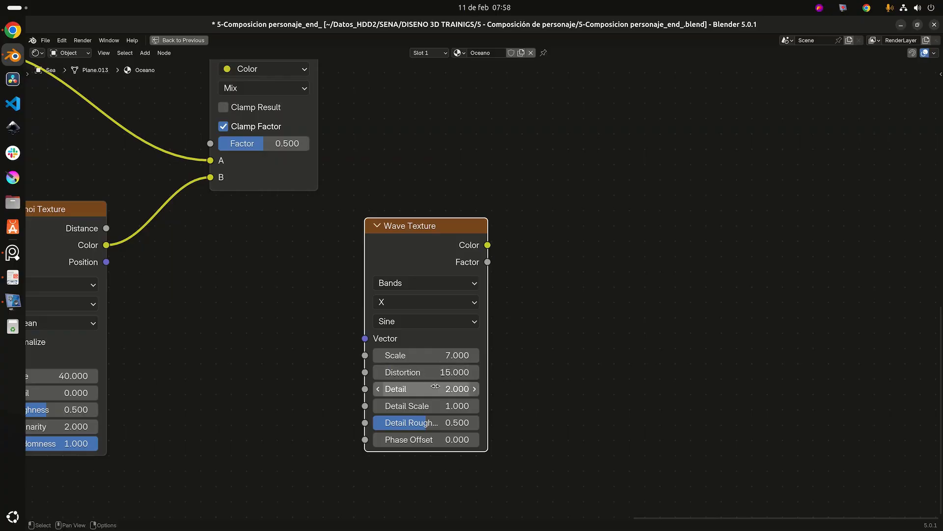
Set the Wave Texture node's Detail to 50 and Detail Scale to 2.
{"action": "left_click", "coordinate": [434, 386]}
{"action": "type", "text": "50"}
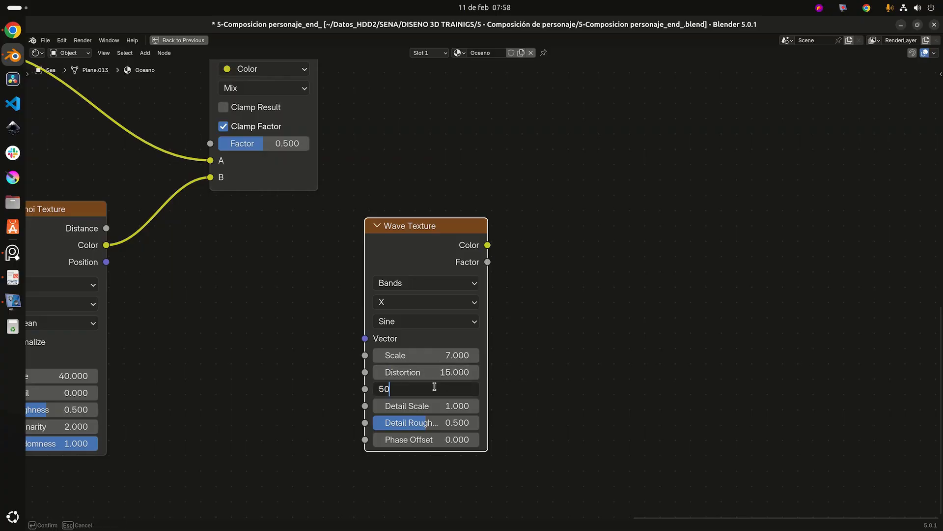
{"action": "key", "text": "Return"}
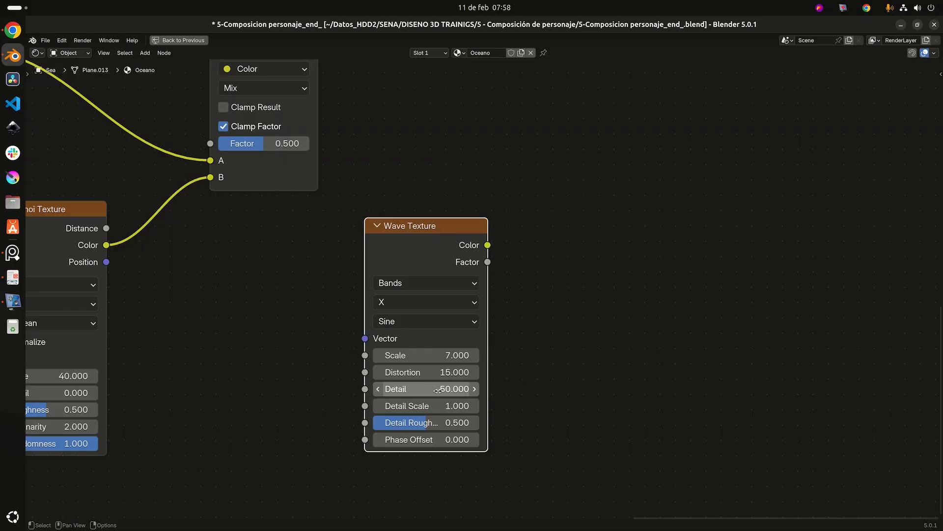
{"action": "left_click", "coordinate": [441, 406]}
{"action": "type", "text": "2"}
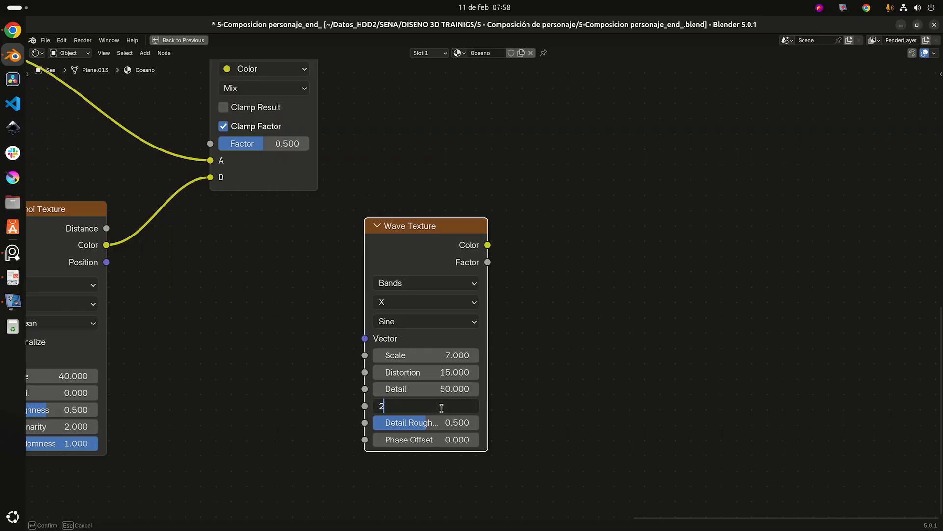
{"action": "key", "text": "Return"}
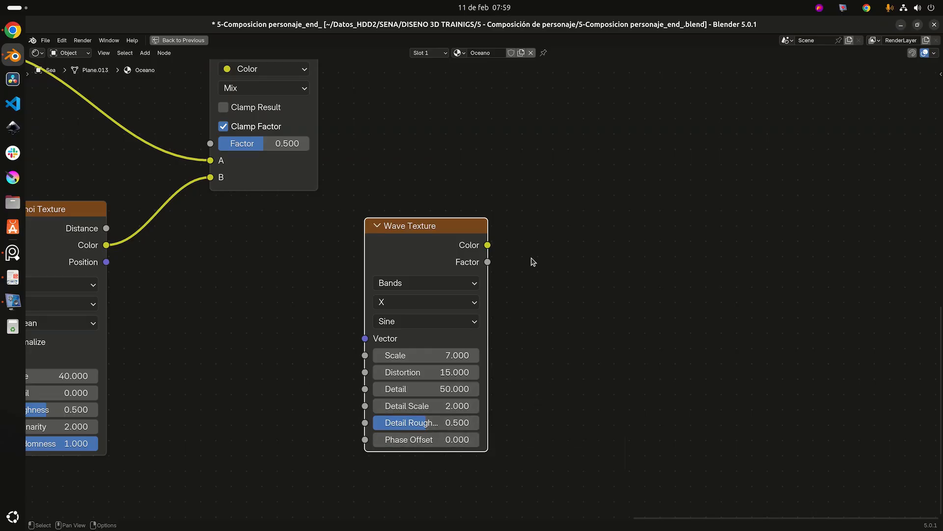
Duplicate the second Mix node and place the copy above and to the right of the Wave Texture node.
{"action": "scroll", "coordinate": [530, 261], "scroll_direction": "down", "scroll_amount": 2}
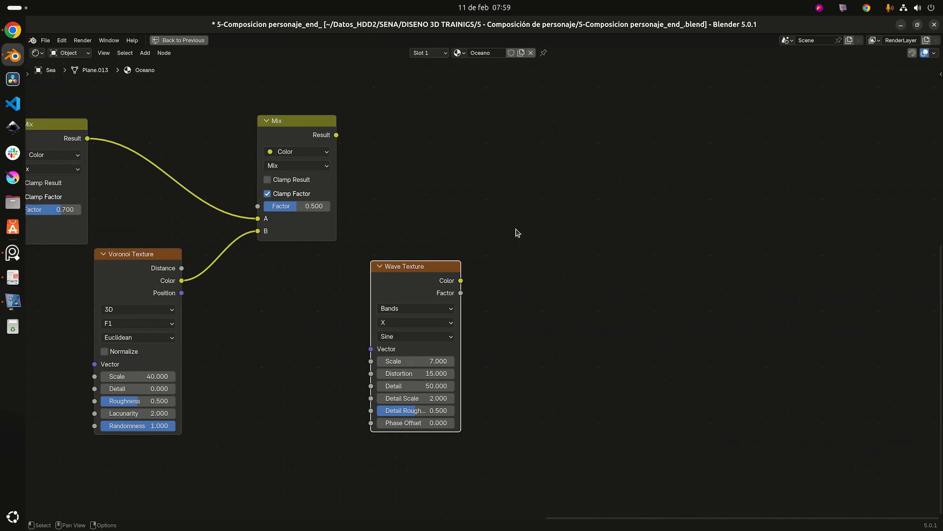
{"action": "left_click", "coordinate": [267, 131]}
{"action": "key", "text": "shift+d"}
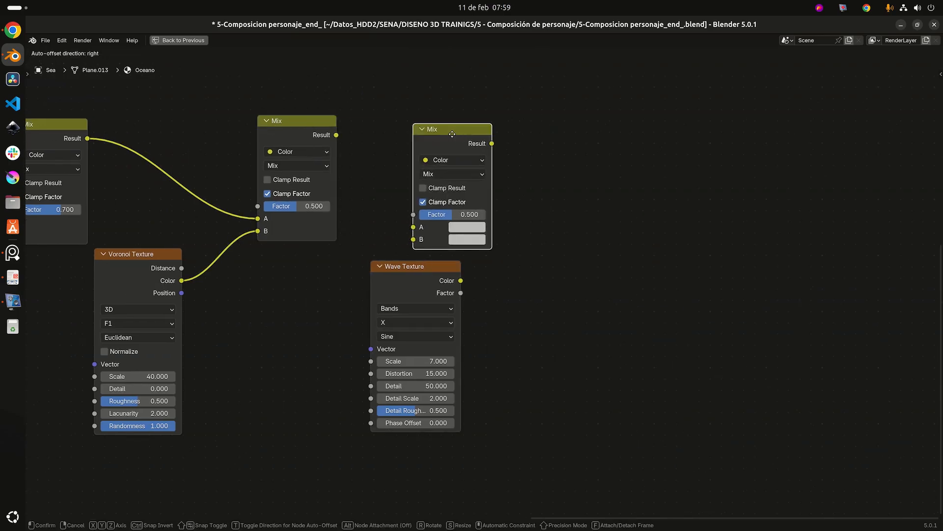
{"action": "left_click", "coordinate": [500, 176]}
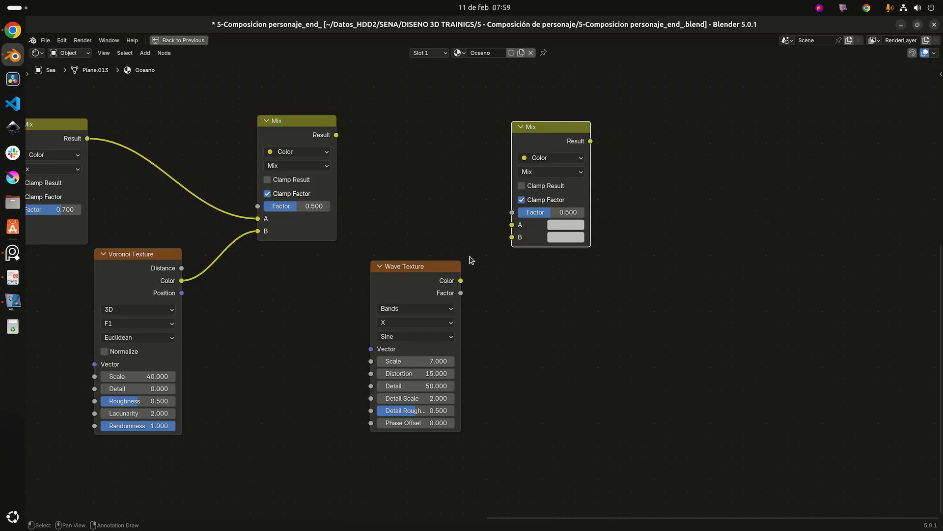
Feed the second Mix's Result into the new Mix's A input and the Wave Texture's Color into B, with Factor 0.3.
{"action": "left_click_drag", "start_coordinate": [336, 135], "coordinate": [512, 225]}
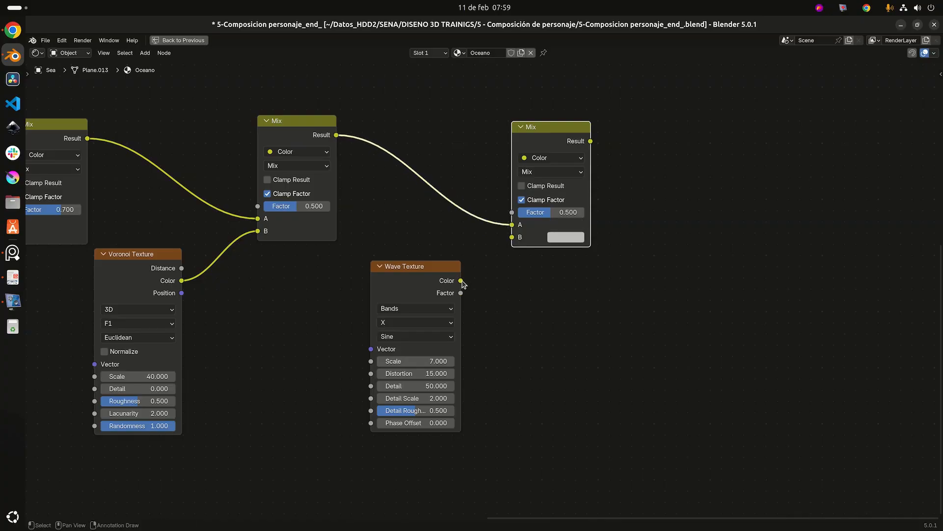
{"action": "left_click_drag", "start_coordinate": [461, 280], "coordinate": [512, 237]}
{"action": "left_click", "coordinate": [569, 212]}
{"action": "type", "text": "0.3"}
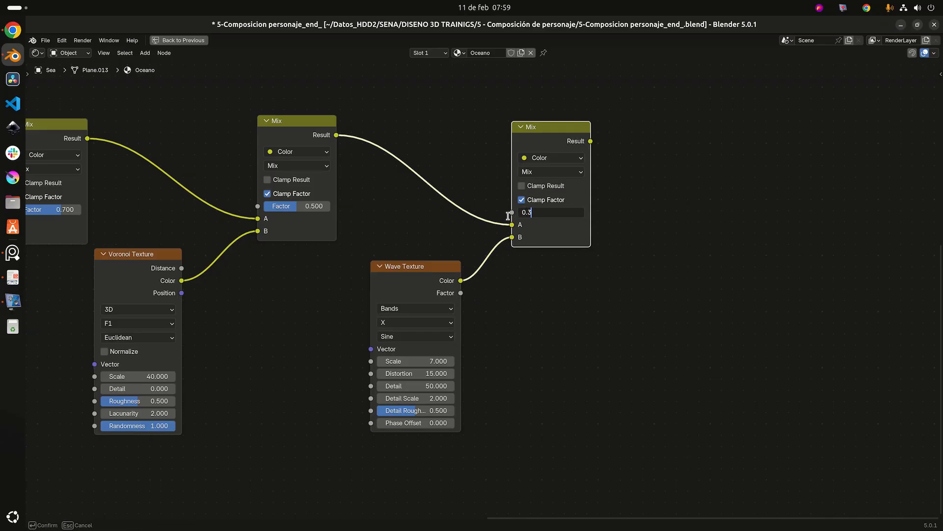
{"action": "key", "text": "Return"}
Select the whole group of noise, Voronoi, wave and Mix nodes and shift it left beneath the glossy shader chain.
{"action": "scroll", "coordinate": [185, 221], "scroll_direction": "down", "scroll_amount": 5}
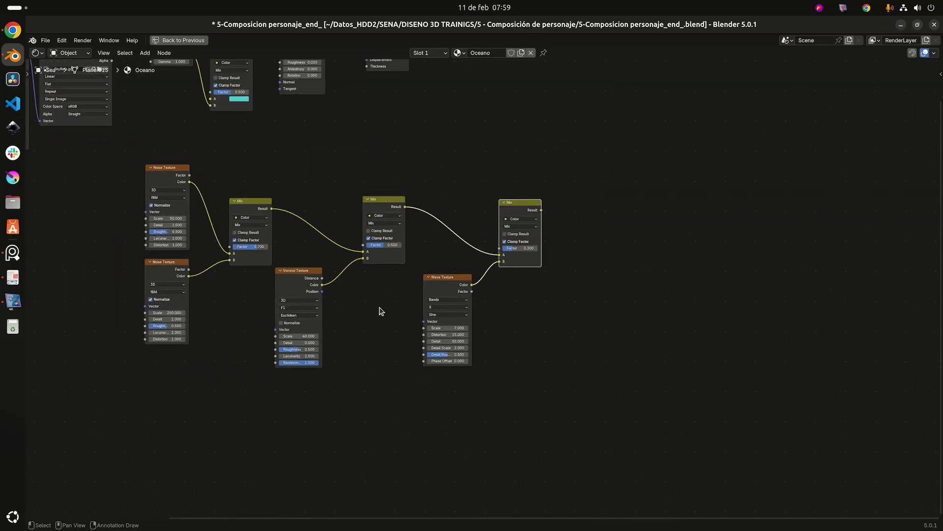
{"action": "middle_click_drag", "start_coordinate": [449, 150], "coordinate": [392, 208]}
{"action": "scroll", "coordinate": [423, 184], "scroll_direction": "down", "scroll_amount": 1}
{"action": "scroll", "coordinate": [435, 255], "scroll_direction": "up", "scroll_amount": 3}
{"action": "middle_click_drag", "start_coordinate": [434, 256], "coordinate": [506, 249]}
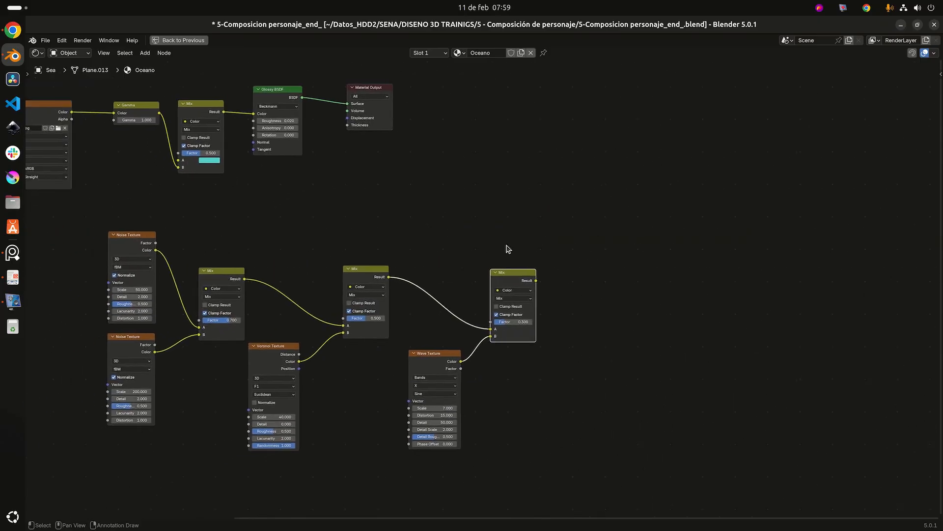
{"action": "scroll", "coordinate": [506, 250], "scroll_direction": "down", "scroll_amount": 2}
{"action": "middle_click_drag", "start_coordinate": [439, 259], "coordinate": [525, 236]}
{"action": "left_click_drag", "start_coordinate": [225, 211], "coordinate": [646, 432]}
{"action": "key", "text": "g"}
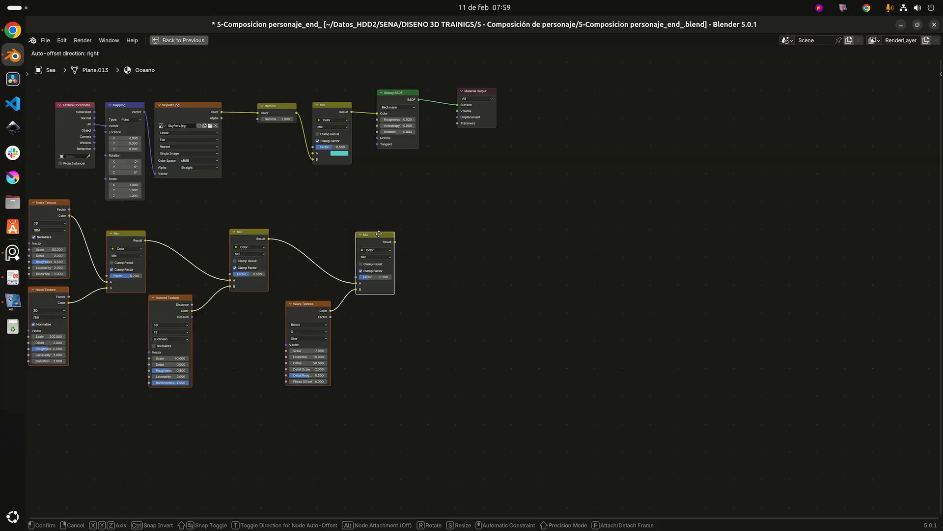
{"action": "left_click_drag", "start_coordinate": [386, 237], "coordinate": [372, 238]}
Move the Material Output node down and to the right, and link the last Mix node's Result to its Displacement input.
{"action": "scroll", "coordinate": [445, 182], "scroll_direction": "up", "scroll_amount": 4}
{"action": "middle_click_drag", "start_coordinate": [461, 172], "coordinate": [451, 285]}
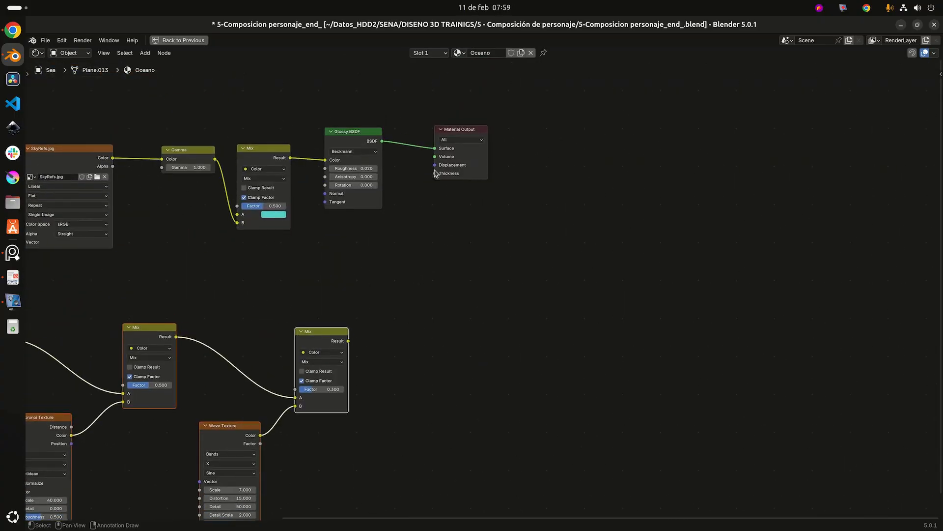
{"action": "left_click_drag", "start_coordinate": [453, 132], "coordinate": [508, 209]}
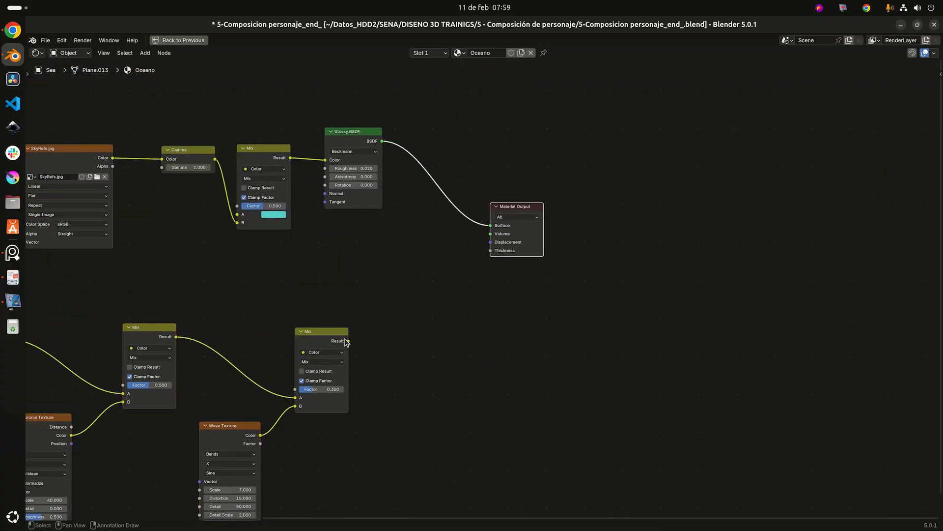
{"action": "left_click_drag", "start_coordinate": [348, 341], "coordinate": [490, 241]}
Restore the full Shading workspace from the maximized node editor and enlarge the 3D viewport to show the whole camera frame.
{"action": "scroll", "coordinate": [448, 324], "scroll_direction": "down", "scroll_amount": 2}
{"action": "scroll", "coordinate": [447, 321], "scroll_direction": "down", "scroll_amount": 3}
{"action": "middle_click_drag", "start_coordinate": [440, 336], "coordinate": [534, 296]}
{"action": "scroll", "coordinate": [490, 299], "scroll_direction": "up", "scroll_amount": 3}
{"action": "key", "text": "ctrl+space"}
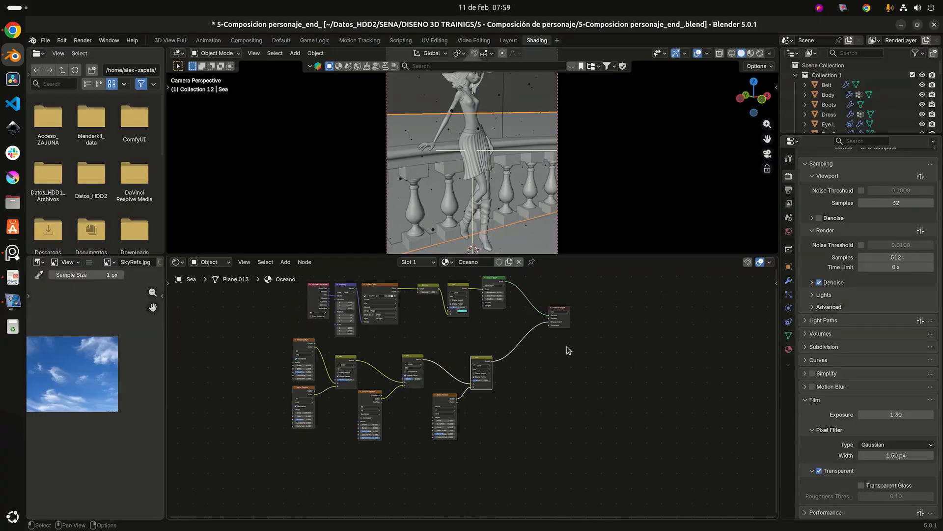
{"action": "left_click_drag", "start_coordinate": [623, 254], "coordinate": [639, 417]}
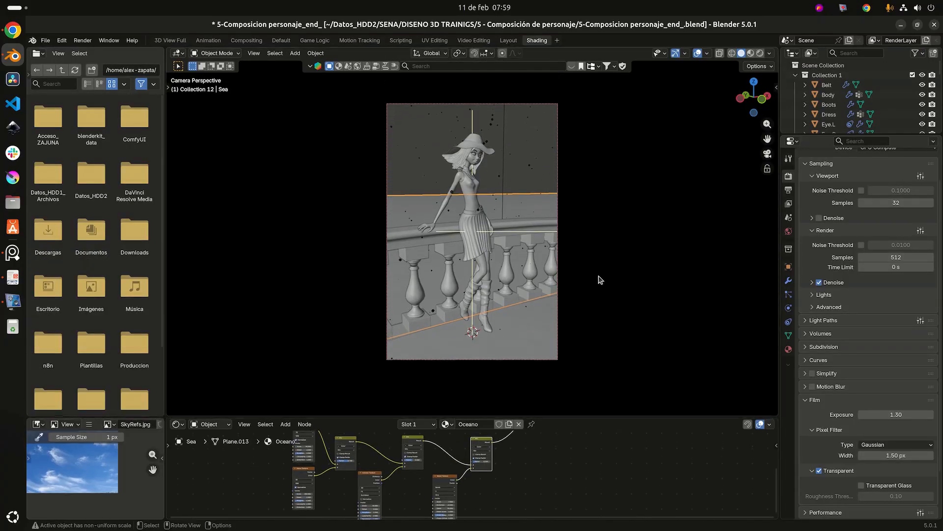
Save the file and render the image, inspecting the sea surface up close and in the full frame.
{"action": "key", "text": "ctrl+s"}
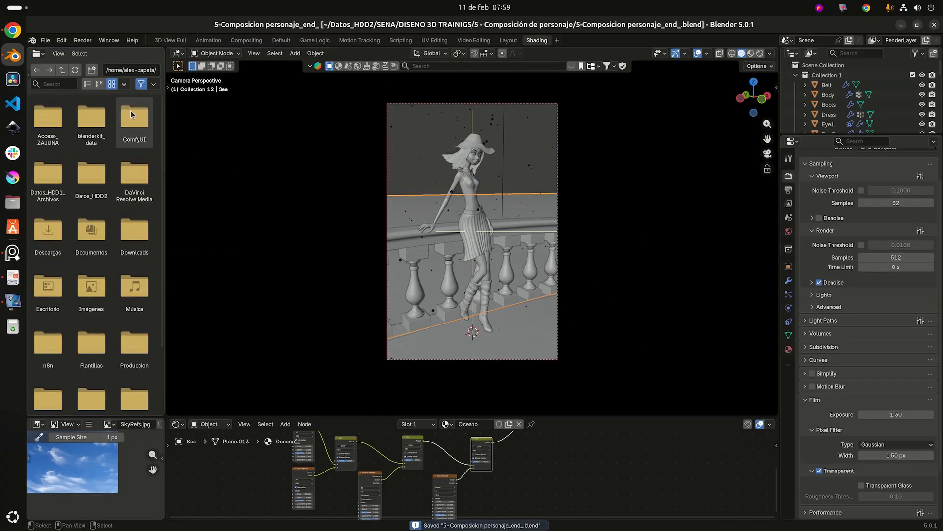
{"action": "left_click", "coordinate": [82, 40]}
{"action": "left_click", "coordinate": [93, 52]}
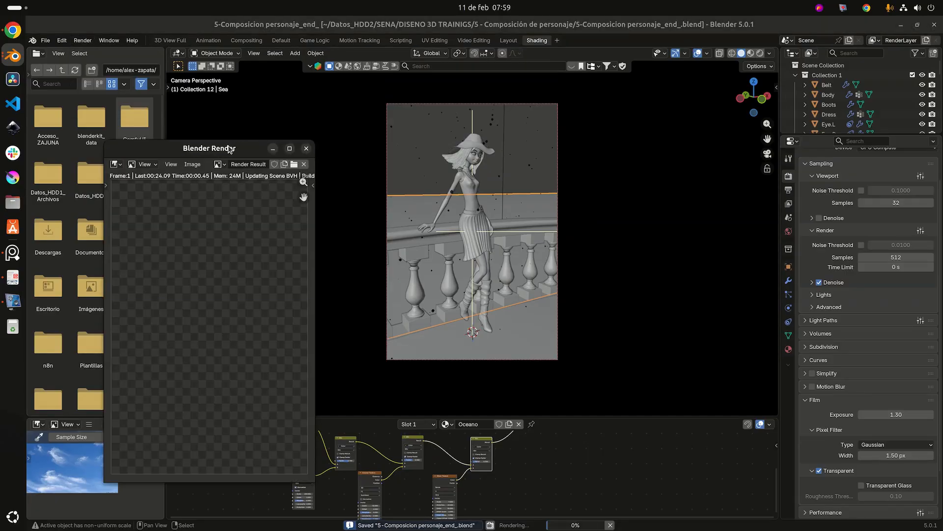
{"action": "left_click_drag", "start_coordinate": [240, 149], "coordinate": [375, 79]}
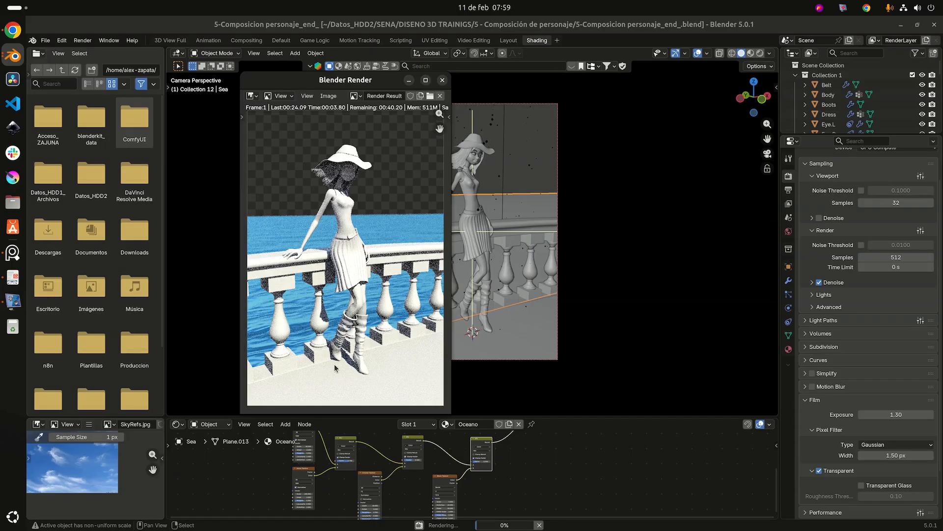
{"action": "scroll", "coordinate": [335, 367], "scroll_direction": "up", "scroll_amount": 3}
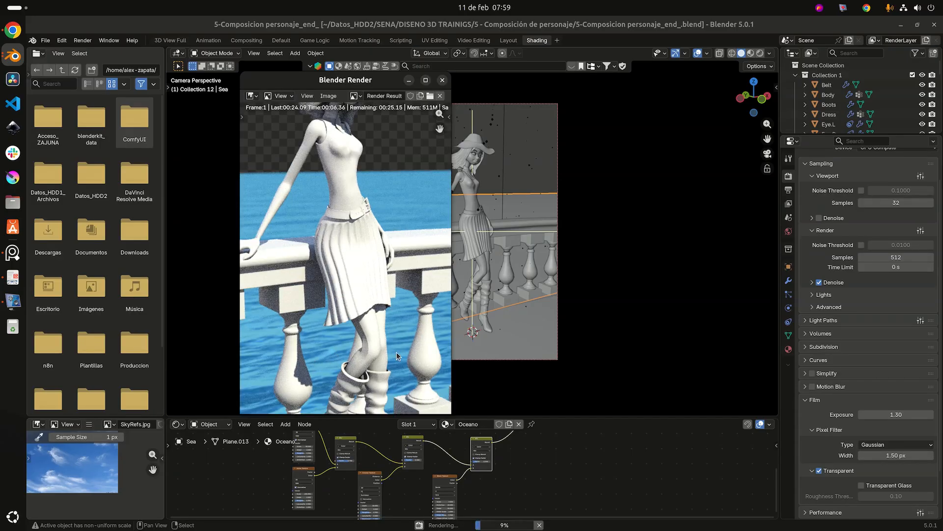
{"action": "scroll", "coordinate": [386, 358], "scroll_direction": "down", "scroll_amount": 3}
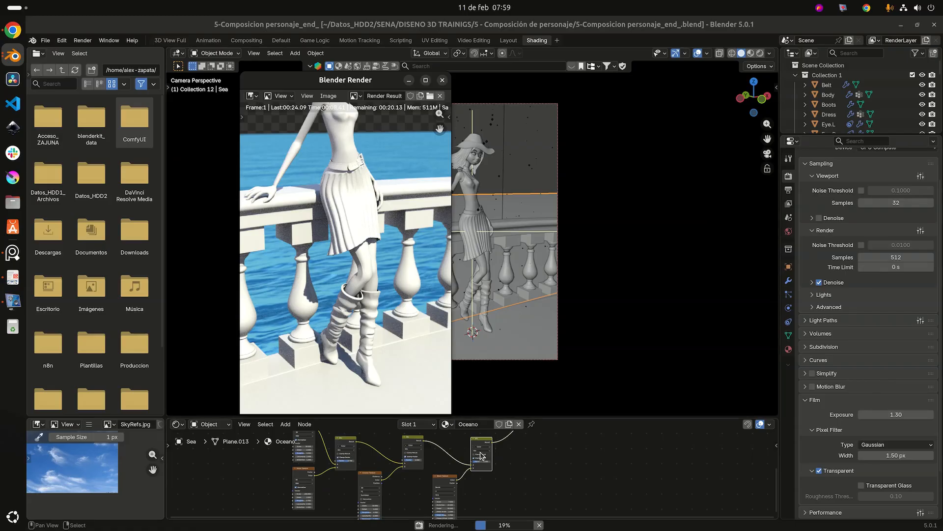
{"action": "scroll", "coordinate": [290, 312], "scroll_direction": "up", "scroll_amount": 2}
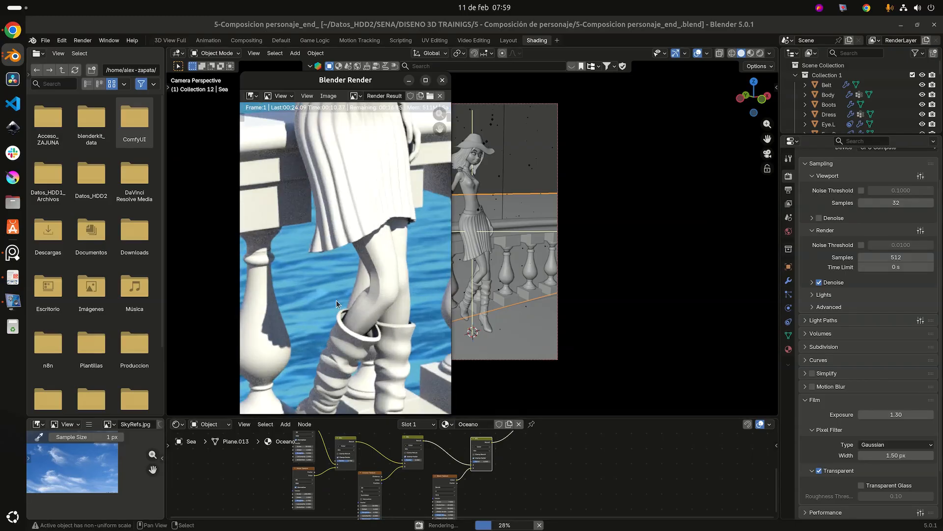
{"action": "key", "text": "Home"}
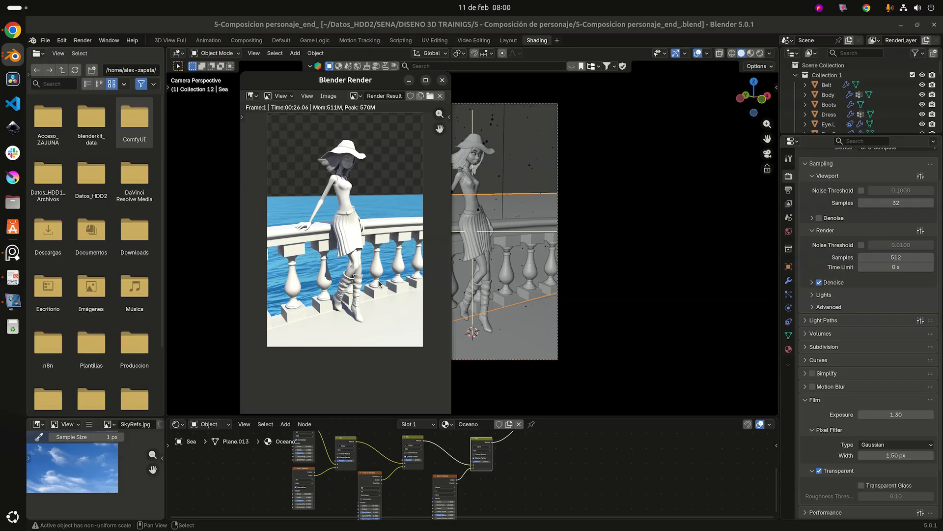
{"action": "scroll", "coordinate": [341, 242], "scroll_direction": "down", "scroll_amount": 2}
{"action": "scroll", "coordinate": [341, 243], "scroll_direction": "up", "scroll_amount": 4}
{"action": "scroll", "coordinate": [342, 242], "scroll_direction": "down", "scroll_amount": 2}
{"action": "middle_click_drag", "start_coordinate": [439, 292], "coordinate": [440, 325]}
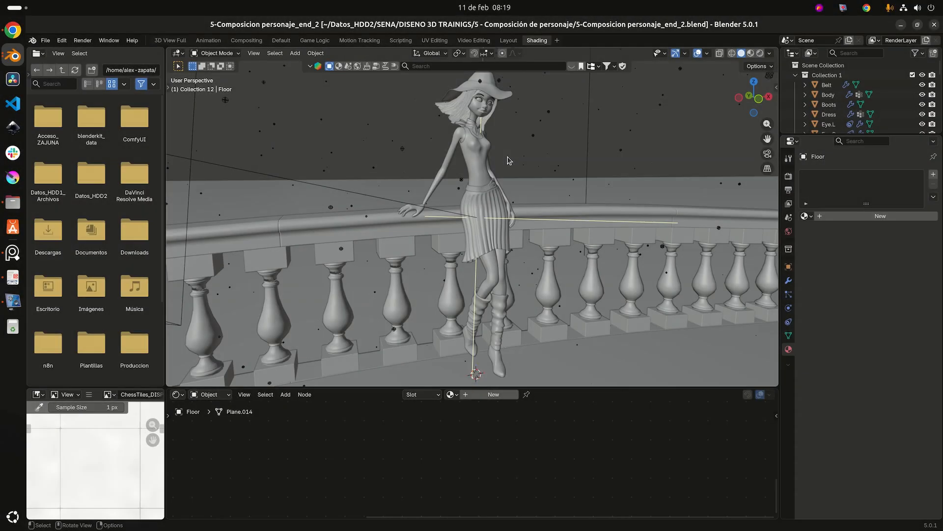
Select the terrace floor plane and enlarge the shader editor beneath the 3D viewport, keeping the floor in view.
{"action": "scroll", "coordinate": [530, 146], "scroll_direction": "down", "scroll_amount": 3}
{"action": "mouse_move", "coordinate": [489, 190]}
{"action": "middle_mouse_down"}
{"action": "mouse_move", "coordinate": [516, 202]}
{"action": "mouse_move", "coordinate": [500, 214]}
{"action": "mouse_move", "coordinate": [456, 193]}
{"action": "mouse_move", "coordinate": [491, 201]}
{"action": "middle_mouse_up"}
{"action": "left_click", "coordinate": [684, 230]}
{"action": "middle_click_drag", "start_coordinate": [683, 230], "coordinate": [491, 193]}
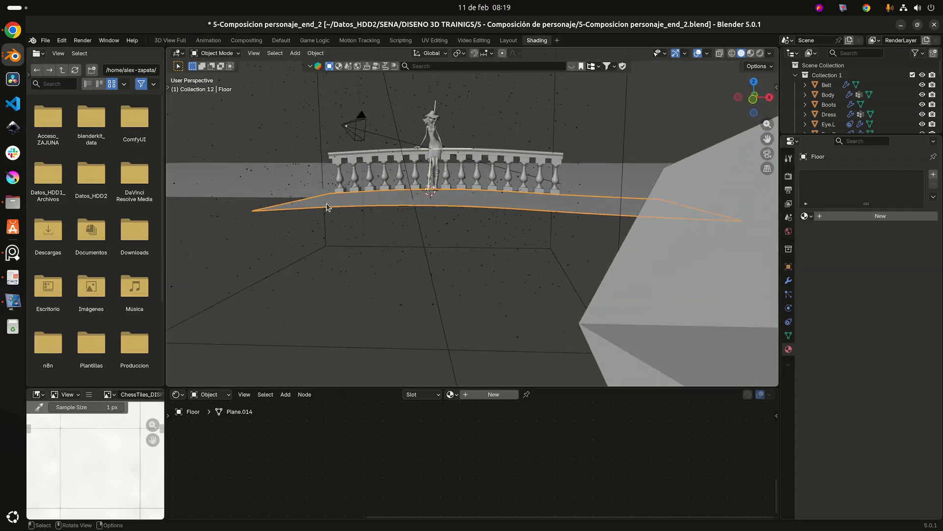
{"action": "middle_click_drag", "start_coordinate": [570, 181], "coordinate": [608, 191]}
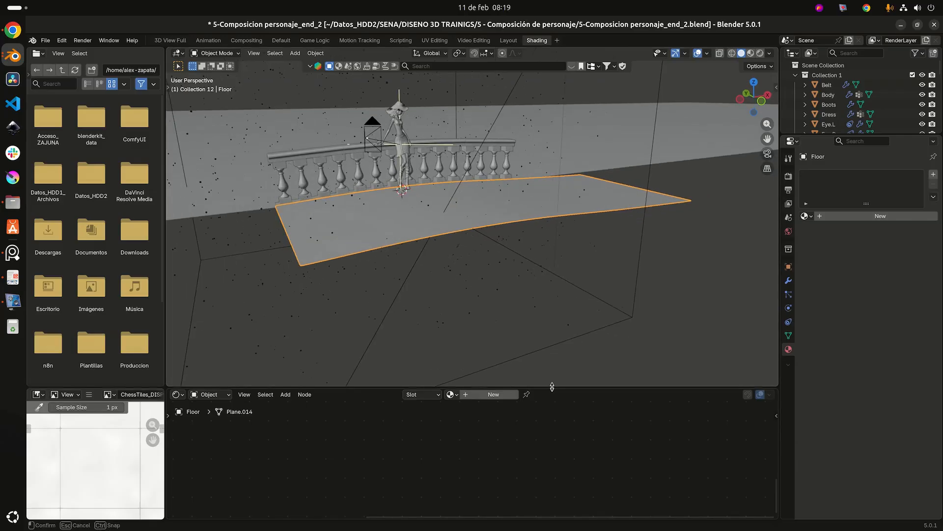
{"action": "left_click_drag", "start_coordinate": [551, 387], "coordinate": [554, 280]}
{"action": "scroll", "coordinate": [471, 163], "scroll_direction": "up", "scroll_amount": 3}
{"action": "middle_click_drag", "start_coordinate": [467, 158], "coordinate": [538, 181], "text": "shift"}
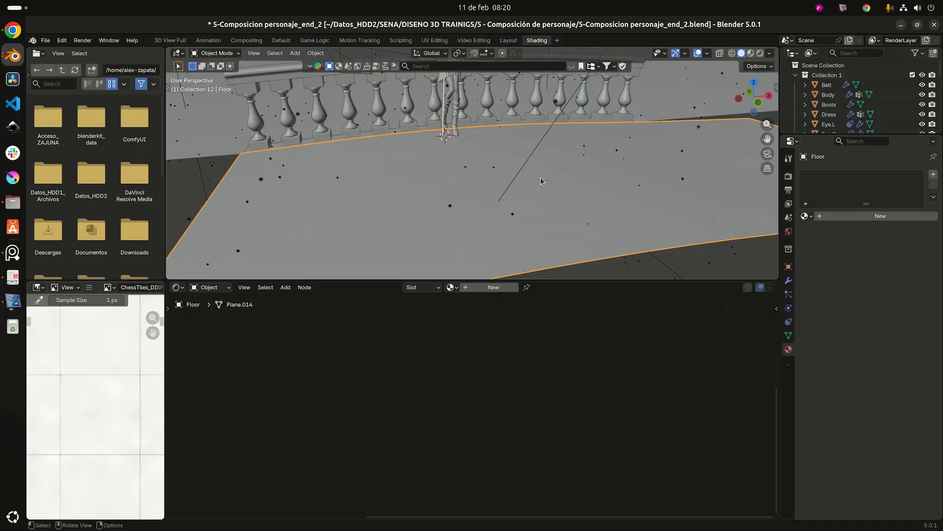
Create a new material on the floor and name it Piso.
{"action": "middle_click_drag", "start_coordinate": [455, 354], "coordinate": [425, 348]}
{"action": "left_click", "coordinate": [481, 291]}
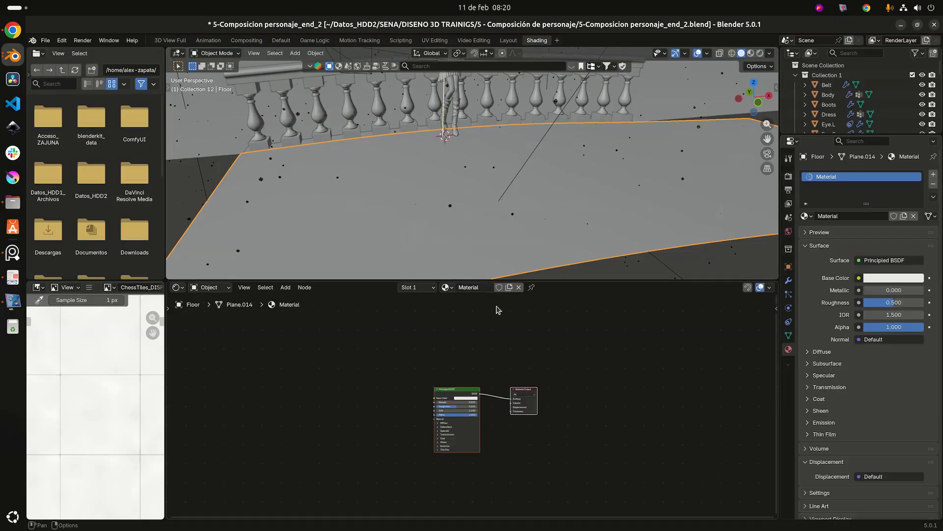
{"action": "double_click", "coordinate": [484, 290]}
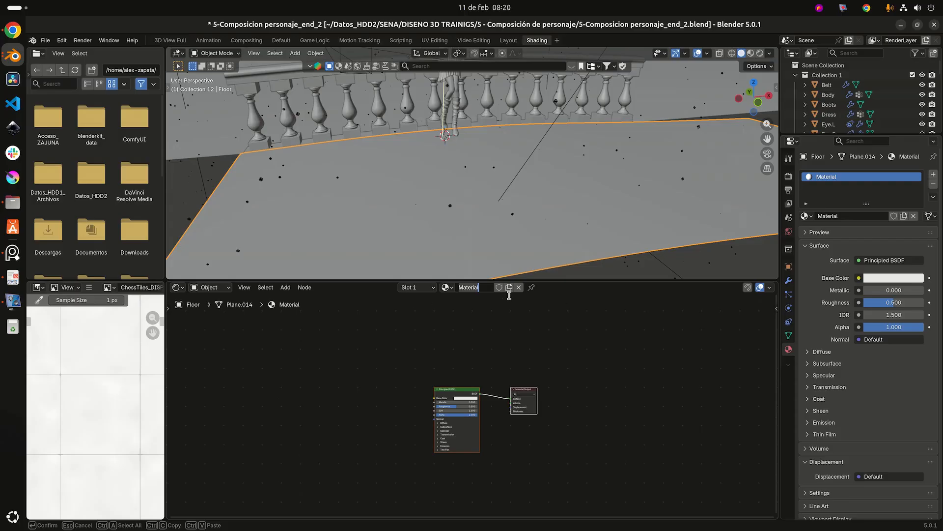
{"action": "type", "text": "Piso"}
{"action": "key", "text": "Return"}
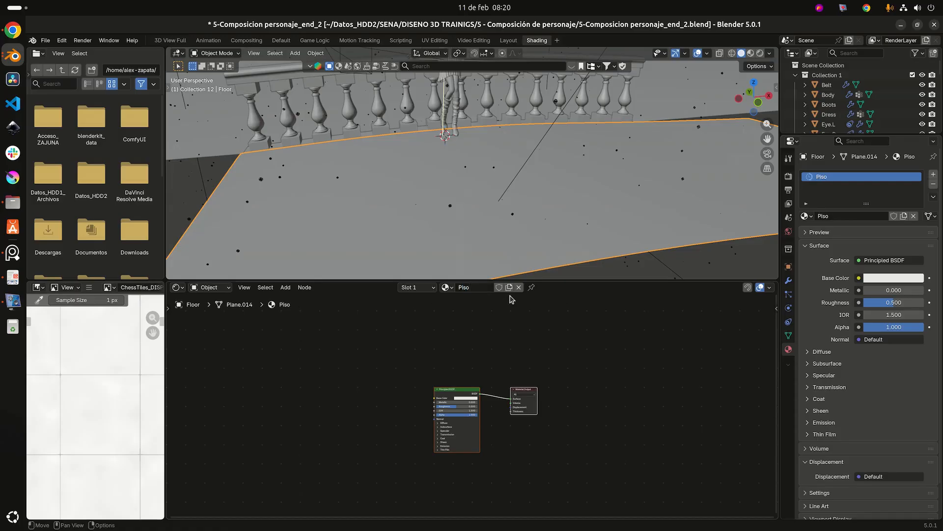
Maximize the shader editor and delete the Principled BSDF node from the Piso material.
{"action": "key", "text": "ctrl+space"}
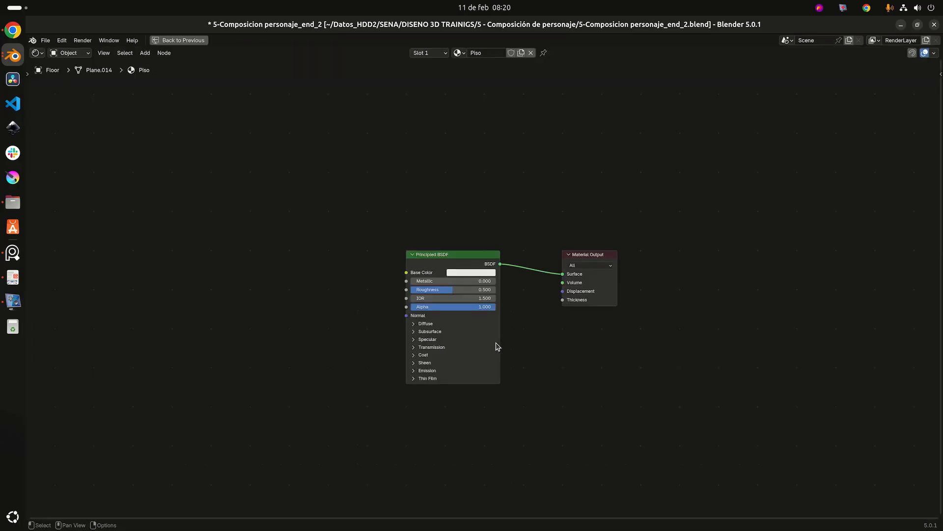
{"action": "scroll", "coordinate": [752, 247], "scroll_direction": "up", "scroll_amount": 6}
{"action": "middle_click_drag", "start_coordinate": [721, 181], "coordinate": [666, 141]}
{"action": "scroll", "coordinate": [661, 156], "scroll_direction": "up", "scroll_amount": 2}
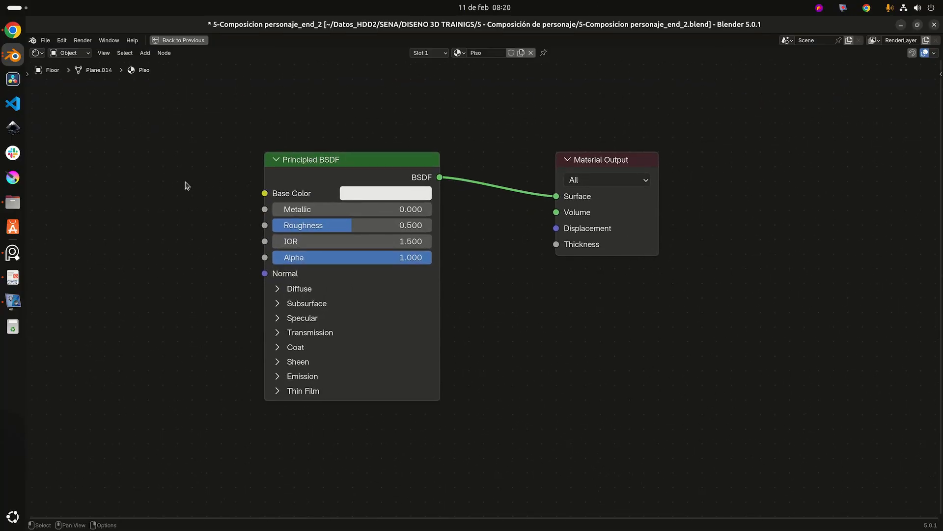
{"action": "scroll", "coordinate": [194, 182], "scroll_direction": "down", "scroll_amount": 3}
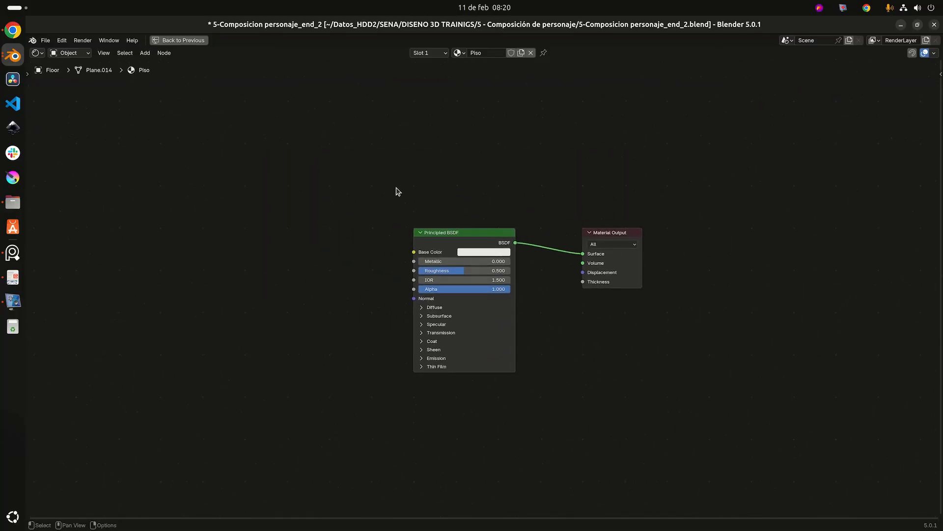
{"action": "middle_click_drag", "start_coordinate": [407, 192], "coordinate": [390, 192]}
{"action": "left_click", "coordinate": [422, 231]}
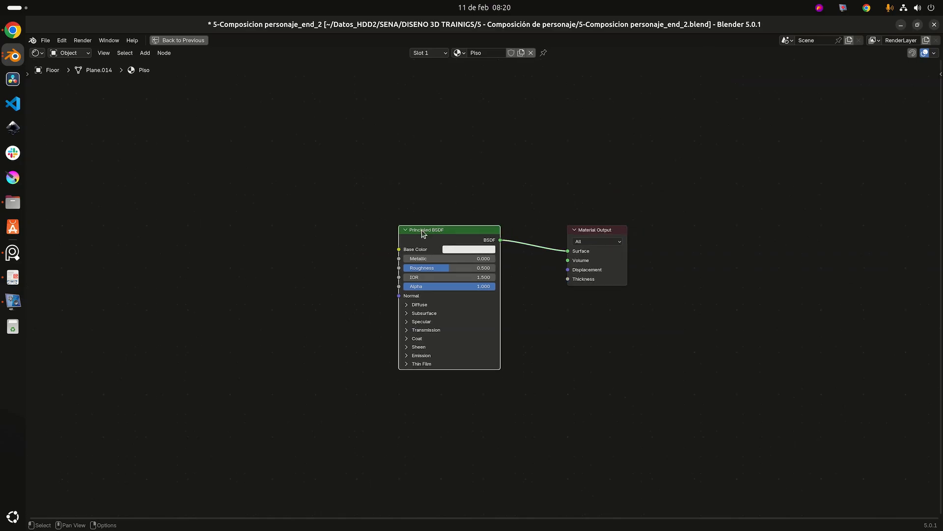
{"action": "key", "text": "x"}
Add a Diffuse BSDF node ahead of the Material Output and slightly above it.
{"action": "key", "text": "shift+a"}
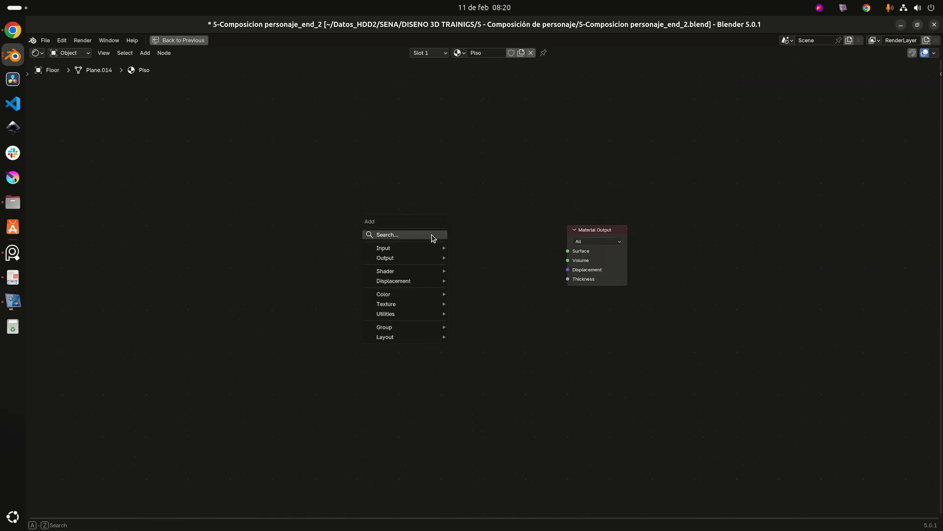
{"action": "left_click", "coordinate": [432, 235]}
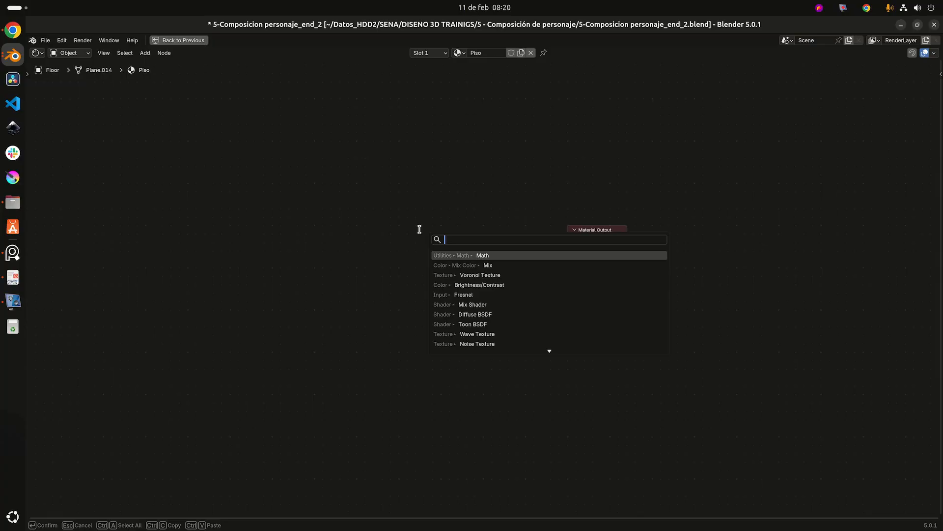
{"action": "type", "text": "d"}
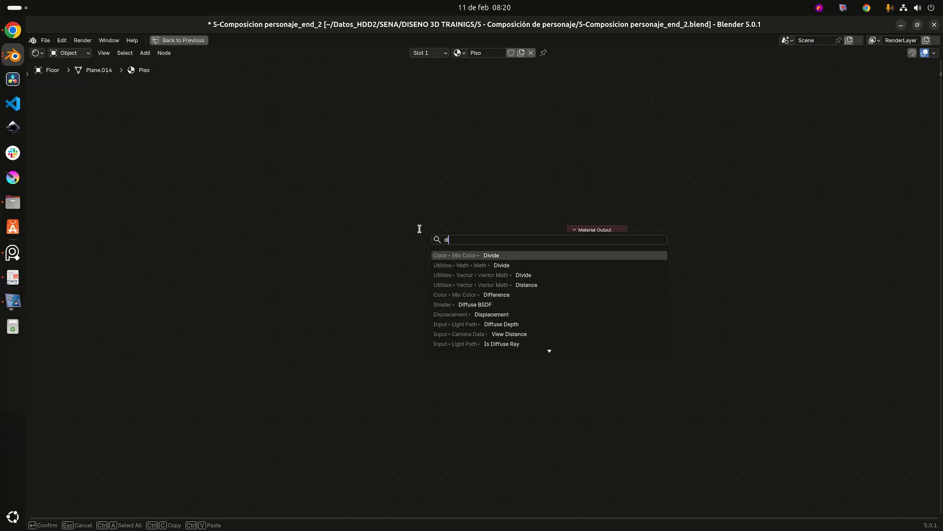
{"action": "type", "text": "ifu"}
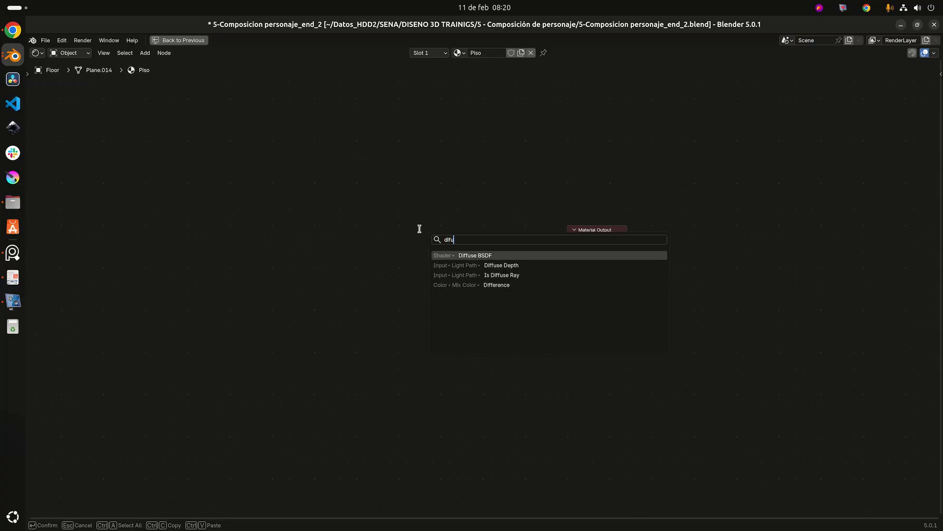
{"action": "key", "text": "Return"}
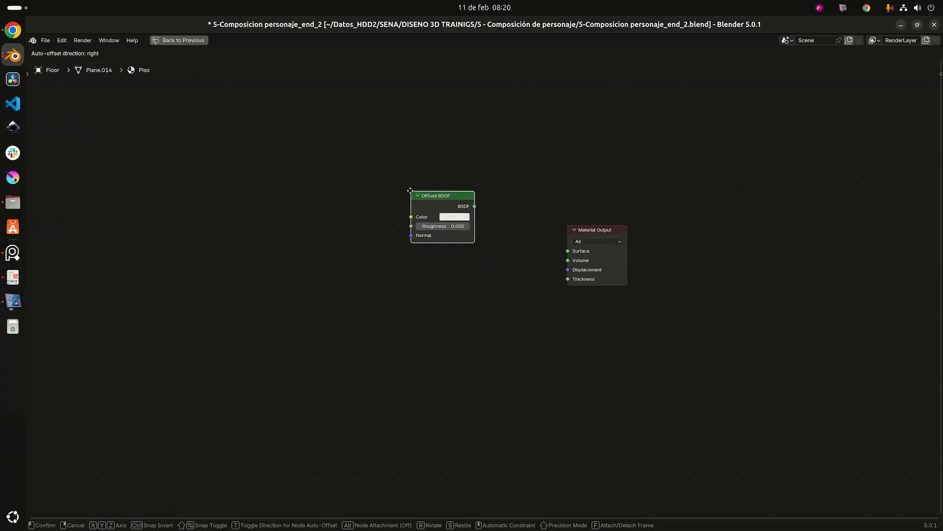
{"action": "left_click", "coordinate": [401, 215]}
{"action": "scroll", "coordinate": [491, 269], "scroll_direction": "up", "scroll_amount": 2}
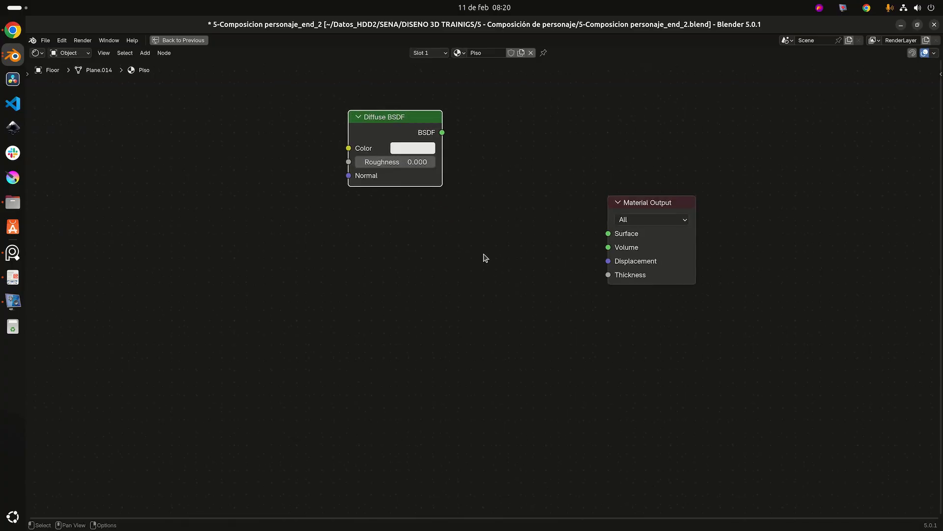
Add a Toon BSDF node directly beneath the Diffuse BSDF node.
{"action": "left_click", "coordinate": [410, 250]}
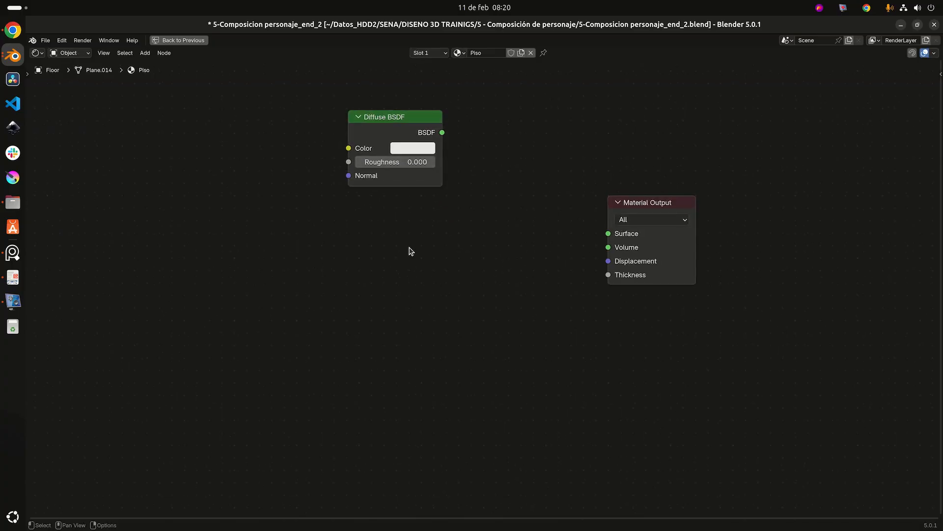
{"action": "key", "text": "shift+a"}
{"action": "left_click", "coordinate": [410, 247]}
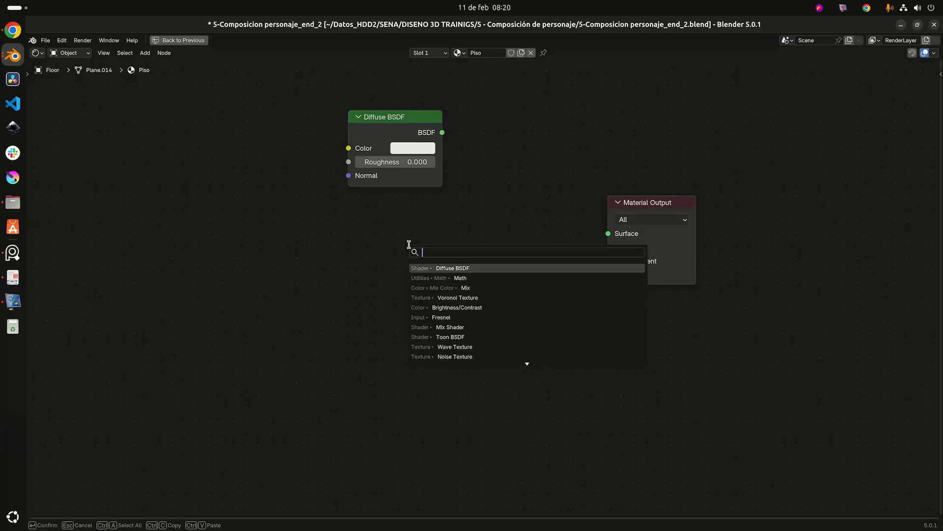
{"action": "type", "text": "toon"}
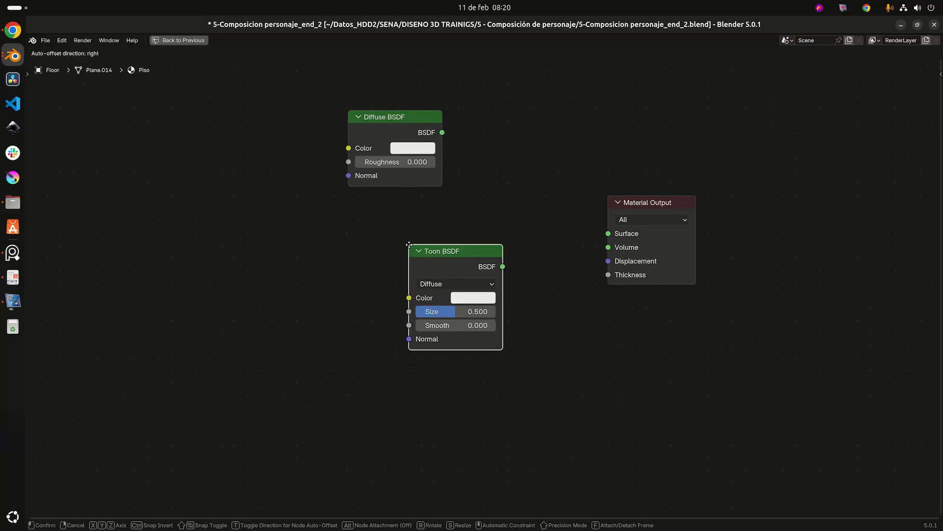
{"action": "left_click", "coordinate": [350, 234]}
{"action": "scroll", "coordinate": [470, 243], "scroll_direction": "down", "scroll_amount": 1}
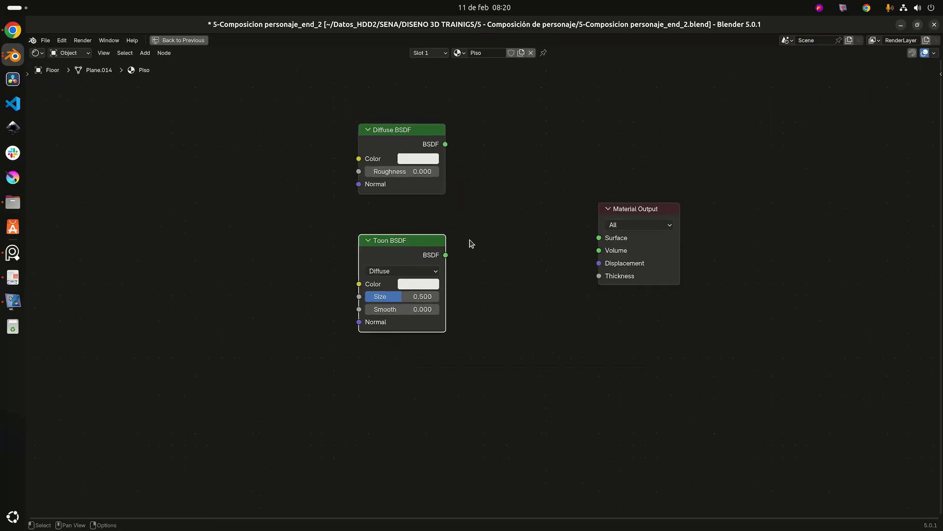
{"action": "scroll", "coordinate": [470, 243], "scroll_direction": "down", "scroll_amount": 1}
{"action": "middle_click_drag", "start_coordinate": [470, 242], "coordinate": [486, 273]}
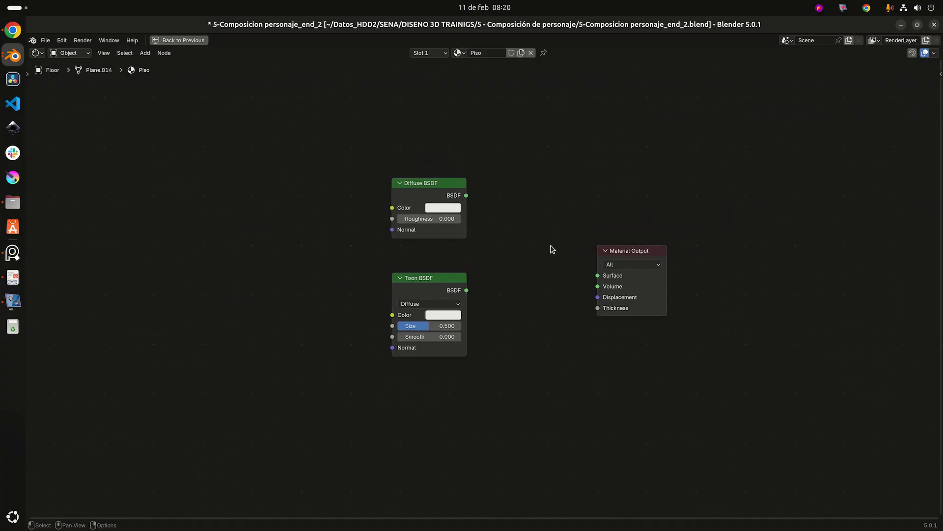
Add a Mix Shader node between the two BSDF nodes and the Material Output.
{"action": "key", "text": "shift+a"}
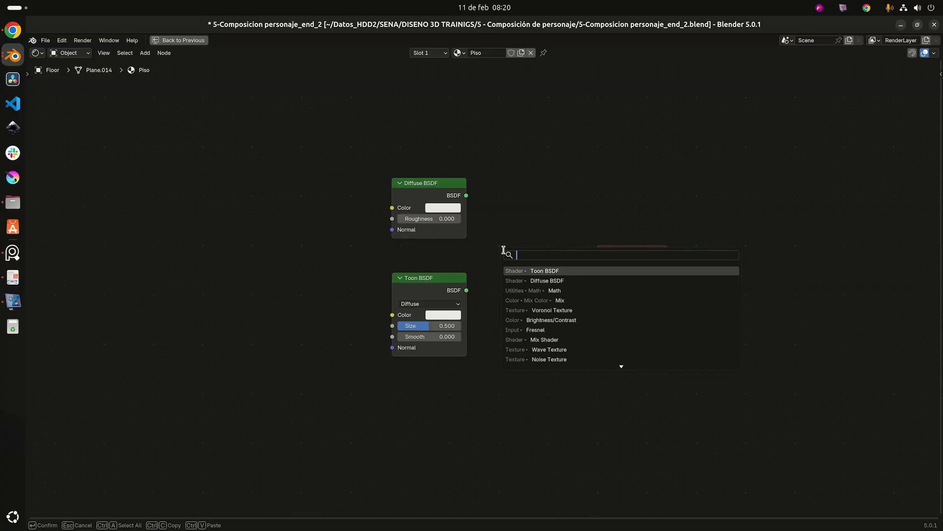
{"action": "type", "text": "mix"}
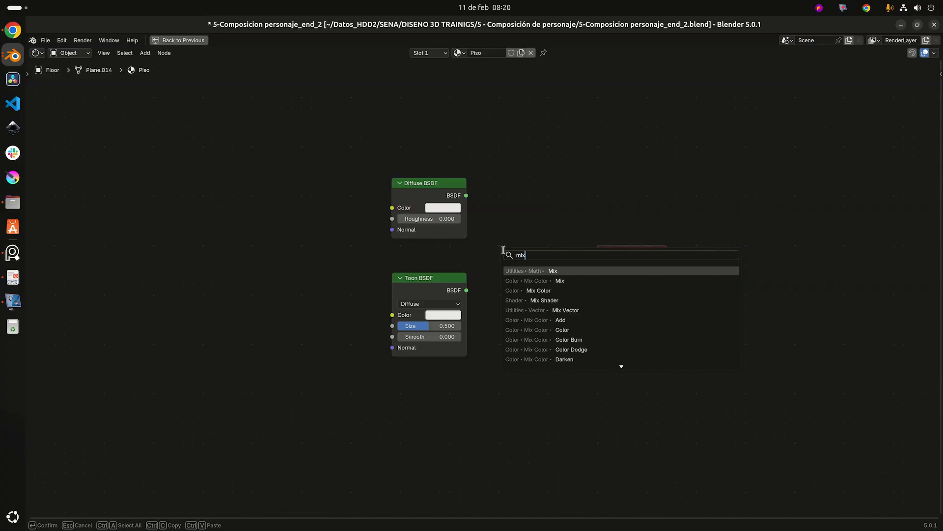
{"action": "key", "text": "Down"}
{"action": "key", "text": "Down"}
{"action": "key", "text": "Down"}
{"action": "key", "text": "Return"}
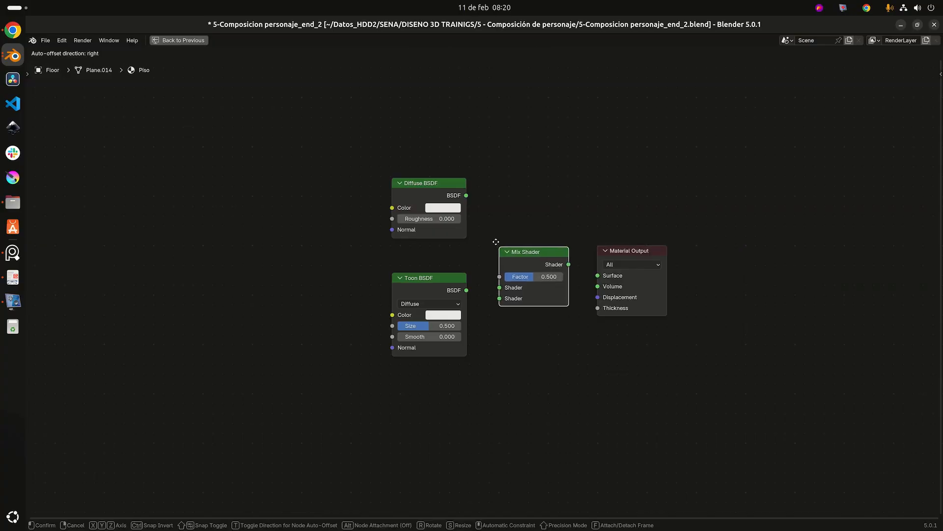
{"action": "left_click", "coordinate": [490, 228]}
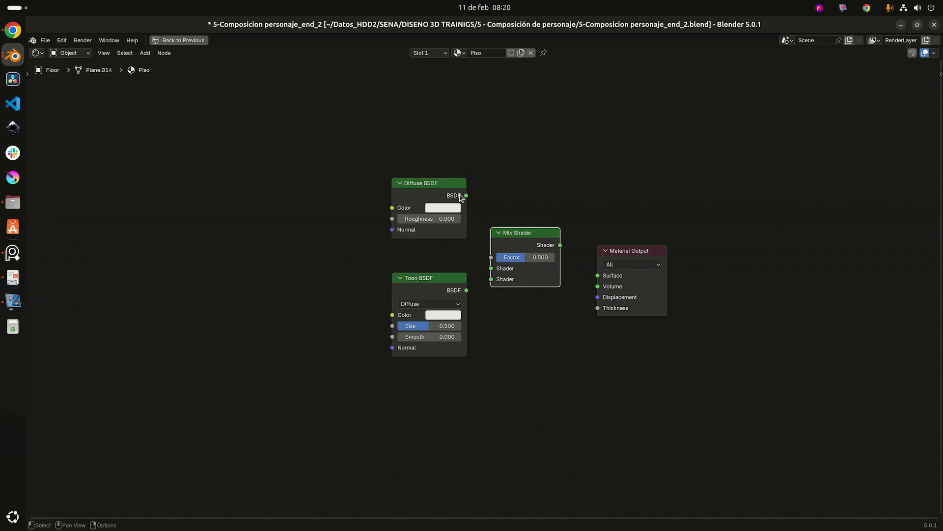
Link the Diffuse and Toon BSDFs into the Mix Shader's two shader inputs and its output to the Material Output's Surface, spacing the nodes apart.
{"action": "left_click_drag", "start_coordinate": [467, 195], "coordinate": [491, 279]}
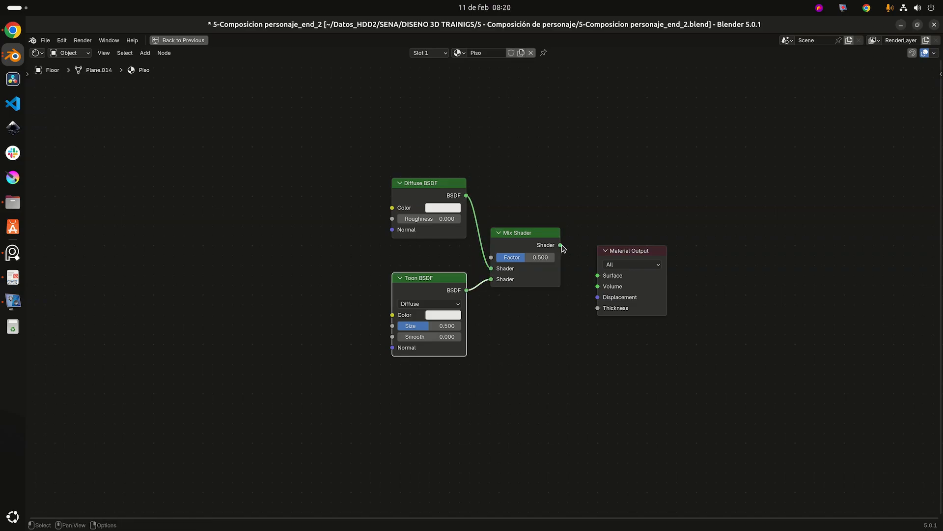
{"action": "left_click_drag", "start_coordinate": [561, 245], "coordinate": [607, 210]}
{"action": "scroll", "coordinate": [644, 305], "scroll_direction": "up", "scroll_amount": 2}
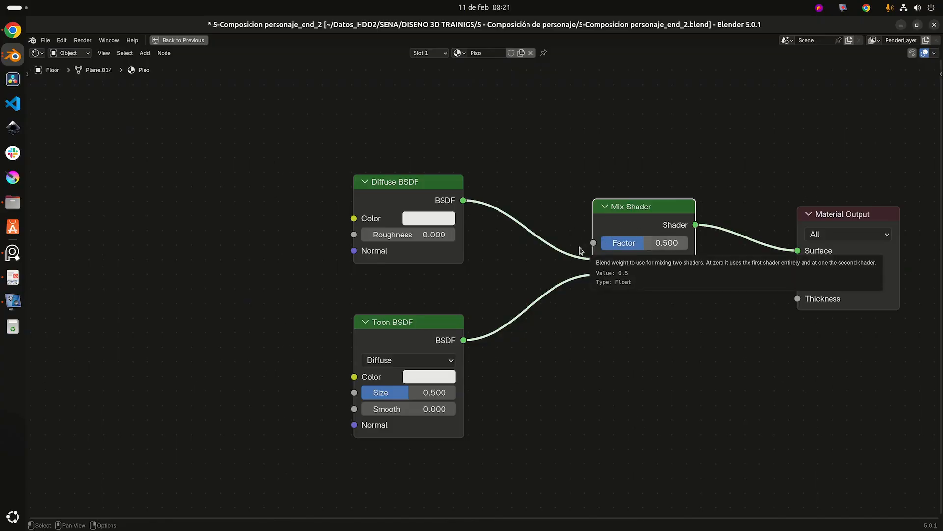
{"action": "scroll", "coordinate": [501, 261], "scroll_direction": "down", "scroll_amount": 2}
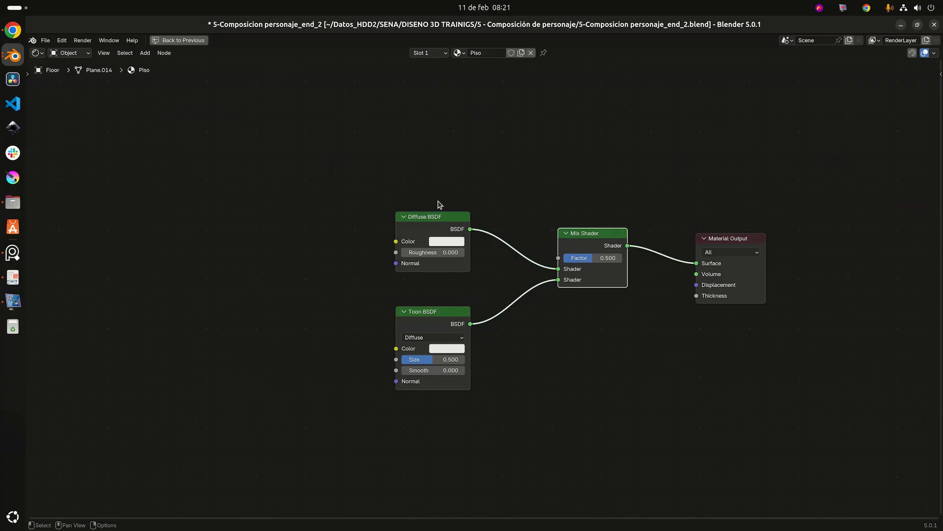
Align the Diffuse BSDF and Toon BSDF nodes in one vertical column, then clear the node selection.
{"action": "mouse_move", "coordinate": [441, 220]}
{"action": "left_mouse_down"}
{"action": "mouse_move", "coordinate": [459, 228]}
{"action": "mouse_move", "coordinate": [440, 229]}
{"action": "left_mouse_up"}
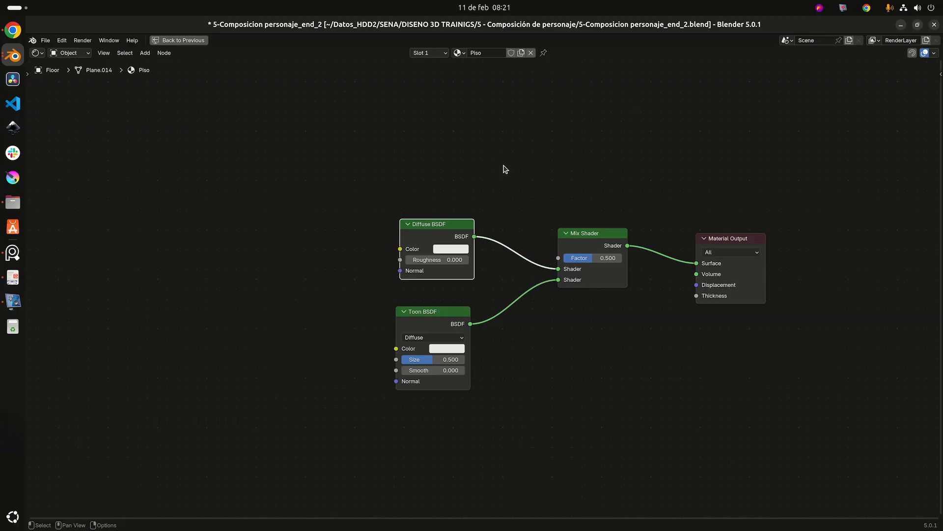
{"action": "scroll", "coordinate": [499, 268], "scroll_direction": "up", "scroll_amount": 3}
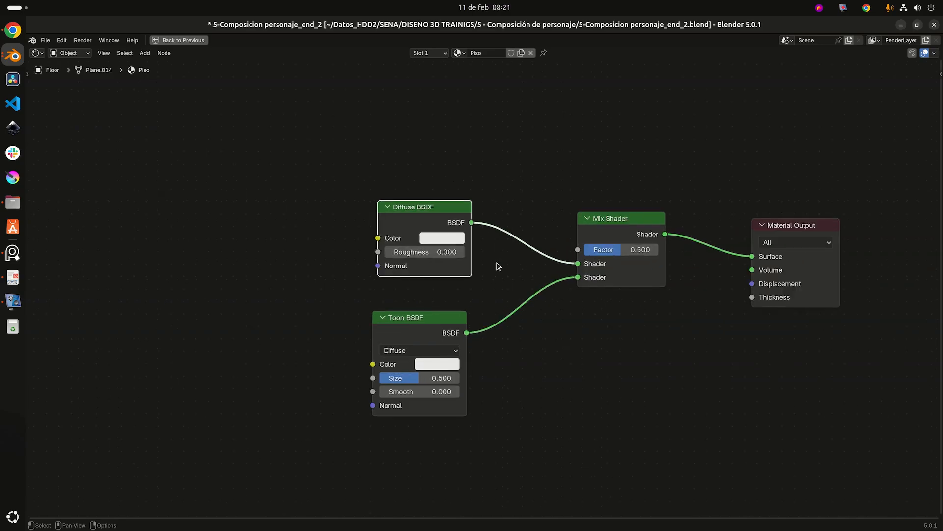
{"action": "mouse_move", "coordinate": [425, 343]}
{"action": "left_mouse_down"}
{"action": "mouse_move", "coordinate": [450, 342]}
{"action": "mouse_move", "coordinate": [433, 342]}
{"action": "left_mouse_up"}
{"action": "scroll", "coordinate": [447, 327], "scroll_direction": "down", "scroll_amount": 6}
{"action": "middle_click_drag", "start_coordinate": [491, 231], "coordinate": [467, 306]}
{"action": "scroll", "coordinate": [466, 307], "scroll_direction": "up", "scroll_amount": 3}
{"action": "scroll", "coordinate": [465, 304], "scroll_direction": "up", "scroll_amount": 2}
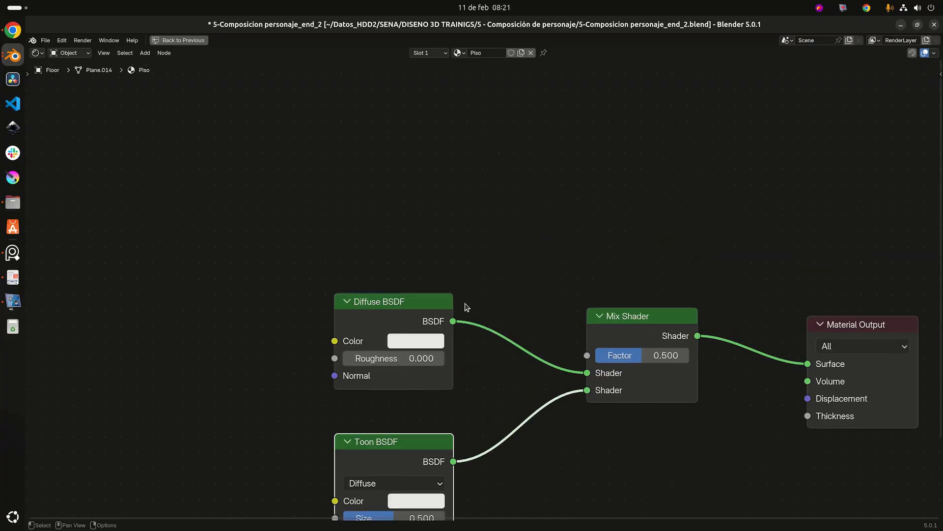
{"action": "middle_click_drag", "start_coordinate": [494, 219], "coordinate": [483, 129]}
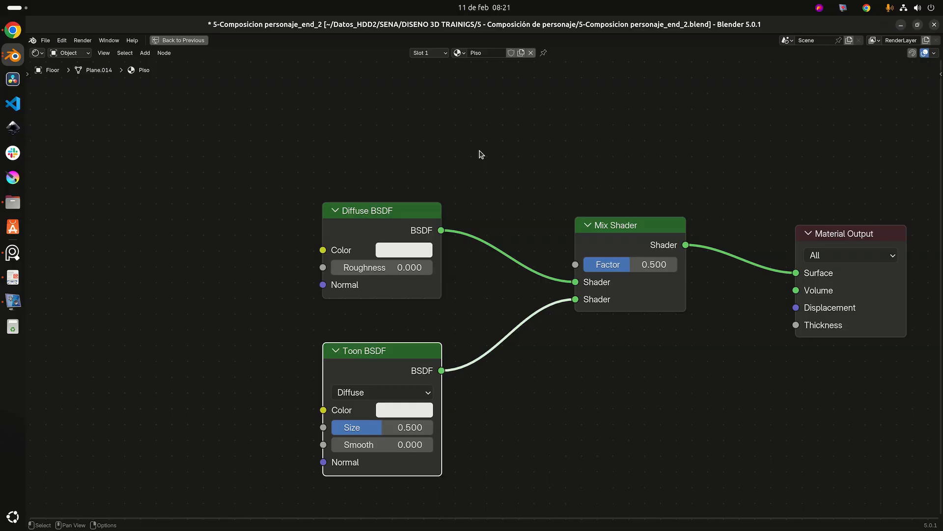
{"action": "middle_click_drag", "start_coordinate": [481, 154], "coordinate": [499, 177]}
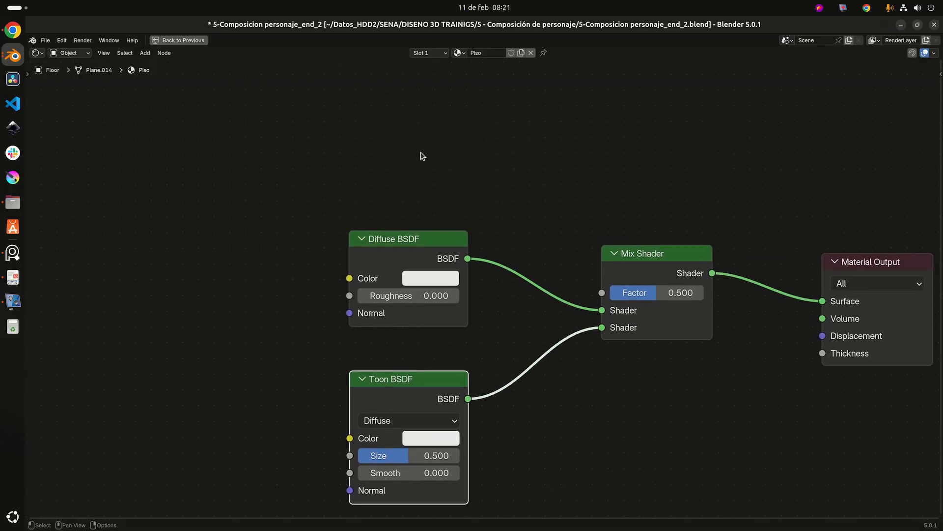
{"action": "left_click", "coordinate": [441, 168]}
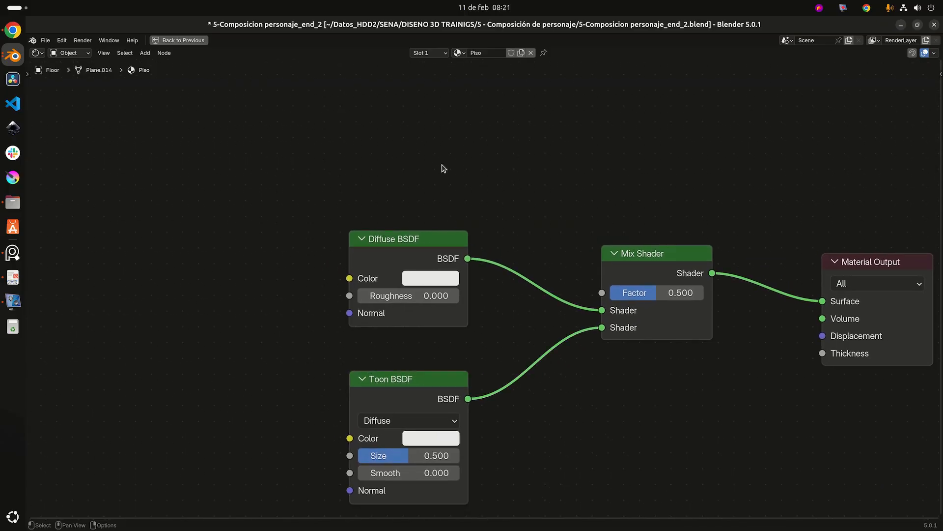
{"action": "scroll", "coordinate": [444, 168], "scroll_direction": "down", "scroll_amount": 1}
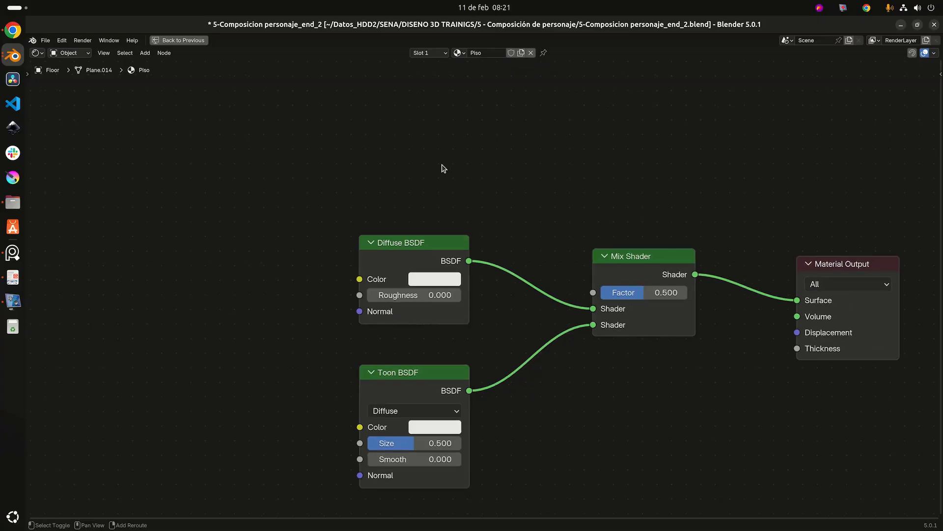
{"action": "key", "text": "shift+a"}
{"action": "left_click", "coordinate": [441, 165]}
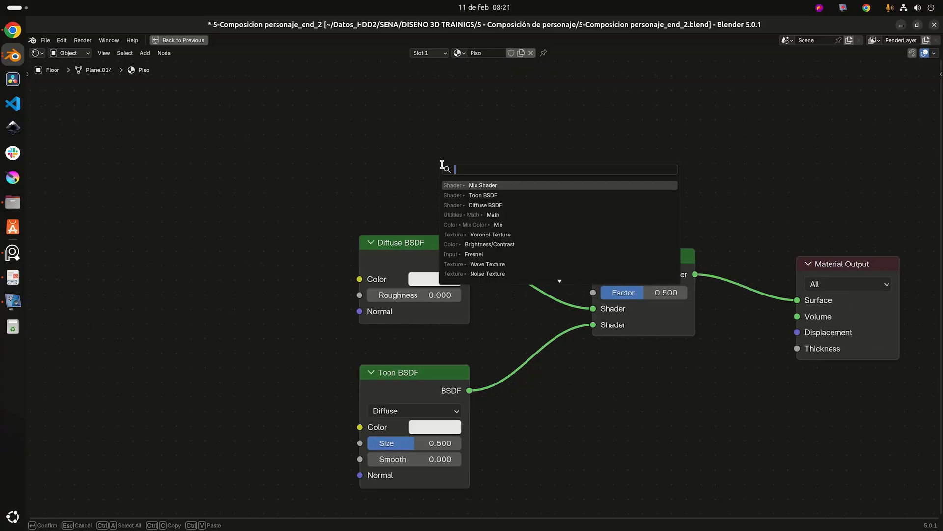
{"action": "key", "text": "Escape"}
Add a Fresnel node directly above the Diffuse BSDF node.
{"action": "key", "text": "shift+a"}
{"action": "left_click", "coordinate": [385, 120]}
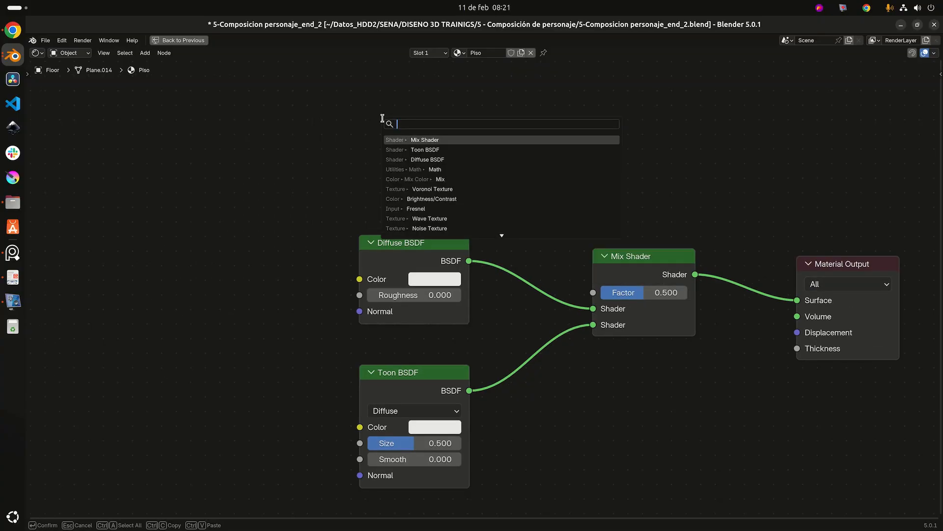
{"action": "type", "text": "fres"}
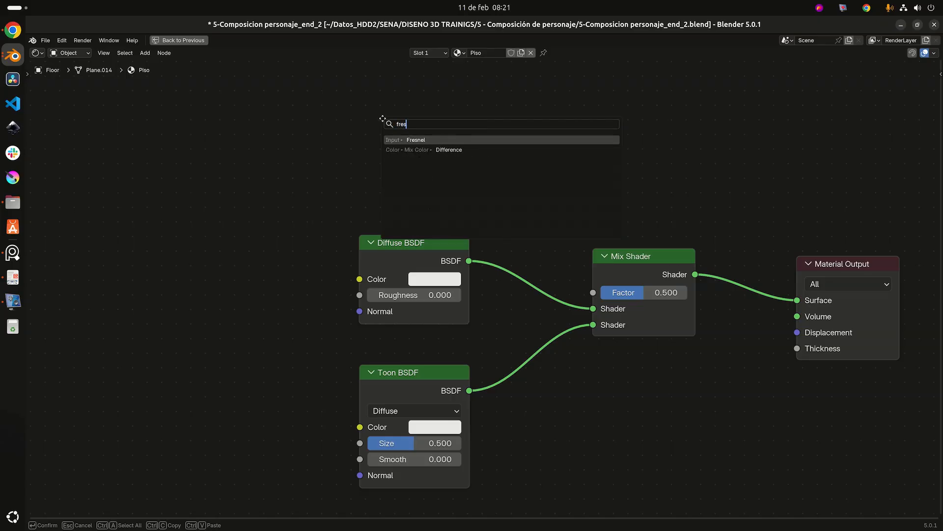
{"action": "key", "text": "Return"}
{"action": "left_click", "coordinate": [359, 101]}
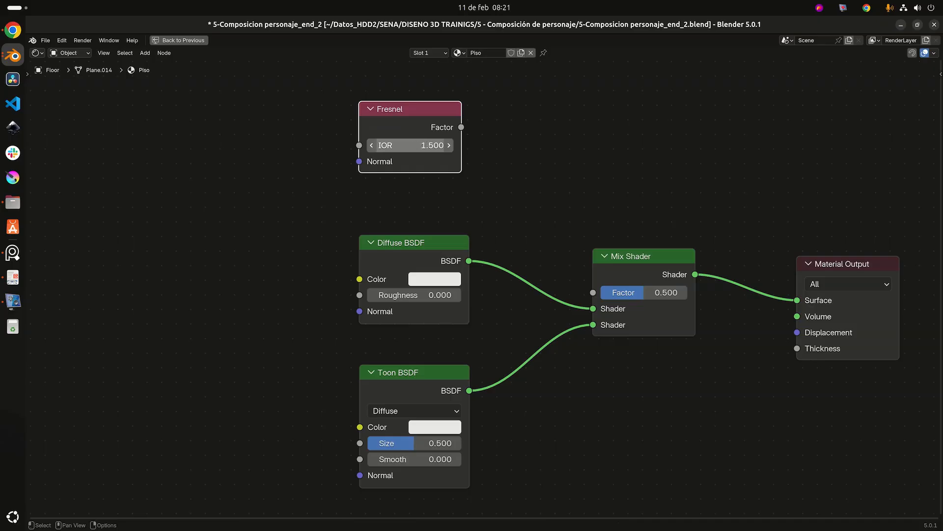
Set the Fresnel node's IOR to 1.9 and link its Factor output to the Mix Shader's Factor input.
{"action": "left_click", "coordinate": [416, 145]}
{"action": "type", "text": "1.9"}
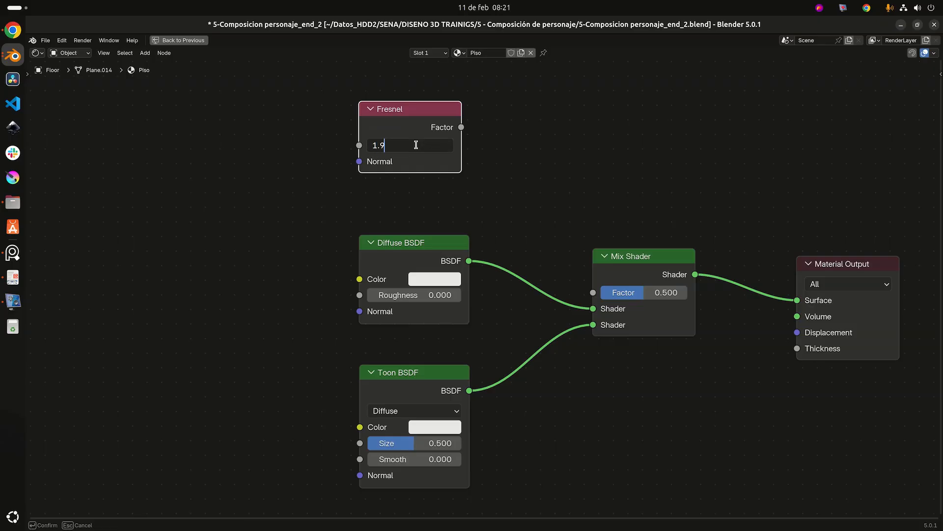
{"action": "key", "text": "Return"}
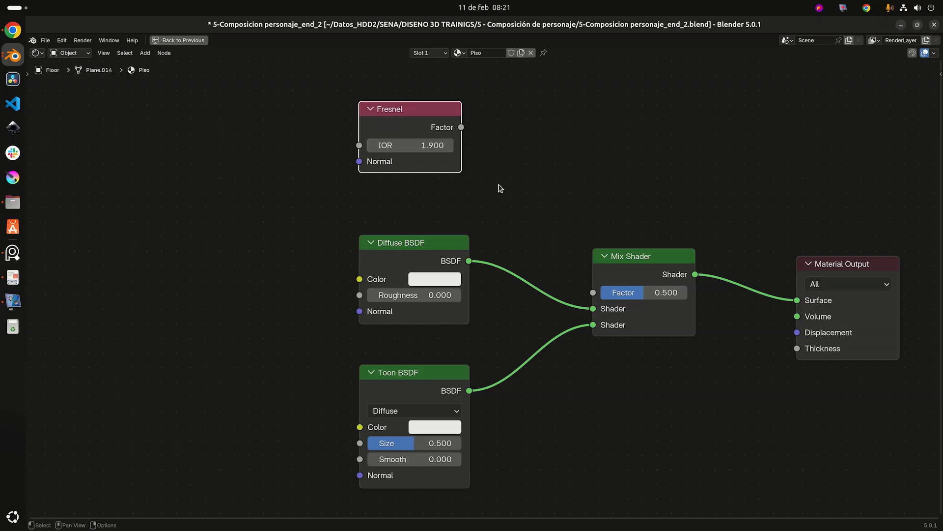
{"action": "left_click_drag", "start_coordinate": [462, 128], "coordinate": [593, 292]}
{"action": "scroll", "coordinate": [642, 361], "scroll_direction": "down", "scroll_amount": 2}
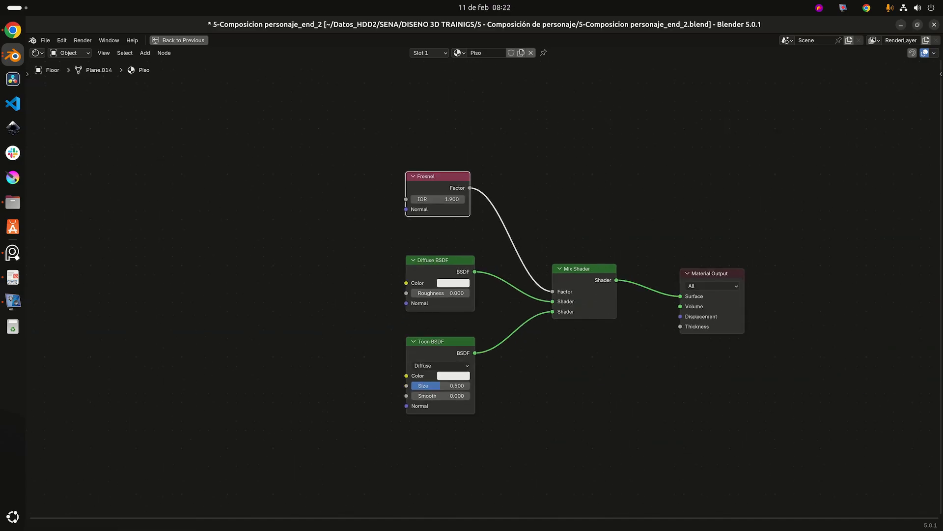
Clear the node selection and save the Blender file.
{"action": "scroll", "coordinate": [574, 293], "scroll_direction": "down", "scroll_amount": 1}
{"action": "key", "text": "alt+Tab"}
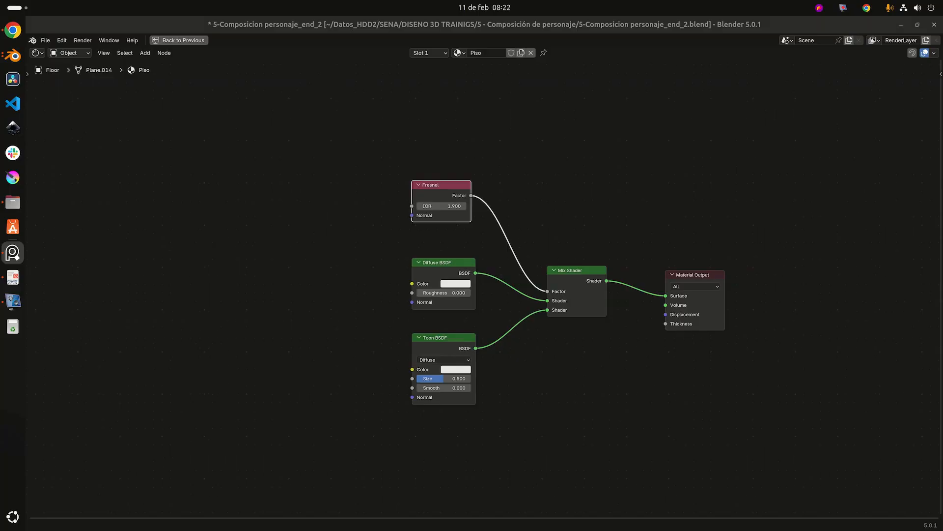
{"action": "scroll", "coordinate": [484, 360], "scroll_direction": "down", "scroll_amount": 1}
{"action": "middle_click_drag", "start_coordinate": [494, 356], "coordinate": [574, 331]}
{"action": "left_click", "coordinate": [457, 297]}
{"action": "key", "text": "ctrl+s"}
{"action": "scroll", "coordinate": [464, 286], "scroll_direction": "up", "scroll_amount": 1}
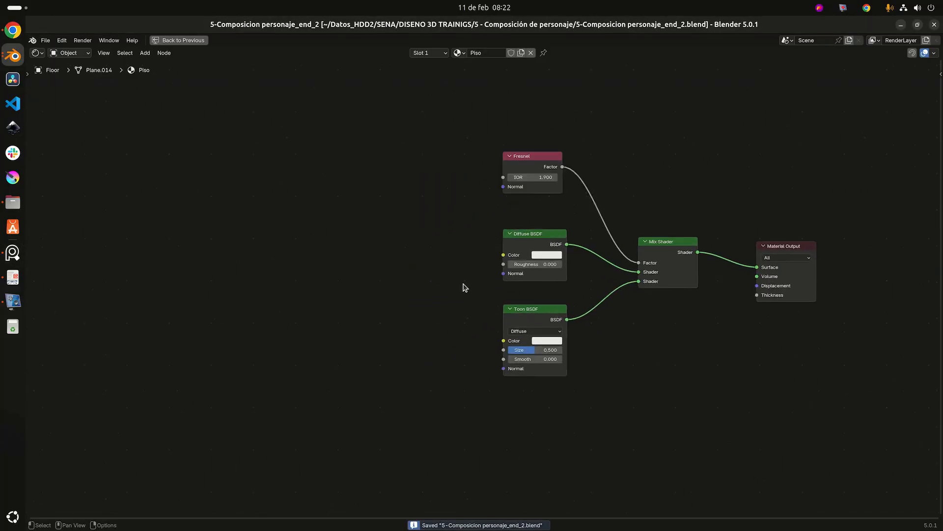
Generate a Texture Coordinate, Mapping and Image Texture setup feeding the Diffuse BSDF's Color input.
{"action": "middle_click_drag", "start_coordinate": [463, 287], "coordinate": [449, 284]}
{"action": "left_click_drag", "start_coordinate": [506, 238], "coordinate": [506, 239]}
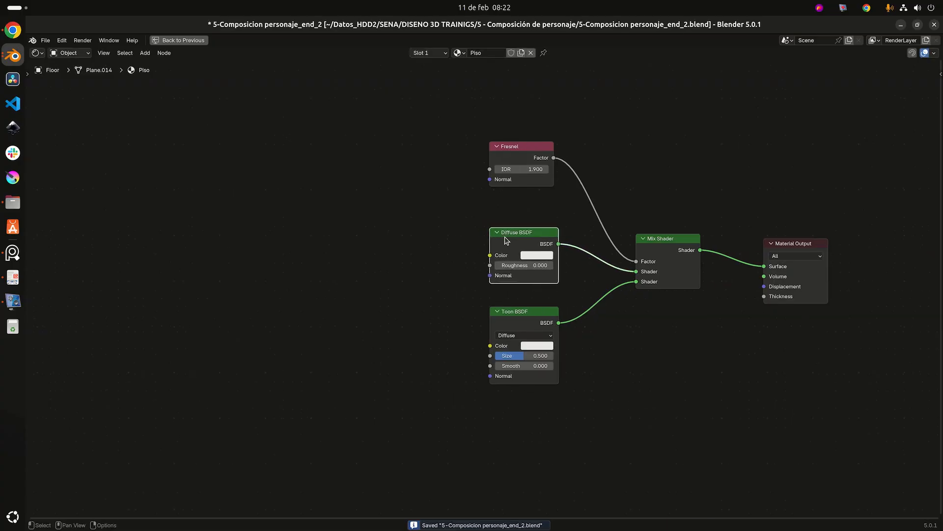
{"action": "key", "text": "ctrl+t"}
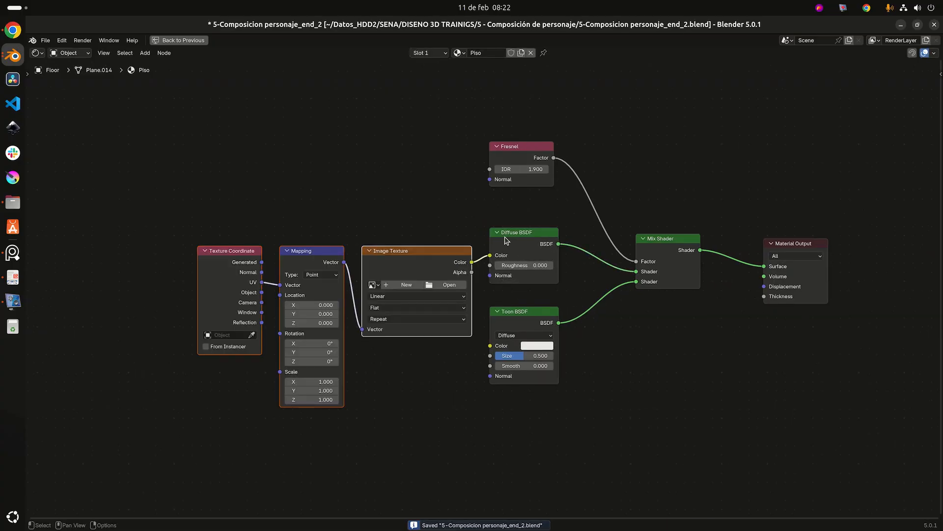
{"action": "scroll", "coordinate": [406, 238], "scroll_direction": "up", "scroll_amount": 2}
{"action": "scroll", "coordinate": [406, 238], "scroll_direction": "up", "scroll_amount": 1}
{"action": "middle_click_drag", "start_coordinate": [411, 184], "coordinate": [453, 149]}
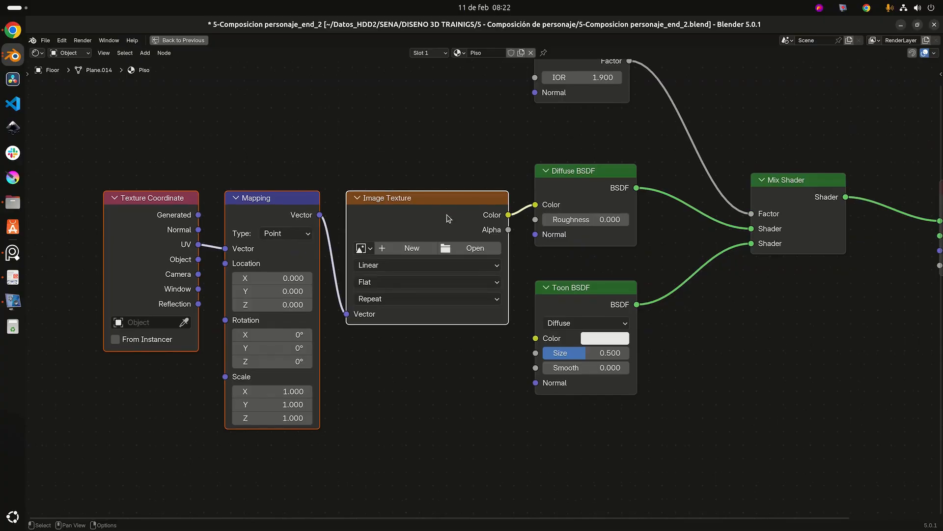
Load ChessTiles_COLOR.png from the textures folder into the Image Texture node.
{"action": "left_click", "coordinate": [471, 248]}
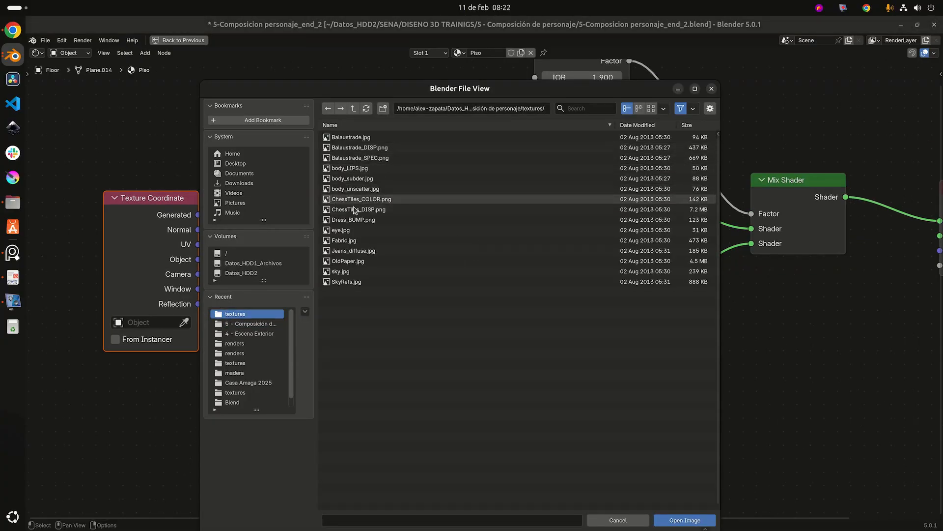
{"action": "left_click", "coordinate": [376, 200]}
{"action": "left_click", "coordinate": [688, 520]}
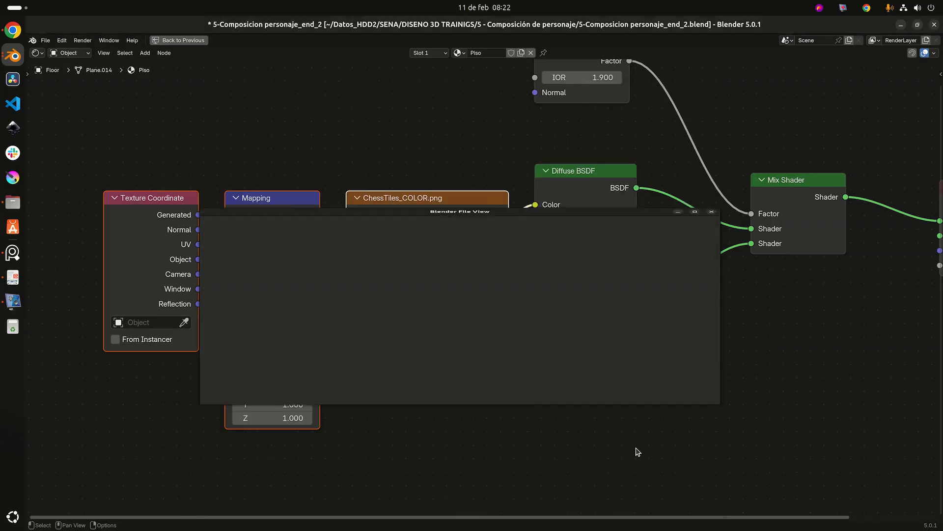
Move the Texture Coordinate, Mapping and ChessTiles_COLOR.png nodes together well to the left of the Diffuse BSDF, then clear the selection.
{"action": "scroll", "coordinate": [506, 311], "scroll_direction": "down", "scroll_amount": 3}
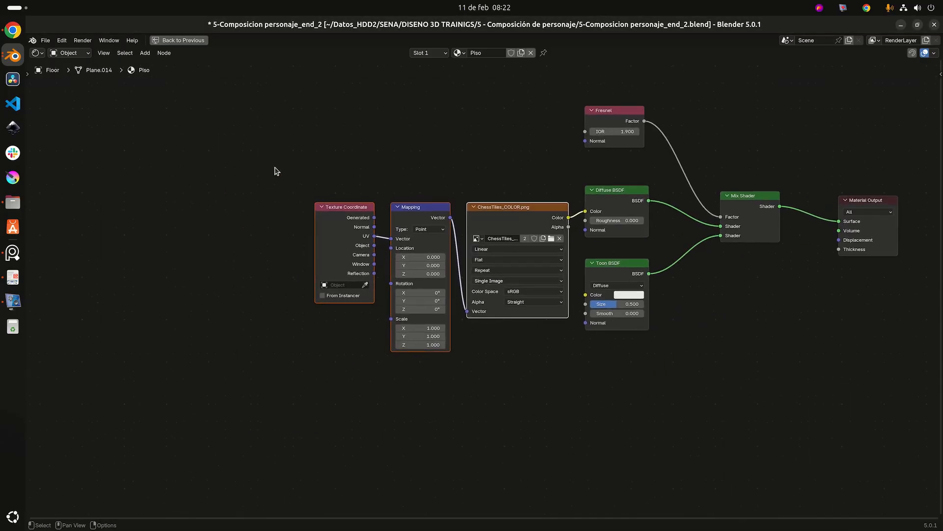
{"action": "left_click_drag", "start_coordinate": [272, 167], "coordinate": [450, 367]}
{"action": "scroll", "coordinate": [438, 195], "scroll_direction": "up", "scroll_amount": 2}
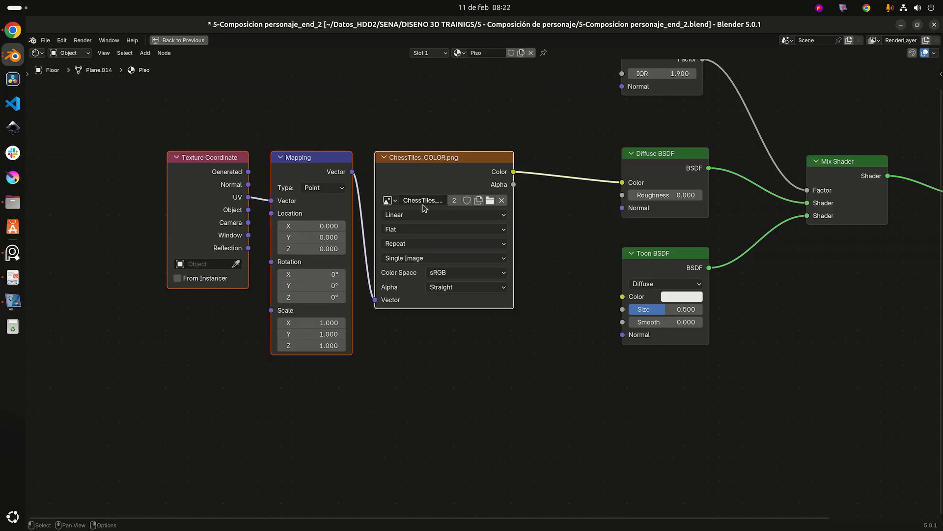
{"action": "scroll", "coordinate": [426, 208], "scroll_direction": "down", "scroll_amount": 1}
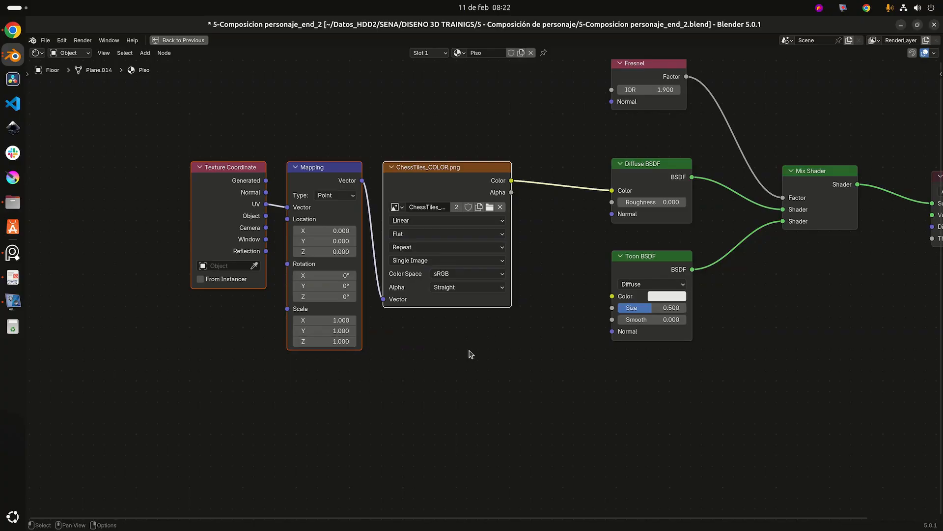
{"action": "key", "text": "alt+Tab"}
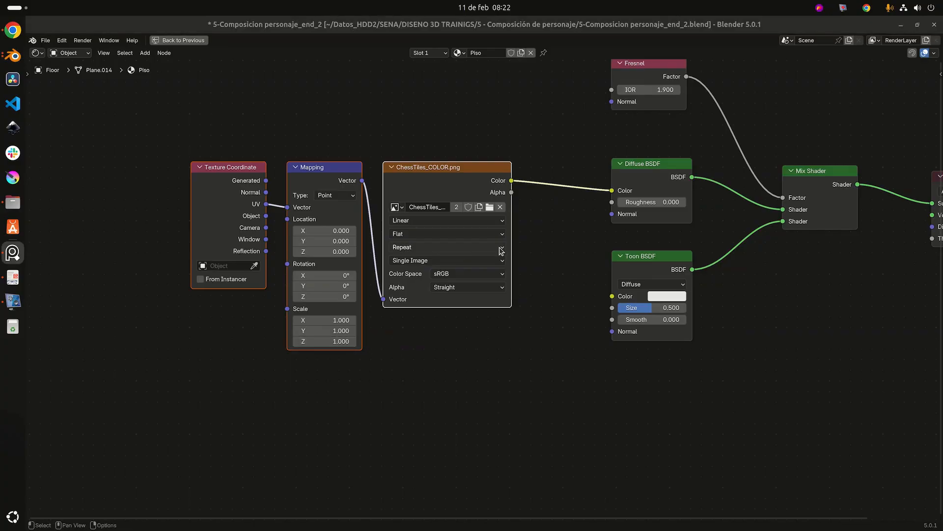
{"action": "scroll", "coordinate": [506, 241], "scroll_direction": "down", "scroll_amount": 6}
{"action": "middle_click_drag", "start_coordinate": [508, 241], "coordinate": [584, 248]}
{"action": "left_click_drag", "start_coordinate": [363, 160], "coordinate": [524, 319]}
{"action": "key", "text": "g"}
{"action": "left_click", "coordinate": [475, 238]}
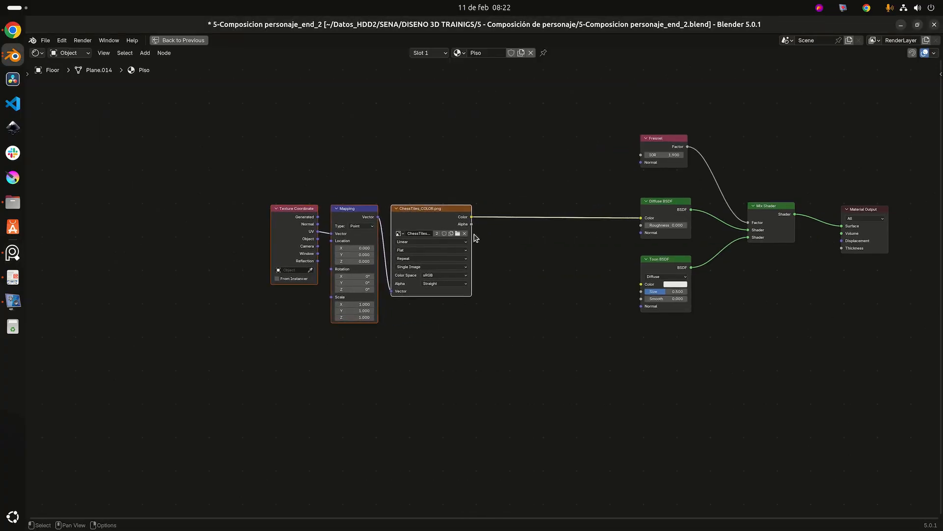
{"action": "left_click", "coordinate": [545, 259]}
Insert a Brightness/Contrast node into the link between the ChessTiles_COLOR.png texture and the Diffuse BSDF.
{"action": "scroll", "coordinate": [546, 258], "scroll_direction": "up", "scroll_amount": 3}
{"action": "key", "text": "shift+a"}
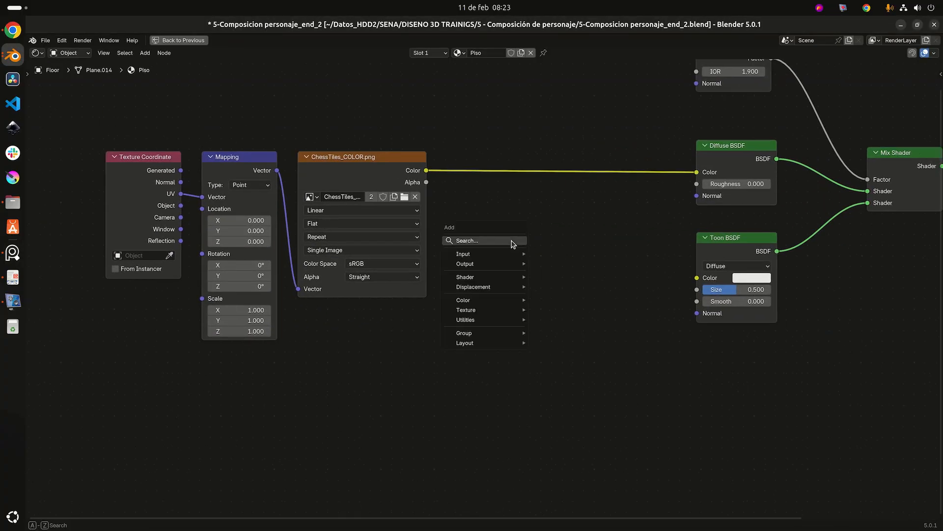
{"action": "left_click", "coordinate": [512, 241]}
{"action": "type", "text": "br"}
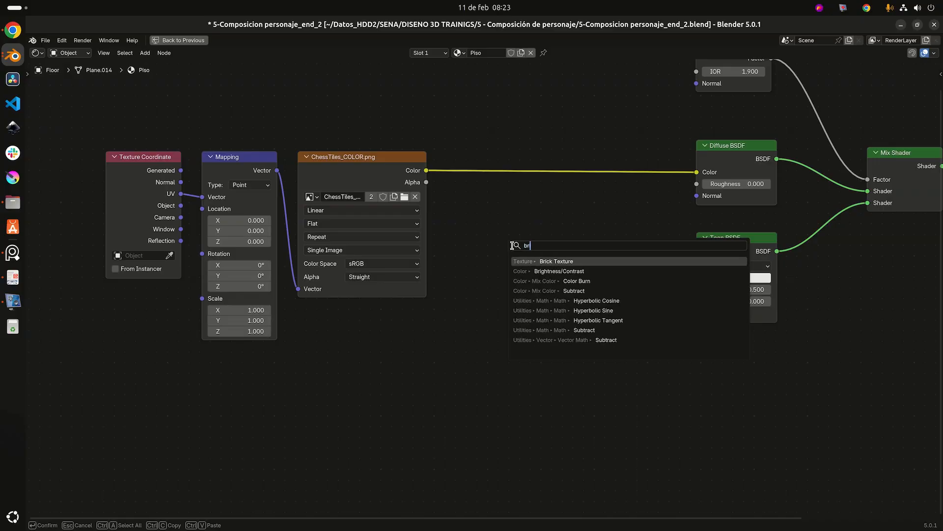
{"action": "key", "text": "Down"}
{"action": "key", "text": "Return"}
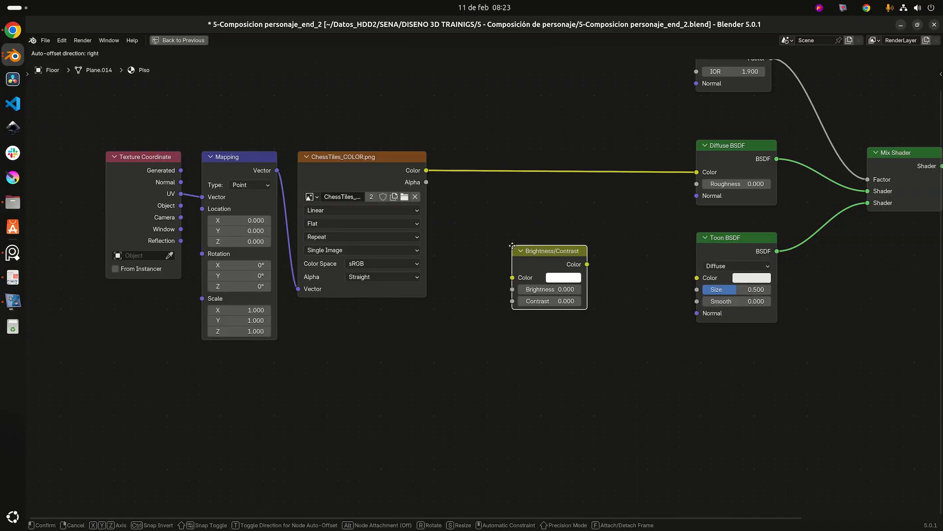
{"action": "left_click", "coordinate": [501, 130]}
Line up the Brightness/Contrast node between the texture and the Diffuse BSDF, and set its Contrast to -0.04.
{"action": "scroll", "coordinate": [592, 216], "scroll_direction": "up", "scroll_amount": 2}
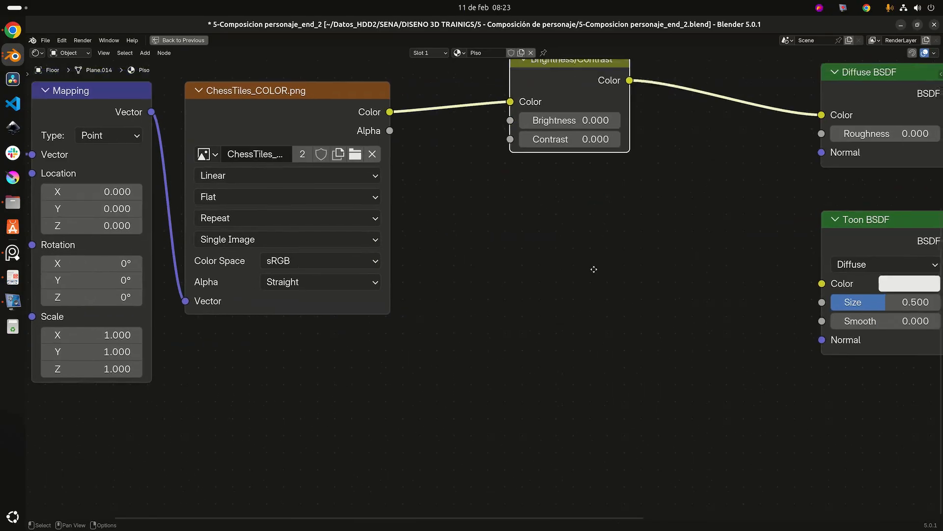
{"action": "middle_click_drag", "start_coordinate": [594, 269], "coordinate": [580, 341]}
{"action": "left_click_drag", "start_coordinate": [569, 131], "coordinate": [598, 140]}
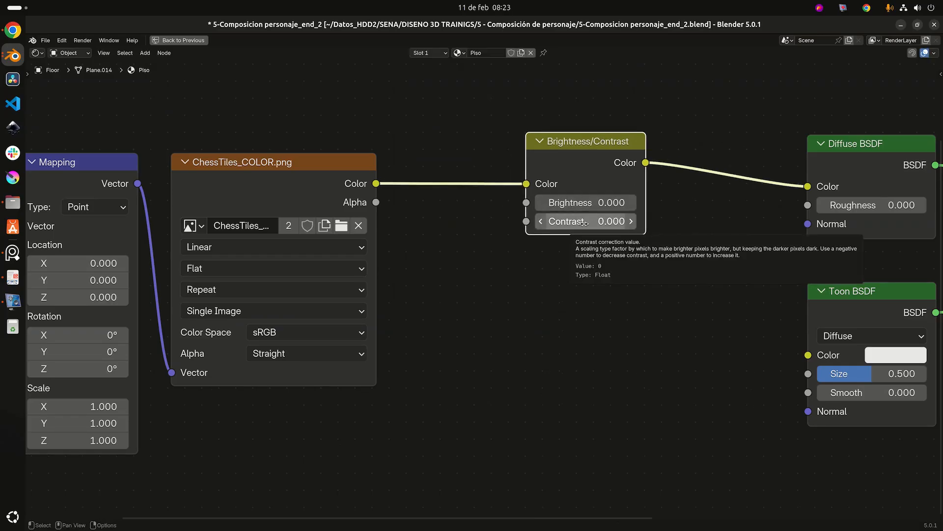
{"action": "left_click", "coordinate": [584, 224]}
{"action": "type", "text": "-"}
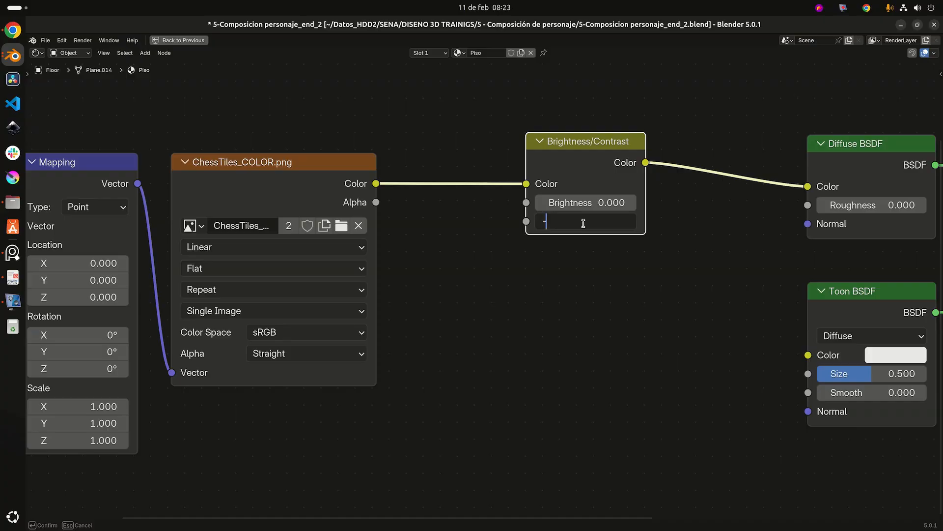
{"action": "type", "text": "0.04"}
{"action": "key", "text": "Return"}
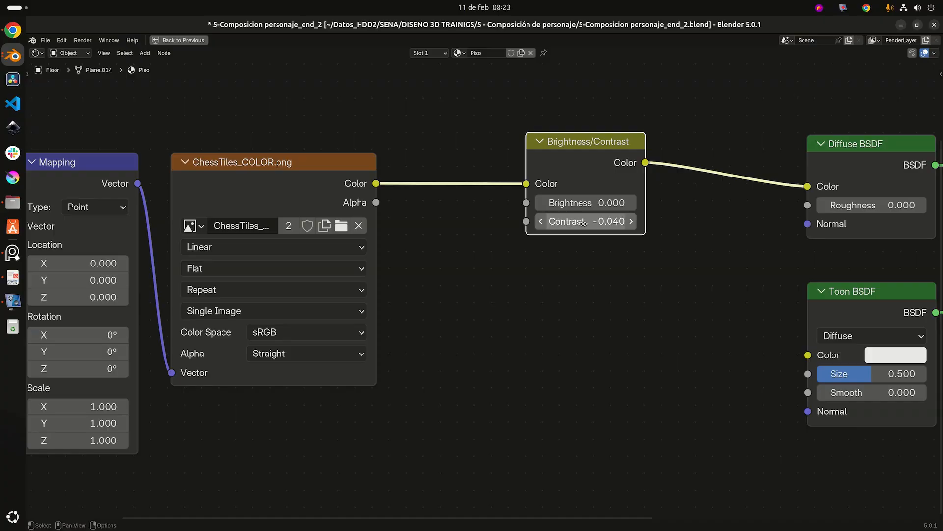
Shift the ChessTiles_COLOR.png and Brightness/Contrast nodes closer together so they sit level with each other.
{"action": "scroll", "coordinate": [584, 222], "scroll_direction": "down", "scroll_amount": 3}
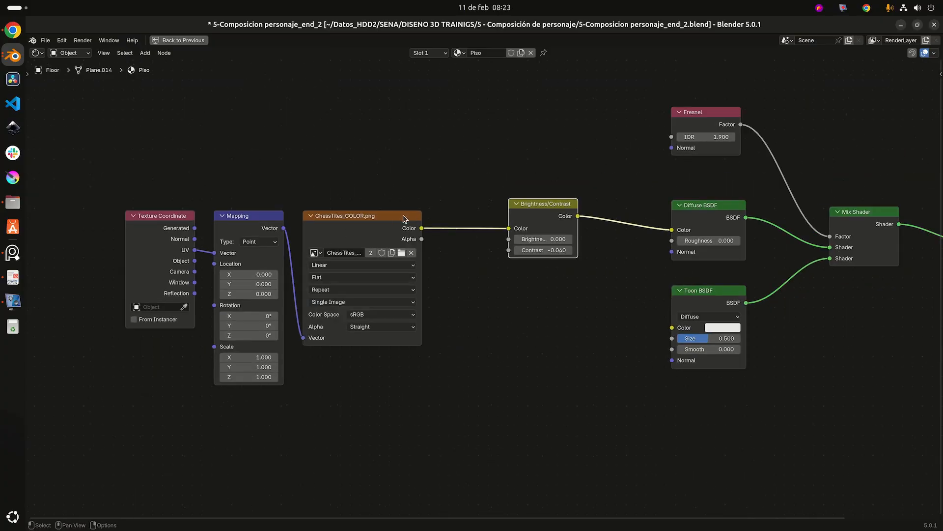
{"action": "left_click_drag", "start_coordinate": [396, 222], "coordinate": [418, 209]}
{"action": "mouse_move", "coordinate": [542, 217]}
{"action": "left_mouse_down"}
{"action": "mouse_move", "coordinate": [506, 220]}
{"action": "mouse_move", "coordinate": [524, 222]}
{"action": "left_mouse_up"}
{"action": "scroll", "coordinate": [480, 181], "scroll_direction": "down", "scroll_amount": 3}
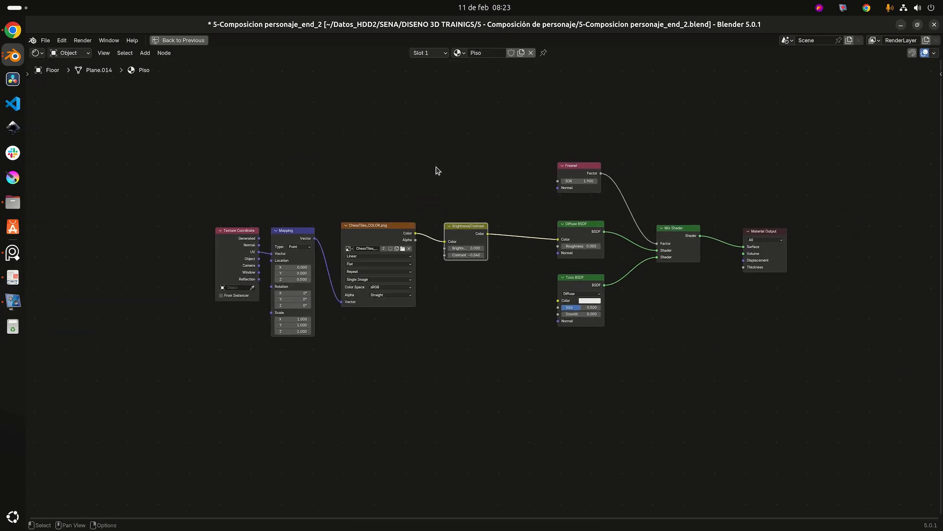
Set the Toon BSDF's component to Glossy.
{"action": "key", "text": "ctrl+r"}
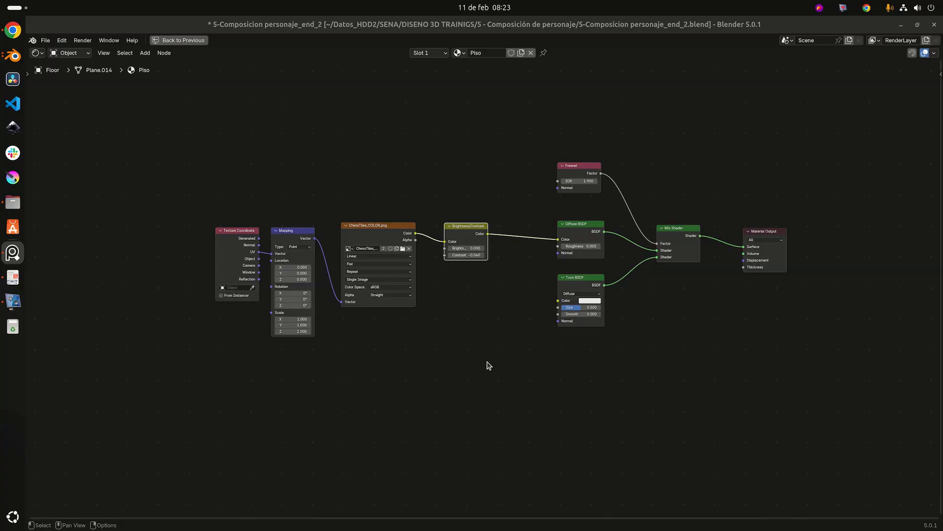
{"action": "scroll", "coordinate": [488, 363], "scroll_direction": "up", "scroll_amount": 3}
{"action": "middle_click_drag", "start_coordinate": [479, 361], "coordinate": [459, 309]}
{"action": "scroll", "coordinate": [455, 337], "scroll_direction": "up", "scroll_amount": 3}
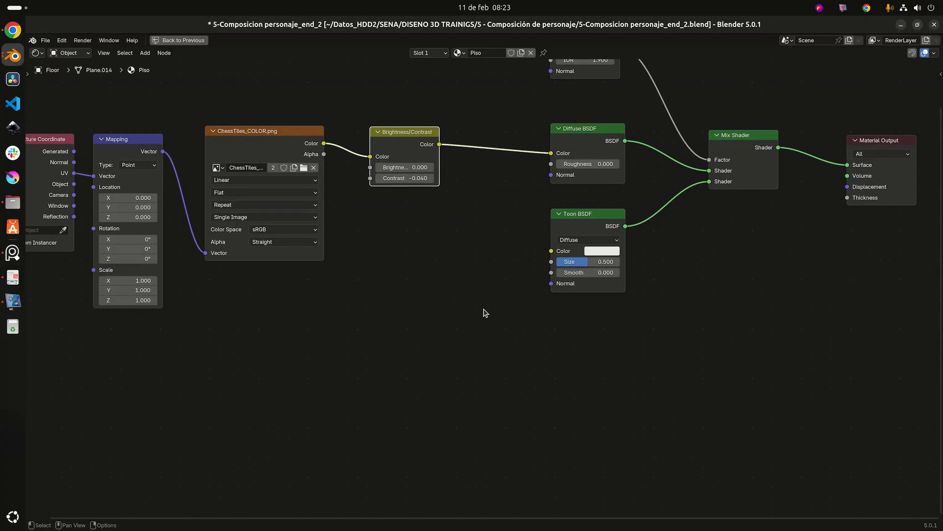
{"action": "key", "text": "Home"}
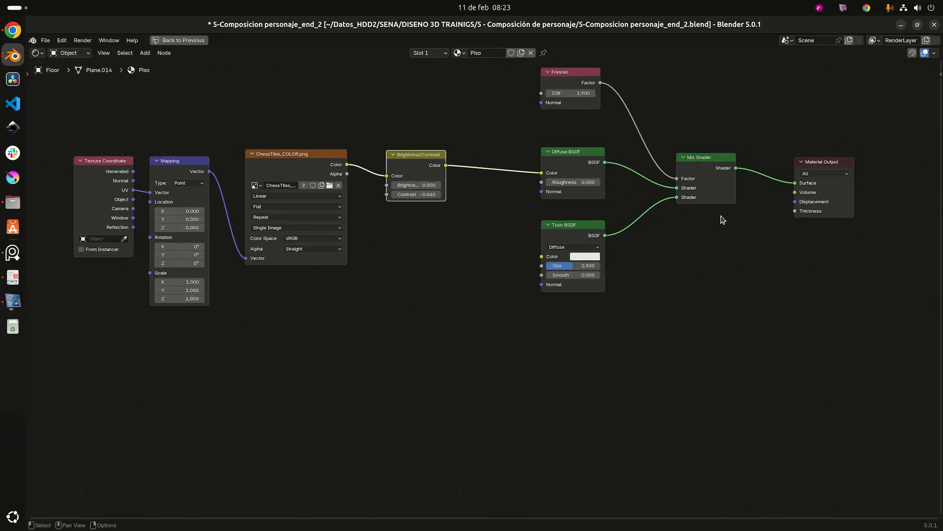
{"action": "scroll", "coordinate": [572, 241], "scroll_direction": "up", "scroll_amount": 2}
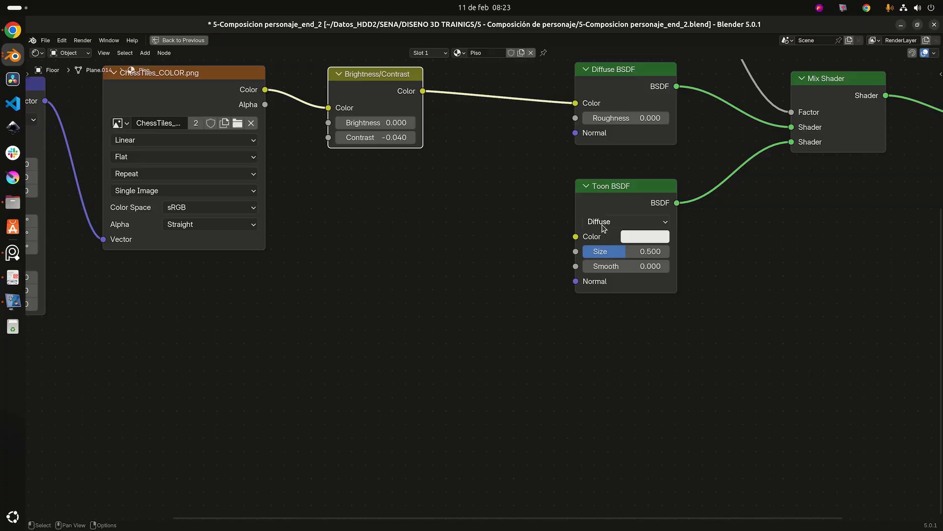
{"action": "left_click", "coordinate": [604, 220]}
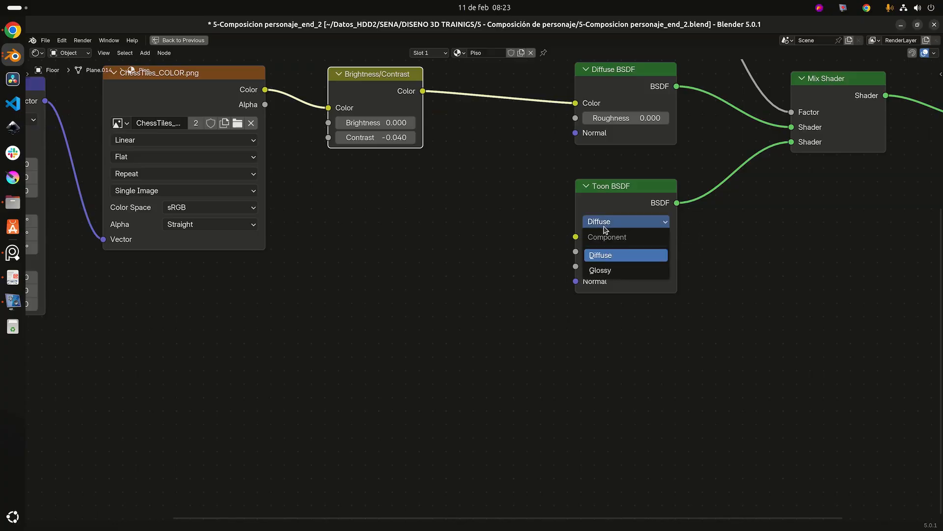
{"action": "left_click", "coordinate": [608, 271]}
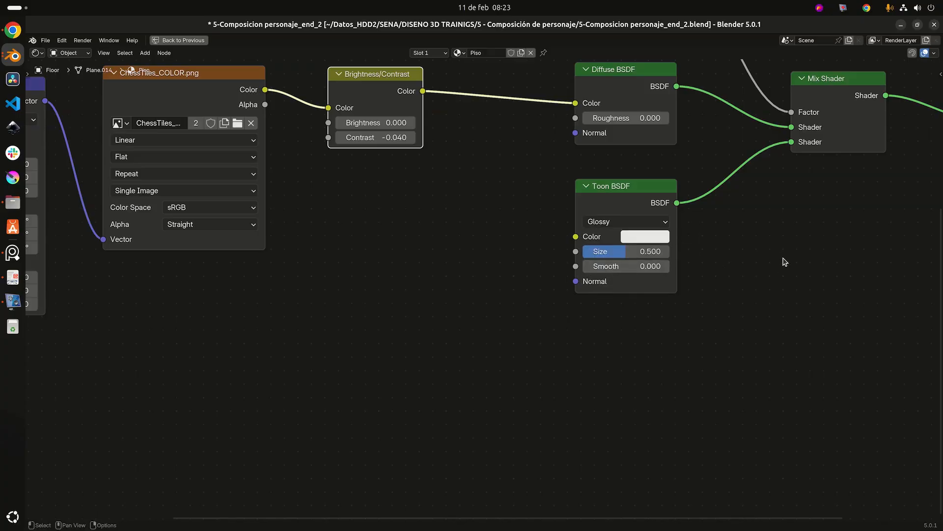
Set the Toon BSDF's Size to 0.225 and Smooth to 0.1.
{"action": "scroll", "coordinate": [783, 261], "scroll_direction": "up", "scroll_amount": 1}
{"action": "middle_click_drag", "start_coordinate": [775, 267], "coordinate": [700, 303]}
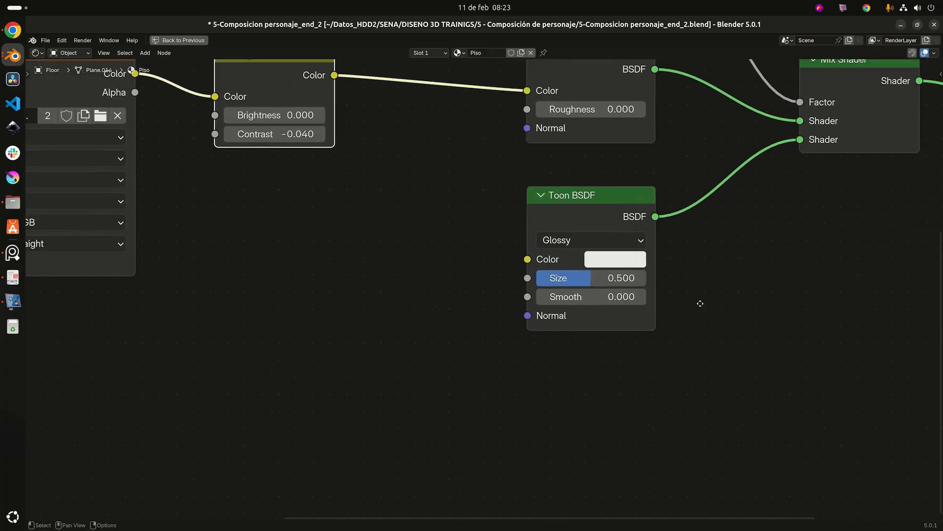
{"action": "left_click", "coordinate": [618, 278]}
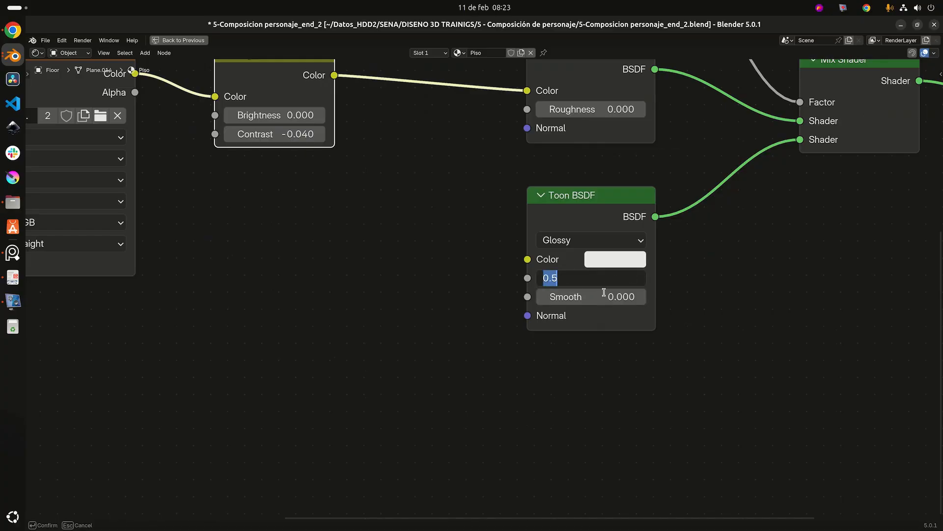
{"action": "type", "text": "0.225"}
{"action": "key", "text": "Return"}
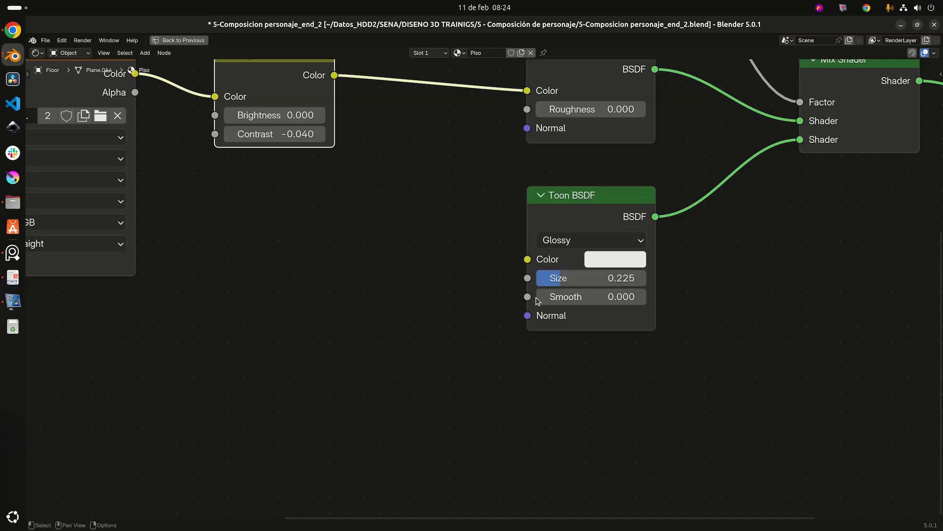
{"action": "left_click", "coordinate": [607, 298]}
{"action": "type", "text": "0.1"}
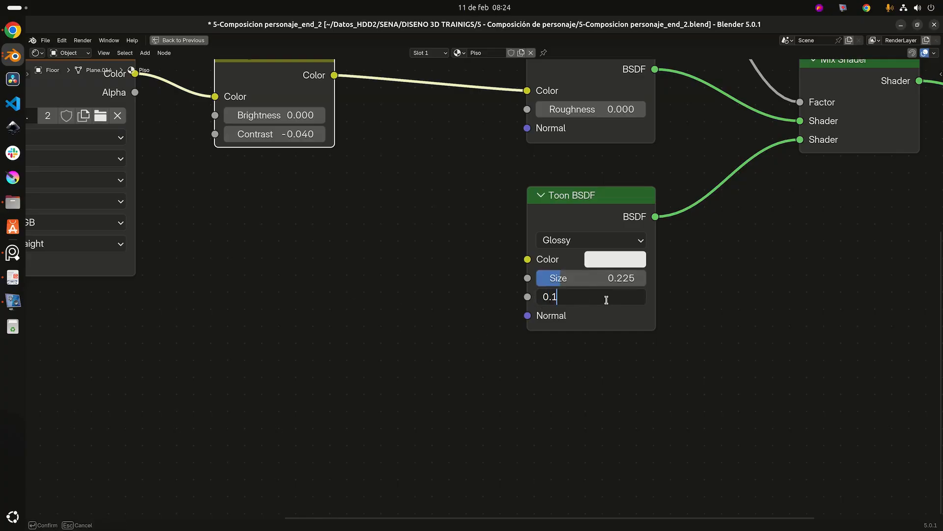
{"action": "key", "text": "Return"}
{"action": "scroll", "coordinate": [699, 281], "scroll_direction": "down", "scroll_amount": 3}
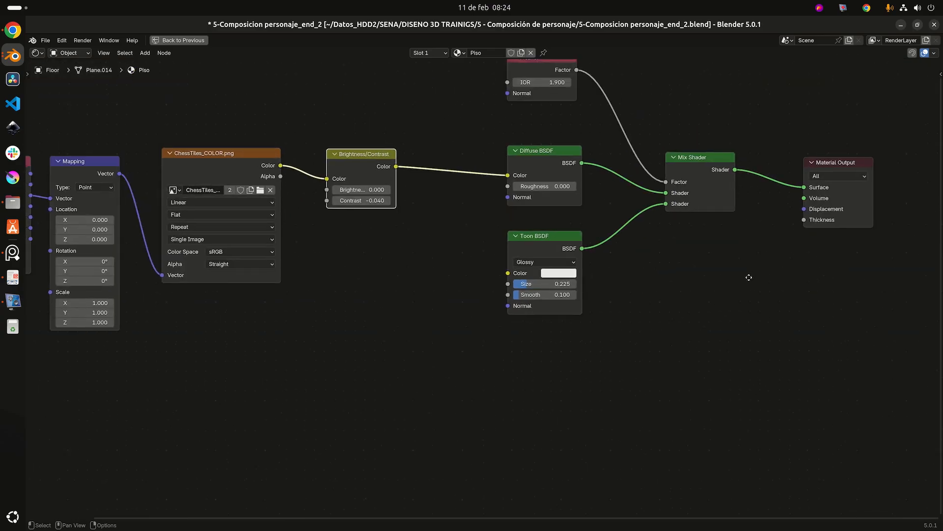
{"action": "scroll", "coordinate": [747, 276], "scroll_direction": "down", "scroll_amount": 1}
{"action": "key", "text": "alt+Tab"}
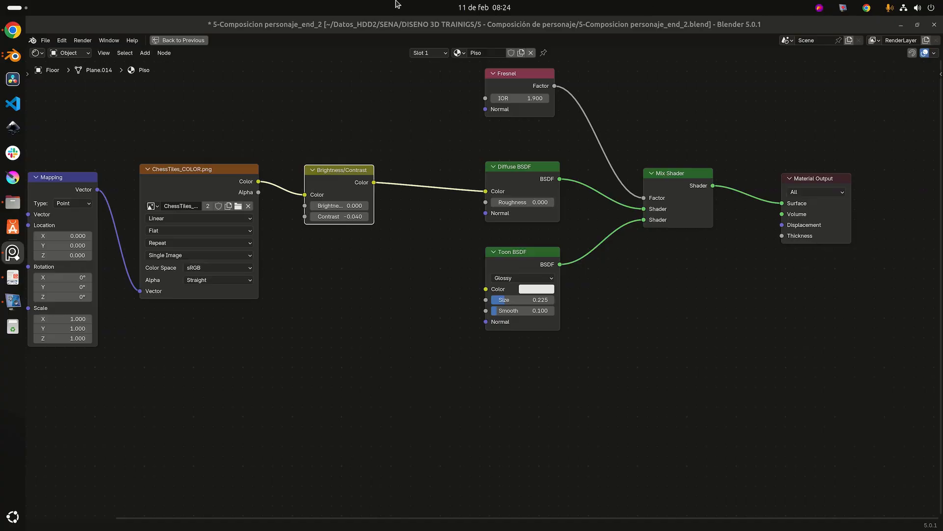
Add a Voronoi Texture node in the empty space below the Brightness/Contrast node.
{"action": "middle_click_drag", "start_coordinate": [701, 355], "coordinate": [661, 337]}
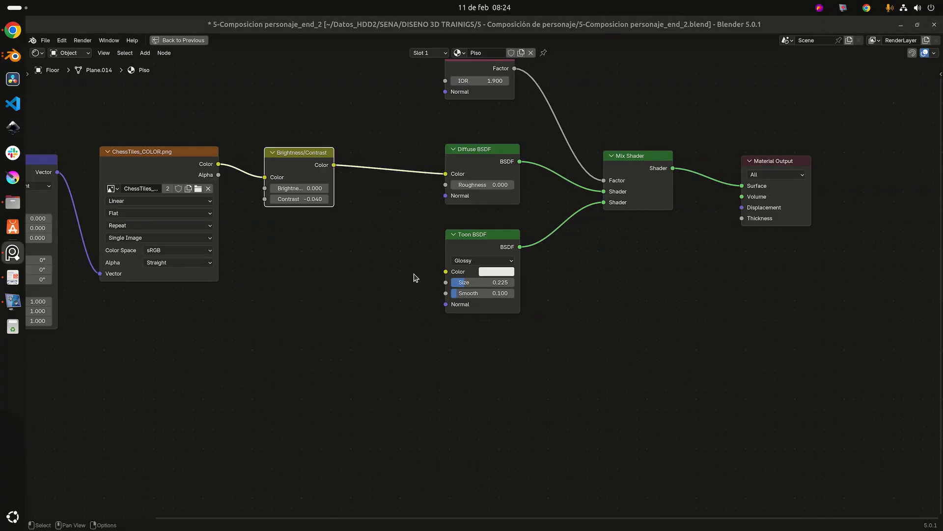
{"action": "middle_click_drag", "start_coordinate": [374, 282], "coordinate": [530, 253]}
{"action": "left_click", "coordinate": [438, 292]}
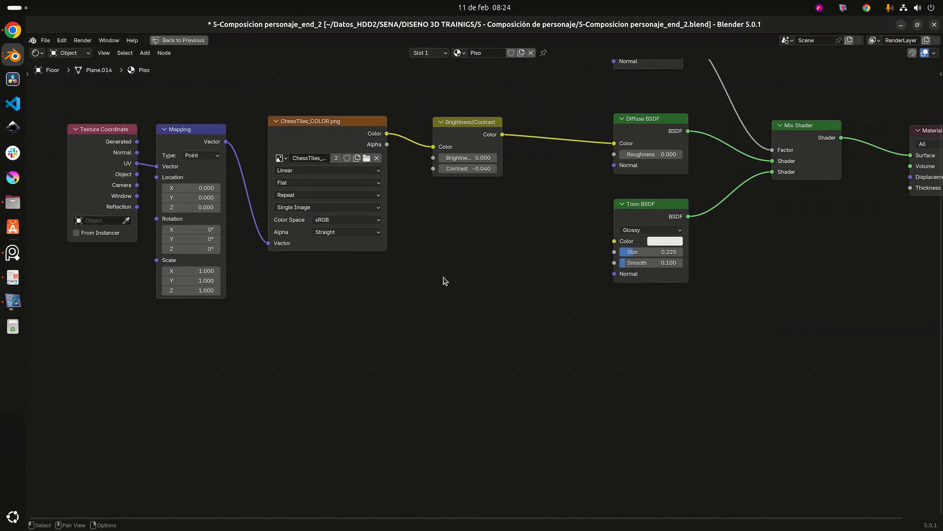
{"action": "scroll", "coordinate": [446, 275], "scroll_direction": "up", "scroll_amount": 2}
{"action": "middle_click_drag", "start_coordinate": [449, 269], "coordinate": [503, 267]}
{"action": "key", "text": "shift+a"}
{"action": "left_click", "coordinate": [504, 265]}
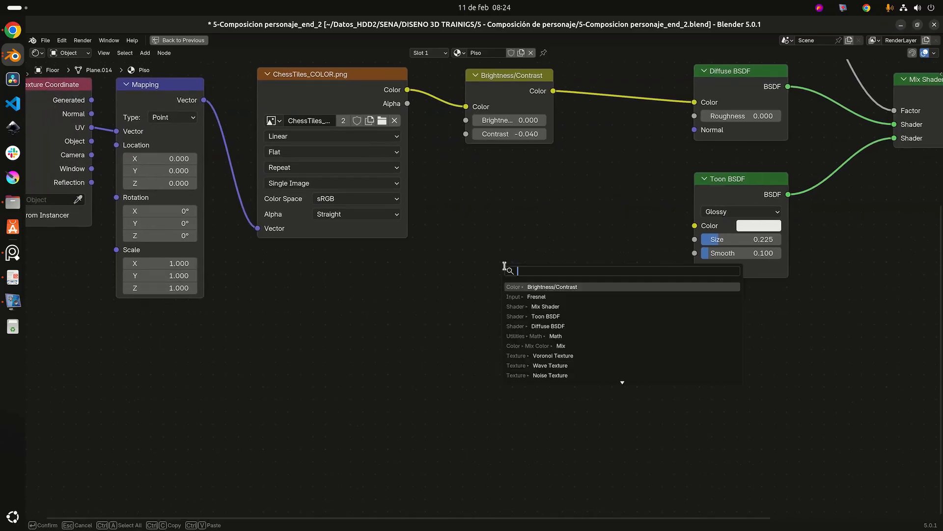
{"action": "type", "text": "voro"}
{"action": "key", "text": "Return"}
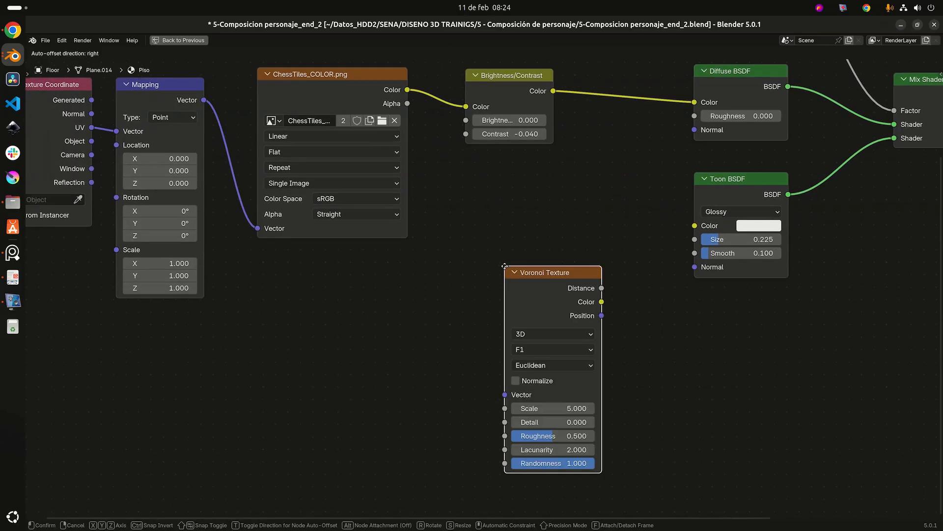
{"action": "left_click", "coordinate": [398, 227]}
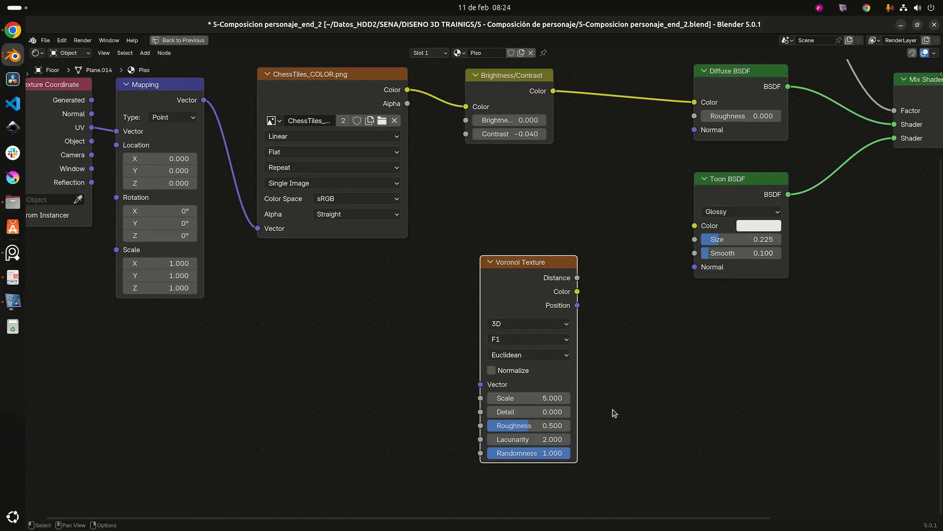
Set the Voronoi Texture's Scale to 750 and shift the node away from the Toon BSDF to leave room between them.
{"action": "middle_click_drag", "start_coordinate": [596, 401], "coordinate": [579, 351]}
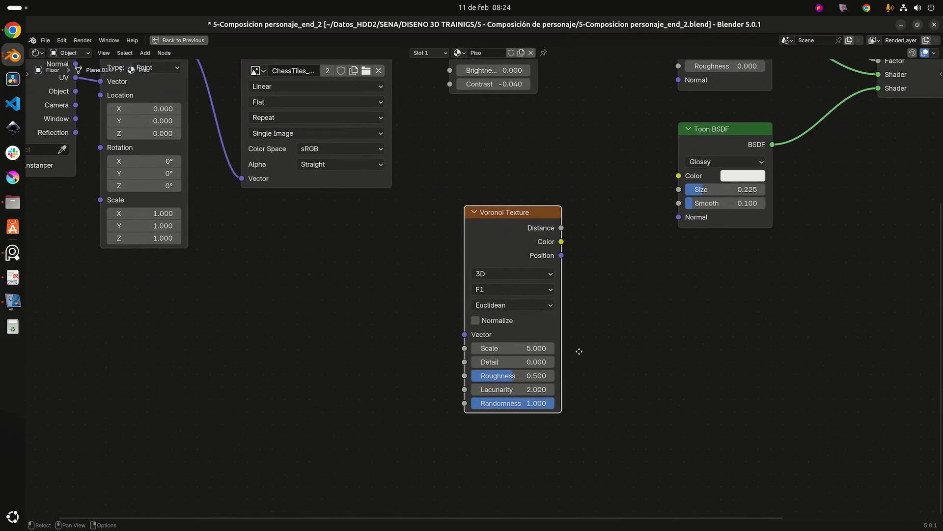
{"action": "left_click", "coordinate": [514, 347]}
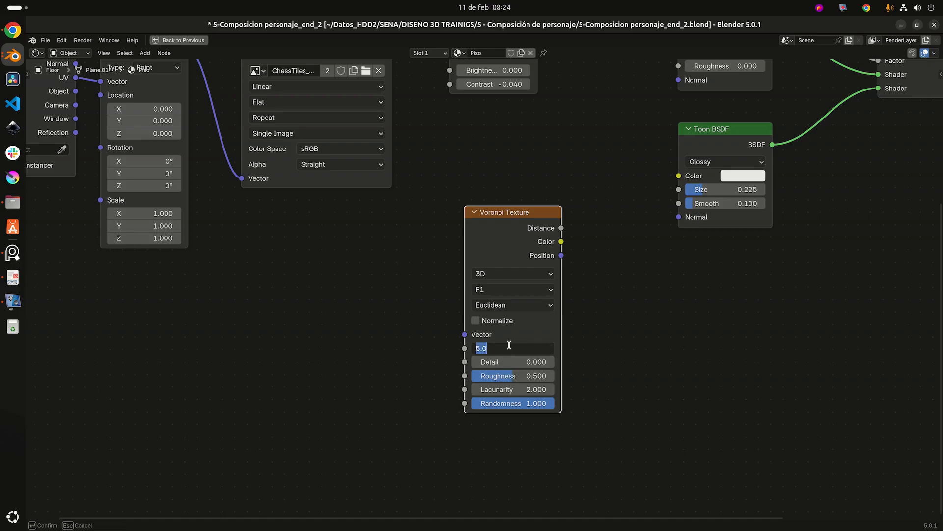
{"action": "type", "text": "75"}
{"action": "key", "text": "Return"}
{"action": "key", "text": "Home"}
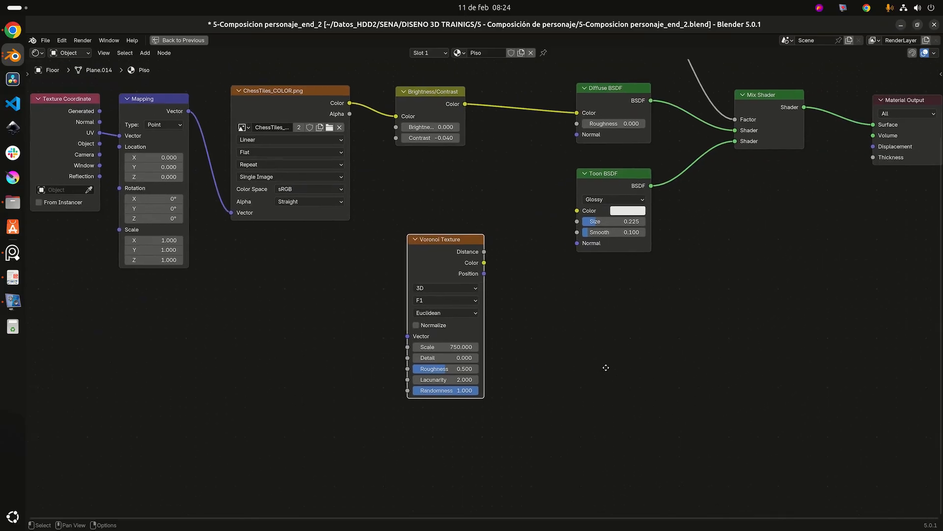
{"action": "left_click_drag", "start_coordinate": [459, 253], "coordinate": [424, 260]}
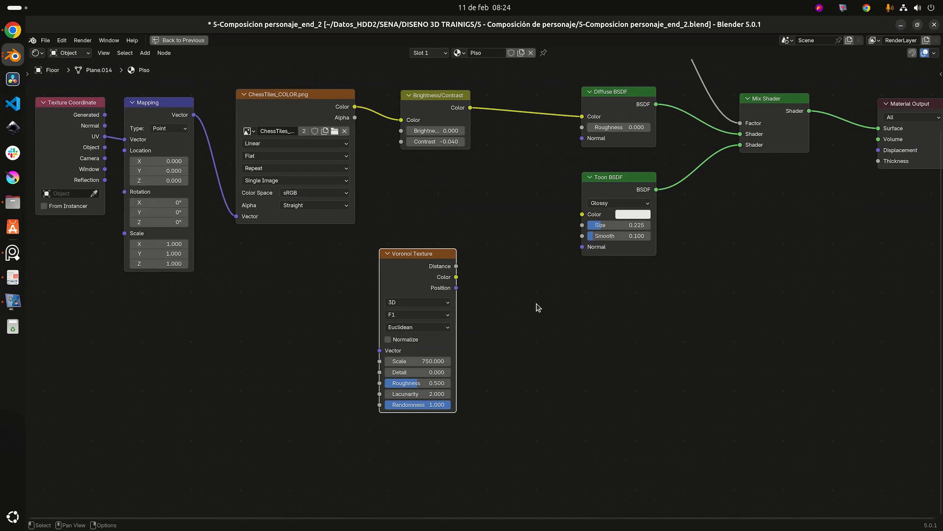
Add a color Mix node beside the Voronoi Texture and connect the Voronoi's Color output to the Mix's A input.
{"action": "left_click", "coordinate": [538, 307]}
{"action": "key", "text": "shift+a"}
{"action": "left_click", "coordinate": [537, 305]}
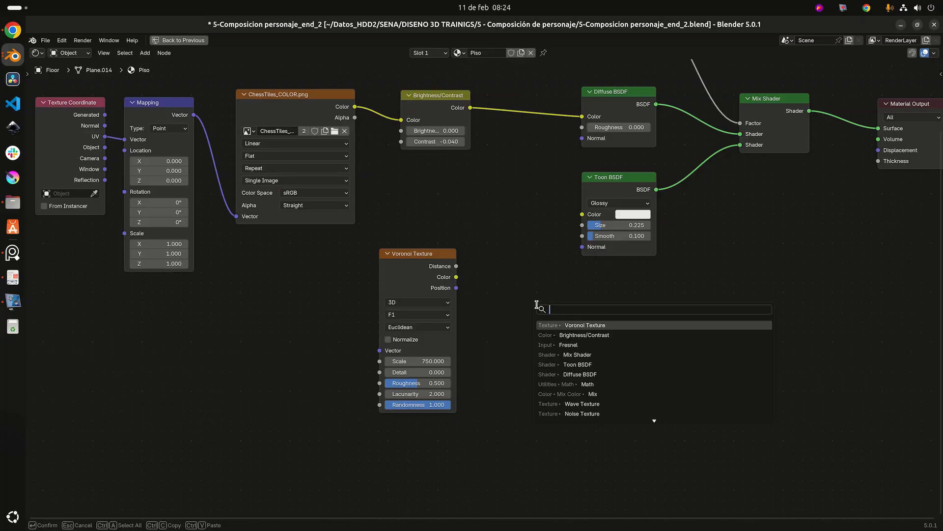
{"action": "type", "text": "mix"}
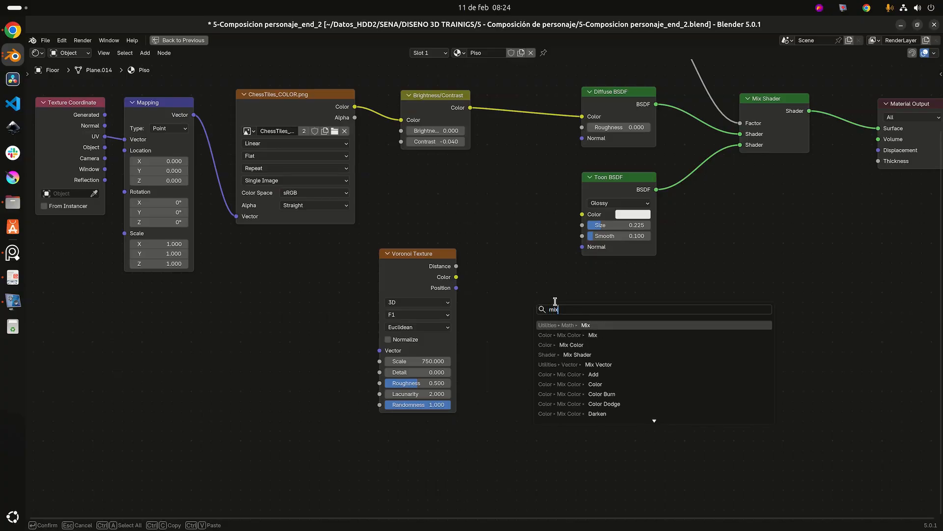
{"action": "key", "text": "Down"}
{"action": "key", "text": "Return"}
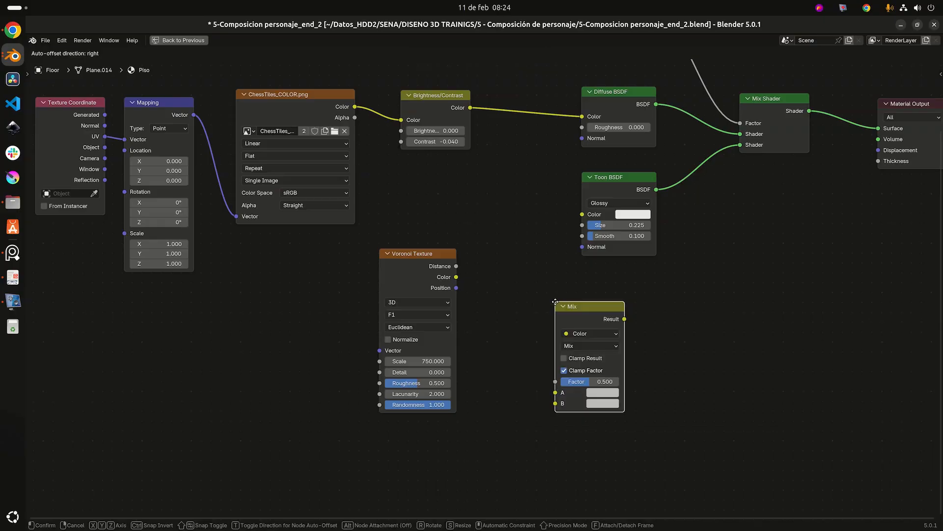
{"action": "left_click", "coordinate": [516, 263]}
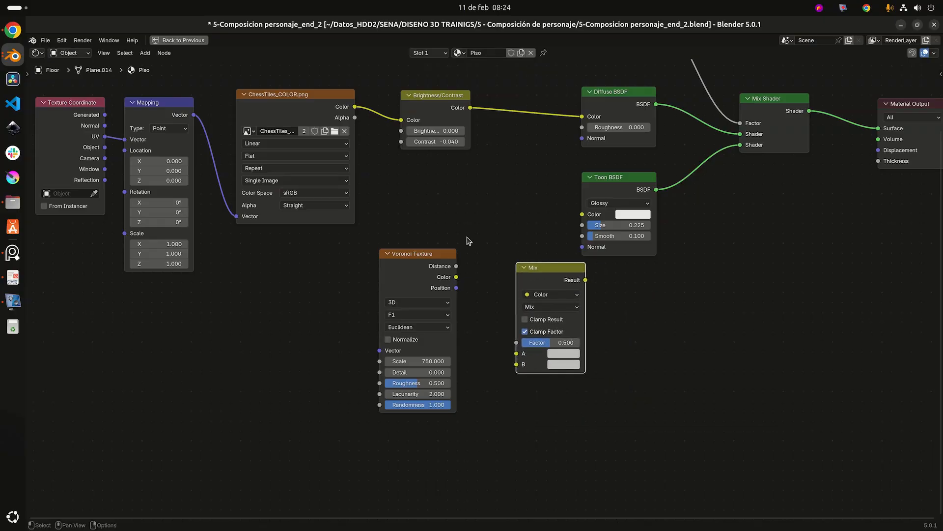
{"action": "left_click_drag", "start_coordinate": [457, 279], "coordinate": [524, 355]}
Set the Mix node's B color to a grey with red, green and blue at 0.7.
{"action": "scroll", "coordinate": [611, 399], "scroll_direction": "up", "scroll_amount": 5}
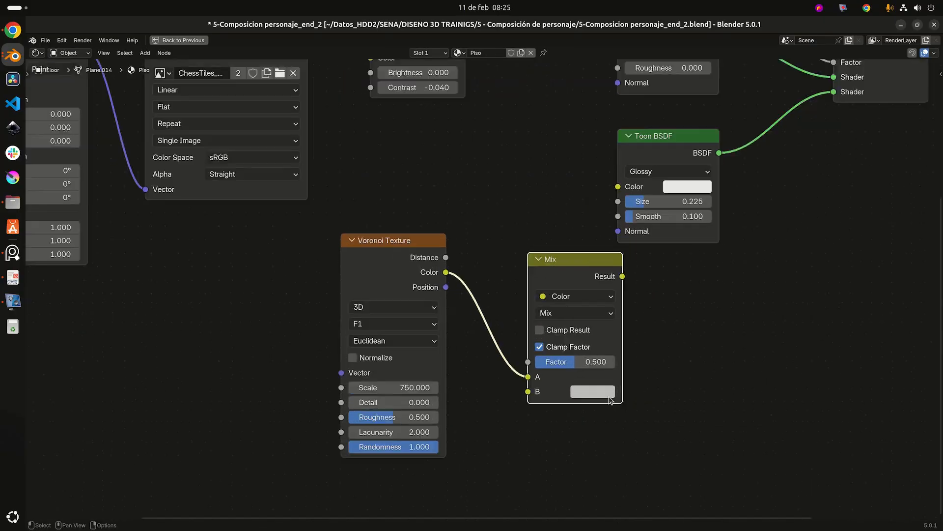
{"action": "middle_click_drag", "start_coordinate": [625, 374], "coordinate": [497, 339]}
{"action": "left_click_drag", "start_coordinate": [463, 237], "coordinate": [432, 218]}
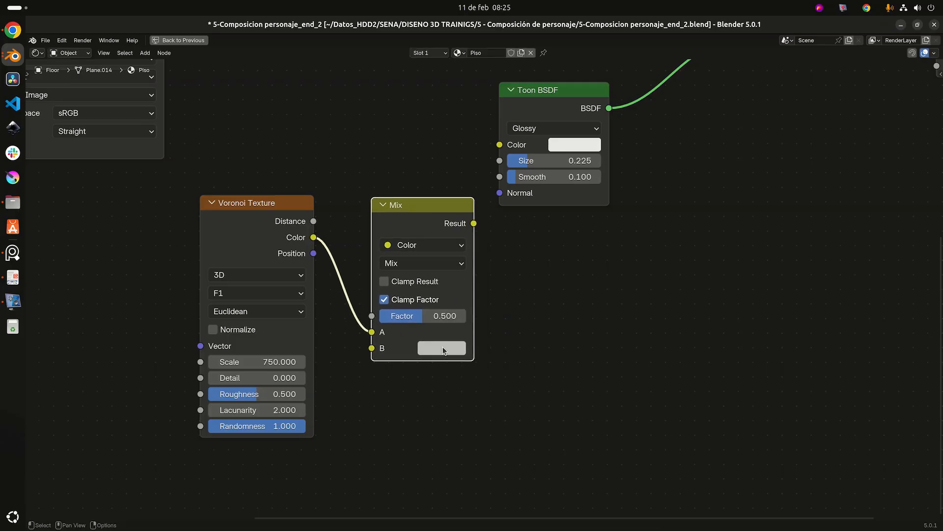
{"action": "left_click", "coordinate": [444, 347]}
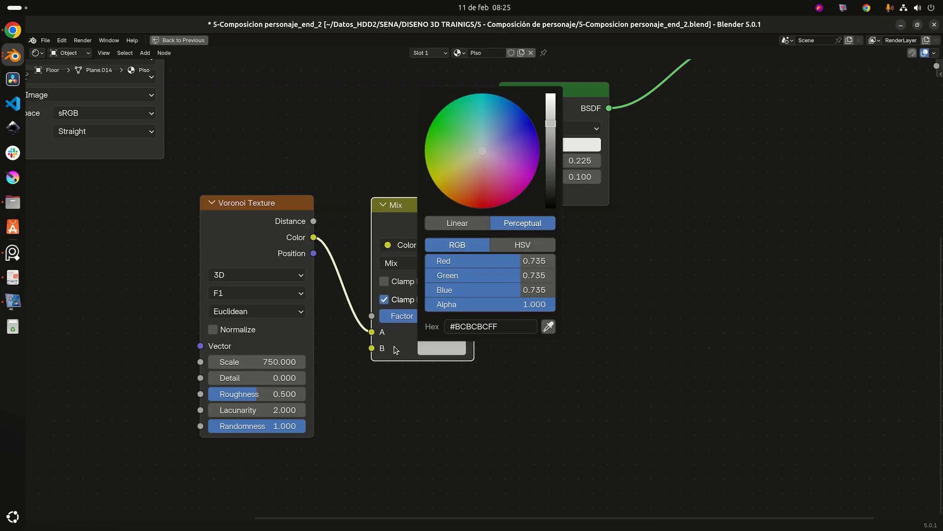
{"action": "left_click_drag", "start_coordinate": [539, 264], "coordinate": [564, 266]}
{"action": "type", "text": "0.7"}
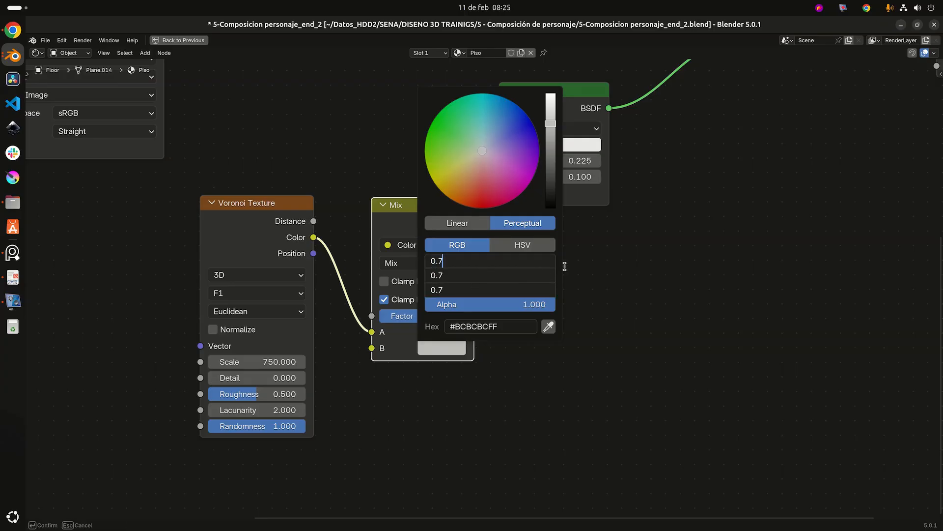
{"action": "key", "text": "Return"}
{"action": "scroll", "coordinate": [664, 223], "scroll_direction": "down", "scroll_amount": 4}
{"action": "key", "text": "Home"}
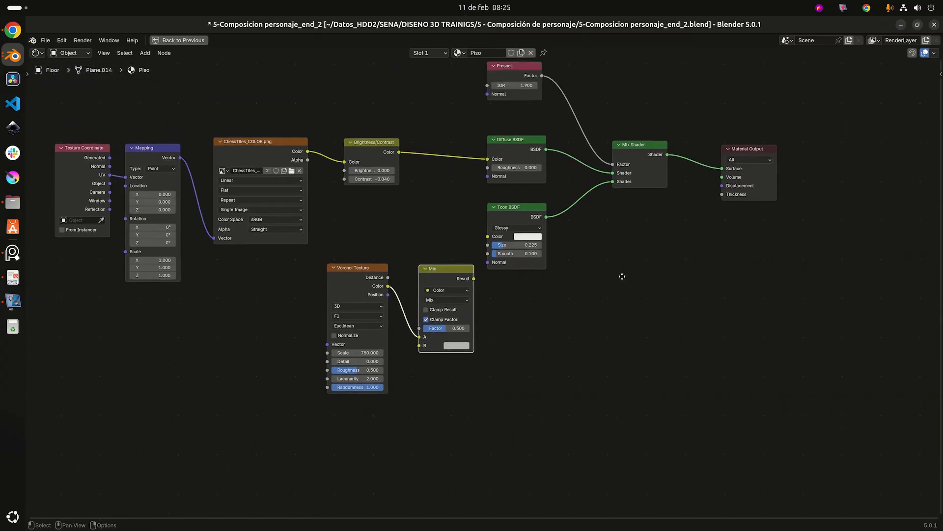
Connect the Mix node's Result to the Toon BSDF's Color input, and move the Toon BSDF to make room for the link.
{"action": "left_click_drag", "start_coordinate": [561, 230], "coordinate": [572, 229]}
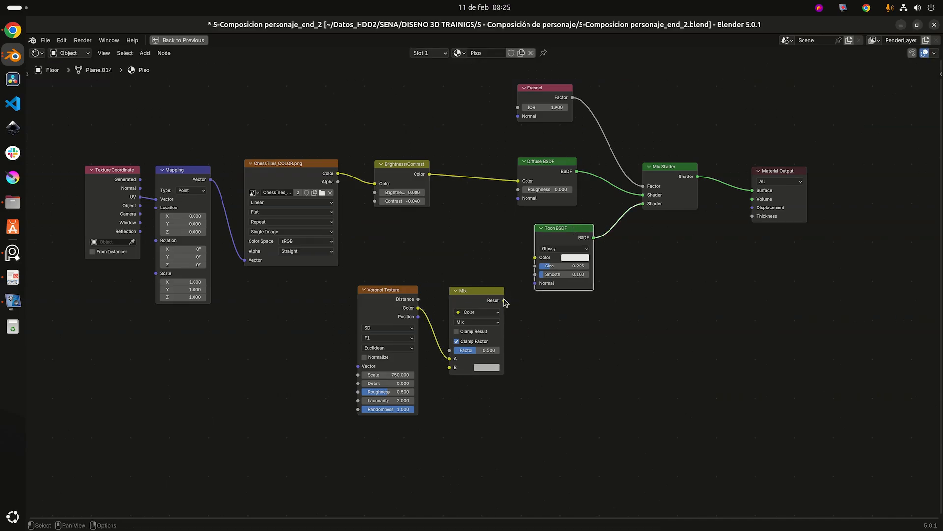
{"action": "scroll", "coordinate": [506, 303], "scroll_direction": "up", "scroll_amount": 3}
{"action": "left_click_drag", "start_coordinate": [465, 288], "coordinate": [507, 228]}
{"action": "left_click_drag", "start_coordinate": [539, 191], "coordinate": [552, 178]}
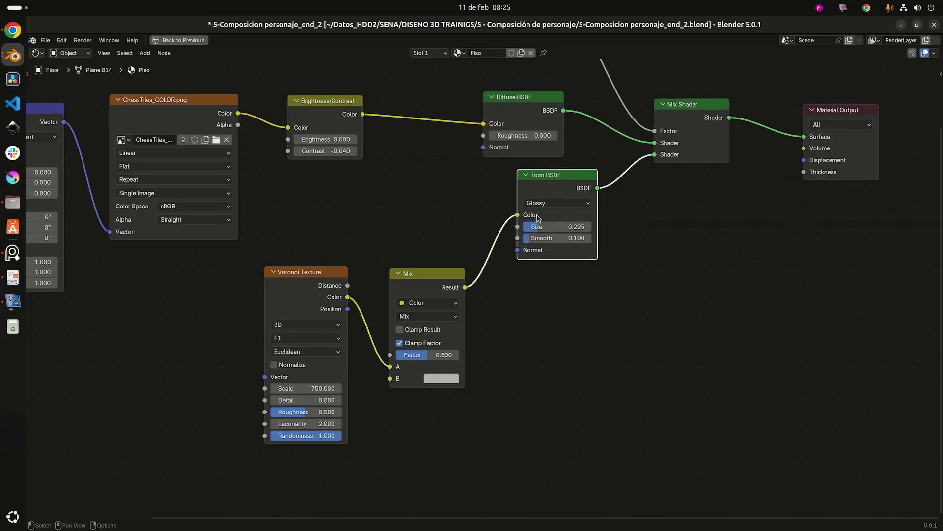
Set the Mix node's Factor to 0.35.
{"action": "scroll", "coordinate": [490, 324], "scroll_direction": "up", "scroll_amount": 2}
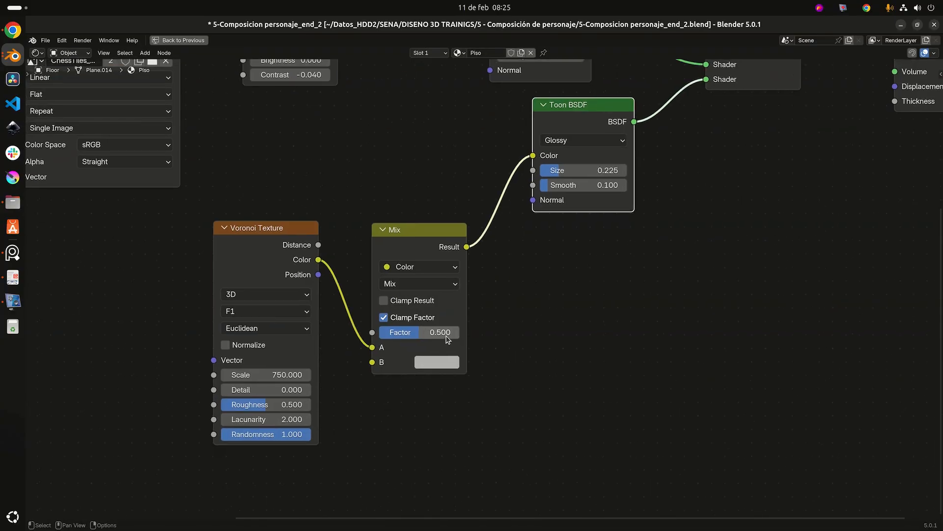
{"action": "left_click", "coordinate": [441, 333]}
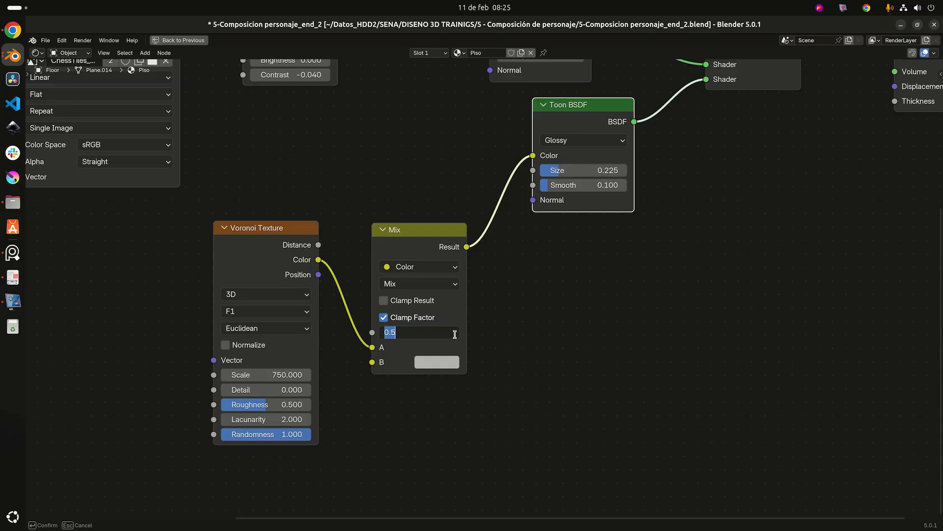
{"action": "type", "text": "0"}
{"action": "key", "text": "Return"}
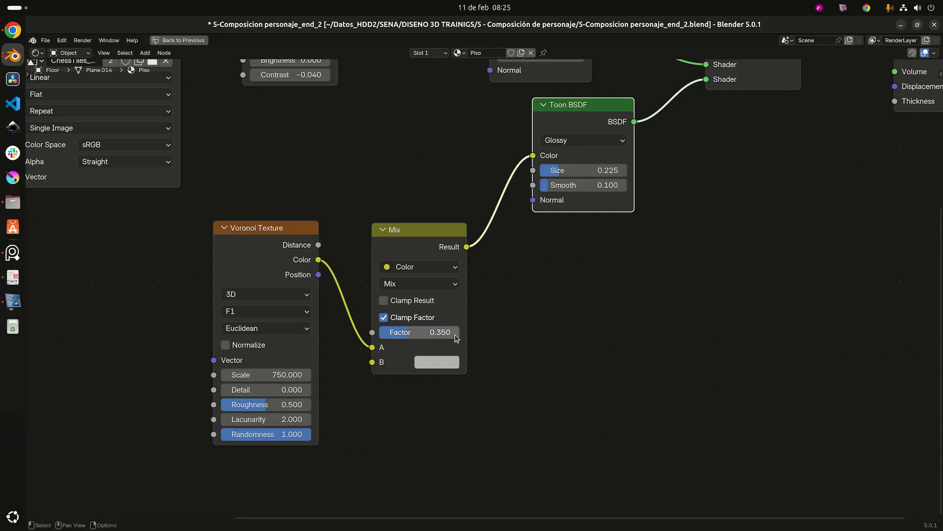
Shift the Toon BSDF node slightly so it sits closer beneath the Diffuse BSDF node.
{"action": "scroll", "coordinate": [514, 246], "scroll_direction": "down", "scroll_amount": 2}
{"action": "middle_click_drag", "start_coordinate": [512, 246], "coordinate": [598, 305]}
{"action": "scroll", "coordinate": [570, 300], "scroll_direction": "down", "scroll_amount": 4}
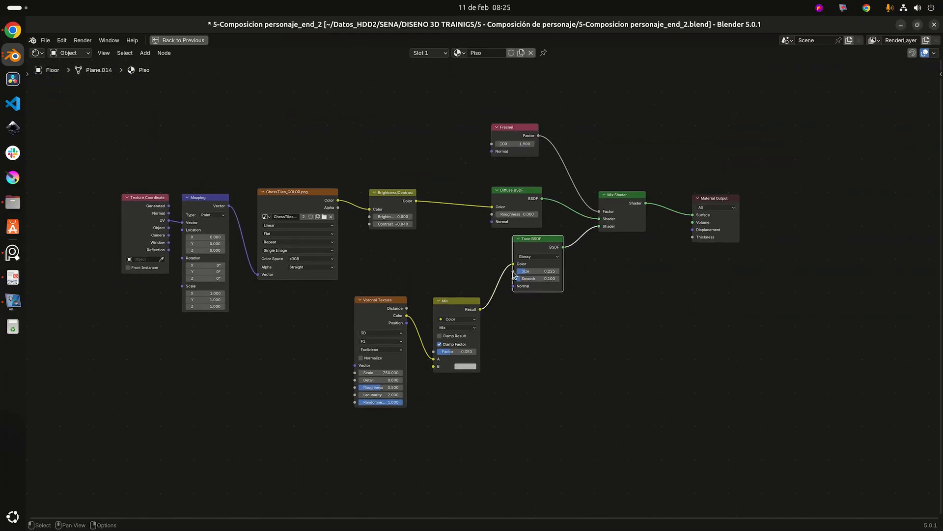
{"action": "middle_click_drag", "start_coordinate": [538, 218], "coordinate": [487, 220]}
{"action": "mouse_move", "coordinate": [501, 253]}
{"action": "left_mouse_down"}
{"action": "mouse_move", "coordinate": [482, 255]}
{"action": "mouse_move", "coordinate": [493, 255]}
{"action": "left_mouse_up"}
{"action": "middle_click_drag", "start_coordinate": [520, 276], "coordinate": [533, 262]}
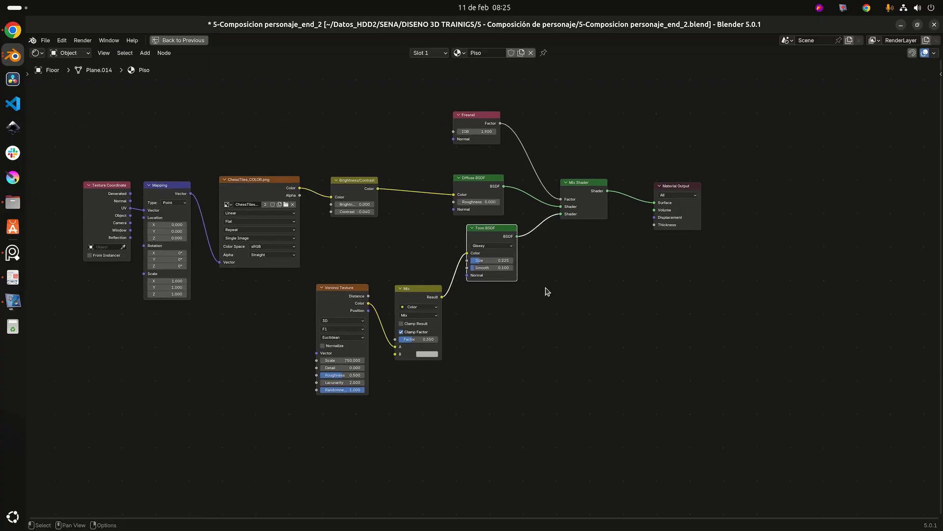
{"action": "key", "text": "alt+Tab"}
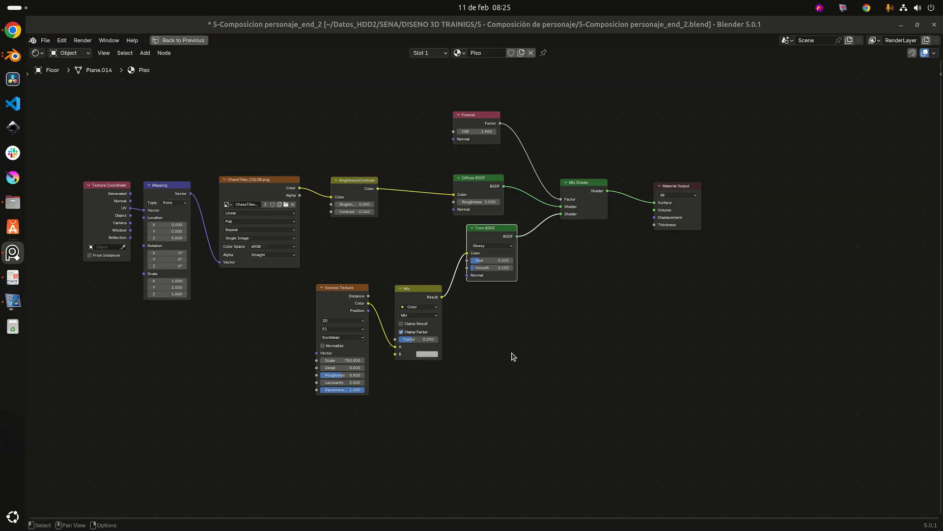
{"action": "scroll", "coordinate": [511, 352], "scroll_direction": "up", "scroll_amount": 7}
{"action": "middle_click_drag", "start_coordinate": [494, 341], "coordinate": [465, 321]}
{"action": "scroll", "coordinate": [450, 326], "scroll_direction": "down", "scroll_amount": 4}
{"action": "scroll", "coordinate": [465, 320], "scroll_direction": "down", "scroll_amount": 1}
{"action": "mouse_move", "coordinate": [558, 300]}
{"action": "middle_mouse_down"}
{"action": "mouse_move", "coordinate": [564, 292]}
{"action": "mouse_move", "coordinate": [548, 283]}
{"action": "mouse_move", "coordinate": [560, 308]}
{"action": "middle_mouse_up"}
{"action": "scroll", "coordinate": [521, 306], "scroll_direction": "down", "scroll_amount": 1}
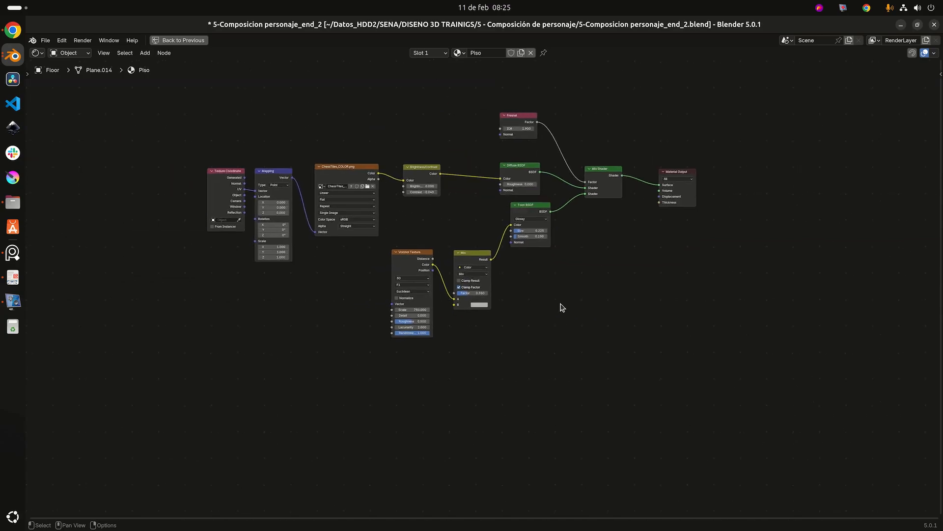
{"action": "scroll", "coordinate": [560, 308], "scroll_direction": "up", "scroll_amount": 1}
{"action": "key", "text": "shift+a"}
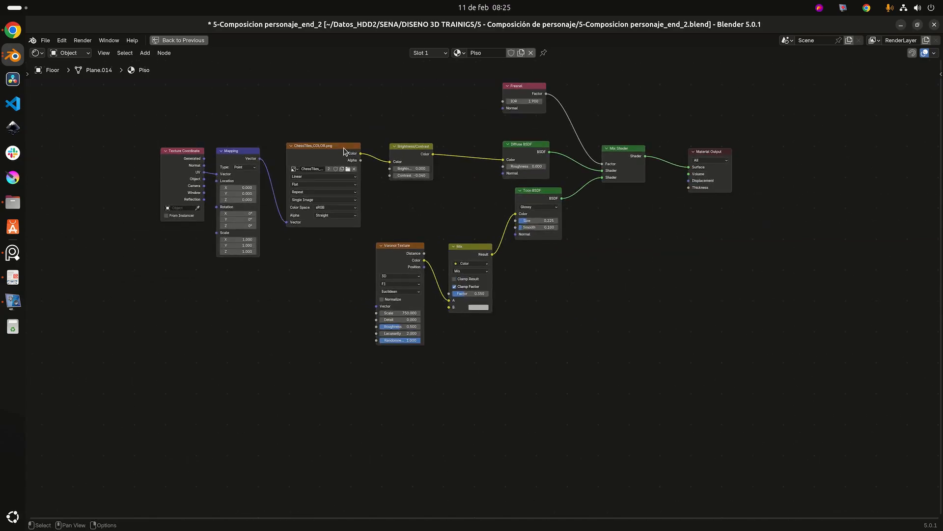
Duplicate the ChessTiles_COLOR.png texture node, place the copy below the Voronoi Texture and Mix nodes, and clear its image.
{"action": "left_click", "coordinate": [316, 148]}
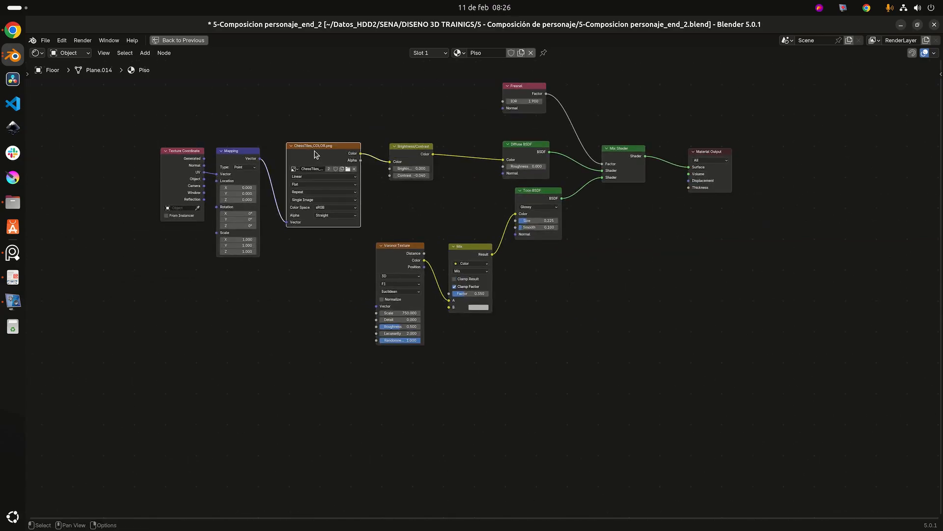
{"action": "key", "text": "shift+d"}
{"action": "left_click", "coordinate": [469, 392]}
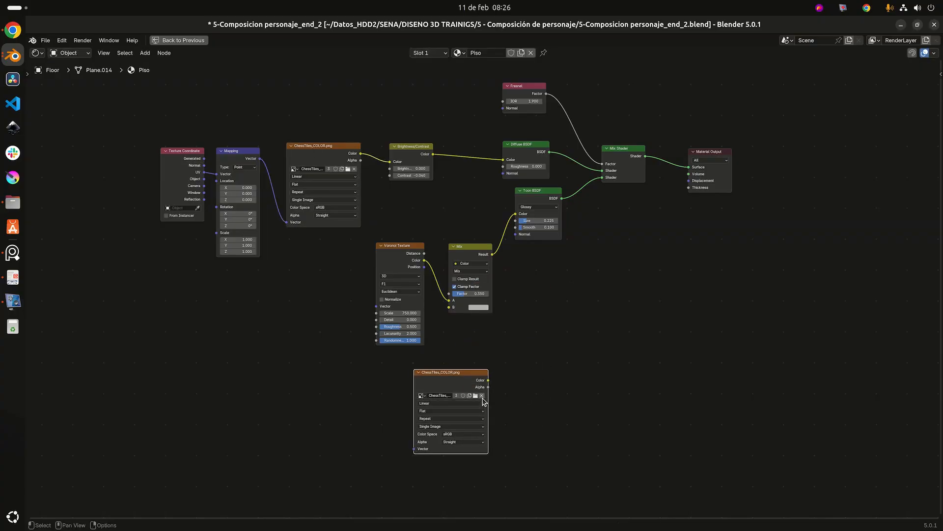
{"action": "left_click", "coordinate": [482, 395]}
{"action": "scroll", "coordinate": [545, 321], "scroll_direction": "up", "scroll_amount": 2}
{"action": "left_click_drag", "start_coordinate": [484, 345], "coordinate": [529, 381]}
{"action": "scroll", "coordinate": [587, 384], "scroll_direction": "down", "scroll_amount": 4}
{"action": "middle_click_drag", "start_coordinate": [571, 375], "coordinate": [579, 357]}
{"action": "scroll", "coordinate": [577, 358], "scroll_direction": "up", "scroll_amount": 2}
{"action": "scroll", "coordinate": [344, 268], "scroll_direction": "down", "scroll_amount": 3}
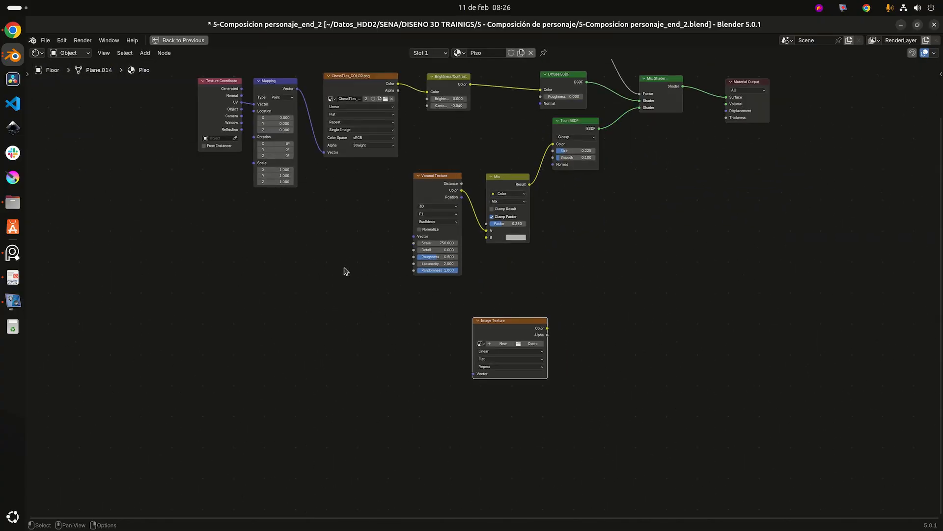
Connect the Mapping node's Vector output to the Vector input of the empty Image Texture node.
{"action": "middle_click_drag", "start_coordinate": [307, 152], "coordinate": [355, 155]}
{"action": "left_click_drag", "start_coordinate": [343, 92], "coordinate": [528, 375]}
{"action": "key", "text": "Escape"}
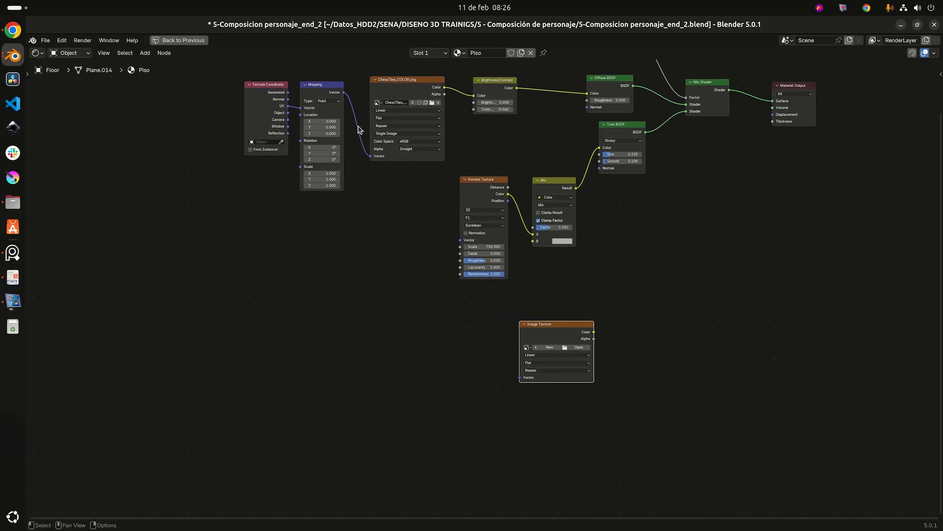
{"action": "left_click_drag", "start_coordinate": [344, 93], "coordinate": [523, 378]}
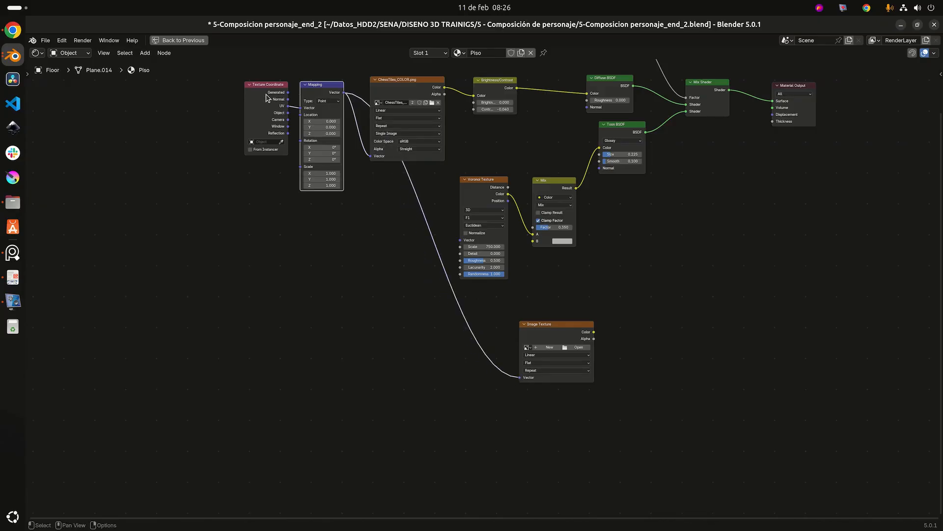
Move the empty Image Texture node up beside the Mix node, beneath the Toon BSDF node.
{"action": "scroll", "coordinate": [649, 364], "scroll_direction": "up", "scroll_amount": 3}
{"action": "middle_click_drag", "start_coordinate": [621, 311], "coordinate": [474, 344]}
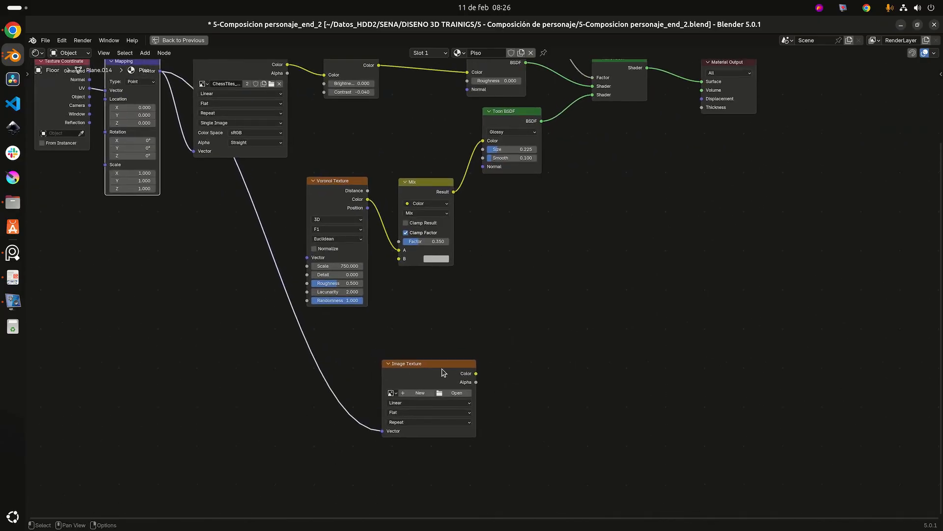
{"action": "left_click_drag", "start_coordinate": [443, 368], "coordinate": [551, 225]}
Load ChessTiles_DISP.png from the project's textures folder into the empty Image Texture node.
{"action": "scroll", "coordinate": [605, 251], "scroll_direction": "up", "scroll_amount": 4}
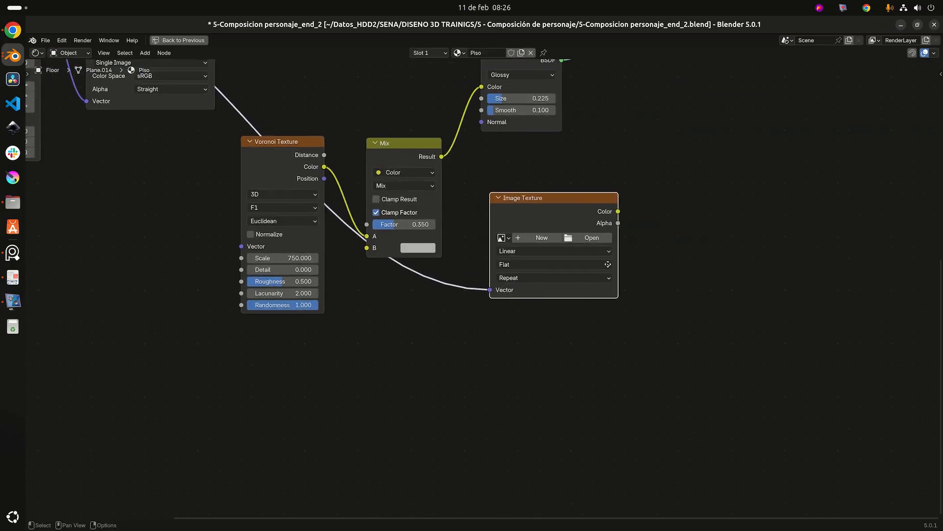
{"action": "middle_click_drag", "start_coordinate": [617, 258], "coordinate": [509, 290]}
{"action": "left_click", "coordinate": [487, 269]}
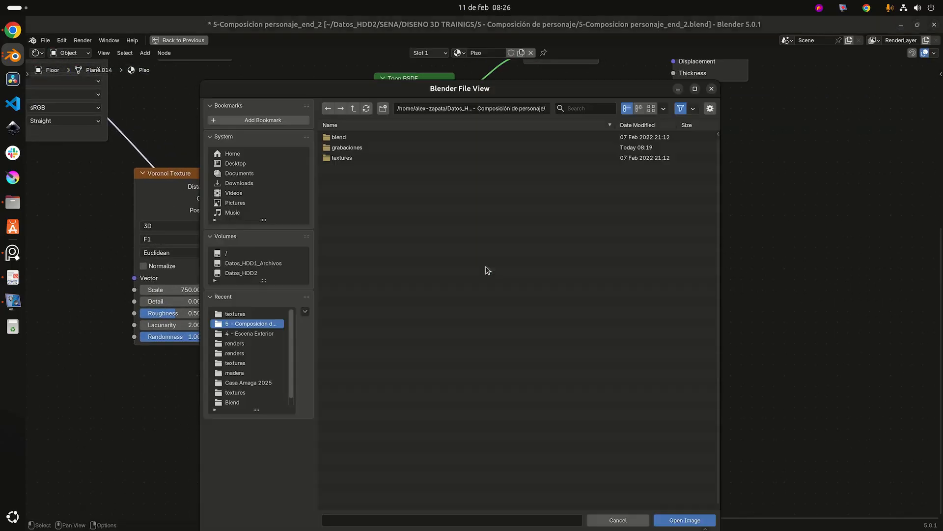
{"action": "double_click", "coordinate": [342, 158]}
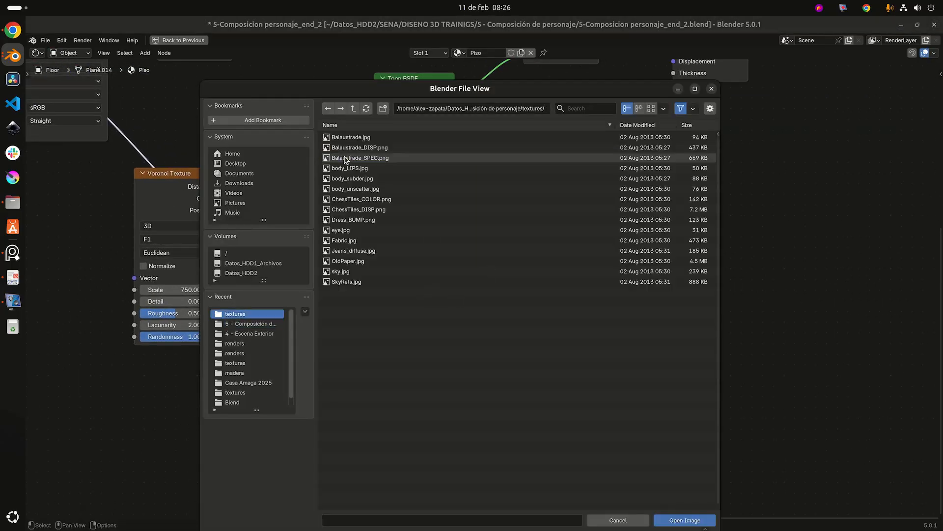
{"action": "left_click", "coordinate": [372, 211]}
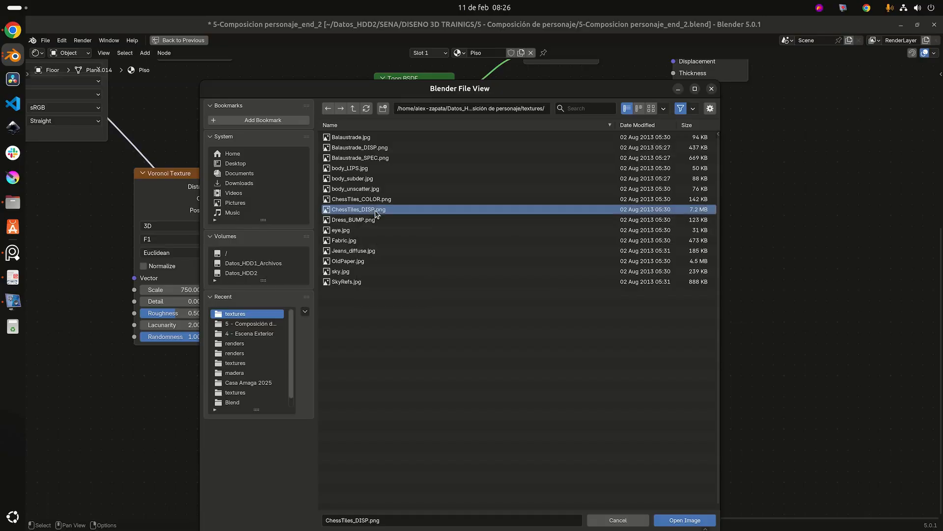
{"action": "left_click", "coordinate": [690, 519]}
Add a Math node next to the ChessTiles_DISP.png node and set its operation to Multiply.
{"action": "middle_click_drag", "start_coordinate": [676, 274], "coordinate": [626, 266]}
{"action": "scroll", "coordinate": [629, 266], "scroll_direction": "up", "scroll_amount": 1}
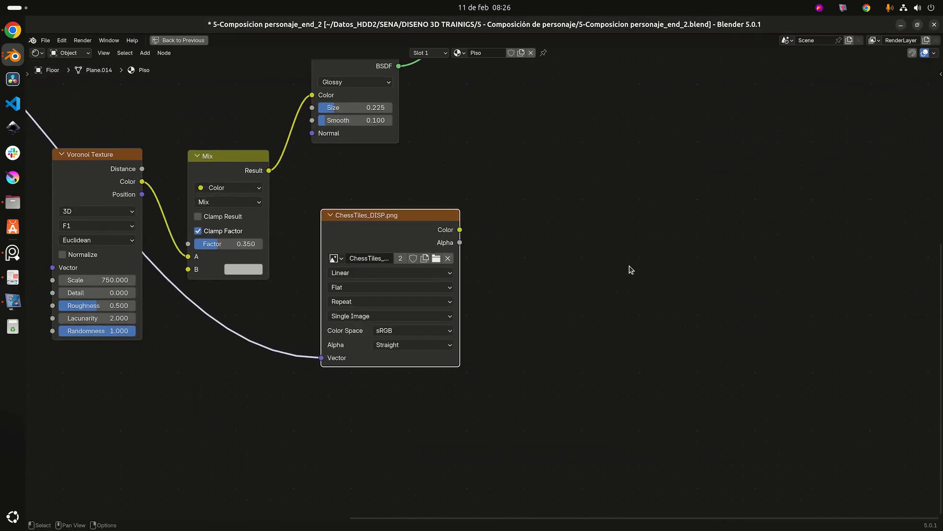
{"action": "left_click", "coordinate": [536, 251]}
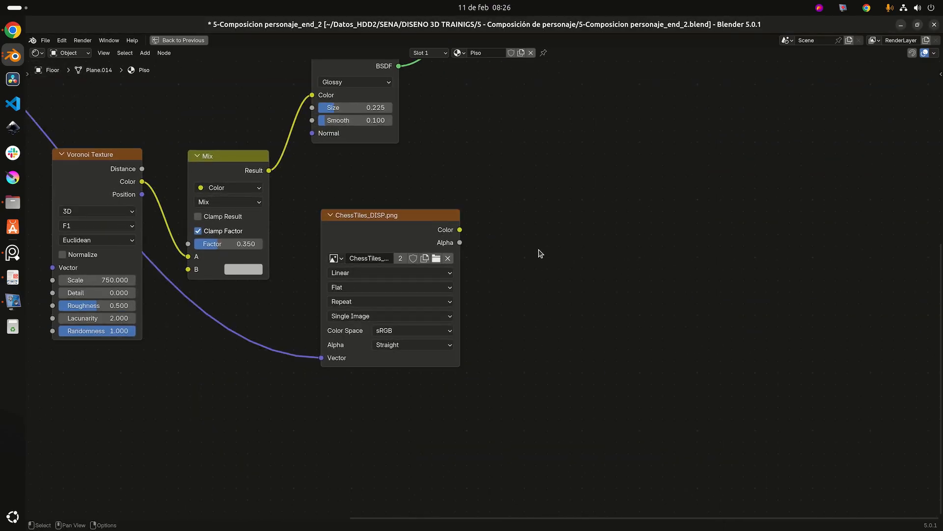
{"action": "key", "text": "shift+a"}
{"action": "left_click", "coordinate": [540, 250]}
{"action": "type", "text": "mat"}
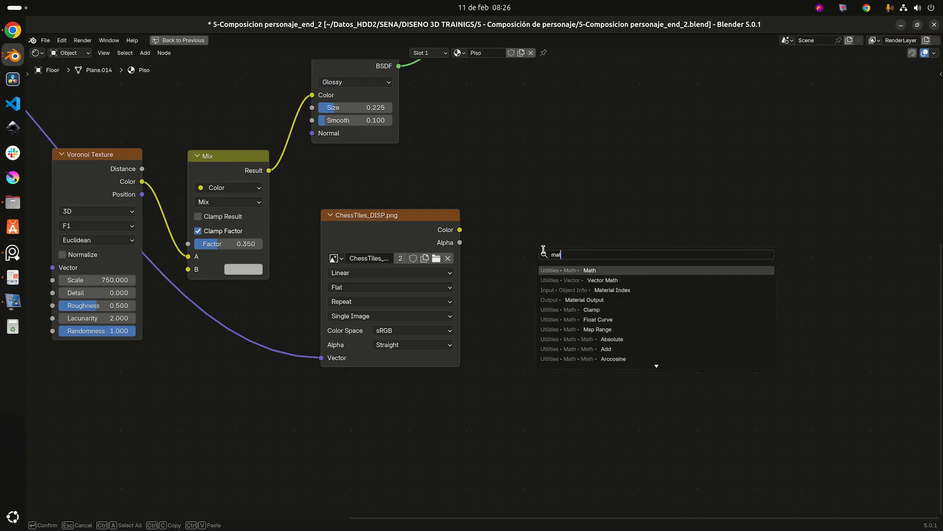
{"action": "left_click", "coordinate": [607, 271]}
{"action": "left_click", "coordinate": [558, 217]}
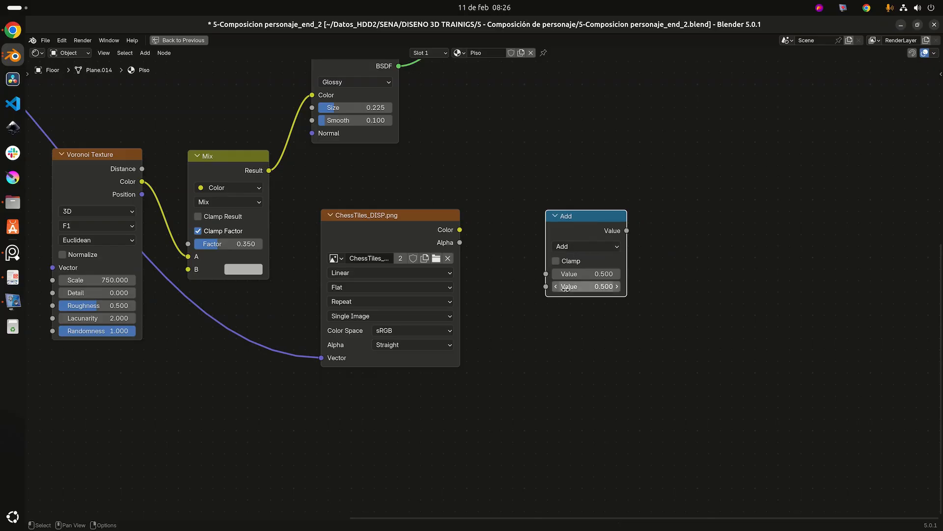
{"action": "left_click", "coordinate": [584, 248]}
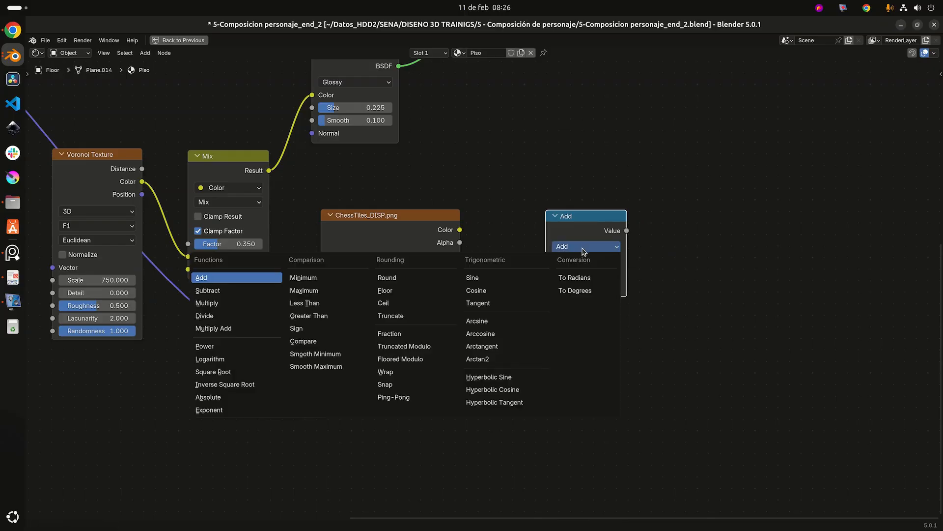
{"action": "left_click", "coordinate": [206, 304]}
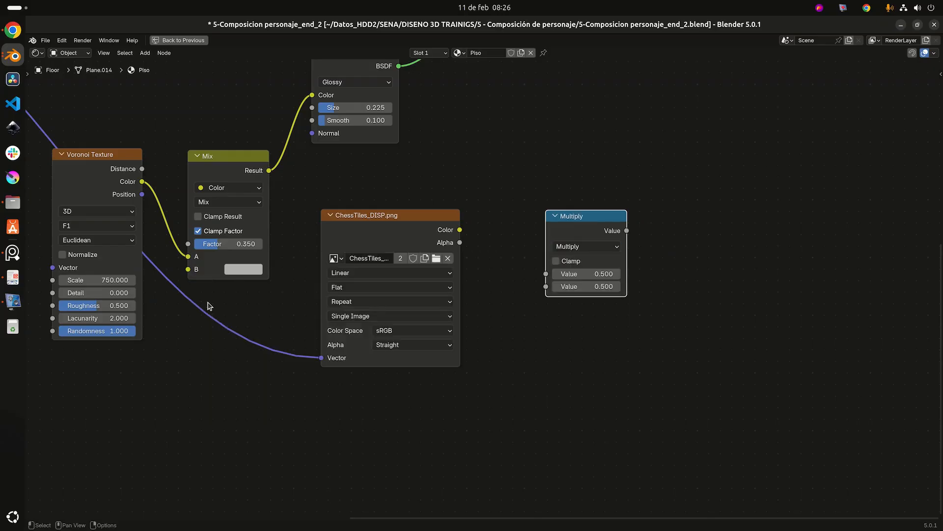
Connect the ChessTiles_DISP.png Color output to the Multiply node's first Value and set its second Value to 0.3.
{"action": "middle_click_drag", "start_coordinate": [517, 343], "coordinate": [485, 341]}
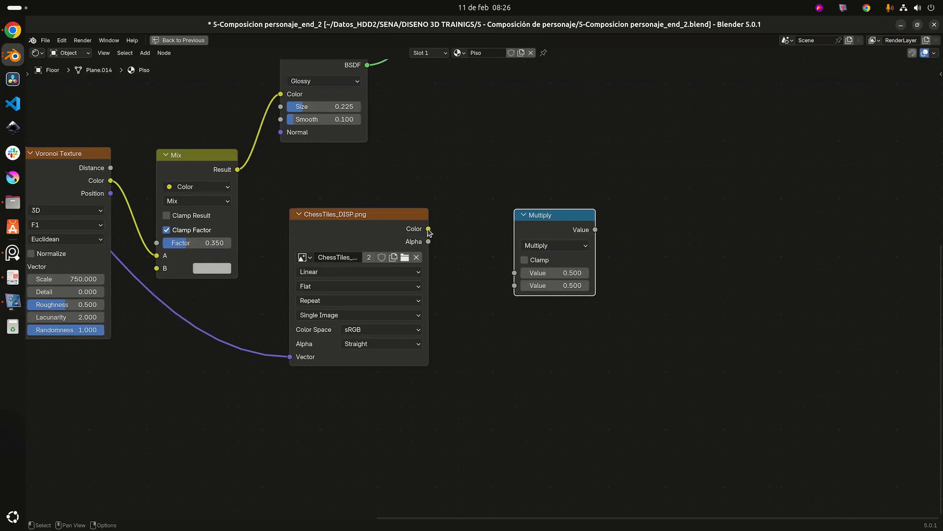
{"action": "left_click_drag", "start_coordinate": [428, 229], "coordinate": [514, 273]}
{"action": "scroll", "coordinate": [541, 347], "scroll_direction": "up", "scroll_amount": 3}
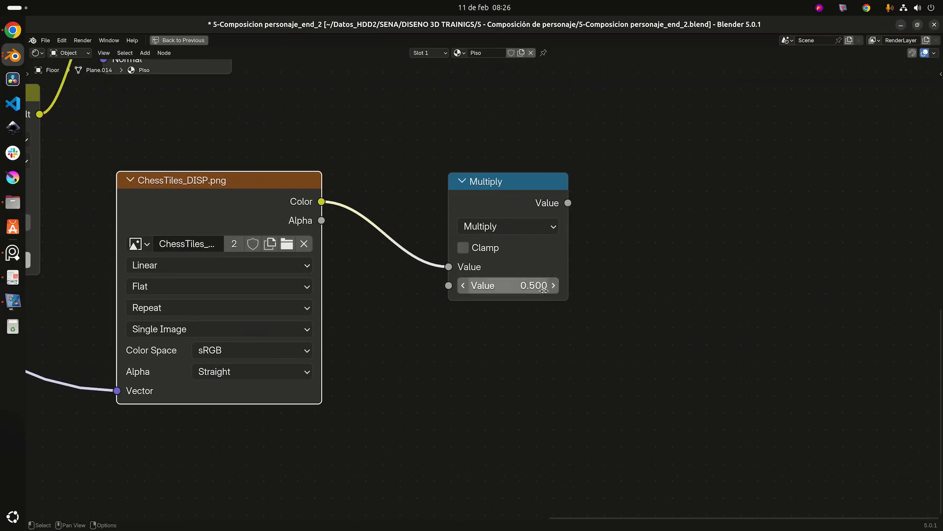
{"action": "left_click", "coordinate": [544, 290]}
{"action": "type", "text": "0"}
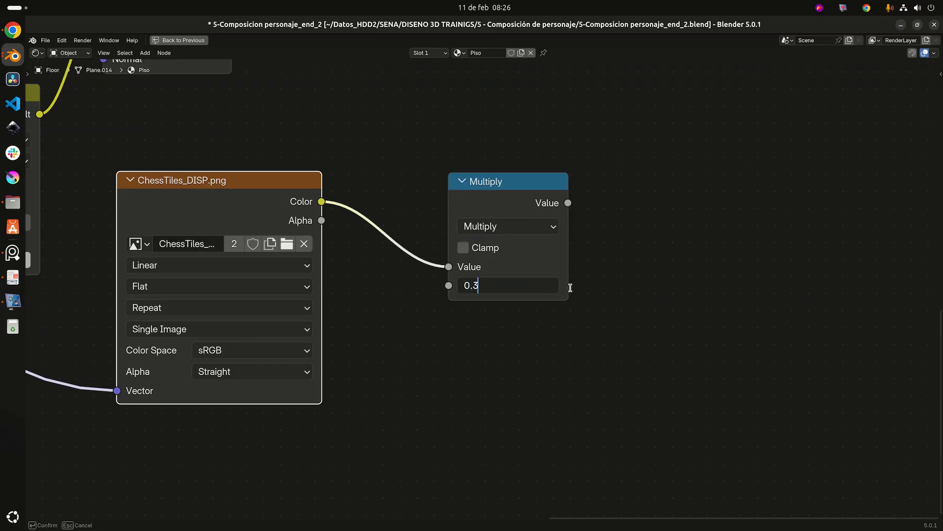
{"action": "type", "text": ".3"}
{"action": "key", "text": "Return"}
{"action": "scroll", "coordinate": [639, 229], "scroll_direction": "down", "scroll_amount": 1}
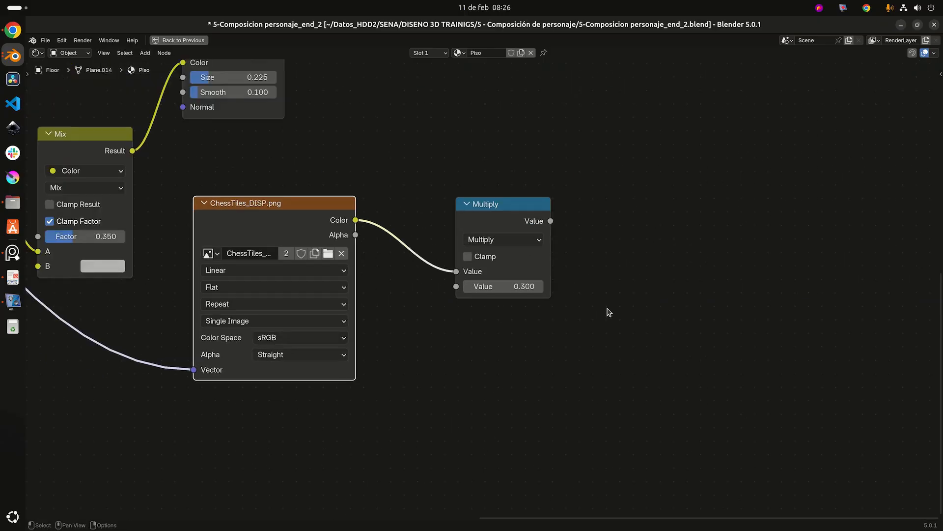
Move the Material Output node farther from the Mix Shader and connect the Multiply node's Value to its Displacement input.
{"action": "scroll", "coordinate": [609, 312], "scroll_direction": "down", "scroll_amount": 3}
{"action": "middle_click_drag", "start_coordinate": [594, 234], "coordinate": [564, 294]}
{"action": "left_click_drag", "start_coordinate": [532, 139], "coordinate": [618, 132]}
{"action": "scroll", "coordinate": [553, 278], "scroll_direction": "up", "scroll_amount": 1}
{"action": "middle_click_drag", "start_coordinate": [552, 277], "coordinate": [524, 295]}
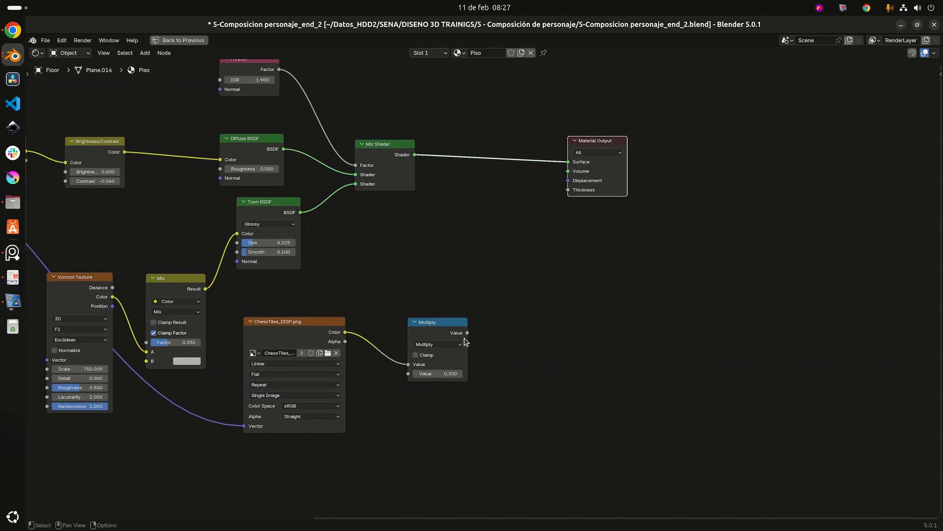
{"action": "scroll", "coordinate": [476, 327], "scroll_direction": "up", "scroll_amount": 2}
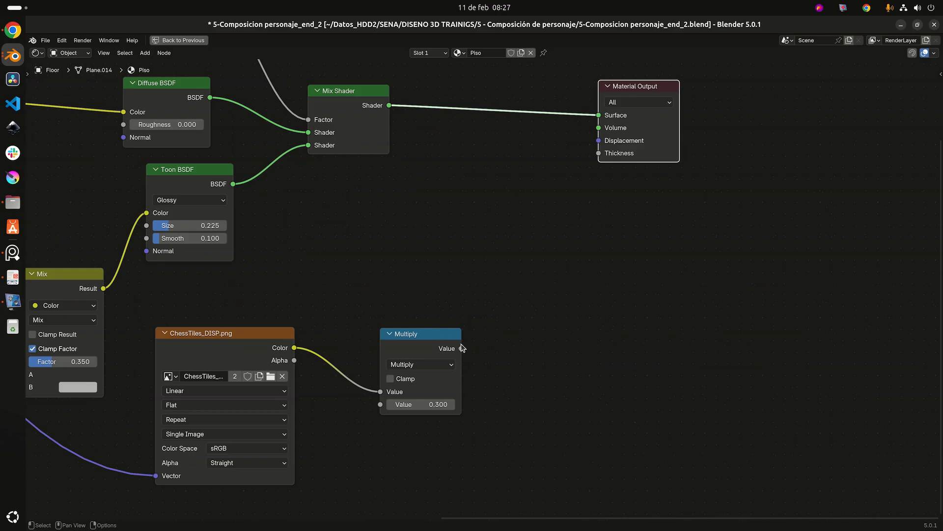
{"action": "left_click_drag", "start_coordinate": [461, 348], "coordinate": [601, 143]}
{"action": "scroll", "coordinate": [565, 275], "scroll_direction": "down", "scroll_amount": 5}
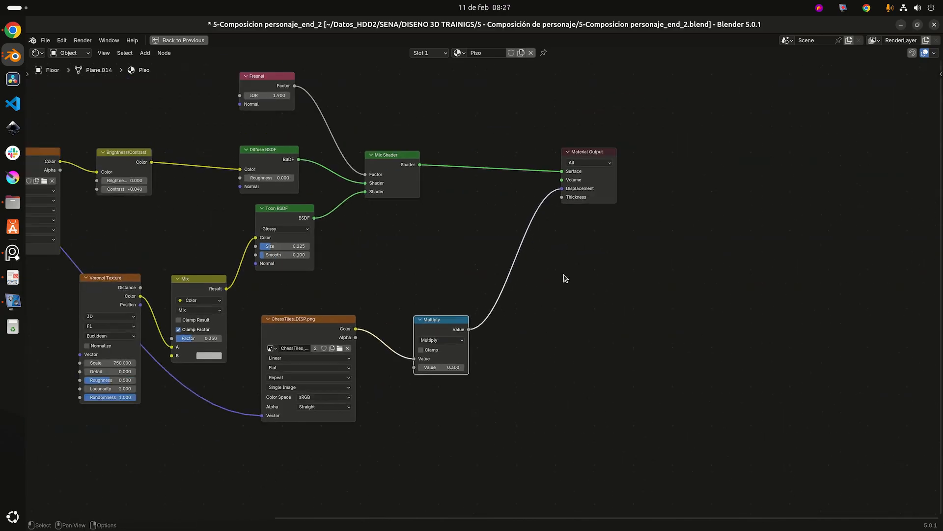
Move the Mix Shader node farther from the BSDF nodes, closer to the Material Output.
{"action": "middle_click_drag", "start_coordinate": [565, 276], "coordinate": [635, 251]}
{"action": "left_click_drag", "start_coordinate": [469, 137], "coordinate": [526, 134]}
{"action": "middle_click_drag", "start_coordinate": [496, 232], "coordinate": [621, 231]}
{"action": "scroll", "coordinate": [612, 230], "scroll_direction": "down", "scroll_amount": 3}
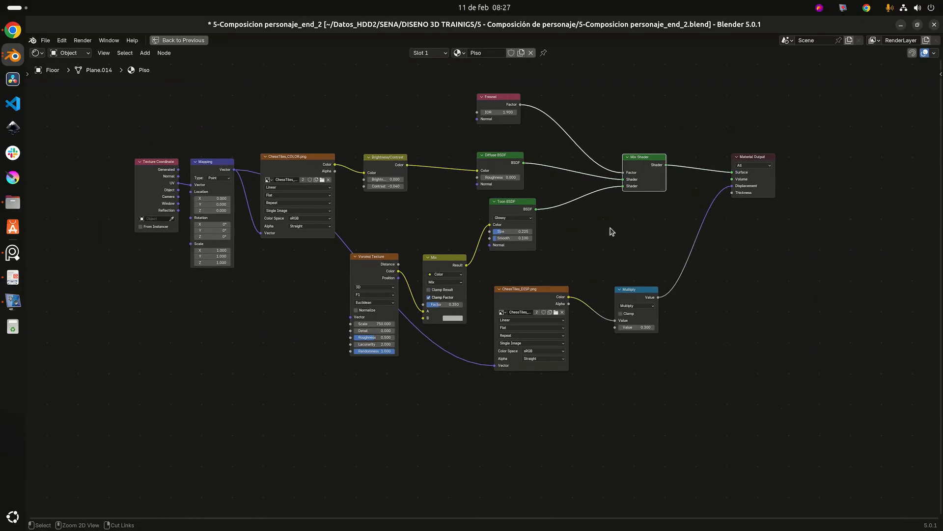
Restore the full Shading workspace layout and view the scene through the camera, framed on the character's legs and floor.
{"action": "key", "text": "ctrl+space"}
{"action": "scroll", "coordinate": [581, 206], "scroll_direction": "up", "scroll_amount": 2}
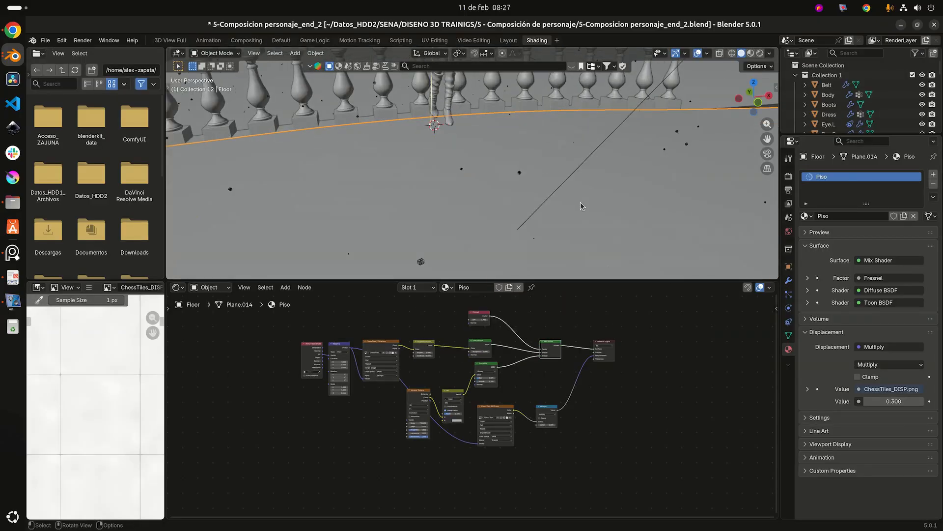
{"action": "key", "text": "KP_0"}
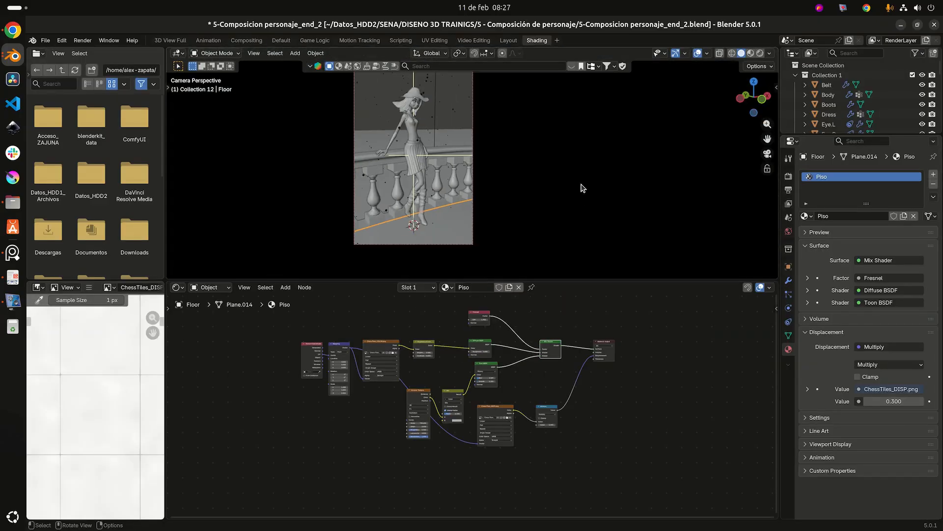
{"action": "scroll", "coordinate": [495, 206], "scroll_direction": "up", "scroll_amount": 2}
{"action": "mouse_move", "coordinate": [490, 207]}
{"action": "middle_mouse_down", "text": "shift"}
{"action": "mouse_move", "coordinate": [509, 199]}
{"action": "mouse_move", "coordinate": [527, 215]}
{"action": "middle_mouse_up", "text": "shift"}
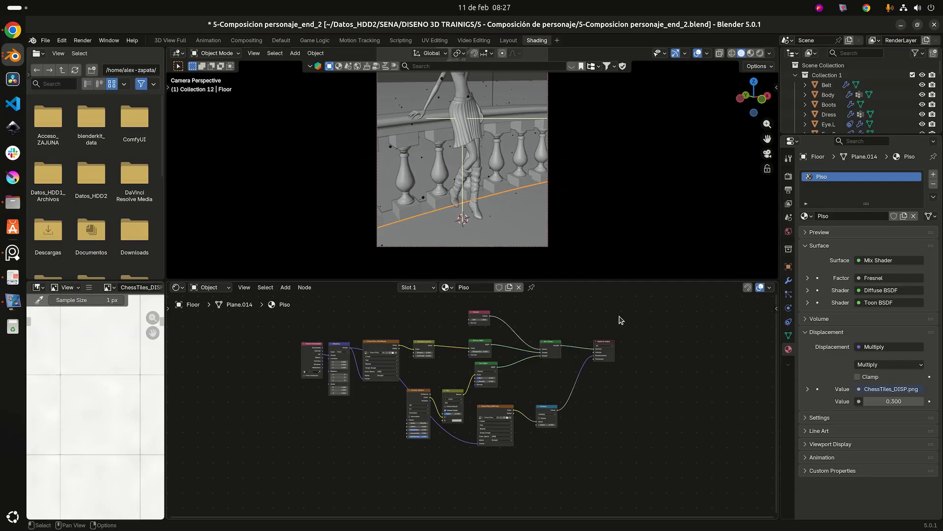
Save the file and render the camera view to examine the chess-tile floor.
{"action": "key", "text": "ctrl+s"}
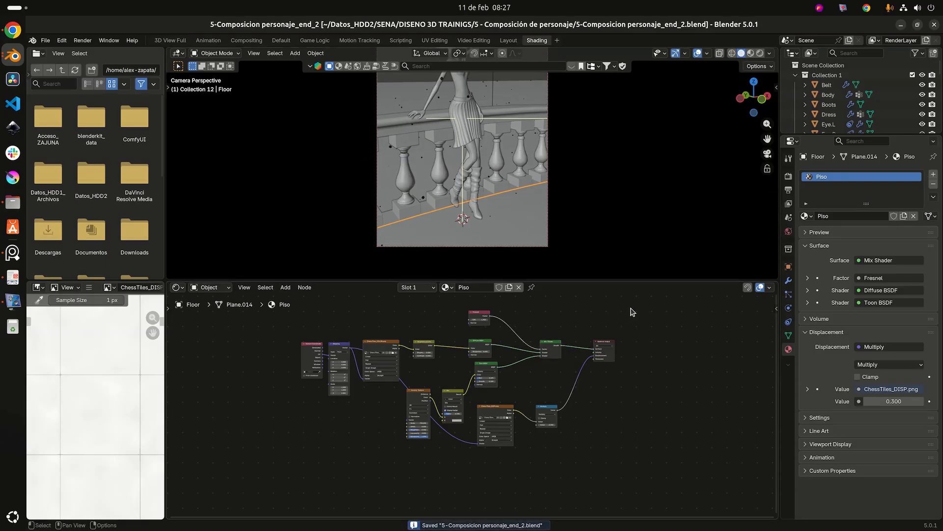
{"action": "key", "text": "F12"}
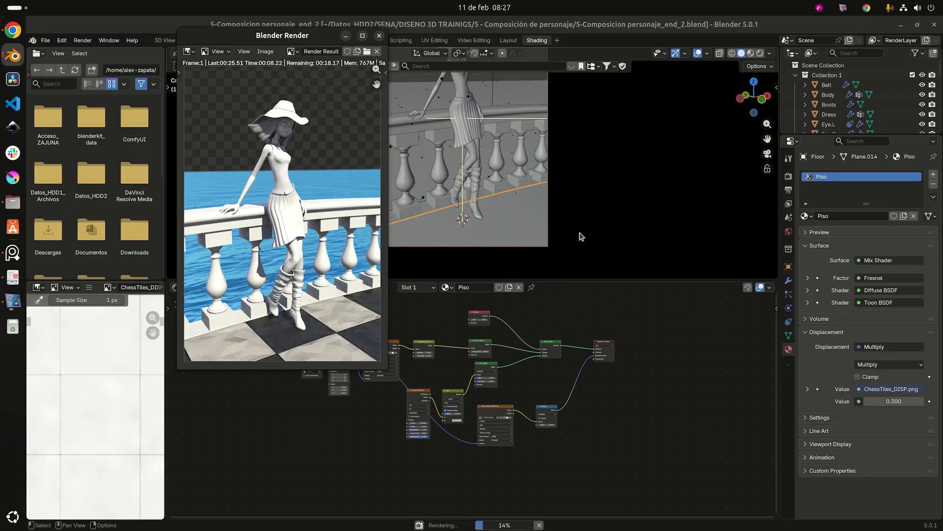
{"action": "scroll", "coordinate": [268, 280], "scroll_direction": "up", "scroll_amount": 3}
{"action": "middle_click_drag", "start_coordinate": [269, 284], "coordinate": [249, 150]}
{"action": "scroll", "coordinate": [286, 258], "scroll_direction": "down", "scroll_amount": 2}
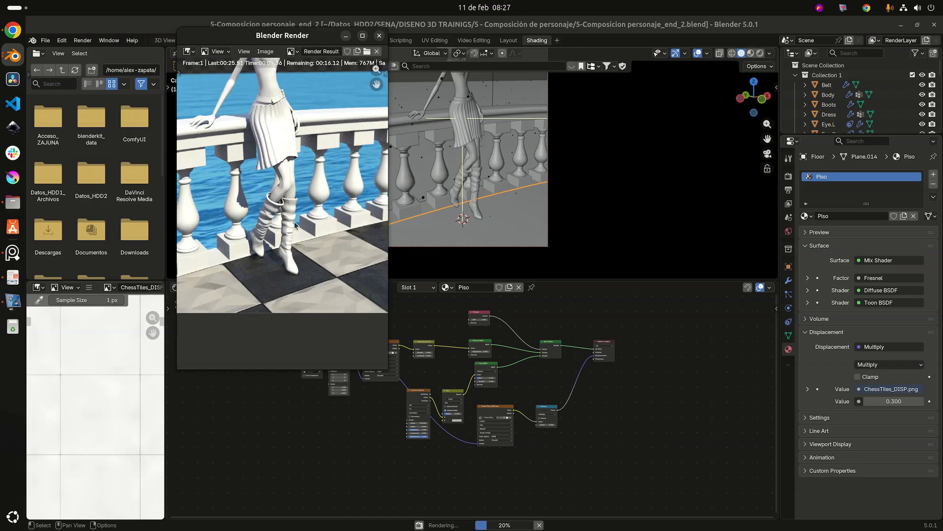
Zoom in on the in-progress render and examine the light and dark floor tiles around the boots and balustrade base.
{"action": "scroll", "coordinate": [260, 271], "scroll_direction": "up", "scroll_amount": 2}
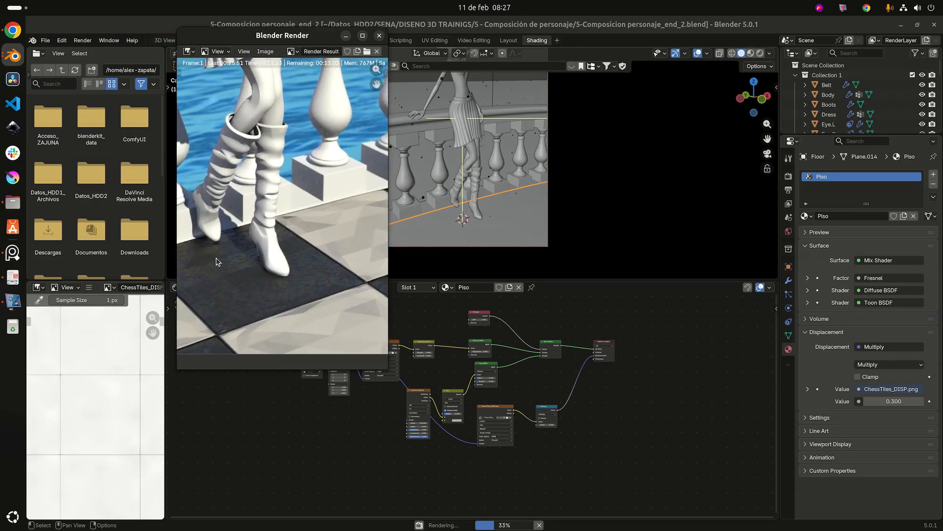
{"action": "scroll", "coordinate": [236, 270], "scroll_direction": "up", "scroll_amount": 1}
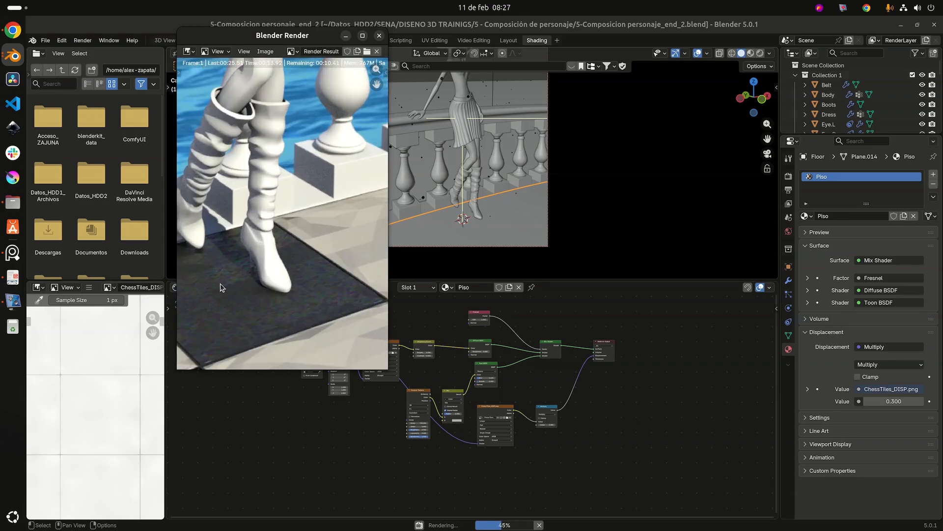
{"action": "scroll", "coordinate": [295, 260], "scroll_direction": "down", "scroll_amount": 3}
{"action": "scroll", "coordinate": [236, 222], "scroll_direction": "up", "scroll_amount": 1}
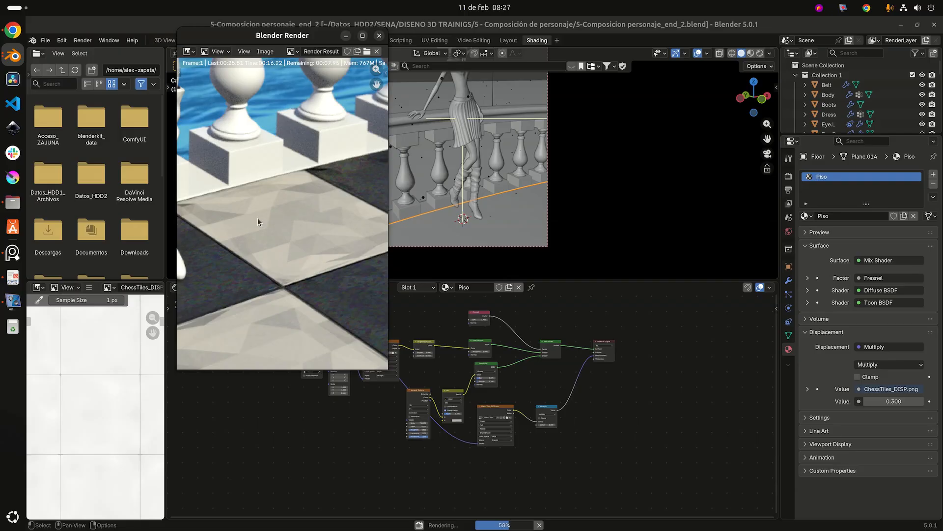
{"action": "scroll", "coordinate": [335, 224], "scroll_direction": "down", "scroll_amount": 2}
{"action": "scroll", "coordinate": [282, 201], "scroll_direction": "up", "scroll_amount": 3}
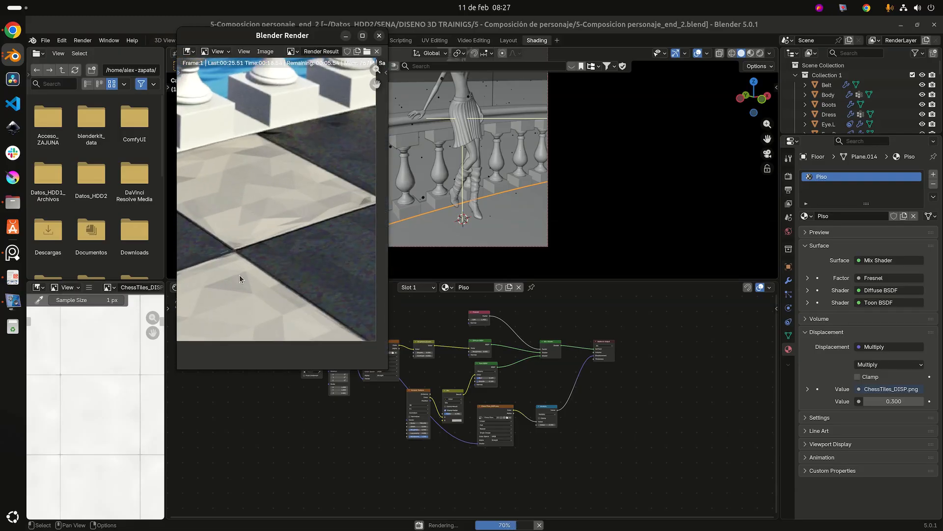
{"action": "middle_click_drag", "start_coordinate": [239, 276], "coordinate": [267, 244]}
Widen the file browser and image viewer areas and inspect the tile joints of ChessTiles_DISP.png up close.
{"action": "left_click_drag", "start_coordinate": [165, 374], "coordinate": [226, 381]}
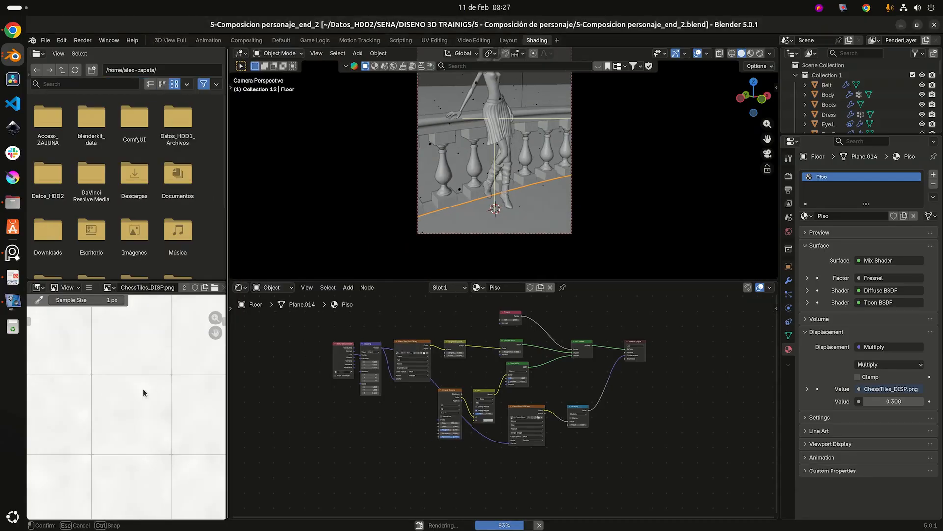
{"action": "scroll", "coordinate": [143, 392], "scroll_direction": "down", "scroll_amount": 2}
{"action": "scroll", "coordinate": [155, 391], "scroll_direction": "up", "scroll_amount": 3}
{"action": "scroll", "coordinate": [152, 391], "scroll_direction": "up", "scroll_amount": 1}
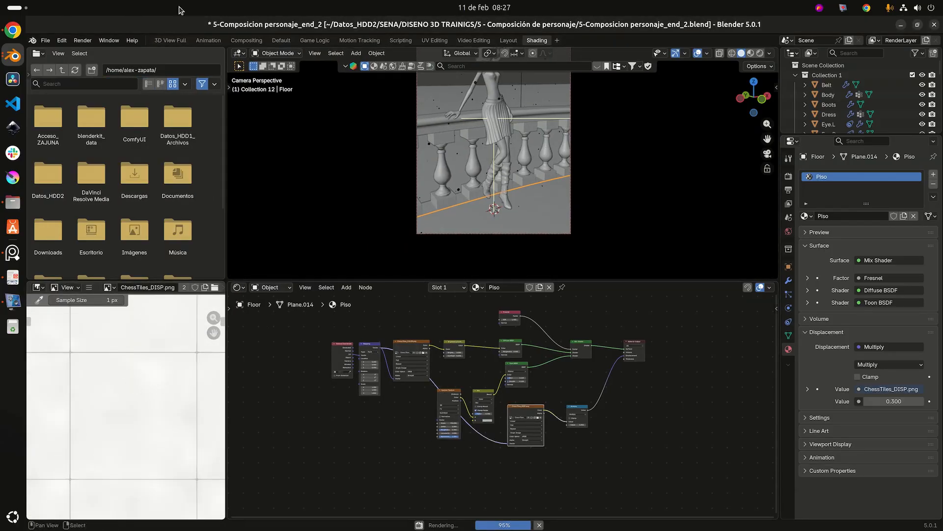
Reopen the render result and examine the tiled floor in the whole image.
{"action": "left_click", "coordinate": [76, 40]}
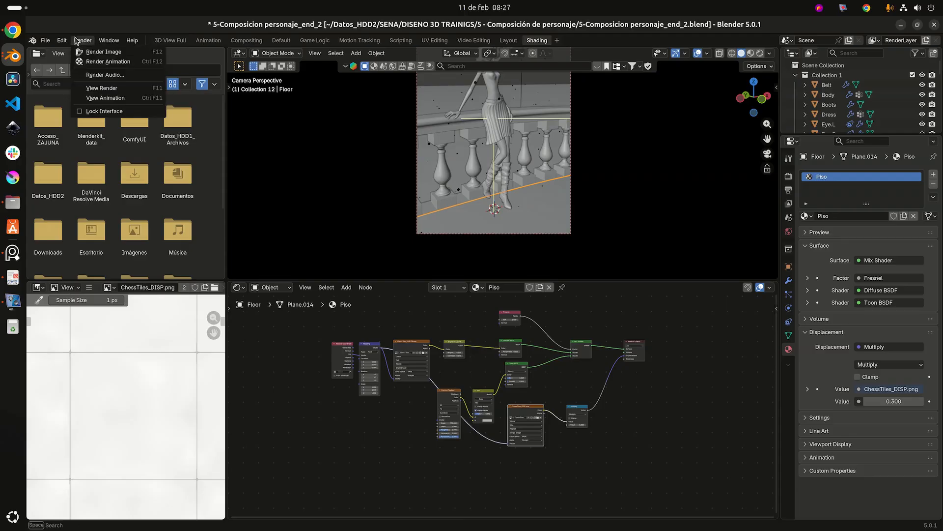
{"action": "left_click", "coordinate": [97, 87]}
{"action": "scroll", "coordinate": [297, 210], "scroll_direction": "down", "scroll_amount": 3}
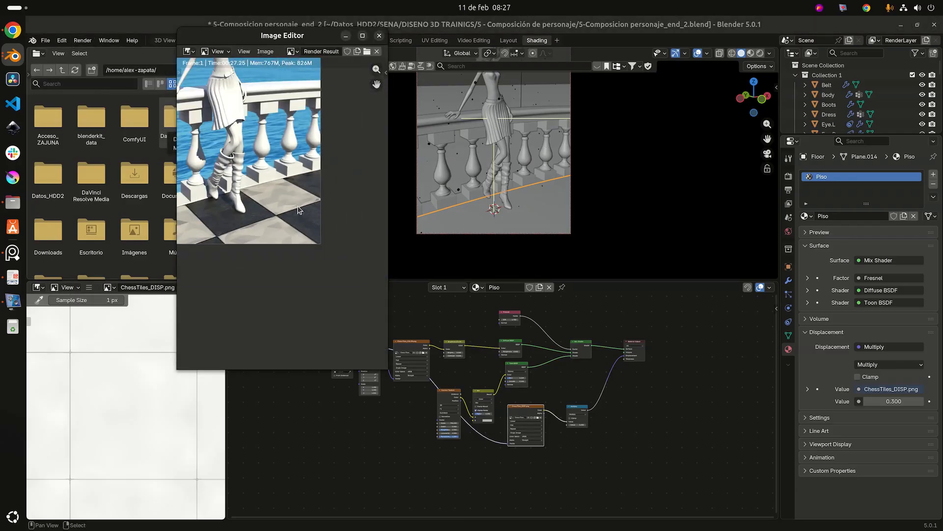
{"action": "middle_click_drag", "start_coordinate": [295, 211], "coordinate": [322, 155]}
{"action": "scroll", "coordinate": [319, 187], "scroll_direction": "down", "scroll_amount": 2}
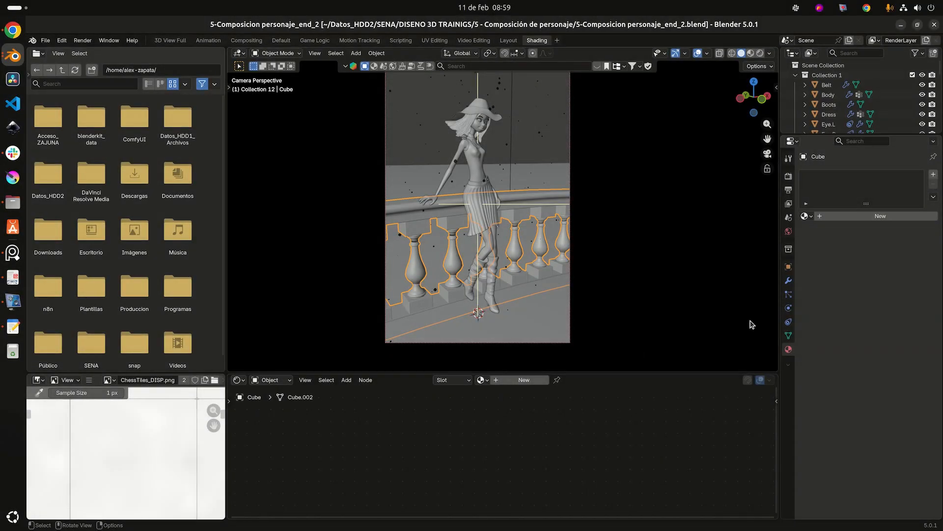
Examine the selected balustrade up close and from its far end, finishing in the camera view.
{"action": "scroll", "coordinate": [496, 275], "scroll_direction": "up", "scroll_amount": 5}
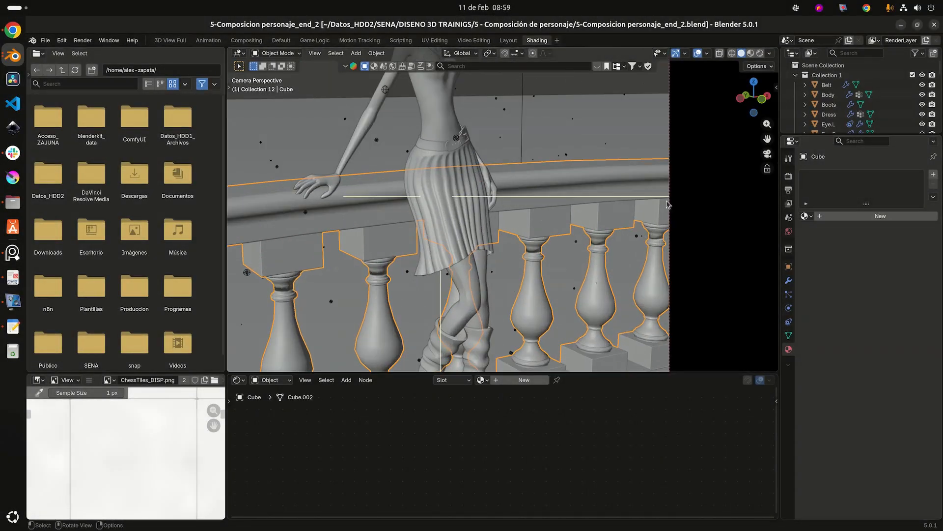
{"action": "scroll", "coordinate": [388, 203], "scroll_direction": "down", "scroll_amount": 2}
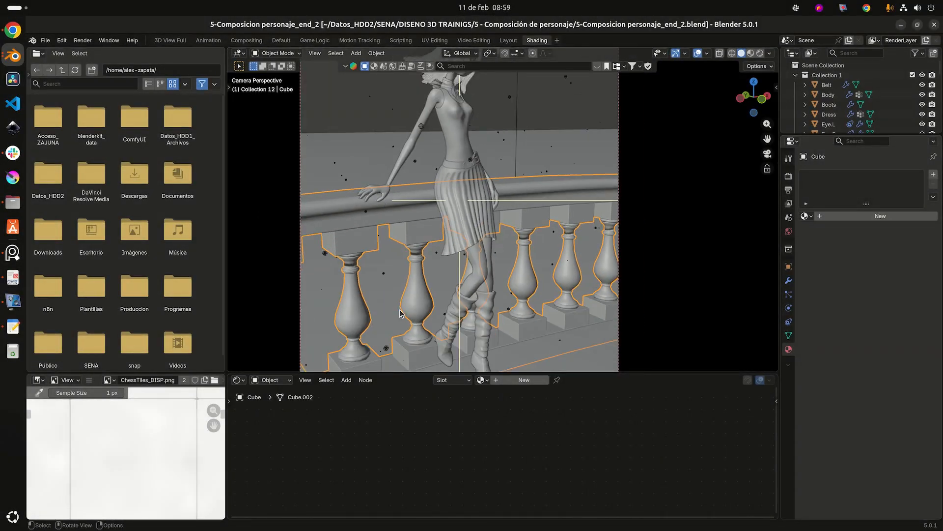
{"action": "middle_click_drag", "start_coordinate": [417, 313], "coordinate": [454, 257], "text": "shift"}
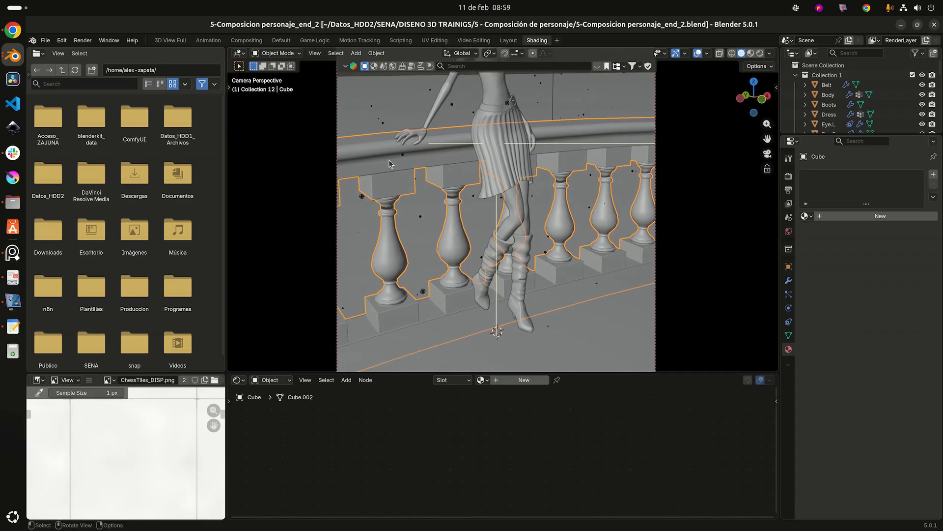
{"action": "middle_click_drag", "start_coordinate": [533, 220], "coordinate": [552, 236]}
{"action": "middle_click_drag", "start_coordinate": [368, 217], "coordinate": [493, 211]}
{"action": "scroll", "coordinate": [413, 252], "scroll_direction": "down", "scroll_amount": 1}
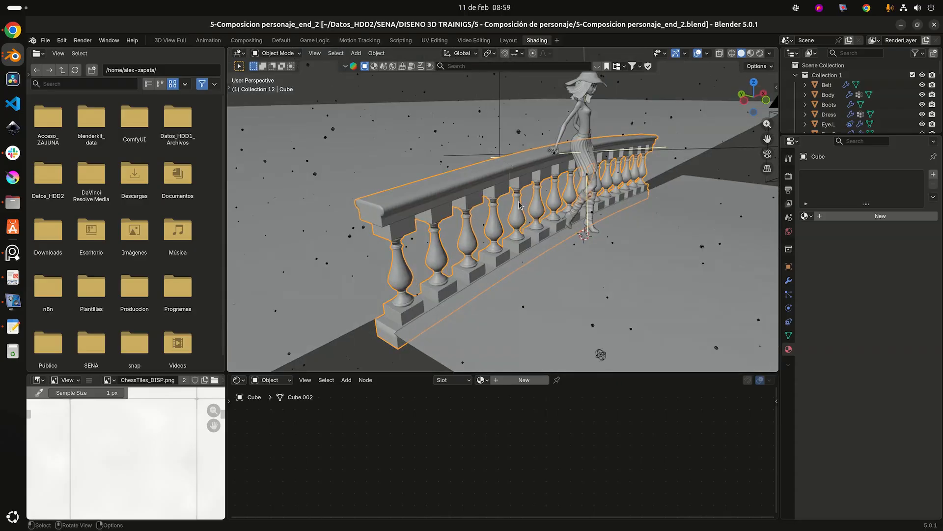
{"action": "key", "text": "KP_0"}
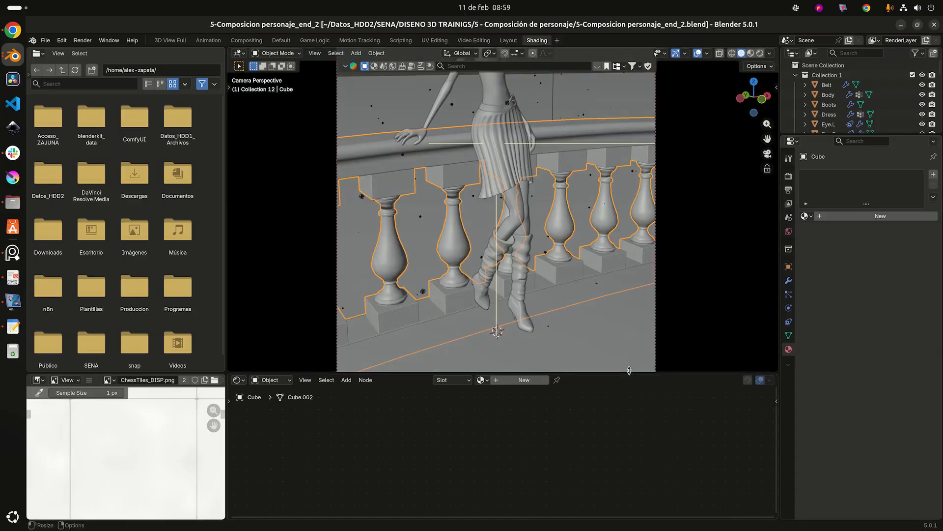
Enlarge the shader editor area and create a new material named "Concreto Malecom" on the balustrade.
{"action": "left_click_drag", "start_coordinate": [628, 371], "coordinate": [614, 288]}
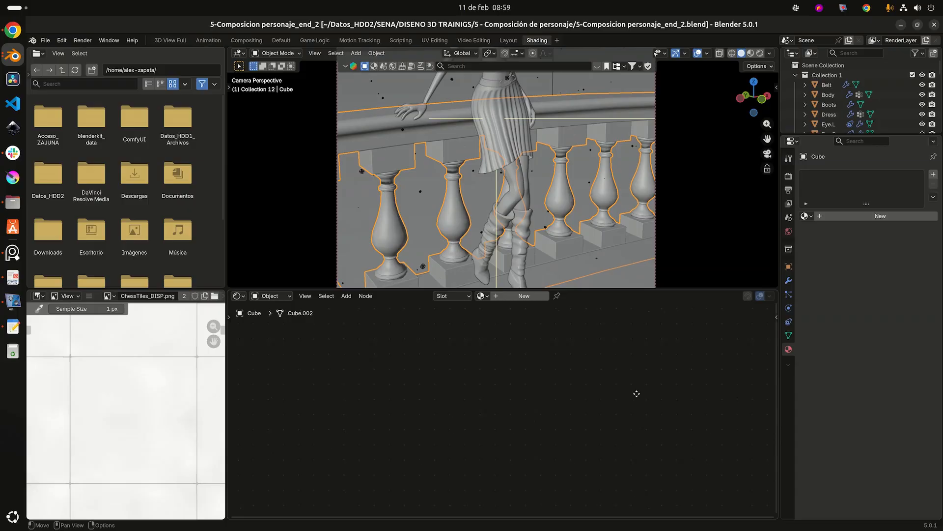
{"action": "left_click", "coordinate": [522, 296]}
{"action": "double_click", "coordinate": [509, 295]}
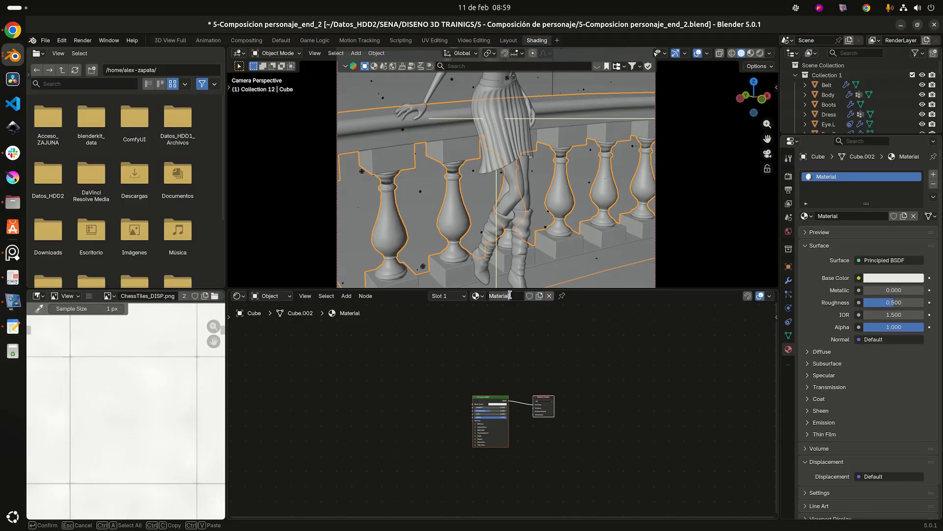
{"action": "key", "text": "Home"}
{"action": "key", "text": "ctrl+a"}
{"action": "type", "text": "Concreto Maleco"}
{"action": "key", "text": "Return"}
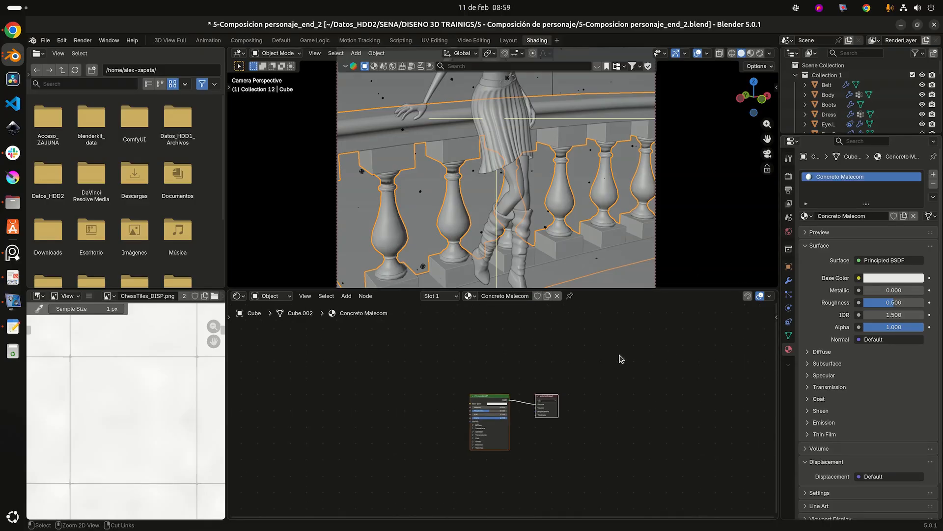
Maximize the shader editor with the Principled BSDF and Material Output nodes framed.
{"action": "key", "text": "ctrl+space"}
{"action": "scroll", "coordinate": [582, 349], "scroll_direction": "up", "scroll_amount": 4}
{"action": "scroll", "coordinate": [582, 350], "scroll_direction": "up", "scroll_amount": 3}
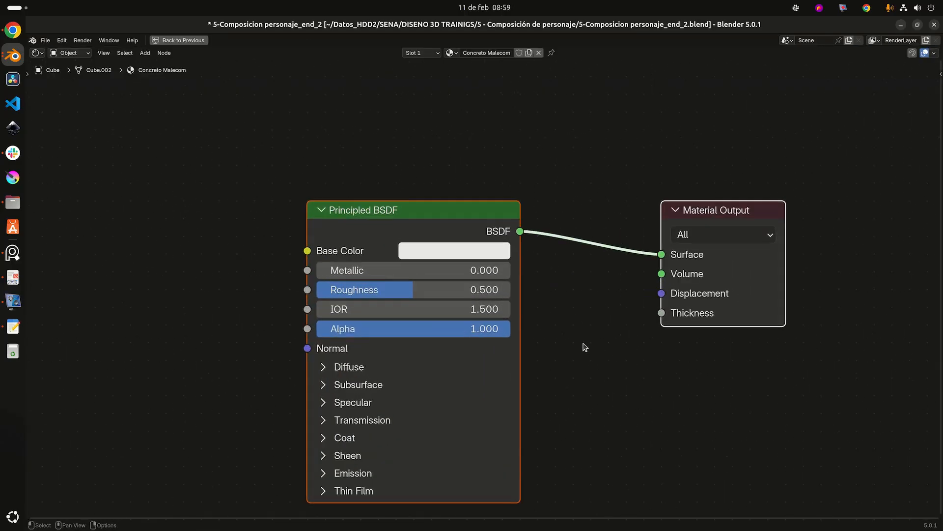
{"action": "middle_click_drag", "start_coordinate": [567, 308], "coordinate": [551, 261]}
{"action": "scroll", "coordinate": [404, 241], "scroll_direction": "down", "scroll_amount": 4}
{"action": "scroll", "coordinate": [404, 240], "scroll_direction": "down", "scroll_amount": 1}
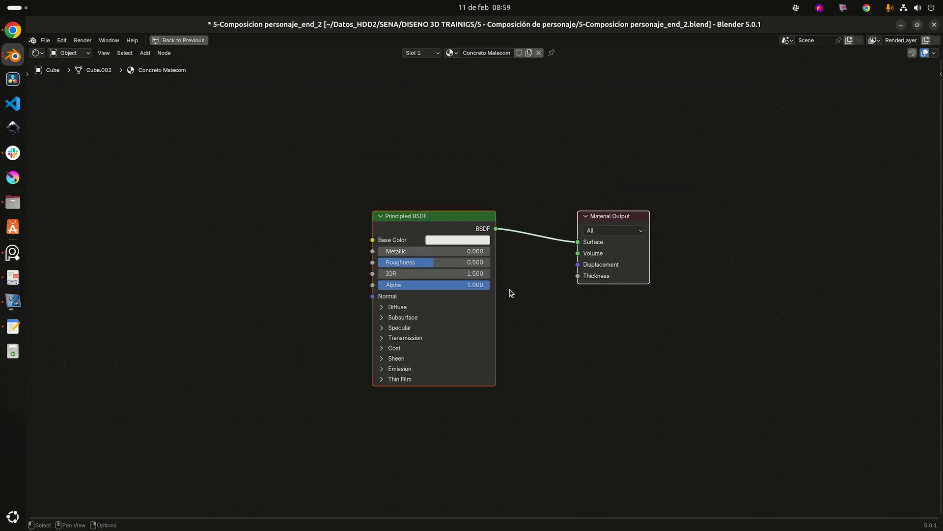
{"action": "key", "text": "alt+Tab"}
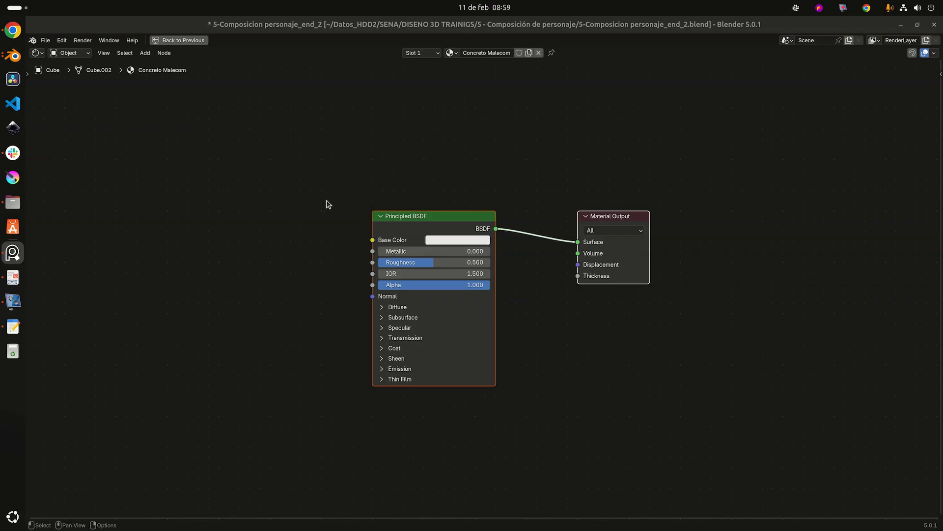
Add a Diffuse BSDF node in the empty space above and to the left of the Principled BSDF.
{"action": "middle_click_drag", "start_coordinate": [308, 197], "coordinate": [457, 233]}
{"action": "scroll", "coordinate": [468, 171], "scroll_direction": "down", "scroll_amount": 3}
{"action": "key", "text": "shift+a"}
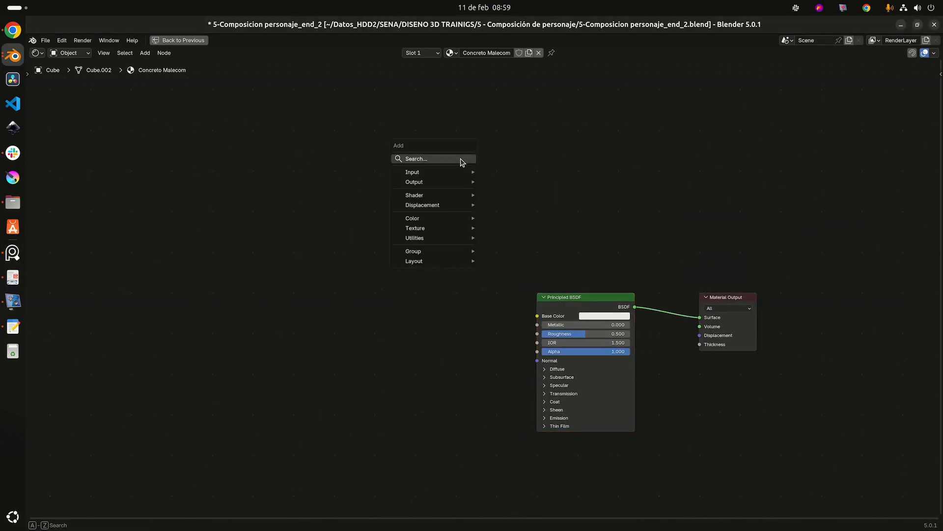
{"action": "left_click", "coordinate": [460, 160]}
{"action": "type", "text": "d"}
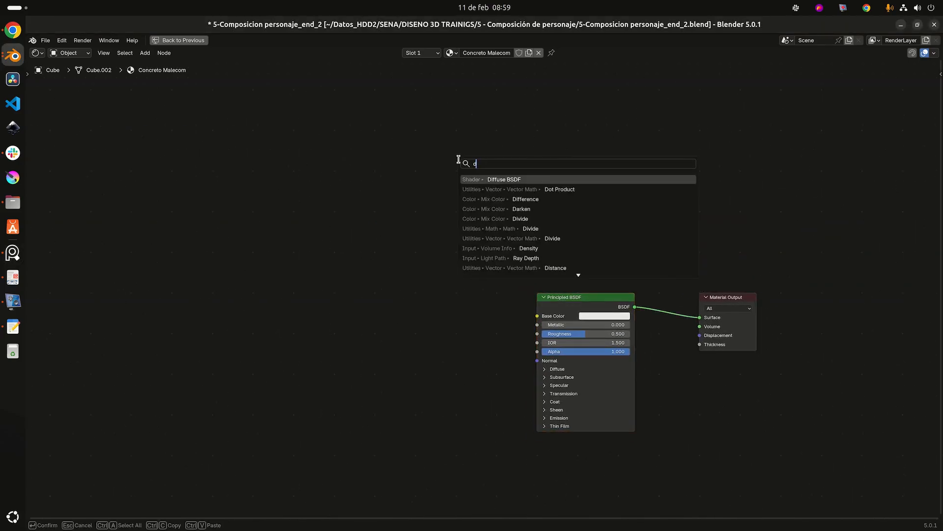
{"action": "key", "text": "Return"}
{"action": "left_click", "coordinate": [401, 147]}
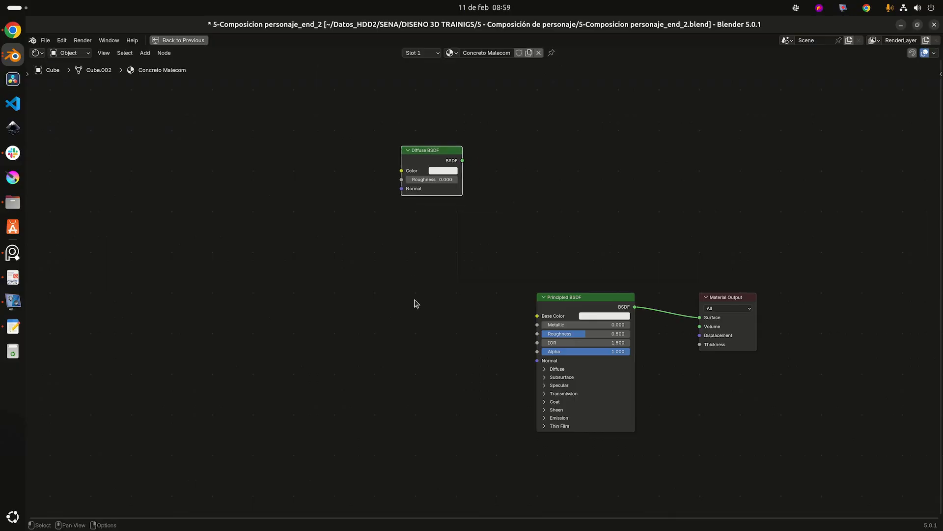
Add a Toon BSDF node below the Diffuse BSDF and delete the Principled BSDF node.
{"action": "left_click", "coordinate": [440, 224]}
{"action": "key", "text": "shift+a"}
{"action": "left_click", "coordinate": [439, 223]}
{"action": "type", "text": "too"}
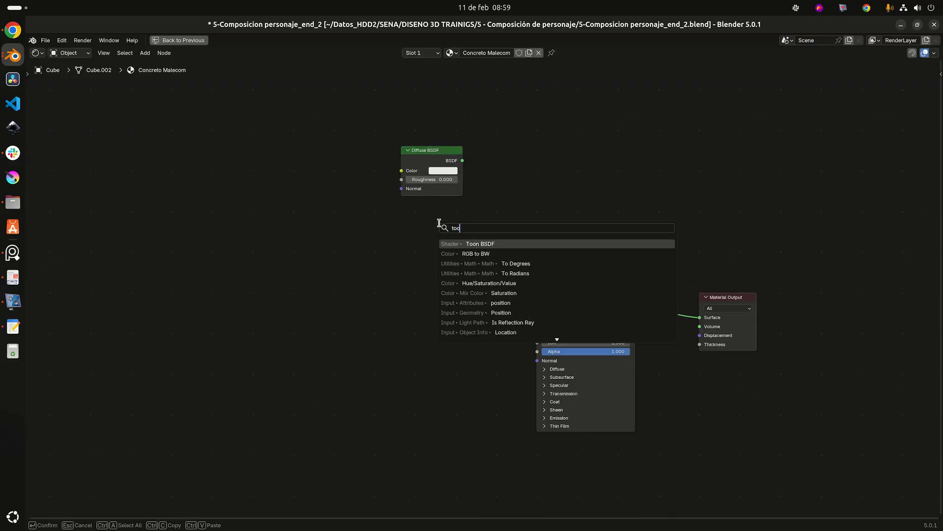
{"action": "key", "text": "Return"}
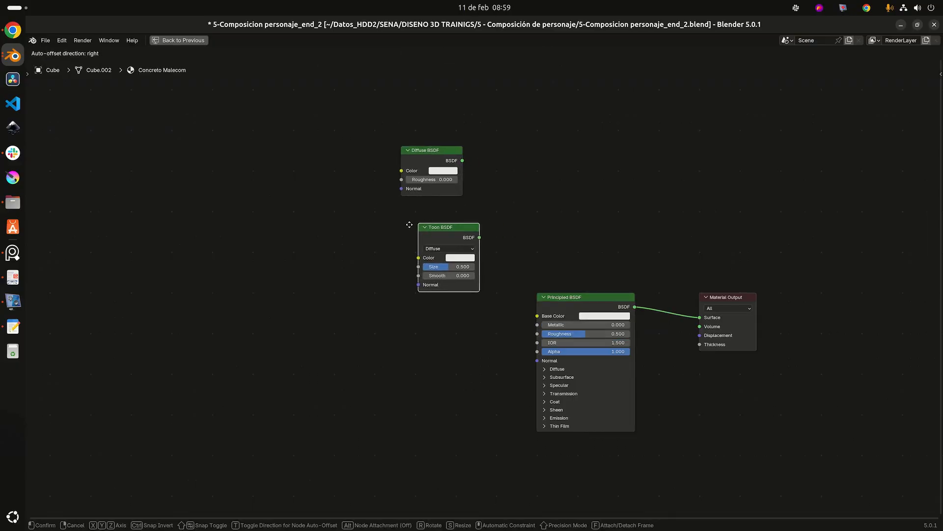
{"action": "left_click", "coordinate": [409, 224]}
{"action": "left_click", "coordinate": [589, 304]}
{"action": "key", "text": "Delete"}
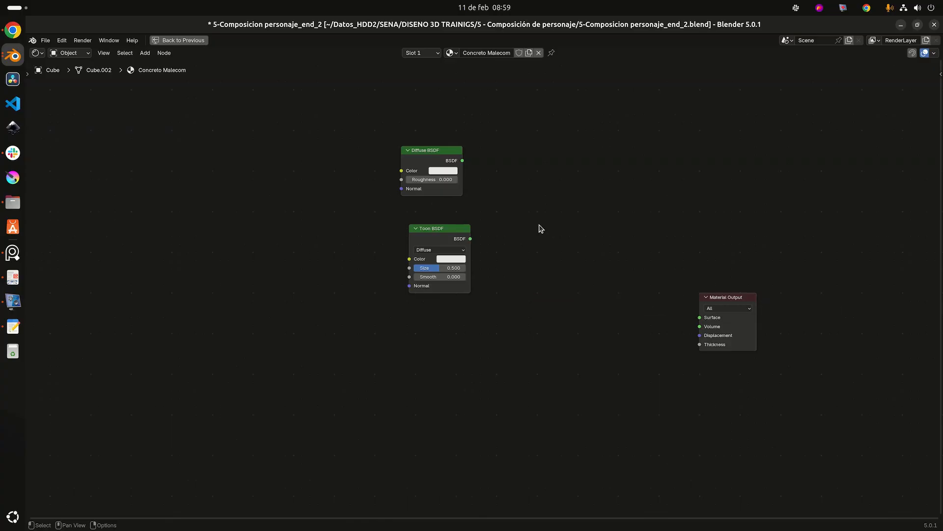
Add a Mix Shader node to the right of the Diffuse BSDF node.
{"action": "scroll", "coordinate": [539, 227], "scroll_direction": "up", "scroll_amount": 3}
{"action": "key", "text": "shift+a"}
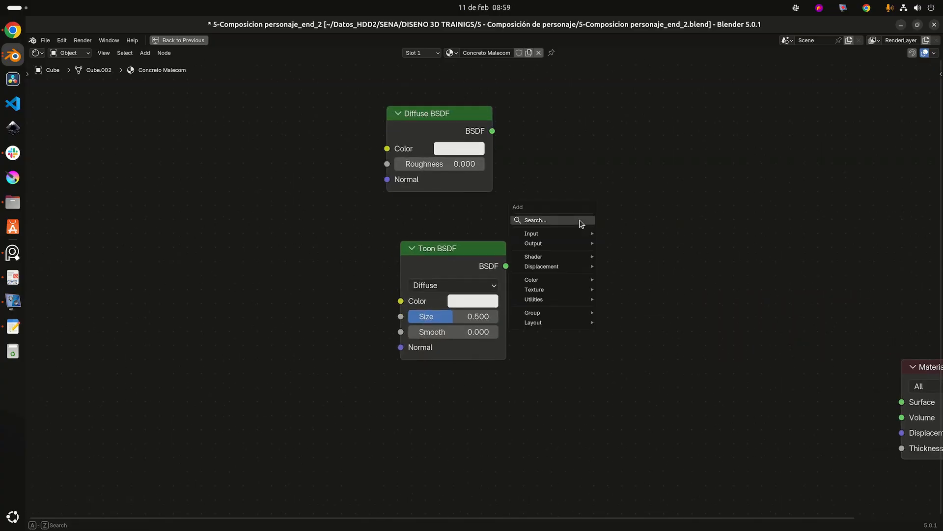
{"action": "type", "text": "mix"}
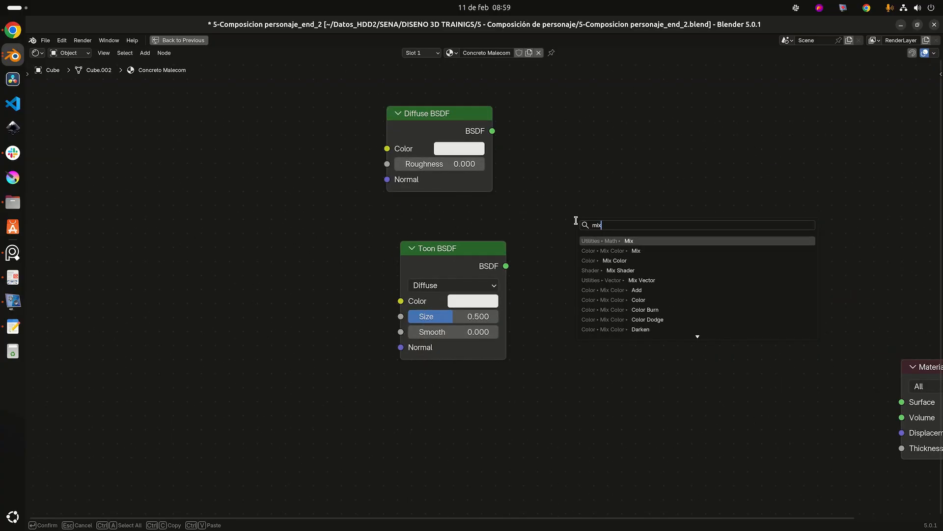
{"action": "key", "text": "Down"}
{"action": "key", "text": "Down"}
{"action": "key", "text": "Down"}
{"action": "key", "text": "Return"}
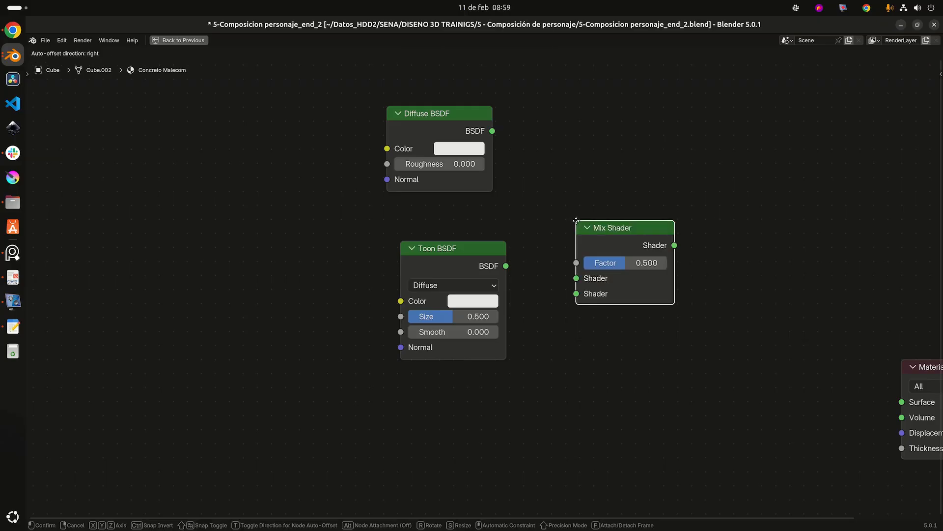
{"action": "left_click", "coordinate": [545, 147]}
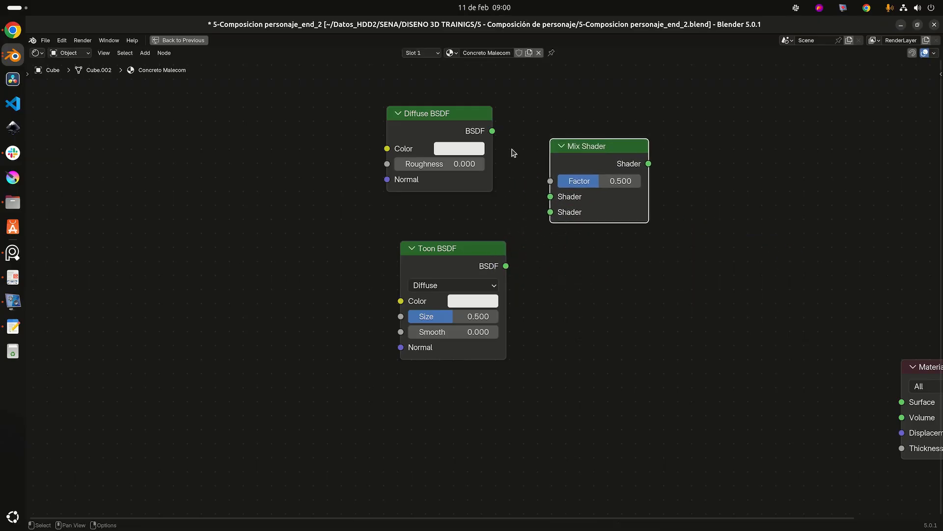
Connect the Diffuse BSDF and Toon BSDF to the Mix Shader's first and second Shader inputs, and its output to the Material Output's Surface.
{"action": "left_click_drag", "start_coordinate": [492, 132], "coordinate": [550, 196]}
{"action": "left_click_drag", "start_coordinate": [507, 266], "coordinate": [550, 197]}
{"action": "left_click_drag", "start_coordinate": [493, 131], "coordinate": [551, 197]}
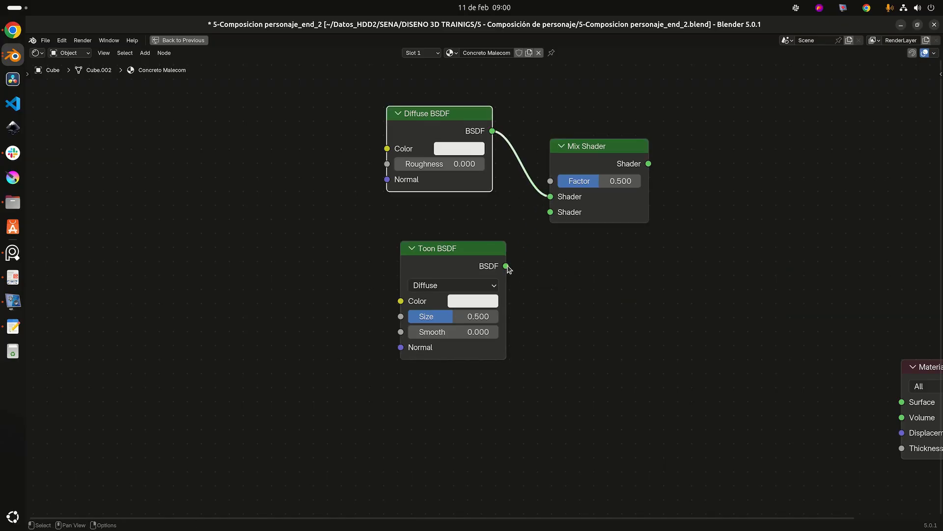
{"action": "left_click_drag", "start_coordinate": [507, 266], "coordinate": [550, 211]}
{"action": "key", "text": "Home"}
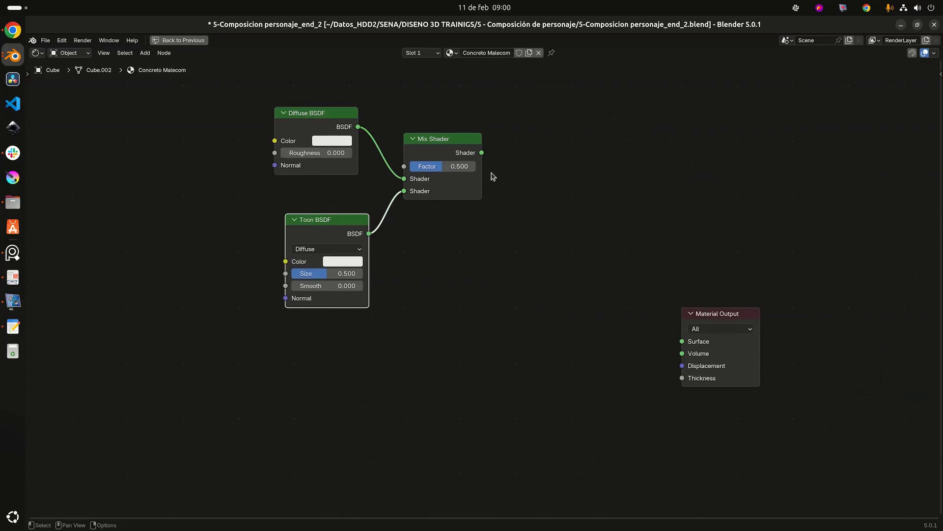
{"action": "left_click_drag", "start_coordinate": [484, 154], "coordinate": [630, 174]}
Set the Mix Shader's Factor to 0.3.
{"action": "scroll", "coordinate": [563, 204], "scroll_direction": "up", "scroll_amount": 3}
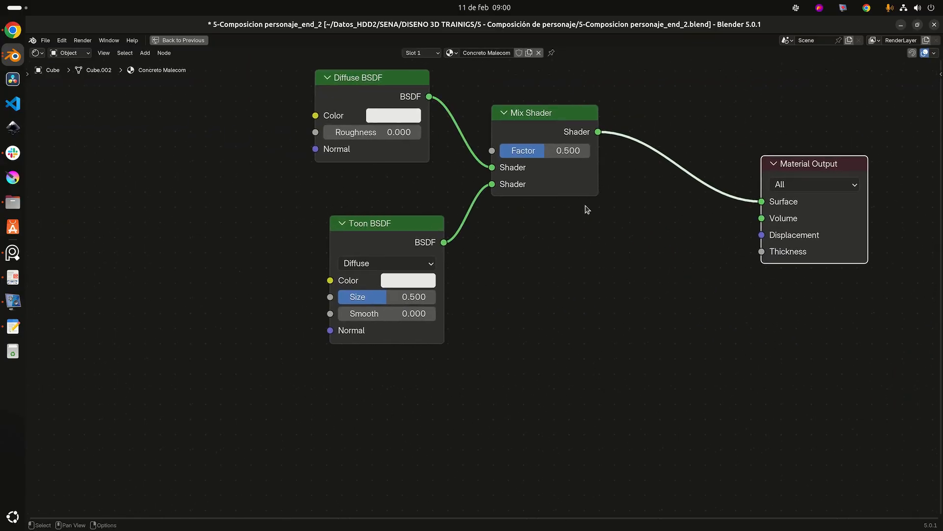
{"action": "left_click", "coordinate": [553, 160]}
{"action": "type", "text": "0"}
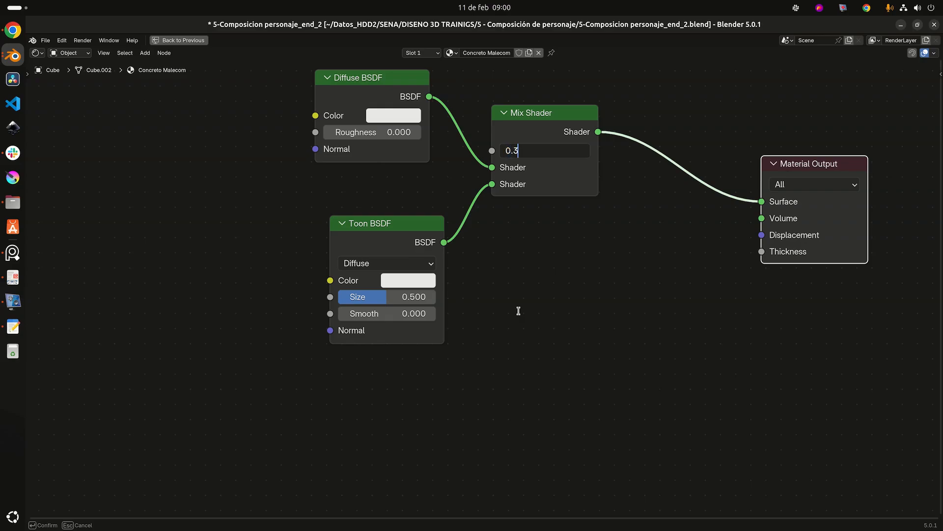
{"action": "type", "text": ".3"}
{"action": "key", "text": "Return"}
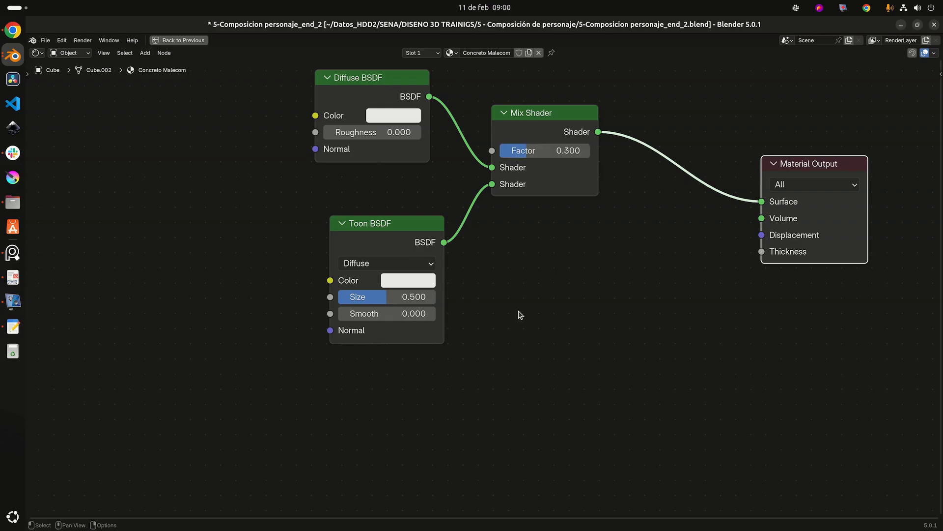
Set the Diffuse BSDF node's Roughness to 1.
{"action": "left_click", "coordinate": [408, 131]}
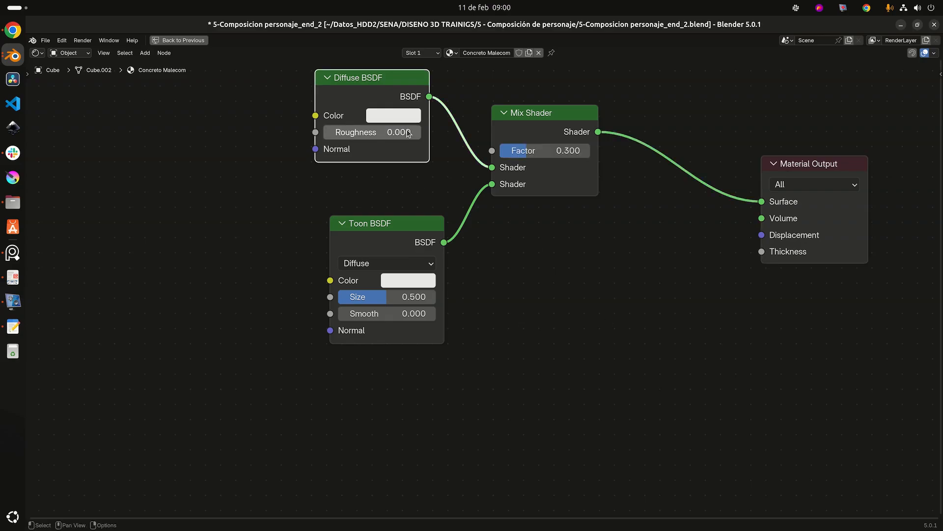
{"action": "type", "text": "1"}
{"action": "key", "text": "Return"}
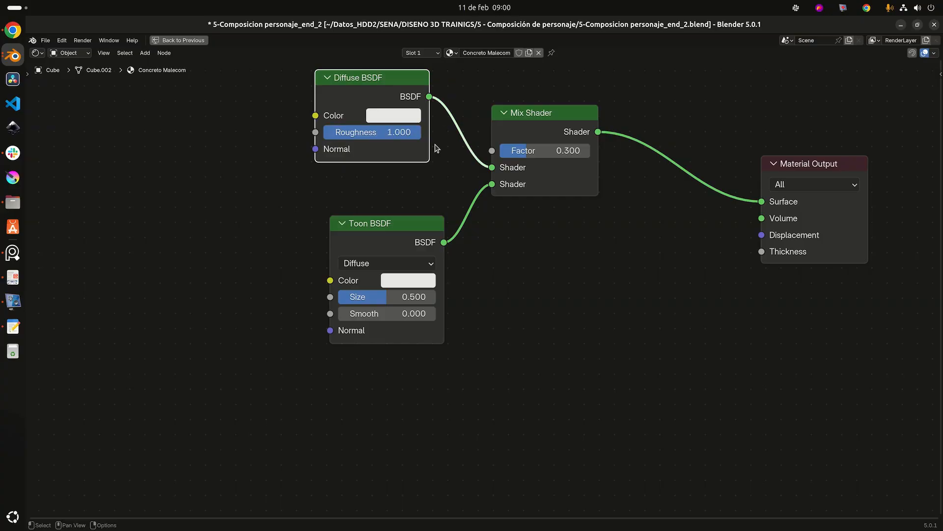
Shift the Toon BSDF node slightly left and set its component to Glossy.
{"action": "left_click_drag", "start_coordinate": [388, 224], "coordinate": [354, 218]}
{"action": "left_click", "coordinate": [341, 256]}
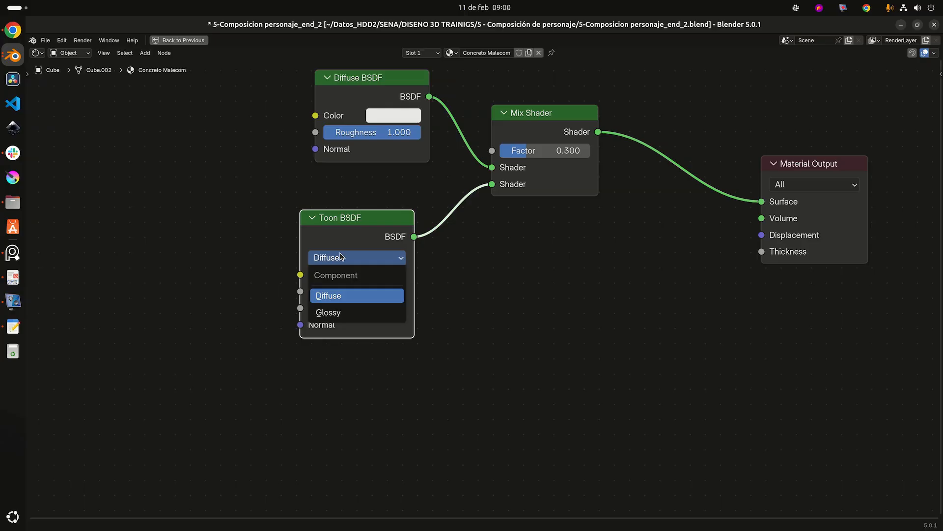
{"action": "left_click", "coordinate": [327, 313]}
{"action": "scroll", "coordinate": [428, 326], "scroll_direction": "up", "scroll_amount": 2}
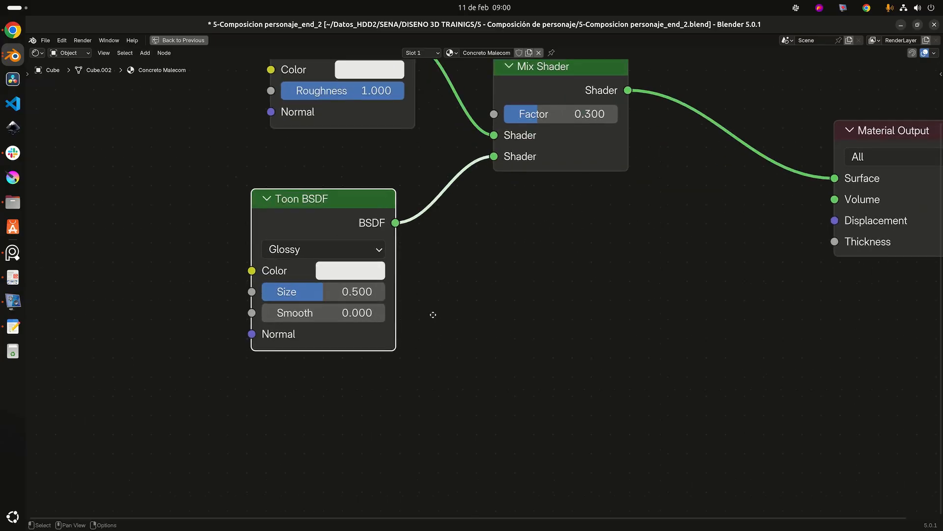
{"action": "middle_click_drag", "start_coordinate": [304, 197], "coordinate": [334, 178]}
{"action": "left_click_drag", "start_coordinate": [333, 178], "coordinate": [353, 182]}
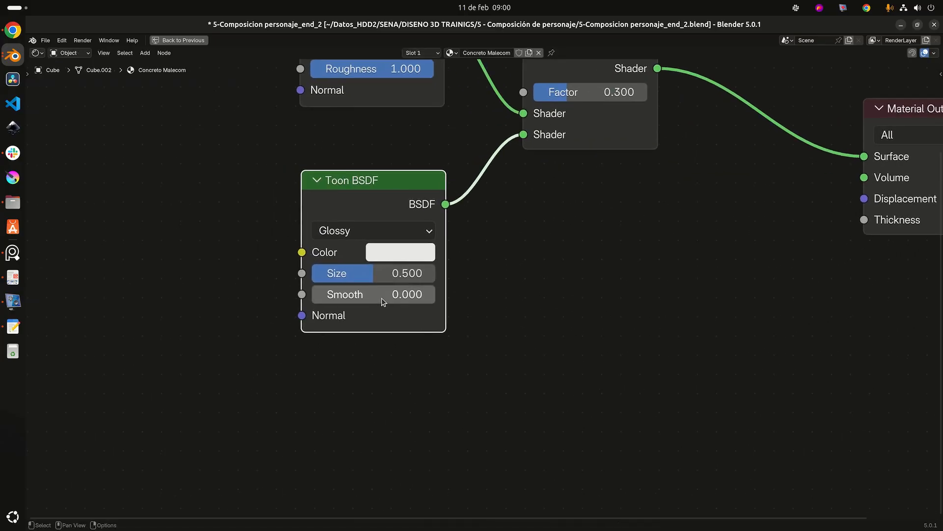
Set the Toon BSDF node's Size to 0.4 and Smooth to 0.4.
{"action": "left_click", "coordinate": [408, 274]}
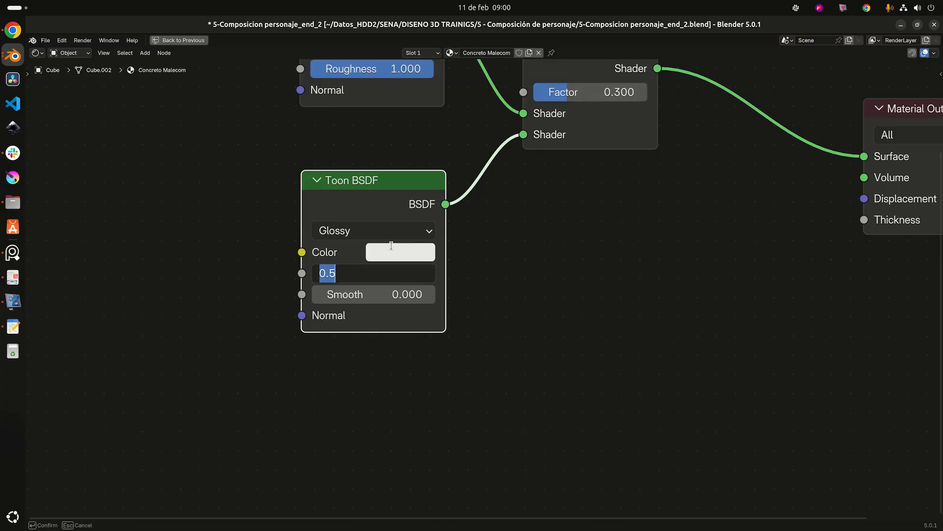
{"action": "type", "text": "0.4"}
{"action": "key", "text": "Tab"}
{"action": "type", "text": "0"}
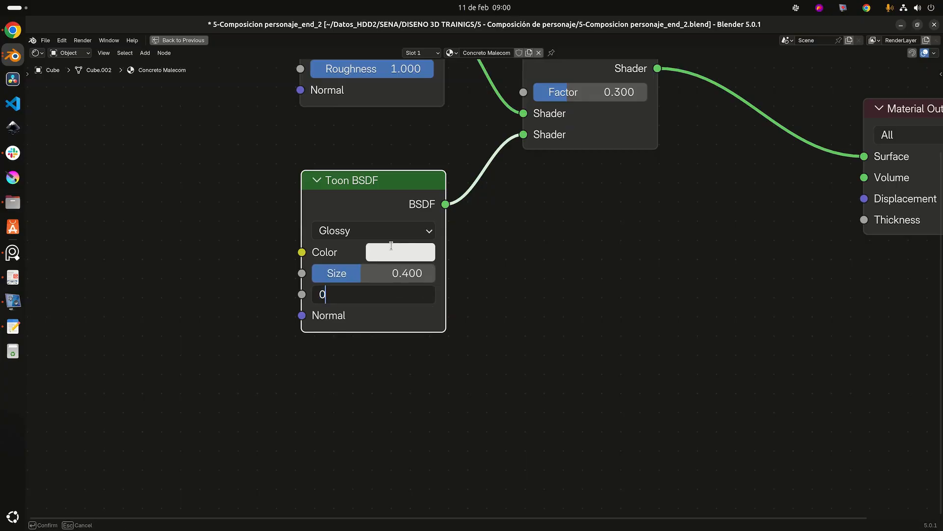
{"action": "type", "text": ".4"}
{"action": "key", "text": "Return"}
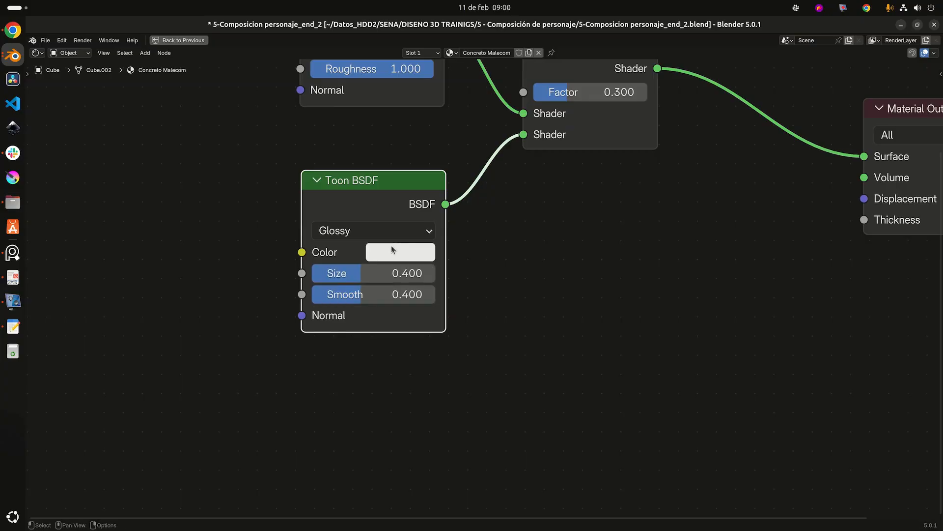
Move the Mix Shader node further right, away from the Diffuse and Toon BSDF nodes.
{"action": "scroll", "coordinate": [566, 138], "scroll_direction": "down", "scroll_amount": 2}
{"action": "key", "text": "Home"}
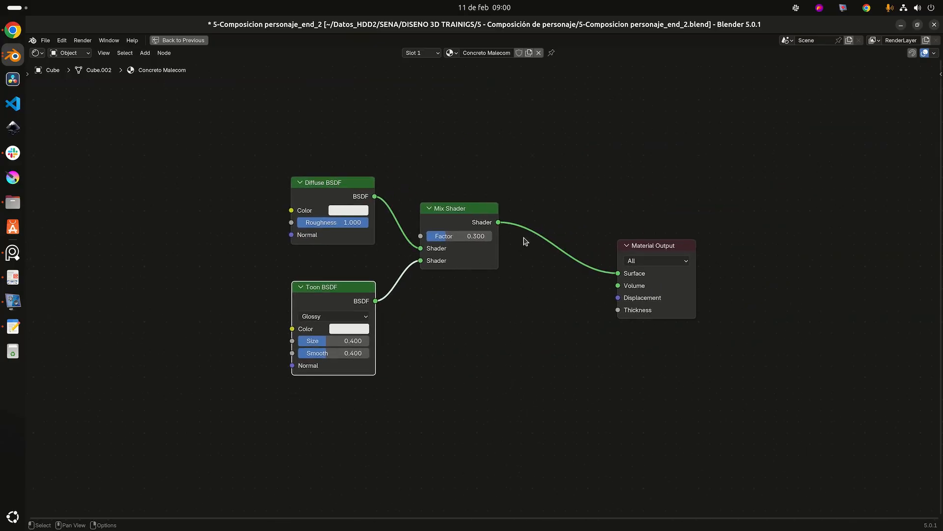
{"action": "left_click_drag", "start_coordinate": [470, 213], "coordinate": [507, 205]}
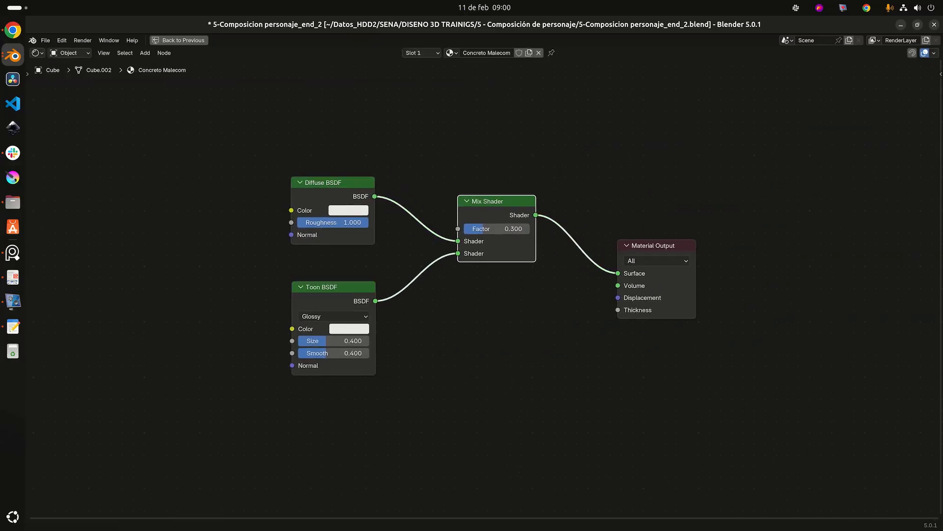
Add a Texture Coordinate, Mapping and Image Texture chain feeding the Diffuse BSDF's Color, and move the chain left to leave a gap.
{"action": "key", "text": "alt+Tab"}
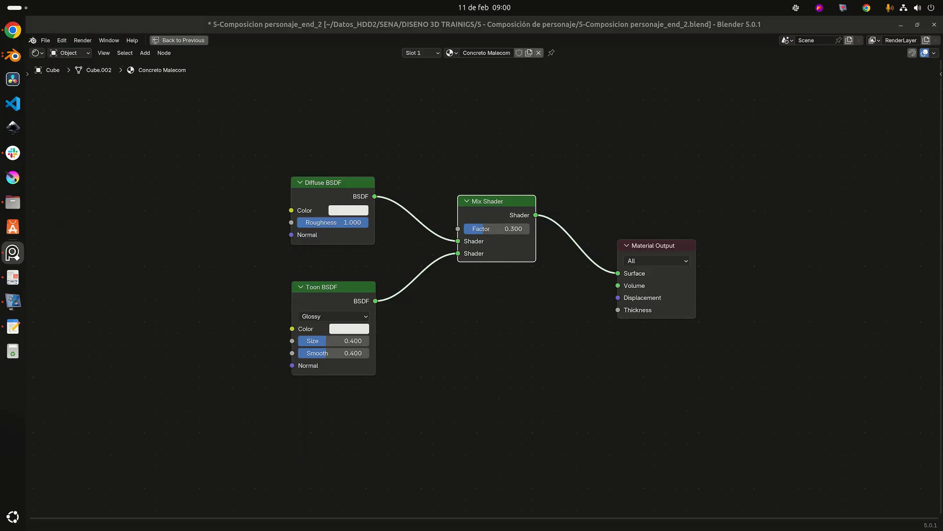
{"action": "scroll", "coordinate": [369, 290], "scroll_direction": "down", "scroll_amount": 3}
{"action": "middle_click_drag", "start_coordinate": [229, 286], "coordinate": [376, 283]}
{"action": "left_click", "coordinate": [497, 215]}
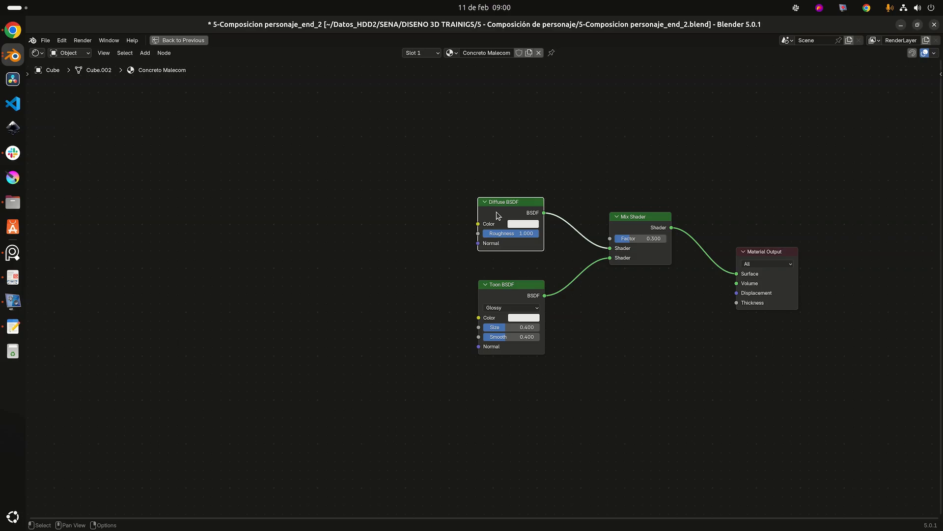
{"action": "key", "text": "ctrl+t"}
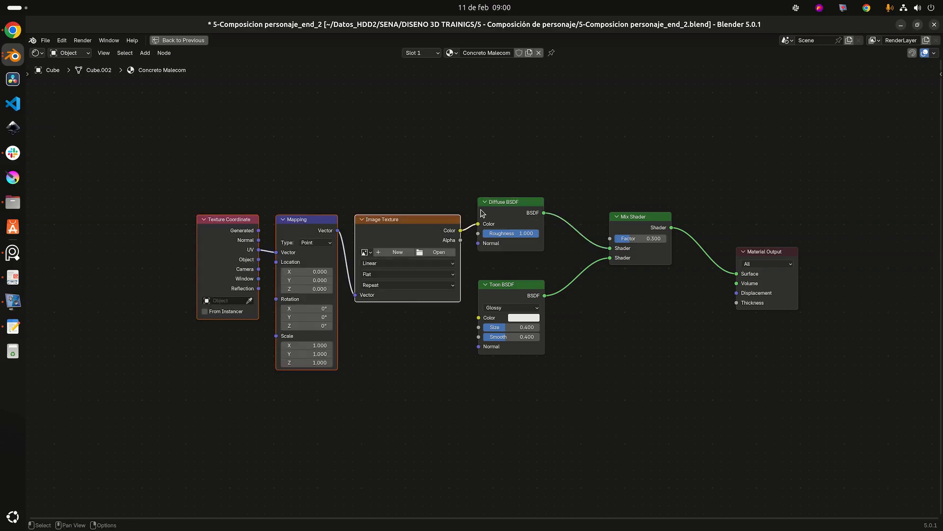
{"action": "left_click_drag", "start_coordinate": [398, 219], "coordinate": [314, 209]}
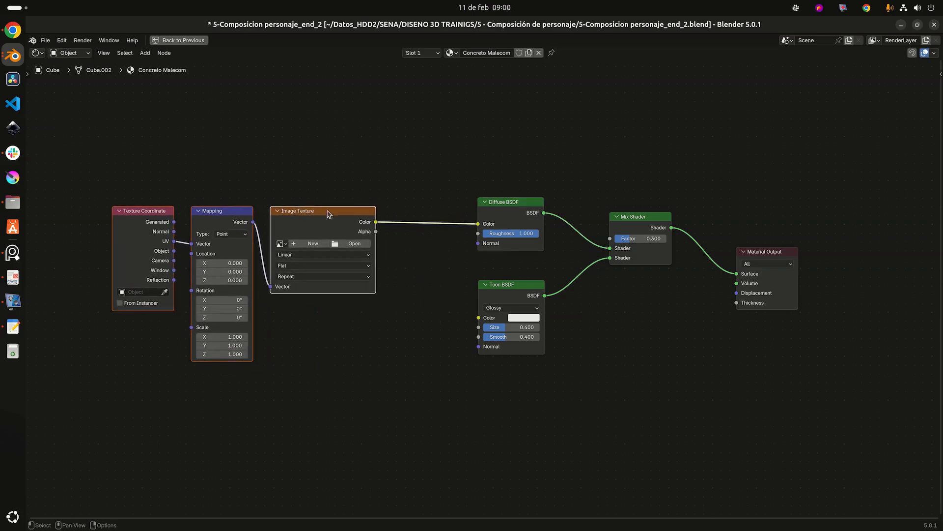
Assign the existing Balaustrade.jpg image to the Image Texture node.
{"action": "scroll", "coordinate": [365, 155], "scroll_direction": "up", "scroll_amount": 2}
{"action": "middle_click_drag", "start_coordinate": [366, 155], "coordinate": [509, 162]}
{"action": "left_click", "coordinate": [500, 140]}
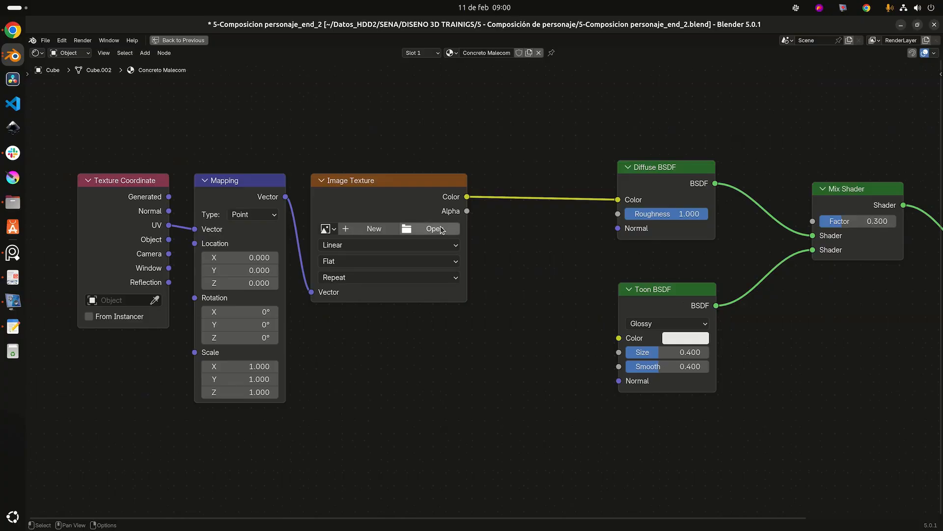
{"action": "left_click", "coordinate": [328, 229]}
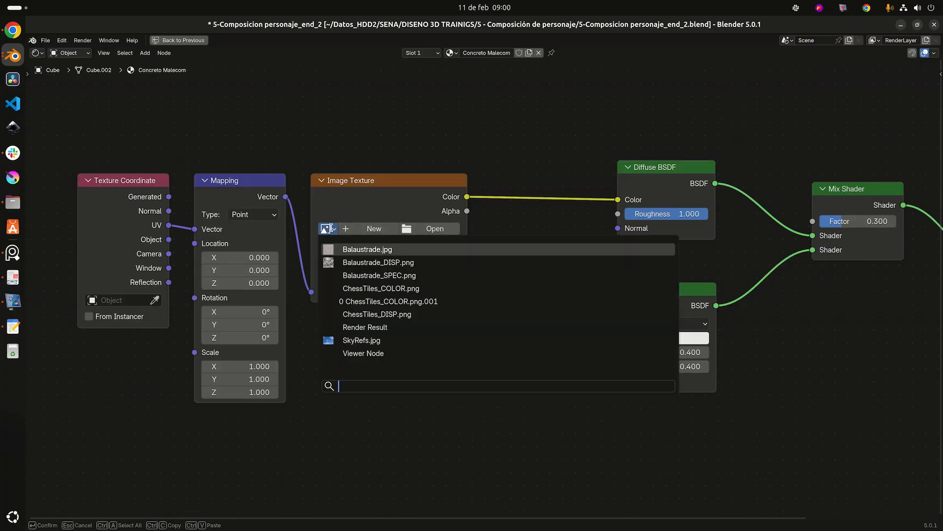
{"action": "left_click", "coordinate": [367, 249]}
{"action": "left_click", "coordinate": [440, 229]}
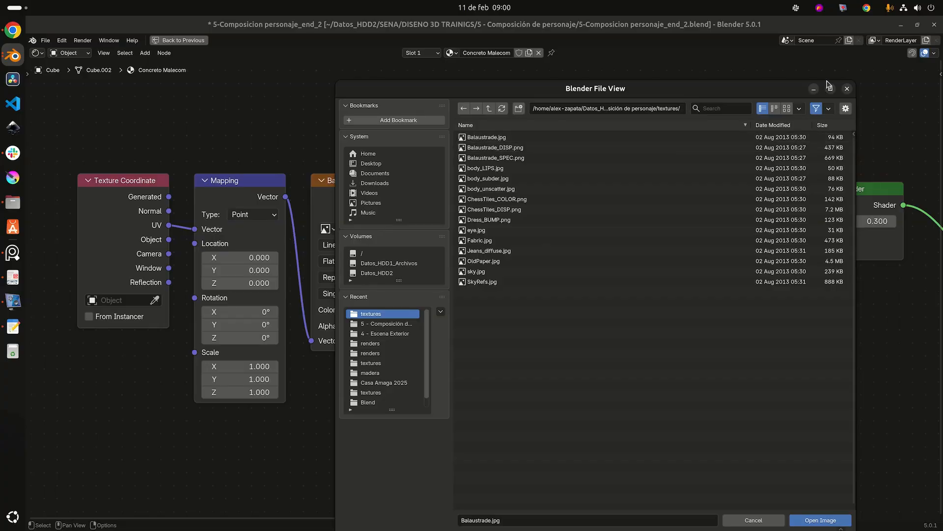
{"action": "left_click", "coordinate": [847, 89]}
{"action": "scroll", "coordinate": [590, 317], "scroll_direction": "up", "scroll_amount": 3}
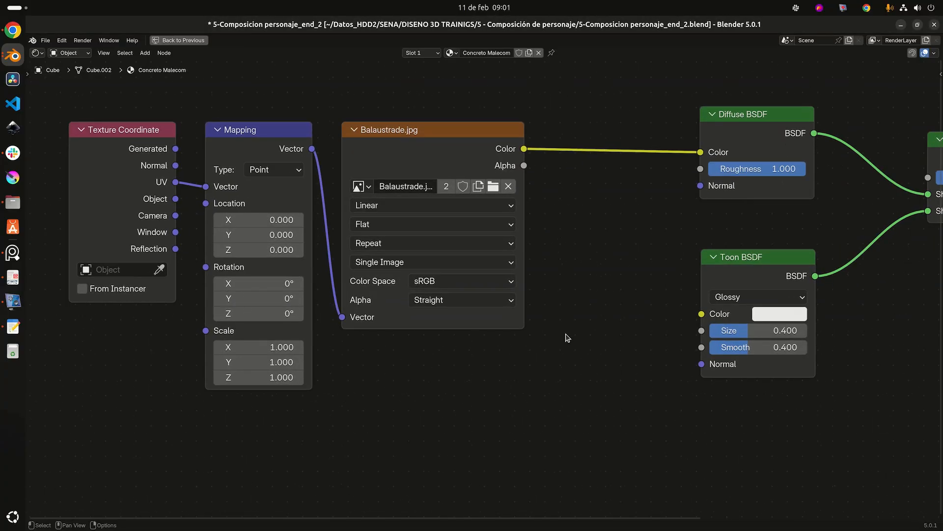
Set the Mapping node's X, Y and Z Scale to 15.
{"action": "left_click_drag", "start_coordinate": [260, 347], "coordinate": [243, 385]}
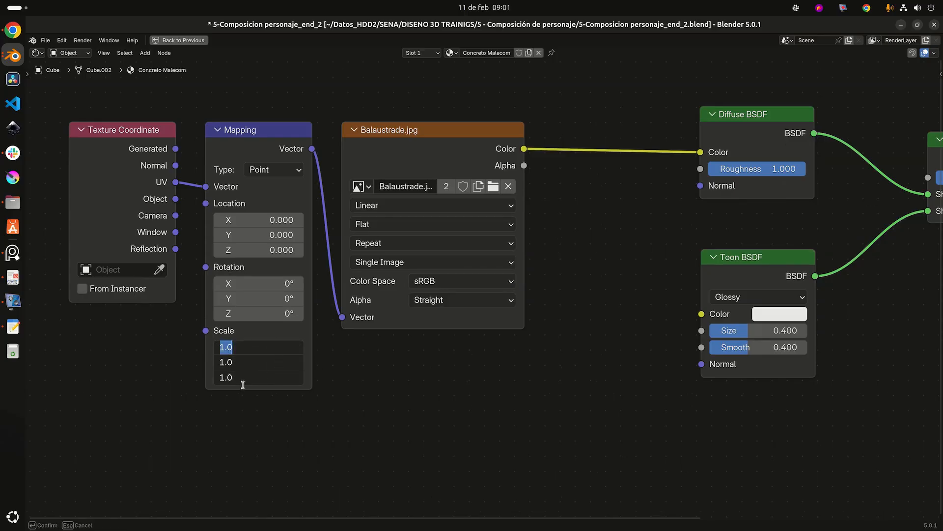
{"action": "type", "text": "15"}
{"action": "key", "text": "Return"}
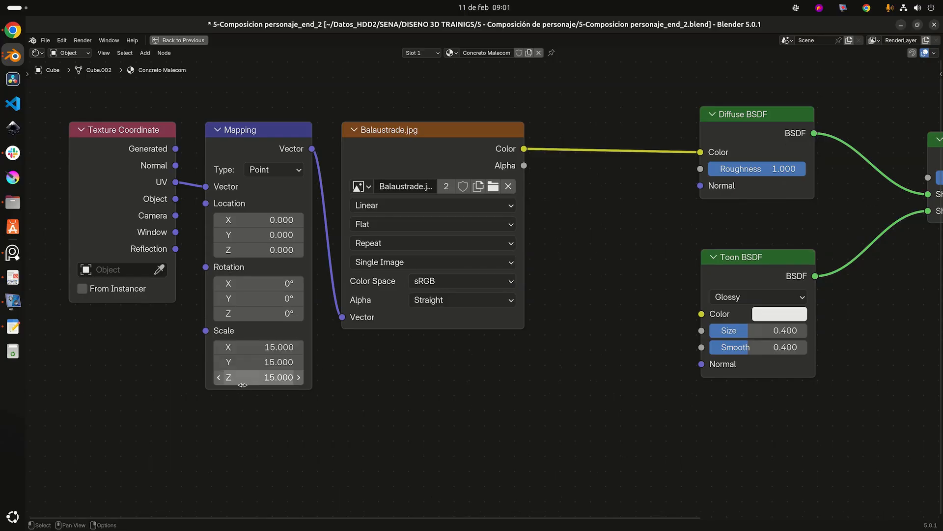
{"action": "scroll", "coordinate": [468, 348], "scroll_direction": "down", "scroll_amount": 4}
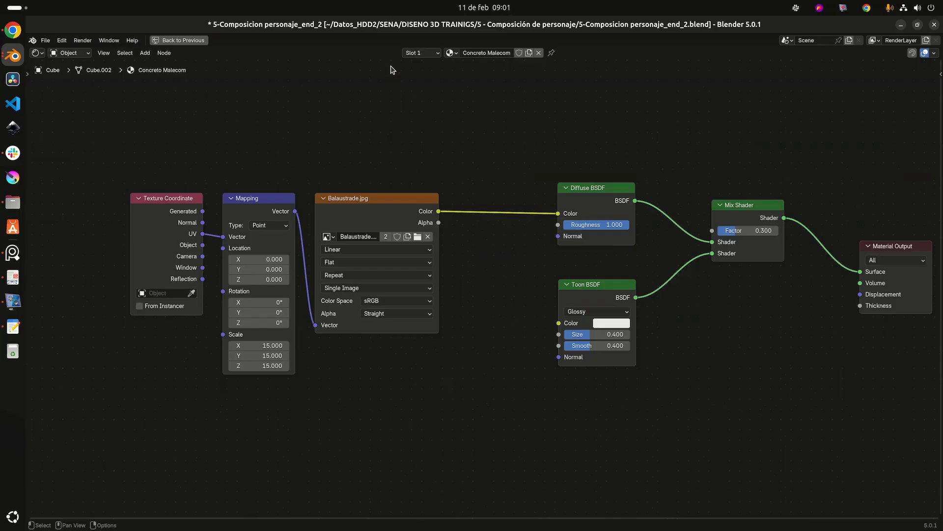
Insert a Gamma node on the link between the Balaustrade.jpg texture's Color and the Diffuse BSDF's Color.
{"action": "scroll", "coordinate": [448, 201], "scroll_direction": "up", "scroll_amount": 2}
{"action": "scroll", "coordinate": [448, 201], "scroll_direction": "up", "scroll_amount": 1}
{"action": "middle_click_drag", "start_coordinate": [480, 154], "coordinate": [448, 157]}
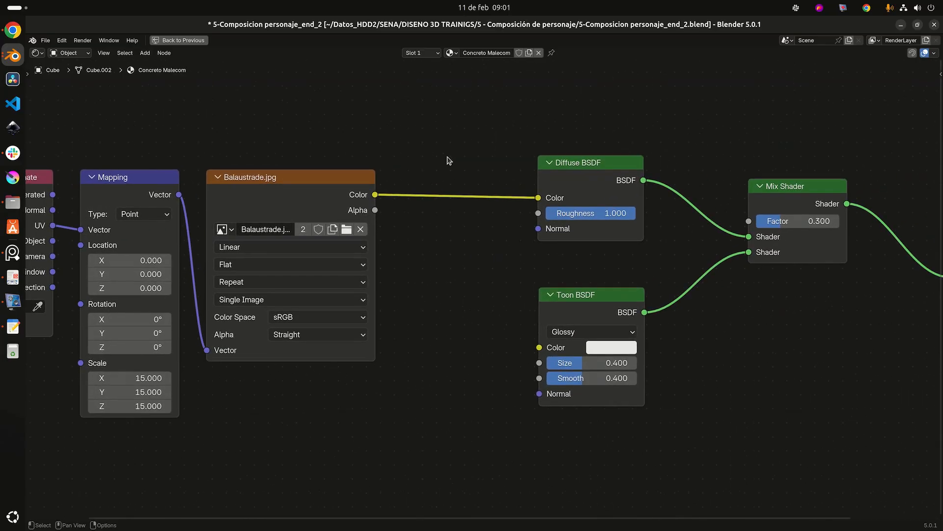
{"action": "key", "text": "shift+a"}
{"action": "left_click", "coordinate": [449, 158]}
{"action": "type", "text": "gamma"}
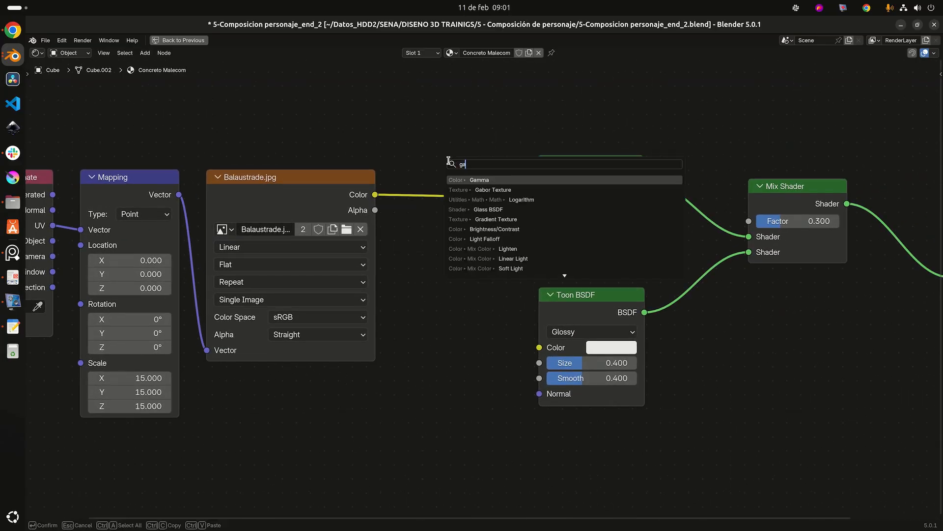
{"action": "key", "text": "Return"}
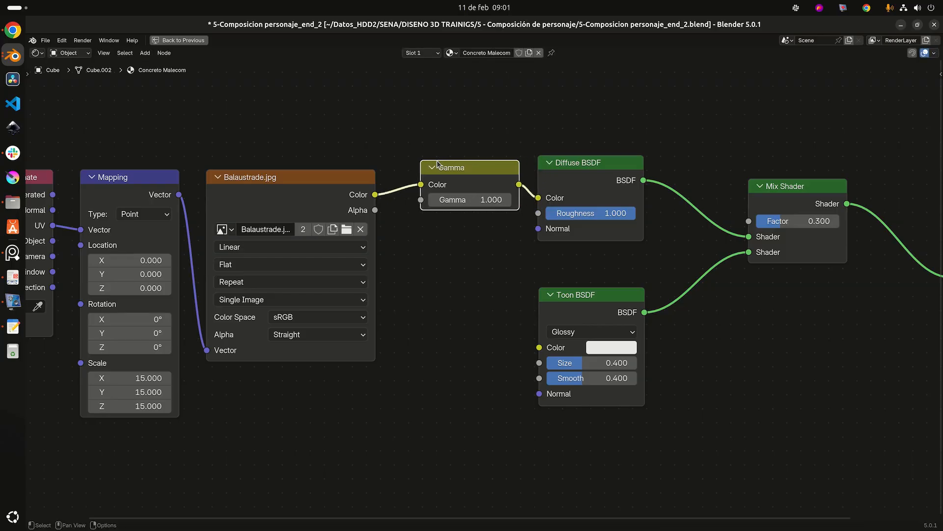
{"action": "left_click", "coordinate": [438, 164]}
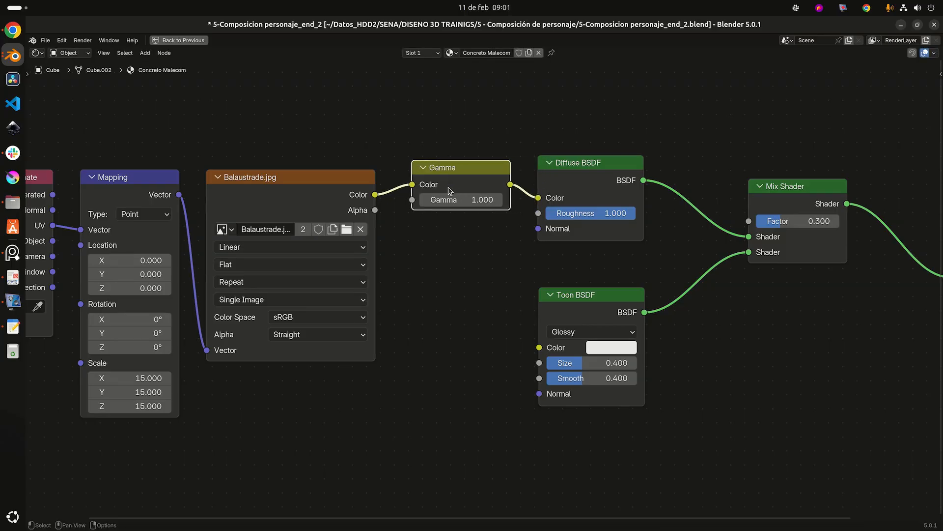
Set the Gamma node's Gamma value to 1.2.
{"action": "scroll", "coordinate": [449, 190], "scroll_direction": "up", "scroll_amount": 2}
{"action": "left_click", "coordinate": [476, 179]}
{"action": "type", "text": "1"}
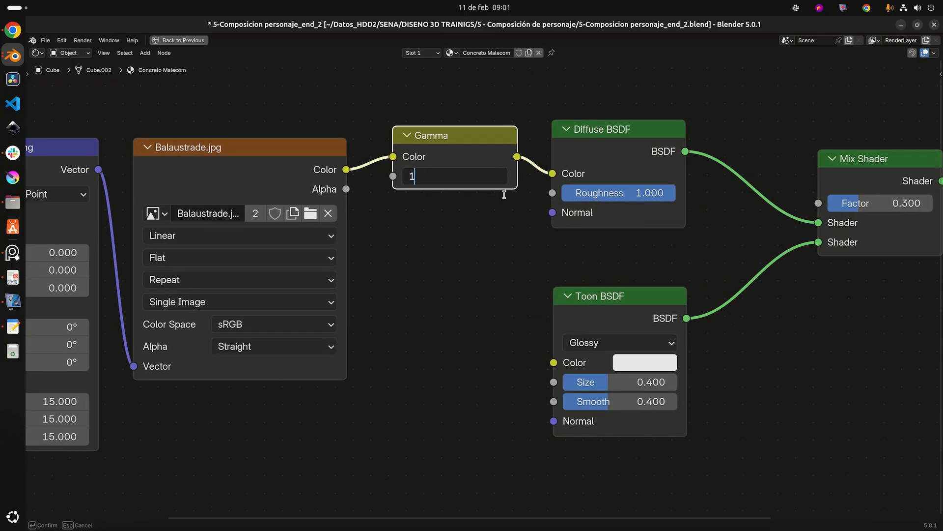
{"action": "type", "text": ".2"}
{"action": "key", "text": "Return"}
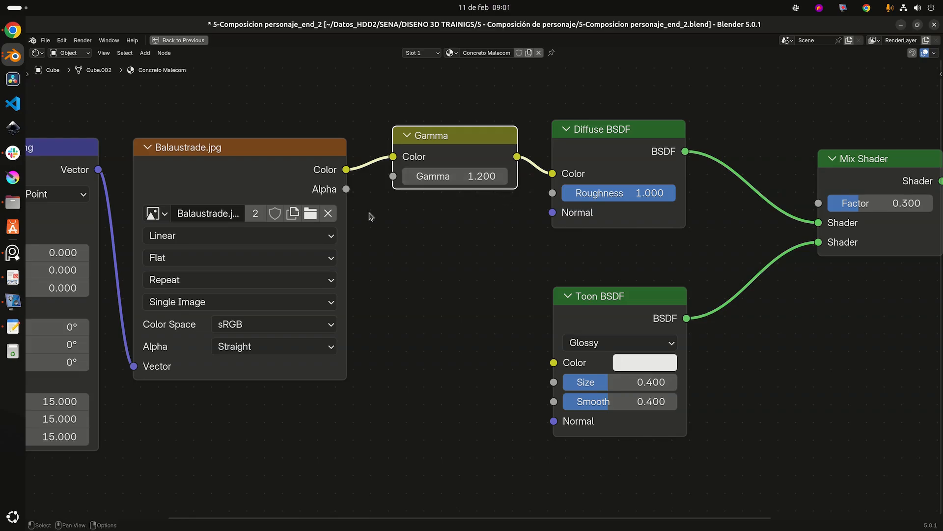
{"action": "scroll", "coordinate": [374, 221], "scroll_direction": "down", "scroll_amount": 5}
{"action": "middle_click_drag", "start_coordinate": [434, 320], "coordinate": [379, 315]}
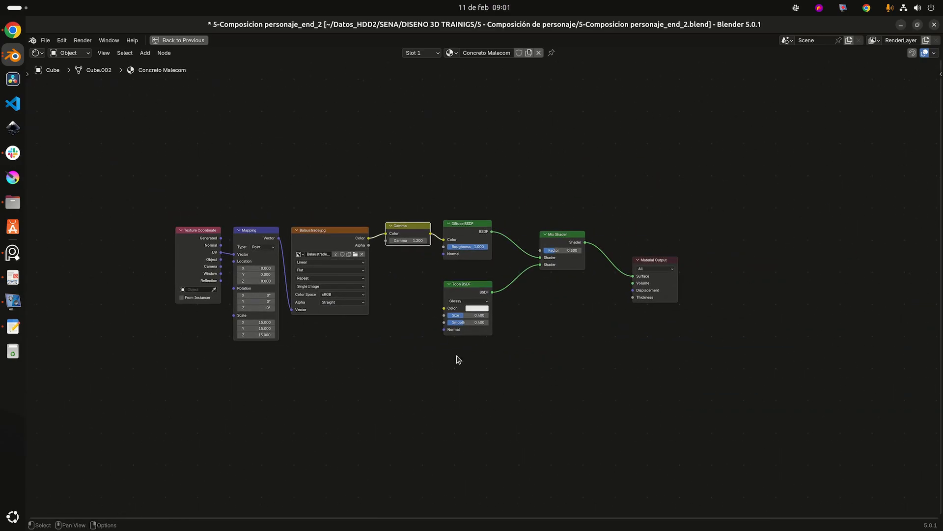
Duplicate the Balaustrade.jpg texture node below the original and assign Balaustrade_SPEC.png to the copy.
{"action": "key", "text": "alt+Tab"}
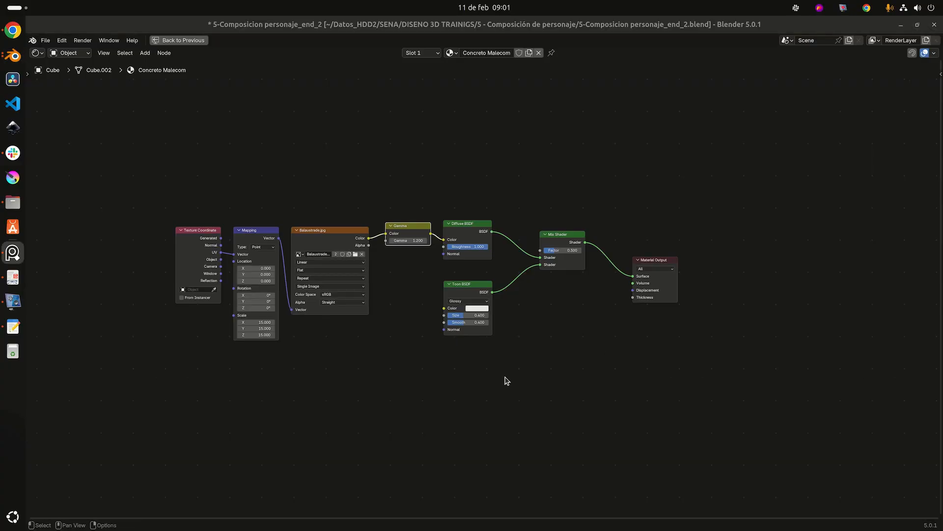
{"action": "scroll", "coordinate": [529, 384], "scroll_direction": "up", "scroll_amount": 3}
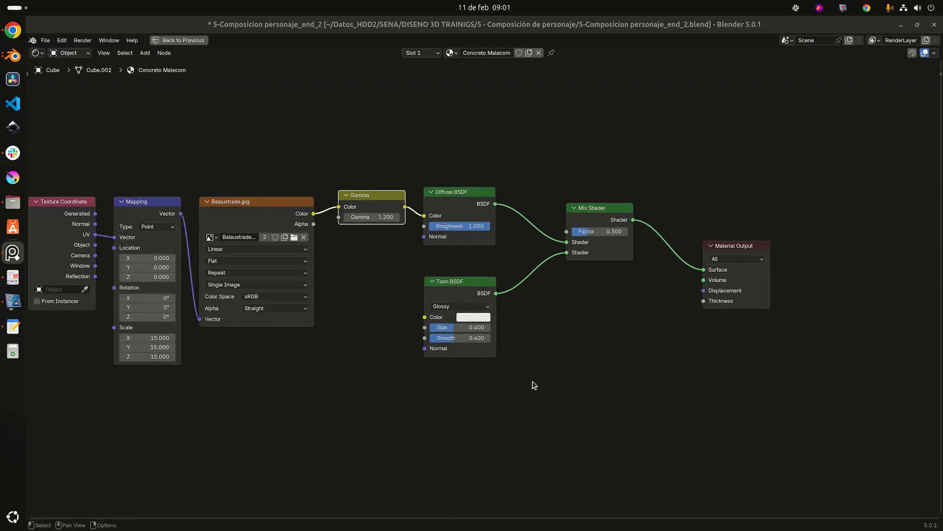
{"action": "middle_click_drag", "start_coordinate": [532, 383], "coordinate": [598, 356], "text": "shift"}
{"action": "scroll", "coordinate": [476, 331], "scroll_direction": "up", "scroll_amount": 1}
{"action": "middle_click_drag", "start_coordinate": [476, 331], "coordinate": [489, 294]}
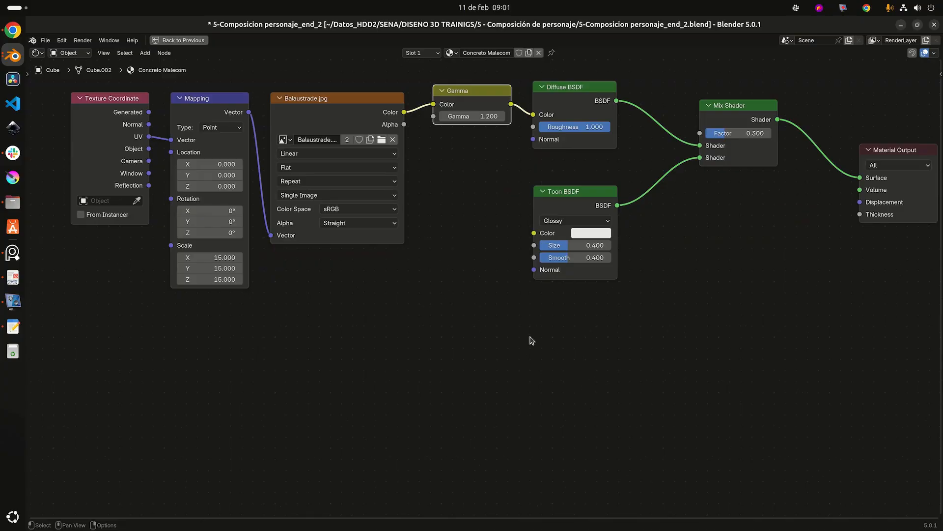
{"action": "middle_click_drag", "start_coordinate": [464, 281], "coordinate": [501, 341]}
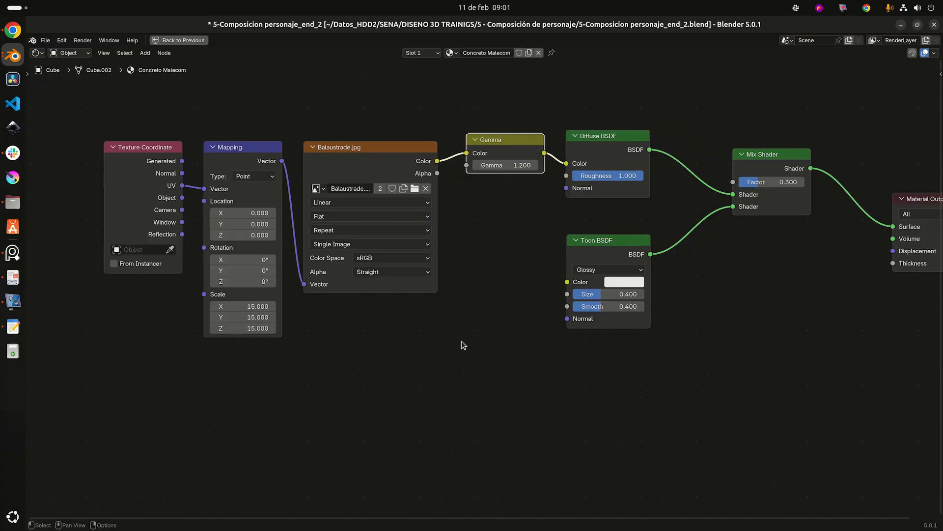
{"action": "left_click", "coordinate": [348, 168]}
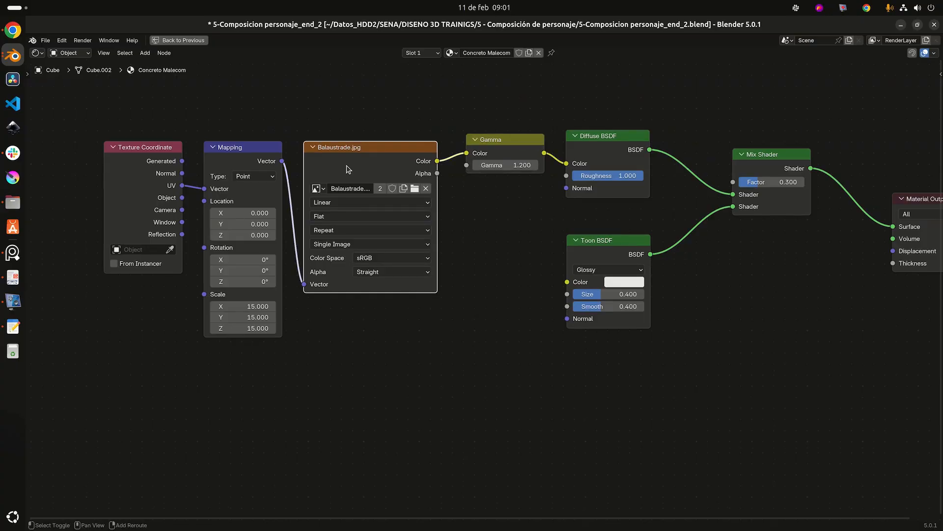
{"action": "key", "text": "shift+d"}
{"action": "left_click", "coordinate": [482, 386]}
{"action": "left_click", "coordinate": [409, 384]}
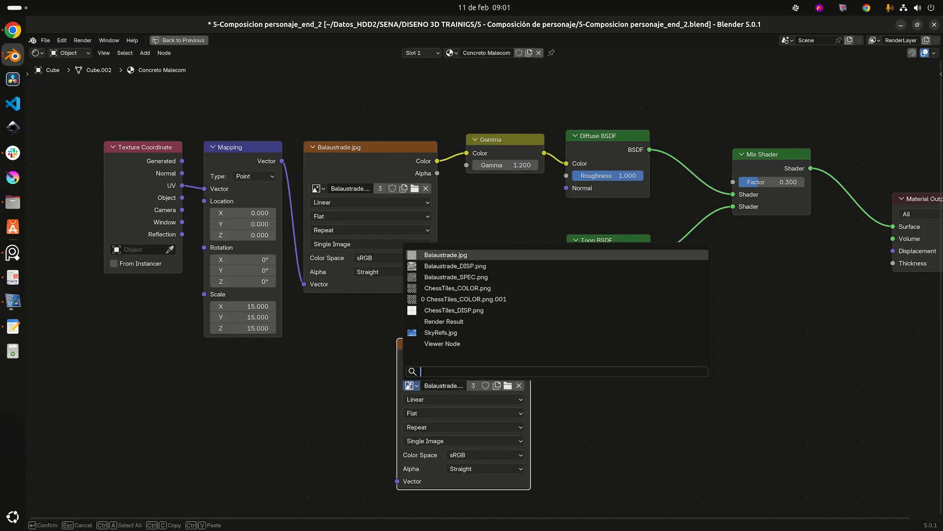
{"action": "left_click", "coordinate": [481, 276]}
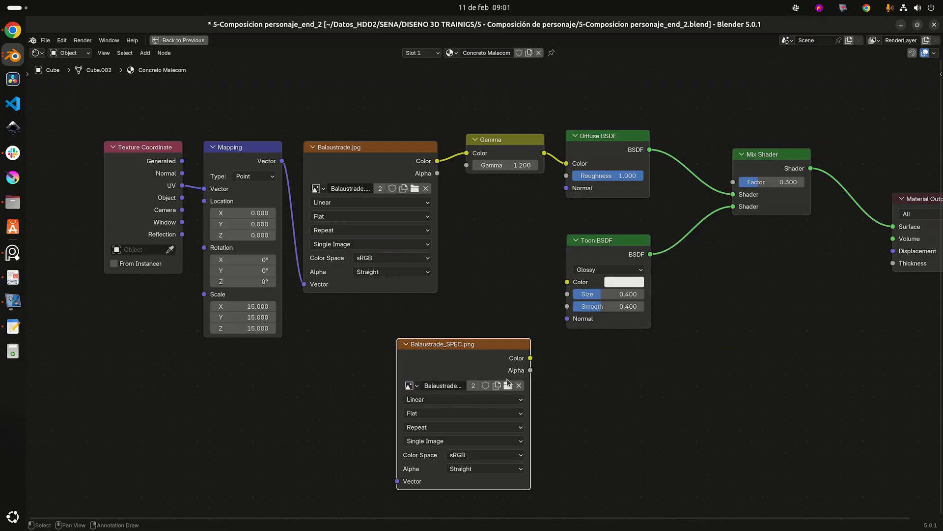
Connect the Mapping node's Vector to the Balaustrade_SPEC.png texture and that texture's Color to the Toon BSDF's Color, tidying the node spacing.
{"action": "left_click_drag", "start_coordinate": [283, 162], "coordinate": [398, 481]}
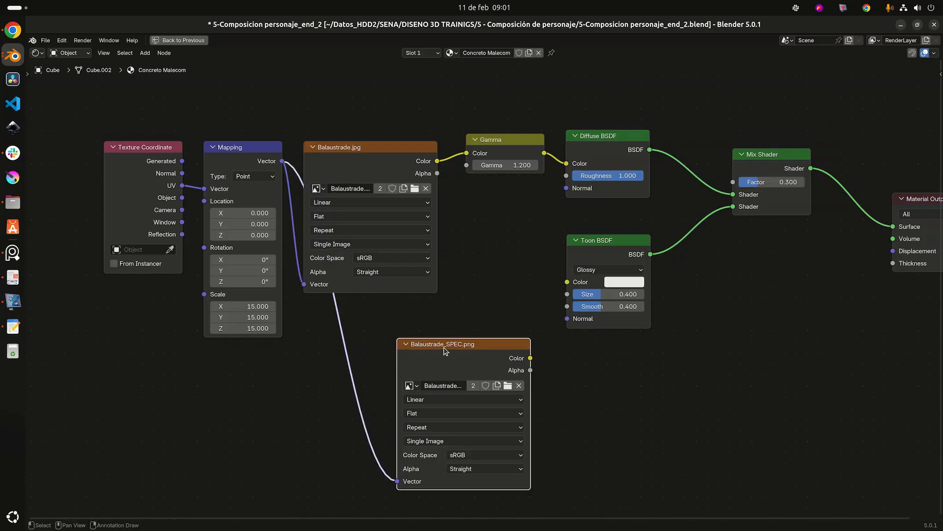
{"action": "left_click_drag", "start_coordinate": [442, 349], "coordinate": [436, 349]}
{"action": "left_click_drag", "start_coordinate": [93, 134], "coordinate": [251, 372]}
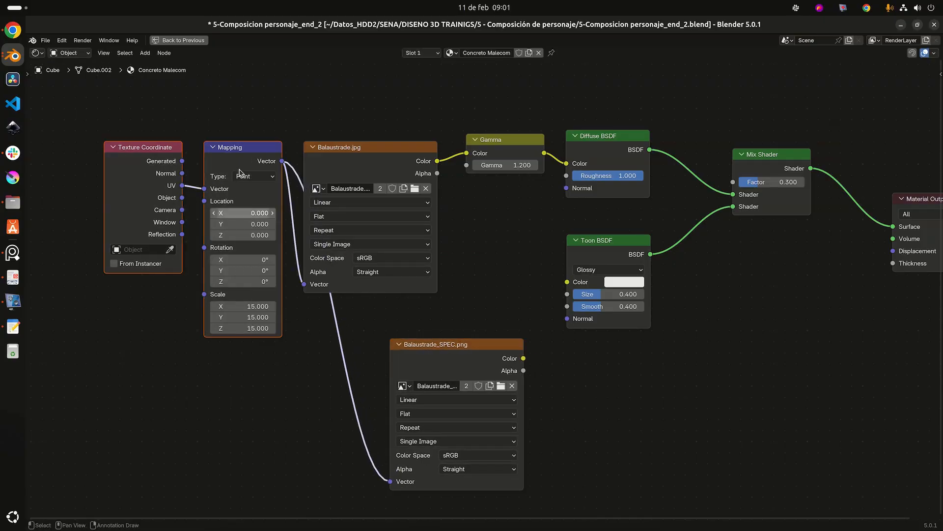
{"action": "left_click_drag", "start_coordinate": [235, 158], "coordinate": [176, 169]}
{"action": "scroll", "coordinate": [622, 393], "scroll_direction": "down", "scroll_amount": 2}
{"action": "middle_click_drag", "start_coordinate": [624, 396], "coordinate": [545, 357]}
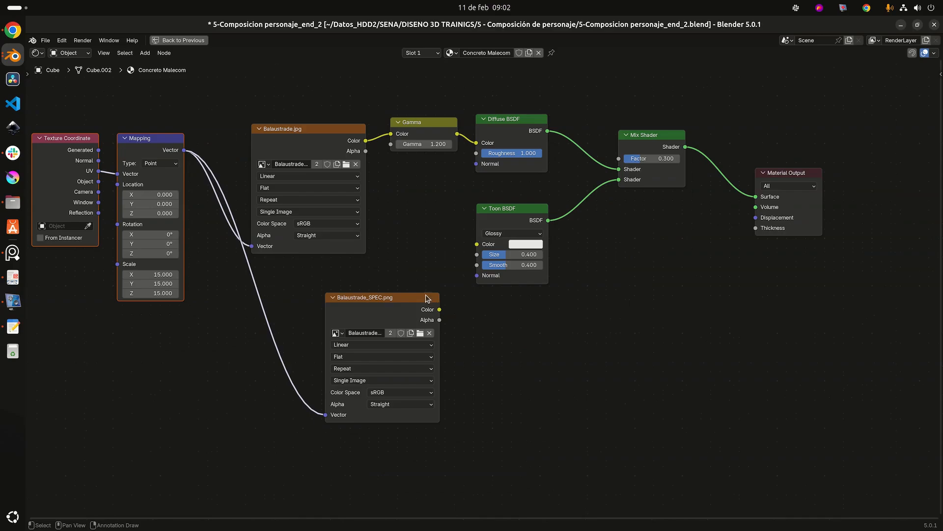
{"action": "left_click_drag", "start_coordinate": [438, 308], "coordinate": [477, 245]}
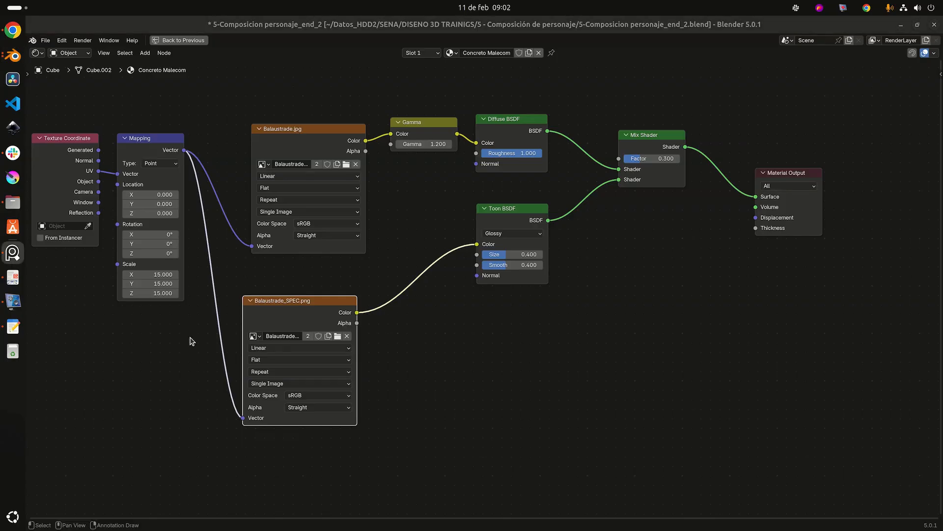
Duplicate the Balaustrade_SPEC.png texture node below the Toon BSDF and connect the Mapping node's Vector to the copy.
{"action": "middle_click_drag", "start_coordinate": [501, 411], "coordinate": [493, 334]}
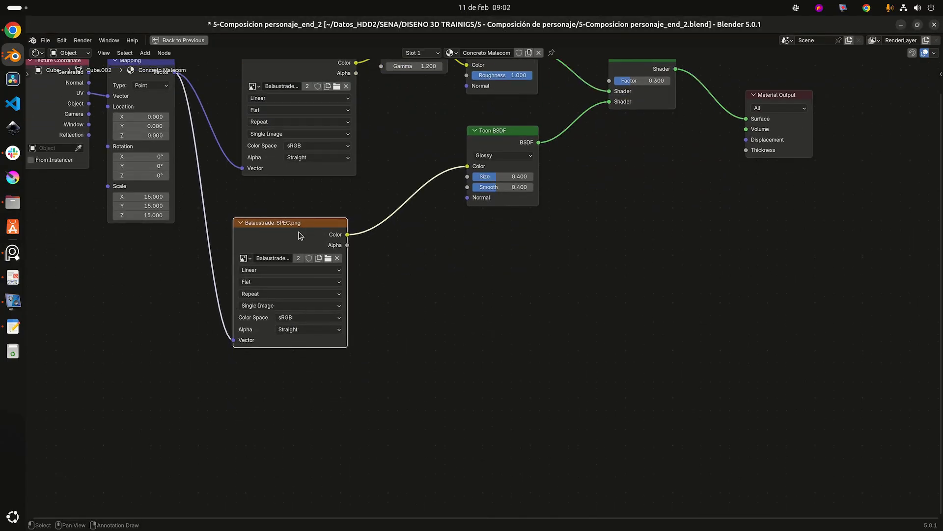
{"action": "left_click_drag", "start_coordinate": [301, 235], "coordinate": [305, 229]}
{"action": "key", "text": "shift+d"}
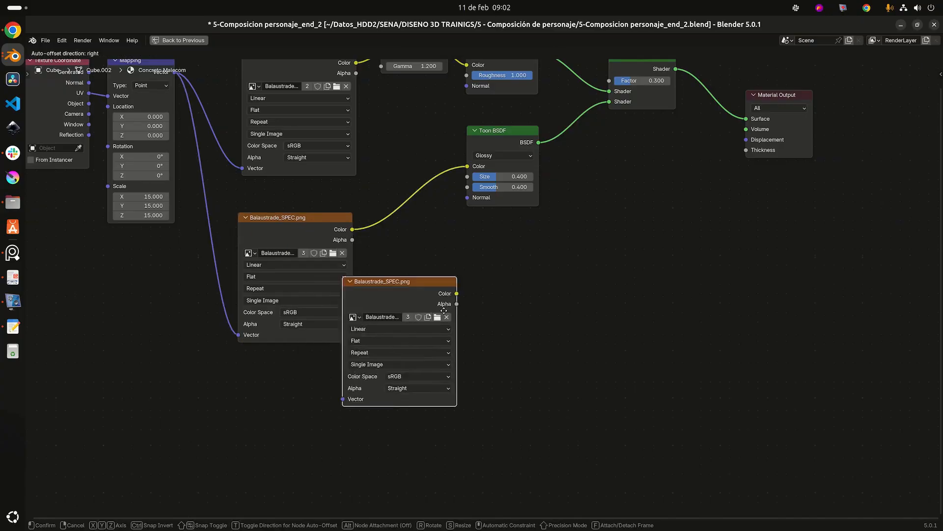
{"action": "left_click", "coordinate": [513, 338]}
{"action": "scroll", "coordinate": [421, 316], "scroll_direction": "down", "scroll_amount": 1}
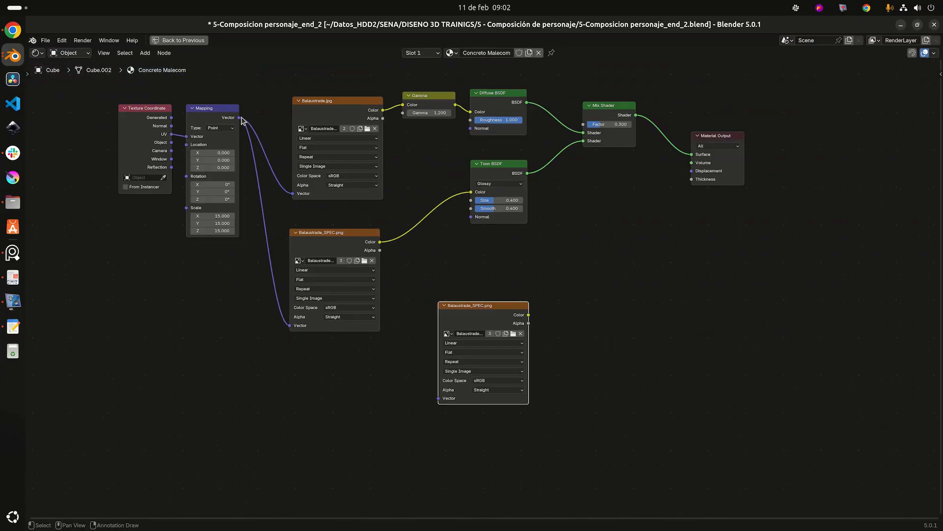
{"action": "left_click_drag", "start_coordinate": [241, 118], "coordinate": [438, 398]}
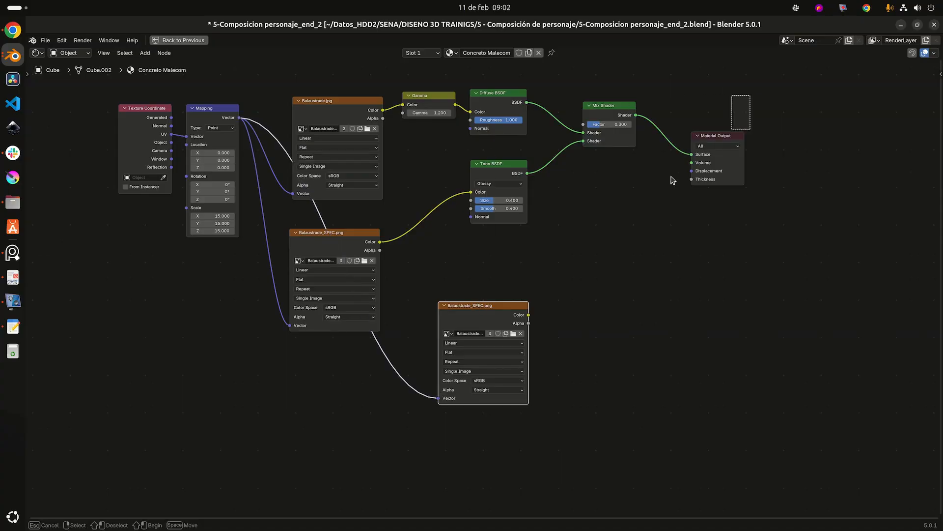
Move the Diffuse BSDF, Toon BSDF, Mix Shader and Material Output nodes away from the textures and bring the duplicated texture node closer.
{"action": "left_click_drag", "start_coordinate": [752, 94], "coordinate": [472, 250]}
{"action": "key", "text": "g"}
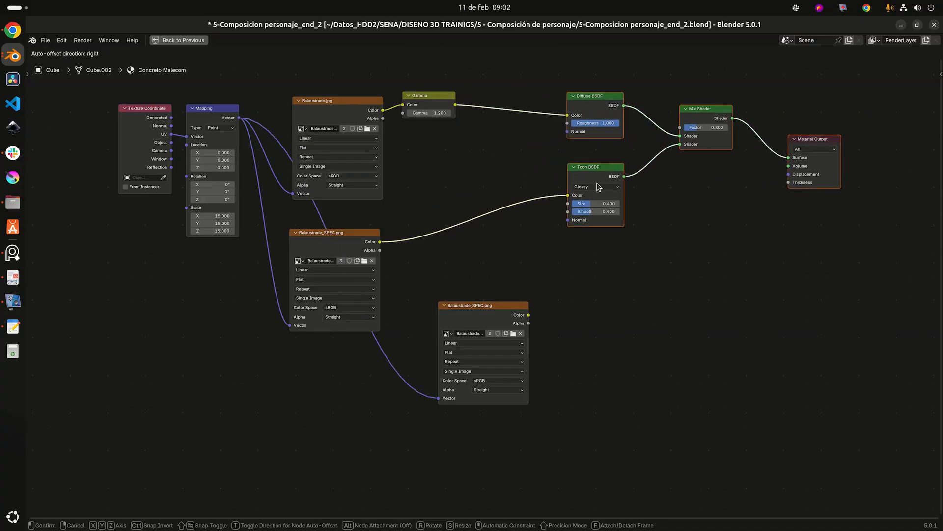
{"action": "left_click", "coordinate": [659, 172]}
{"action": "left_click_drag", "start_coordinate": [488, 313], "coordinate": [452, 249]}
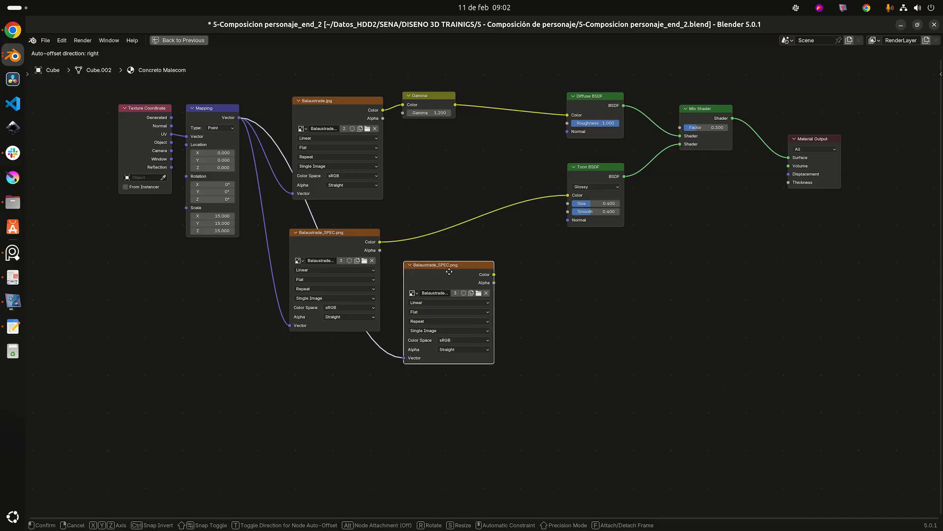
Assign Balaustrade_DISP.png to the duplicated texture node and shift the node slightly downward.
{"action": "scroll", "coordinate": [532, 270], "scroll_direction": "up", "scroll_amount": 4}
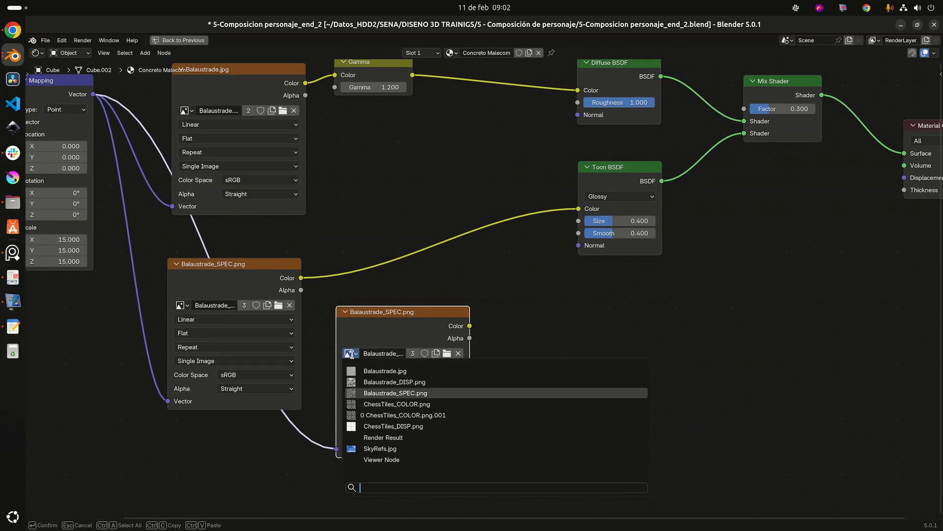
{"action": "left_click", "coordinate": [394, 382]}
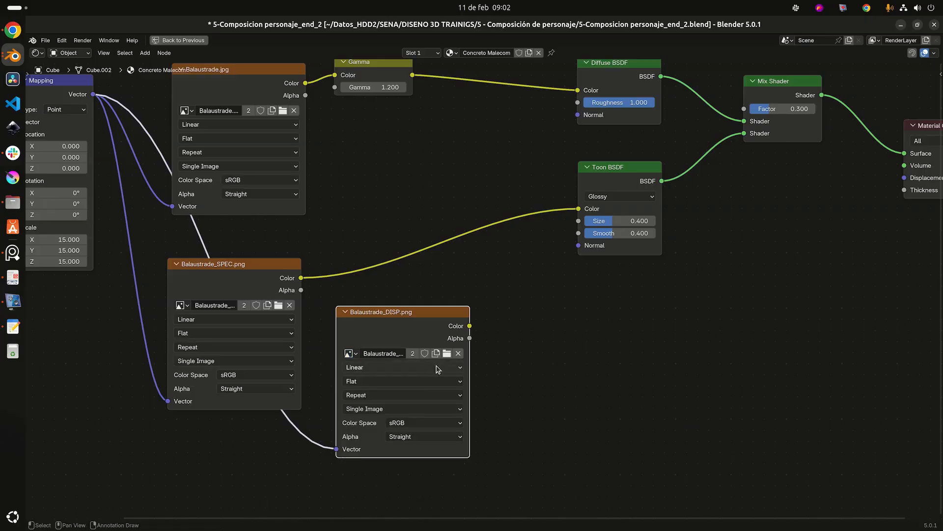
{"action": "left_click", "coordinate": [447, 353]}
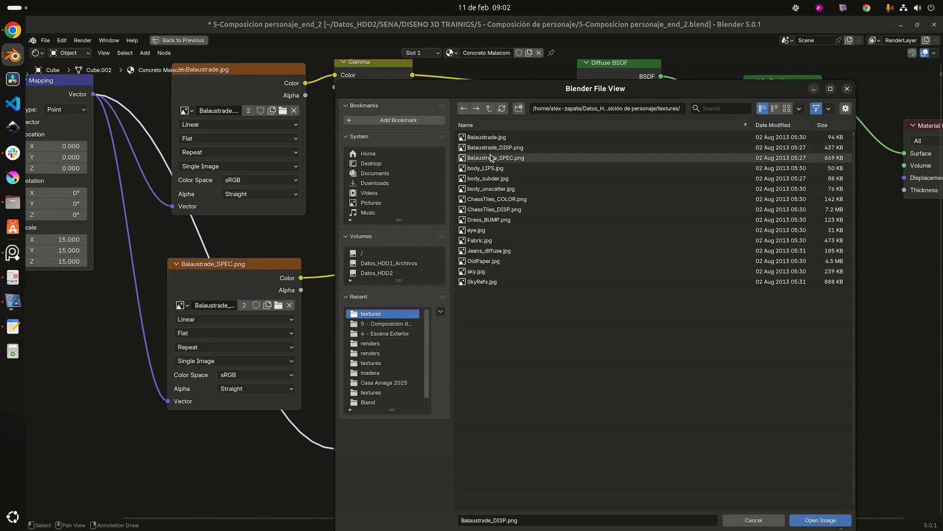
{"action": "left_click", "coordinate": [754, 521]}
{"action": "middle_click_drag", "start_coordinate": [529, 344], "coordinate": [494, 357]}
{"action": "left_click_drag", "start_coordinate": [399, 344], "coordinate": [400, 369]}
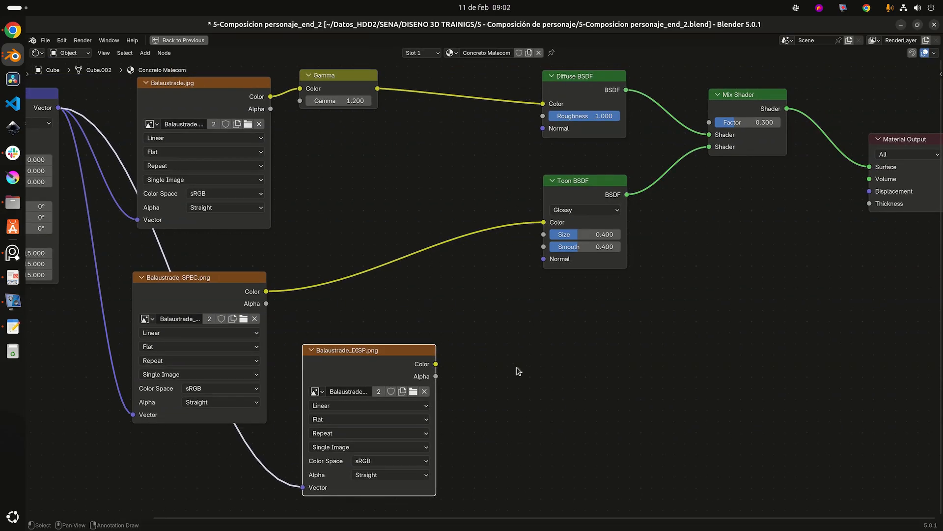
Add a Bump node beside the Balaustrade_DISP.png texture and connect the texture's Color to the Bump's Height.
{"action": "scroll", "coordinate": [504, 336], "scroll_direction": "up", "scroll_amount": 2}
{"action": "middle_click_drag", "start_coordinate": [504, 335], "coordinate": [477, 287]}
{"action": "left_click", "coordinate": [475, 296]}
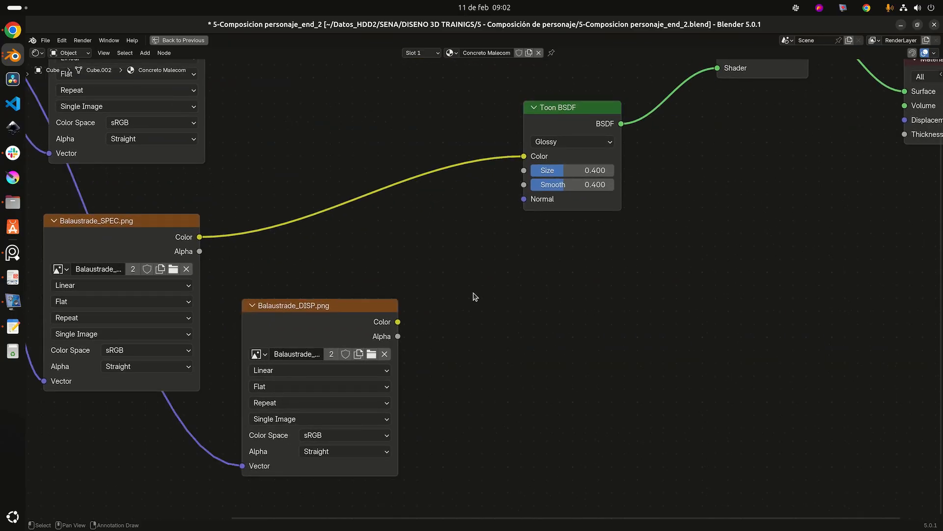
{"action": "key", "text": "shift+a"}
{"action": "left_click", "coordinate": [477, 296]}
{"action": "type", "text": "bump"}
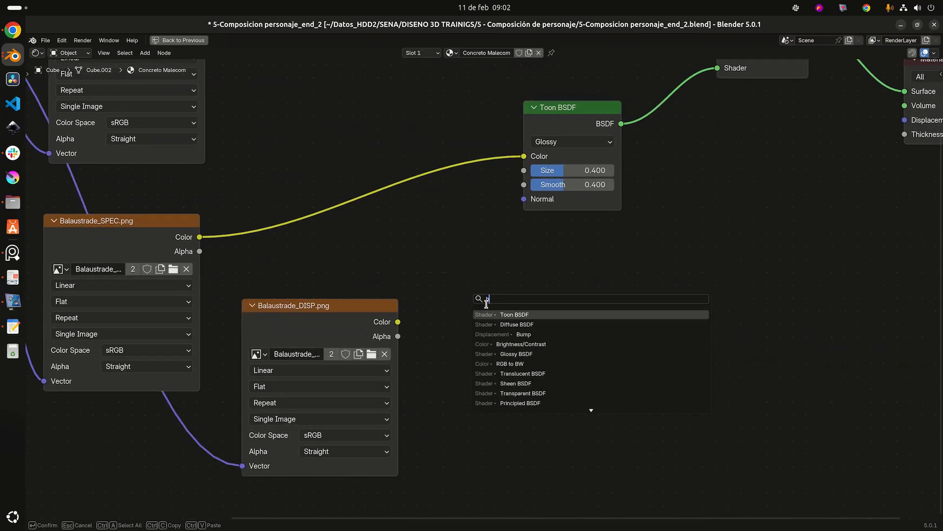
{"action": "key", "text": "Return"}
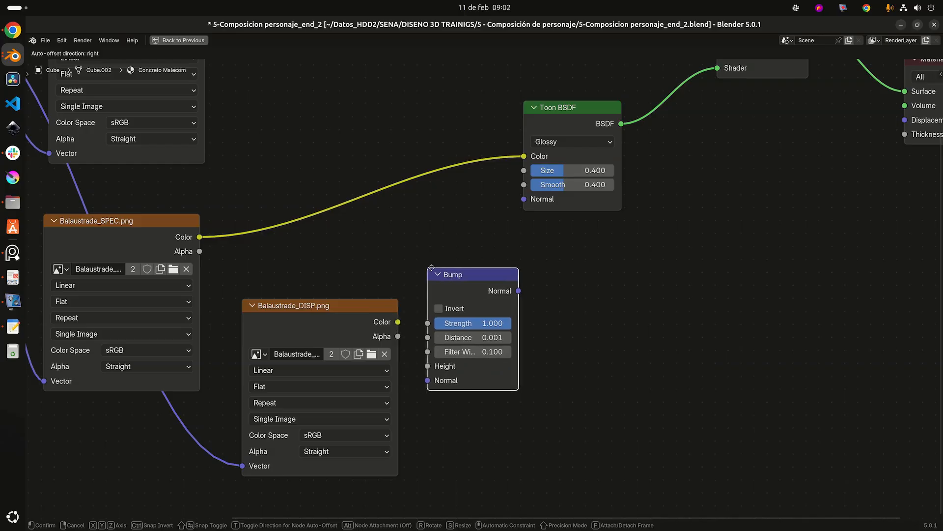
{"action": "left_click", "coordinate": [431, 268]}
{"action": "left_click_drag", "start_coordinate": [398, 323], "coordinate": [438, 368]}
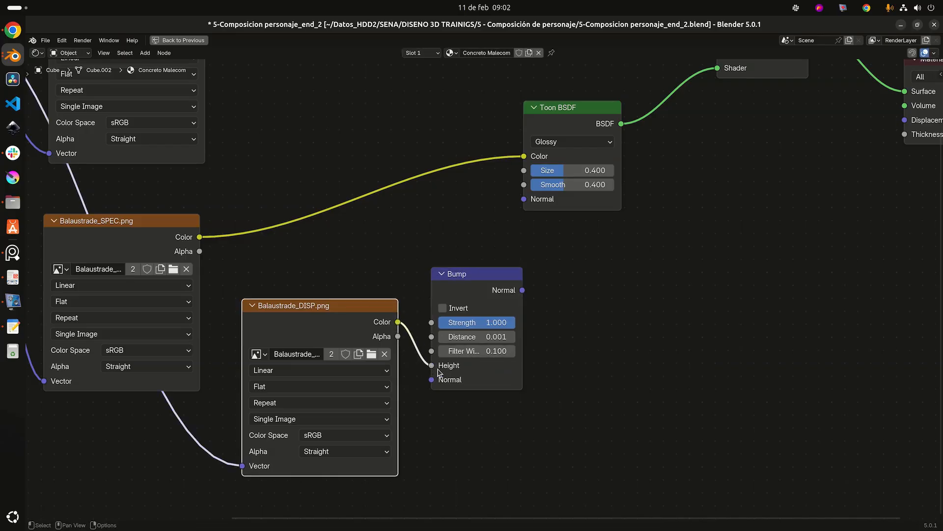
{"action": "left_click_drag", "start_coordinate": [457, 280], "coordinate": [479, 279]}
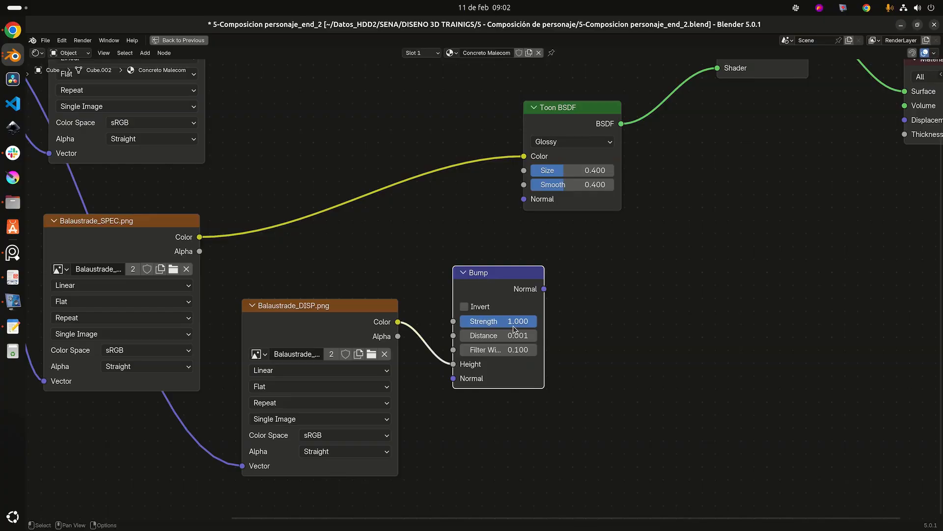
Set the Bump node's Strength to 0.1.
{"action": "left_click", "coordinate": [526, 326]}
{"action": "type", "text": "0.1"}
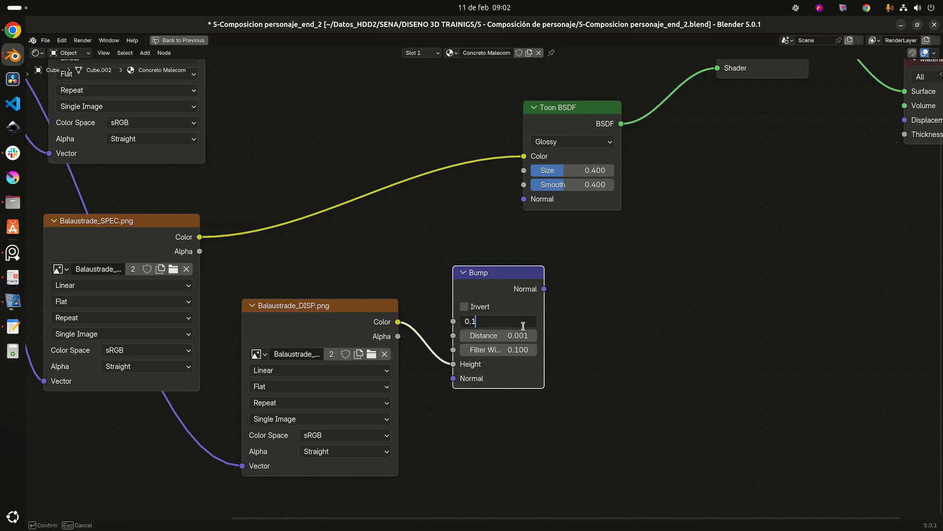
{"action": "key", "text": "Return"}
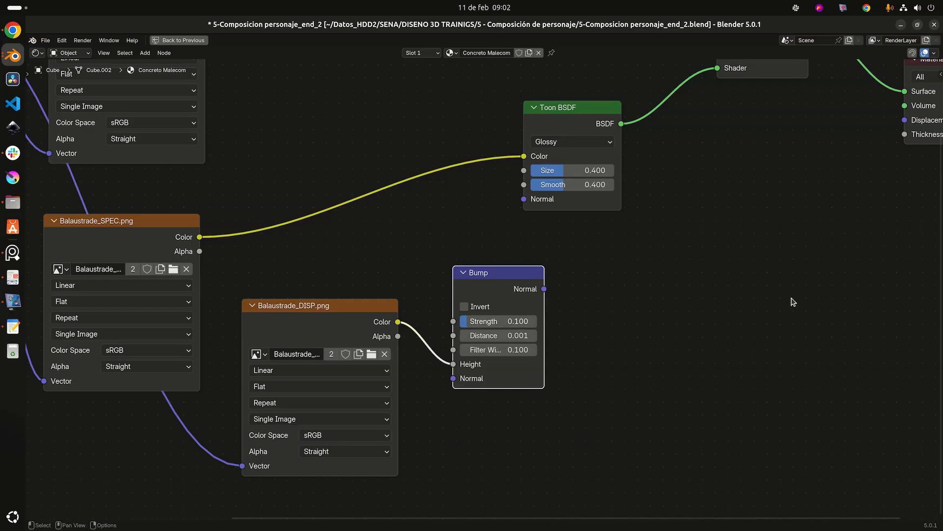
Make room beside the shader and output nodes and connect the Bump's Normal output to the Normal inputs of the Toon BSDF and Diffuse BSDF.
{"action": "scroll", "coordinate": [644, 353], "scroll_direction": "down", "scroll_amount": 4}
{"action": "middle_click_drag", "start_coordinate": [623, 350], "coordinate": [569, 395]}
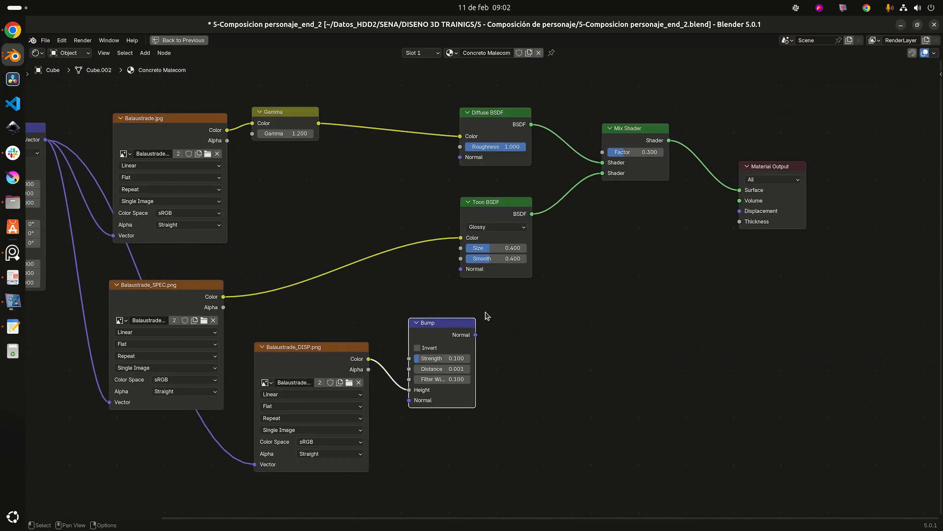
{"action": "scroll", "coordinate": [485, 314], "scroll_direction": "down", "scroll_amount": 2}
{"action": "middle_click_drag", "start_coordinate": [541, 314], "coordinate": [581, 310]}
{"action": "left_click_drag", "start_coordinate": [812, 119], "coordinate": [533, 286]}
{"action": "key", "text": "g"}
{"action": "left_click", "coordinate": [656, 324]}
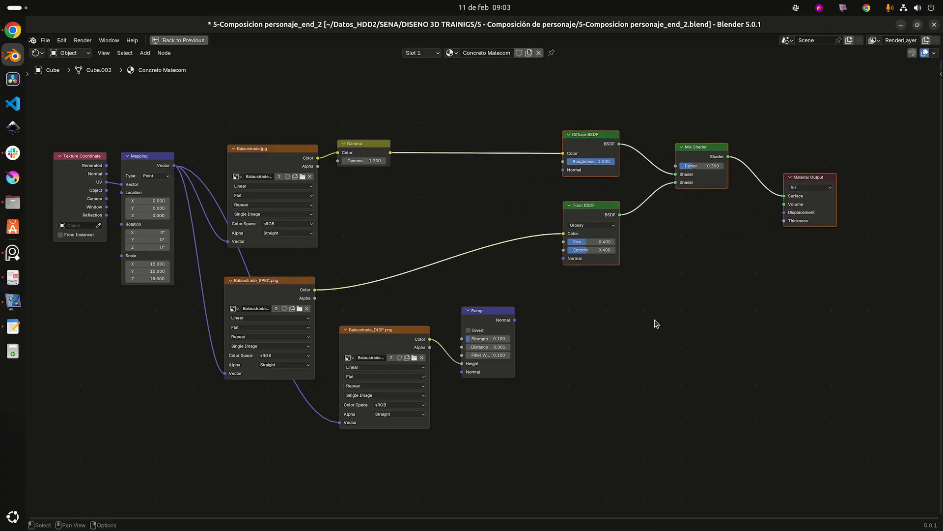
{"action": "left_click", "coordinate": [656, 323]}
{"action": "left_click_drag", "start_coordinate": [515, 319], "coordinate": [564, 258]}
{"action": "left_click_drag", "start_coordinate": [516, 320], "coordinate": [563, 169]}
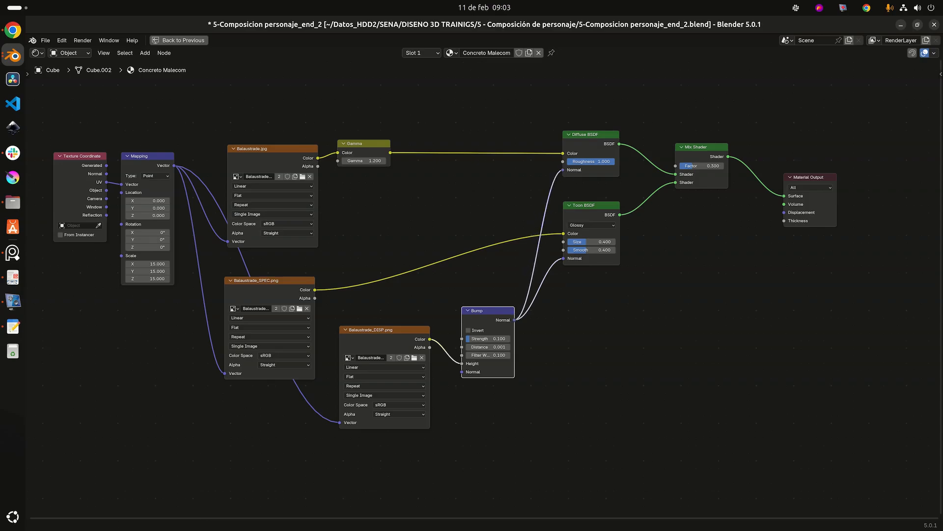
Restore the full Shading layout and examine the Balaustrade_DISP.png displacement image in the image editor.
{"action": "middle_click_drag", "start_coordinate": [618, 331], "coordinate": [714, 367]}
{"action": "scroll", "coordinate": [512, 290], "scroll_direction": "up", "scroll_amount": 1}
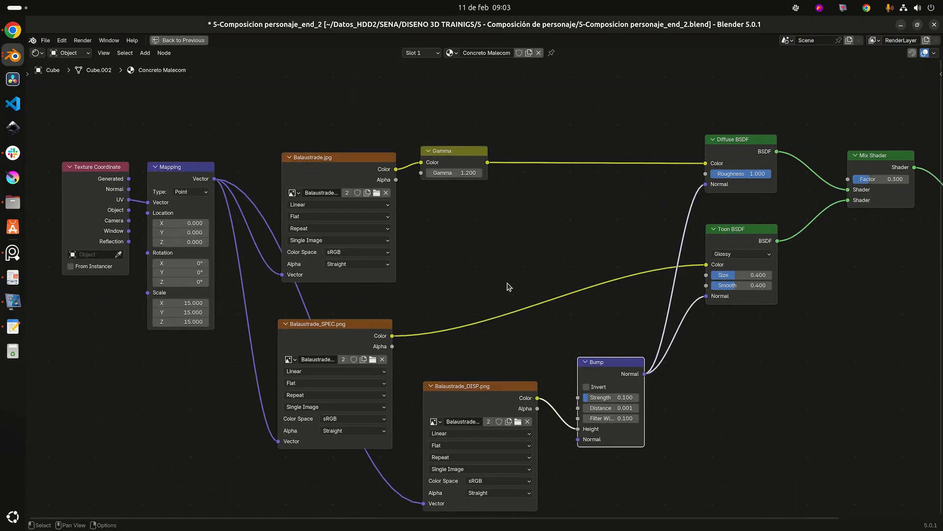
{"action": "key", "text": "ctrl+space"}
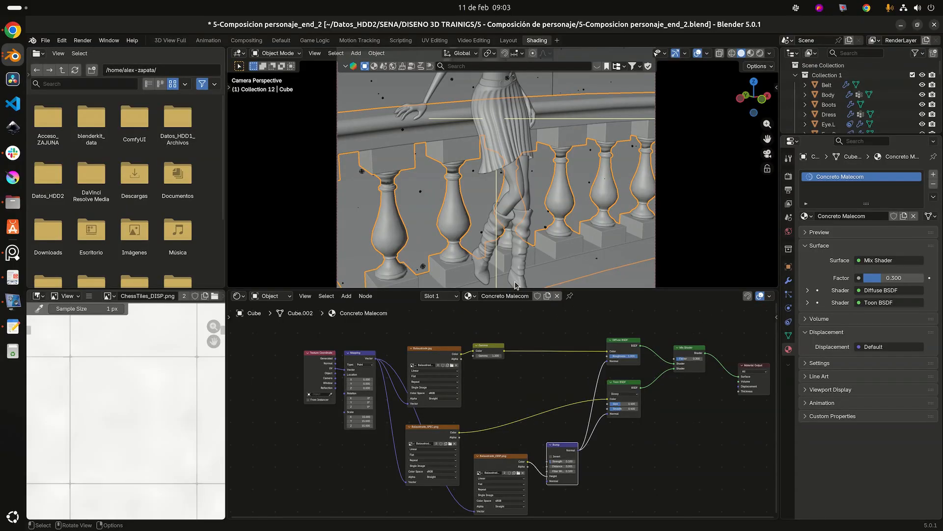
{"action": "left_click", "coordinate": [493, 464]}
{"action": "middle_click_drag", "start_coordinate": [43, 422], "coordinate": [204, 349]}
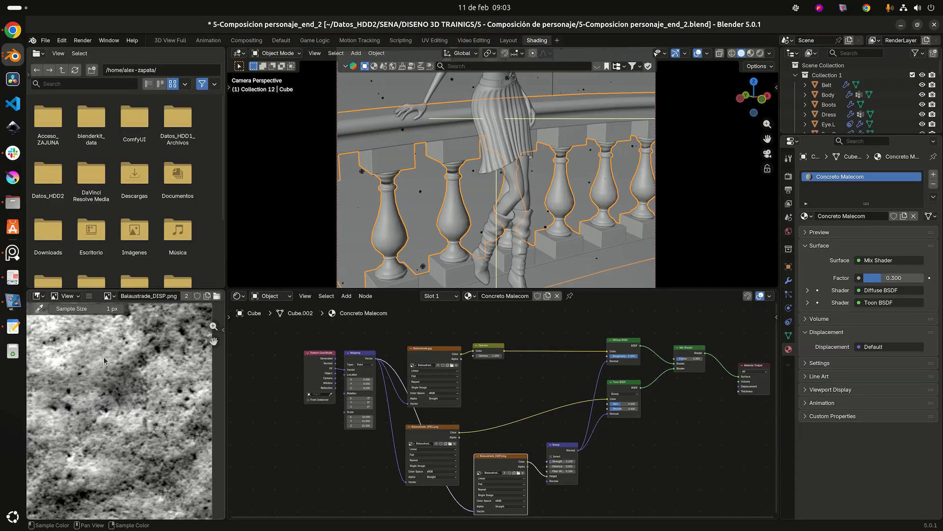
{"action": "scroll", "coordinate": [124, 423], "scroll_direction": "down", "scroll_amount": 5}
{"action": "middle_click_drag", "start_coordinate": [124, 438], "coordinate": [141, 401]}
{"action": "scroll", "coordinate": [135, 360], "scroll_direction": "up", "scroll_amount": 3}
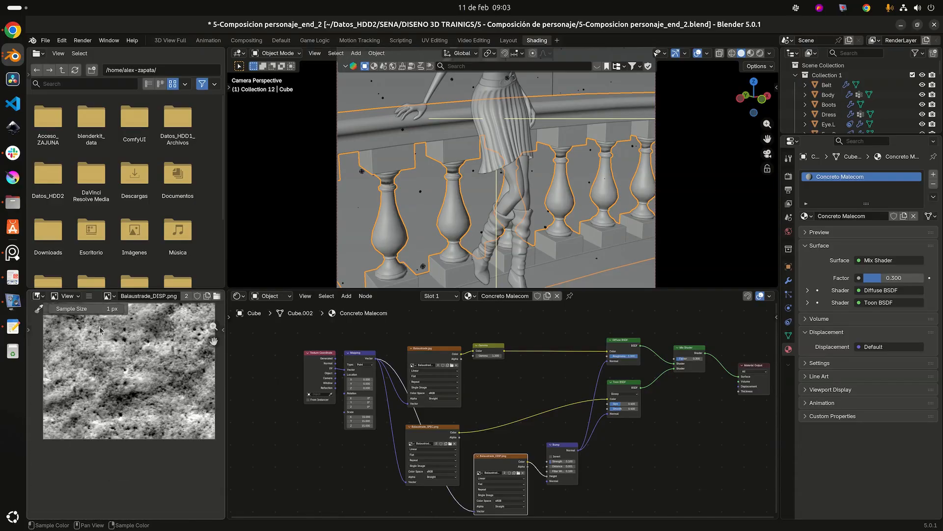
{"action": "scroll", "coordinate": [135, 360], "scroll_direction": "down", "scroll_amount": 3}
{"action": "middle_click_drag", "start_coordinate": [138, 363], "coordinate": [120, 390]}
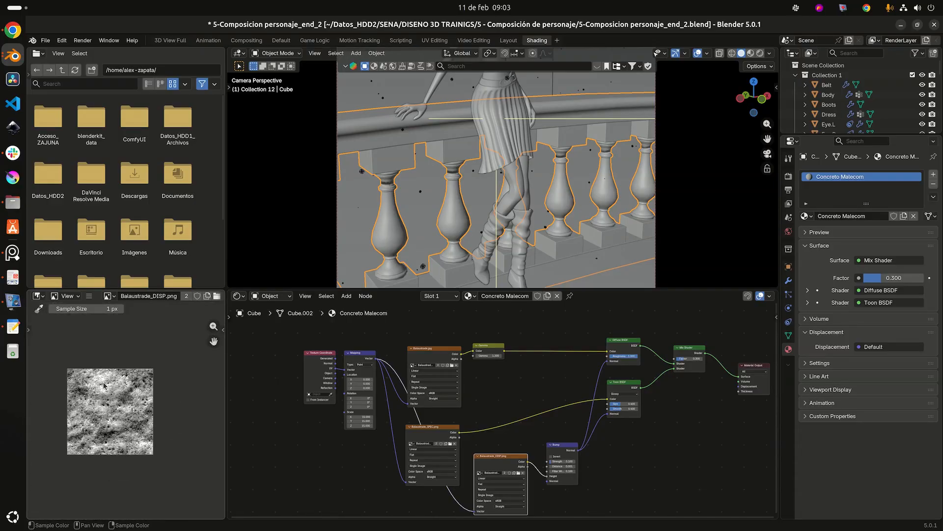
{"action": "scroll", "coordinate": [168, 419], "scroll_direction": "up", "scroll_amount": 3}
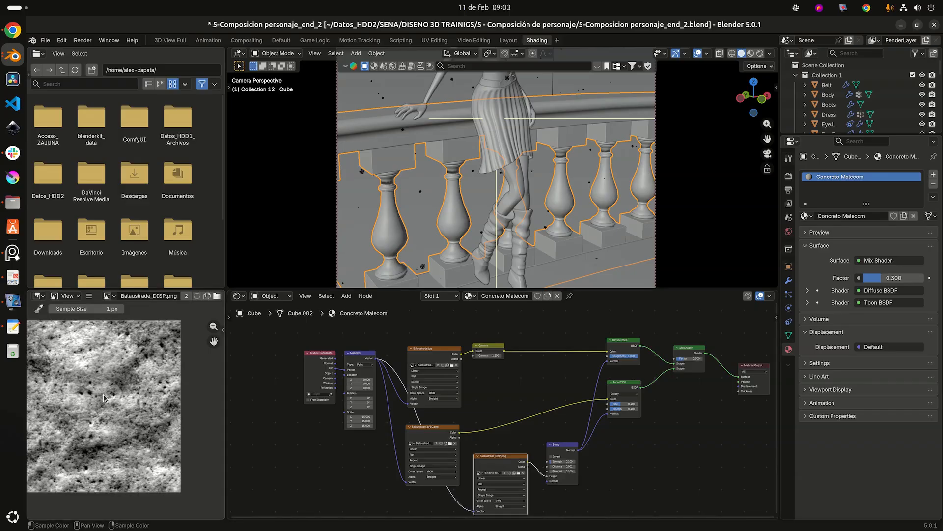
Bring up the scene's output format settings and enlarge the 3D viewport downward.
{"action": "left_click", "coordinate": [788, 177]}
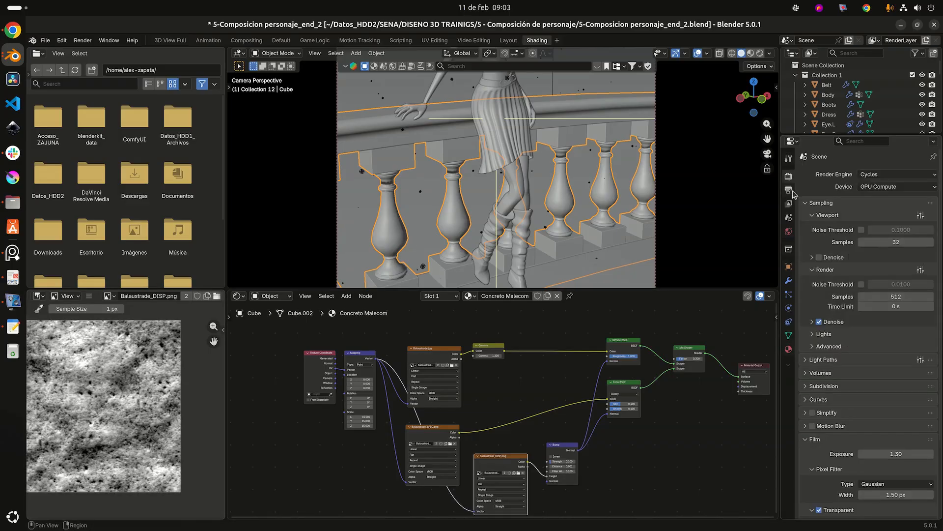
{"action": "left_click", "coordinate": [788, 189]}
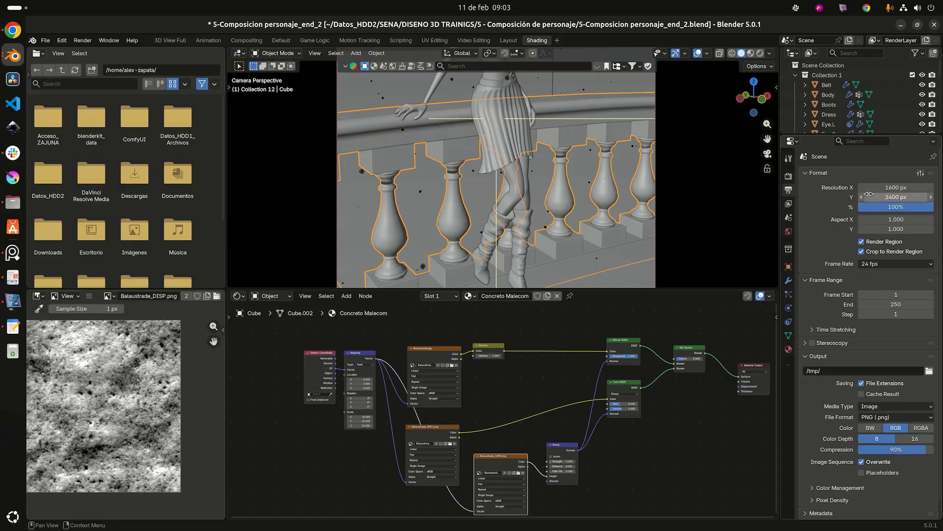
{"action": "left_click_drag", "start_coordinate": [623, 290], "coordinate": [590, 340]}
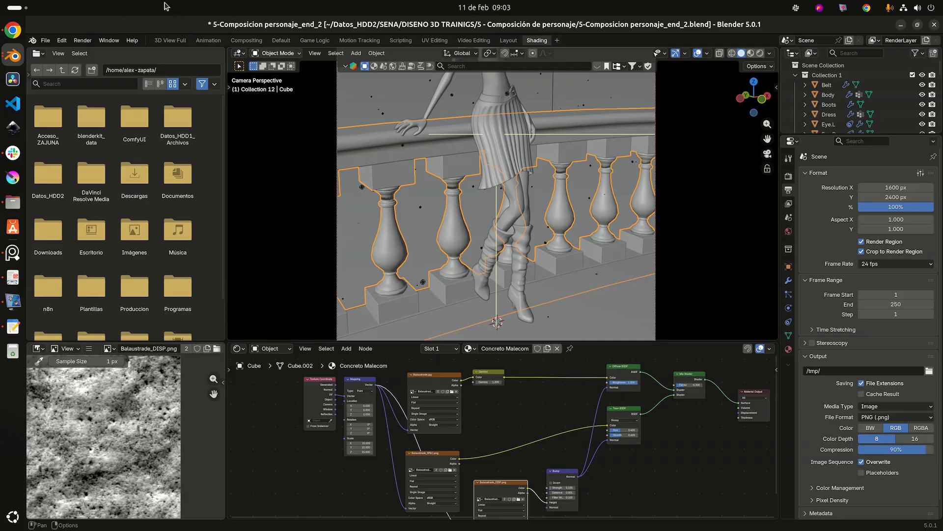
Save the file and render the scene as a still image.
{"action": "key", "text": "ctrl+s"}
{"action": "left_click", "coordinate": [79, 41]}
{"action": "left_click", "coordinate": [102, 53]}
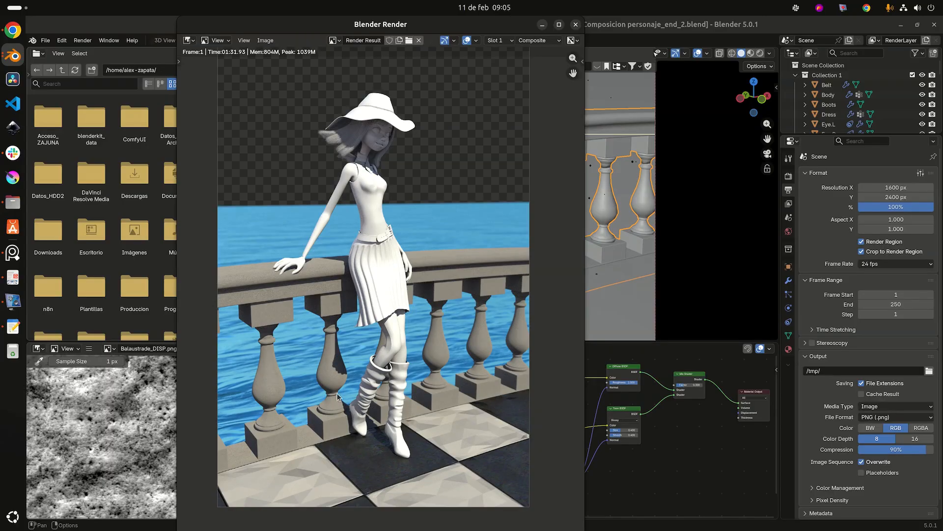
Examine the balustrade's concrete texture up close in the rendered image.
{"action": "scroll", "coordinate": [291, 237], "scroll_direction": "up", "scroll_amount": 5}
{"action": "middle_click_drag", "start_coordinate": [289, 252], "coordinate": [409, 251]}
{"action": "scroll", "coordinate": [408, 251], "scroll_direction": "down", "scroll_amount": 3}
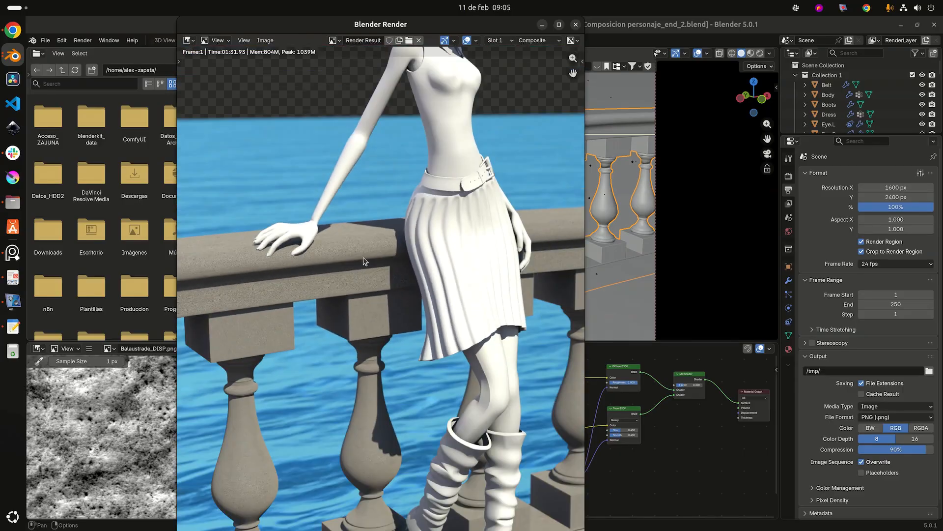
Inspect the concrete texture on the handrail under the hand and on the nearest balusters in the rendered image.
{"action": "scroll", "coordinate": [239, 297], "scroll_direction": "up", "scroll_amount": 3}
{"action": "middle_click_drag", "start_coordinate": [239, 297], "coordinate": [350, 294]}
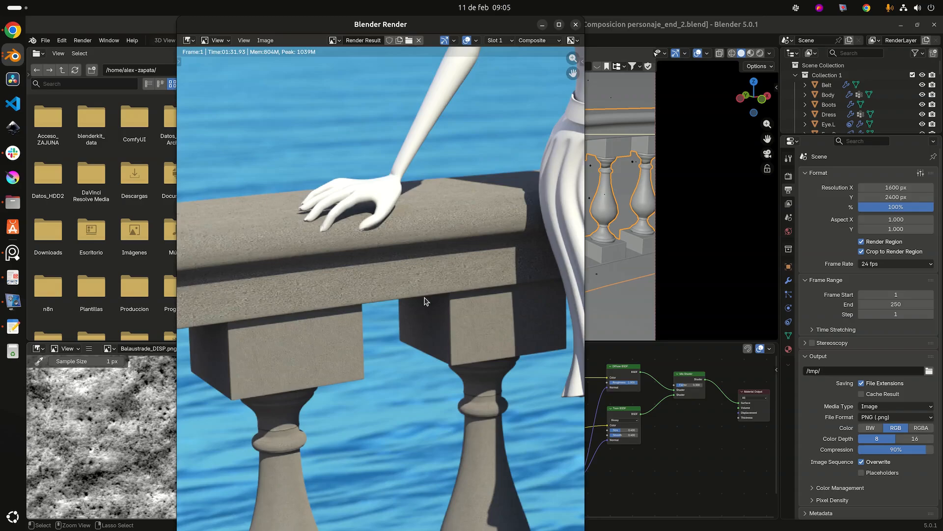
{"action": "scroll", "coordinate": [426, 299], "scroll_direction": "down", "scroll_amount": 4}
{"action": "scroll", "coordinate": [400, 338], "scroll_direction": "up", "scroll_amount": 1}
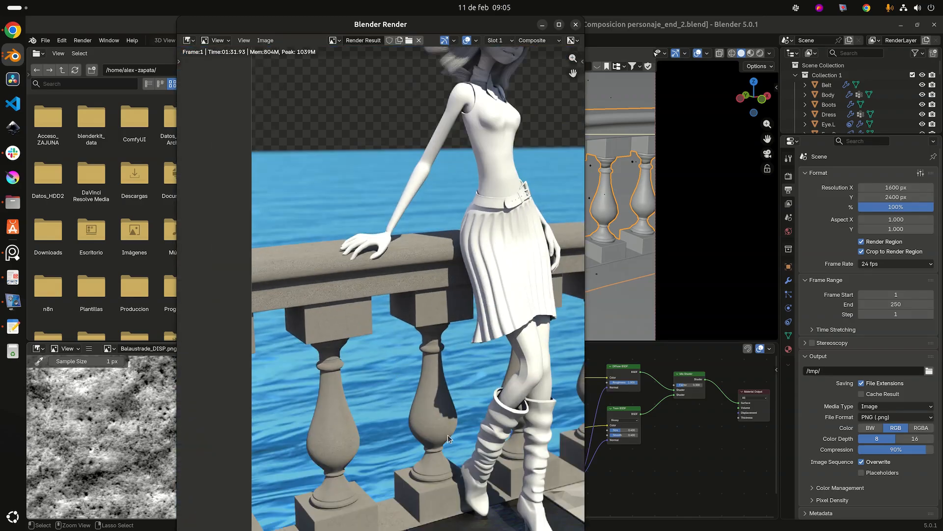
{"action": "scroll", "coordinate": [426, 378], "scroll_direction": "up", "scroll_amount": 3}
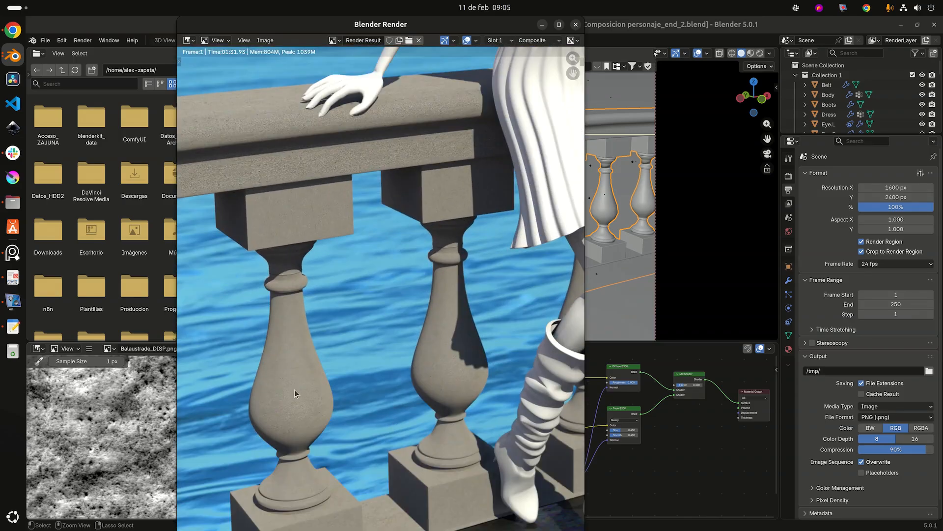
{"action": "scroll", "coordinate": [295, 411], "scroll_direction": "up", "scroll_amount": 2}
{"action": "middle_click_drag", "start_coordinate": [308, 414], "coordinate": [371, 353]}
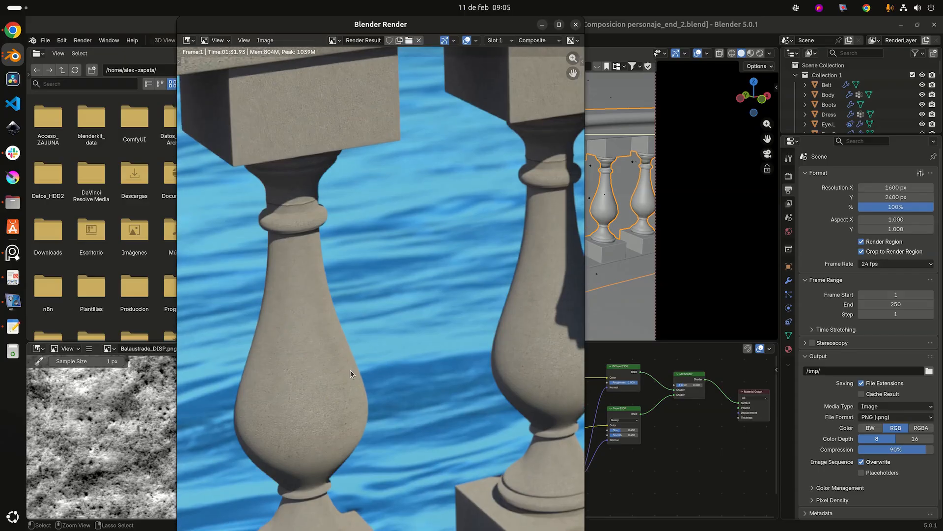
{"action": "scroll", "coordinate": [350, 369], "scroll_direction": "down", "scroll_amount": 3}
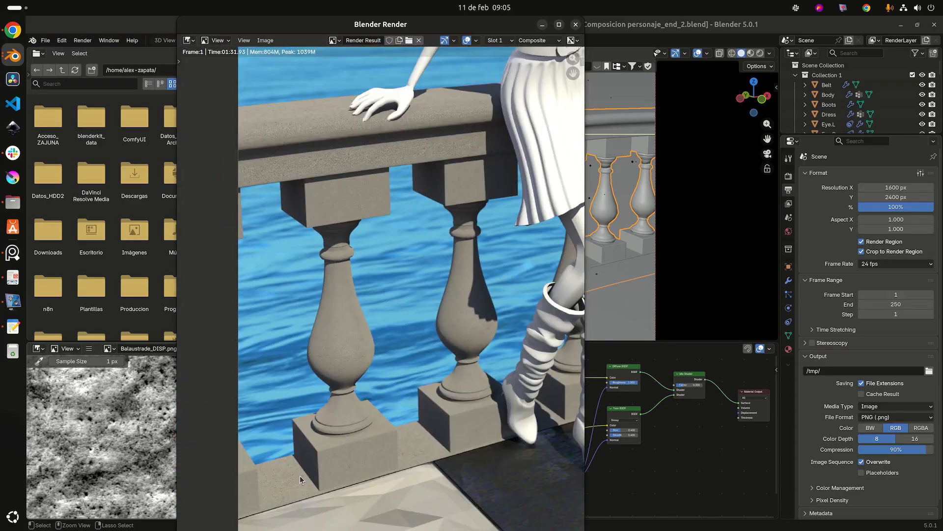
Compare the balustrade's look in the render between the whole composition and close views of the railing.
{"action": "scroll", "coordinate": [300, 476], "scroll_direction": "down", "scroll_amount": 3}
{"action": "scroll", "coordinate": [479, 385], "scroll_direction": "up", "scroll_amount": 3}
{"action": "scroll", "coordinate": [370, 237], "scroll_direction": "down", "scroll_amount": 4}
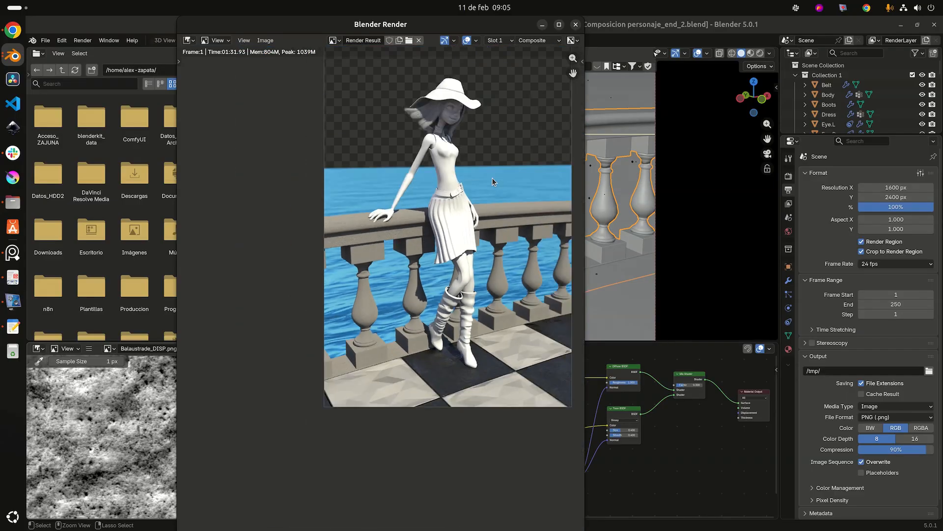
{"action": "scroll", "coordinate": [484, 181], "scroll_direction": "up", "scroll_amount": 4}
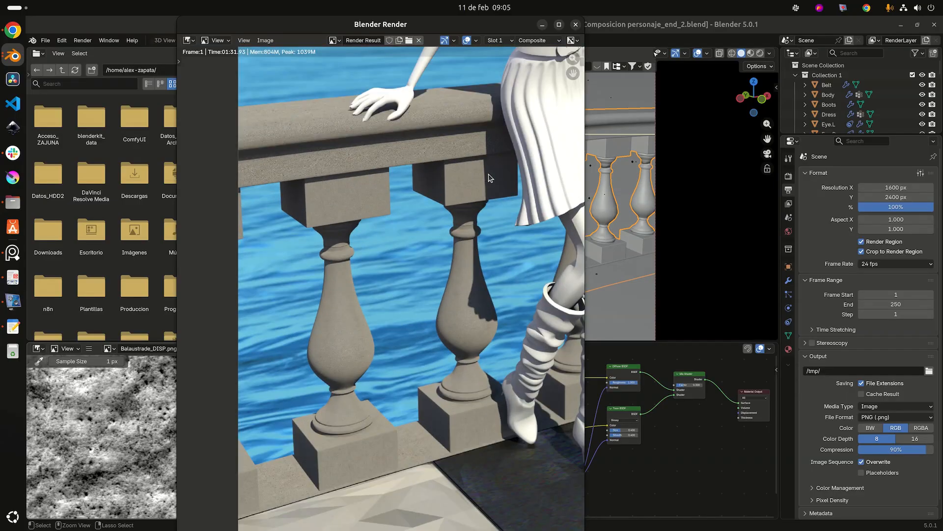
{"action": "scroll", "coordinate": [485, 180], "scroll_direction": "down", "scroll_amount": 5}
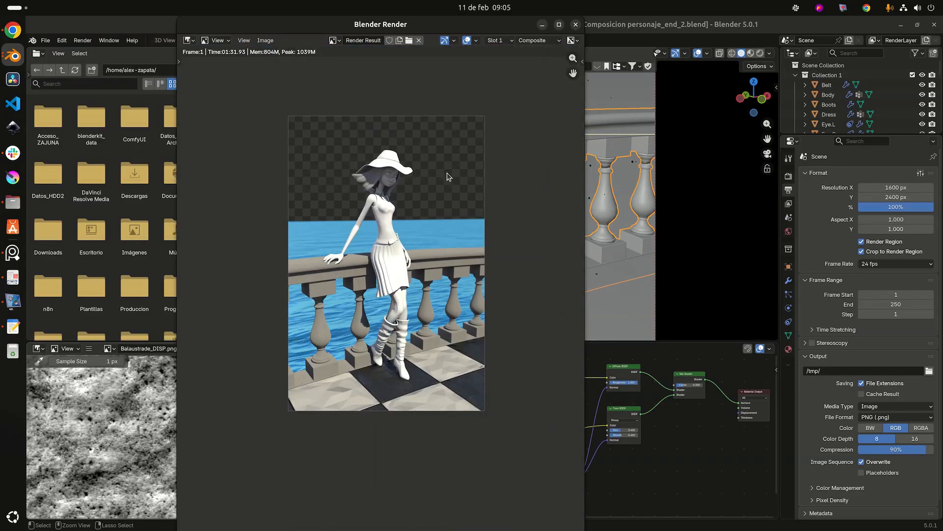
{"action": "scroll", "coordinate": [396, 208], "scroll_direction": "up", "scroll_amount": 3}
{"action": "scroll", "coordinate": [327, 283], "scroll_direction": "up", "scroll_amount": 2}
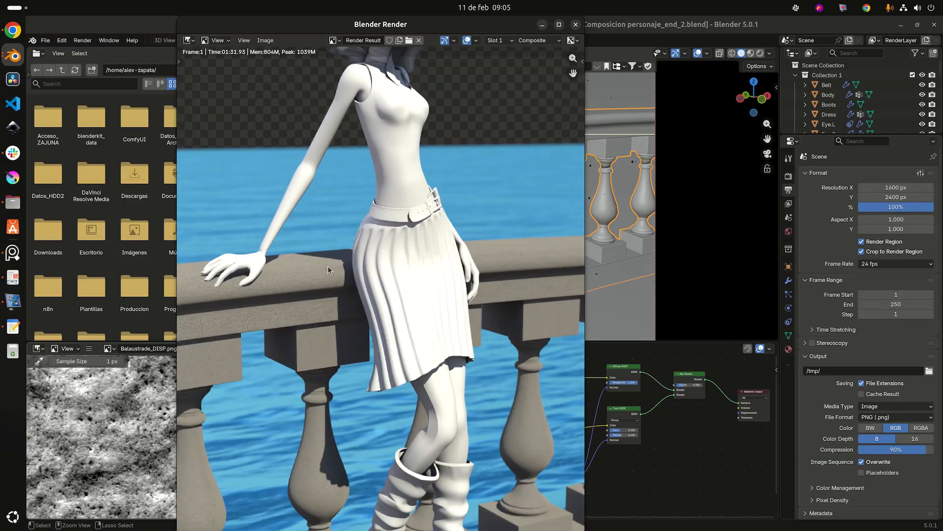
{"action": "scroll", "coordinate": [302, 271], "scroll_direction": "down", "scroll_amount": 2}
{"action": "scroll", "coordinate": [257, 258], "scroll_direction": "up", "scroll_amount": 2}
{"action": "scroll", "coordinate": [262, 257], "scroll_direction": "down", "scroll_amount": 6}
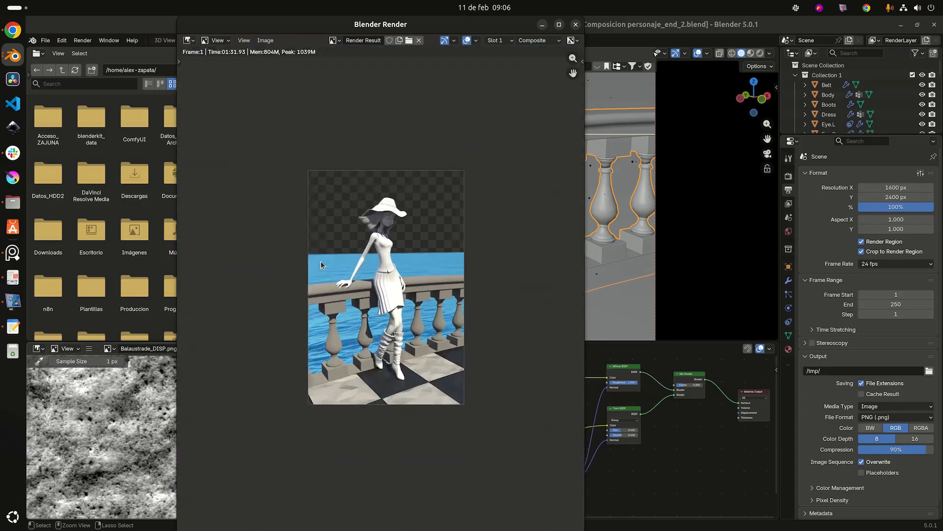
{"action": "scroll", "coordinate": [320, 261], "scroll_direction": "up", "scroll_amount": 2}
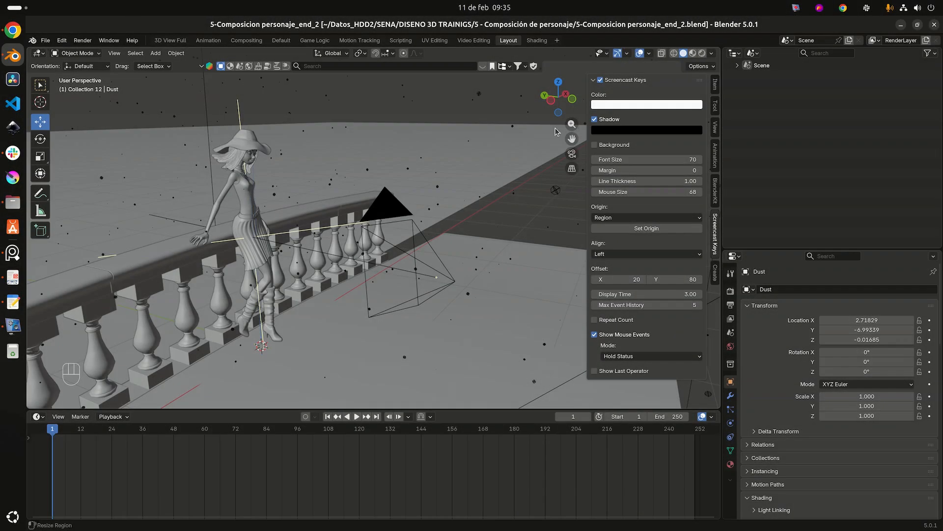
Select the large wireframe cube that surrounds the character, the balustrade and the floating dust particles.
{"action": "scroll", "coordinate": [366, 222], "scroll_direction": "down", "scroll_amount": 7}
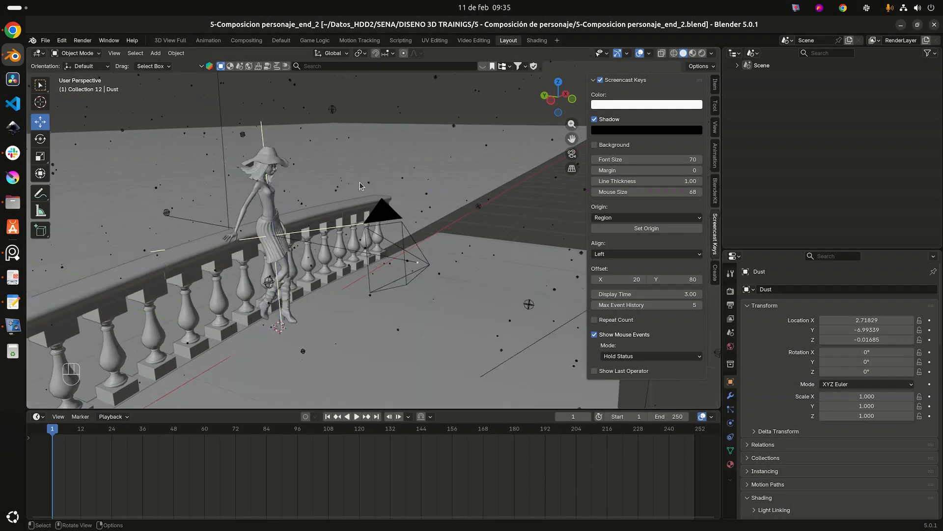
{"action": "middle_click_drag", "start_coordinate": [386, 205], "coordinate": [419, 189]}
{"action": "scroll", "coordinate": [441, 208], "scroll_direction": "down", "scroll_amount": 5}
{"action": "middle_click_drag", "start_coordinate": [438, 166], "coordinate": [433, 180], "text": "shift"}
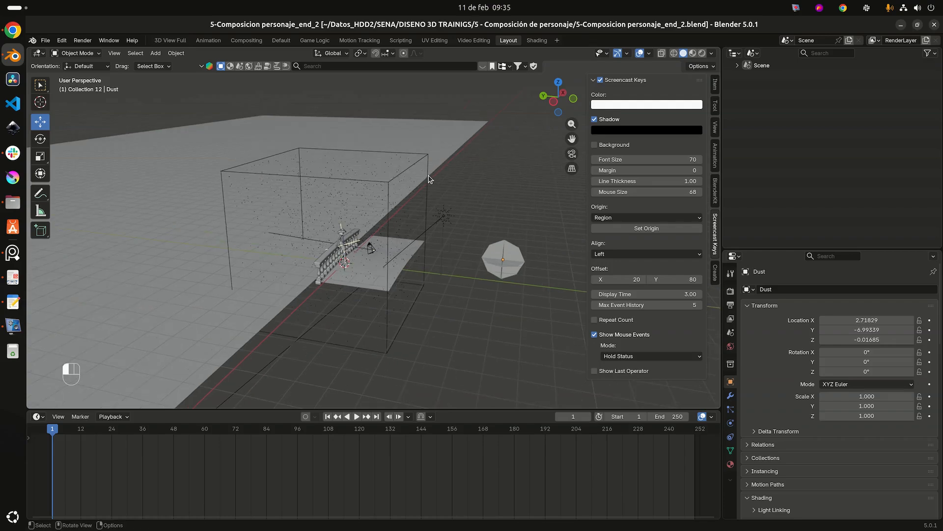
{"action": "left_click", "coordinate": [429, 178]}
{"action": "scroll", "coordinate": [324, 213], "scroll_direction": "up", "scroll_amount": 3}
{"action": "middle_click_drag", "start_coordinate": [405, 210], "coordinate": [401, 243]}
{"action": "scroll", "coordinate": [379, 214], "scroll_direction": "up", "scroll_amount": 3}
{"action": "middle_click_drag", "start_coordinate": [401, 243], "coordinate": [412, 175]}
{"action": "scroll", "coordinate": [413, 224], "scroll_direction": "down", "scroll_amount": 2}
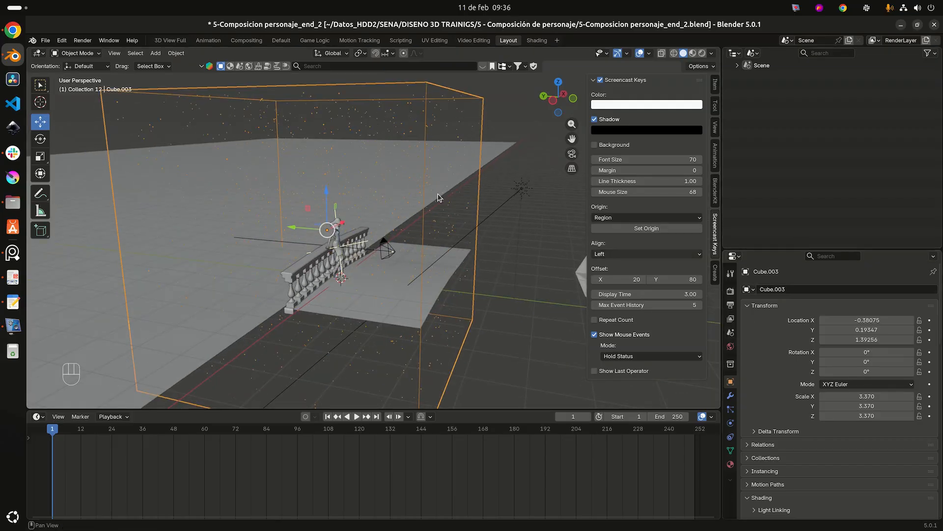
Review the Ray Visibility options in the surrounding cube's object properties.
{"action": "middle_click_drag", "start_coordinate": [458, 267], "coordinate": [433, 262]}
{"action": "scroll", "coordinate": [764, 378], "scroll_direction": "down", "scroll_amount": 12}
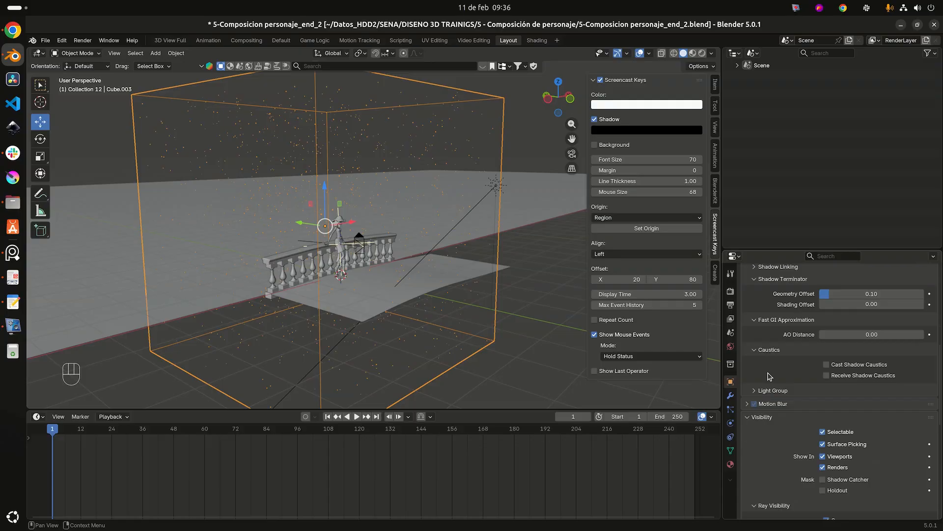
{"action": "scroll", "coordinate": [770, 376], "scroll_direction": "down", "scroll_amount": 6}
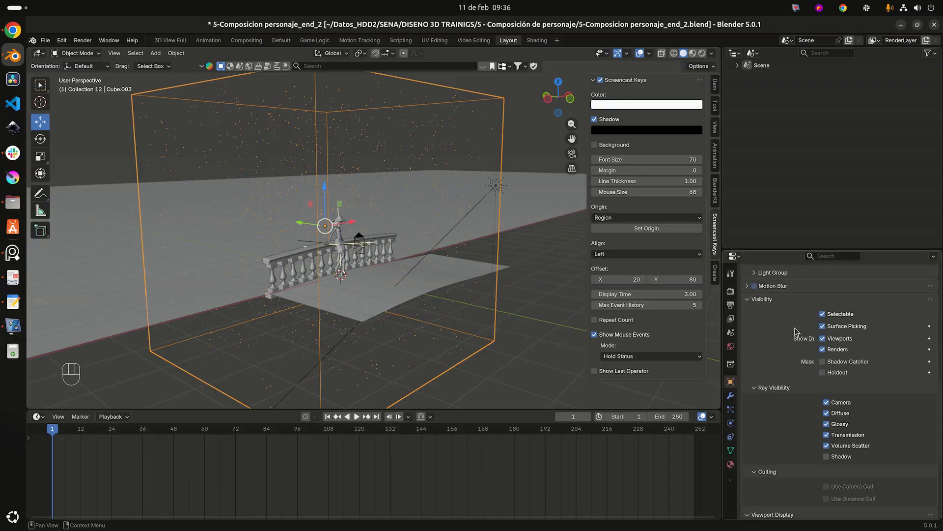
{"action": "scroll", "coordinate": [868, 357], "scroll_direction": "down", "scroll_amount": 3}
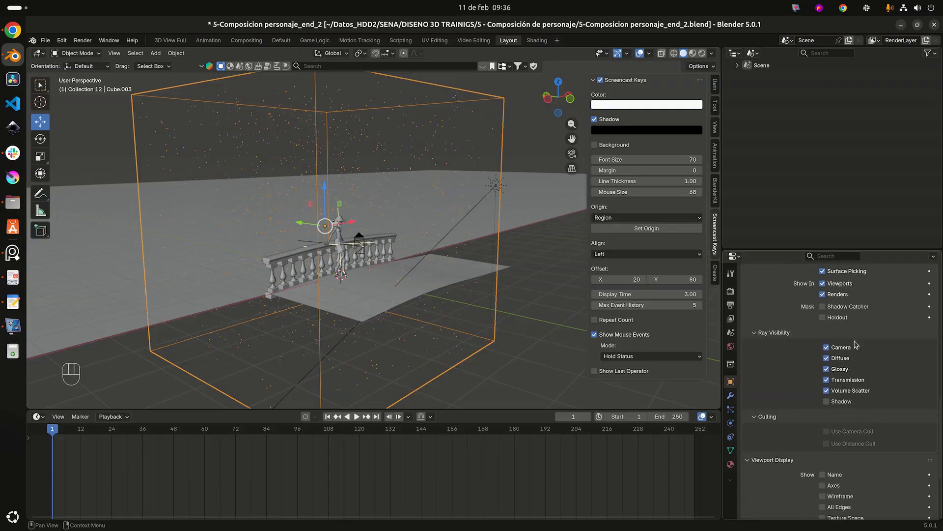
{"action": "left_click", "coordinate": [827, 347]}
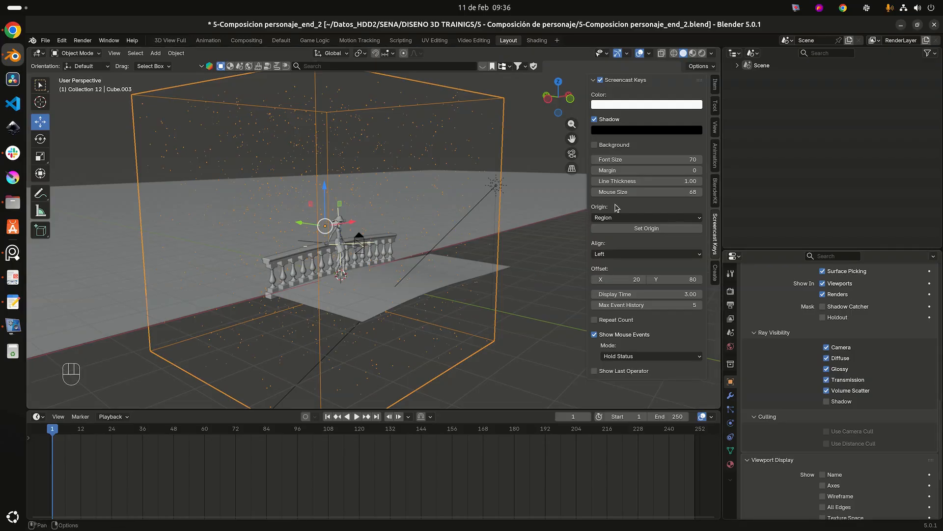
Examine how the particle cube encloses the character, the balustrade and the camera from several angles and distances.
{"action": "scroll", "coordinate": [513, 272], "scroll_direction": "up", "scroll_amount": 3}
{"action": "scroll", "coordinate": [514, 271], "scroll_direction": "down", "scroll_amount": 6}
{"action": "middle_click_drag", "start_coordinate": [514, 272], "coordinate": [477, 250]}
{"action": "scroll", "coordinate": [477, 249], "scroll_direction": "up", "scroll_amount": 6}
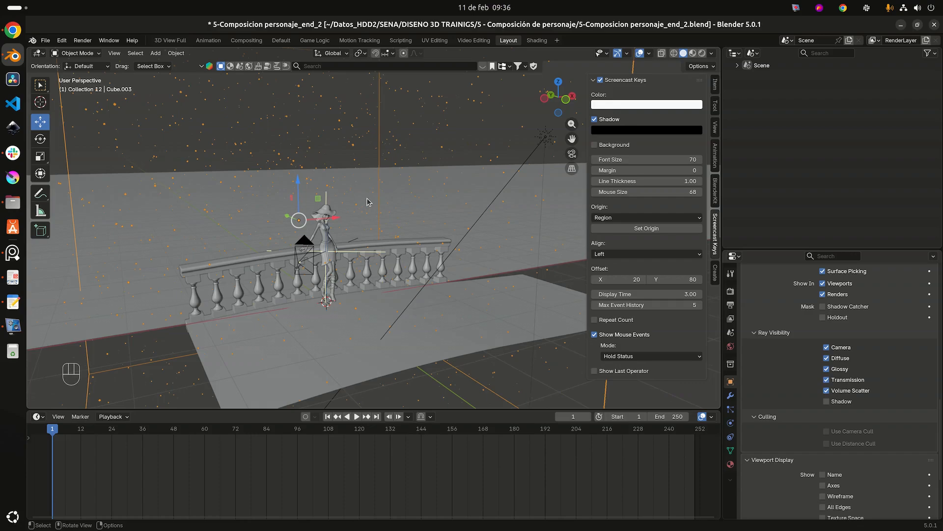
{"action": "scroll", "coordinate": [375, 201], "scroll_direction": "down", "scroll_amount": 6}
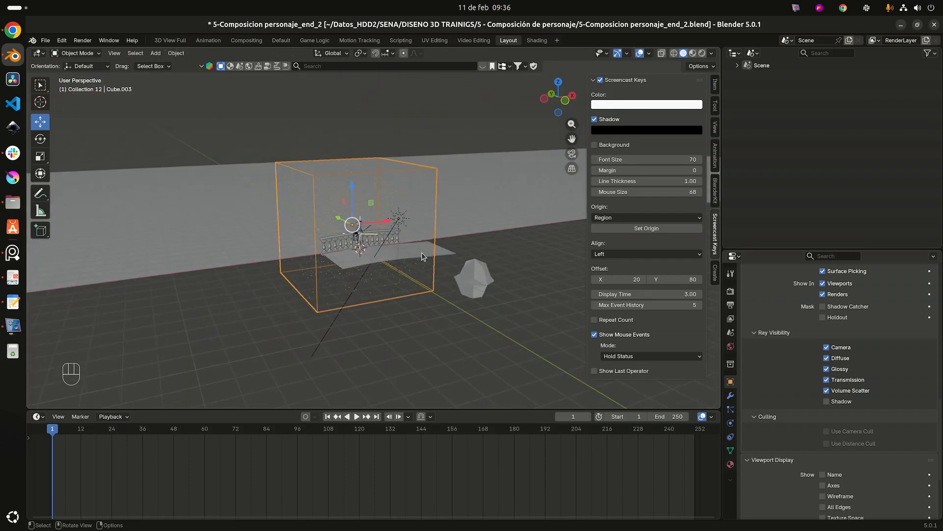
{"action": "scroll", "coordinate": [476, 296], "scroll_direction": "up", "scroll_amount": 2}
{"action": "scroll", "coordinate": [476, 297], "scroll_direction": "up", "scroll_amount": 2}
{"action": "middle_click_drag", "start_coordinate": [473, 301], "coordinate": [490, 286]}
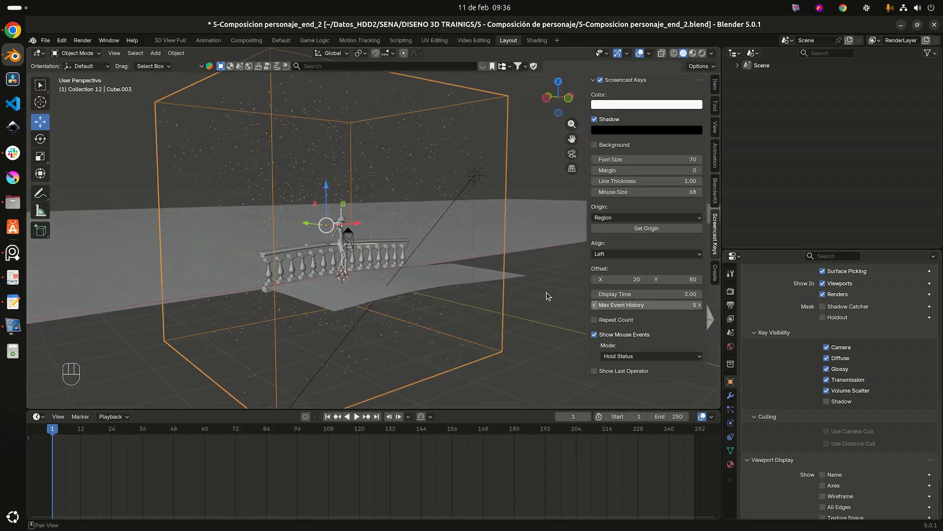
{"action": "scroll", "coordinate": [497, 268], "scroll_direction": "up", "scroll_amount": 2}
{"action": "scroll", "coordinate": [497, 268], "scroll_direction": "down", "scroll_amount": 4}
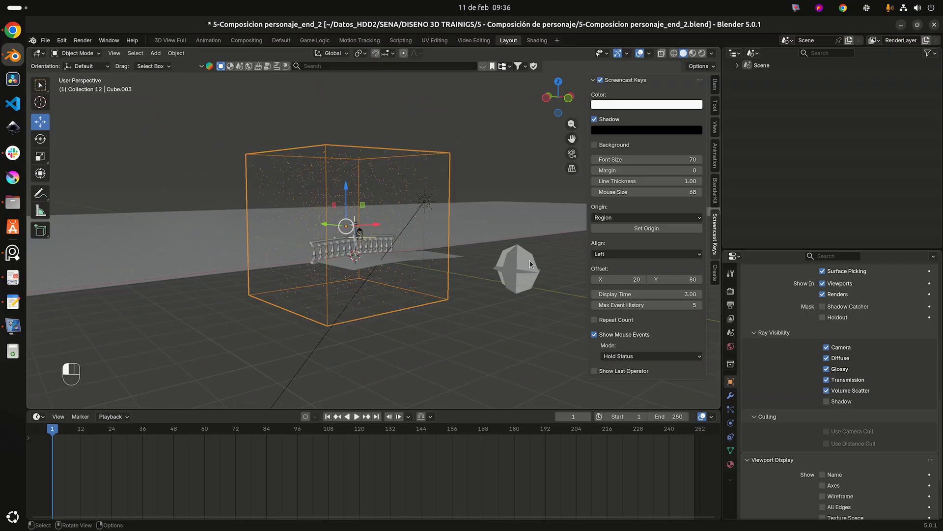
Select the faceted Dust object and unlink its Particulas test material in the Shading workspace.
{"action": "left_click", "coordinate": [529, 260]}
{"action": "scroll", "coordinate": [526, 275], "scroll_direction": "up", "scroll_amount": 5}
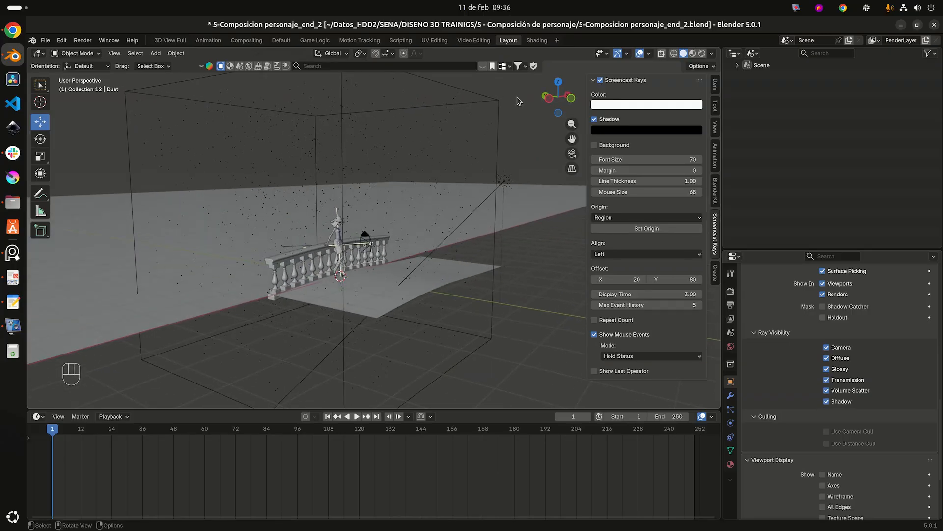
{"action": "left_click", "coordinate": [537, 41]}
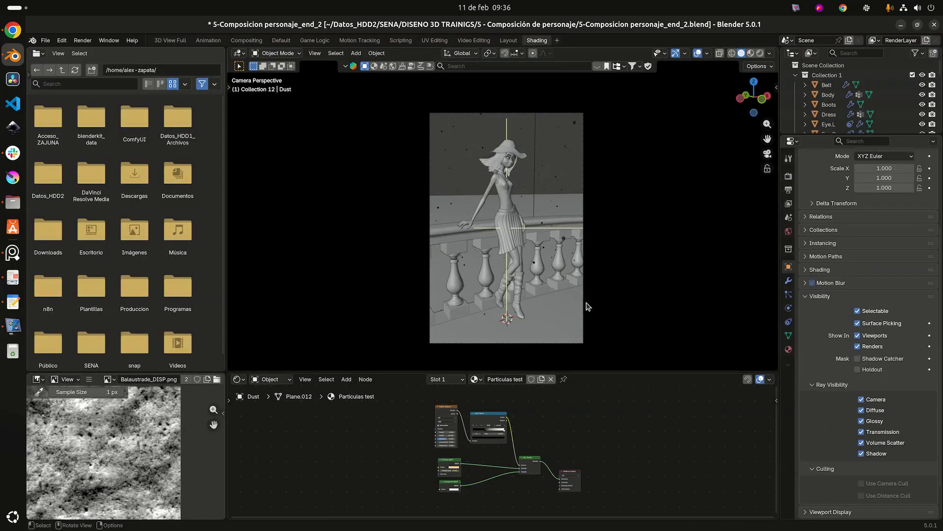
{"action": "left_click", "coordinate": [550, 379]}
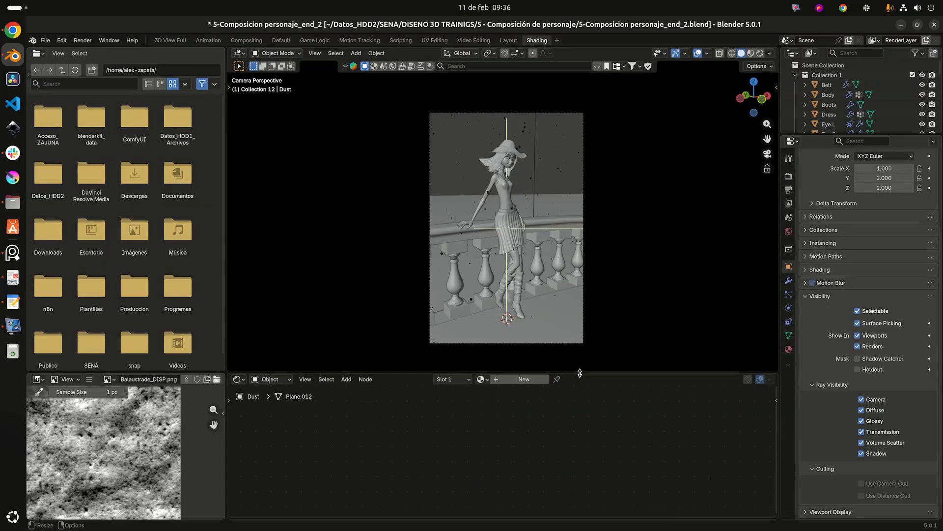
Enlarge the node editor and create a new material named Particulas de polvo for the Dust object.
{"action": "left_click_drag", "start_coordinate": [579, 372], "coordinate": [592, 275]}
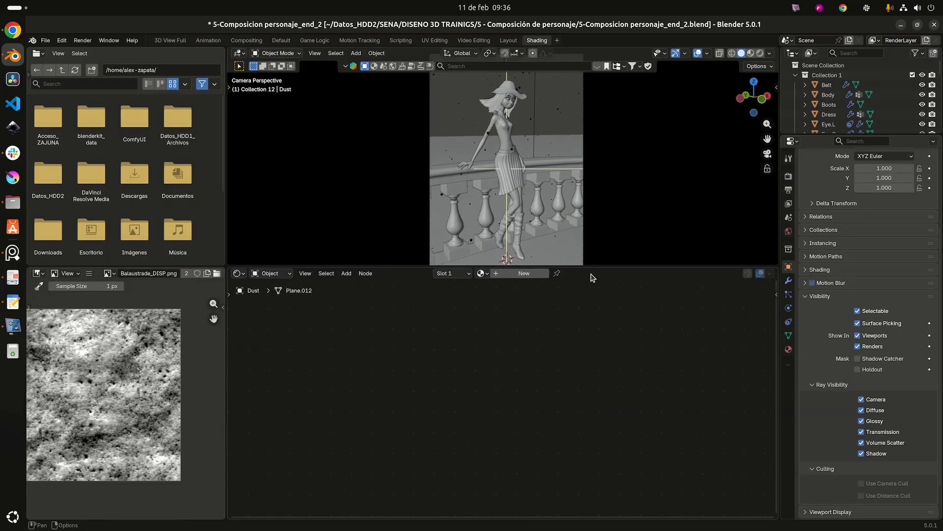
{"action": "left_click", "coordinate": [525, 278]}
{"action": "double_click", "coordinate": [505, 274]}
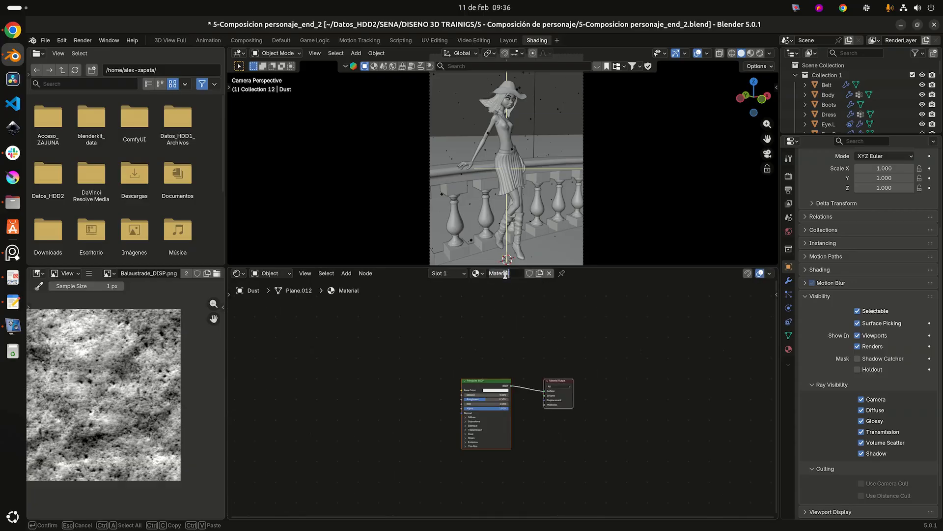
{"action": "type", "text": "P"}
{"action": "type", "text": "articulas de"}
{"action": "type", "text": " polvo"}
{"action": "key", "text": "Return"}
Maximize the node editor around the Particulas de polvo nodes and deselect all nodes.
{"action": "scroll", "coordinate": [469, 369], "scroll_direction": "up", "scroll_amount": 2}
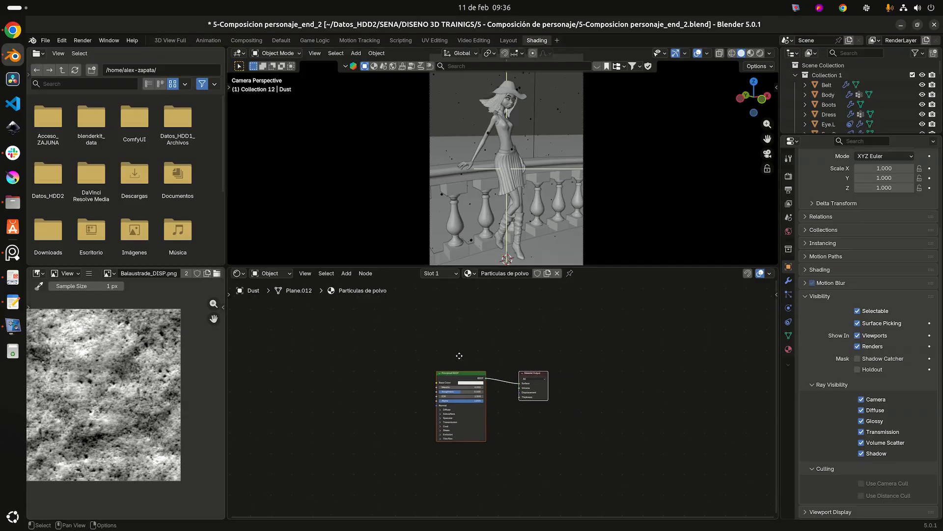
{"action": "key", "text": "ctrl+space"}
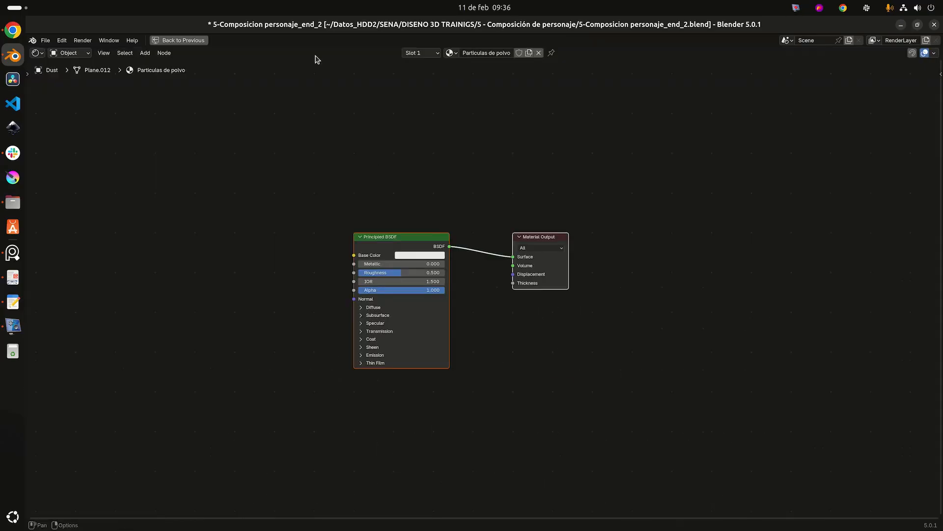
{"action": "scroll", "coordinate": [358, 145], "scroll_direction": "up", "scroll_amount": 2}
{"action": "middle_click_drag", "start_coordinate": [358, 145], "coordinate": [462, 122]}
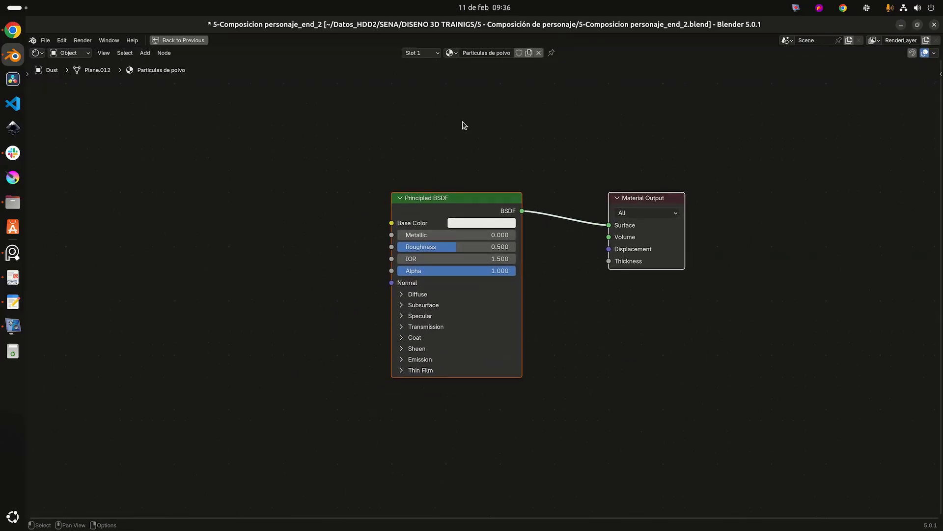
{"action": "left_click", "coordinate": [472, 121]}
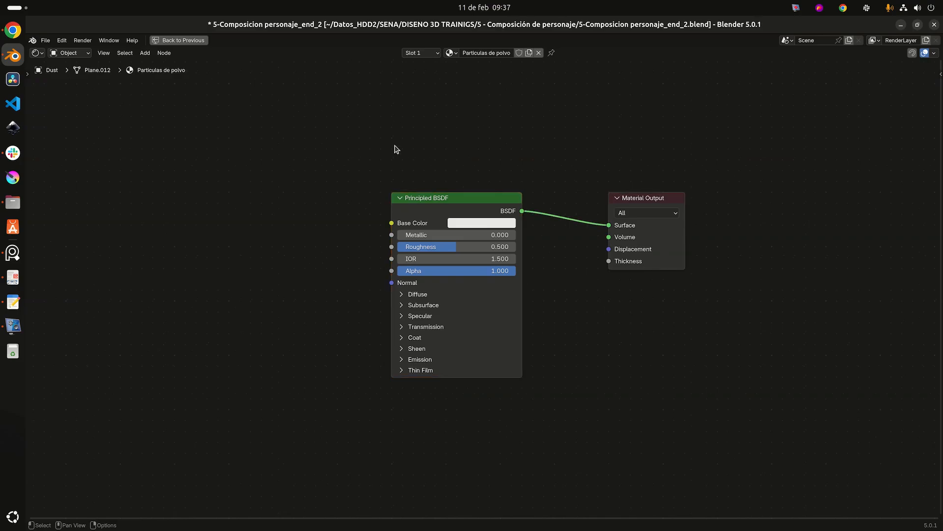
Add a Diffuse BSDF node above and to the left of the Principled BSDF.
{"action": "middle_click_drag", "start_coordinate": [327, 127], "coordinate": [362, 133]}
{"action": "key", "text": "shift+a"}
{"action": "left_click", "coordinate": [361, 133]}
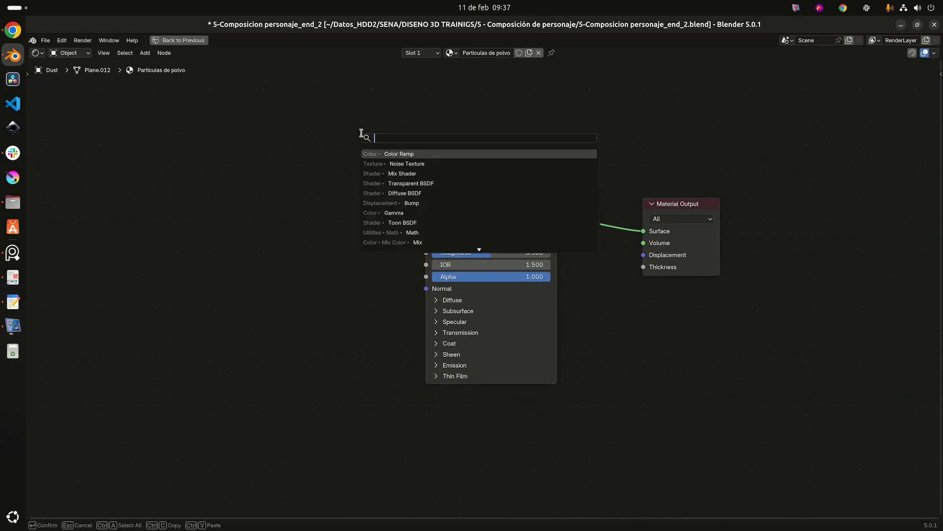
{"action": "type", "text": "diu"}
{"action": "key", "text": "Down"}
{"action": "key", "text": "Down"}
{"action": "key", "text": "Down"}
{"action": "key", "text": "Down"}
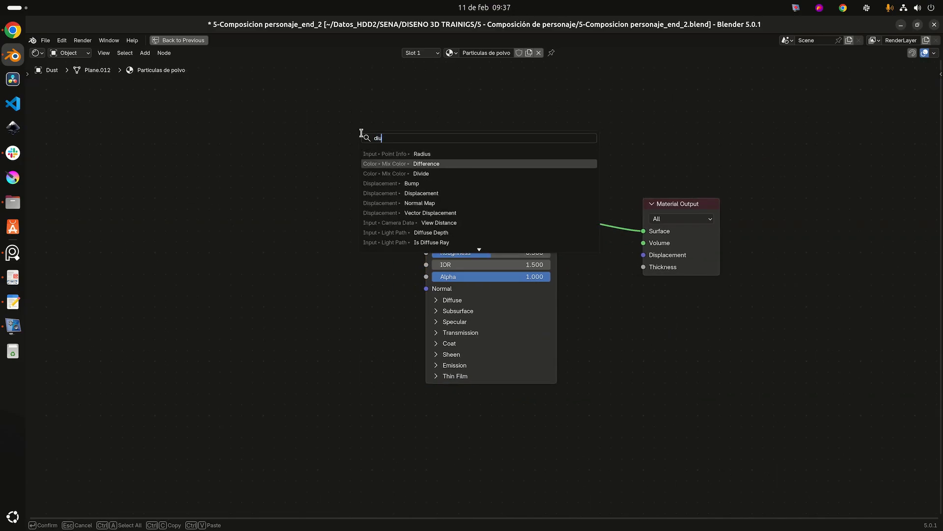
{"action": "key", "text": "Up"}
{"action": "key", "text": "BackSpace"}
{"action": "key", "text": "BackSpace"}
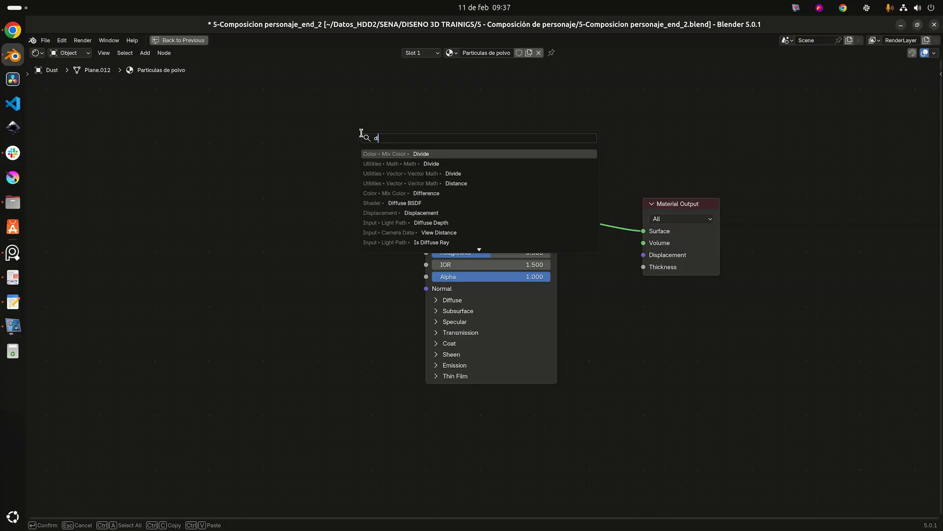
{"action": "type", "text": "iff"}
{"action": "key", "text": "Return"}
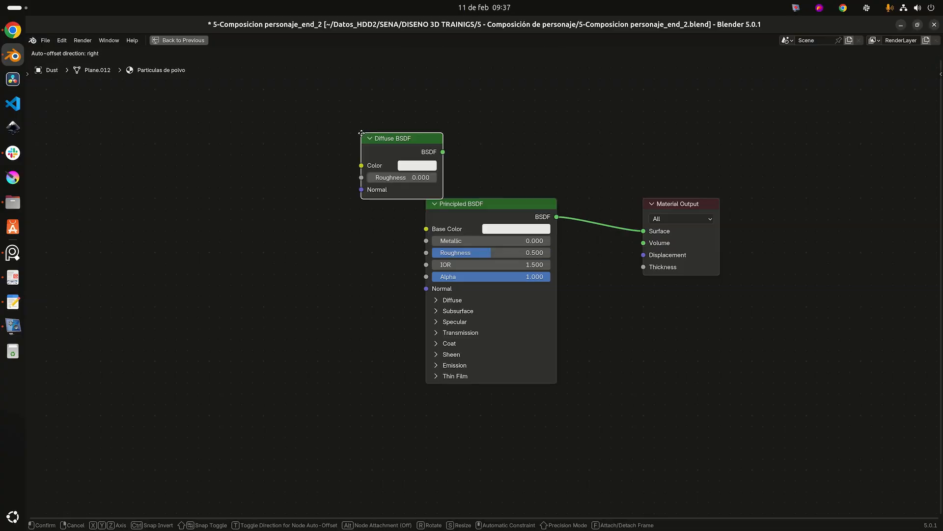
{"action": "left_click", "coordinate": [275, 111]}
{"action": "left_click", "coordinate": [304, 250]}
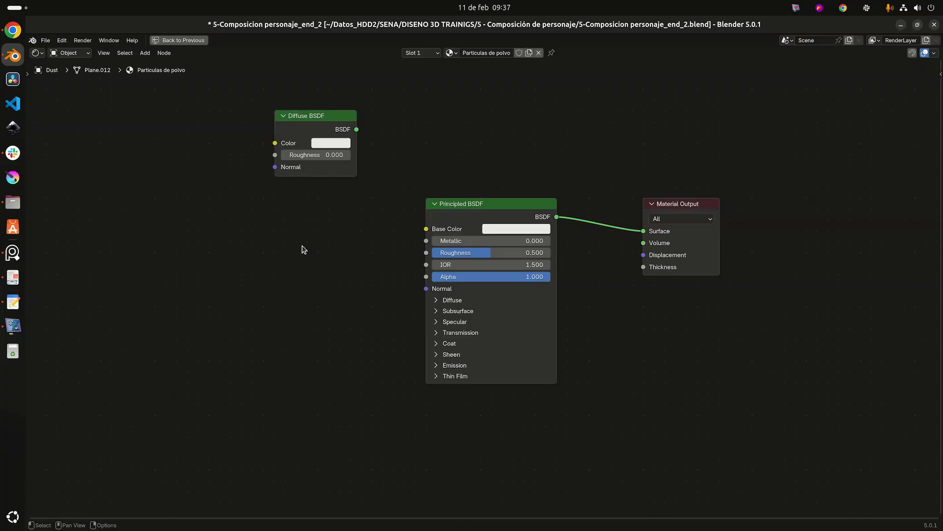
Add a Transparent BSDF node below the Diffuse BSDF and delete the Principled BSDF node.
{"action": "key", "text": "shift+a"}
{"action": "left_click", "coordinate": [304, 246]}
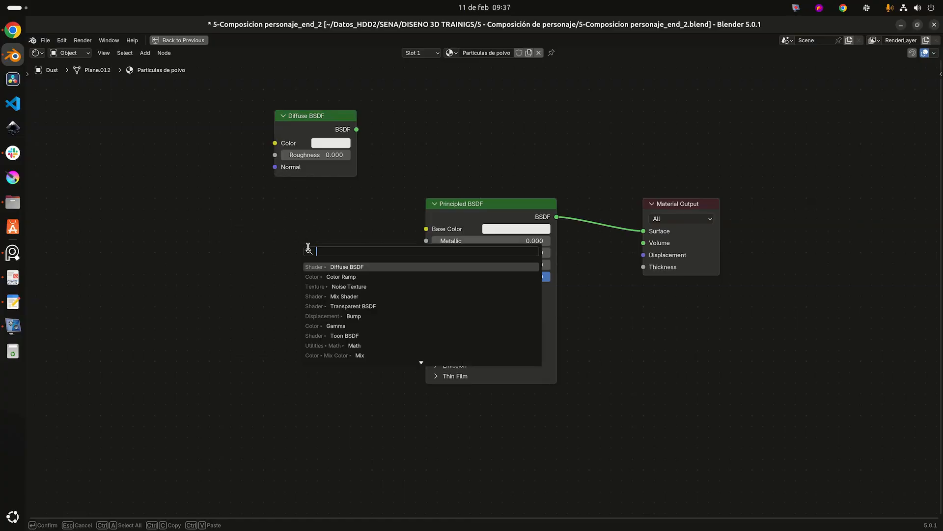
{"action": "type", "text": "trans"}
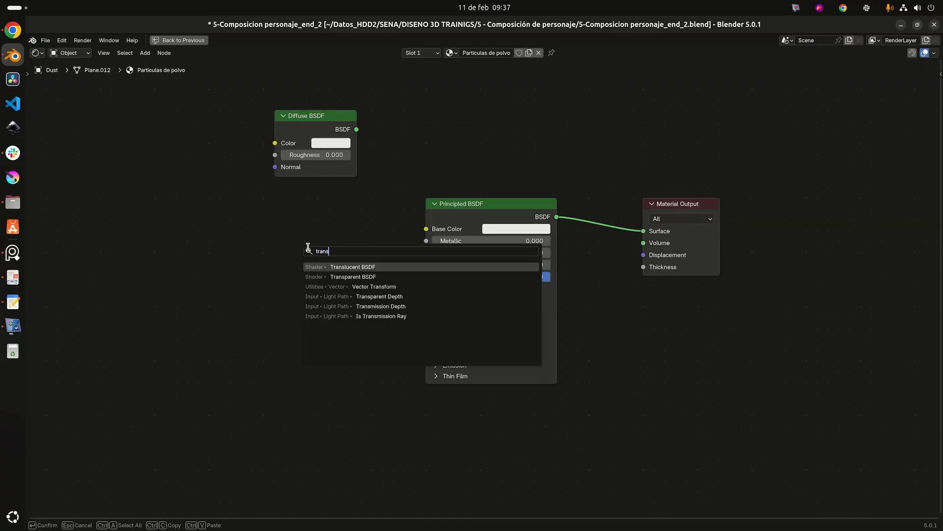
{"action": "key", "text": "Down"}
{"action": "key", "text": "Return"}
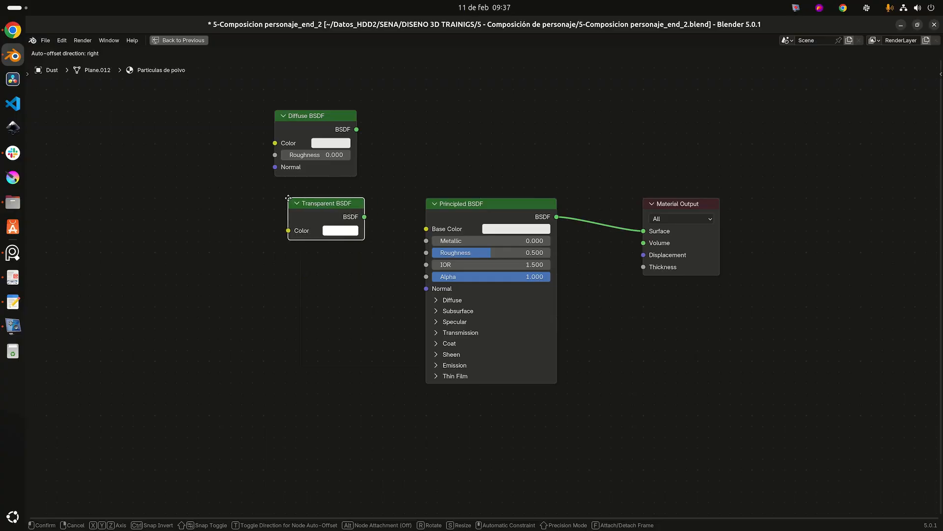
{"action": "left_click", "coordinate": [281, 199]}
{"action": "key", "text": "x"}
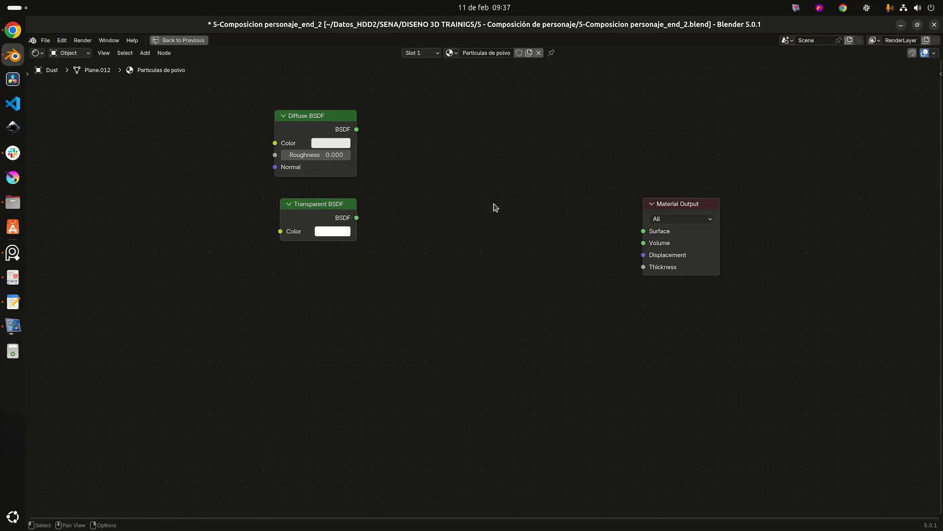
Add a Mix Shader node between the two BSDF nodes and the Material Output.
{"action": "key", "text": "shift+a"}
{"action": "type", "text": "mix"}
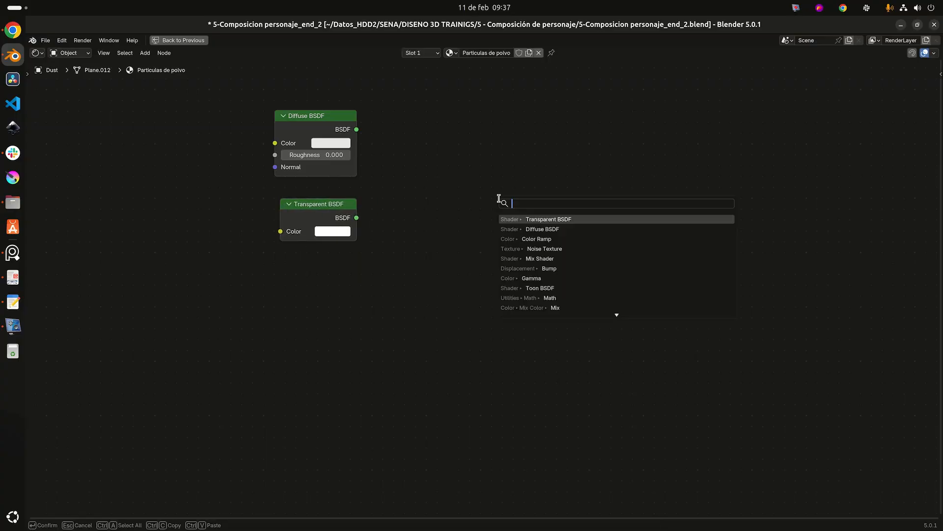
{"action": "key", "text": "Down"}
{"action": "key", "text": "Down"}
{"action": "key", "text": "Down"}
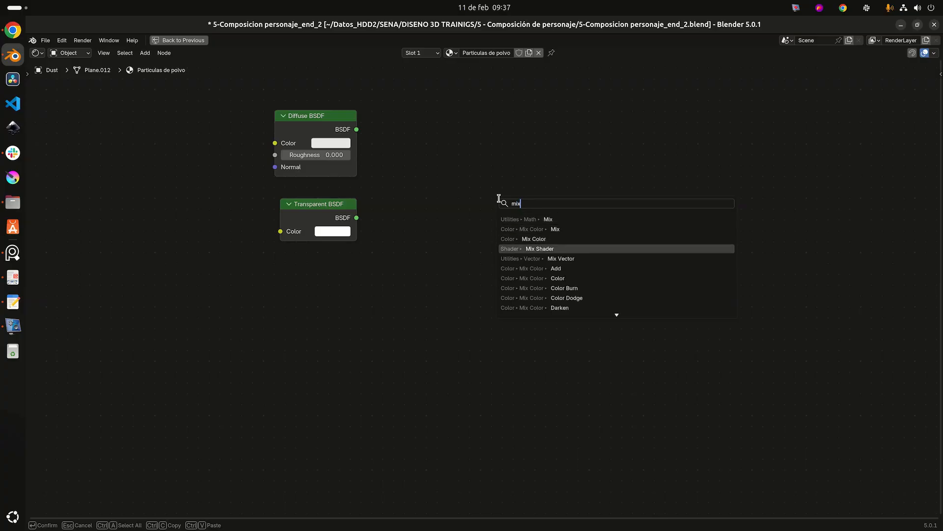
{"action": "key", "text": "Return"}
{"action": "left_click", "coordinate": [423, 139]}
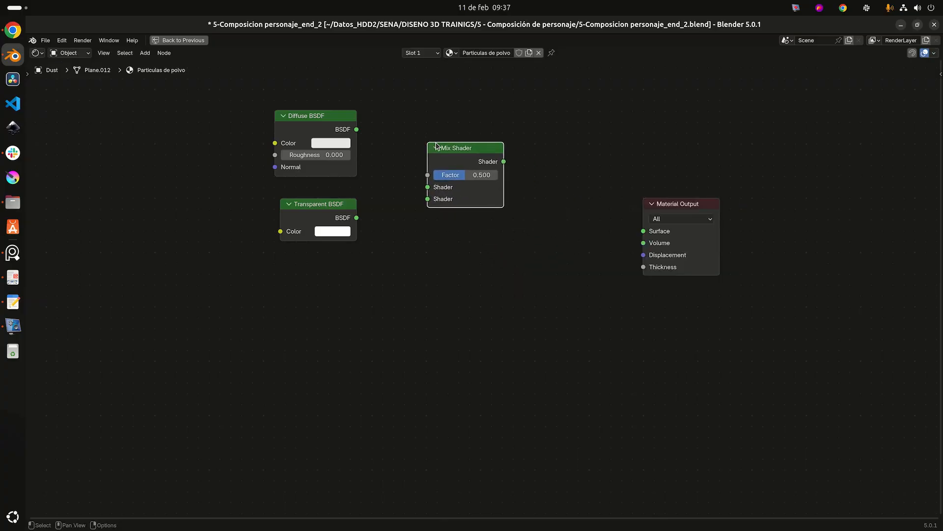
Connect the Diffuse BSDF to the Mix Shader's first Shader input and the Transparent BSDF to its second.
{"action": "scroll", "coordinate": [444, 142], "scroll_direction": "up", "scroll_amount": 5}
{"action": "middle_click_drag", "start_coordinate": [362, 198], "coordinate": [429, 316]}
{"action": "scroll", "coordinate": [423, 187], "scroll_direction": "up", "scroll_amount": 1}
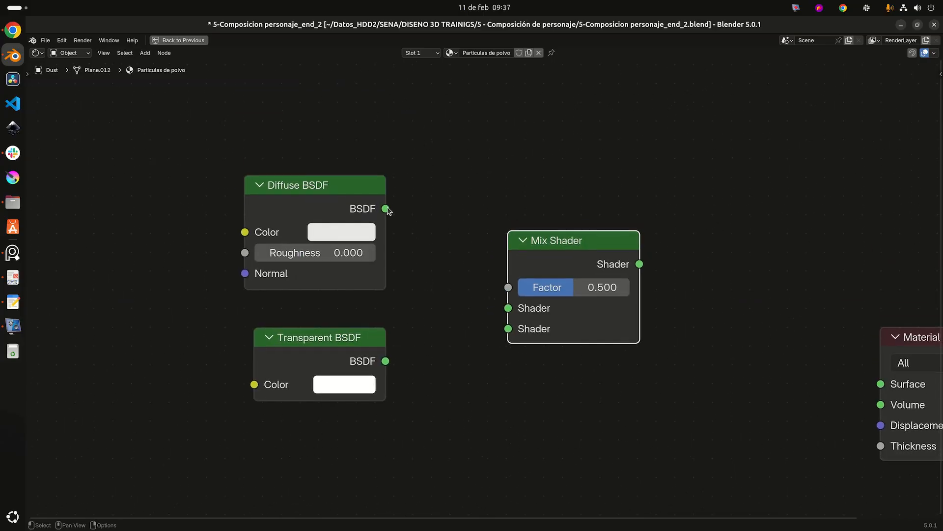
{"action": "left_click_drag", "start_coordinate": [385, 209], "coordinate": [509, 308]}
{"action": "left_click_drag", "start_coordinate": [385, 361], "coordinate": [516, 326]}
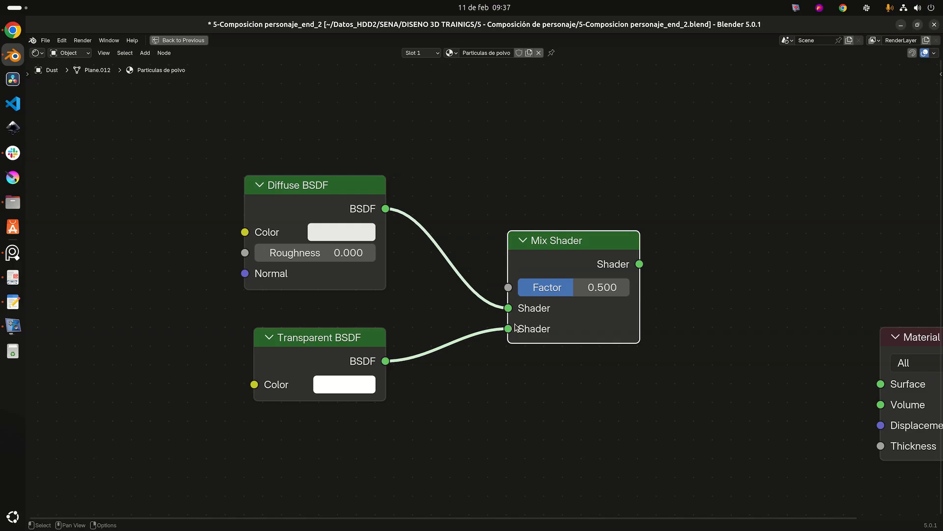
Set the Diffuse BSDF color to red 1, green 0.81 and blue 0.53.
{"action": "middle_click_drag", "start_coordinate": [468, 145], "coordinate": [442, 200]}
{"action": "scroll", "coordinate": [433, 186], "scroll_direction": "down", "scroll_amount": 1}
{"action": "left_click_drag", "start_coordinate": [318, 221], "coordinate": [327, 220]}
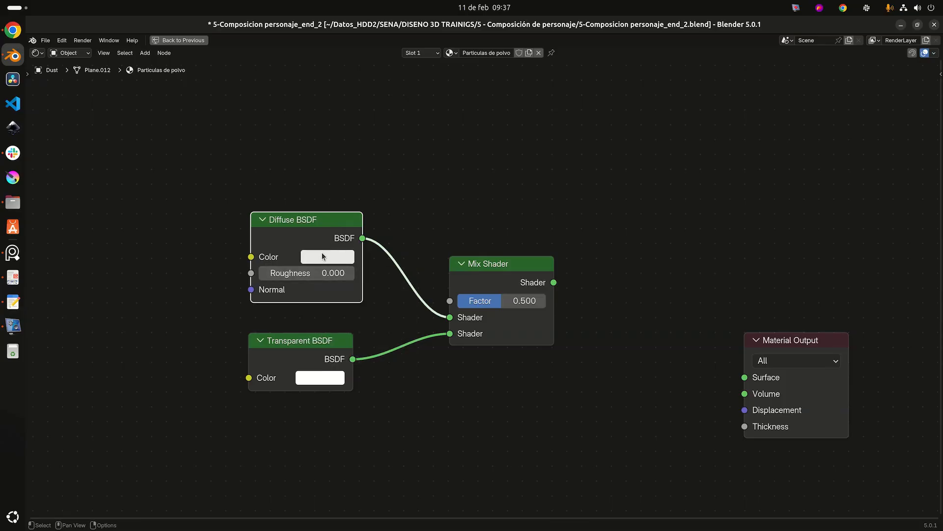
{"action": "left_click", "coordinate": [323, 256]}
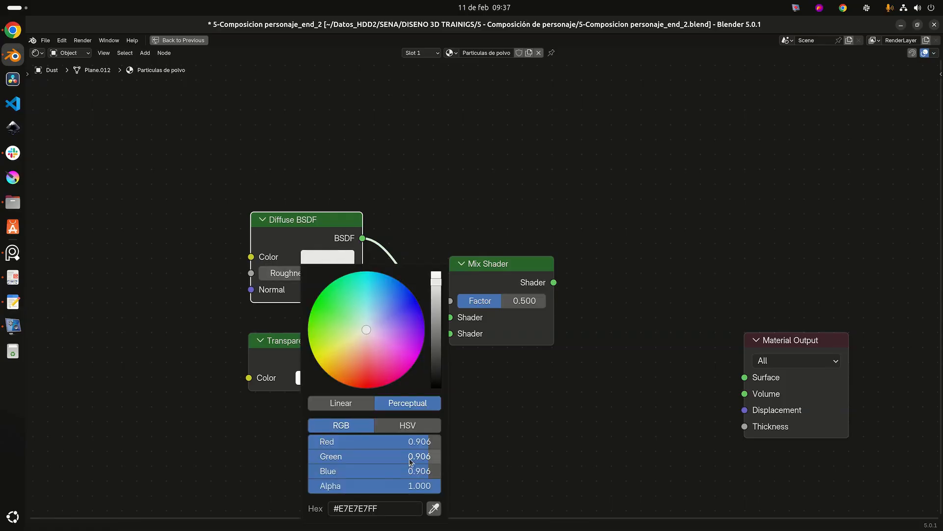
{"action": "left_click", "coordinate": [428, 441]}
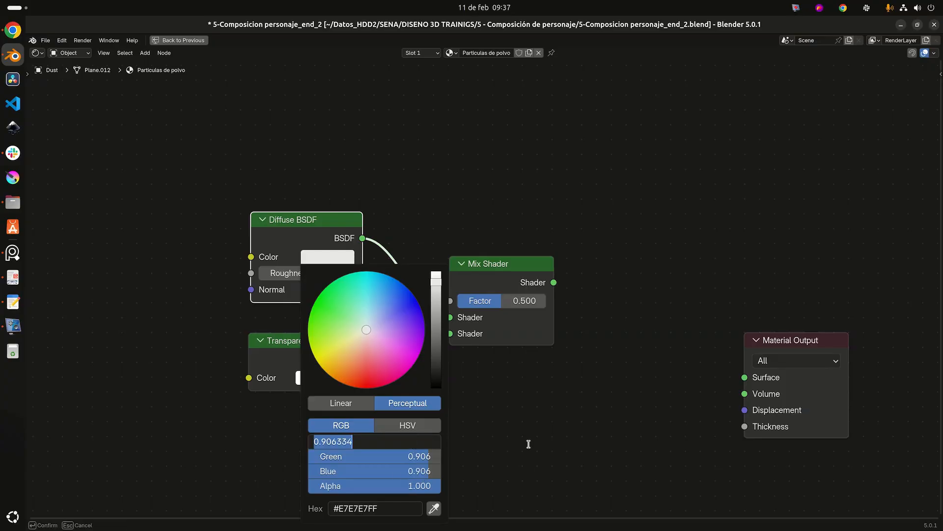
{"action": "type", "text": "1"}
{"action": "key", "text": "Tab"}
{"action": "type", "text": "0"}
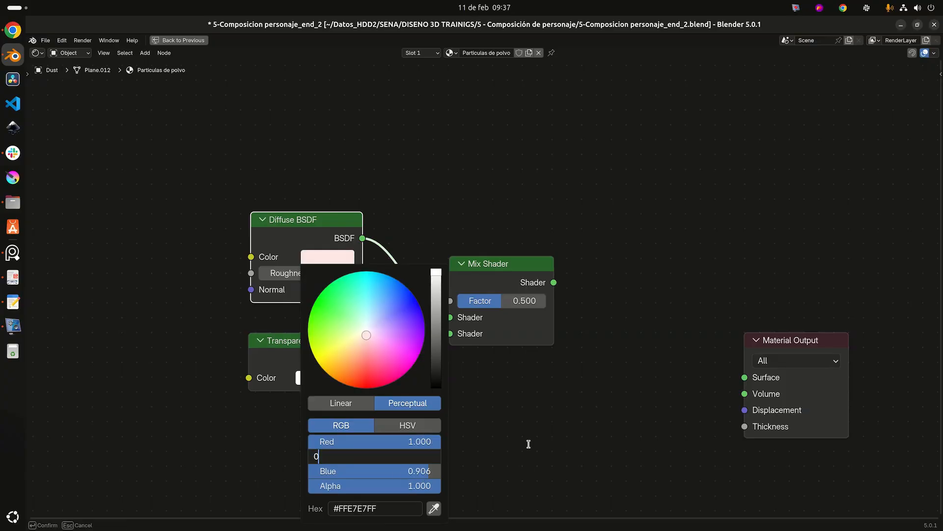
{"action": "type", "text": ".81"}
{"action": "key", "text": "Tab"}
{"action": "type", "text": "0"}
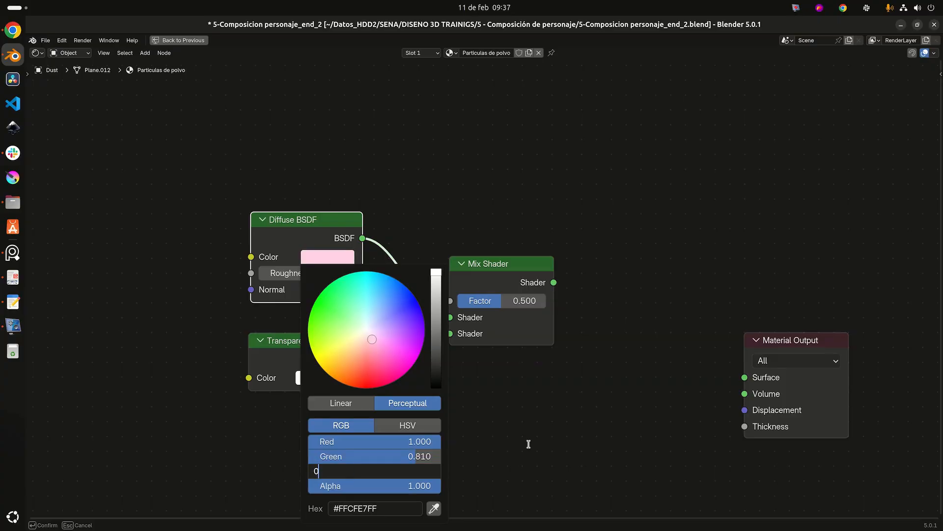
{"action": "type", "text": ".53"}
{"action": "key", "text": "Return"}
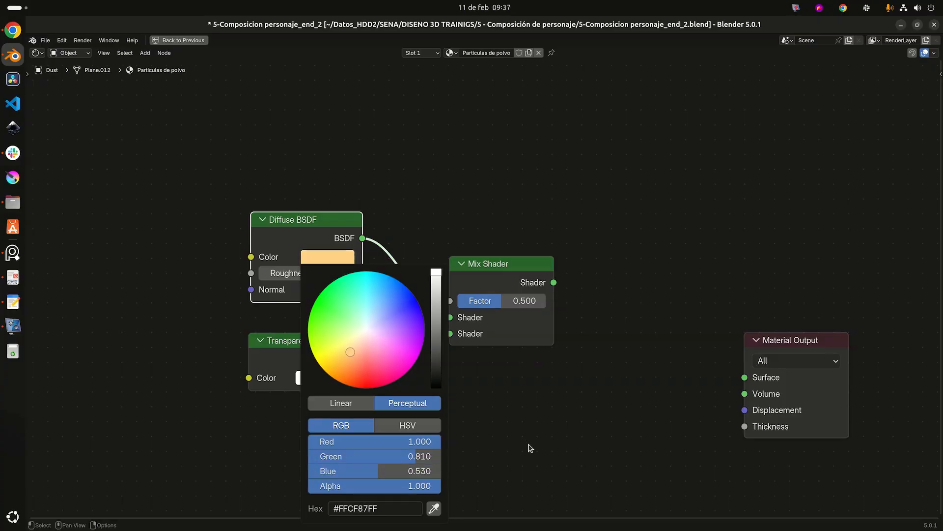
Space out the Diffuse BSDF, Transparent BSDF and Mix Shader nodes into a tidy layout.
{"action": "mouse_move", "coordinate": [292, 217]}
{"action": "left_mouse_down"}
{"action": "mouse_move", "coordinate": [274, 216]}
{"action": "mouse_move", "coordinate": [282, 215]}
{"action": "left_mouse_up"}
{"action": "mouse_move", "coordinate": [291, 344]}
{"action": "middle_mouse_down"}
{"action": "mouse_move", "coordinate": [269, 353]}
{"action": "mouse_move", "coordinate": [277, 353]}
{"action": "middle_mouse_up"}
{"action": "mouse_move", "coordinate": [284, 342]}
{"action": "left_mouse_down"}
{"action": "mouse_move", "coordinate": [268, 351]}
{"action": "mouse_move", "coordinate": [283, 351]}
{"action": "left_mouse_up"}
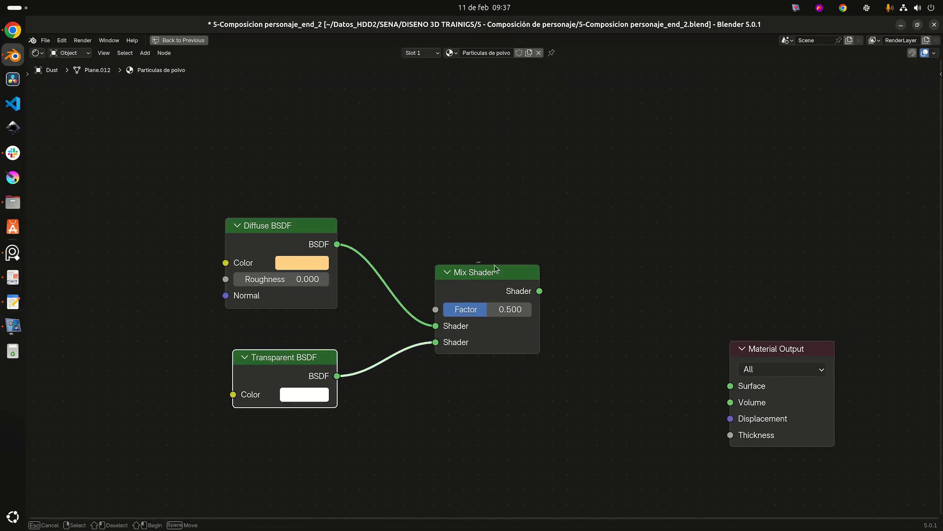
{"action": "left_click_drag", "start_coordinate": [450, 274], "coordinate": [478, 250]}
{"action": "left_click_drag", "start_coordinate": [302, 246], "coordinate": [307, 223]}
{"action": "scroll", "coordinate": [343, 295], "scroll_direction": "down", "scroll_amount": 2}
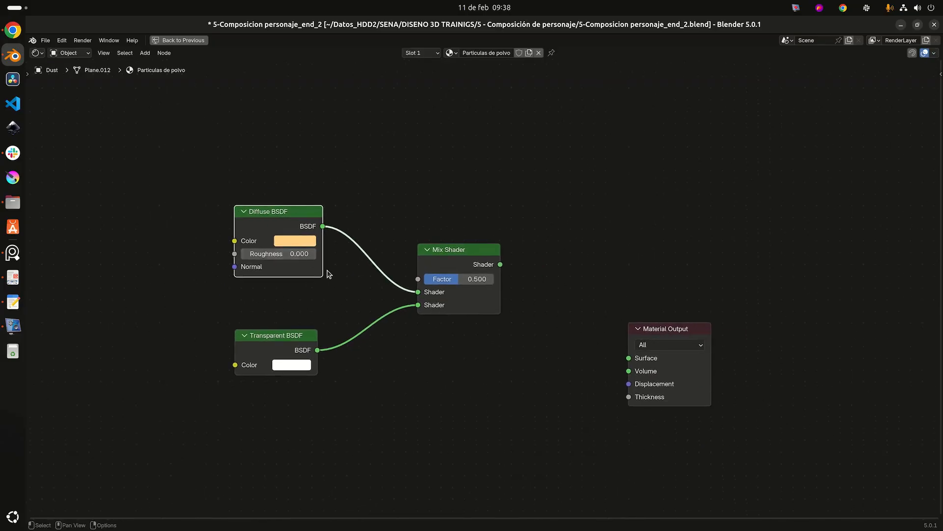
Connect the Mix Shader output to the Surface input of the Material Output.
{"action": "scroll", "coordinate": [357, 279], "scroll_direction": "down", "scroll_amount": 2}
{"action": "middle_click_drag", "start_coordinate": [358, 279], "coordinate": [307, 290]}
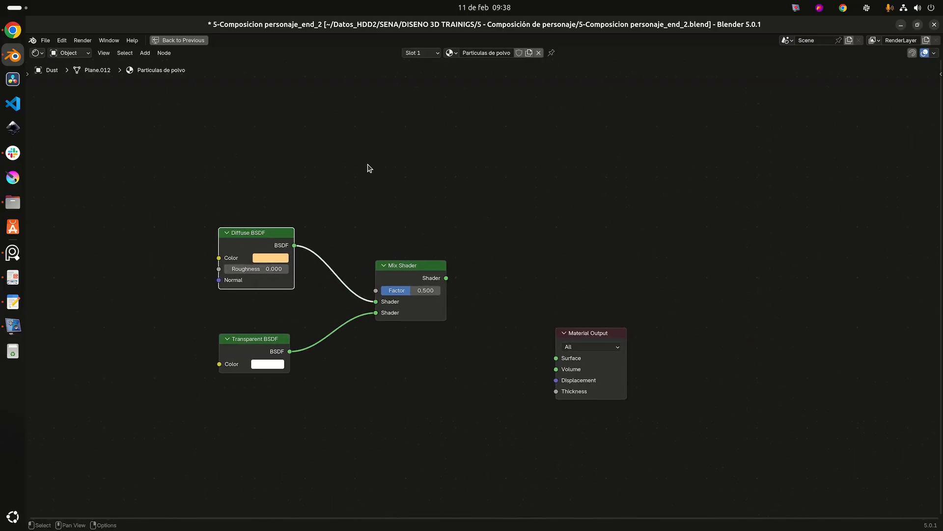
{"action": "middle_click_drag", "start_coordinate": [367, 167], "coordinate": [328, 209]}
{"action": "scroll", "coordinate": [384, 205], "scroll_direction": "down", "scroll_amount": 2}
{"action": "left_click_drag", "start_coordinate": [414, 297], "coordinate": [530, 323]}
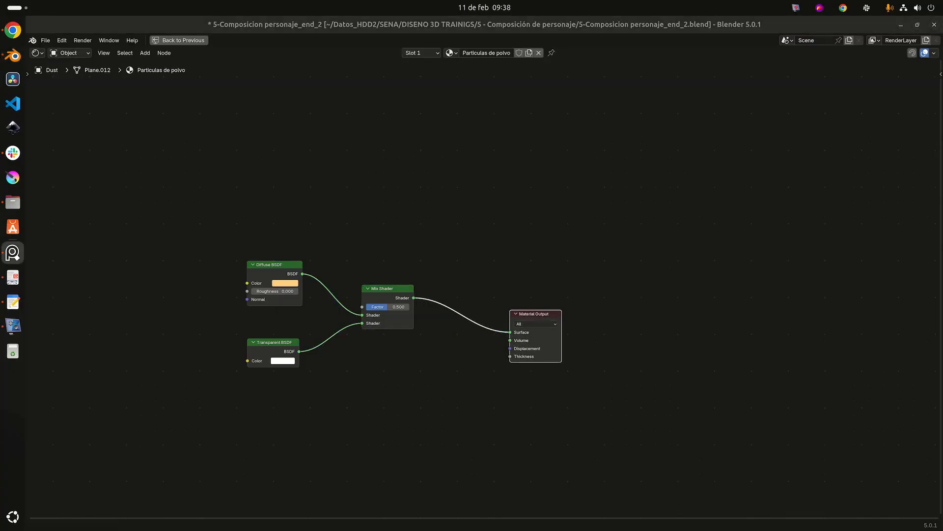
Add a Noise Texture node above the Diffuse BSDF.
{"action": "scroll", "coordinate": [368, 234], "scroll_direction": "up", "scroll_amount": 3}
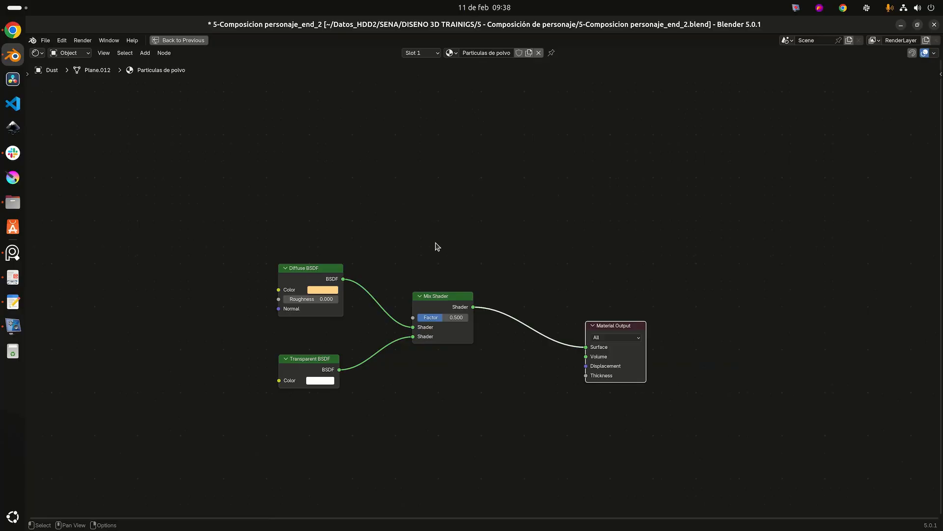
{"action": "key", "text": "shift+a"}
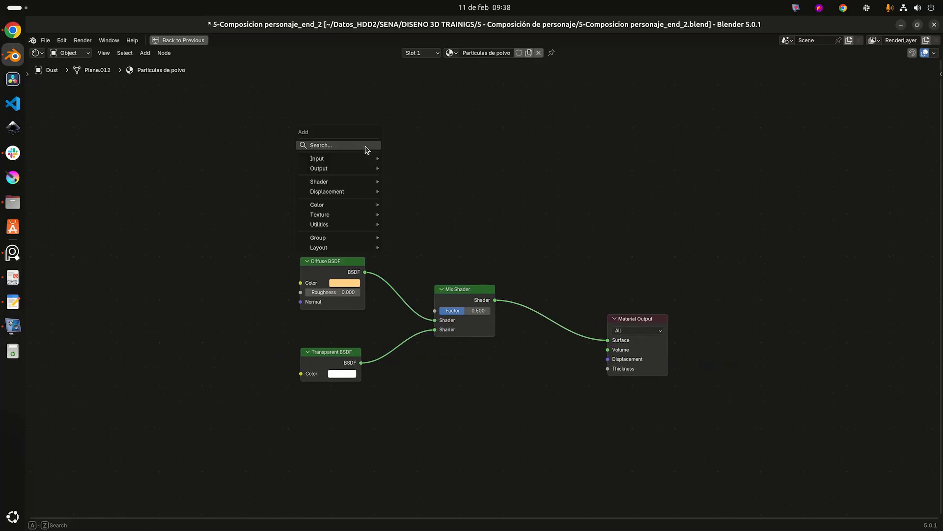
{"action": "left_click", "coordinate": [365, 147]}
{"action": "type", "text": "noise"}
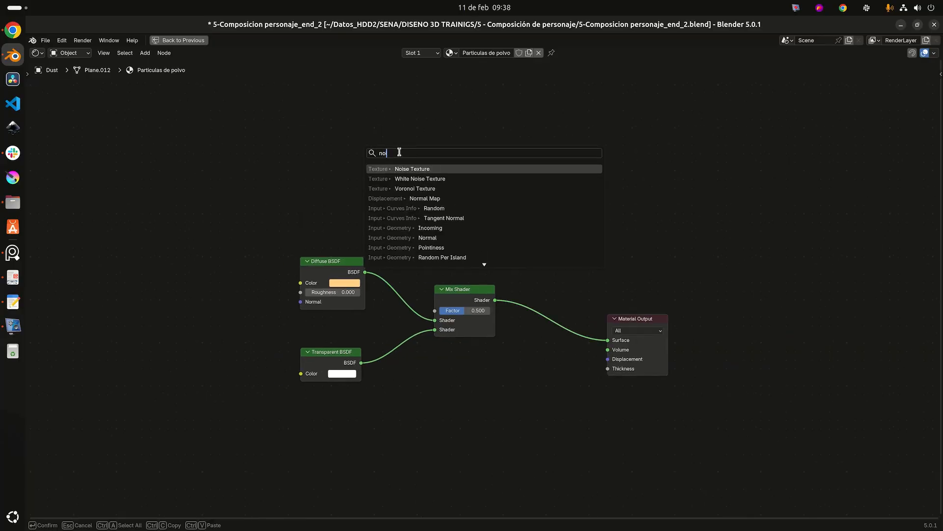
{"action": "key", "text": "Return"}
{"action": "left_click", "coordinate": [352, 98]}
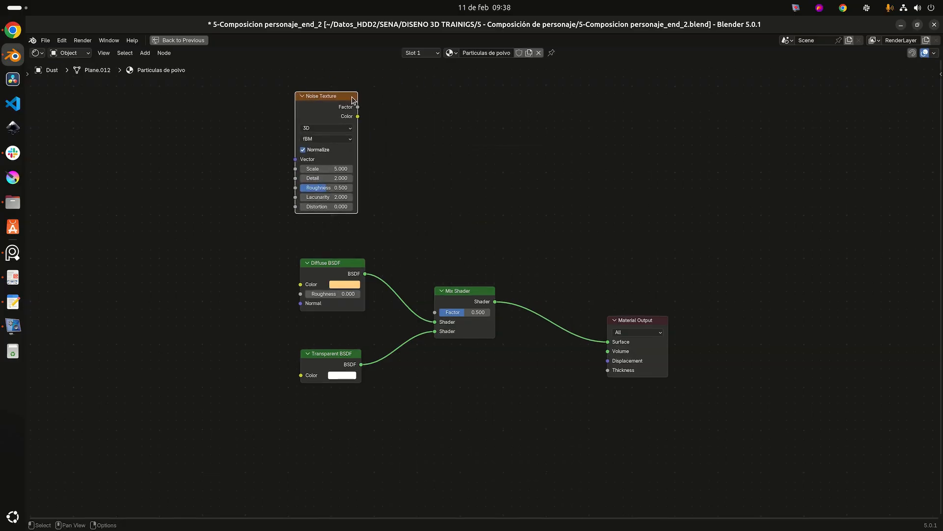
Set the Noise Texture's Scale to 2, Detail to 16 and Distortion to 5.8.
{"action": "scroll", "coordinate": [411, 152], "scroll_direction": "up", "scroll_amount": 2}
{"action": "scroll", "coordinate": [411, 182], "scroll_direction": "up", "scroll_amount": 1}
{"action": "middle_click_drag", "start_coordinate": [424, 187], "coordinate": [485, 248]}
{"action": "scroll", "coordinate": [457, 206], "scroll_direction": "up", "scroll_amount": 3}
{"action": "left_click", "coordinate": [376, 202]}
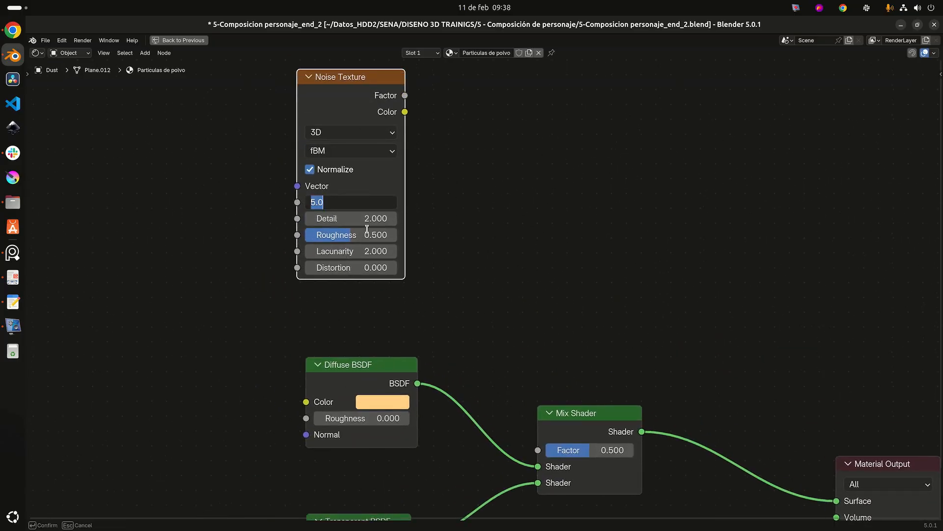
{"action": "type", "text": "2"}
{"action": "key", "text": "Return"}
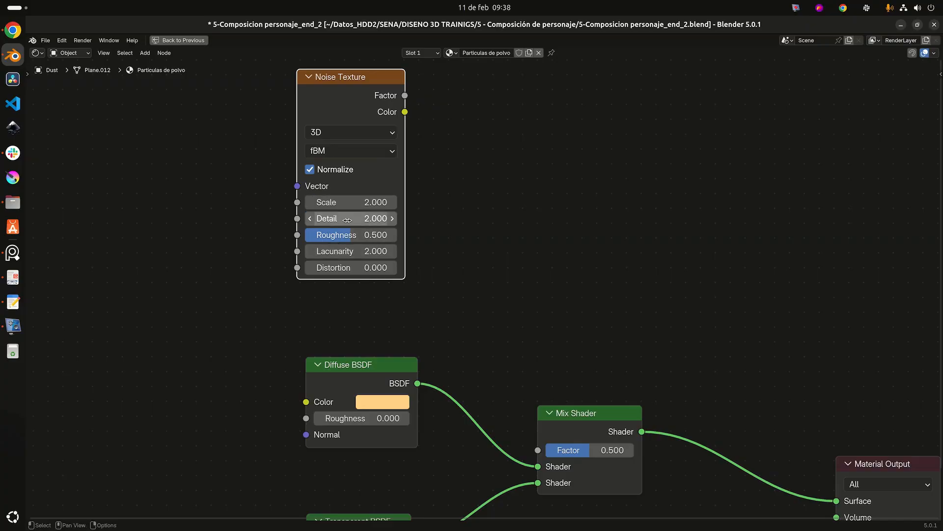
{"action": "left_click", "coordinate": [348, 220]}
{"action": "type", "text": "16"}
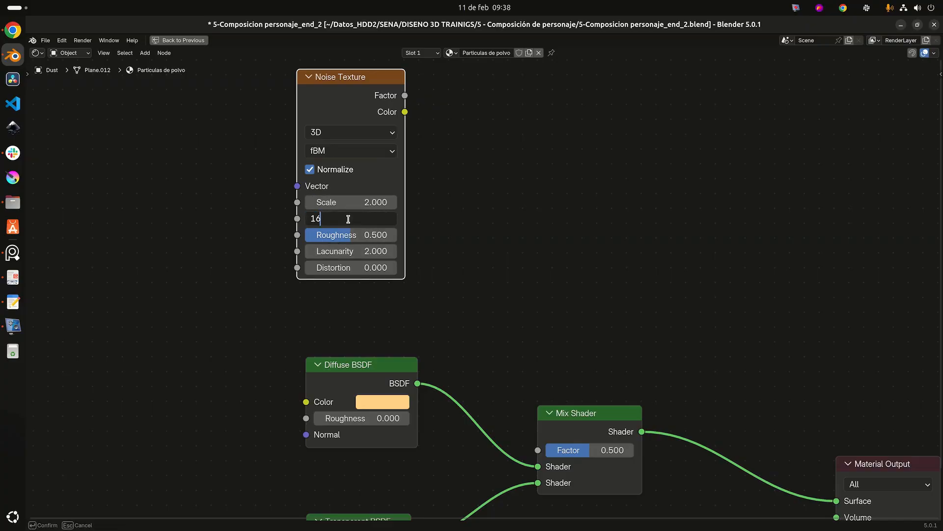
{"action": "key", "text": "Return"}
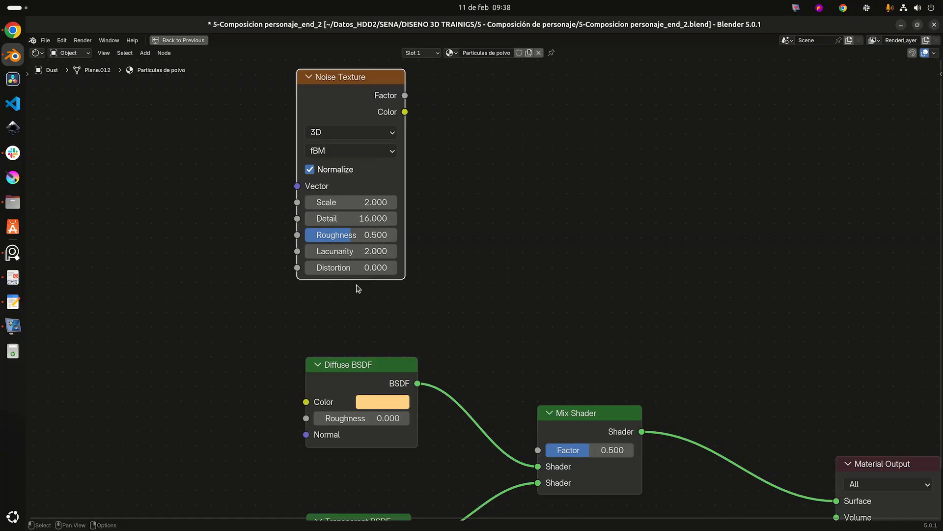
{"action": "left_click", "coordinate": [379, 269]}
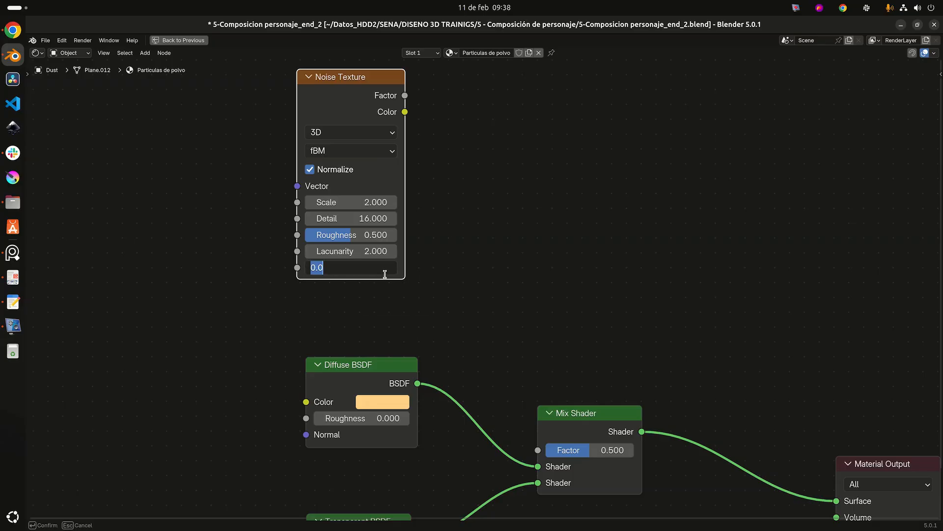
{"action": "type", "text": "5.8"}
{"action": "key", "text": "Return"}
{"action": "scroll", "coordinate": [497, 261], "scroll_direction": "down", "scroll_amount": 3}
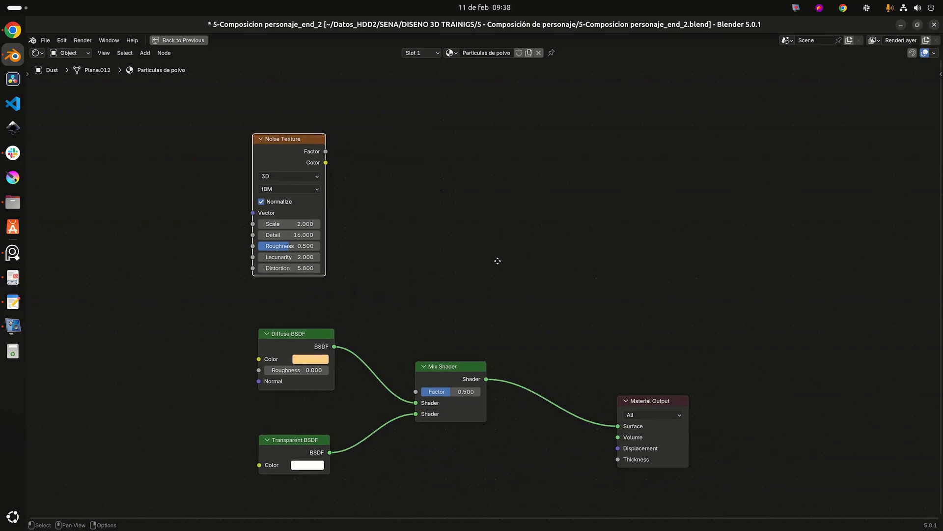
{"action": "middle_click_drag", "start_coordinate": [498, 261], "coordinate": [492, 258]}
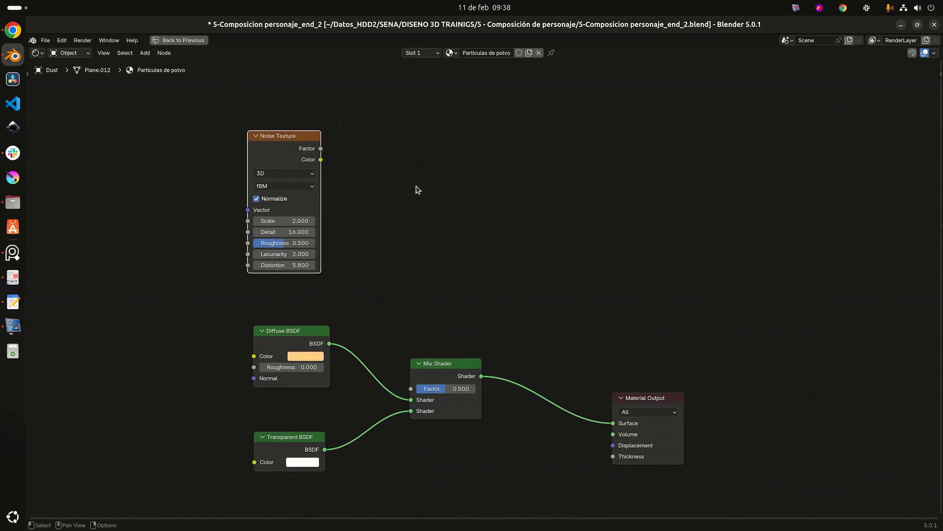
Raise the Mix Shader to line up with the Diffuse BSDF and move the Material Output up beside it.
{"action": "left_click", "coordinate": [403, 191]}
{"action": "scroll", "coordinate": [447, 267], "scroll_direction": "down", "scroll_amount": 1}
{"action": "middle_click_drag", "start_coordinate": [447, 267], "coordinate": [425, 263]}
{"action": "left_click_drag", "start_coordinate": [429, 368], "coordinate": [449, 300]}
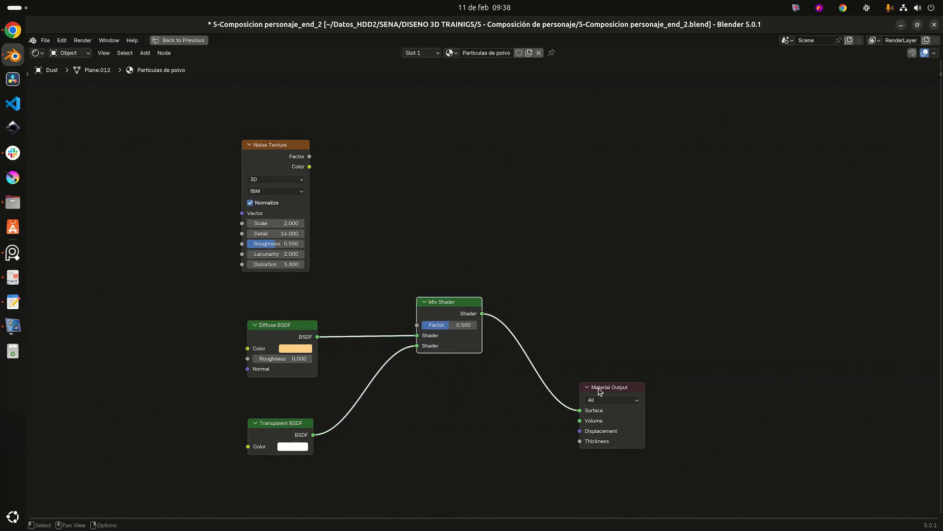
{"action": "left_click_drag", "start_coordinate": [598, 388], "coordinate": [652, 276]}
{"action": "scroll", "coordinate": [479, 285], "scroll_direction": "up", "scroll_amount": 3}
{"action": "middle_click_drag", "start_coordinate": [445, 248], "coordinate": [484, 291]}
Add a Color Ramp node beside the Noise Texture and connect the noise Factor output to the ramp's Factor input.
{"action": "left_click", "coordinate": [413, 230]}
{"action": "key", "text": "shift+a"}
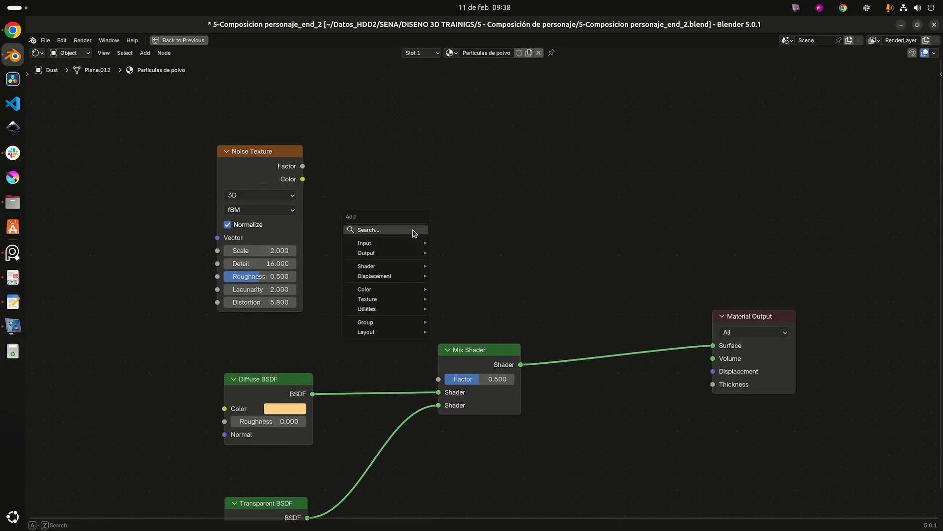
{"action": "type", "text": "color"}
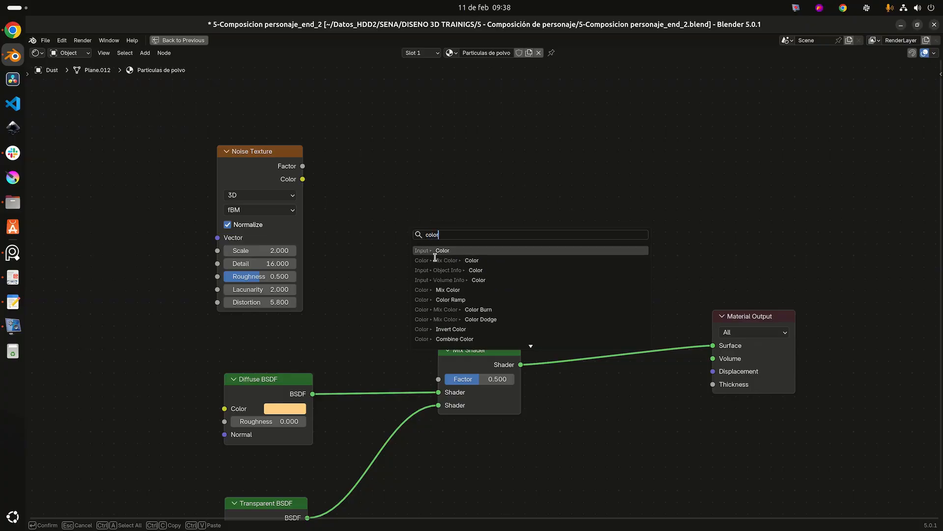
{"action": "key", "text": "Down"}
{"action": "key", "text": "Down"}
{"action": "key", "text": "Down"}
{"action": "key", "text": "Down"}
{"action": "key", "text": "Down"}
{"action": "key", "text": "Return"}
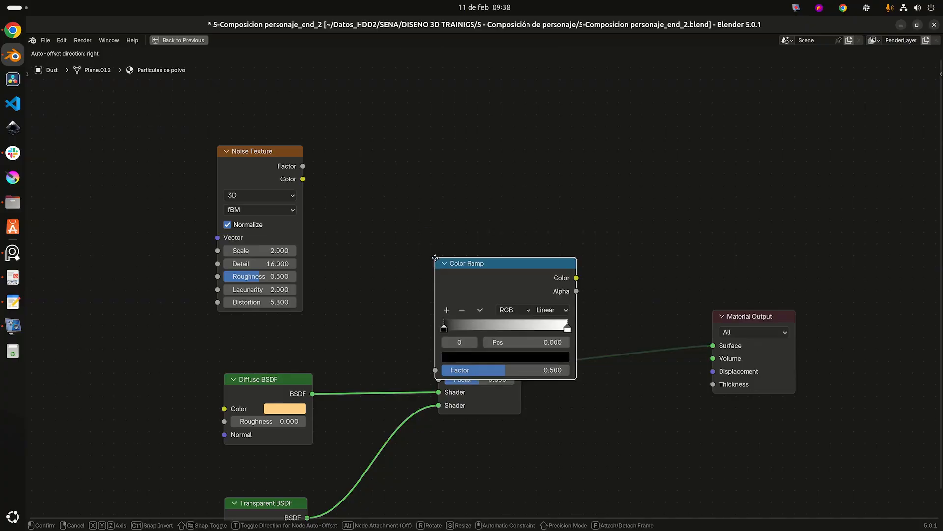
{"action": "left_click", "coordinate": [408, 170]}
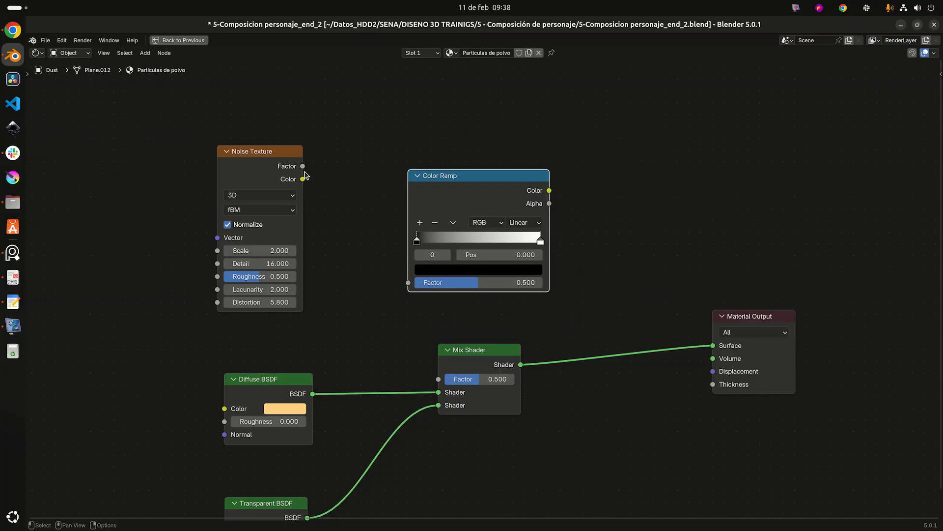
{"action": "left_click_drag", "start_coordinate": [303, 166], "coordinate": [408, 283]}
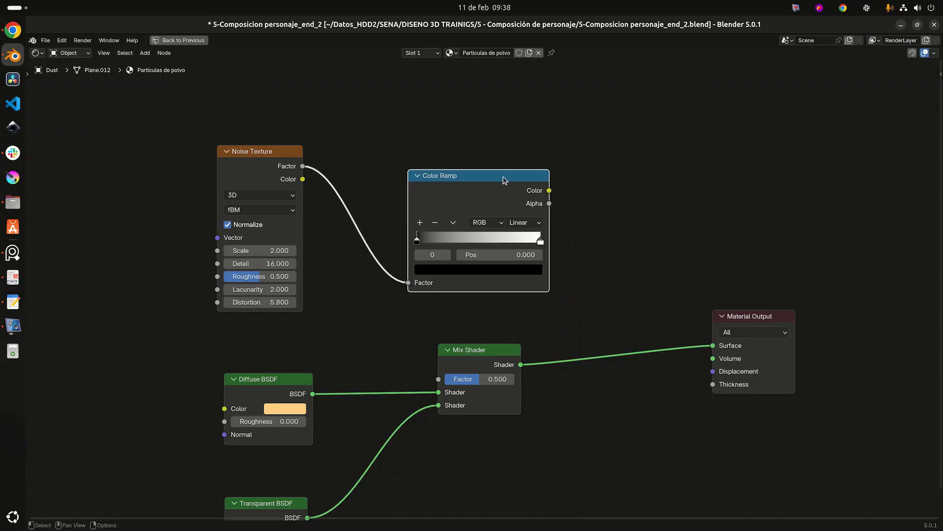
{"action": "left_click_drag", "start_coordinate": [491, 186], "coordinate": [434, 172]}
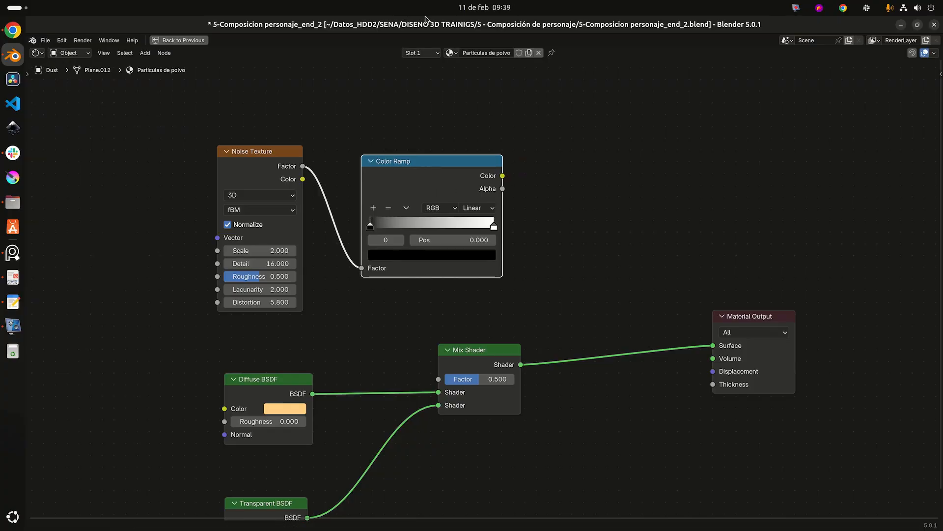
Move the Mix Shader and Material Output together farther right to make room beside the Color Ramp.
{"action": "middle_click_drag", "start_coordinate": [577, 255], "coordinate": [518, 190]}
{"action": "scroll", "coordinate": [483, 192], "scroll_direction": "up", "scroll_amount": 1}
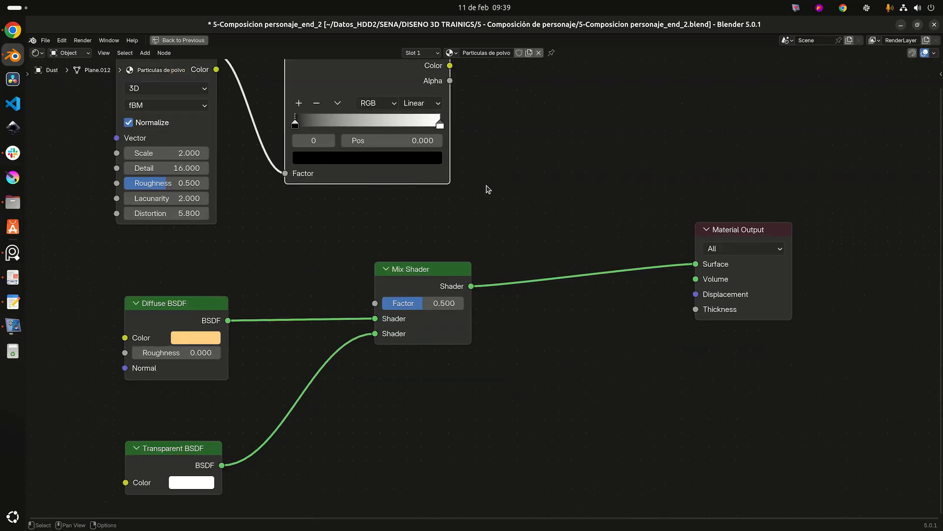
{"action": "scroll", "coordinate": [462, 238], "scroll_direction": "down", "scroll_amount": 2}
{"action": "left_click_drag", "start_coordinate": [731, 211], "coordinate": [462, 330]}
{"action": "left_click", "coordinate": [462, 274]}
{"action": "left_click_drag", "start_coordinate": [462, 273], "coordinate": [533, 265]}
Connect the Color Ramp's Color output to the Mix Shader's Factor input.
{"action": "scroll", "coordinate": [475, 173], "scroll_direction": "up", "scroll_amount": 1}
{"action": "middle_click_drag", "start_coordinate": [475, 173], "coordinate": [438, 209]}
{"action": "left_click_drag", "start_coordinate": [366, 129], "coordinate": [448, 328]}
Move the Color Ramp's black stop to position 0.393.
{"action": "scroll", "coordinate": [447, 327], "scroll_direction": "up", "scroll_amount": 2}
{"action": "scroll", "coordinate": [356, 243], "scroll_direction": "up", "scroll_amount": 1}
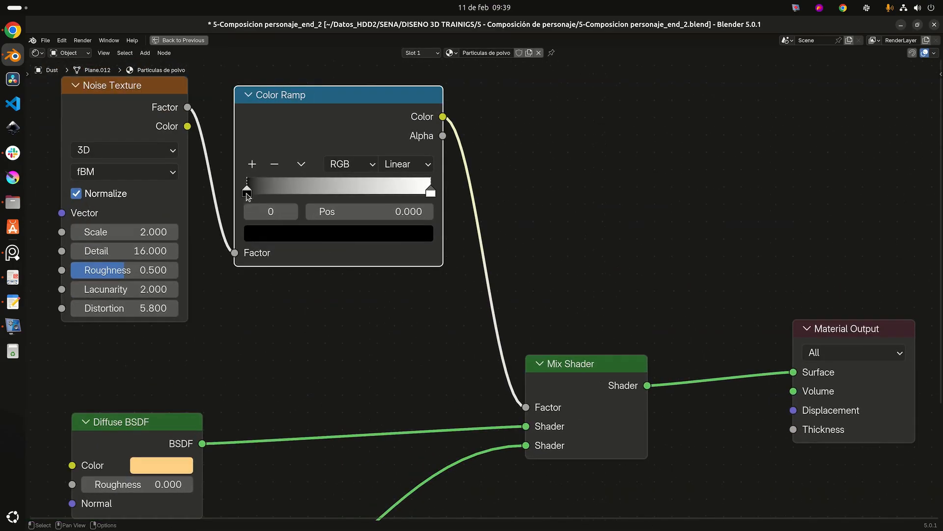
{"action": "left_click_drag", "start_coordinate": [246, 194], "coordinate": [321, 198]}
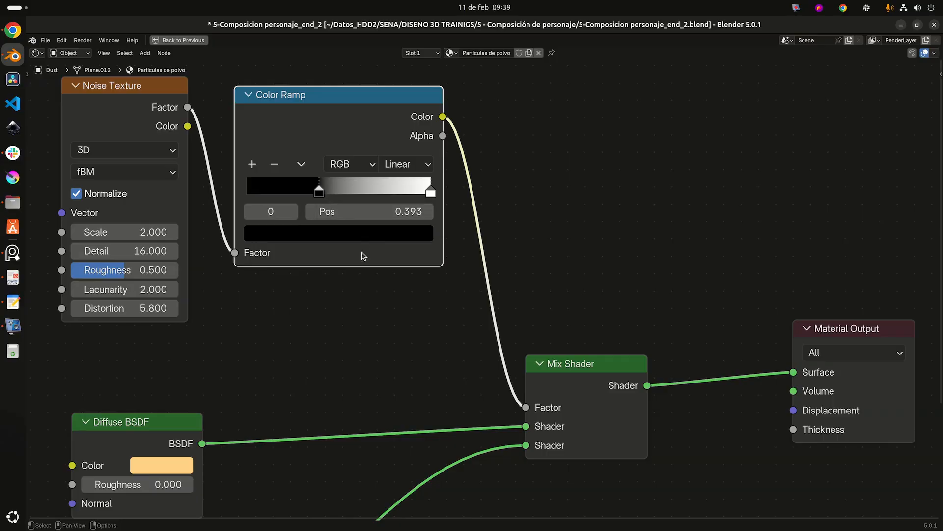
{"action": "scroll", "coordinate": [363, 256], "scroll_direction": "down", "scroll_amount": 4}
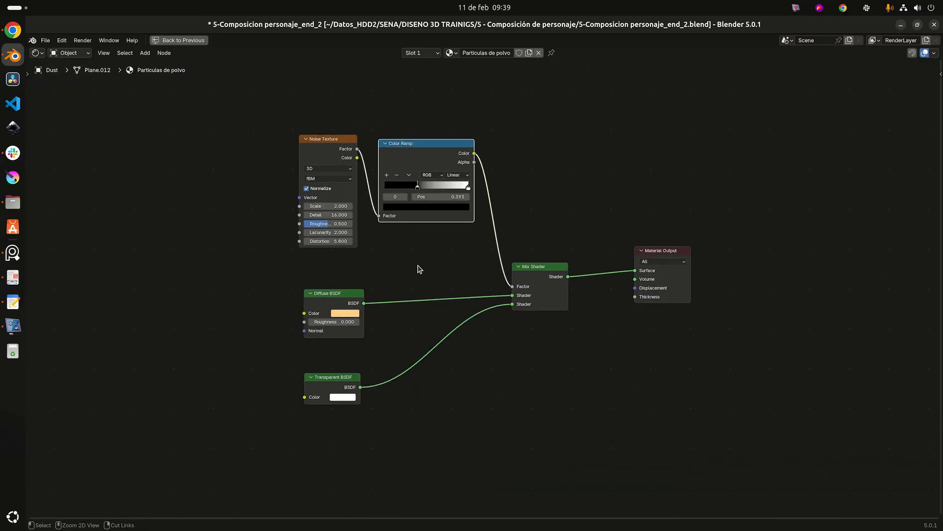
Restore the full Shading workspace with a taller 3D viewport and render the scene as a still image.
{"action": "key", "text": "ctrl+space"}
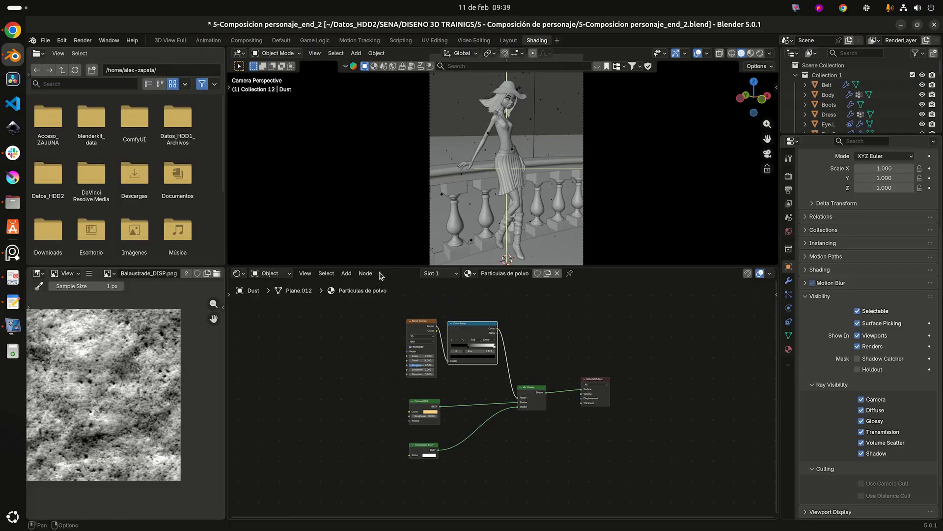
{"action": "left_click_drag", "start_coordinate": [382, 268], "coordinate": [395, 385]}
{"action": "scroll", "coordinate": [398, 314], "scroll_direction": "up", "scroll_amount": 3}
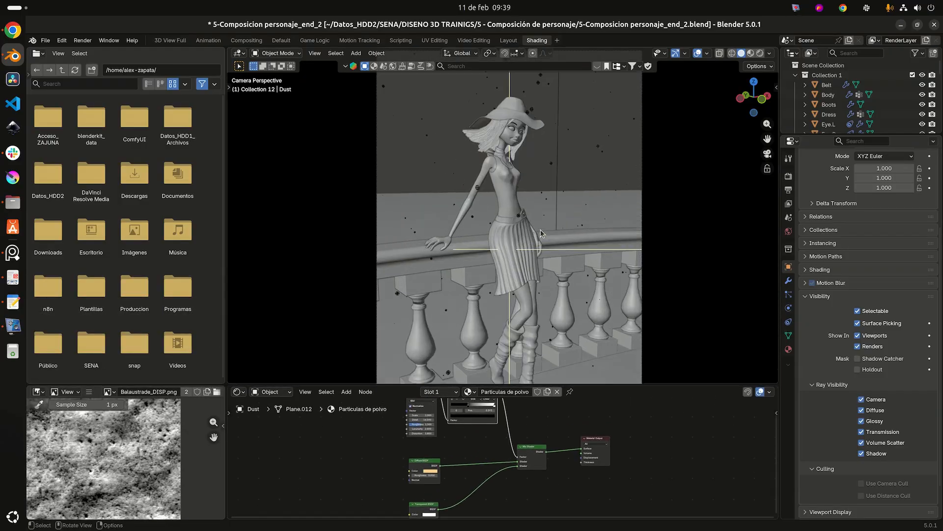
{"action": "scroll", "coordinate": [398, 305], "scroll_direction": "down", "scroll_amount": 2}
{"action": "left_click", "coordinate": [85, 40]}
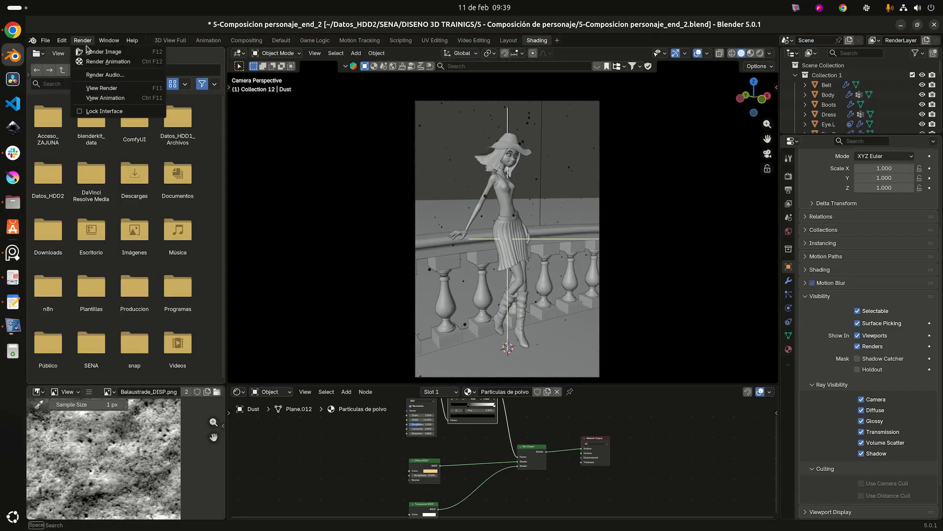
{"action": "left_click", "coordinate": [99, 49]}
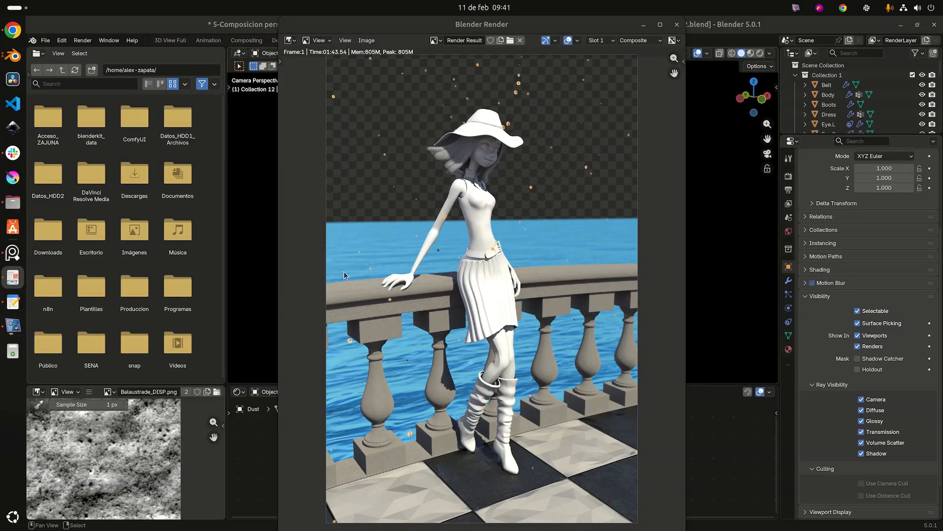
Examine the rendered image up close and as a whole, checking the dust particles around the character, sea and balustrade.
{"action": "scroll", "coordinate": [459, 227], "scroll_direction": "up", "scroll_amount": 1}
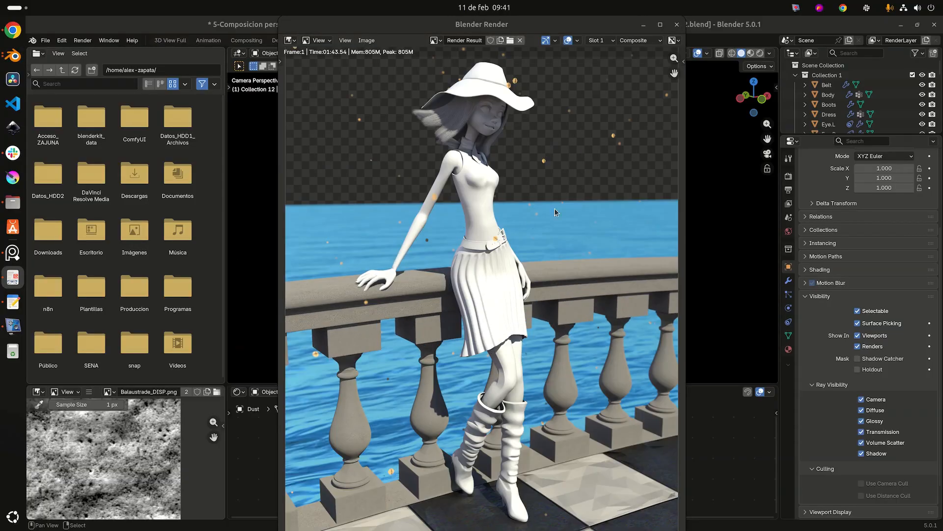
{"action": "middle_click_drag", "start_coordinate": [410, 106], "coordinate": [406, 152]}
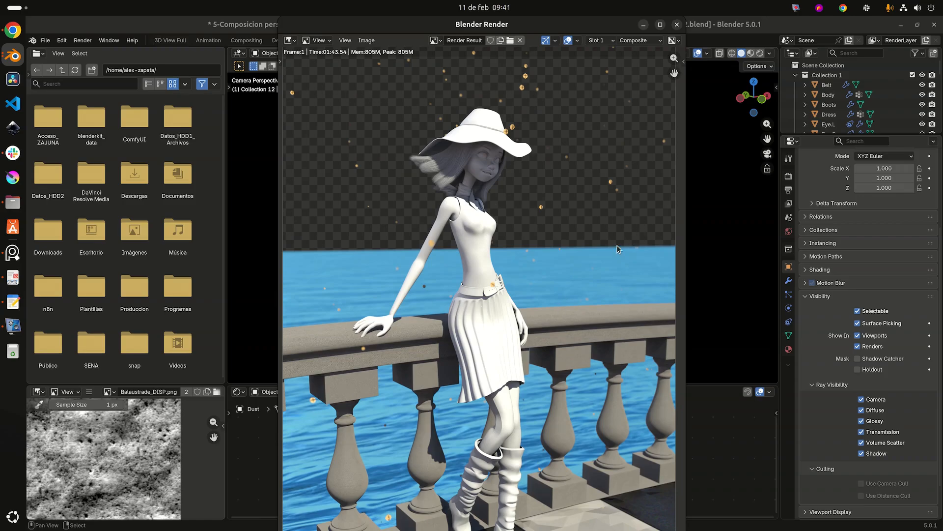
{"action": "scroll", "coordinate": [594, 276], "scroll_direction": "down", "scroll_amount": 2}
{"action": "scroll", "coordinate": [595, 276], "scroll_direction": "up", "scroll_amount": 2}
{"action": "scroll", "coordinate": [476, 240], "scroll_direction": "down", "scroll_amount": 2}
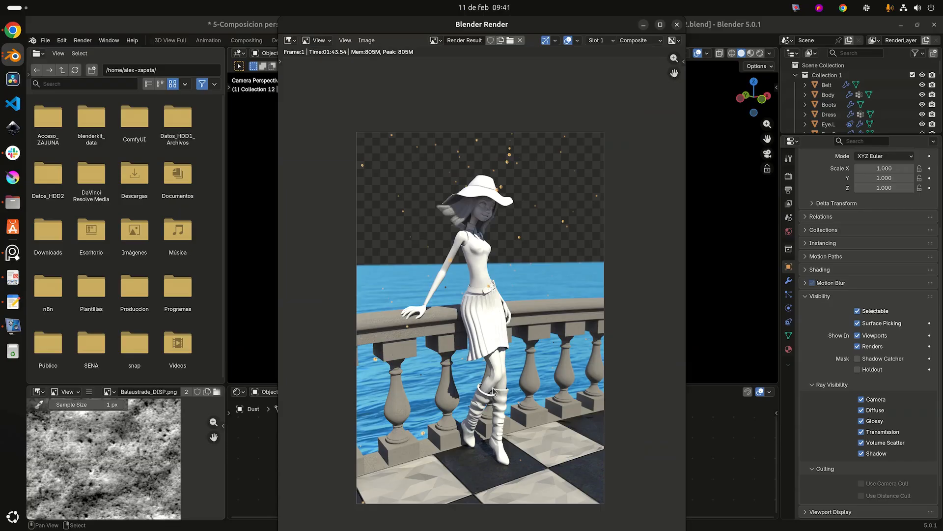
{"action": "scroll", "coordinate": [494, 391], "scroll_direction": "up", "scroll_amount": 2}
{"action": "scroll", "coordinate": [499, 231], "scroll_direction": "down", "scroll_amount": 1}
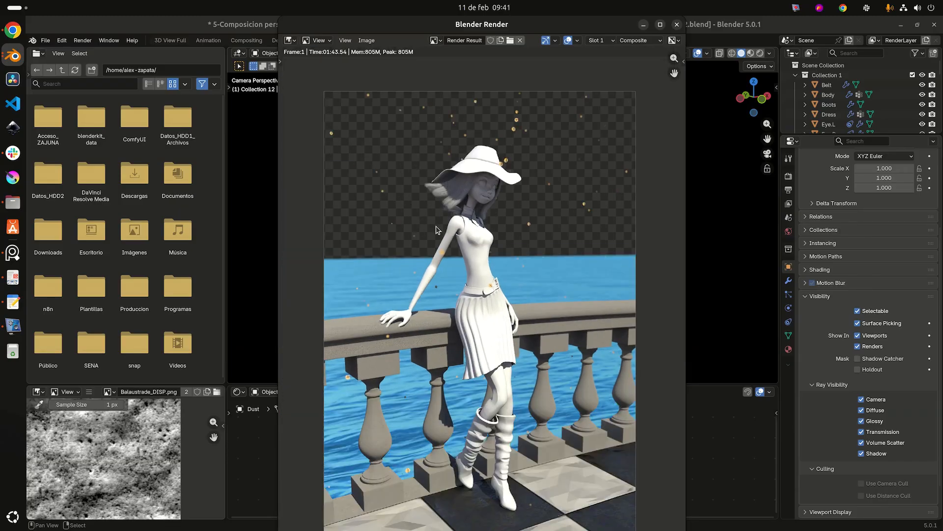
{"action": "scroll", "coordinate": [545, 232], "scroll_direction": "up", "scroll_amount": 2}
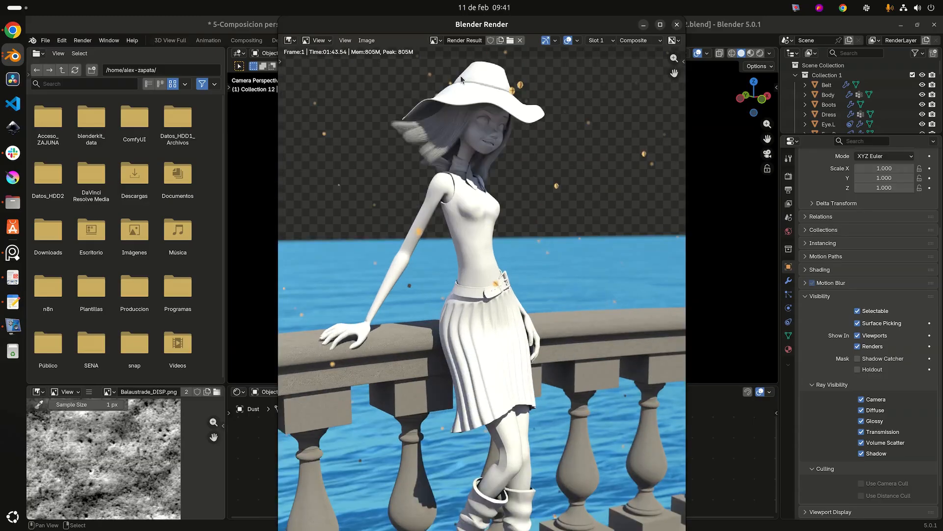
{"action": "scroll", "coordinate": [533, 197], "scroll_direction": "down", "scroll_amount": 3}
{"action": "scroll", "coordinate": [499, 199], "scroll_direction": "up", "scroll_amount": 2}
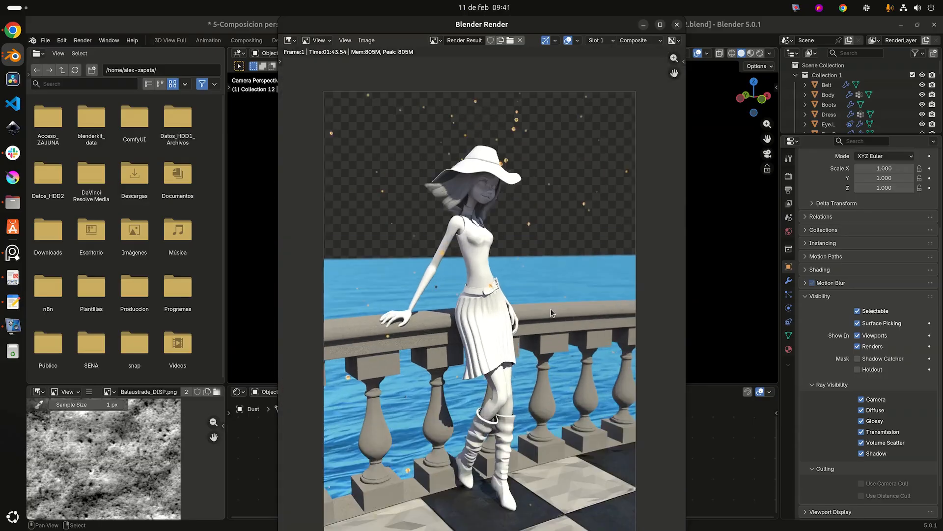
{"action": "scroll", "coordinate": [550, 311], "scroll_direction": "down", "scroll_amount": 2}
{"action": "middle_click_drag", "start_coordinate": [544, 296], "coordinate": [527, 280]}
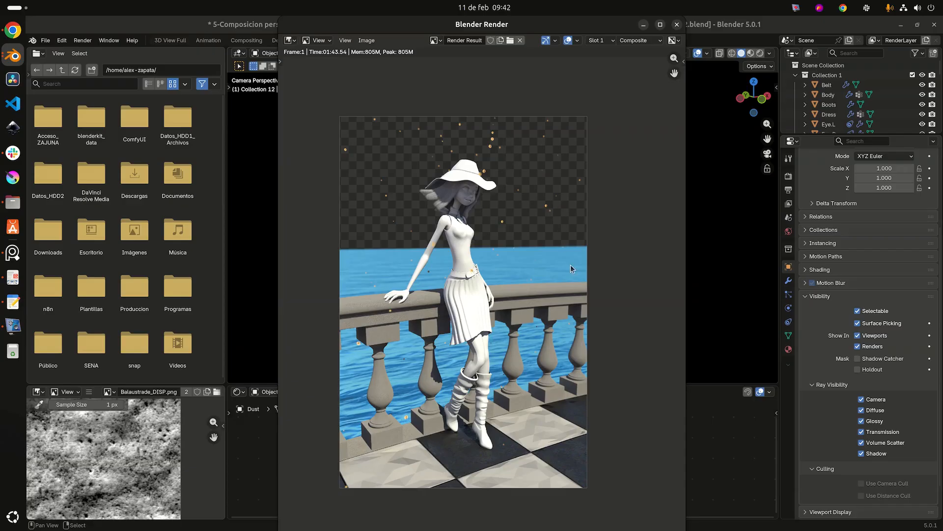
{"action": "scroll", "coordinate": [562, 354], "scroll_direction": "up", "scroll_amount": 3}
{"action": "scroll", "coordinate": [505, 160], "scroll_direction": "down", "scroll_amount": 2}
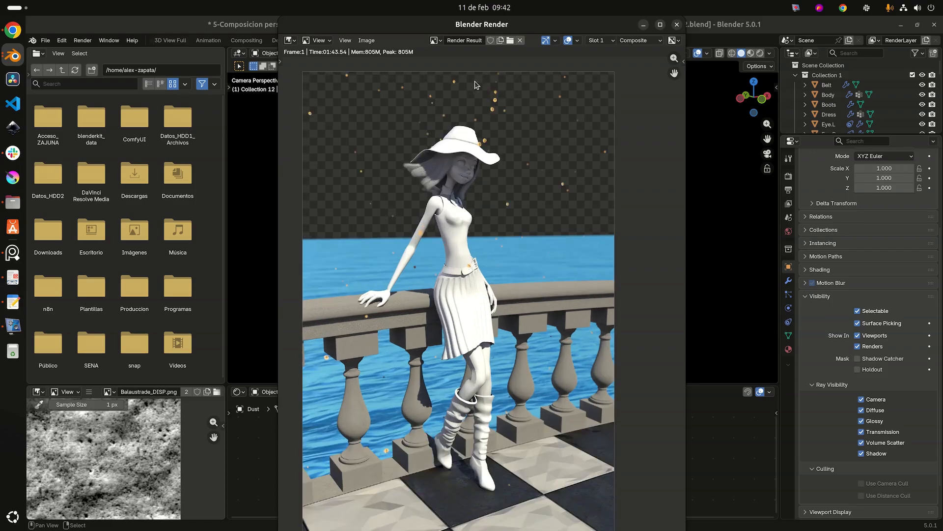
{"action": "scroll", "coordinate": [569, 137], "scroll_direction": "down", "scroll_amount": 1}
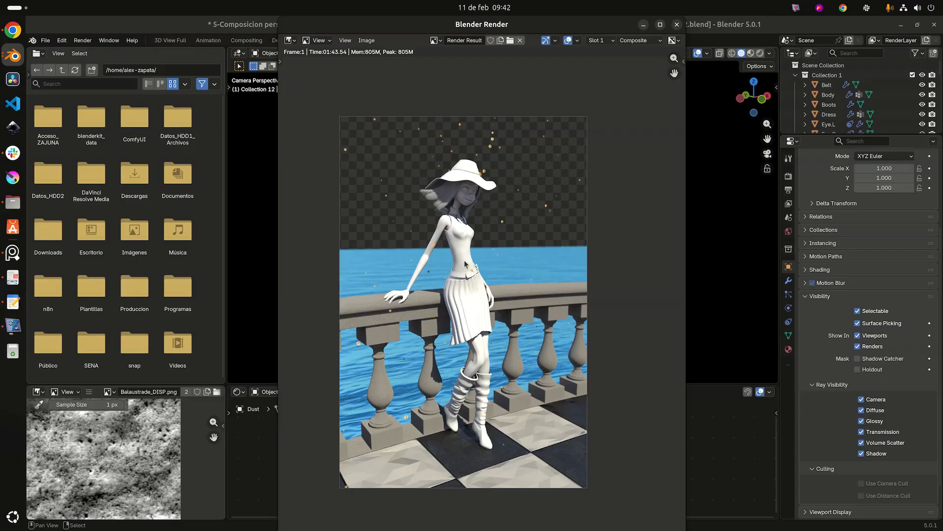
{"action": "scroll", "coordinate": [464, 264], "scroll_direction": "up", "scroll_amount": 4}
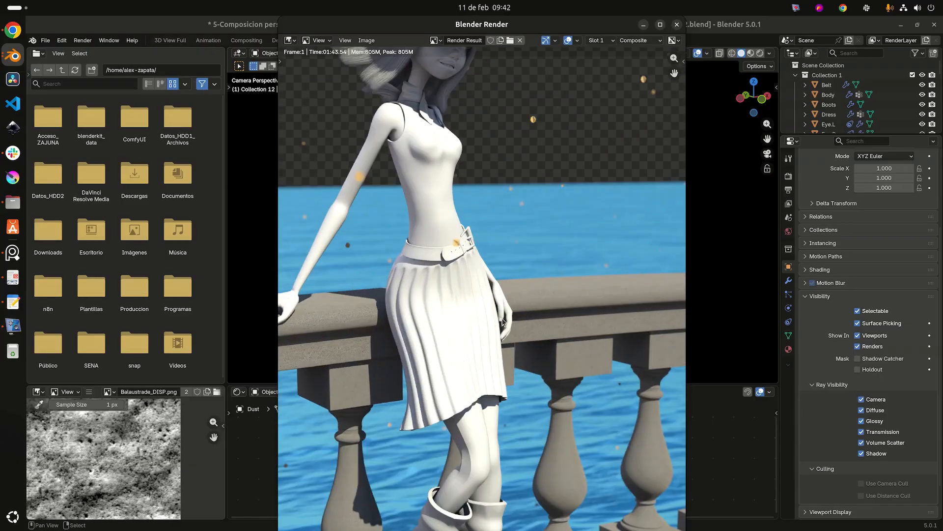
{"action": "scroll", "coordinate": [465, 264], "scroll_direction": "down", "scroll_amount": 2}
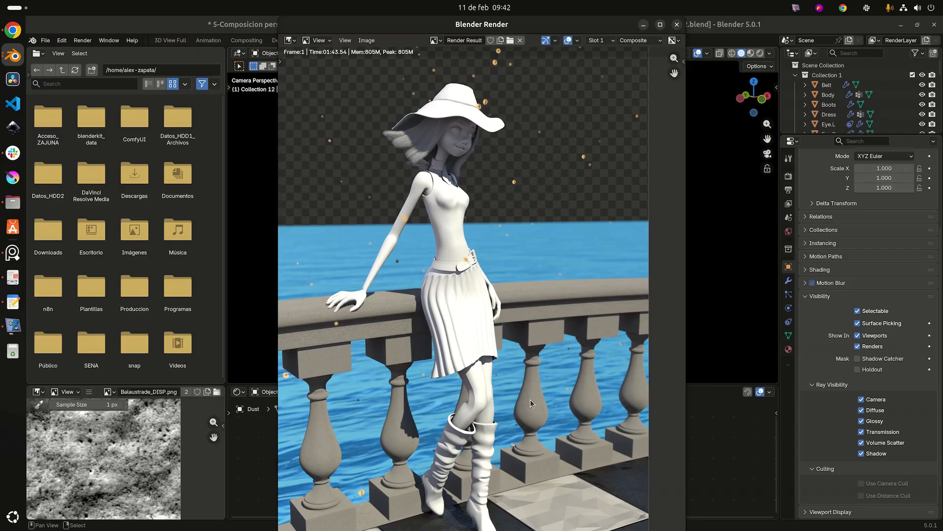
{"action": "scroll", "coordinate": [530, 400], "scroll_direction": "down", "scroll_amount": 1}
{"action": "scroll", "coordinate": [531, 400], "scroll_direction": "up", "scroll_amount": 1}
{"action": "scroll", "coordinate": [505, 386], "scroll_direction": "down", "scroll_amount": 1}
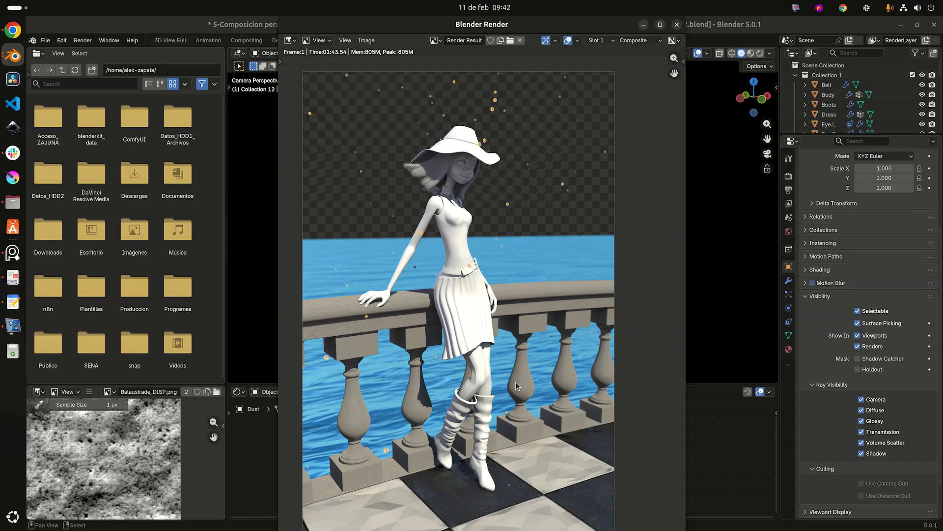
{"action": "scroll", "coordinate": [516, 386], "scroll_direction": "down", "scroll_amount": 2}
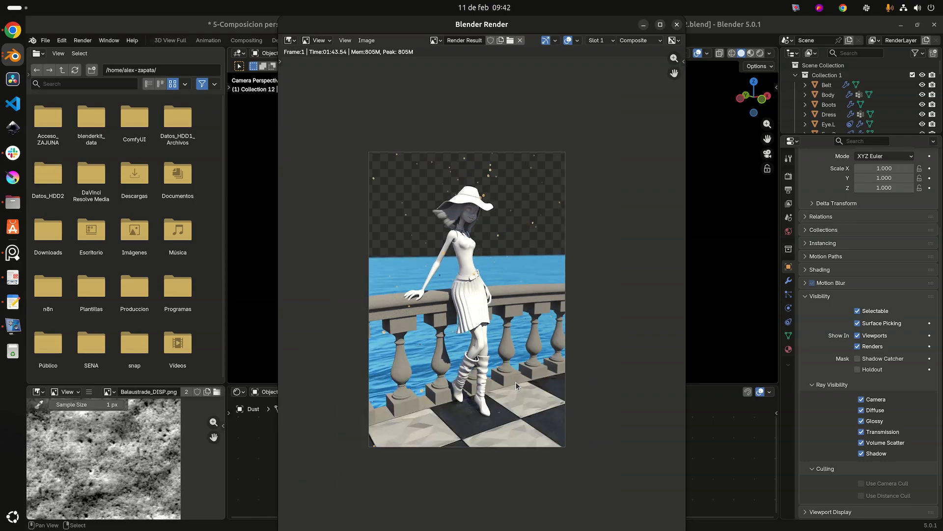
{"action": "scroll", "coordinate": [522, 305], "scroll_direction": "up", "scroll_amount": 2}
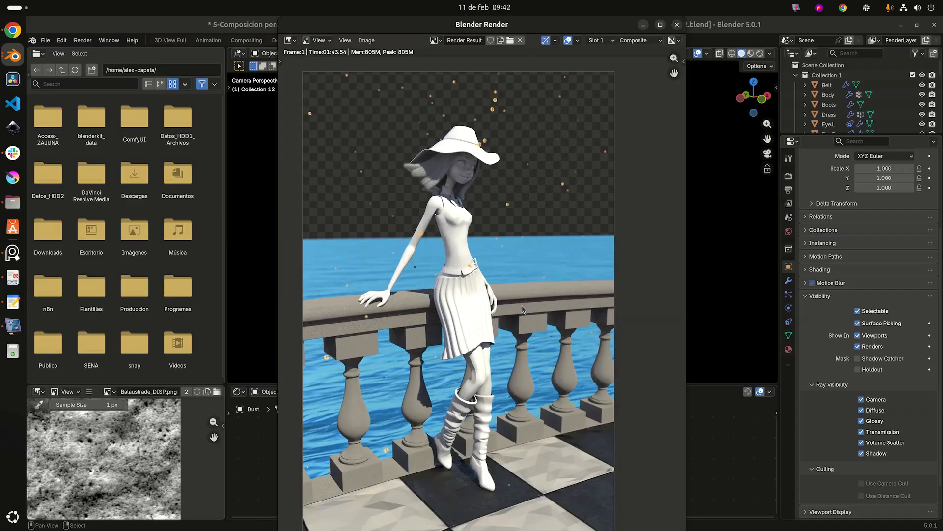
{"action": "scroll", "coordinate": [522, 305], "scroll_direction": "down", "scroll_amount": 1}
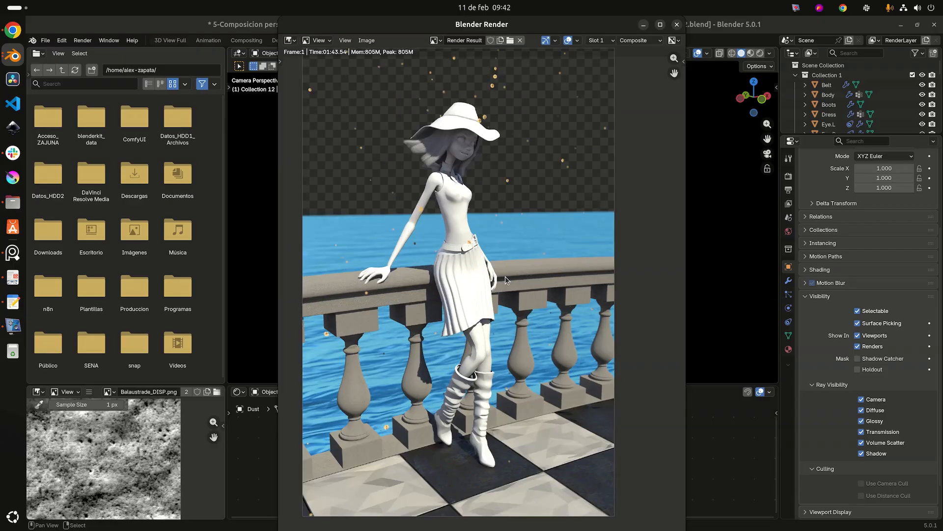
{"action": "scroll", "coordinate": [492, 144], "scroll_direction": "up", "scroll_amount": 2}
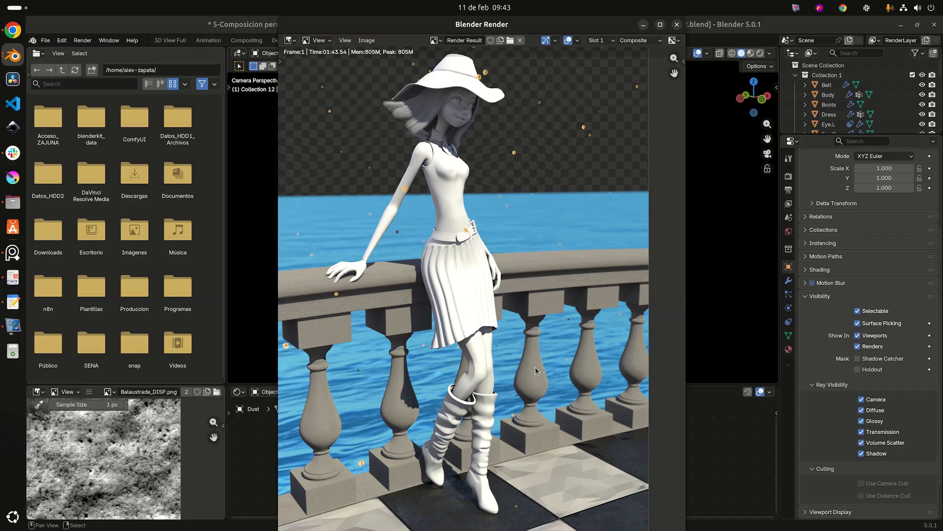
{"action": "scroll", "coordinate": [559, 341], "scroll_direction": "down", "scroll_amount": 1}
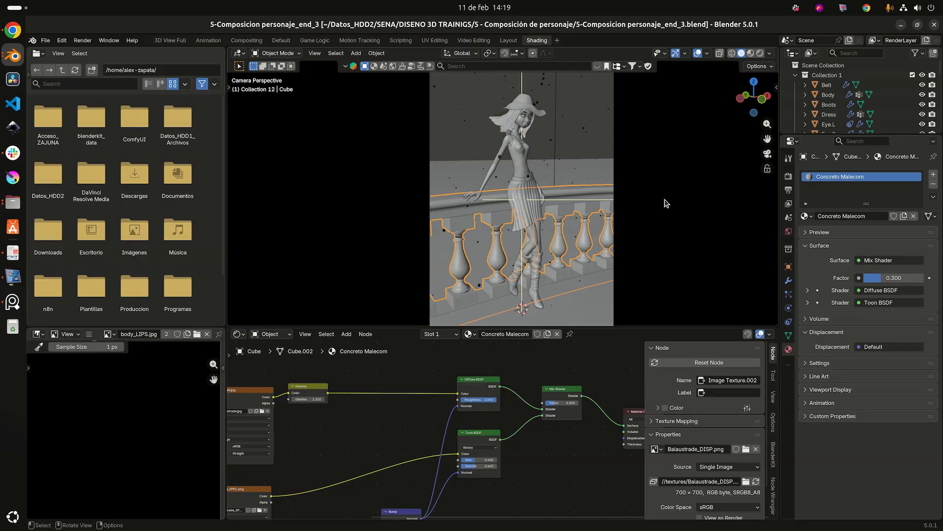
Select the character's Body mesh in the camera view.
{"action": "scroll", "coordinate": [568, 146], "scroll_direction": "up", "scroll_amount": 2}
{"action": "middle_click_drag", "start_coordinate": [582, 186], "coordinate": [608, 262], "text": "shift"}
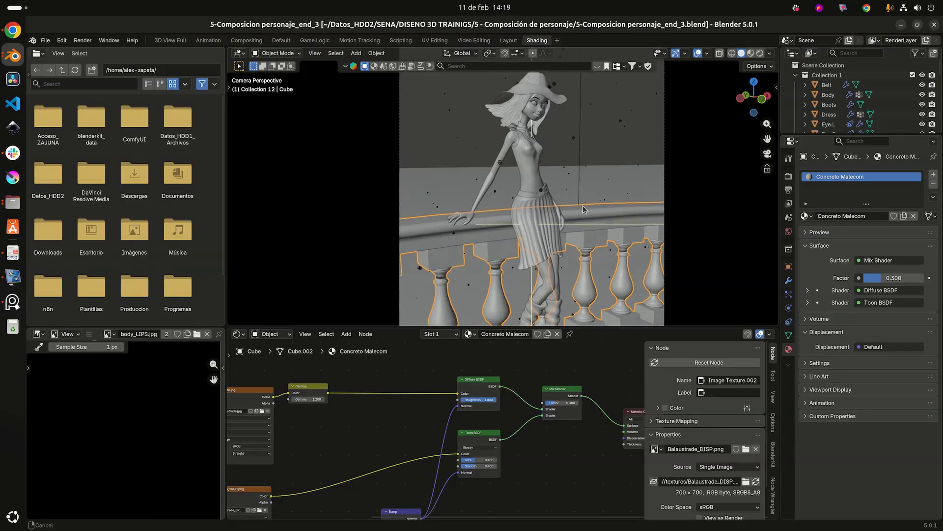
{"action": "scroll", "coordinate": [608, 260], "scroll_direction": "up", "scroll_amount": 5}
{"action": "middle_click_drag", "start_coordinate": [619, 144], "coordinate": [509, 169], "text": "shift"}
{"action": "left_click", "coordinate": [521, 162]}
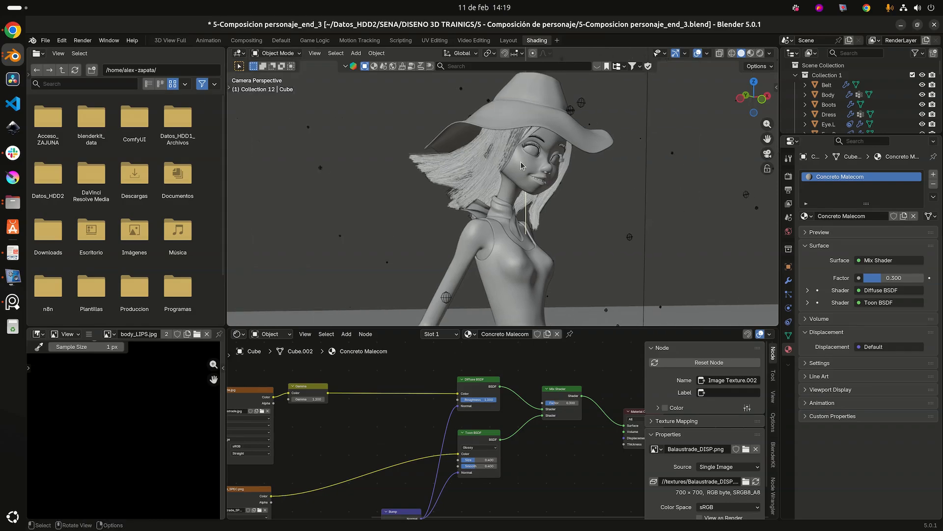
{"action": "scroll", "coordinate": [506, 230], "scroll_direction": "down", "scroll_amount": 6}
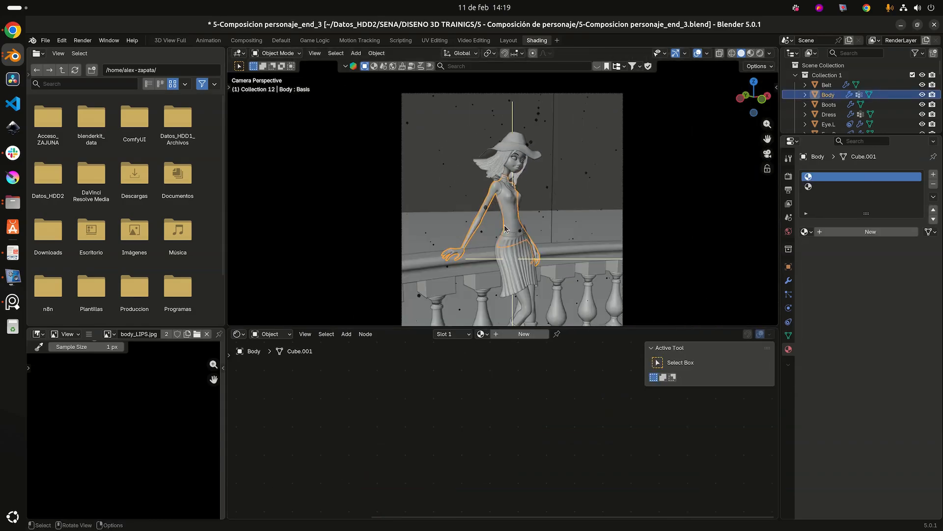
Select the character's Head mesh in the camera view.
{"action": "scroll", "coordinate": [496, 209], "scroll_direction": "up", "scroll_amount": 2}
{"action": "left_click", "coordinate": [515, 280]}
{"action": "scroll", "coordinate": [514, 202], "scroll_direction": "up", "scroll_amount": 2}
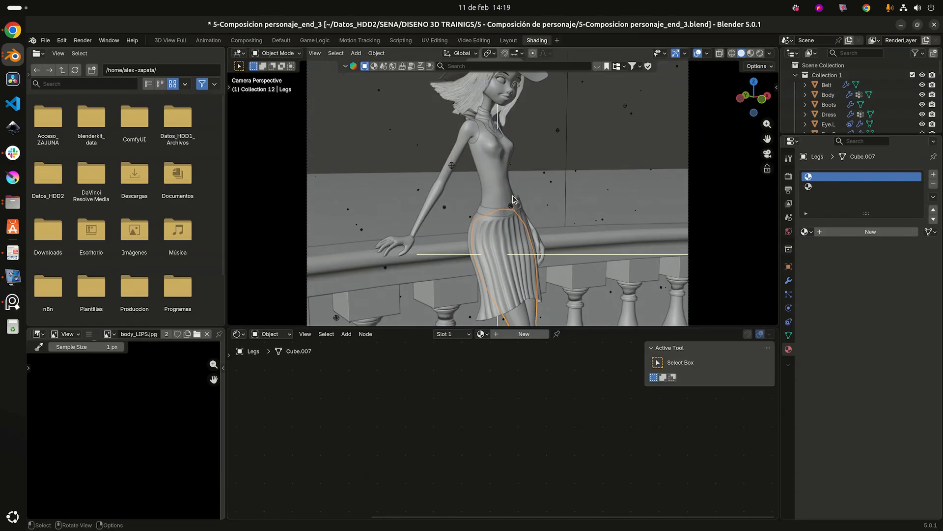
{"action": "scroll", "coordinate": [504, 147], "scroll_direction": "up", "scroll_amount": 3}
{"action": "middle_click_drag", "start_coordinate": [502, 151], "coordinate": [499, 236], "text": "shift"}
{"action": "scroll", "coordinate": [499, 211], "scroll_direction": "up", "scroll_amount": 3}
{"action": "middle_click_drag", "start_coordinate": [496, 170], "coordinate": [511, 284], "text": "shift"}
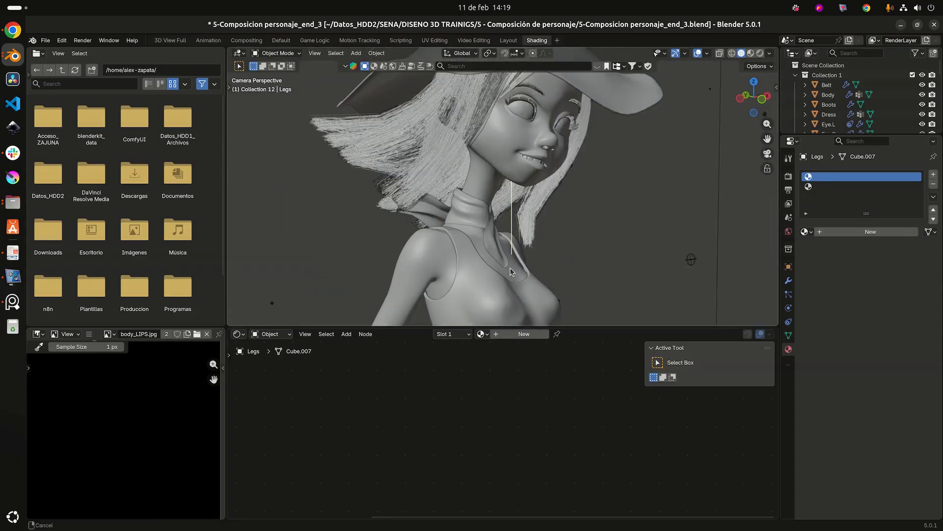
{"action": "left_click", "coordinate": [485, 168]}
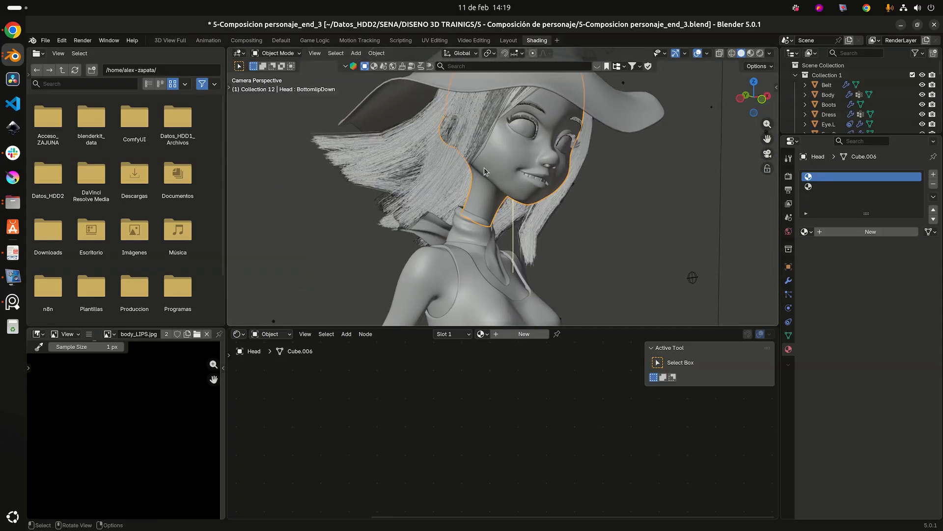
Examine the character's face, mouth and the fingertips of the hand on the balustrade up close.
{"action": "scroll", "coordinate": [485, 167], "scroll_direction": "up", "scroll_amount": 2}
{"action": "scroll", "coordinate": [544, 175], "scroll_direction": "up", "scroll_amount": 2}
{"action": "middle_click_drag", "start_coordinate": [545, 175], "coordinate": [523, 205], "text": "shift"}
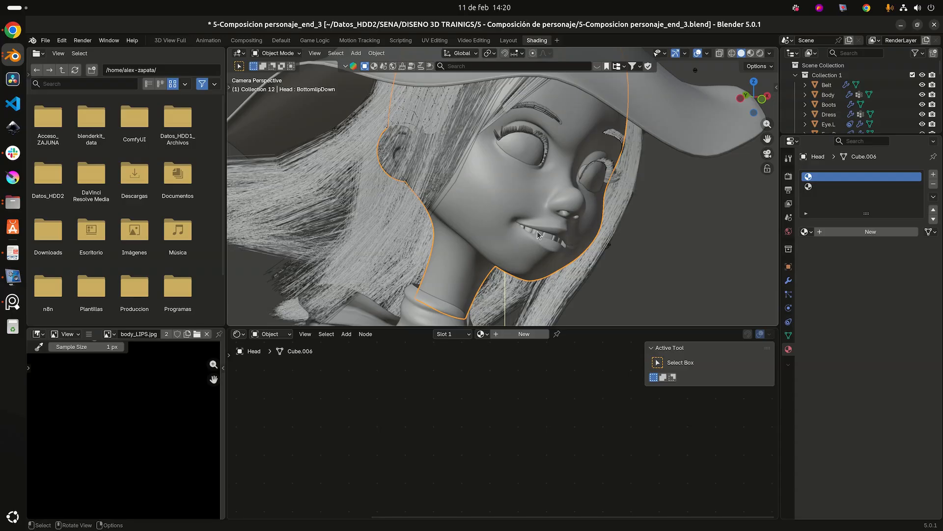
{"action": "scroll", "coordinate": [554, 226], "scroll_direction": "down", "scroll_amount": 10}
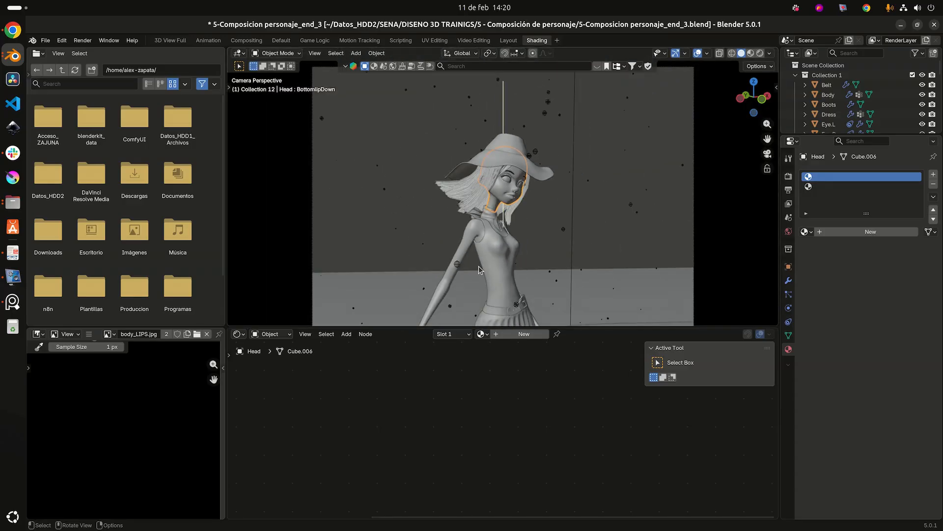
{"action": "middle_click_drag", "start_coordinate": [479, 266], "coordinate": [553, 176]}
{"action": "scroll", "coordinate": [446, 182], "scroll_direction": "up", "scroll_amount": 5}
{"action": "scroll", "coordinate": [441, 170], "scroll_direction": "up", "scroll_amount": 6}
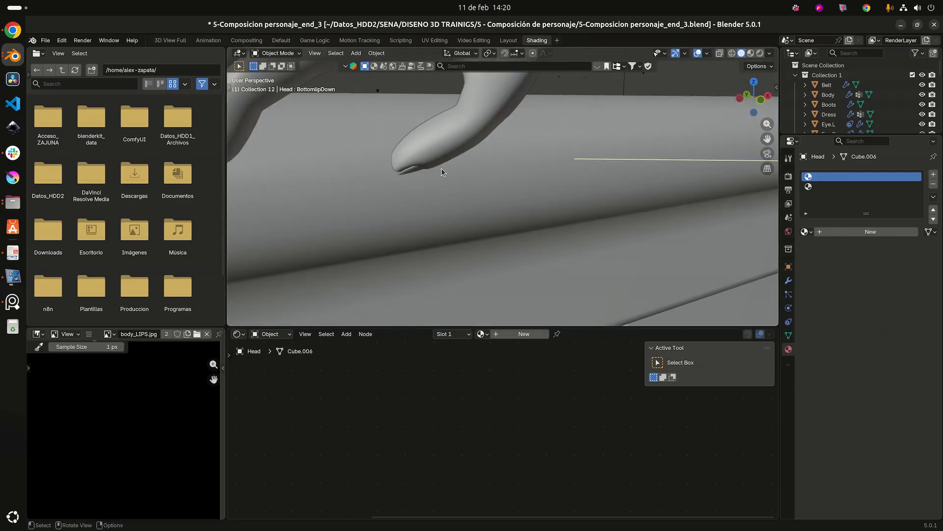
{"action": "middle_click_drag", "start_coordinate": [442, 168], "coordinate": [485, 190], "text": "shift"}
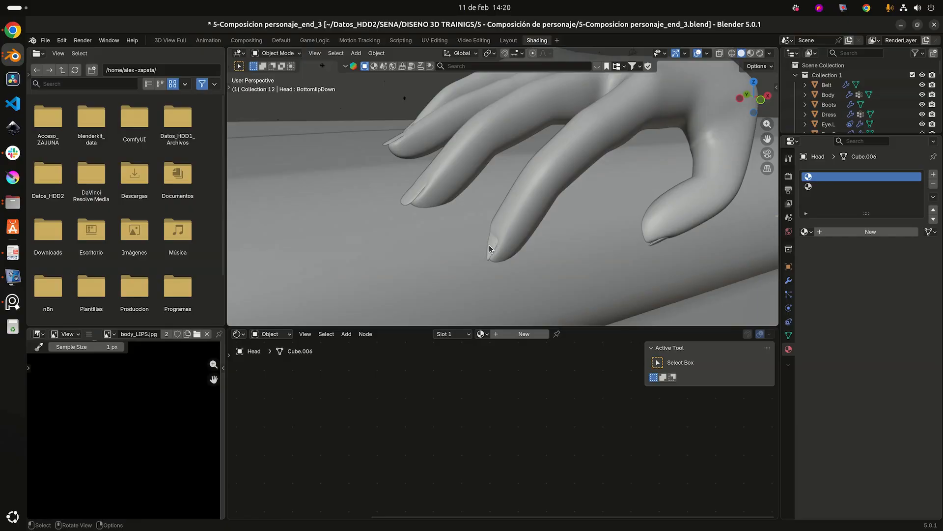
{"action": "scroll", "coordinate": [521, 157], "scroll_direction": "down", "scroll_amount": 8}
{"action": "scroll", "coordinate": [537, 138], "scroll_direction": "up", "scroll_amount": 10}
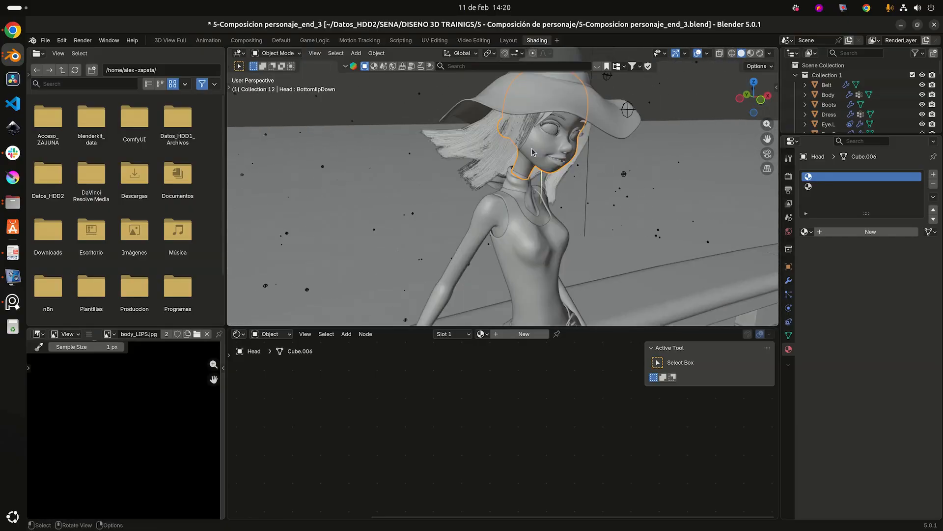
{"action": "middle_click_drag", "start_coordinate": [537, 137], "coordinate": [538, 191]}
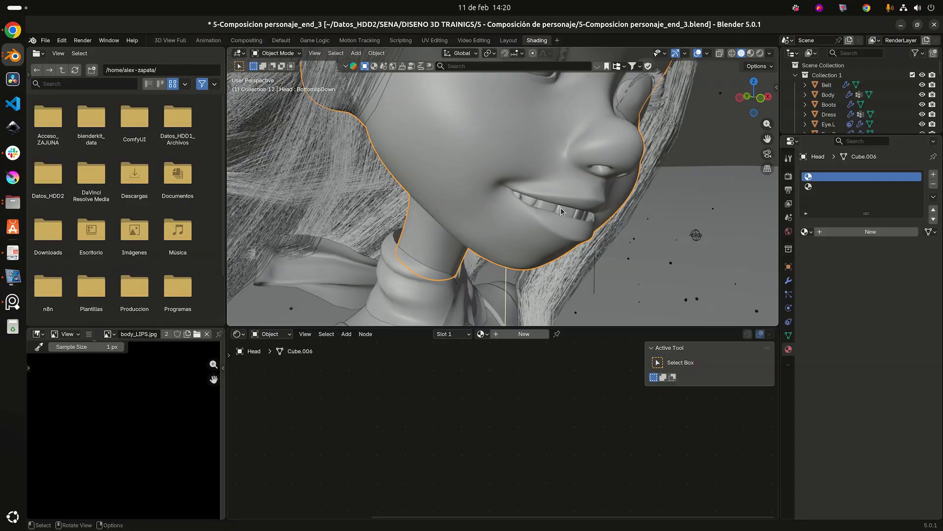
{"action": "scroll", "coordinate": [562, 208], "scroll_direction": "down", "scroll_amount": 6}
{"action": "scroll", "coordinate": [544, 187], "scroll_direction": "up", "scroll_amount": 5}
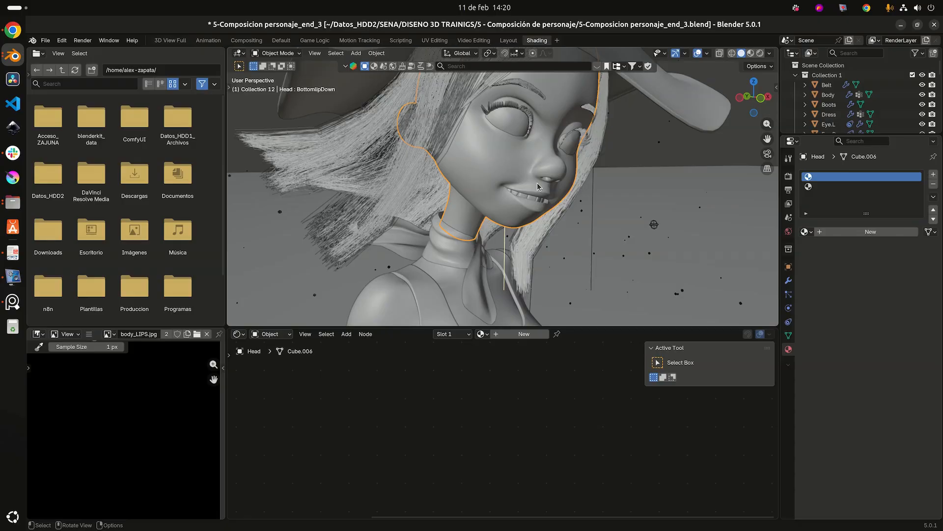
{"action": "scroll", "coordinate": [538, 187], "scroll_direction": "down", "scroll_amount": 6}
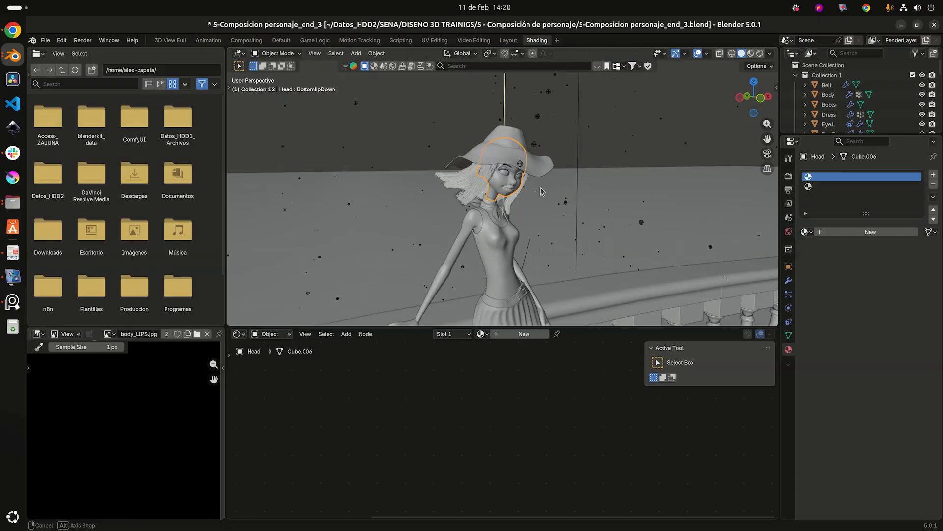
{"action": "scroll", "coordinate": [511, 182], "scroll_direction": "up", "scroll_amount": 6}
{"action": "scroll", "coordinate": [511, 182], "scroll_direction": "down", "scroll_amount": 5}
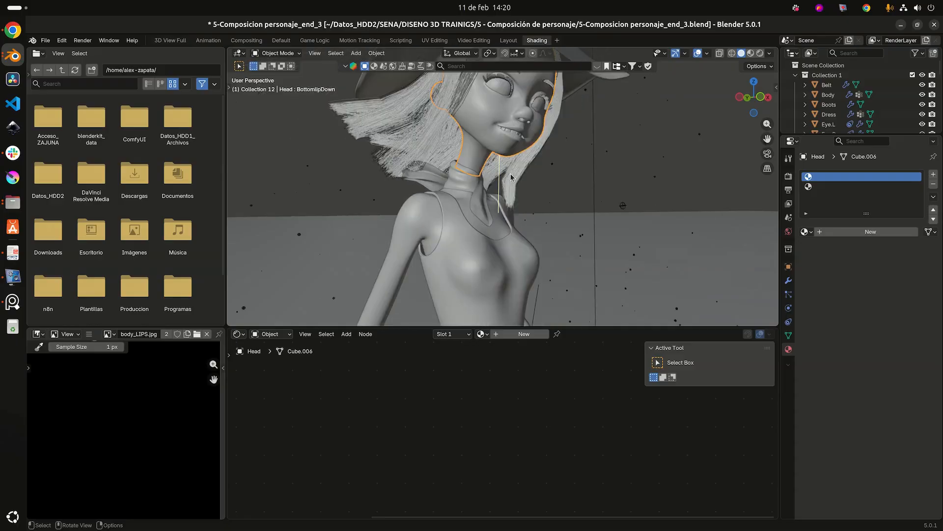
{"action": "scroll", "coordinate": [515, 205], "scroll_direction": "up", "scroll_amount": 3}
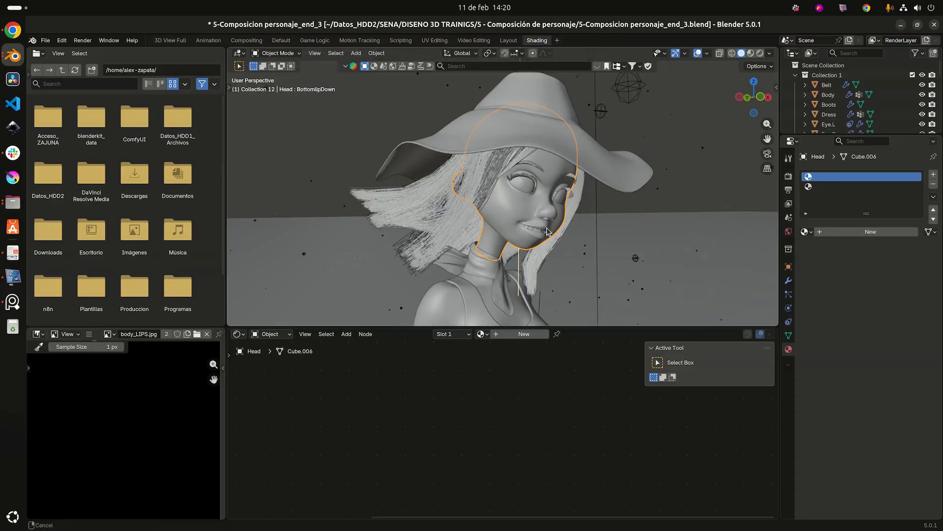
Create a new material in the Head's first slot and name it Piel.
{"action": "left_click", "coordinate": [528, 336]}
{"action": "double_click", "coordinate": [517, 334]}
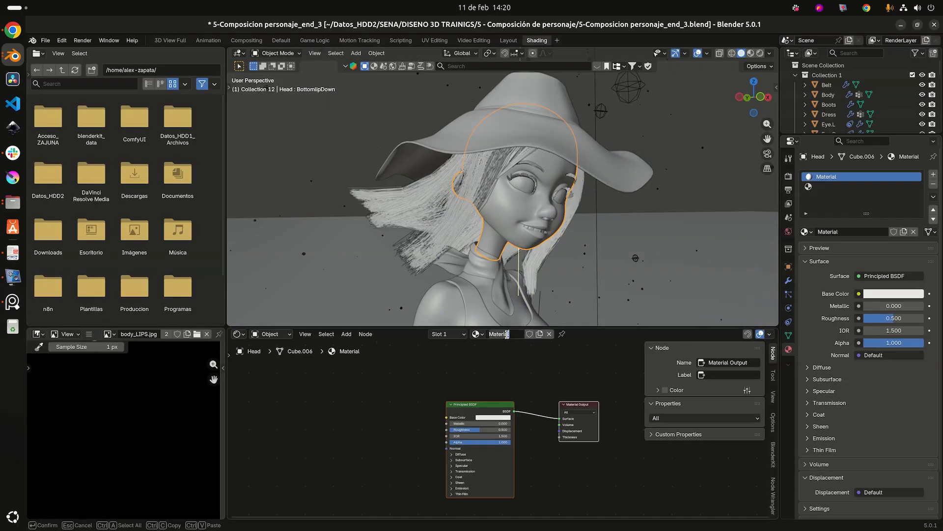
{"action": "type", "text": "pi"}
{"action": "key", "text": "BackSpace"}
{"action": "key", "text": "BackSpace"}
{"action": "key", "text": "BackSpace"}
{"action": "type", "text": "Piel"}
{"action": "key", "text": "Return"}
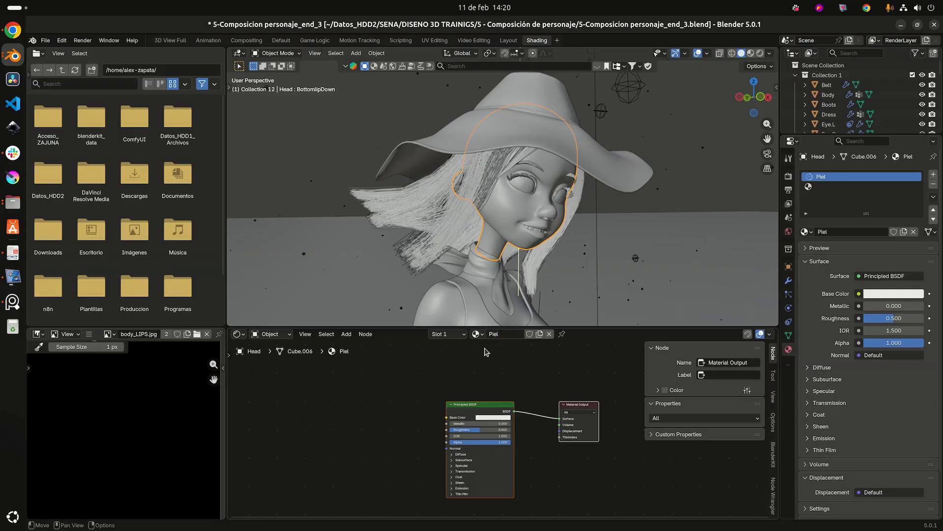
Maximize the shader editor and delete the Principled BSDF node from the Piel material.
{"action": "key", "text": "ctrl+space"}
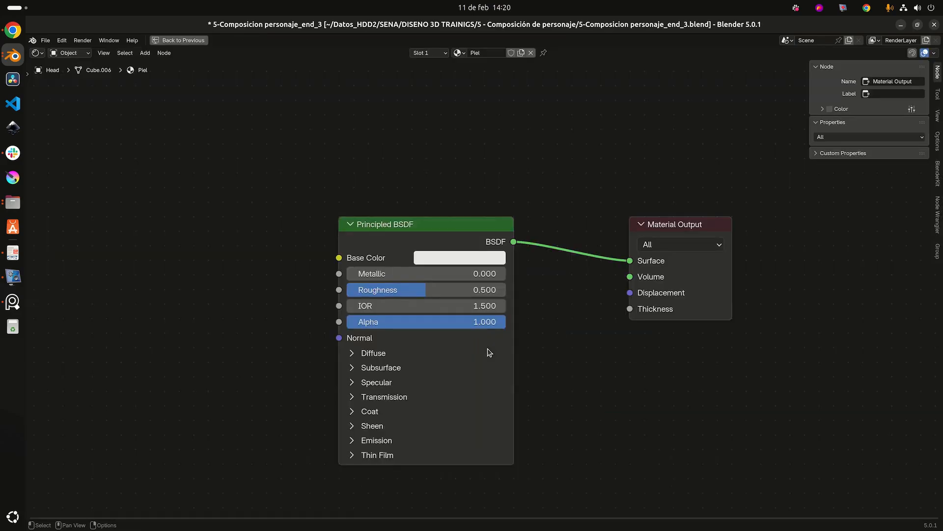
{"action": "scroll", "coordinate": [440, 241], "scroll_direction": "down", "scroll_amount": 2}
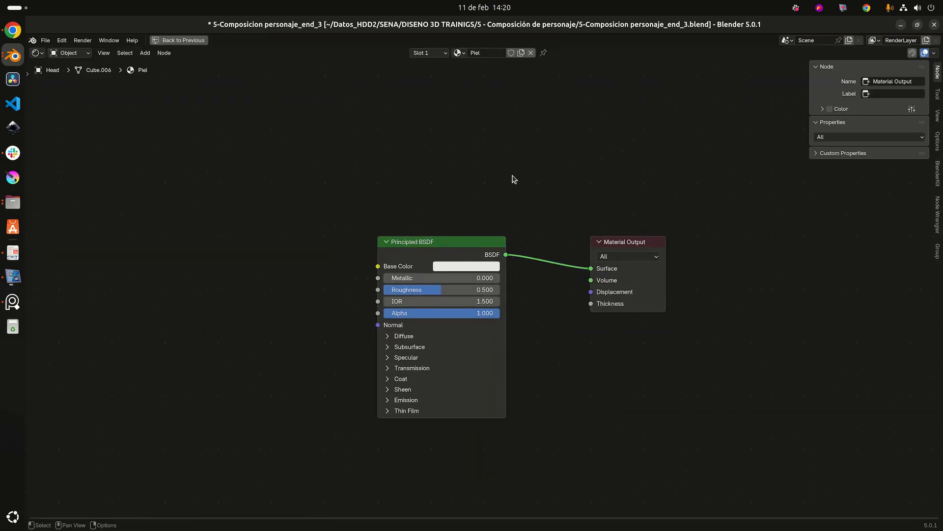
{"action": "left_click", "coordinate": [437, 248]}
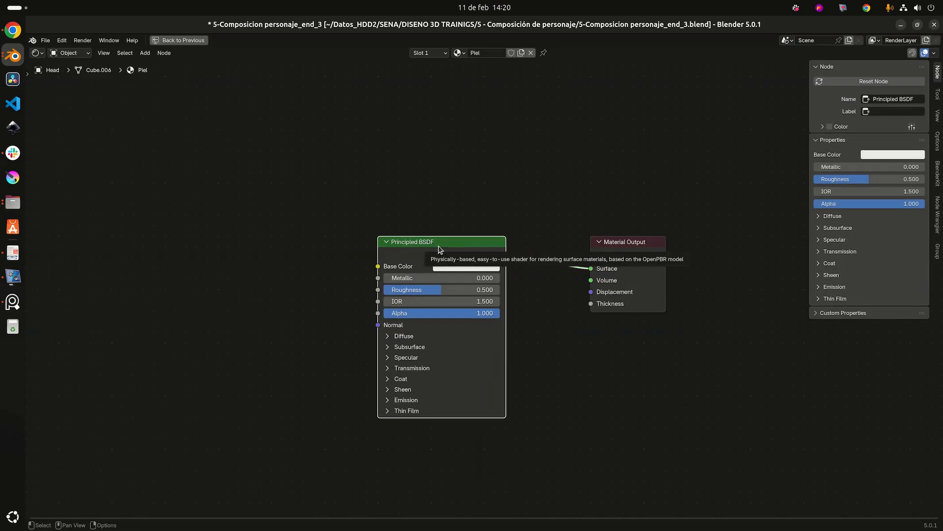
{"action": "key", "text": "Delete"}
Add a Diffuse BSDF node to the upper left of the Material Output.
{"action": "key", "text": "shift+a"}
{"action": "left_click", "coordinate": [385, 241]}
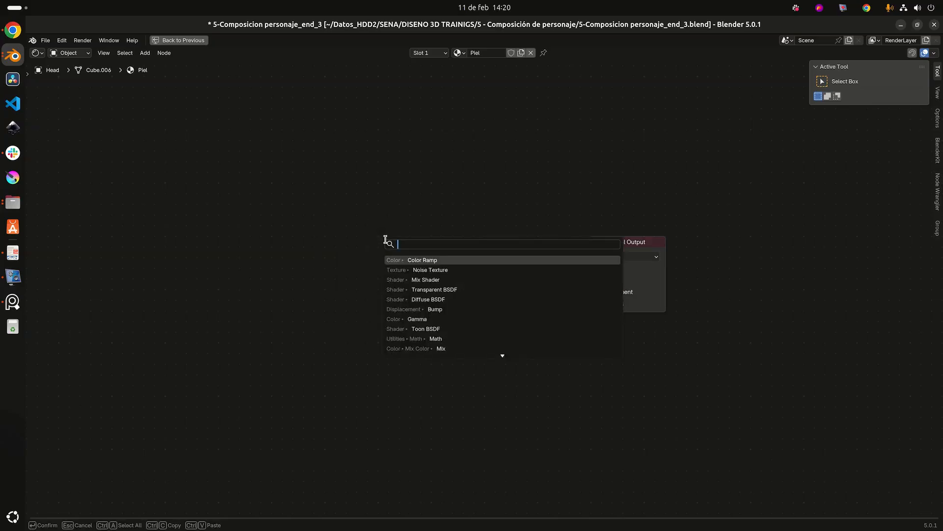
{"action": "type", "text": "diff"}
{"action": "key", "text": "Return"}
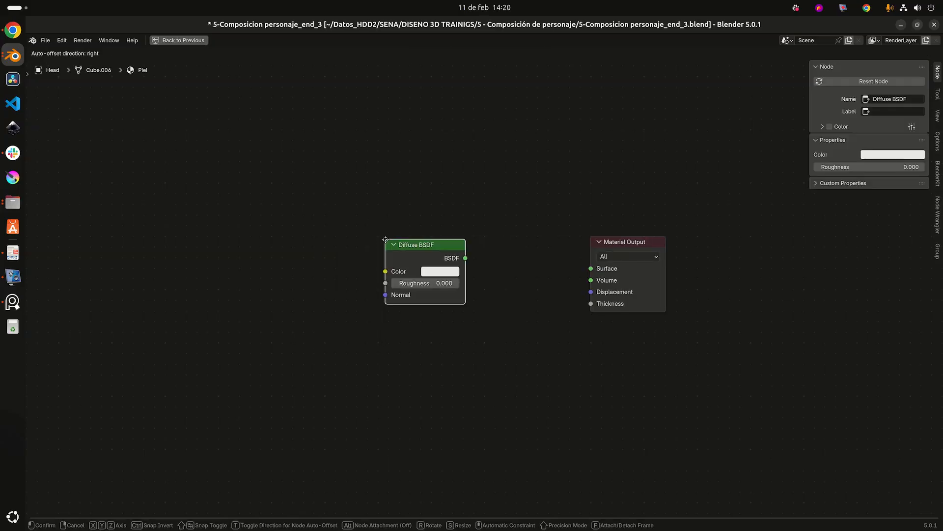
{"action": "left_click", "coordinate": [321, 159]}
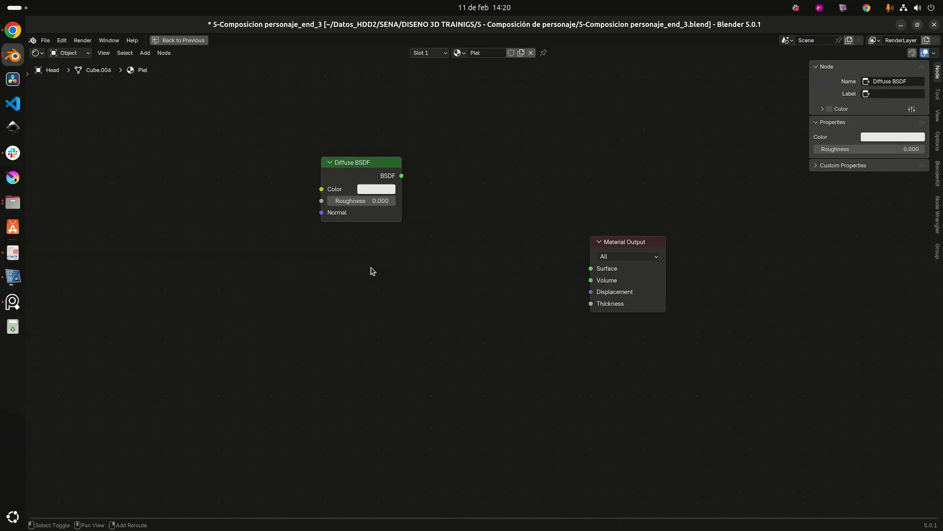
Add a Translucent BSDF node below the Diffuse BSDF.
{"action": "key", "text": "shift+a"}
{"action": "left_click", "coordinate": [371, 267]}
{"action": "type", "text": "tra"}
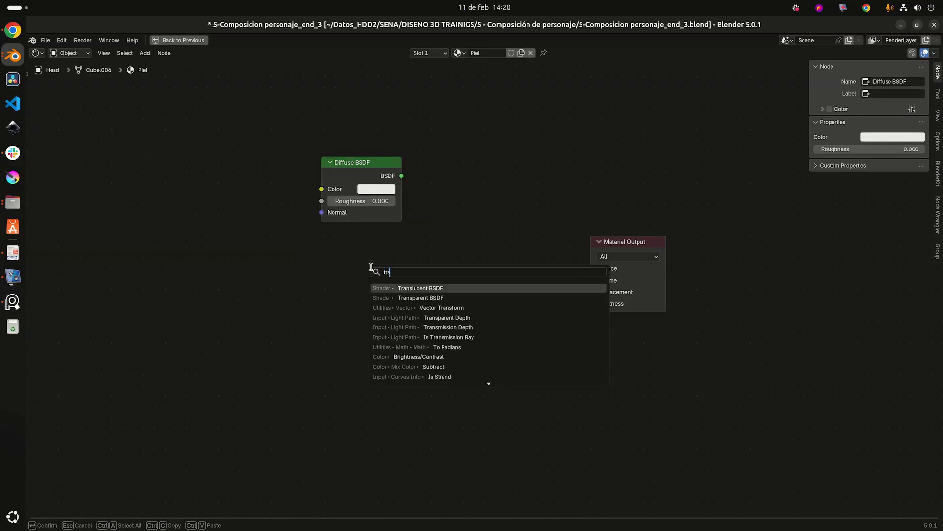
{"action": "key", "text": "Return"}
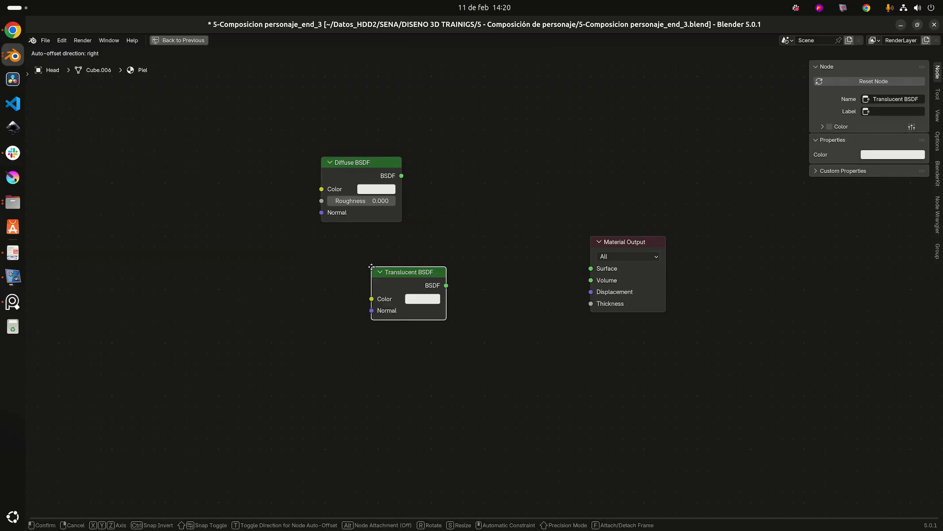
{"action": "left_click", "coordinate": [325, 265]}
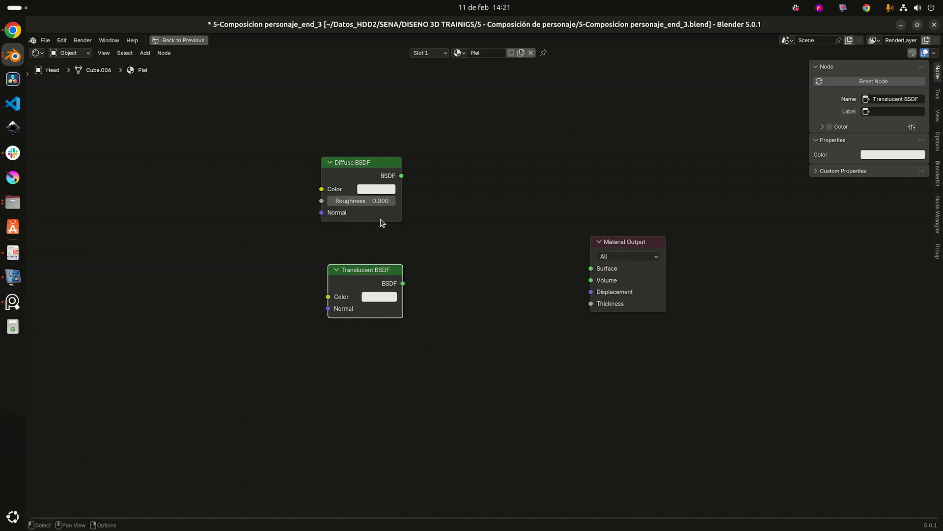
Set the Diffuse BSDF's Roughness to 1.
{"action": "middle_click_drag", "start_coordinate": [419, 255], "coordinate": [396, 297]}
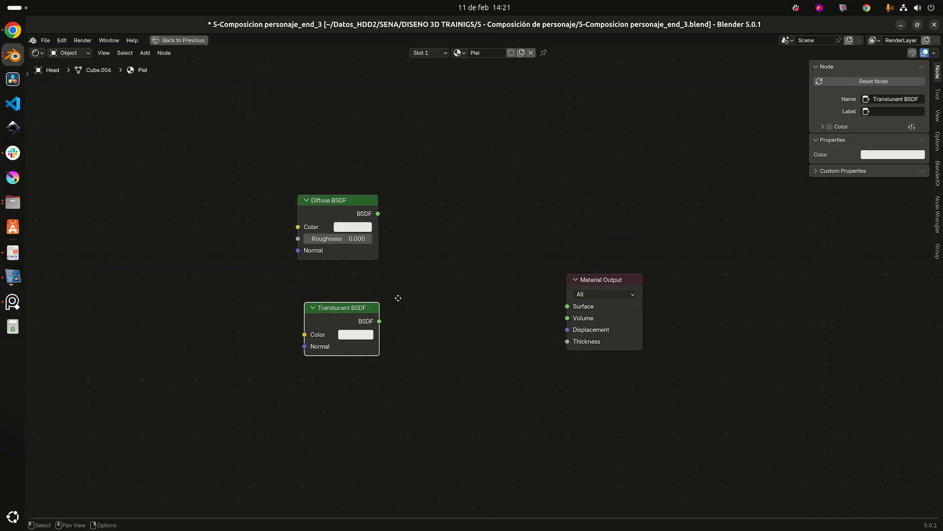
{"action": "scroll", "coordinate": [374, 275], "scroll_direction": "up", "scroll_amount": 1}
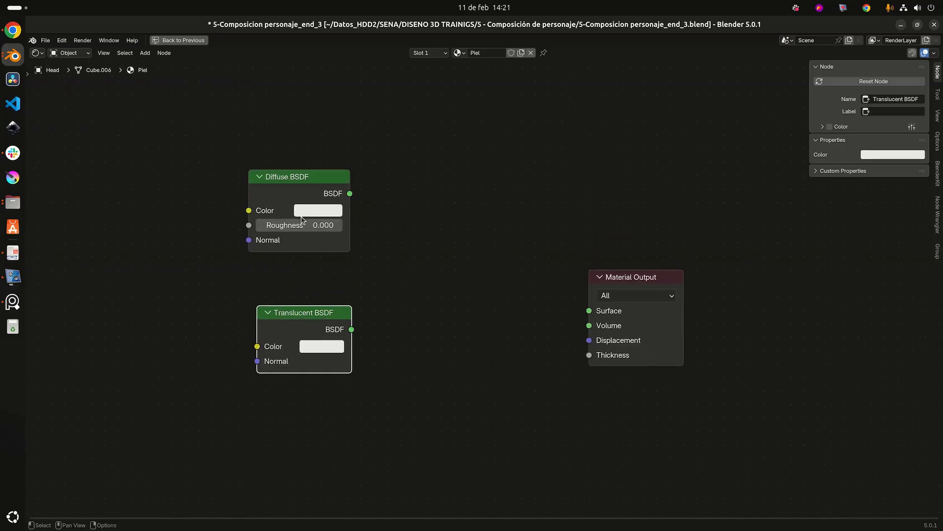
{"action": "left_click", "coordinate": [315, 227]}
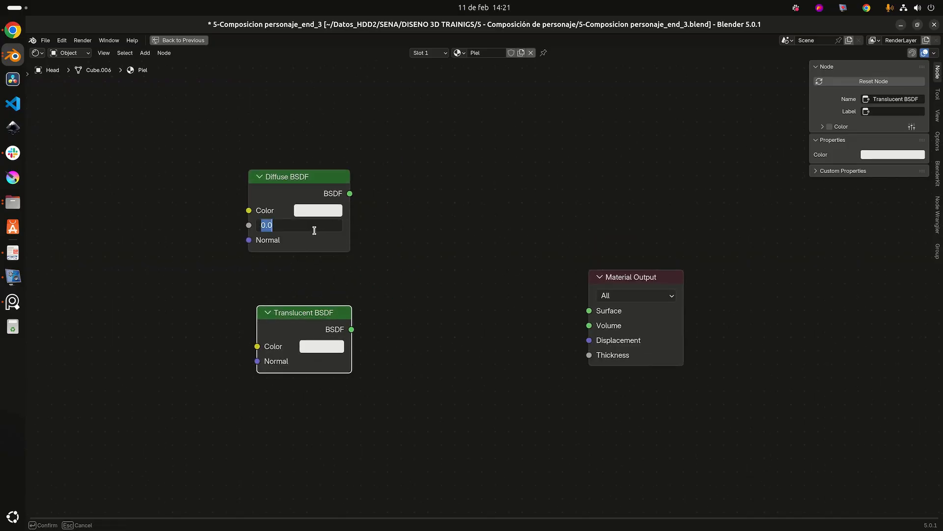
{"action": "type", "text": "1"}
{"action": "key", "text": "Return"}
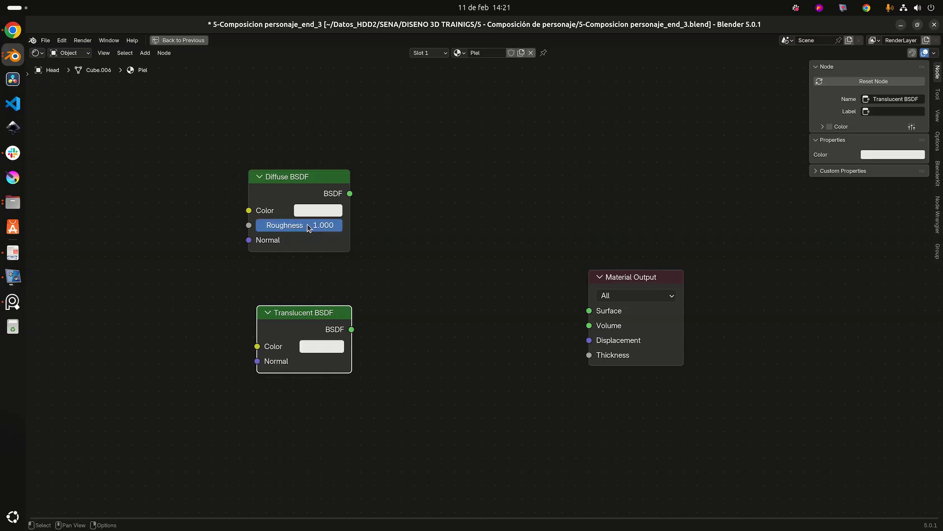
Add a Mix Shader node between the two BSDF nodes and the Material Output.
{"action": "middle_click_drag", "start_coordinate": [465, 349], "coordinate": [441, 346]}
{"action": "left_click", "coordinate": [412, 258]}
{"action": "key", "text": "shift+a"}
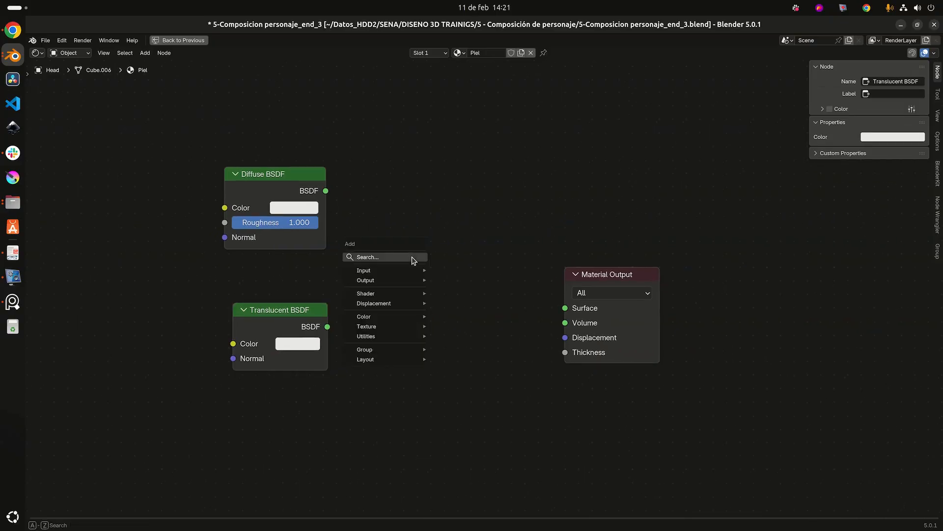
{"action": "left_click", "coordinate": [413, 257]}
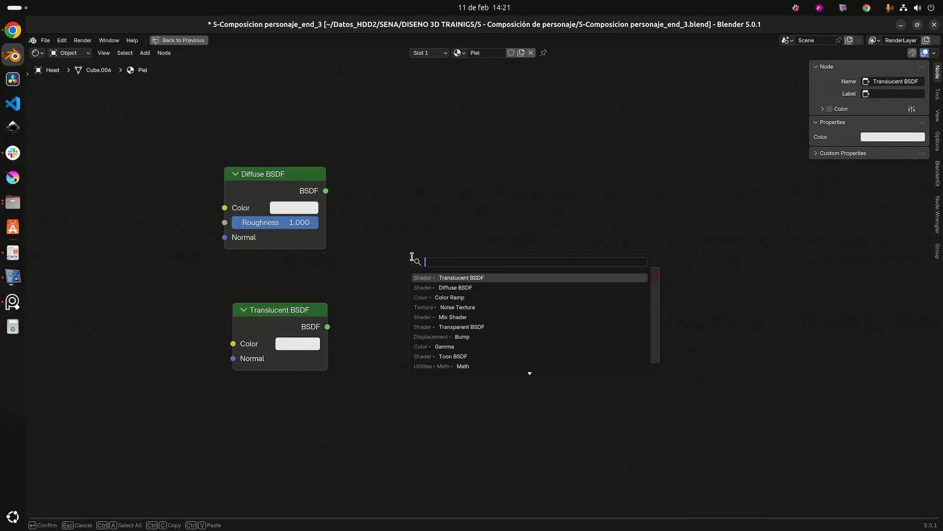
{"action": "type", "text": "mix"}
{"action": "key", "text": "Down"}
{"action": "key", "text": "Down"}
{"action": "key", "text": "Down"}
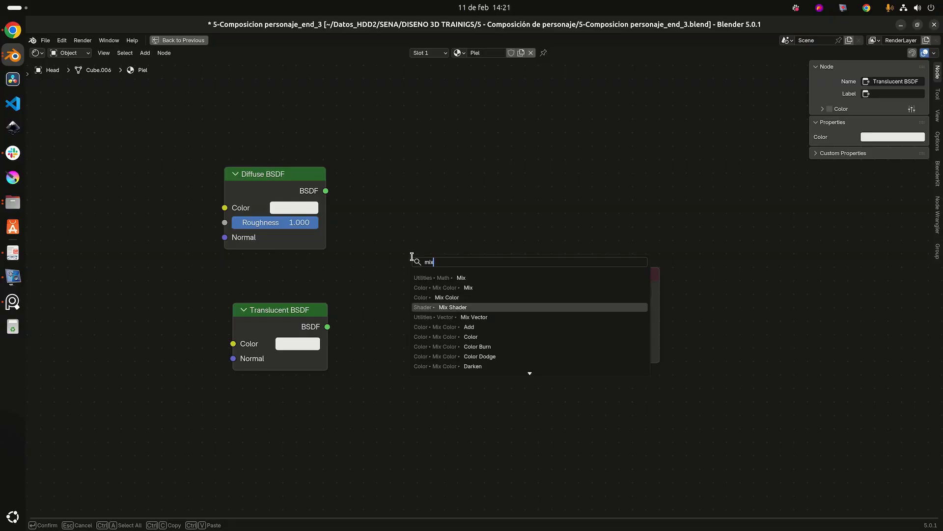
{"action": "key", "text": "Return"}
{"action": "left_click", "coordinate": [390, 230]}
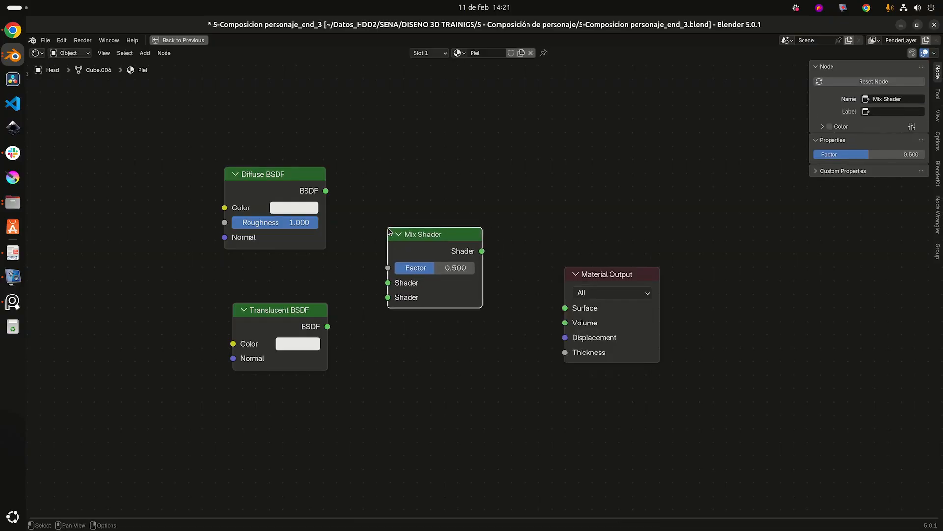
Connect the Diffuse BSDF to the Mix Shader's first Shader input and the Translucent BSDF to its second.
{"action": "left_click_drag", "start_coordinate": [326, 191], "coordinate": [387, 289]}
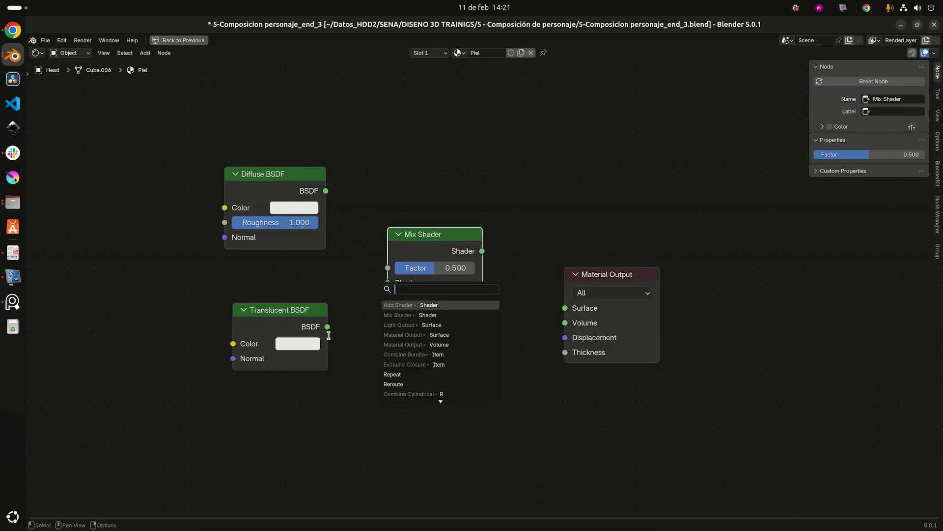
{"action": "key", "text": "Escape"}
{"action": "left_click_drag", "start_coordinate": [327, 327], "coordinate": [388, 297]}
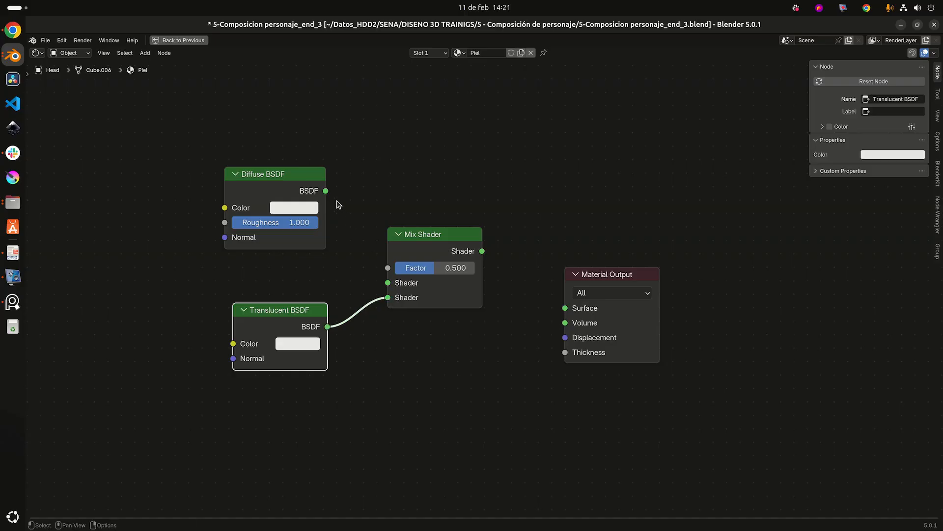
{"action": "left_click_drag", "start_coordinate": [326, 191], "coordinate": [388, 283]}
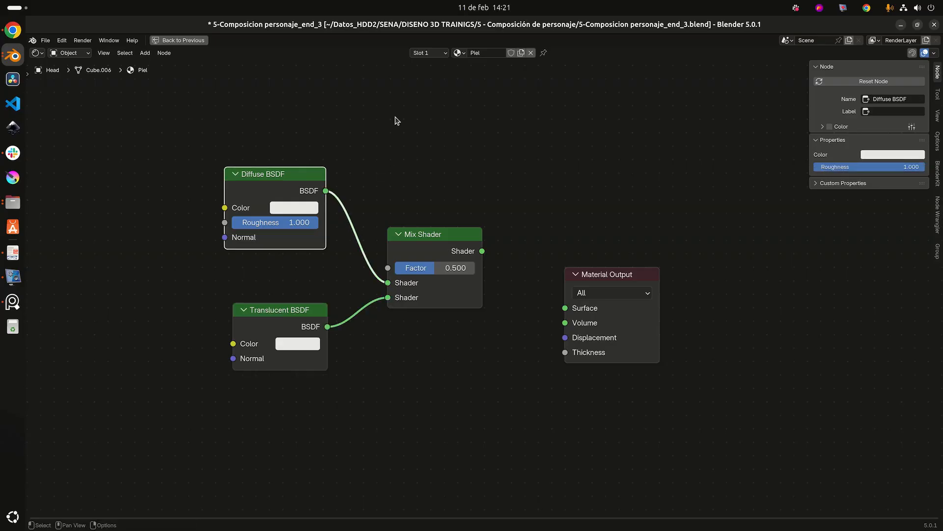
Move the Diffuse BSDF node so it lines up directly above the Translucent BSDF.
{"action": "middle_click_drag", "start_coordinate": [385, 147], "coordinate": [392, 171]}
{"action": "scroll", "coordinate": [388, 189], "scroll_direction": "up", "scroll_amount": 1}
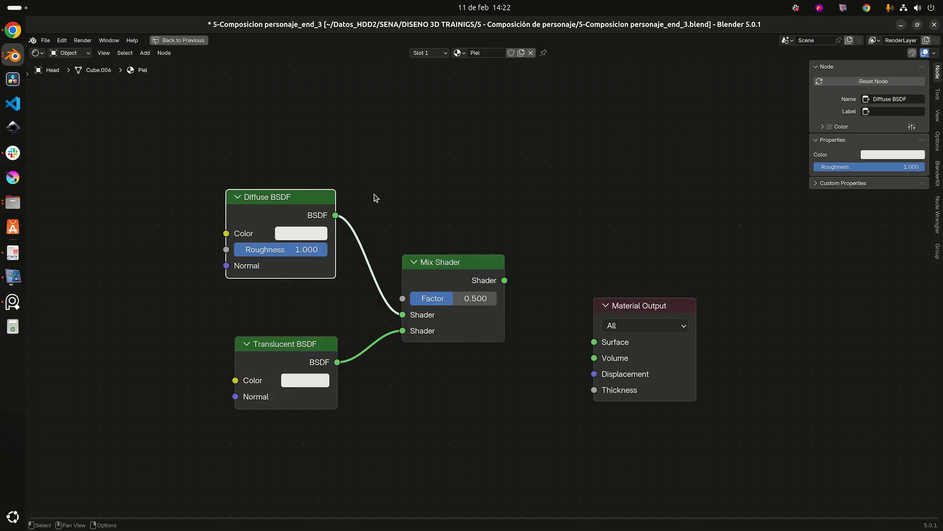
{"action": "middle_click_drag", "start_coordinate": [376, 197], "coordinate": [393, 218]}
{"action": "left_click_drag", "start_coordinate": [301, 235], "coordinate": [309, 248]}
{"action": "left_click", "coordinate": [308, 248]}
Add a Layer Weight node above the Diffuse BSDF.
{"action": "scroll", "coordinate": [321, 171], "scroll_direction": "down", "scroll_amount": 1}
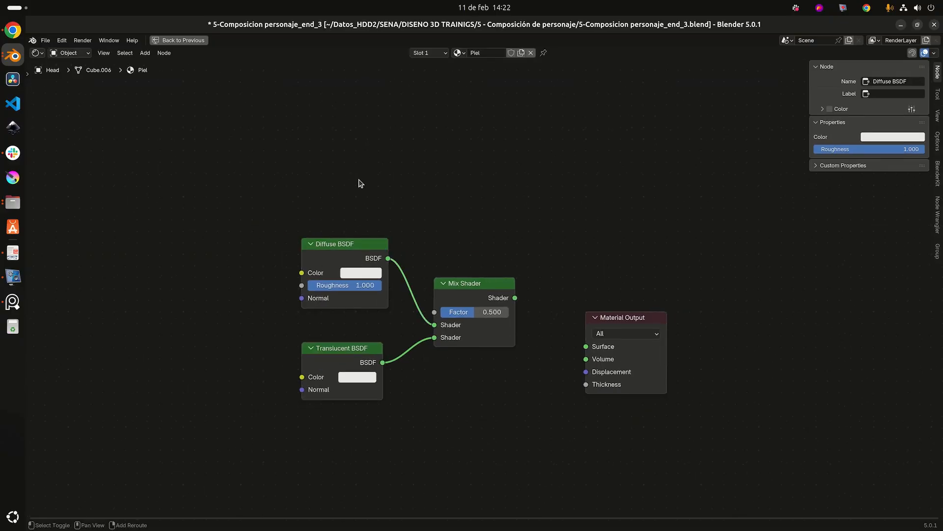
{"action": "key", "text": "shift+a"}
{"action": "type", "text": "laye"}
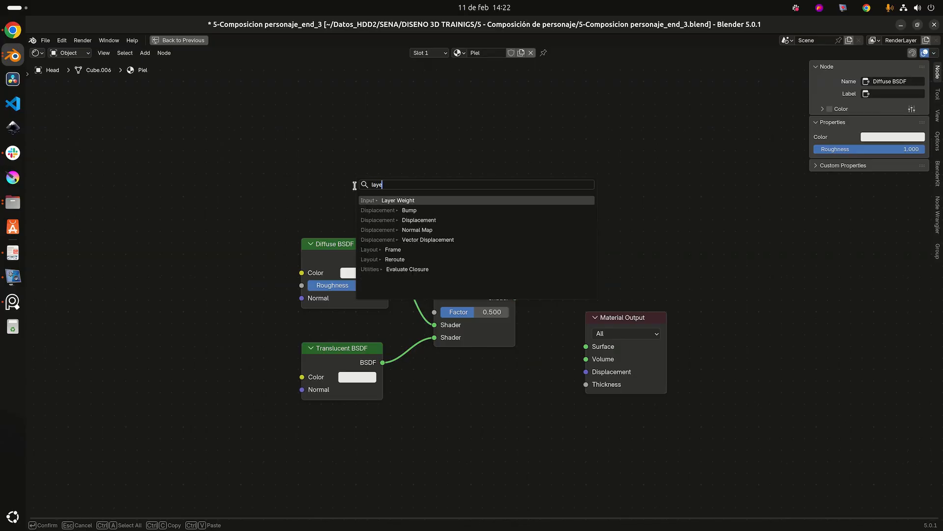
{"action": "key", "text": "Return"}
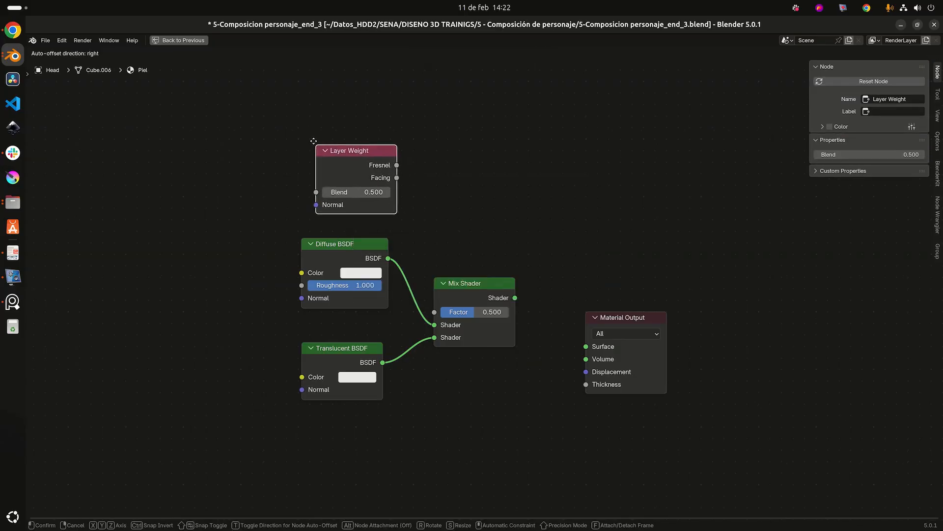
{"action": "left_click", "coordinate": [299, 140]}
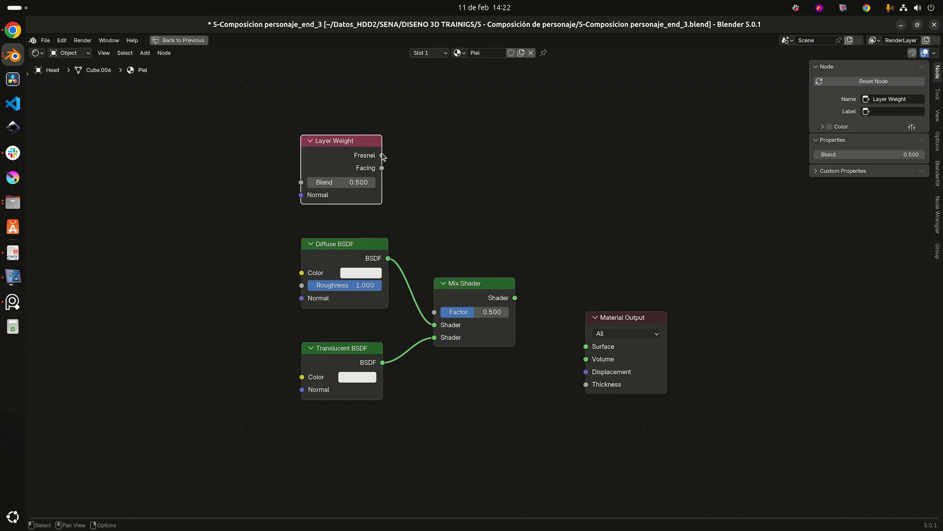
Connect the Layer Weight's Fresnel output to the Mix Shader's Factor and the Mix Shader to the Material Output's Surface.
{"action": "left_click_drag", "start_coordinate": [382, 156], "coordinate": [586, 346]}
{"action": "left_click_drag", "start_coordinate": [628, 319], "coordinate": [657, 287]}
Set the Layer Weight's Blend to 0.55.
{"action": "scroll", "coordinate": [418, 190], "scroll_direction": "up", "scroll_amount": 1}
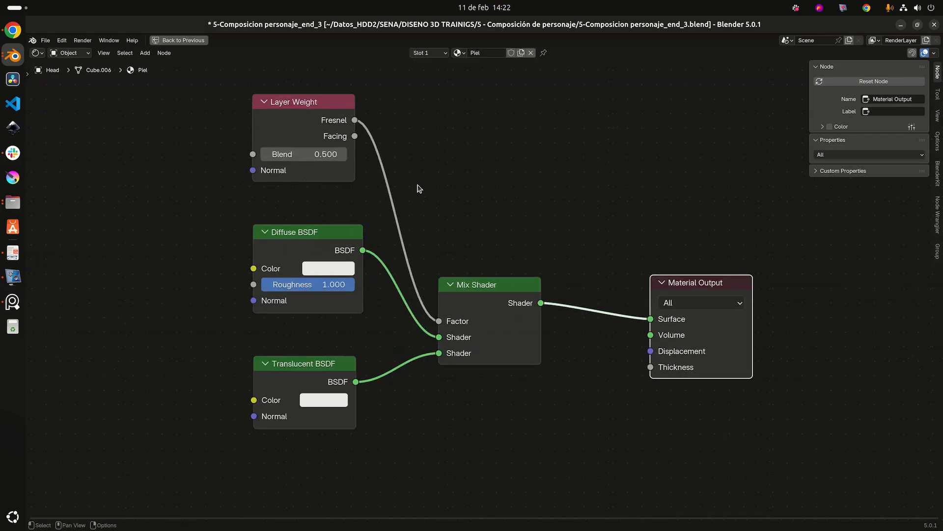
{"action": "left_click", "coordinate": [328, 158]}
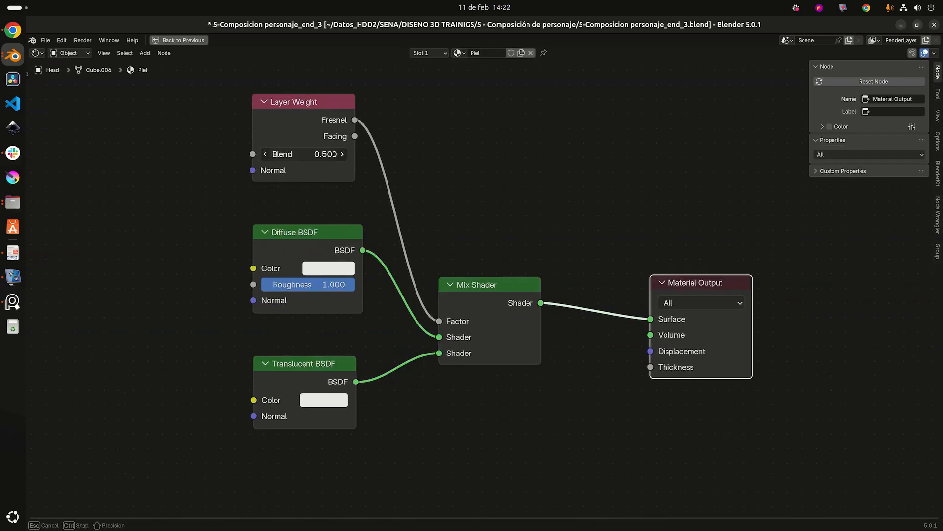
{"action": "type", "text": "0.5"}
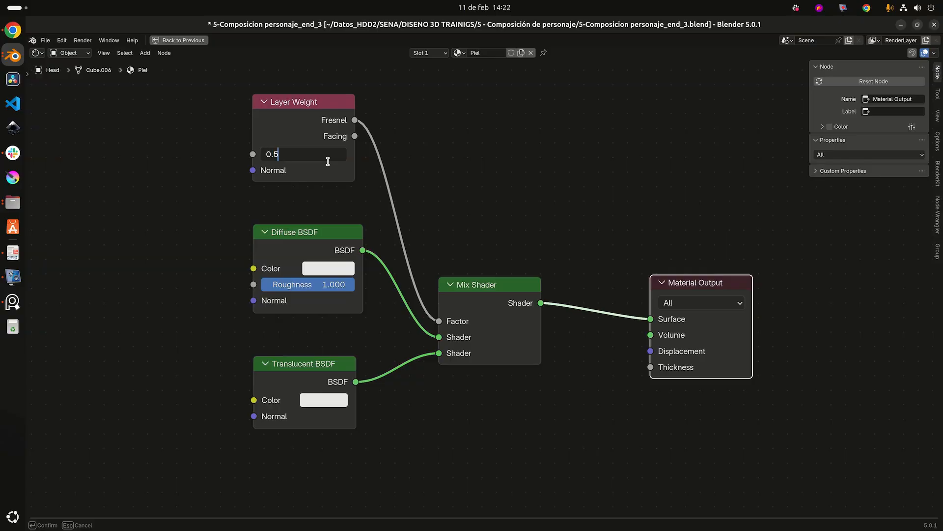
{"action": "key", "text": "Return"}
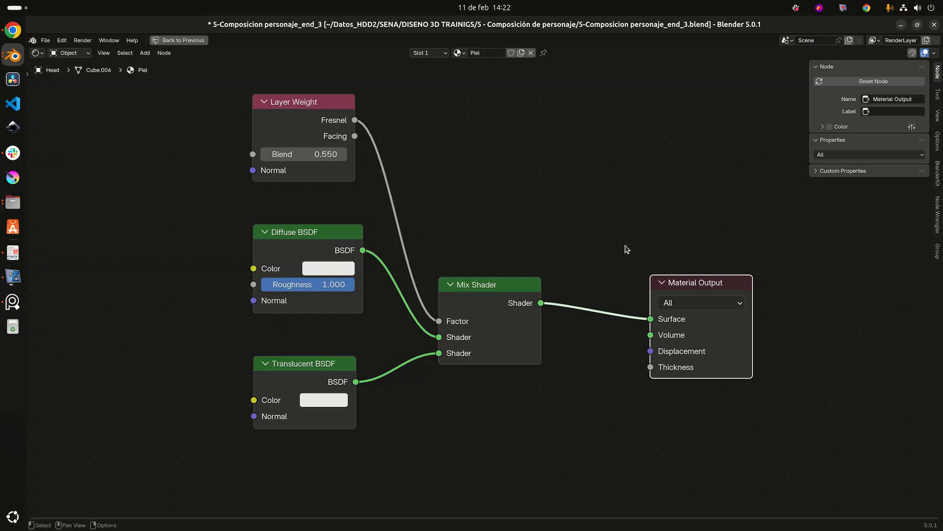
Label the Mix Shader node Dermal.
{"action": "middle_click_drag", "start_coordinate": [623, 248], "coordinate": [568, 234]}
{"action": "mouse_move", "coordinate": [452, 276]}
{"action": "left_mouse_down"}
{"action": "mouse_move", "coordinate": [491, 283]}
{"action": "mouse_move", "coordinate": [439, 282]}
{"action": "mouse_move", "coordinate": [441, 262]}
{"action": "left_mouse_up"}
{"action": "left_click", "coordinate": [884, 113]}
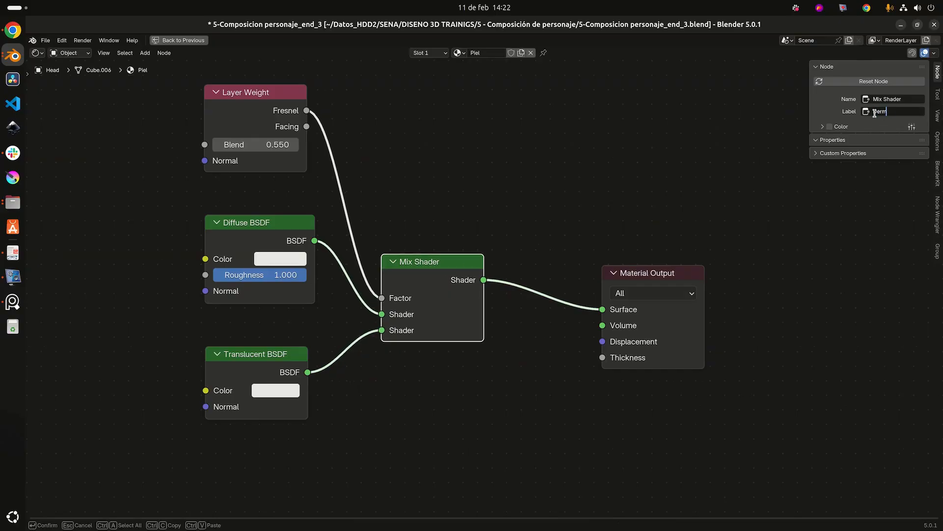
{"action": "type", "text": "Dermal"}
{"action": "key", "text": "Return"}
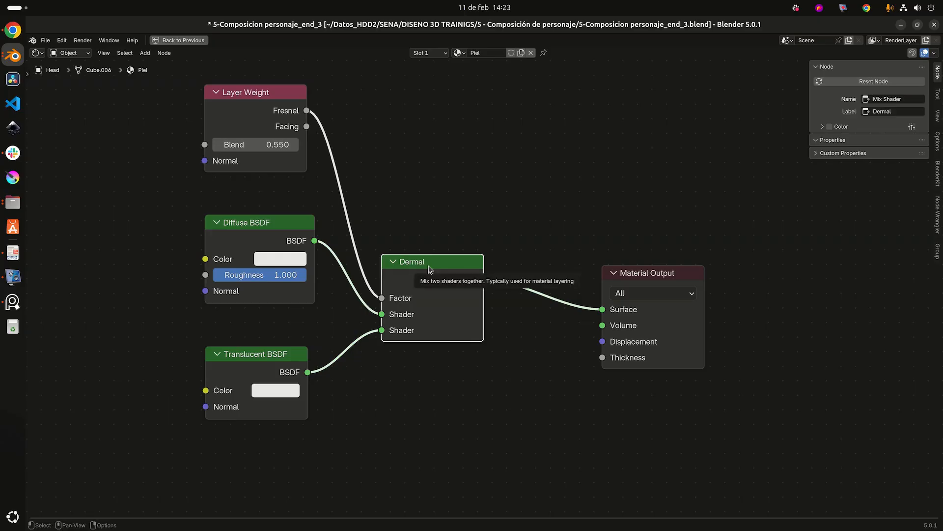
Add a Mix Color node before the Diffuse BSDF and connect its Result to the Diffuse BSDF's Color.
{"action": "scroll", "coordinate": [425, 268], "scroll_direction": "down", "scroll_amount": 3}
{"action": "middle_click_drag", "start_coordinate": [424, 269], "coordinate": [670, 296]}
{"action": "scroll", "coordinate": [506, 263], "scroll_direction": "up", "scroll_amount": 3}
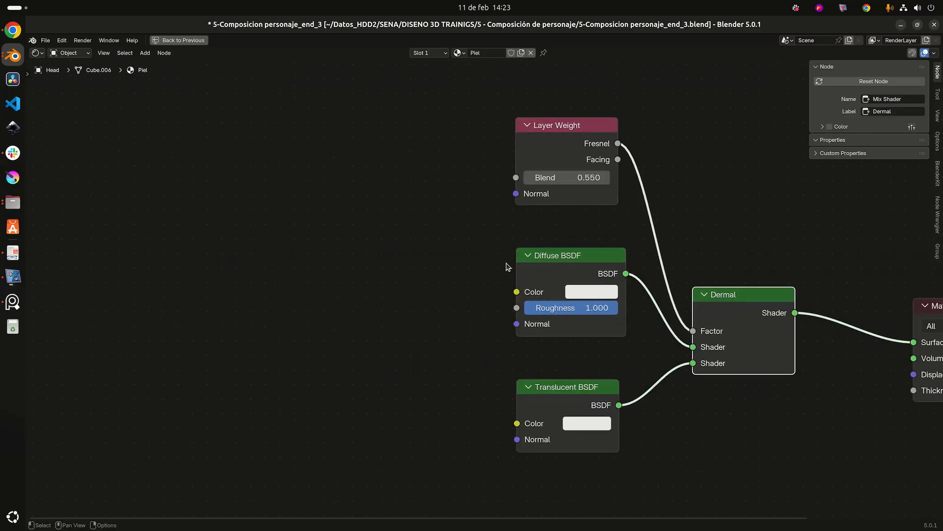
{"action": "middle_click_drag", "start_coordinate": [389, 301], "coordinate": [412, 298]}
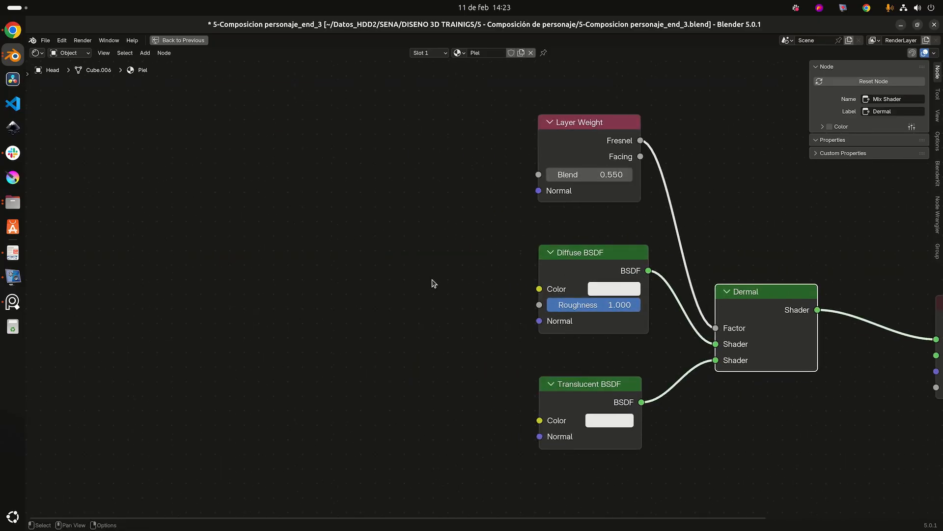
{"action": "left_click", "coordinate": [434, 283]}
{"action": "key", "text": "shift+a"}
{"action": "left_click", "coordinate": [434, 281]}
{"action": "type", "text": "mix"}
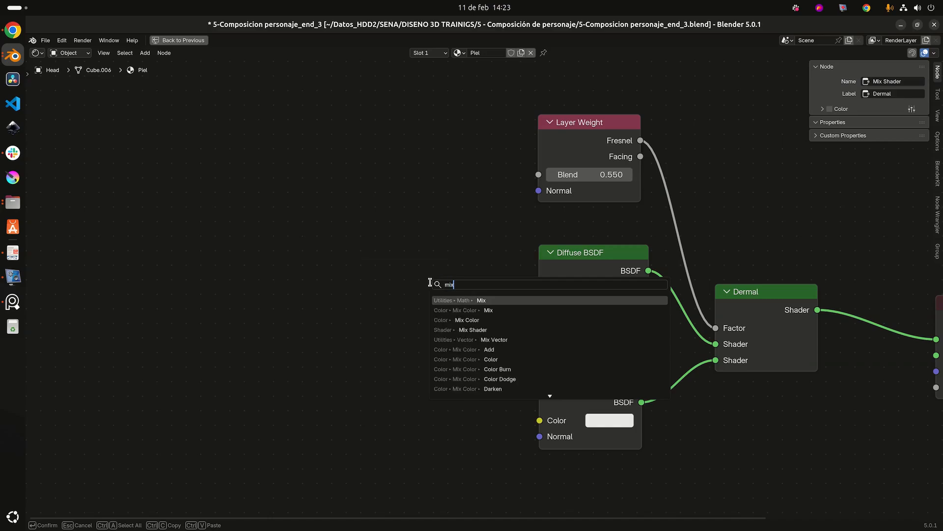
{"action": "key", "text": "Down"}
{"action": "key", "text": "Down"}
{"action": "key", "text": "Return"}
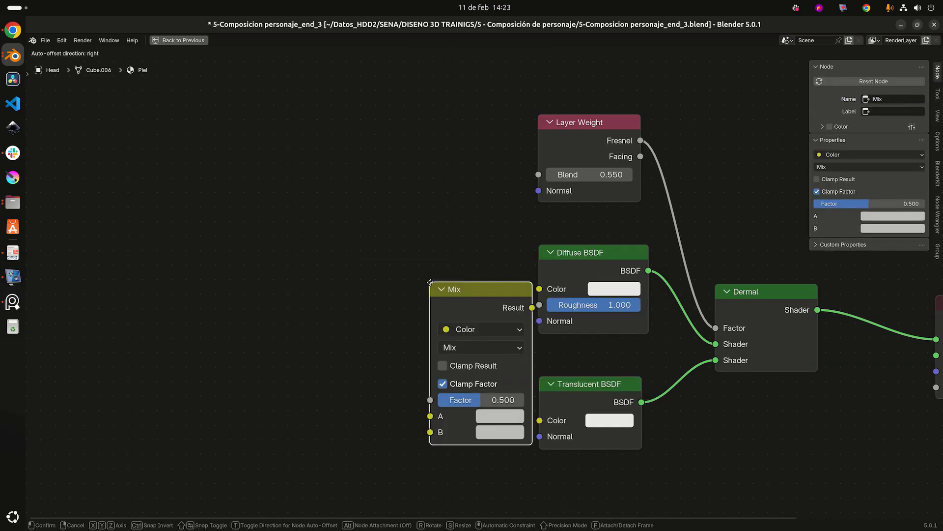
{"action": "left_click", "coordinate": [344, 262]}
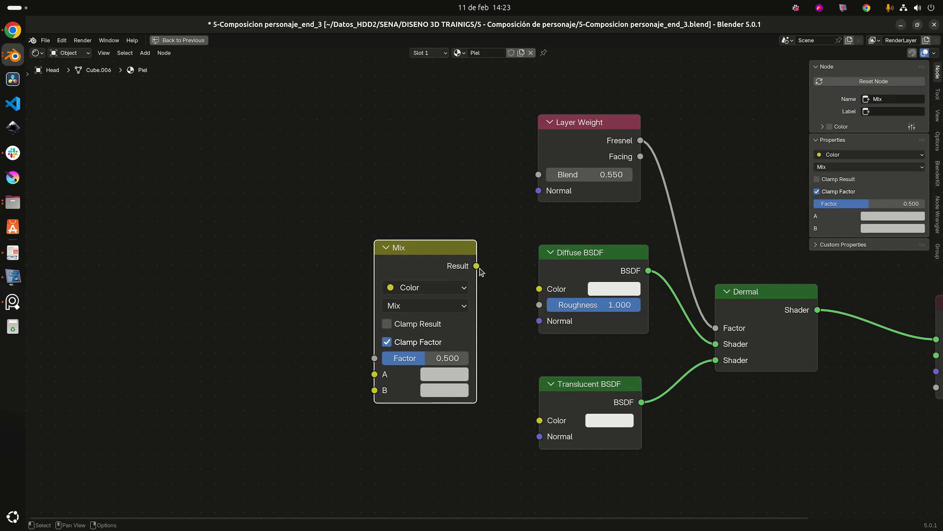
{"action": "left_click_drag", "start_coordinate": [476, 266], "coordinate": [538, 294]}
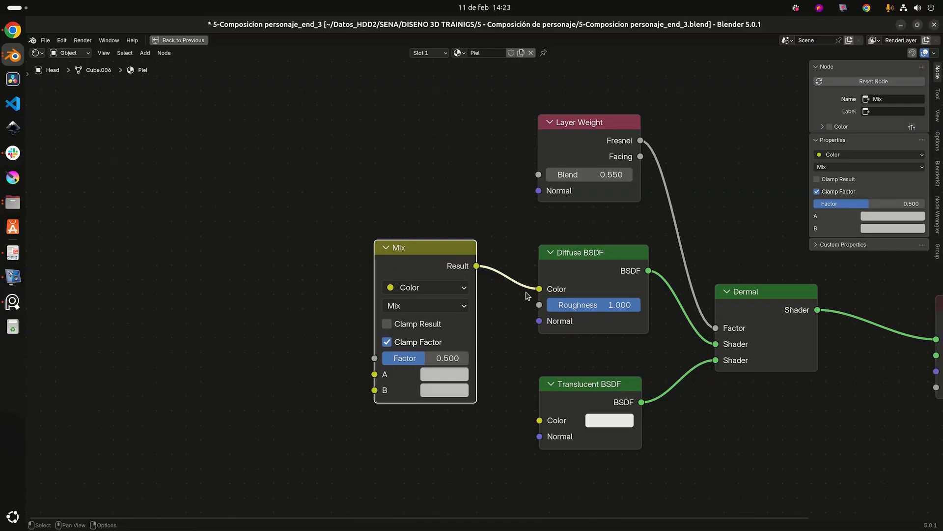
Add an Image Texture with Mapping and Texture Coordinate nodes feeding the Mix node's Factor, spaced away from the Mix node.
{"action": "scroll", "coordinate": [526, 292], "scroll_direction": "down", "scroll_amount": 2}
{"action": "middle_click_drag", "start_coordinate": [527, 287], "coordinate": [559, 274]}
{"action": "key", "text": "g"}
{"action": "left_click", "coordinate": [432, 273]}
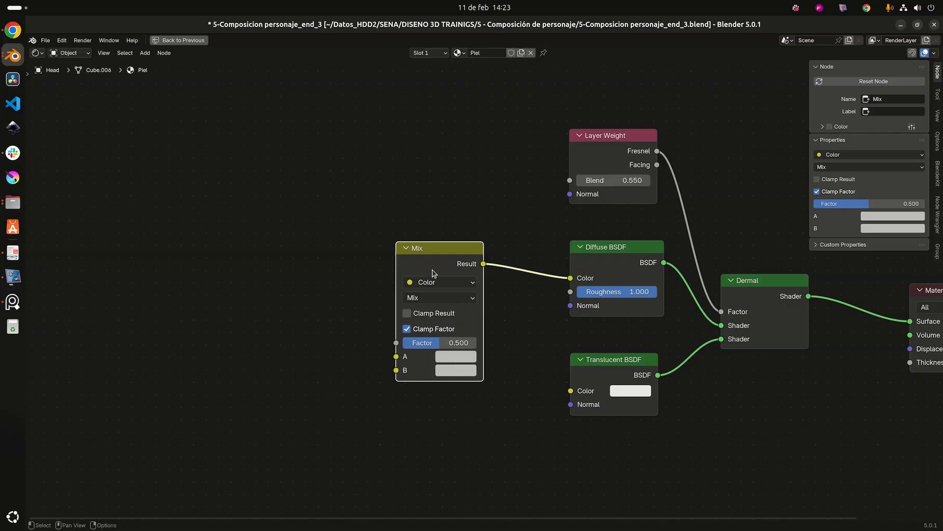
{"action": "key", "text": "ctrl+t"}
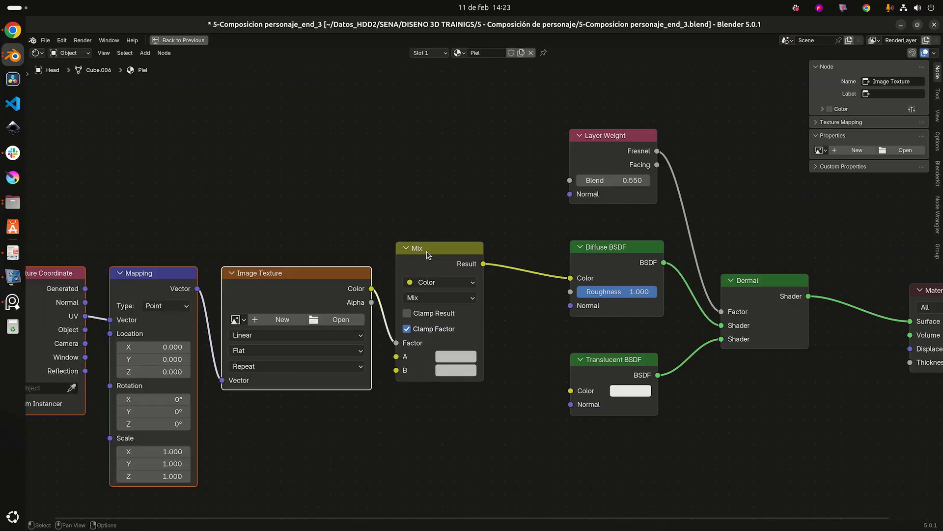
{"action": "scroll", "coordinate": [282, 251], "scroll_direction": "down", "scroll_amount": 1}
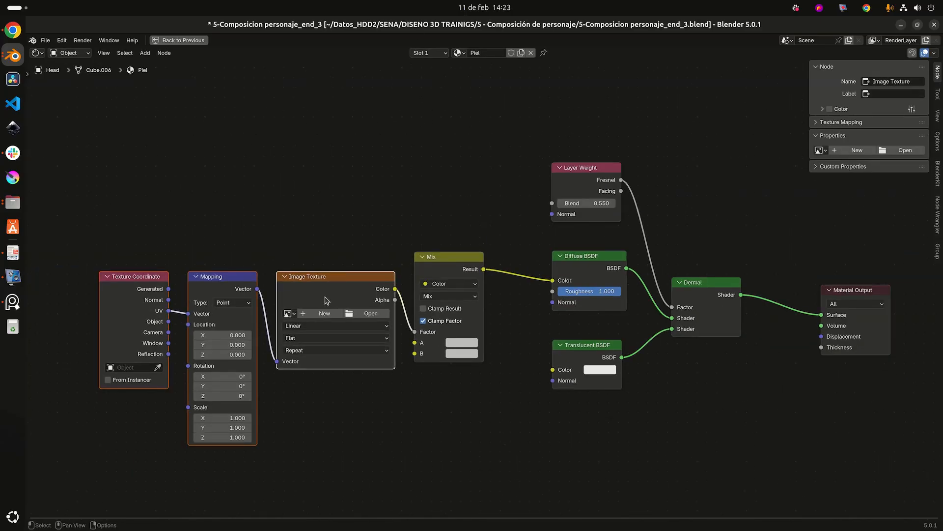
{"action": "key", "text": "g"}
{"action": "left_click", "coordinate": [304, 269]}
{"action": "scroll", "coordinate": [361, 222], "scroll_direction": "up", "scroll_amount": 1}
{"action": "middle_click_drag", "start_coordinate": [361, 222], "coordinate": [417, 229]}
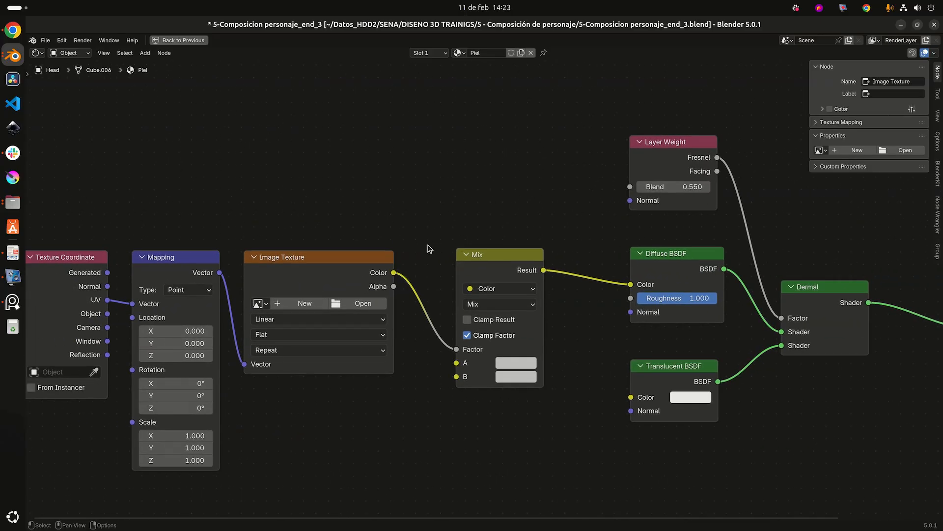
{"action": "left_click", "coordinate": [368, 307]}
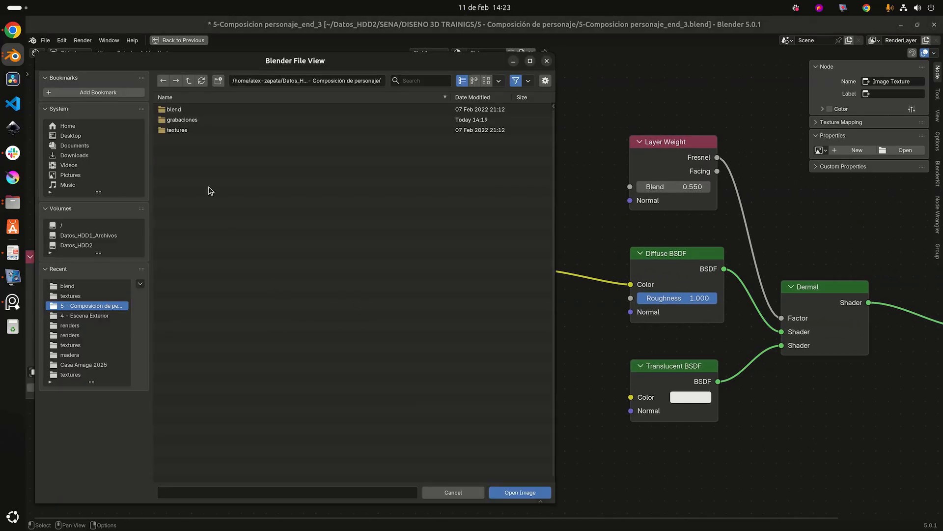
{"action": "left_click", "coordinate": [188, 133]}
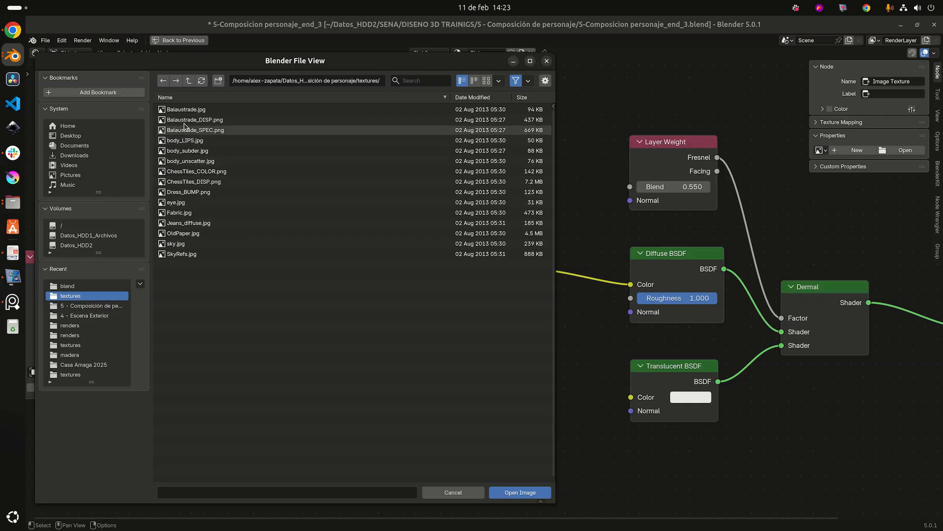
{"action": "left_click", "coordinate": [447, 494]}
Assign the already loaded body_unscatter.jpg to the Image Texture node and shift the node slightly upward.
{"action": "left_click", "coordinate": [258, 304]}
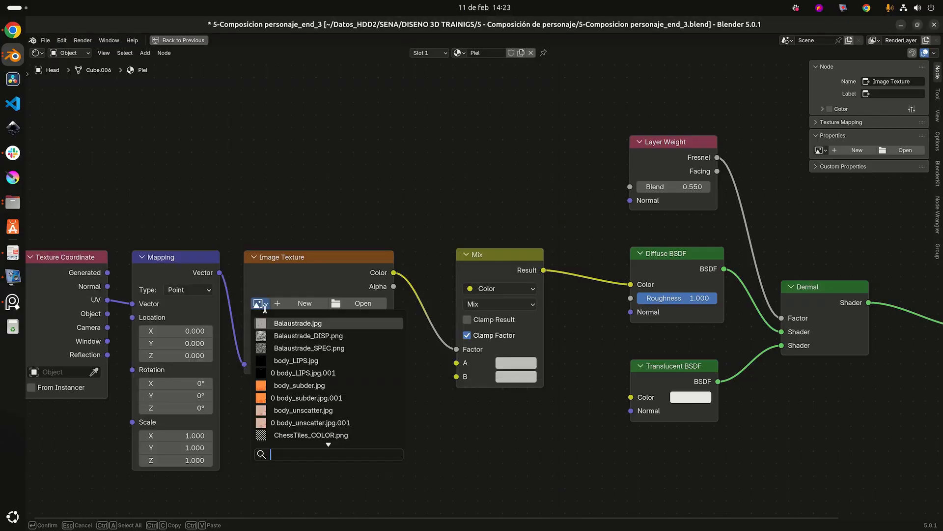
{"action": "left_click", "coordinate": [293, 410]}
{"action": "left_click_drag", "start_coordinate": [286, 266], "coordinate": [293, 247]}
Open the Mix node's blending mode choices.
{"action": "scroll", "coordinate": [288, 256], "scroll_direction": "down", "scroll_amount": 5}
{"action": "middle_click_drag", "start_coordinate": [278, 246], "coordinate": [213, 195]}
{"action": "scroll", "coordinate": [383, 311], "scroll_direction": "up", "scroll_amount": 6}
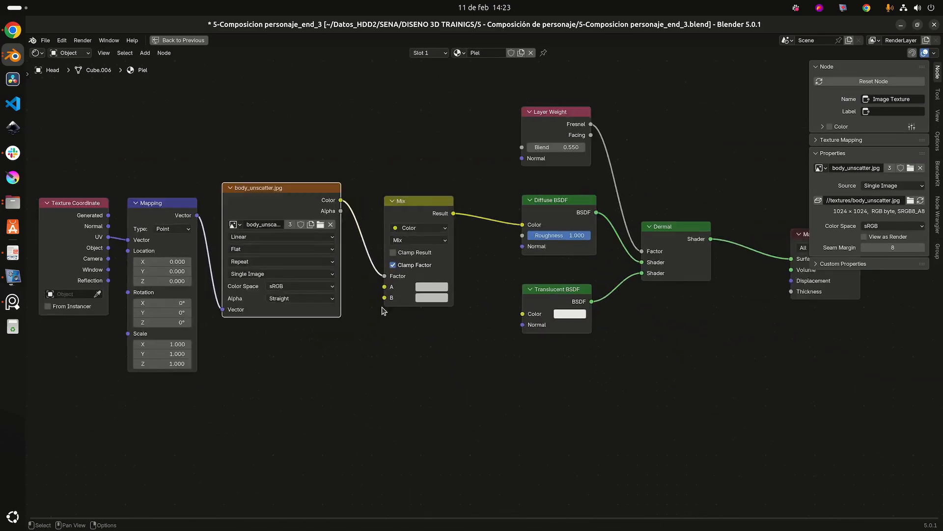
{"action": "middle_click_drag", "start_coordinate": [392, 325], "coordinate": [403, 345]}
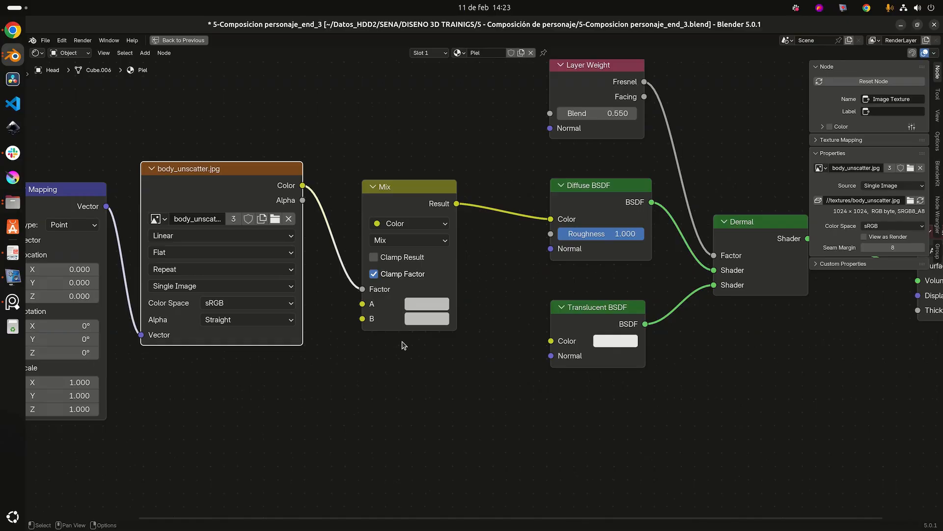
{"action": "scroll", "coordinate": [413, 248], "scroll_direction": "up", "scroll_amount": 1}
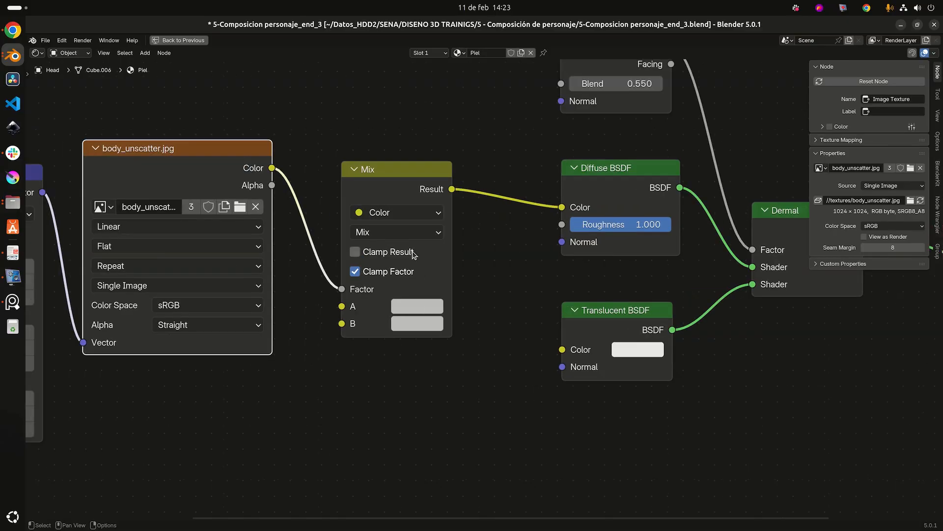
{"action": "left_click", "coordinate": [386, 234]}
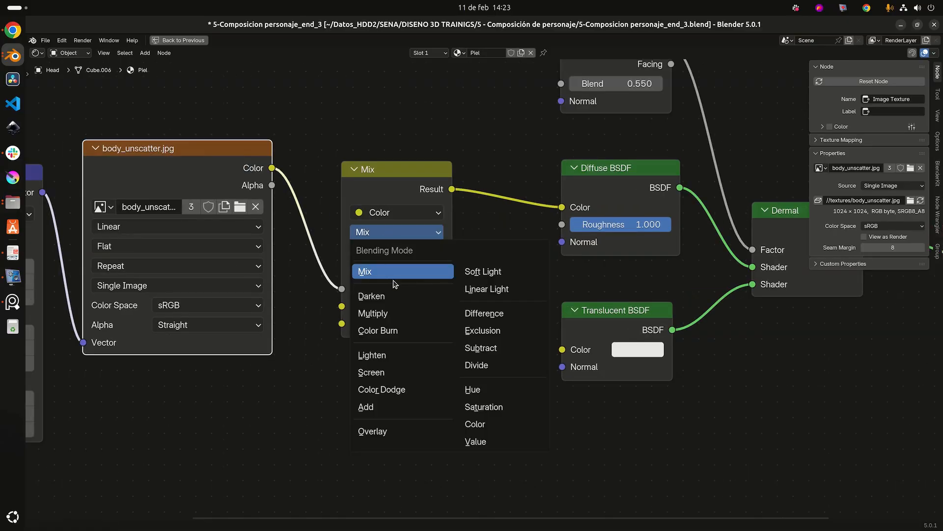
Set the Mix node's blending mode to Color and move the body_unscatter.jpg Color link from its Factor input to A.
{"action": "left_click", "coordinate": [472, 425]}
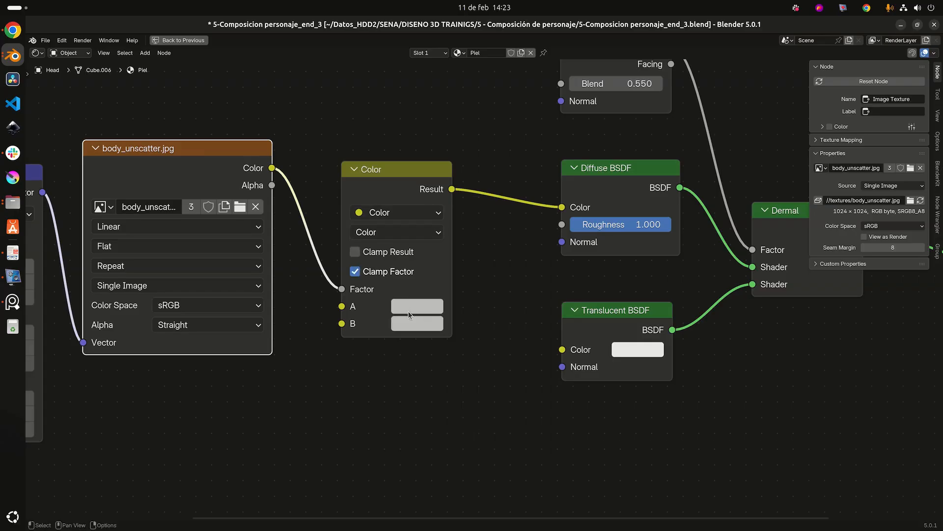
{"action": "left_click_drag", "start_coordinate": [342, 289], "coordinate": [342, 306]}
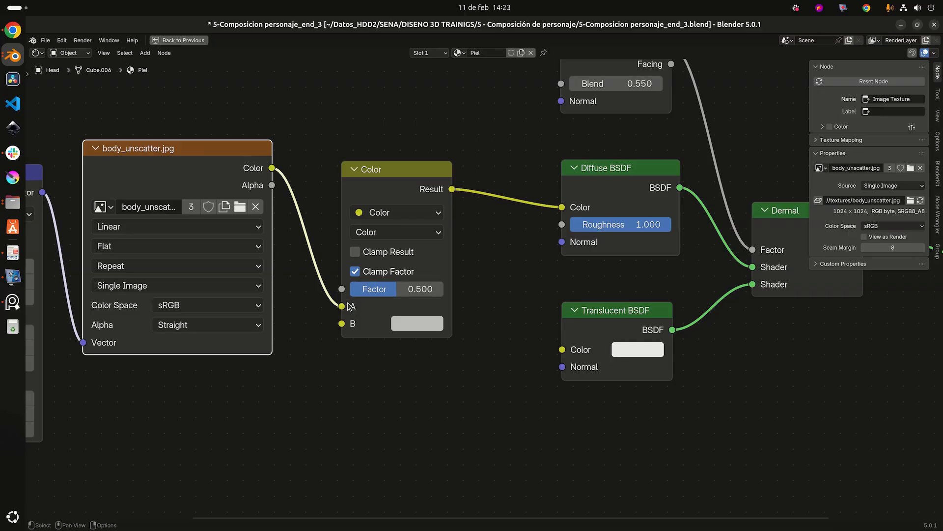
Set the Color mix node's Factor to 0.25.
{"action": "left_click", "coordinate": [420, 289]}
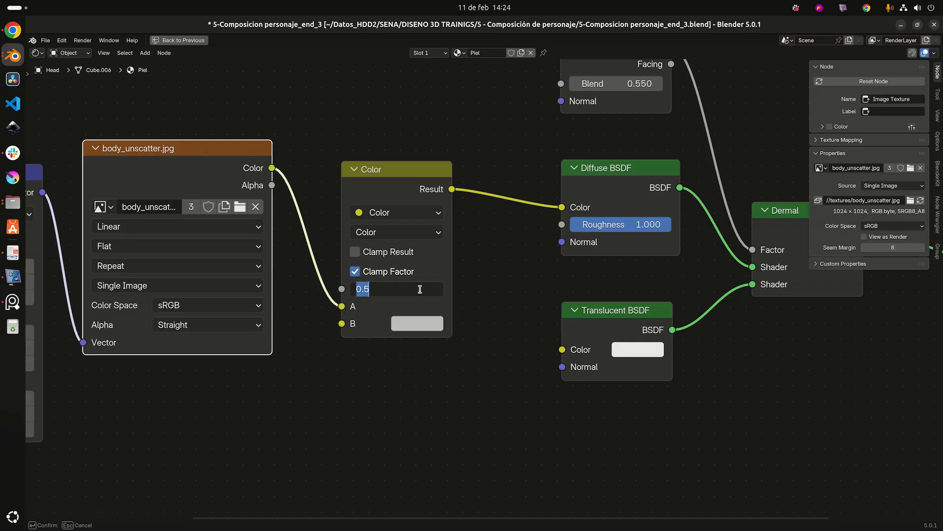
{"action": "type", "text": "0.25"}
{"action": "key", "text": "Return"}
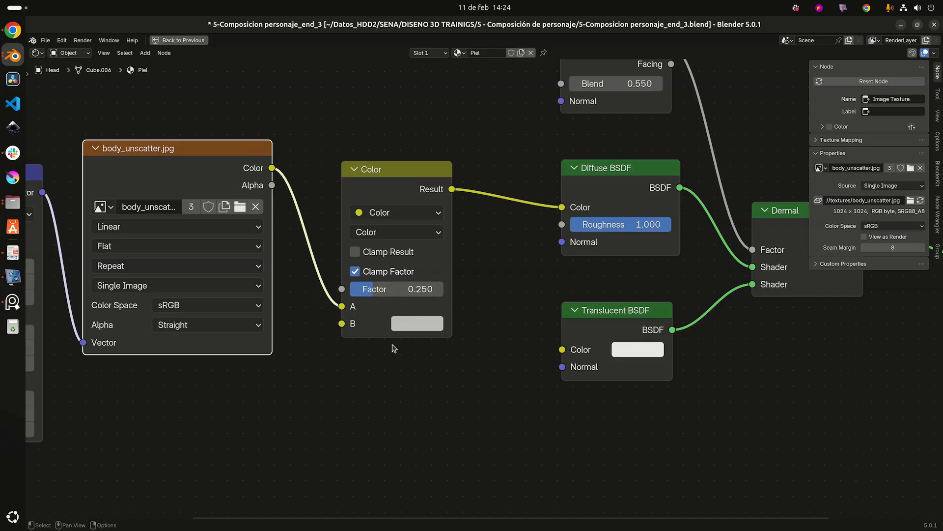
Set the Color mix node's B colour to hue 1 and saturation 0.52 in HSV.
{"action": "scroll", "coordinate": [422, 332], "scroll_direction": "up", "scroll_amount": 2}
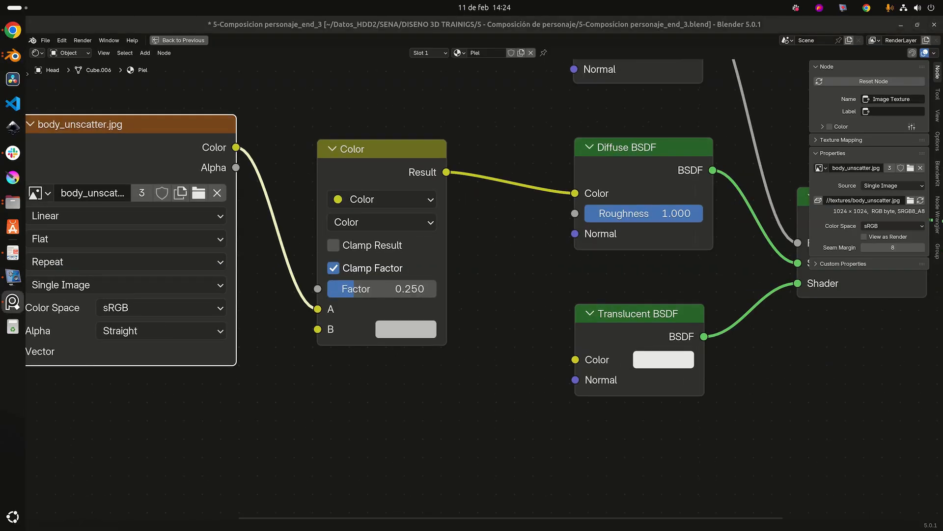
{"action": "scroll", "coordinate": [470, 352], "scroll_direction": "up", "scroll_amount": 3}
{"action": "middle_click_drag", "start_coordinate": [453, 303], "coordinate": [506, 293]}
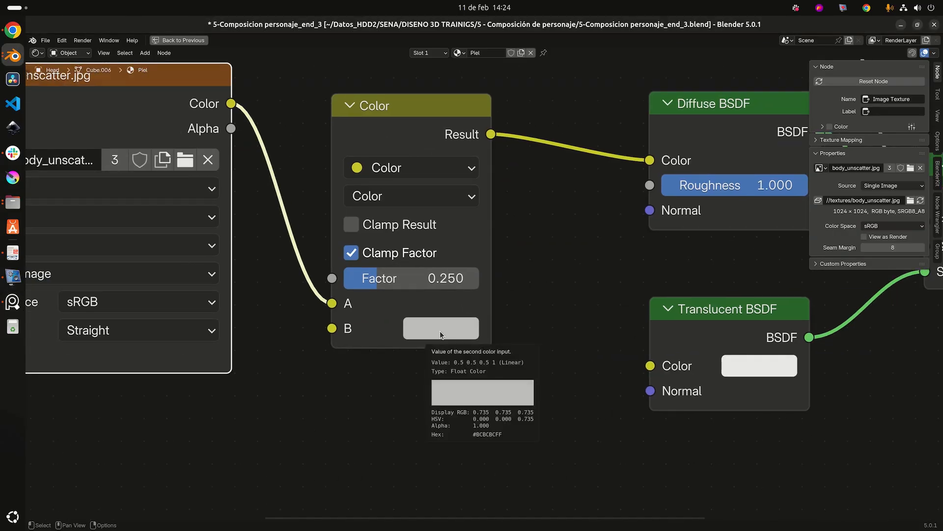
{"action": "left_click", "coordinate": [440, 332]}
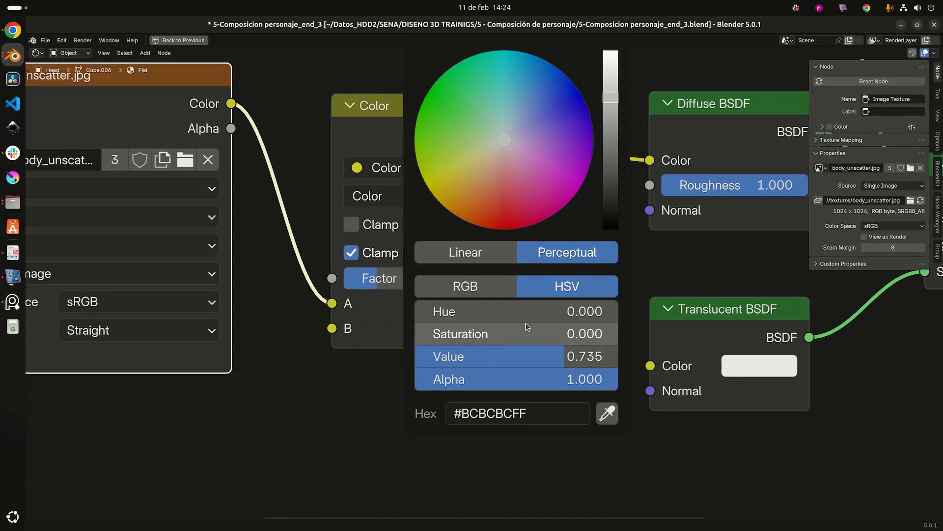
{"action": "left_click", "coordinate": [562, 307]}
{"action": "type", "text": "1"}
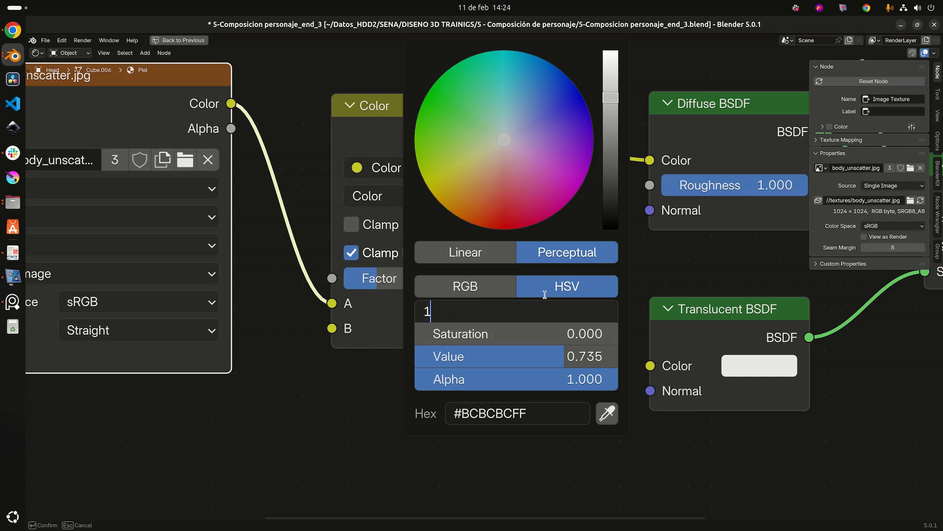
{"action": "key", "text": "Tab"}
{"action": "type", "text": "0"}
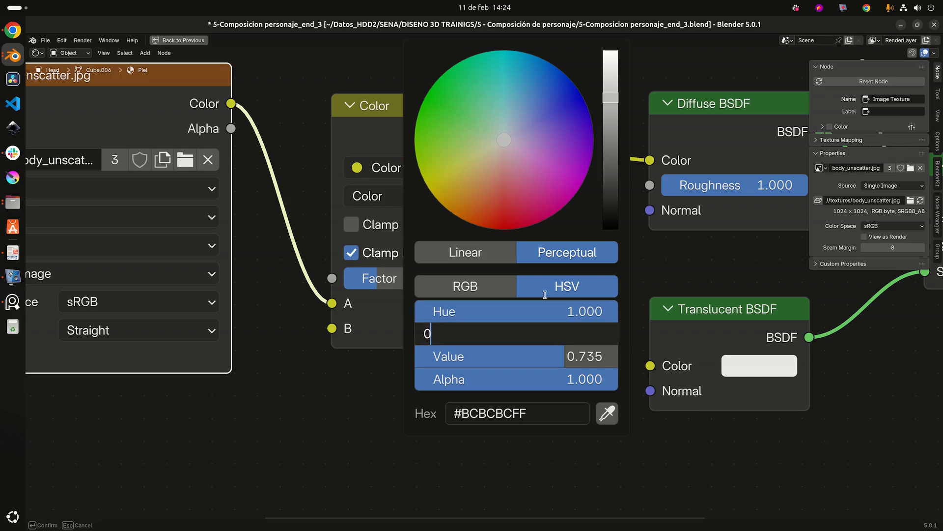
{"action": "type", "text": ".52"}
Switch the B colour to RGB and set red 1, green 0.52 and blue 0.38.
{"action": "left_click", "coordinate": [493, 287]}
{"action": "double_click", "coordinate": [587, 318]}
{"action": "type", "text": "1"}
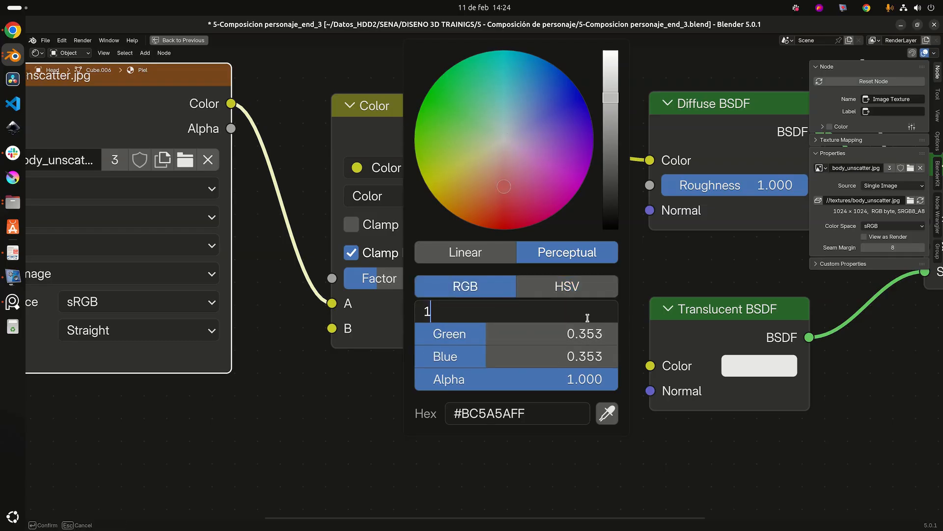
{"action": "key", "text": "Tab"}
{"action": "type", "text": "0.52"}
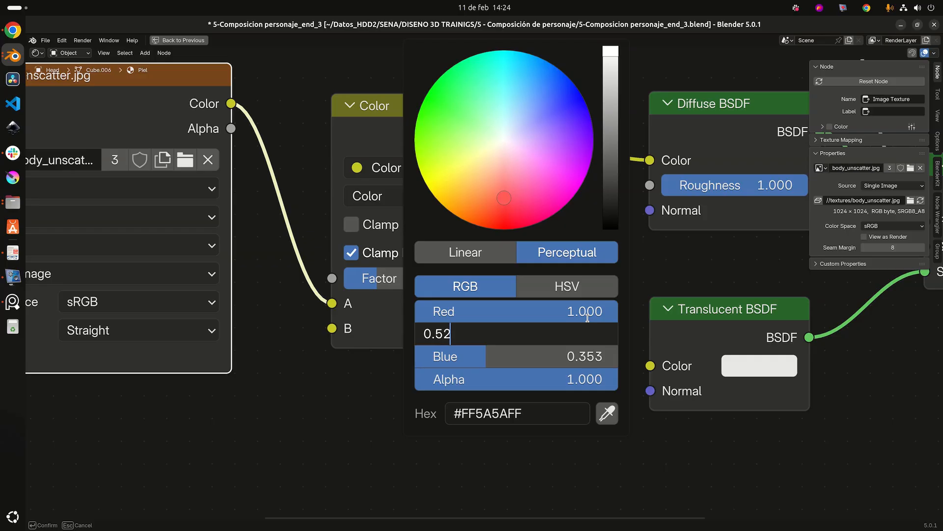
{"action": "key", "text": "Tab"}
{"action": "type", "text": "0.38"}
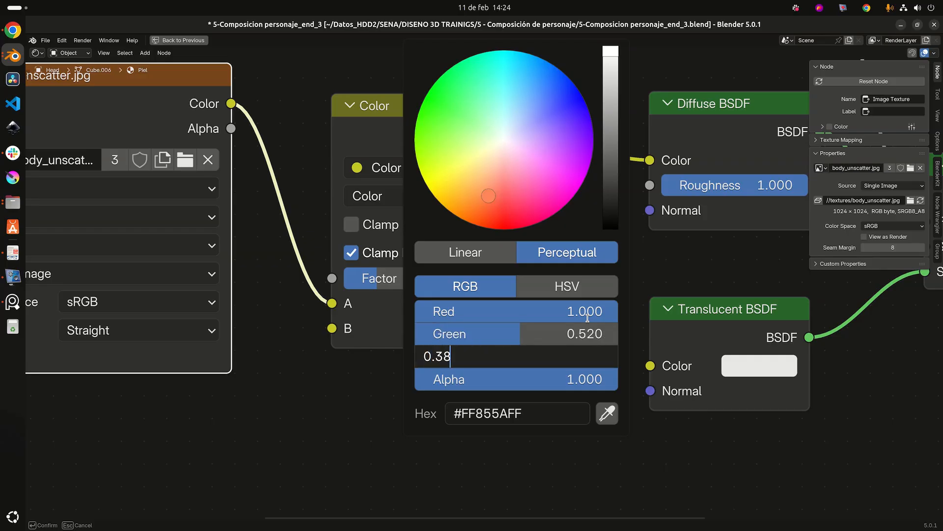
{"action": "key", "text": "Tab"}
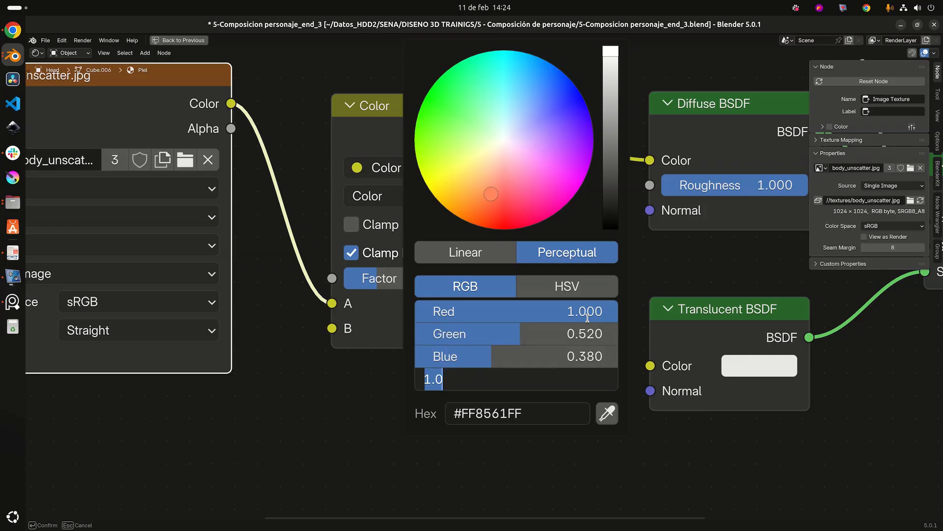
{"action": "key", "text": "Return"}
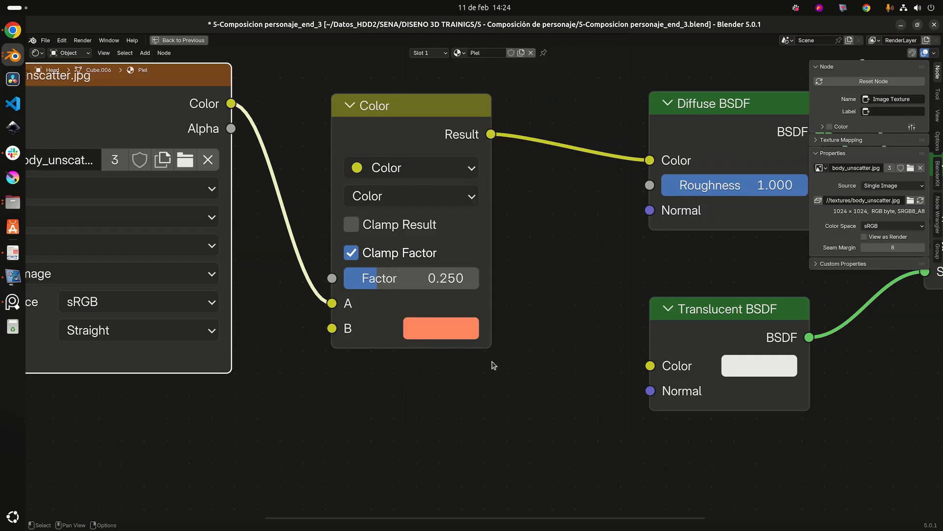
Lighten the B colour on the colour wheel to a paler orange, about #FFA47B.
{"action": "left_click", "coordinate": [439, 330]}
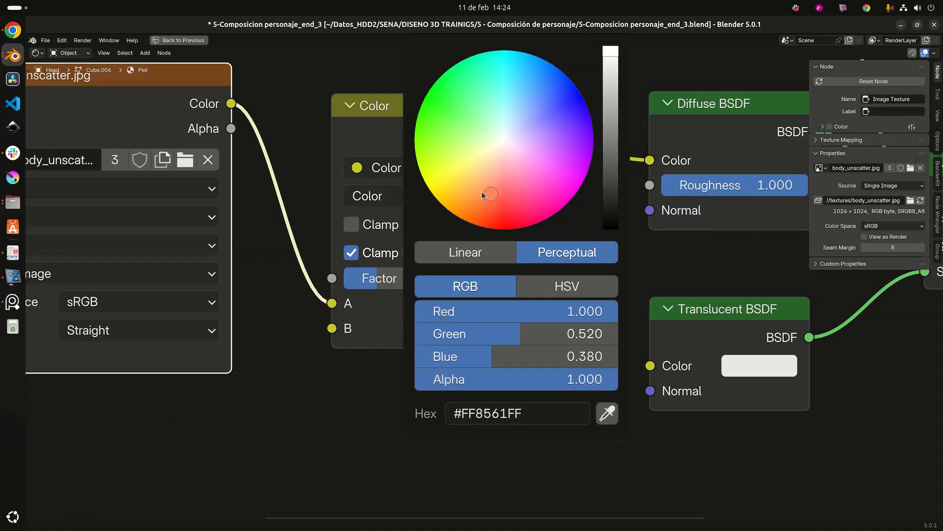
{"action": "left_click_drag", "start_coordinate": [494, 193], "coordinate": [493, 183]}
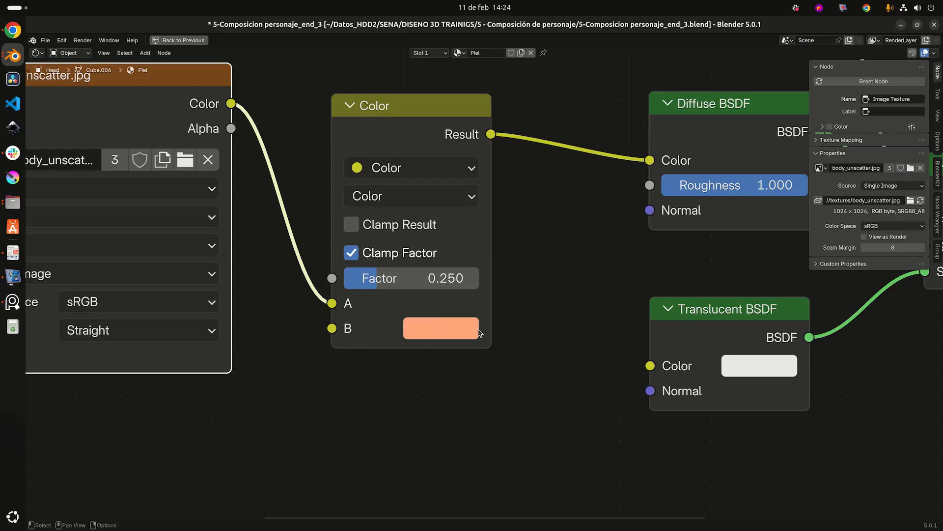
{"action": "scroll", "coordinate": [479, 333], "scroll_direction": "down", "scroll_amount": 2}
{"action": "left_click", "coordinate": [461, 315]}
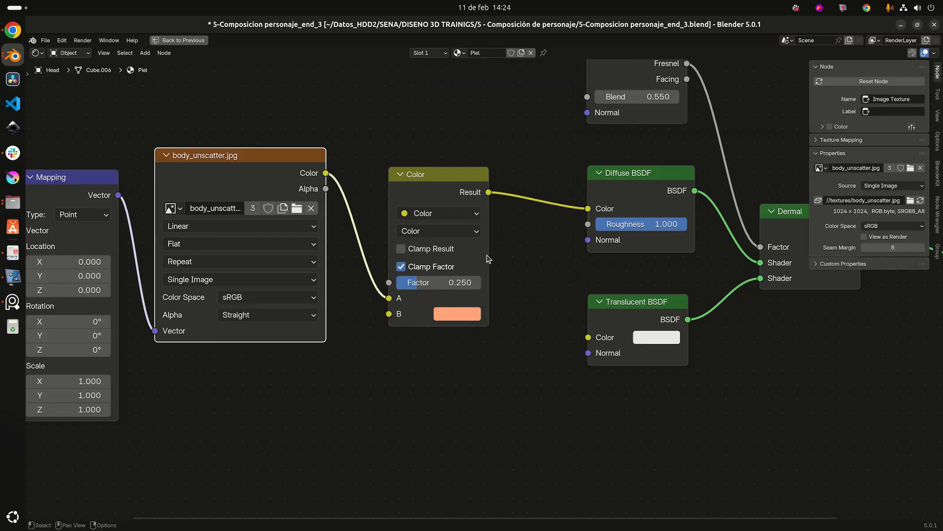
Reposition the Color mix node slightly lower between the body_unscatter.jpg texture and the Diffuse BSDF.
{"action": "left_click_drag", "start_coordinate": [448, 186], "coordinate": [451, 218]}
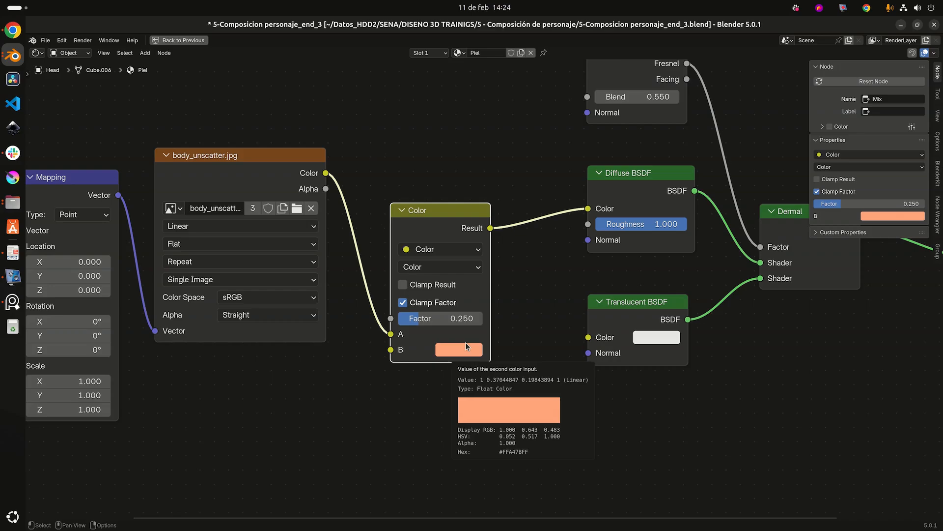
{"action": "left_click_drag", "start_coordinate": [441, 218], "coordinate": [449, 205]}
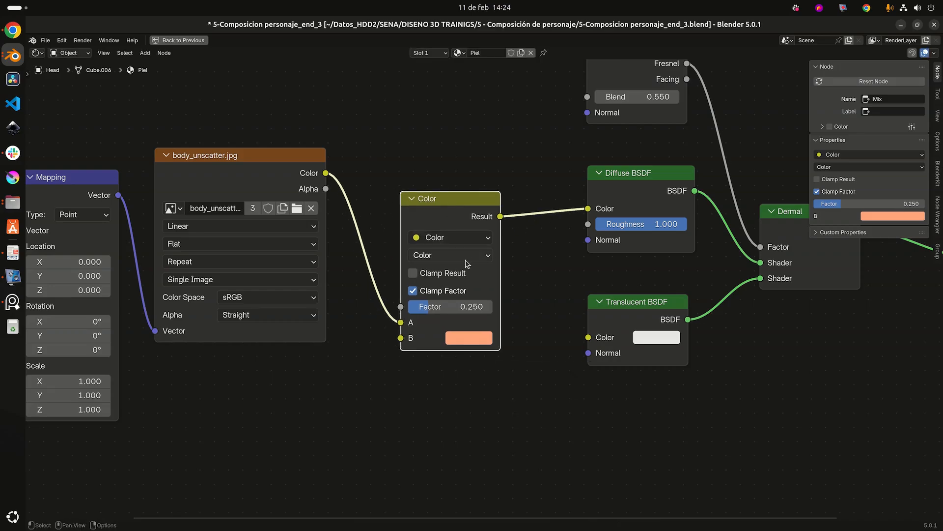
{"action": "scroll", "coordinate": [492, 428], "scroll_direction": "down", "scroll_amount": 1}
{"action": "scroll", "coordinate": [491, 425], "scroll_direction": "down", "scroll_amount": 1}
{"action": "middle_click_drag", "start_coordinate": [491, 414], "coordinate": [492, 349]}
{"action": "scroll", "coordinate": [491, 359], "scroll_direction": "down", "scroll_amount": 3}
{"action": "scroll", "coordinate": [490, 343], "scroll_direction": "up", "scroll_amount": 2}
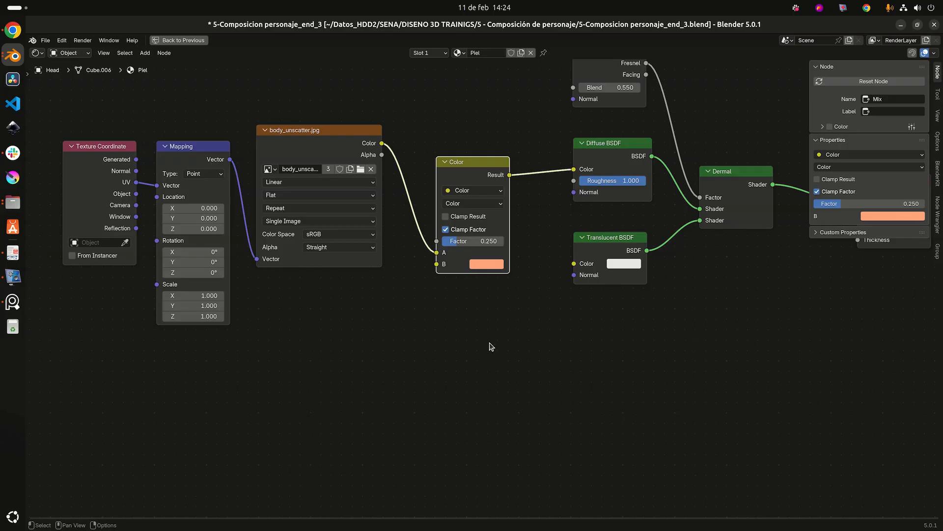
{"action": "middle_click_drag", "start_coordinate": [516, 296], "coordinate": [511, 341]}
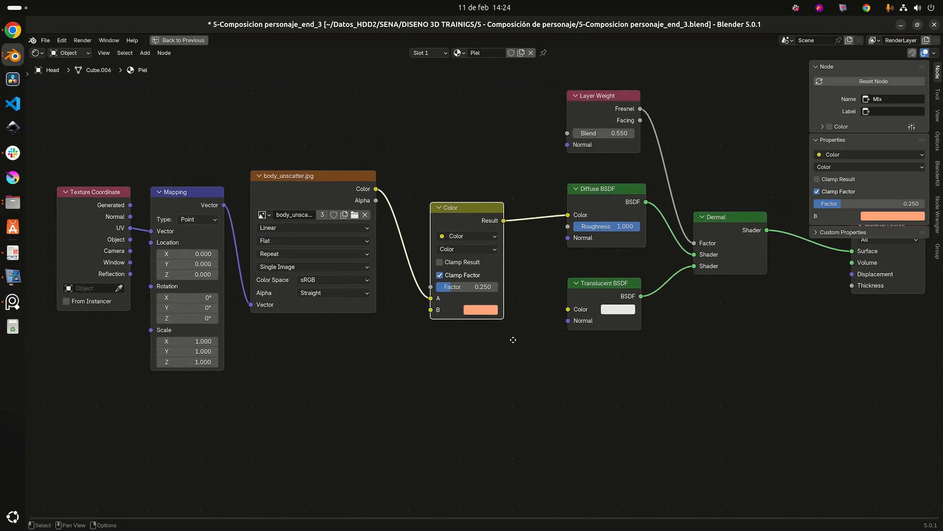
Line up the Color mix node and the body_unscatter.jpg texture node with the Diffuse BSDF node.
{"action": "left_click_drag", "start_coordinate": [478, 205], "coordinate": [475, 187]}
{"action": "scroll", "coordinate": [482, 317], "scroll_direction": "down", "scroll_amount": 1}
{"action": "middle_click_drag", "start_coordinate": [484, 326], "coordinate": [560, 335]}
{"action": "scroll", "coordinate": [558, 334], "scroll_direction": "up", "scroll_amount": 1}
{"action": "left_click_drag", "start_coordinate": [436, 202], "coordinate": [448, 215]}
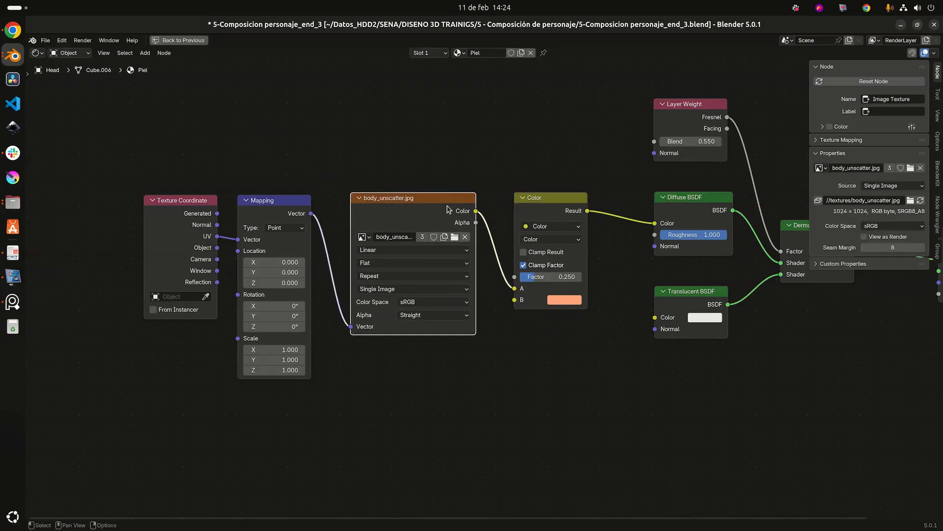
Move the Translucent BSDF node slightly down and toward the Color mix node.
{"action": "key", "text": "alt+Tab"}
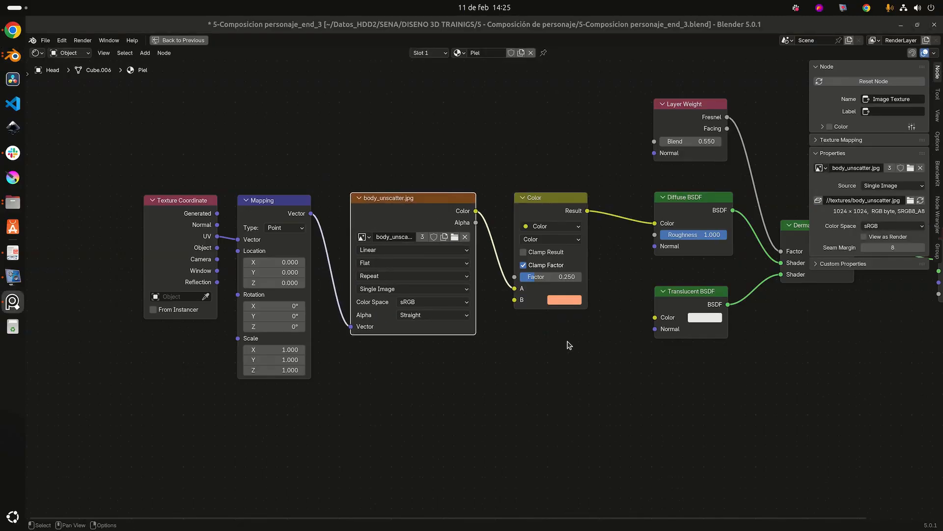
{"action": "scroll", "coordinate": [567, 345], "scroll_direction": "down", "scroll_amount": 2}
{"action": "middle_click_drag", "start_coordinate": [568, 345], "coordinate": [599, 246]}
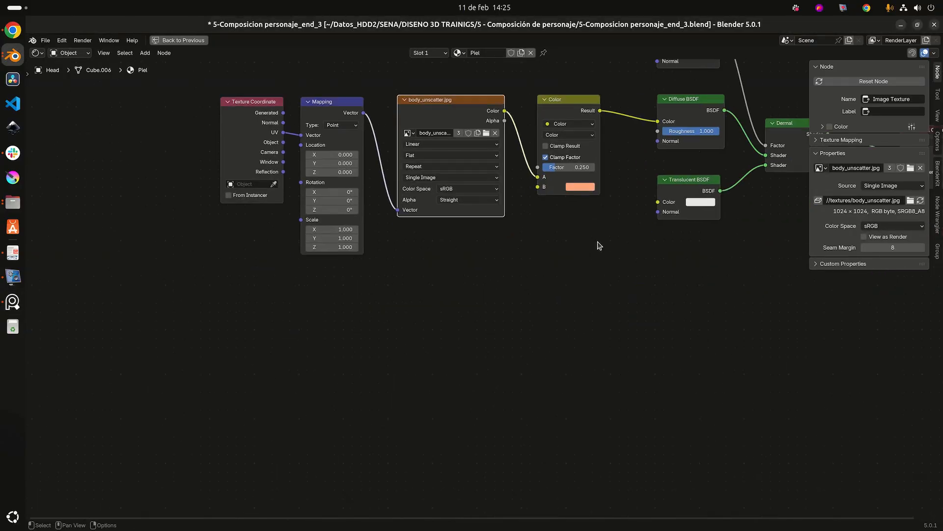
{"action": "scroll", "coordinate": [600, 246], "scroll_direction": "up", "scroll_amount": 1}
{"action": "left_click_drag", "start_coordinate": [703, 183], "coordinate": [690, 197]}
{"action": "scroll", "coordinate": [618, 253], "scroll_direction": "down", "scroll_amount": 1}
{"action": "scroll", "coordinate": [618, 252], "scroll_direction": "down", "scroll_amount": 1}
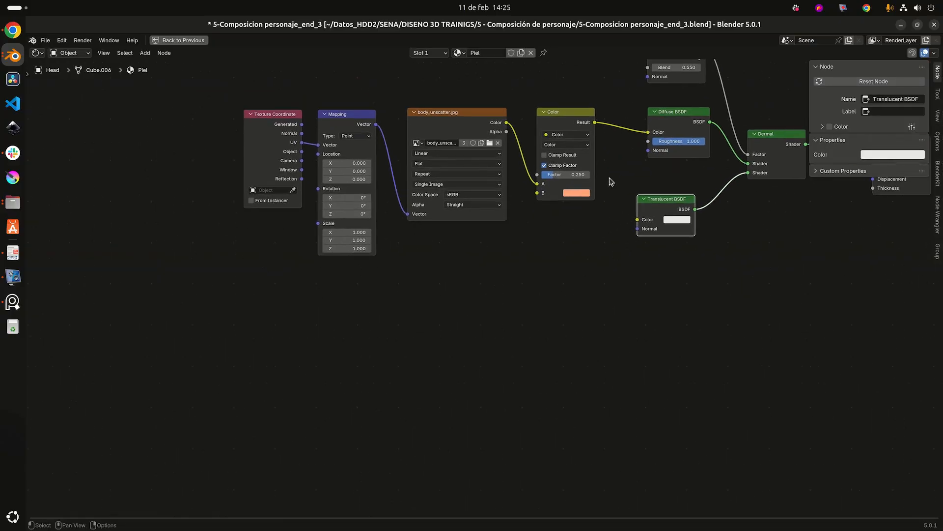
Duplicate the Color mix node and place the copy directly below the original.
{"action": "left_click", "coordinate": [567, 127]}
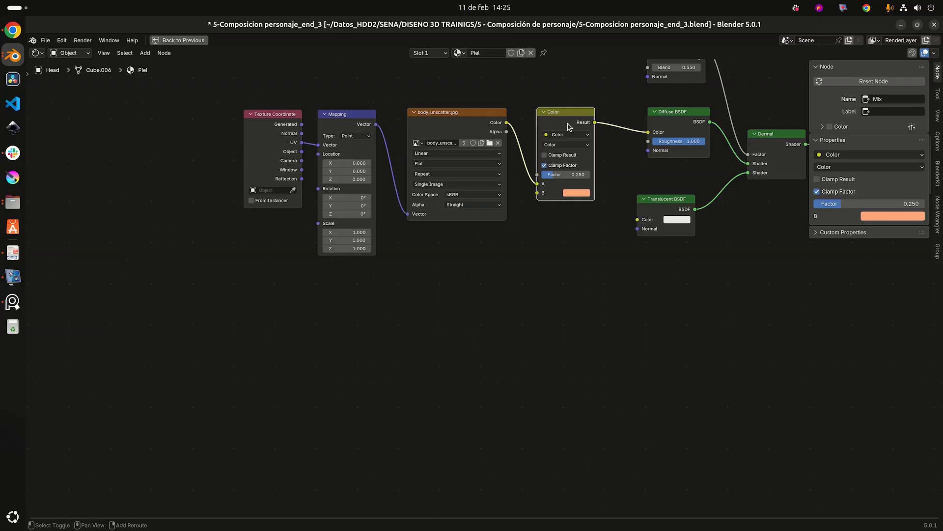
{"action": "key", "text": "shift+d"}
{"action": "left_click", "coordinate": [565, 254]}
Set the duplicated Color mix node's Factor to 0.5.
{"action": "scroll", "coordinate": [569, 275], "scroll_direction": "up", "scroll_amount": 3}
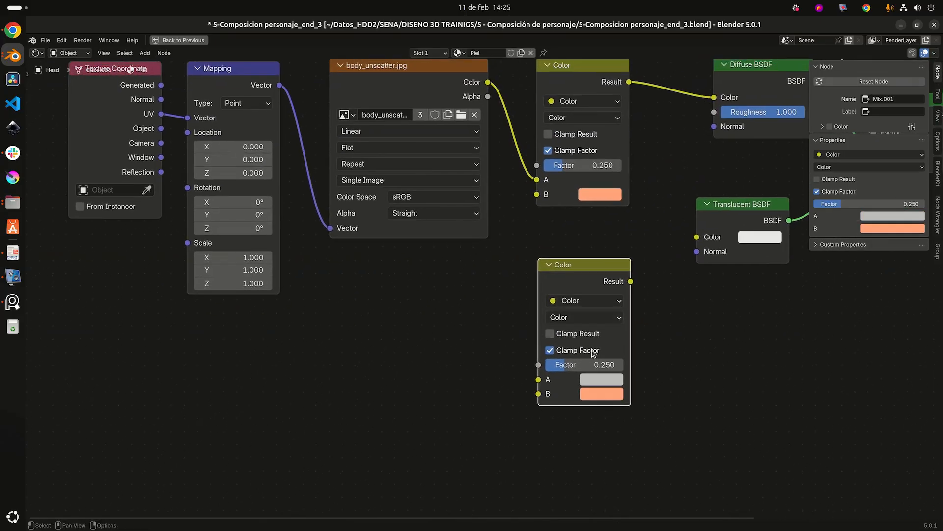
{"action": "left_click", "coordinate": [596, 364]}
{"action": "type", "text": "0"}
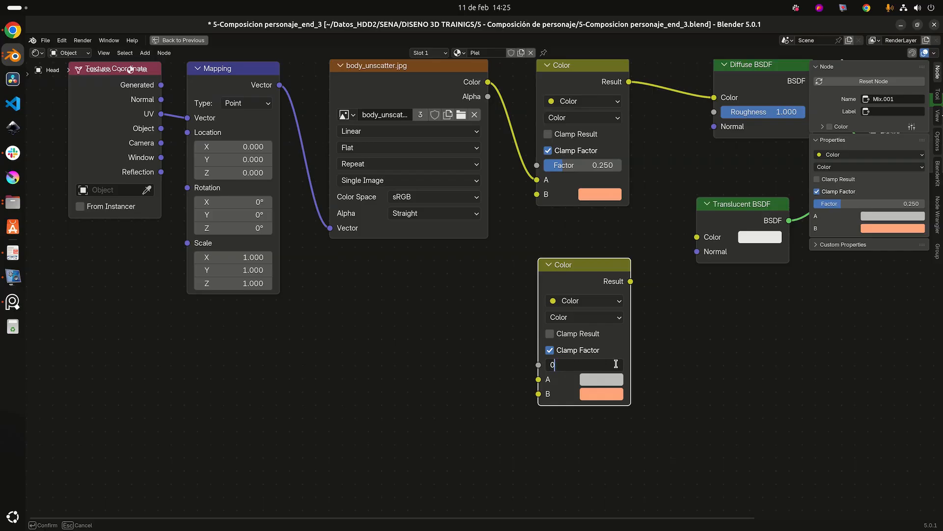
{"action": "type", "text": ".5"}
{"action": "key", "text": "Return"}
Set the duplicated mix node's B colour to green 0.44 and blue 0.41, keeping red at 1.
{"action": "scroll", "coordinate": [600, 290], "scroll_direction": "down", "scroll_amount": 2}
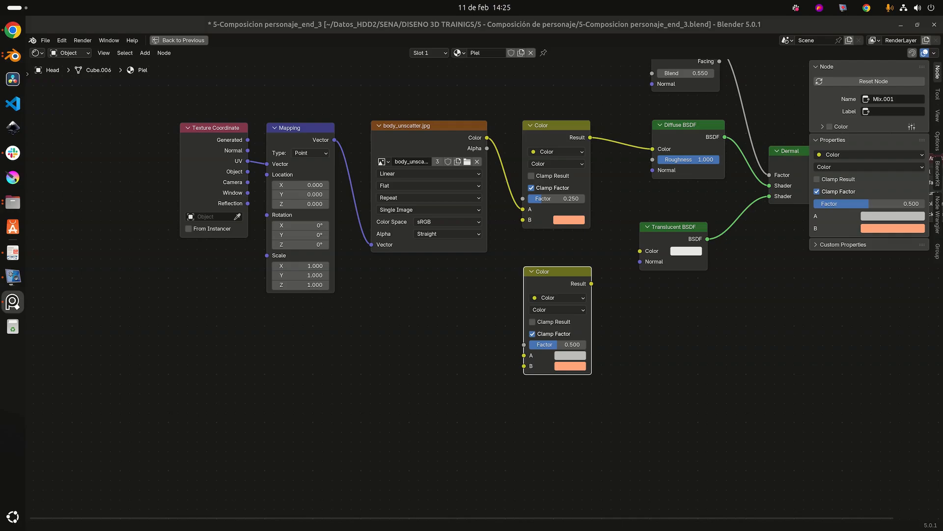
{"action": "scroll", "coordinate": [623, 339], "scroll_direction": "up", "scroll_amount": 4}
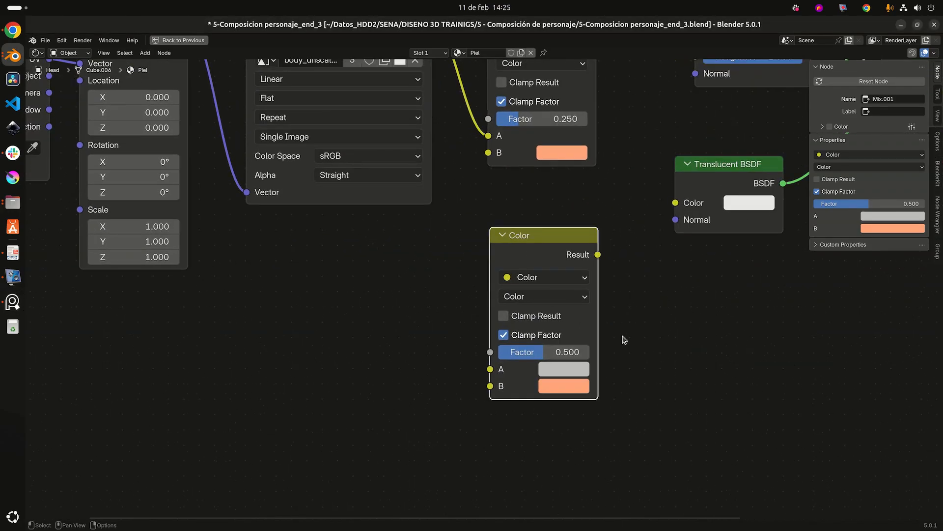
{"action": "left_click", "coordinate": [565, 387]}
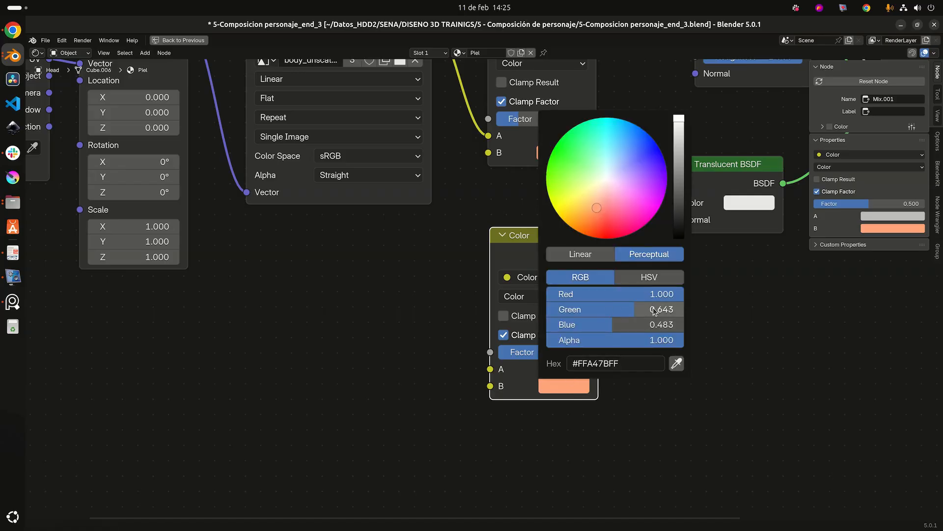
{"action": "left_click_drag", "start_coordinate": [658, 312], "coordinate": [632, 312]}
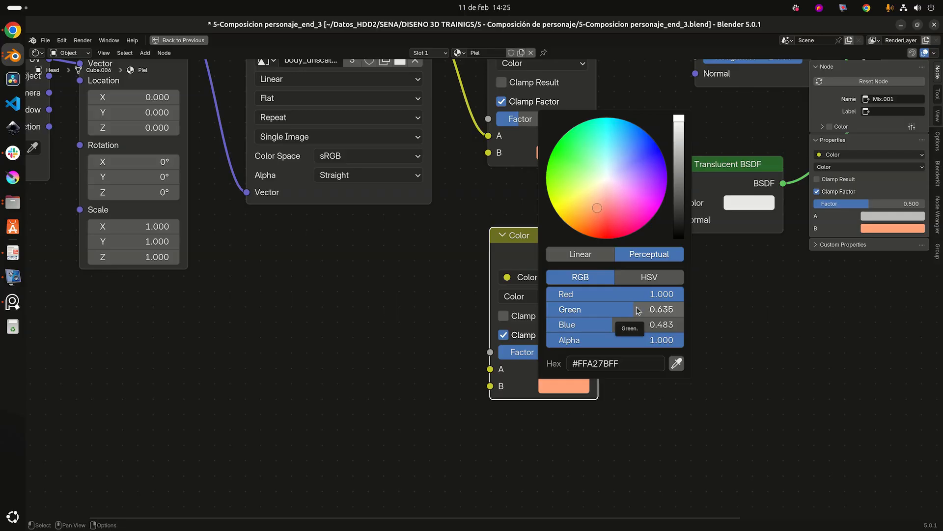
{"action": "left_click", "coordinate": [657, 306]}
{"action": "type", "text": "0.44"}
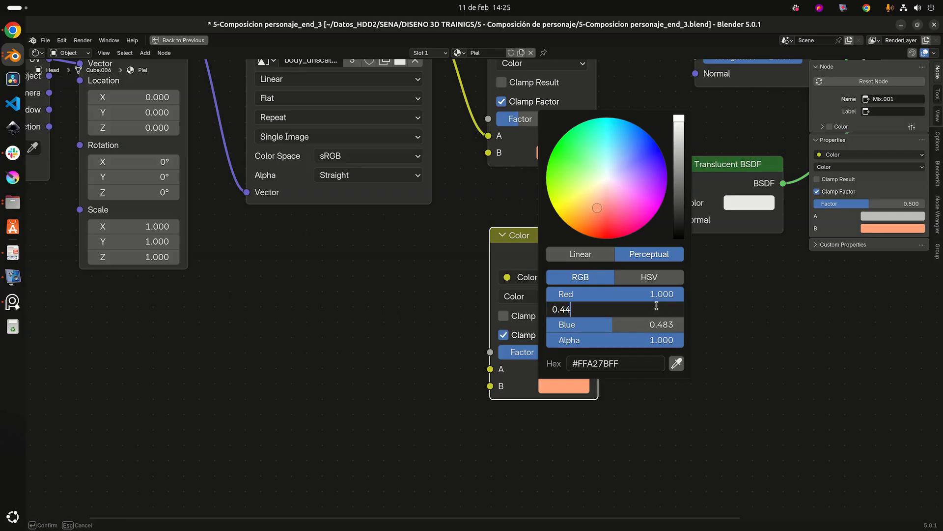
{"action": "key", "text": "Tab"}
{"action": "type", "text": "0."}
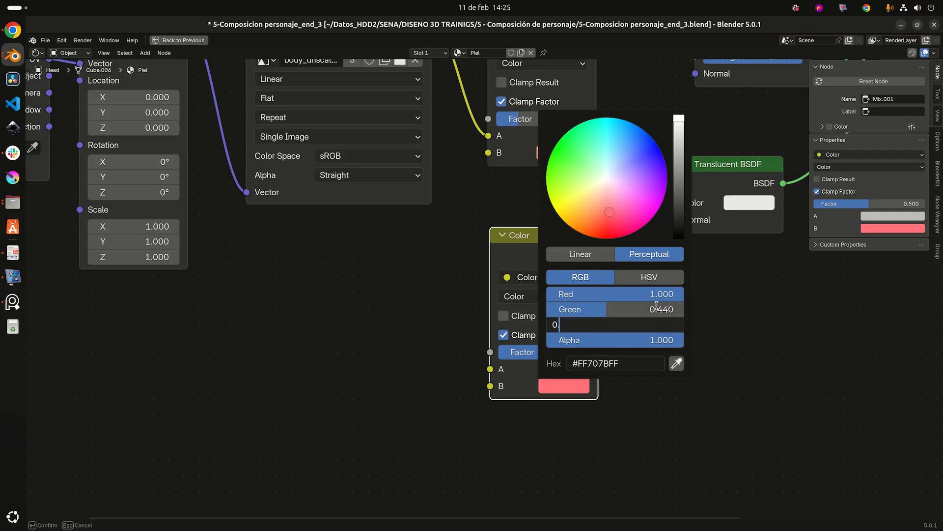
{"action": "type", "text": "41"}
{"action": "key", "text": "Return"}
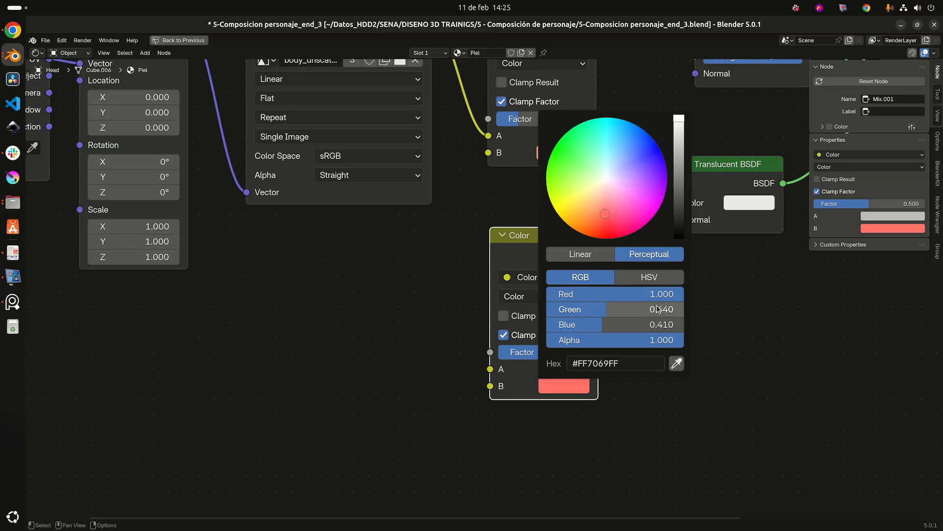
Connect the duplicated Color mix node's Result output to the Translucent BSDF's Color input.
{"action": "middle_click_drag", "start_coordinate": [708, 345], "coordinate": [639, 399]}
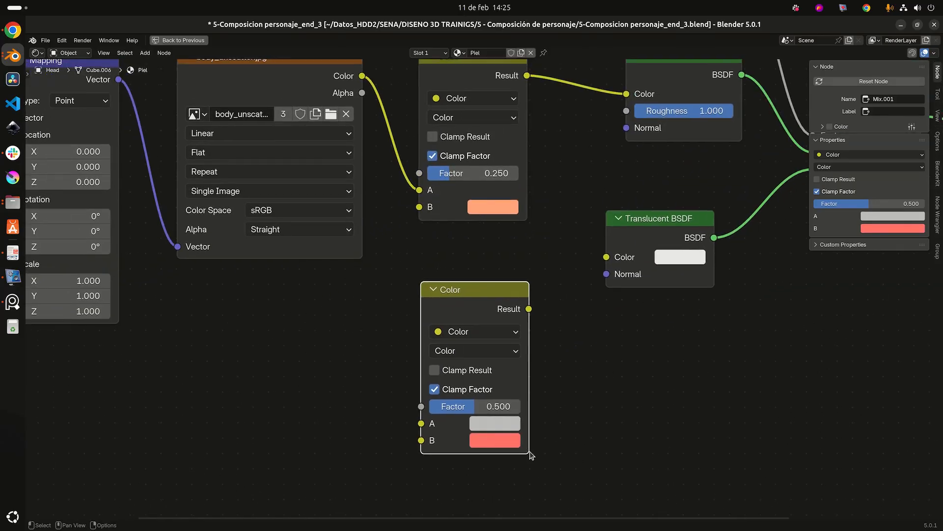
{"action": "middle_click_drag", "start_coordinate": [552, 313], "coordinate": [590, 329]}
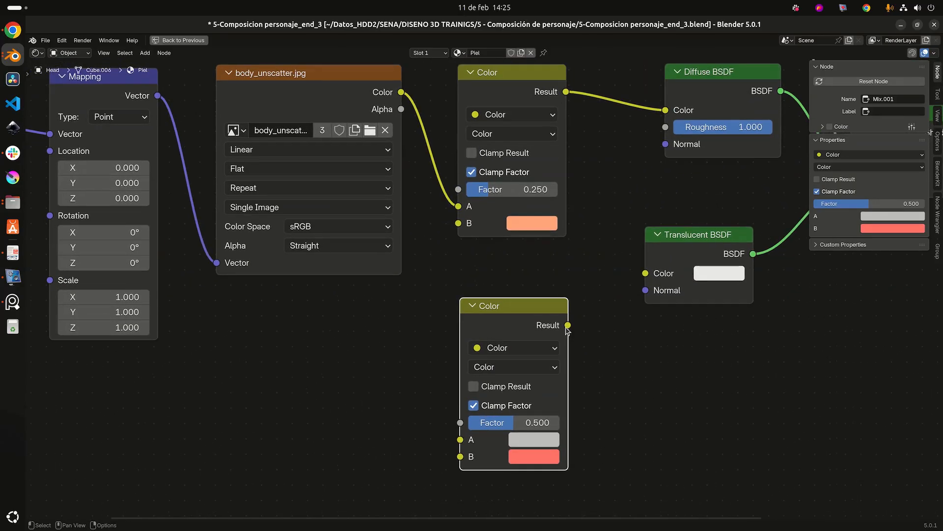
{"action": "left_click_drag", "start_coordinate": [568, 326], "coordinate": [645, 273]}
Duplicate the body_unscatter.jpg texture node, place the copy below the original, and connect the Mapping node's Vector output to it.
{"action": "scroll", "coordinate": [348, 343], "scroll_direction": "down", "scroll_amount": 1}
{"action": "middle_click_drag", "start_coordinate": [347, 344], "coordinate": [468, 302]}
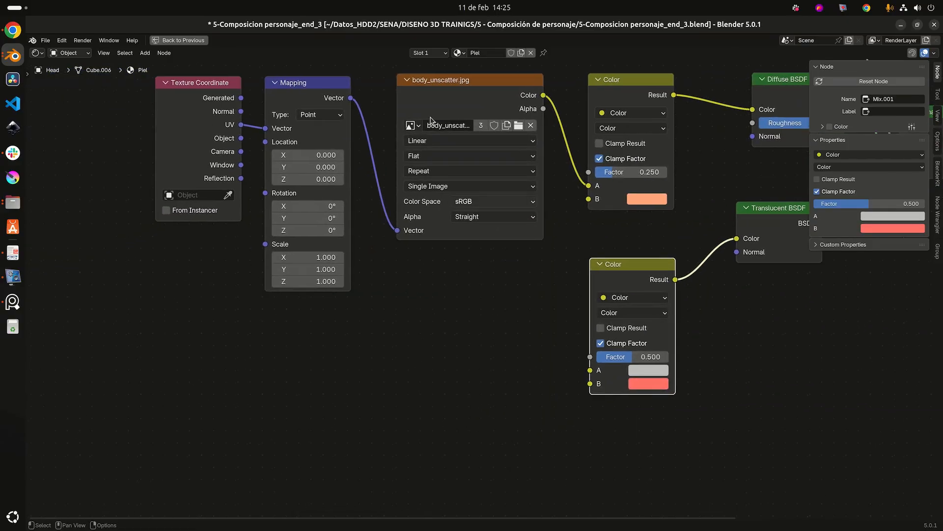
{"action": "left_click", "coordinate": [470, 79]}
{"action": "key", "text": "shift+d"}
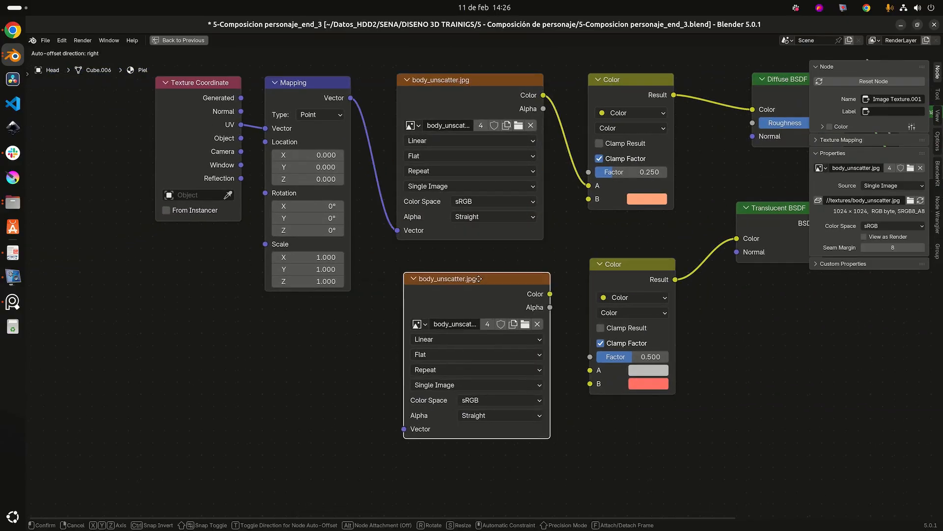
{"action": "left_click", "coordinate": [479, 280]}
{"action": "left_click_drag", "start_coordinate": [350, 98], "coordinate": [405, 430]}
Switch the duplicated texture node's image to body_subder.jpg and connect its Color output to input A of the lower Color mix node.
{"action": "scroll", "coordinate": [411, 432], "scroll_direction": "up", "scroll_amount": 1}
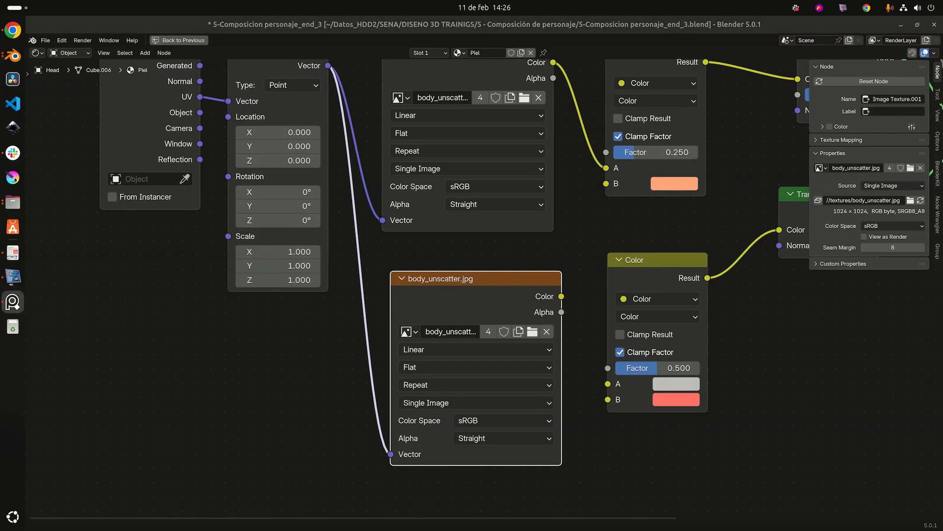
{"action": "left_click", "coordinate": [415, 331]}
{"action": "left_click", "coordinate": [418, 425]}
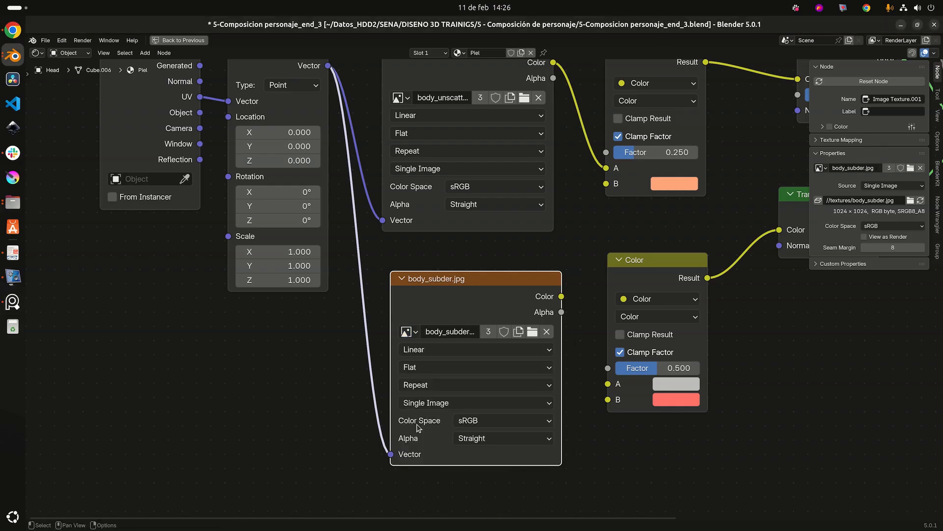
{"action": "scroll", "coordinate": [469, 307], "scroll_direction": "down", "scroll_amount": 2}
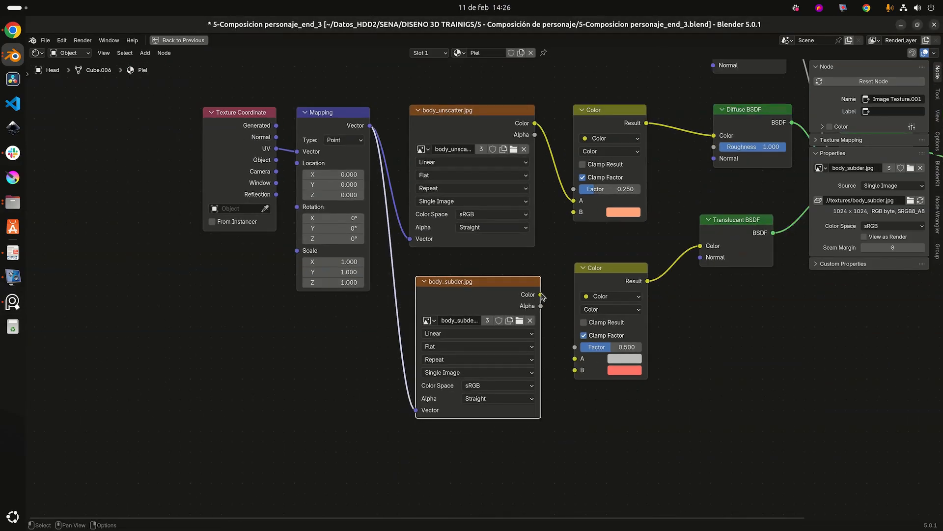
{"action": "left_click_drag", "start_coordinate": [541, 295], "coordinate": [577, 364]}
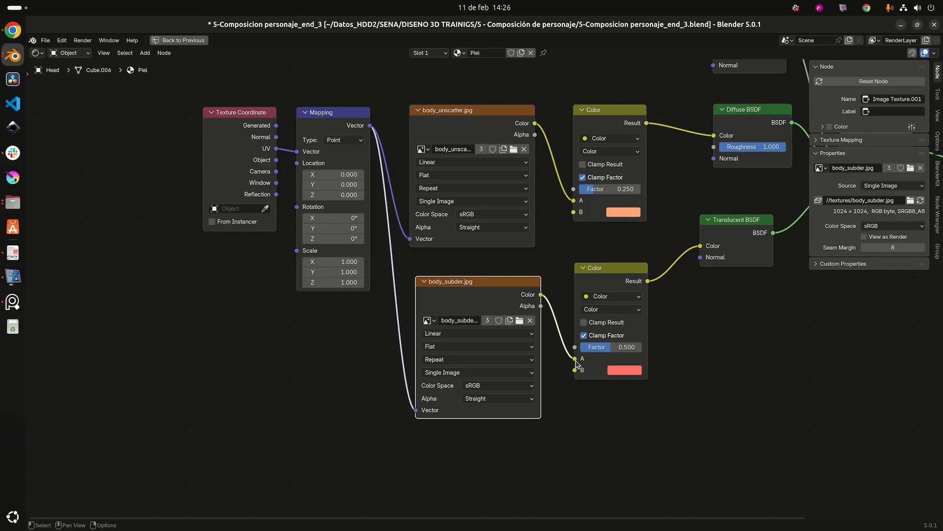
Return to the full Shading layout and display the body_unscatter.jpg texture in an enlarged image editor.
{"action": "scroll", "coordinate": [577, 361], "scroll_direction": "down", "scroll_amount": 6}
{"action": "middle_click_drag", "start_coordinate": [611, 342], "coordinate": [532, 358]}
{"action": "scroll", "coordinate": [555, 331], "scroll_direction": "up", "scroll_amount": 3}
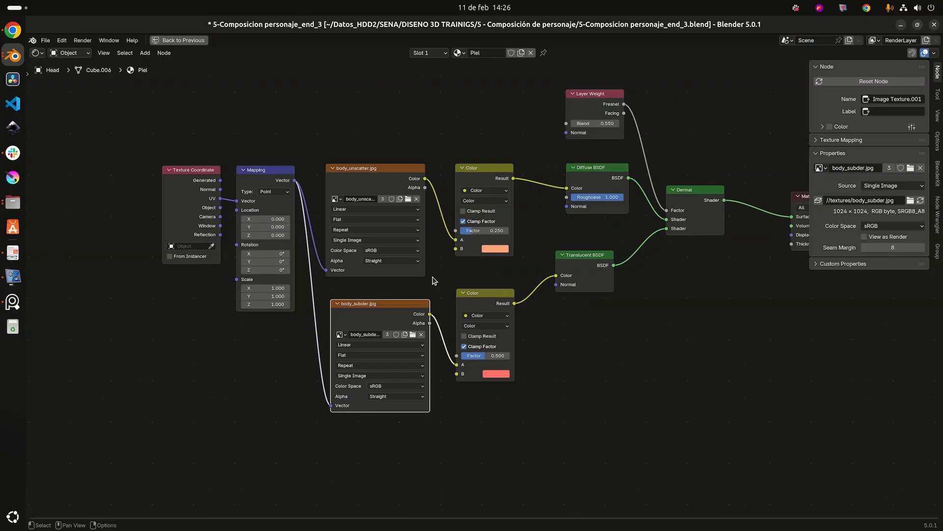
{"action": "key", "text": "ctrl+space"}
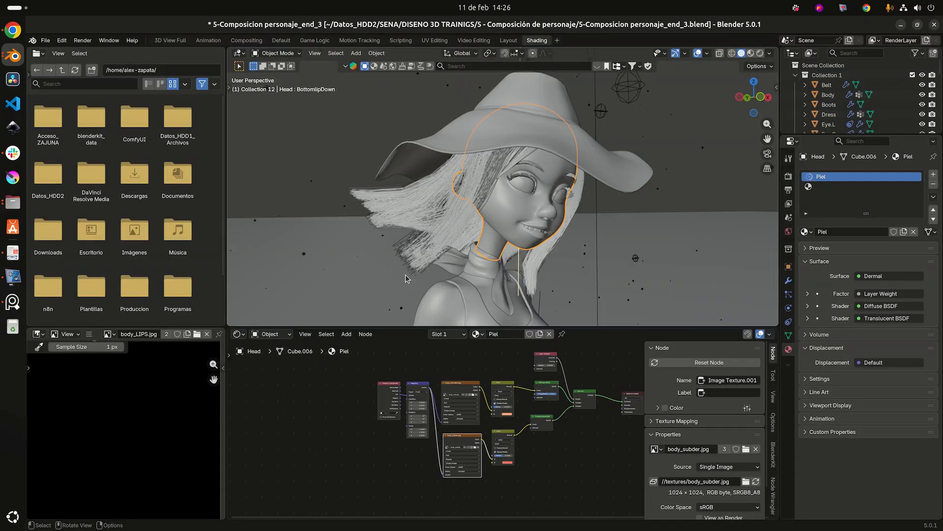
{"action": "left_click", "coordinate": [454, 390]}
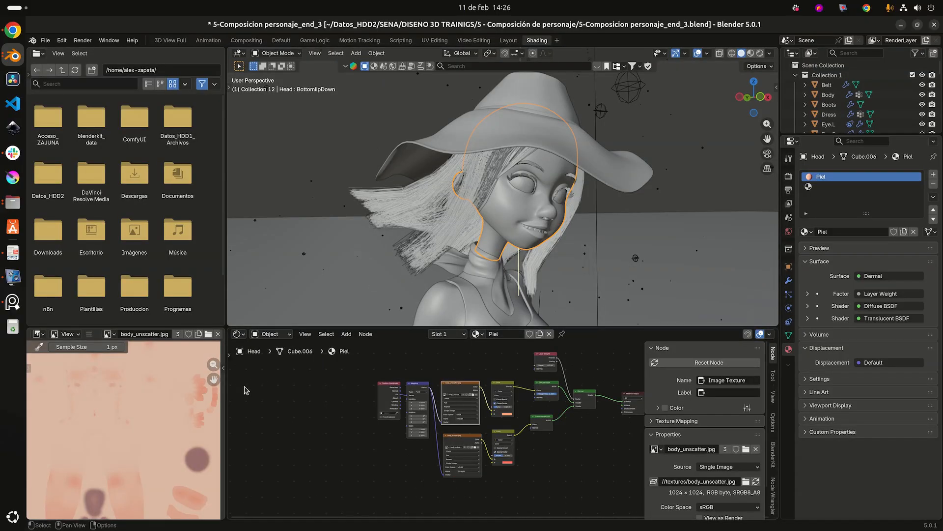
{"action": "left_click_drag", "start_coordinate": [227, 380], "coordinate": [472, 379]}
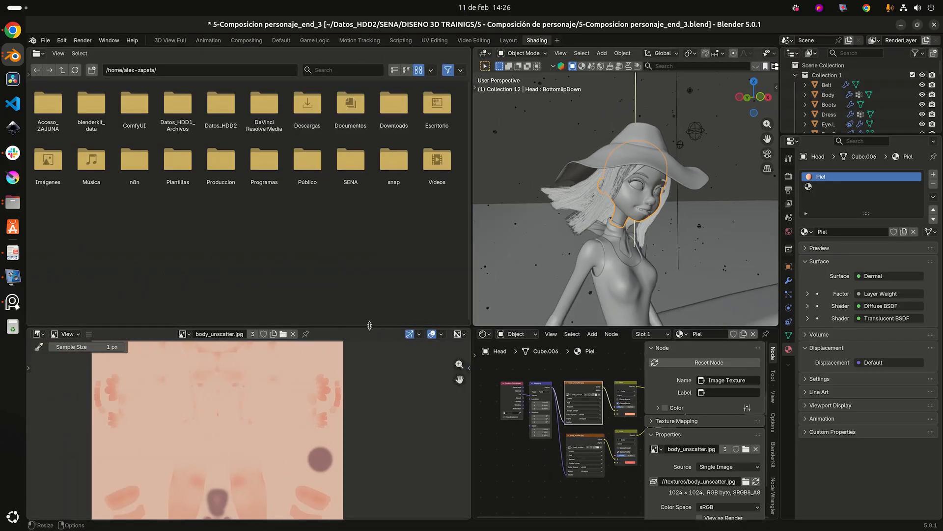
{"action": "left_click_drag", "start_coordinate": [380, 288], "coordinate": [380, 169]}
Examine the skin tones painted on the face, torso, legs and hands in the body_unscatter.jpg texture.
{"action": "scroll", "coordinate": [116, 412], "scroll_direction": "up", "scroll_amount": 3}
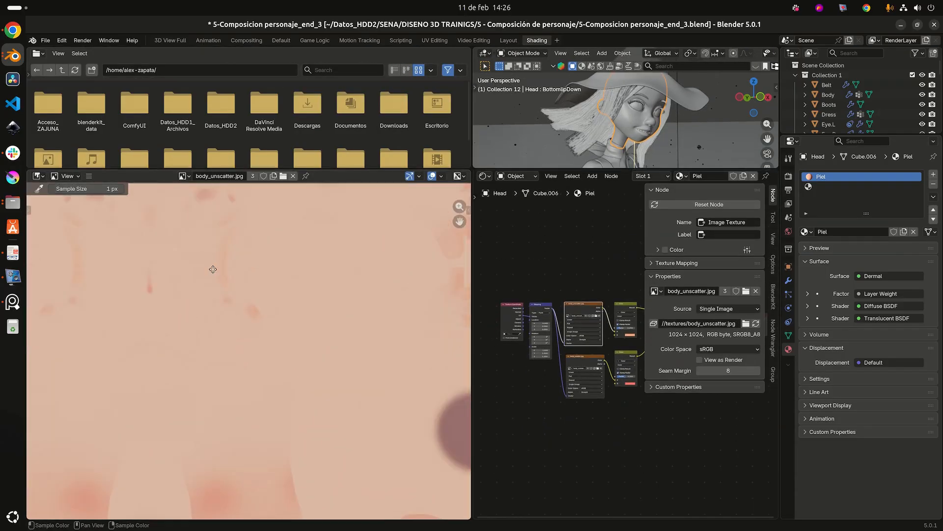
{"action": "scroll", "coordinate": [239, 257], "scroll_direction": "up", "scroll_amount": 2}
{"action": "scroll", "coordinate": [240, 258], "scroll_direction": "down", "scroll_amount": 4}
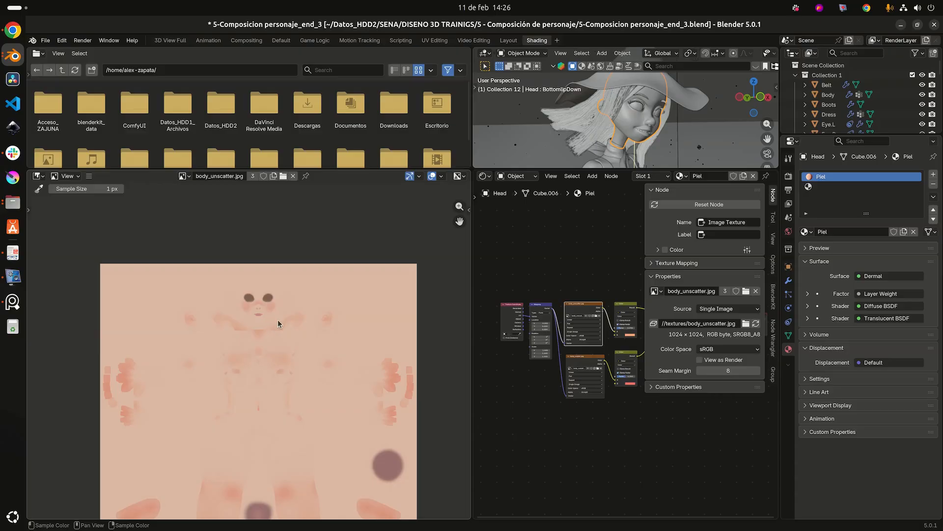
{"action": "scroll", "coordinate": [273, 315], "scroll_direction": "up", "scroll_amount": 4}
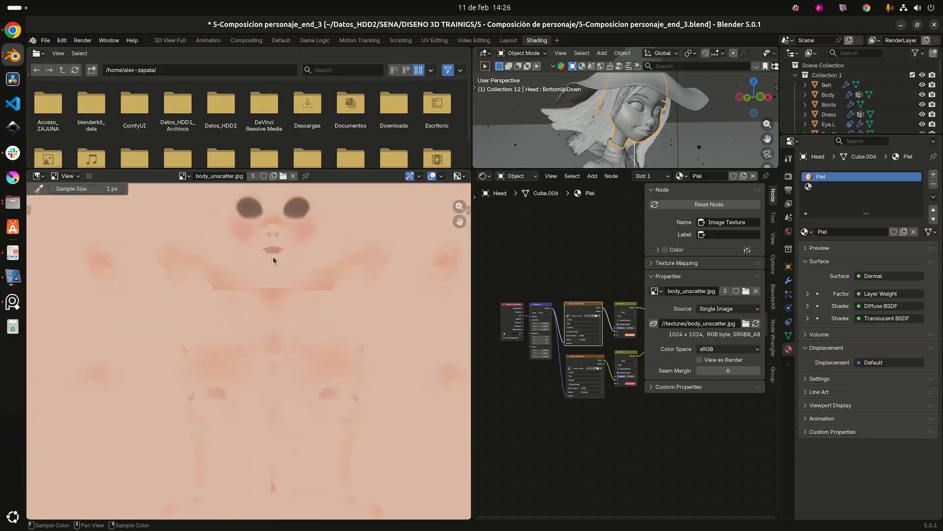
{"action": "middle_click_drag", "start_coordinate": [273, 258], "coordinate": [273, 320]}
{"action": "scroll", "coordinate": [272, 337], "scroll_direction": "up", "scroll_amount": 2}
{"action": "middle_click_drag", "start_coordinate": [288, 263], "coordinate": [290, 322]}
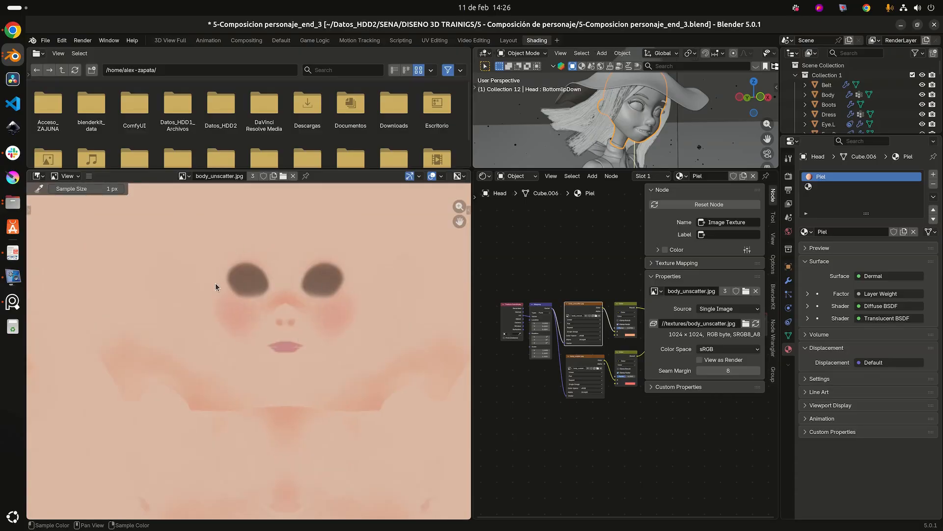
{"action": "scroll", "coordinate": [305, 319], "scroll_direction": "up", "scroll_amount": 1}
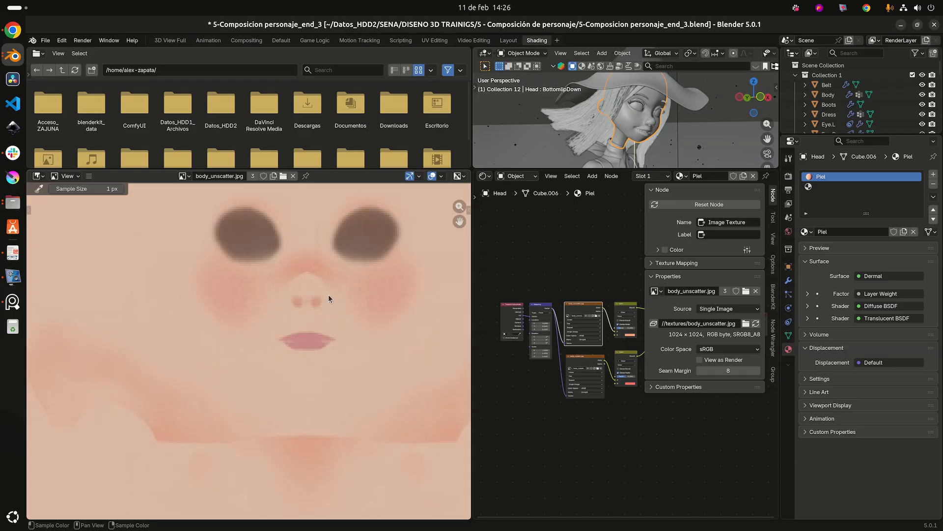
{"action": "scroll", "coordinate": [297, 299], "scroll_direction": "up", "scroll_amount": 1}
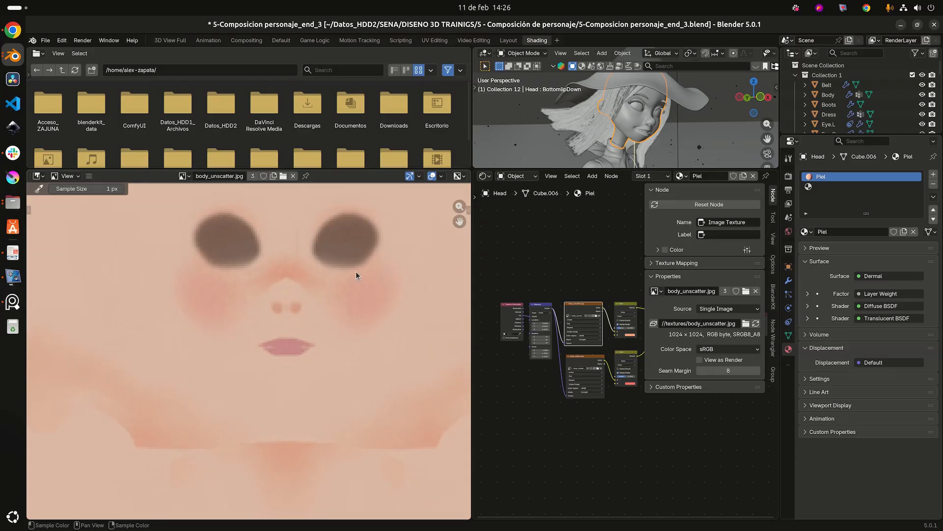
{"action": "scroll", "coordinate": [253, 351], "scroll_direction": "up", "scroll_amount": 3}
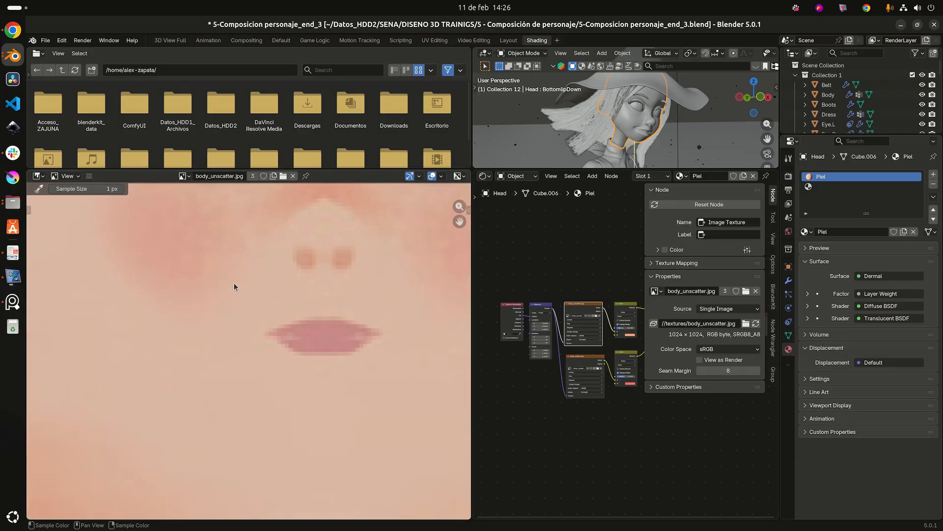
{"action": "middle_click_drag", "start_coordinate": [207, 254], "coordinate": [198, 330]}
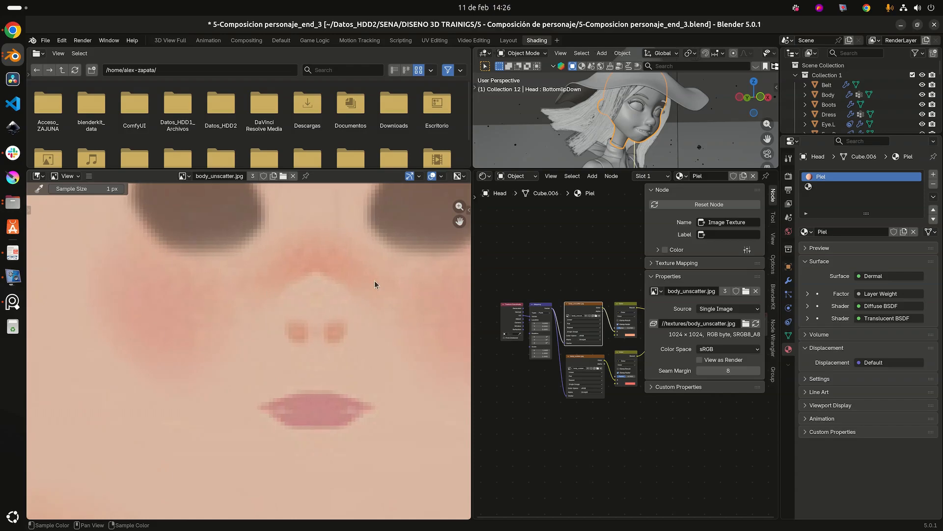
{"action": "scroll", "coordinate": [374, 284], "scroll_direction": "down", "scroll_amount": 9}
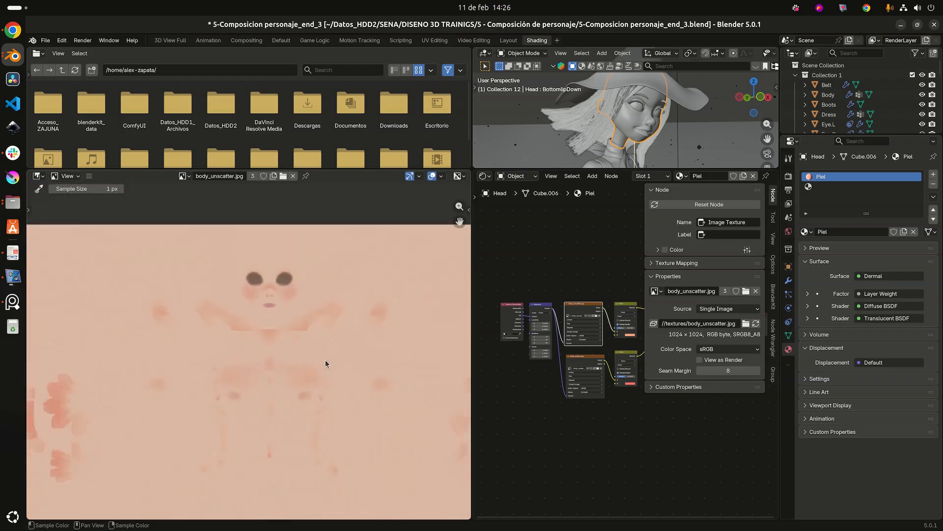
{"action": "scroll", "coordinate": [325, 359], "scroll_direction": "down", "scroll_amount": 2}
{"action": "middle_click_drag", "start_coordinate": [355, 324], "coordinate": [371, 277]}
{"action": "middle_click_drag", "start_coordinate": [307, 496], "coordinate": [275, 413]}
{"action": "scroll", "coordinate": [275, 414], "scroll_direction": "up", "scroll_amount": 3}
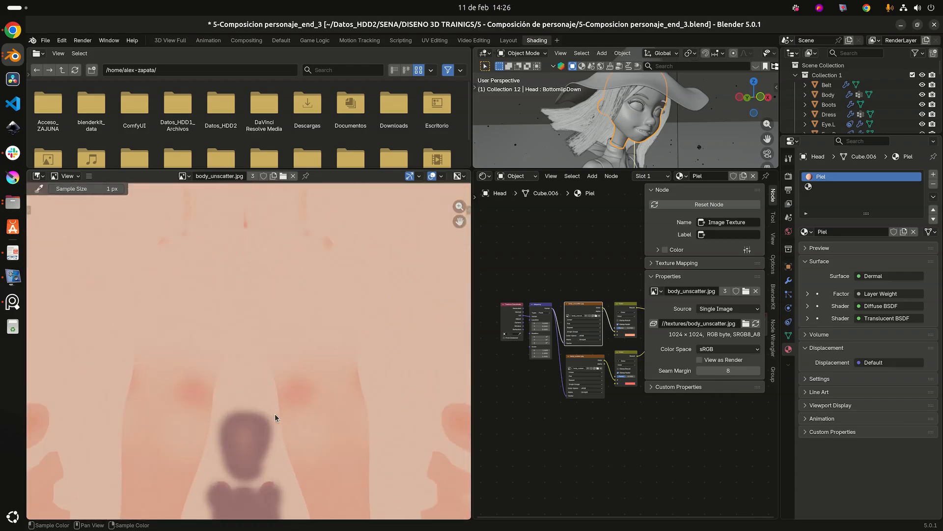
{"action": "middle_click_drag", "start_coordinate": [252, 446], "coordinate": [240, 372]}
{"action": "scroll", "coordinate": [344, 294], "scroll_direction": "down", "scroll_amount": 3}
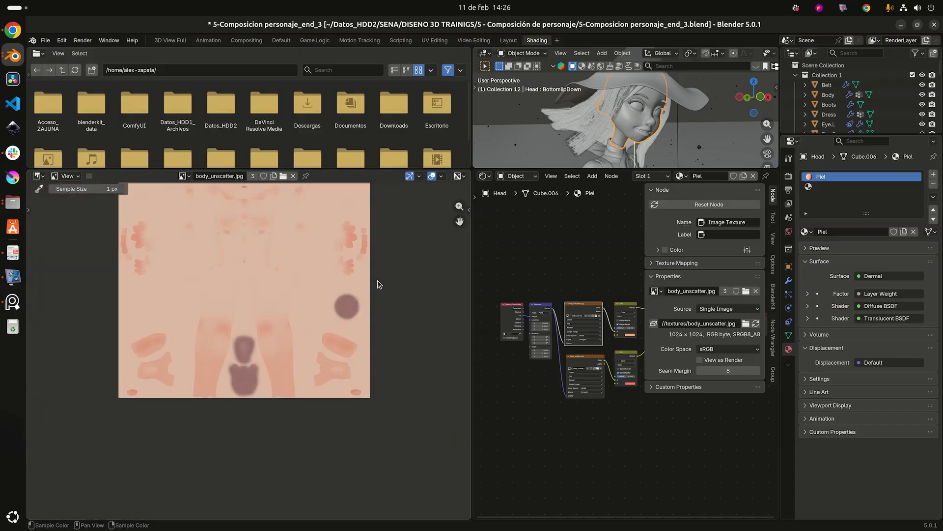
{"action": "scroll", "coordinate": [364, 270], "scroll_direction": "up", "scroll_amount": 4}
{"action": "middle_click_drag", "start_coordinate": [333, 285], "coordinate": [302, 345]}
{"action": "scroll", "coordinate": [369, 270], "scroll_direction": "down", "scroll_amount": 4}
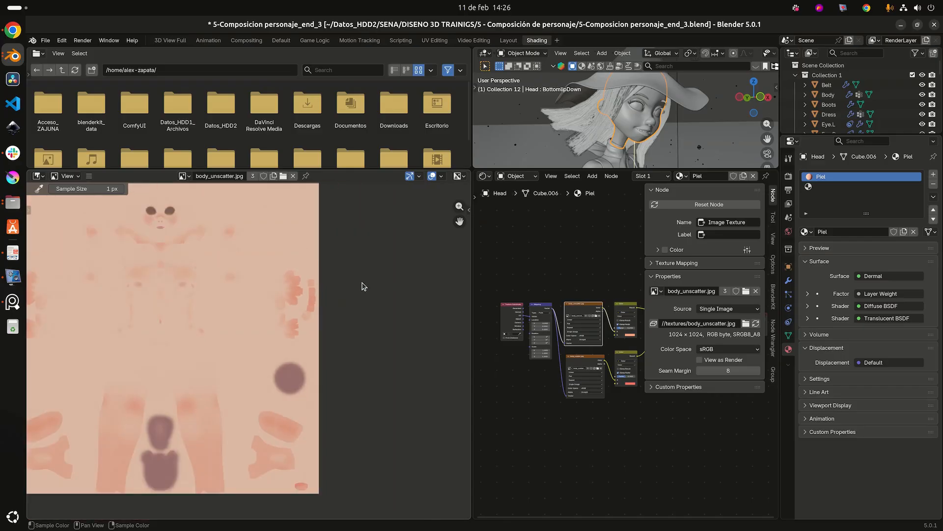
{"action": "scroll", "coordinate": [362, 281], "scroll_direction": "down", "scroll_amount": 1}
{"action": "scroll", "coordinate": [176, 300], "scroll_direction": "up", "scroll_amount": 2}
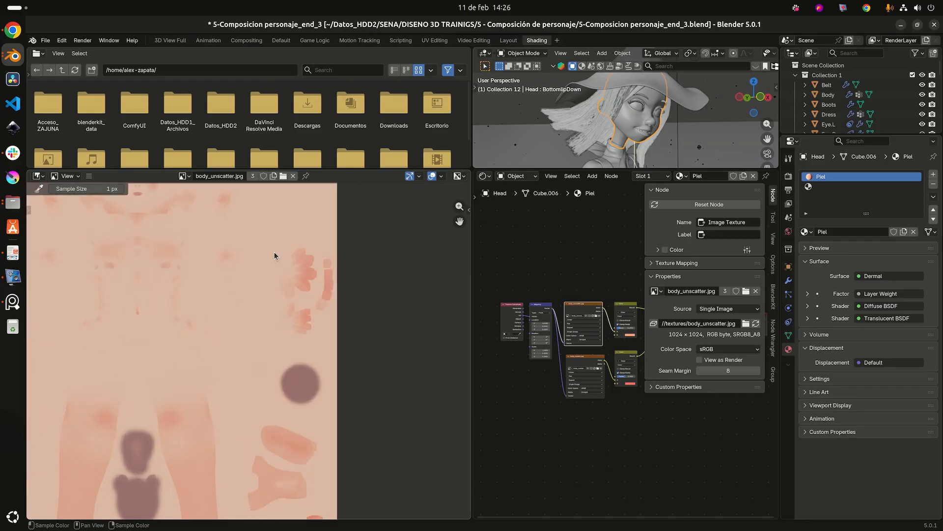
{"action": "scroll", "coordinate": [223, 345], "scroll_direction": "down", "scroll_amount": 2}
{"action": "scroll", "coordinate": [225, 343], "scroll_direction": "up", "scroll_amount": 1}
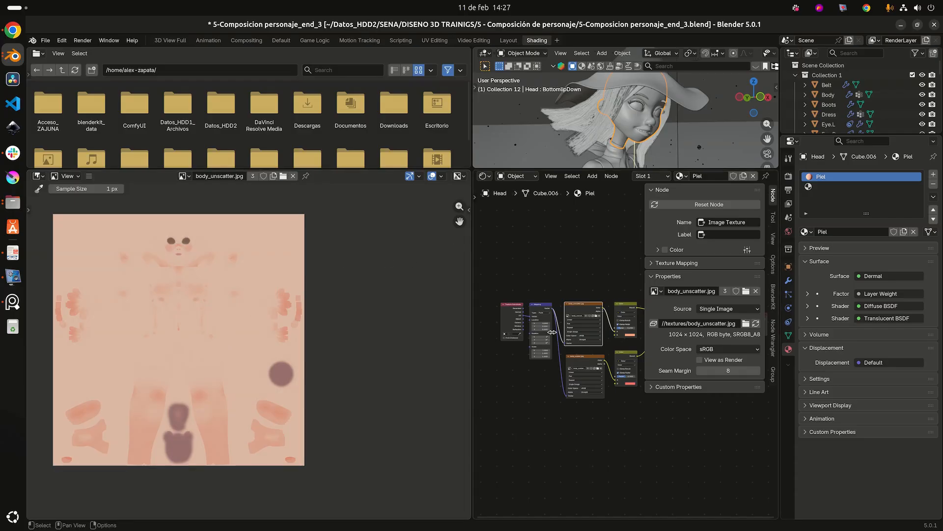
Display the body_subder.jpg texture in the image editor and examine its subdermal colours on the face and body.
{"action": "left_click", "coordinate": [594, 364]}
{"action": "scroll", "coordinate": [242, 312], "scroll_direction": "up", "scroll_amount": 4}
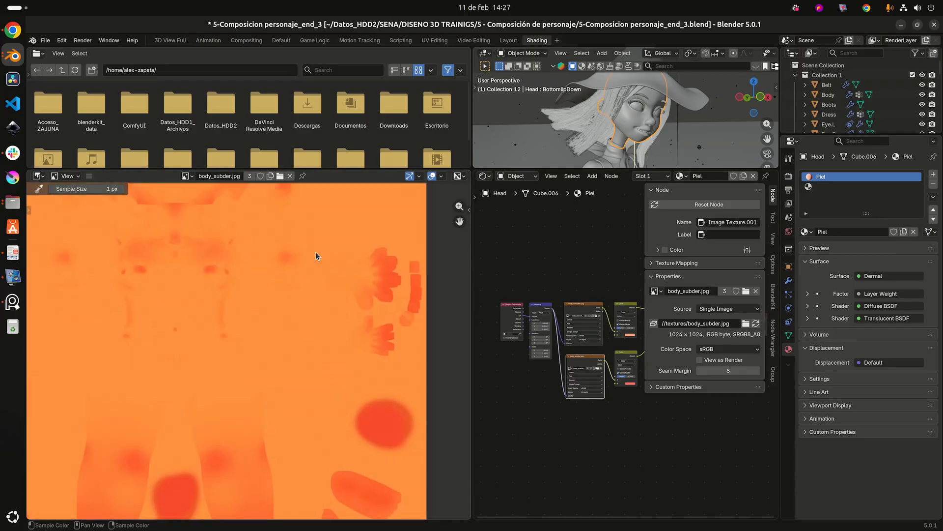
{"action": "scroll", "coordinate": [172, 274], "scroll_direction": "down", "scroll_amount": 2}
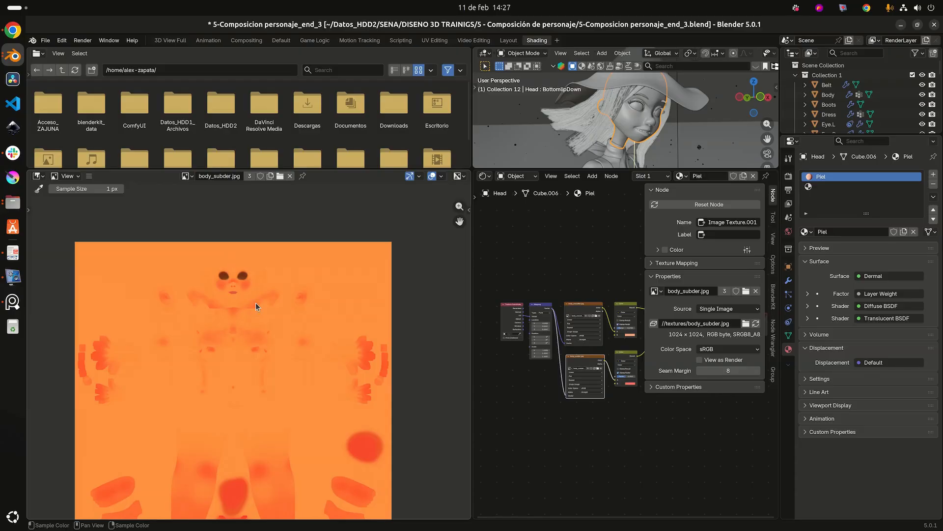
{"action": "scroll", "coordinate": [256, 317], "scroll_direction": "up", "scroll_amount": 3}
{"action": "scroll", "coordinate": [255, 269], "scroll_direction": "down", "scroll_amount": 2}
{"action": "middle_click_drag", "start_coordinate": [268, 272], "coordinate": [269, 271]}
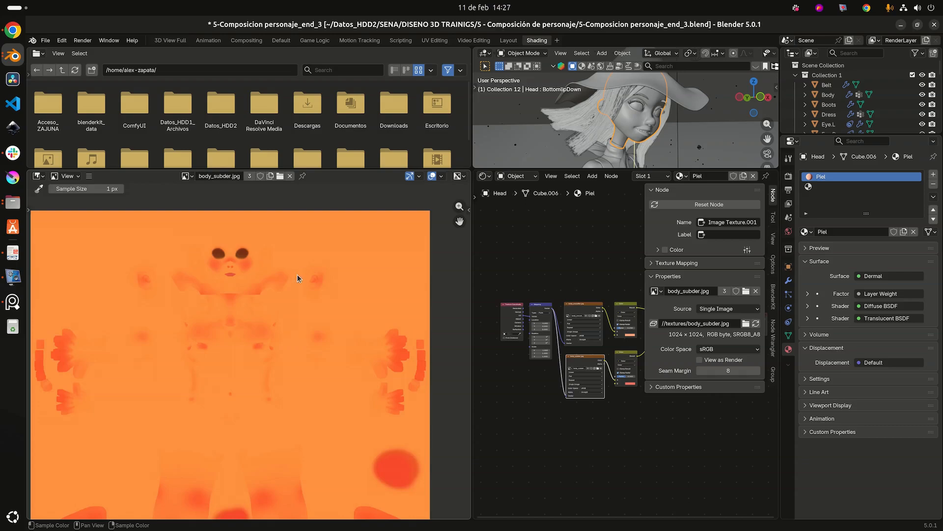
{"action": "scroll", "coordinate": [297, 274], "scroll_direction": "down", "scroll_amount": 2}
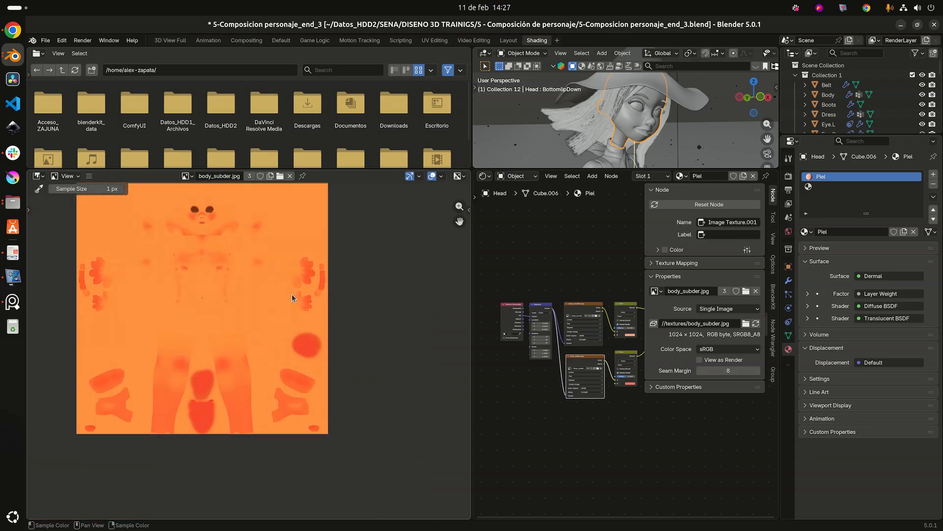
Shrink the image editor to give the 3D viewport and the shader node editor more room.
{"action": "left_click_drag", "start_coordinate": [473, 256], "coordinate": [310, 257]}
{"action": "left_click_drag", "start_coordinate": [234, 171], "coordinate": [234, 236]}
{"action": "scroll", "coordinate": [198, 385], "scroll_direction": "up", "scroll_amount": 2}
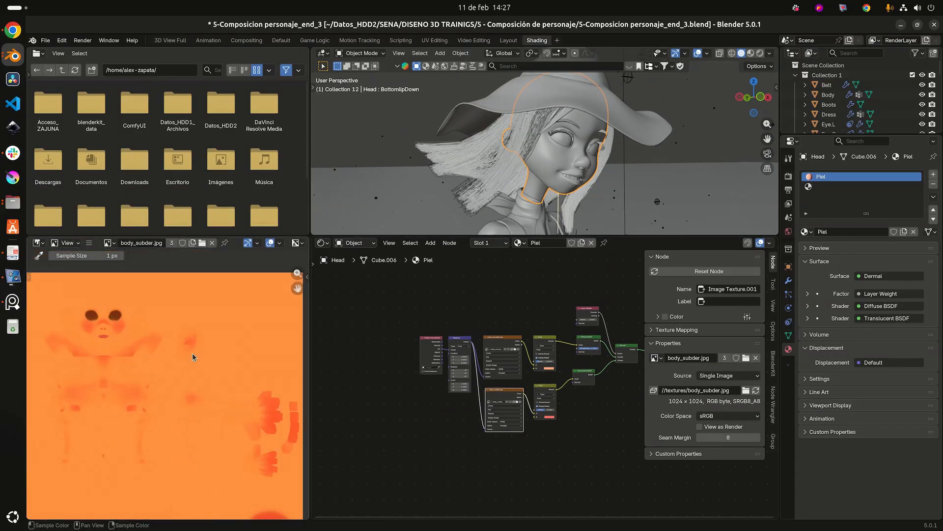
{"action": "middle_click_drag", "start_coordinate": [556, 328], "coordinate": [515, 309]}
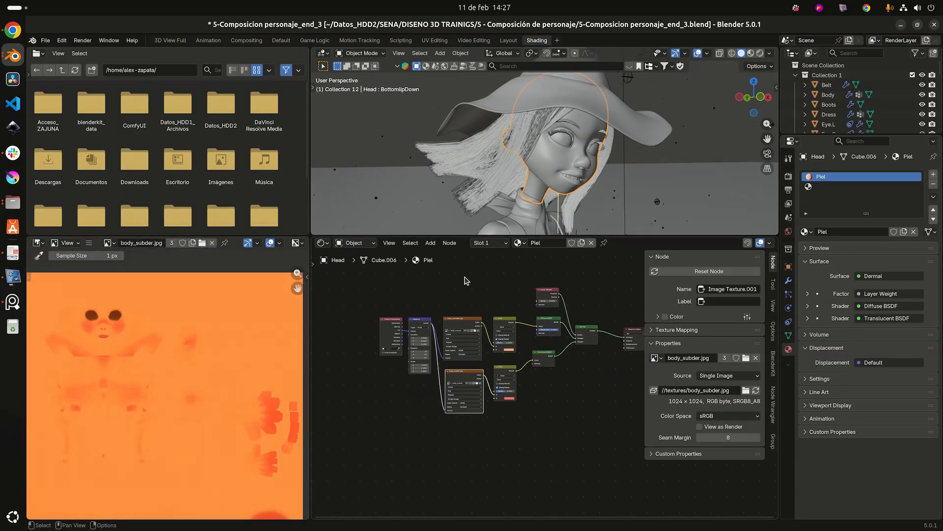
Maximize the shader node editor and save the blend file.
{"action": "key", "text": "ctrl+space"}
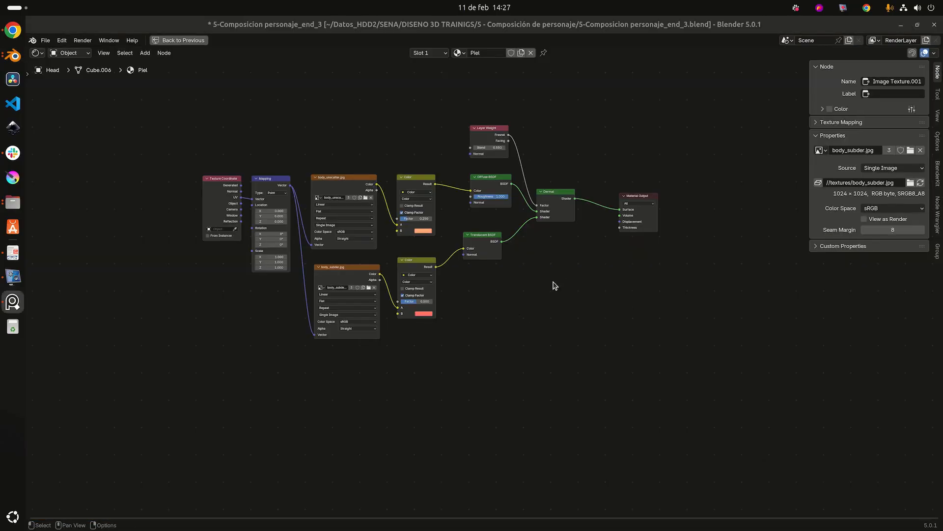
{"action": "scroll", "coordinate": [554, 285], "scroll_direction": "up", "scroll_amount": 2}
{"action": "key", "text": "ctrl+s"}
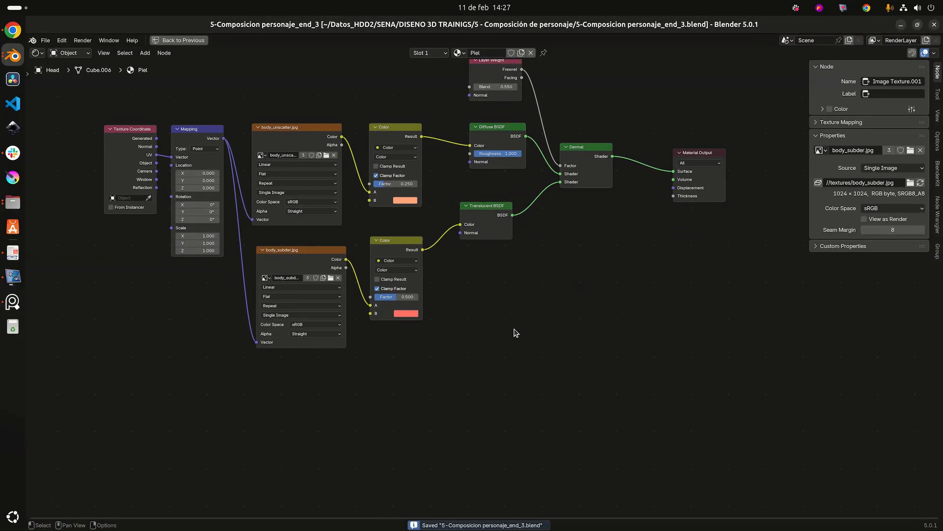
Shift the Translucent BSDF and Dermal mix shader nodes slightly to the right to space out the node tree.
{"action": "scroll", "coordinate": [514, 329], "scroll_direction": "down", "scroll_amount": 2}
{"action": "middle_click_drag", "start_coordinate": [514, 330], "coordinate": [533, 308]}
{"action": "scroll", "coordinate": [523, 356], "scroll_direction": "up", "scroll_amount": 2}
{"action": "scroll", "coordinate": [534, 307], "scroll_direction": "up", "scroll_amount": 3}
{"action": "left_click_drag", "start_coordinate": [528, 178], "coordinate": [550, 174]}
{"action": "left_click_drag", "start_coordinate": [635, 106], "coordinate": [667, 103]}
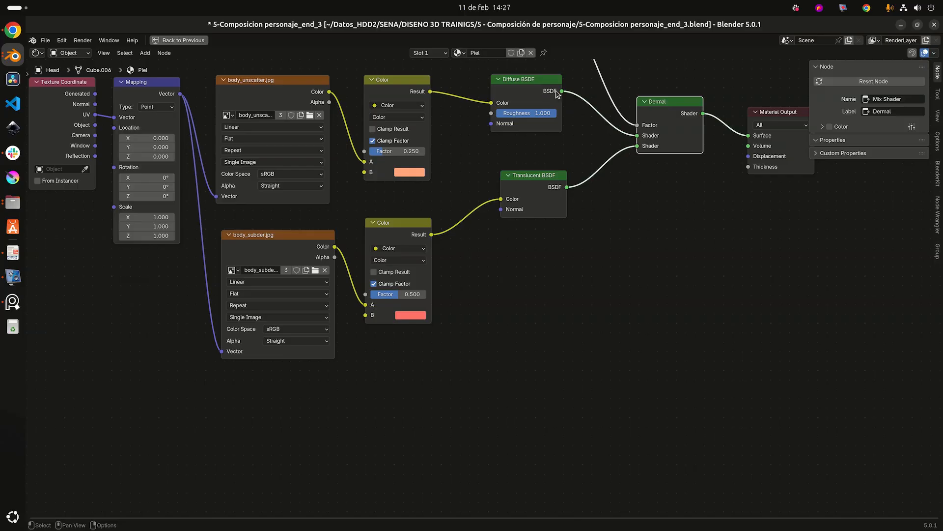
Nudge the Diffuse BSDF node slightly and add a Toon BSDF node below the Translucent BSDF.
{"action": "left_click_drag", "start_coordinate": [535, 82], "coordinate": [545, 99]}
{"action": "scroll", "coordinate": [551, 275], "scroll_direction": "up", "scroll_amount": 3}
{"action": "middle_click_drag", "start_coordinate": [560, 264], "coordinate": [591, 225]}
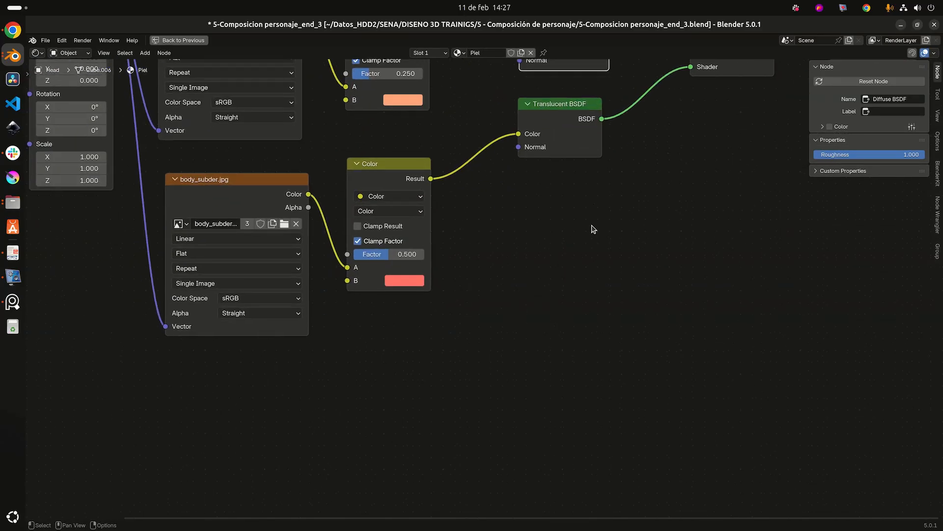
{"action": "left_click", "coordinate": [593, 229]}
{"action": "key", "text": "shift+a"}
{"action": "type", "text": "to"}
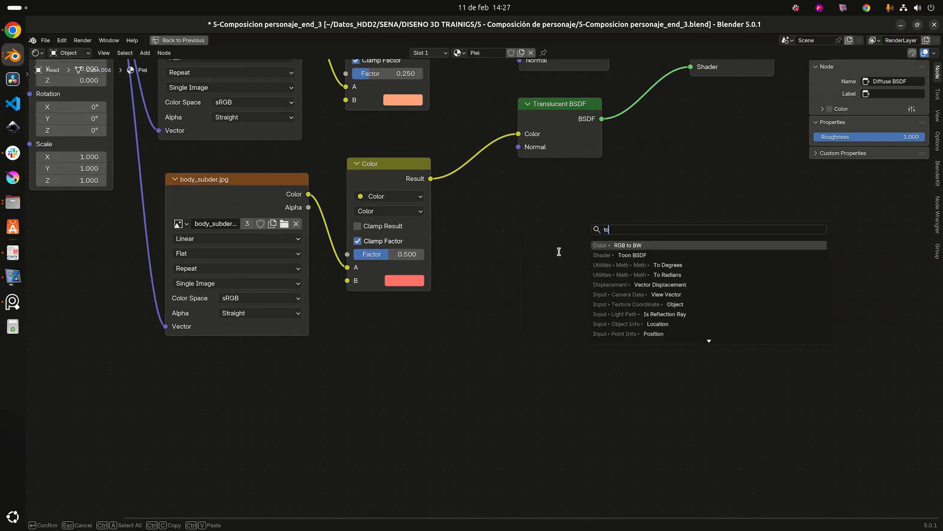
{"action": "key", "text": "Down"}
{"action": "key", "text": "Return"}
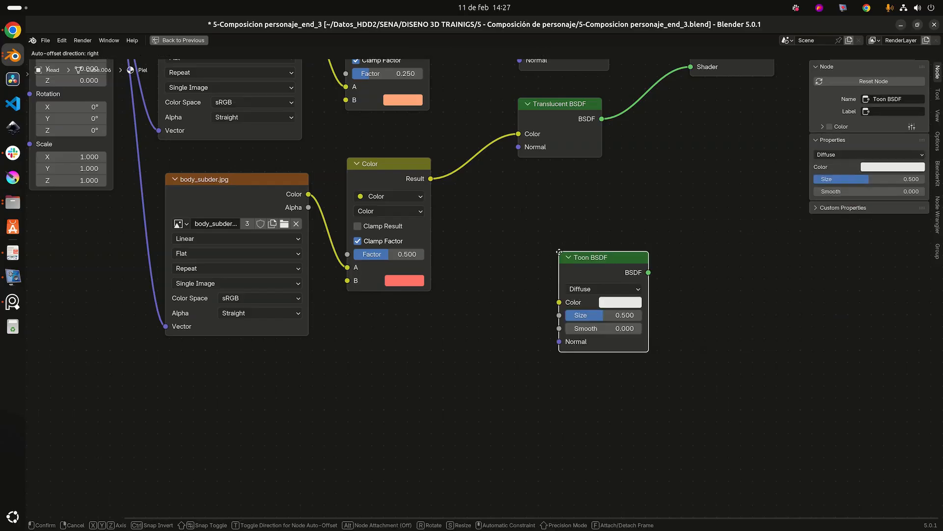
{"action": "left_click", "coordinate": [511, 195]}
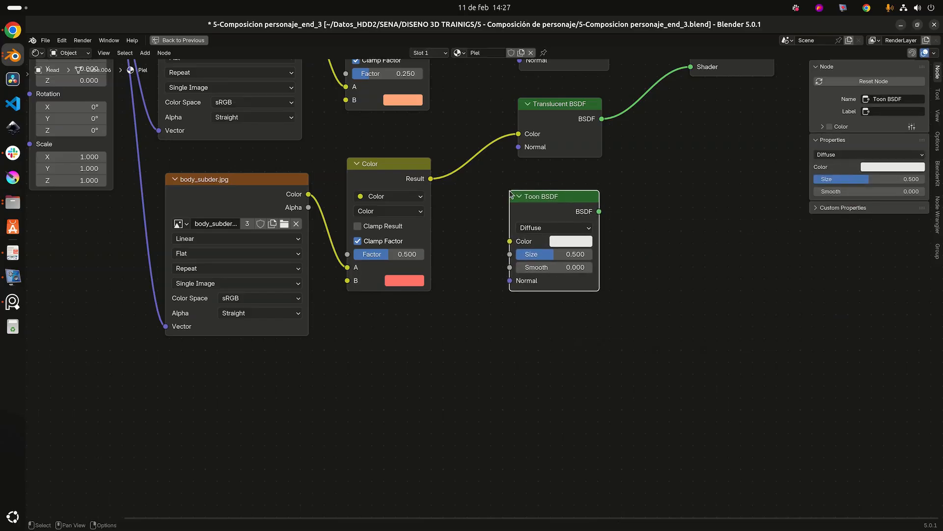
Add a Glossy BSDF node directly below the Toon BSDF.
{"action": "middle_click_drag", "start_coordinate": [606, 333], "coordinate": [603, 252]}
{"action": "left_click", "coordinate": [579, 268]}
{"action": "key", "text": "shift+a"}
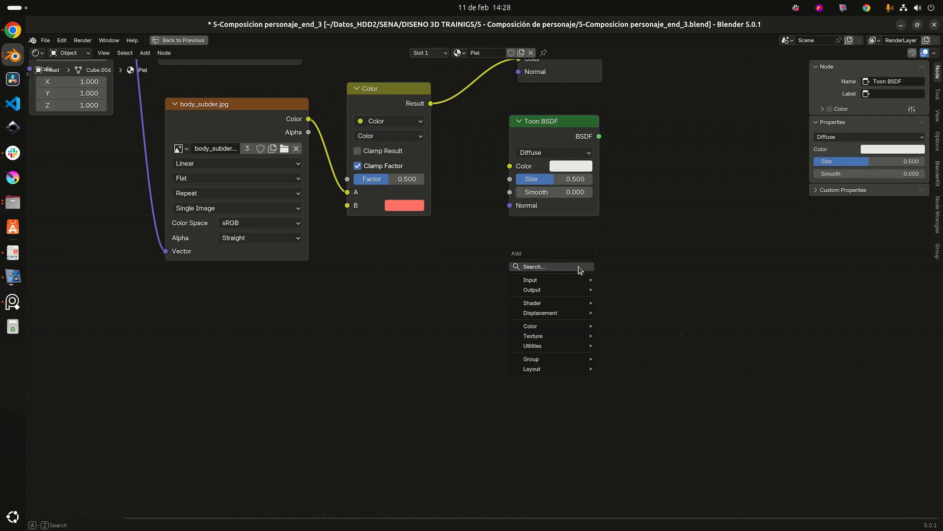
{"action": "type", "text": "glo"}
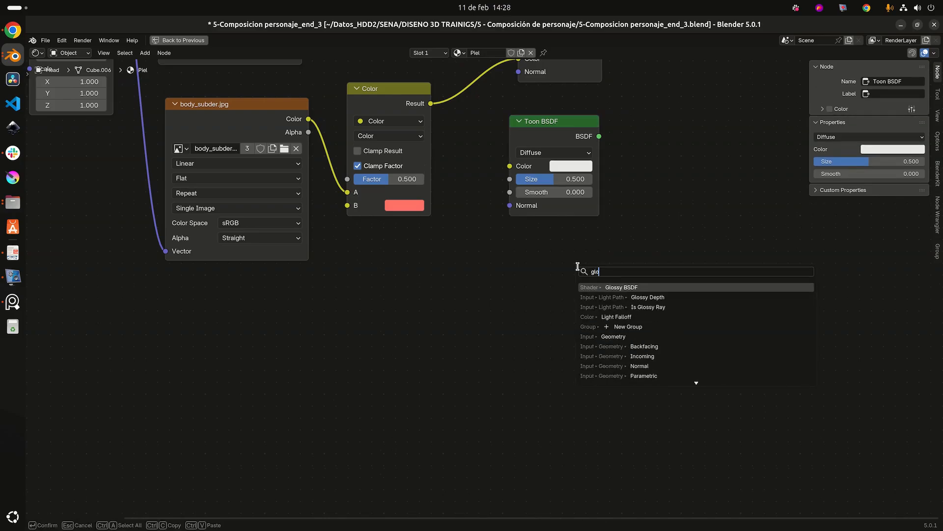
{"action": "key", "text": "Return"}
{"action": "left_click", "coordinate": [511, 258]}
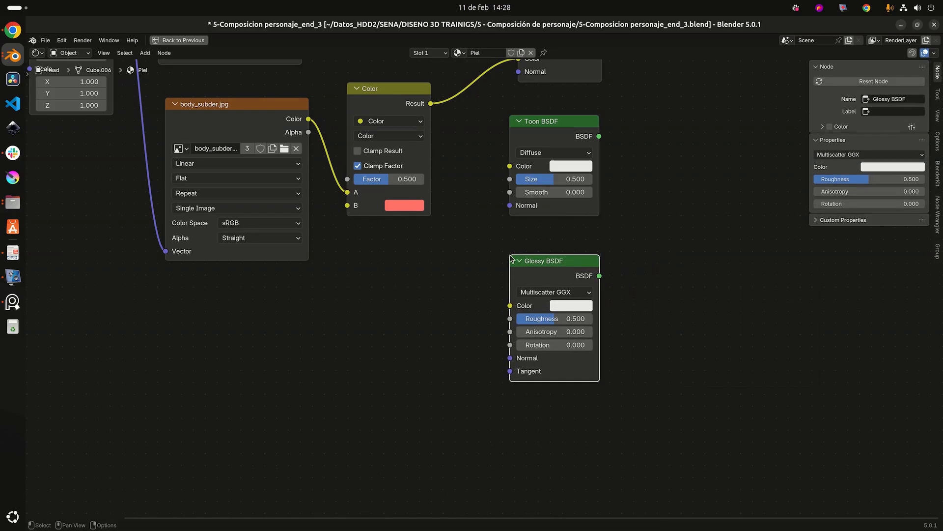
Switch the Toon BSDF's component to Glossy and move the Glossy BSDF node slightly closer beneath it.
{"action": "scroll", "coordinate": [567, 197], "scroll_direction": "up", "scroll_amount": 2}
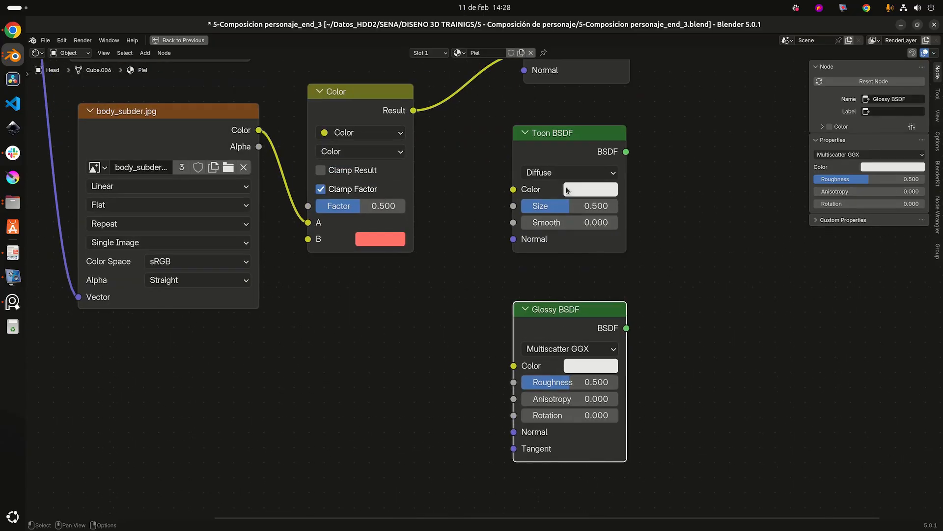
{"action": "left_click", "coordinate": [560, 174]}
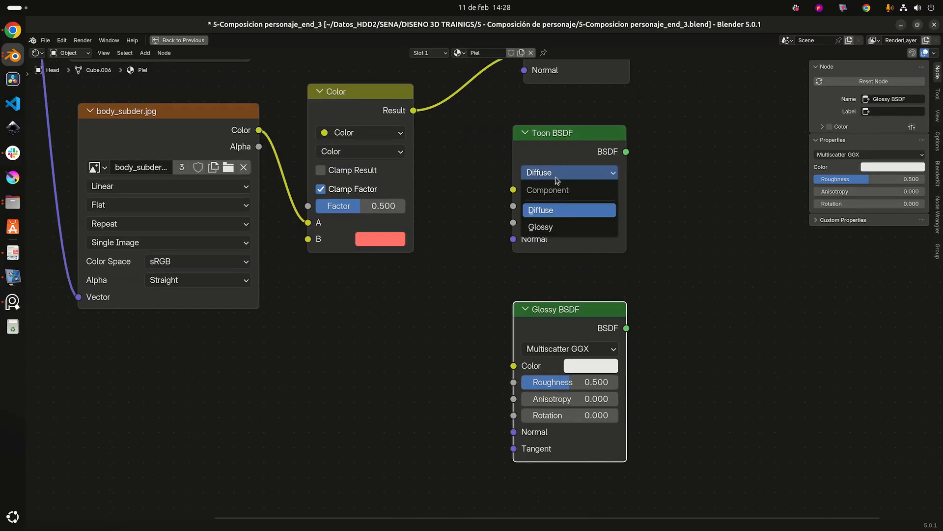
{"action": "left_click", "coordinate": [541, 227]}
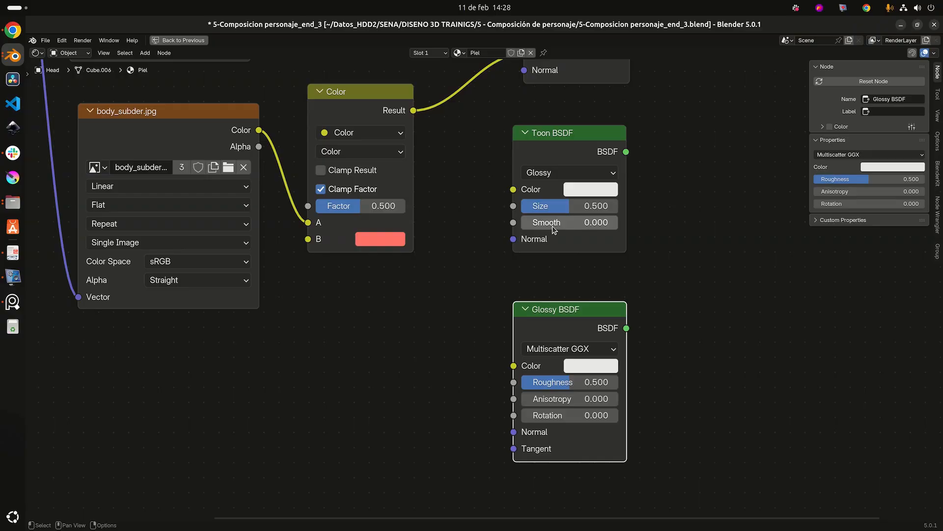
{"action": "scroll", "coordinate": [619, 216], "scroll_direction": "down", "scroll_amount": 1}
{"action": "middle_click_drag", "start_coordinate": [621, 214], "coordinate": [555, 237]}
{"action": "left_click_drag", "start_coordinate": [531, 333], "coordinate": [533, 324]}
{"action": "middle_click_drag", "start_coordinate": [592, 300], "coordinate": [598, 253]}
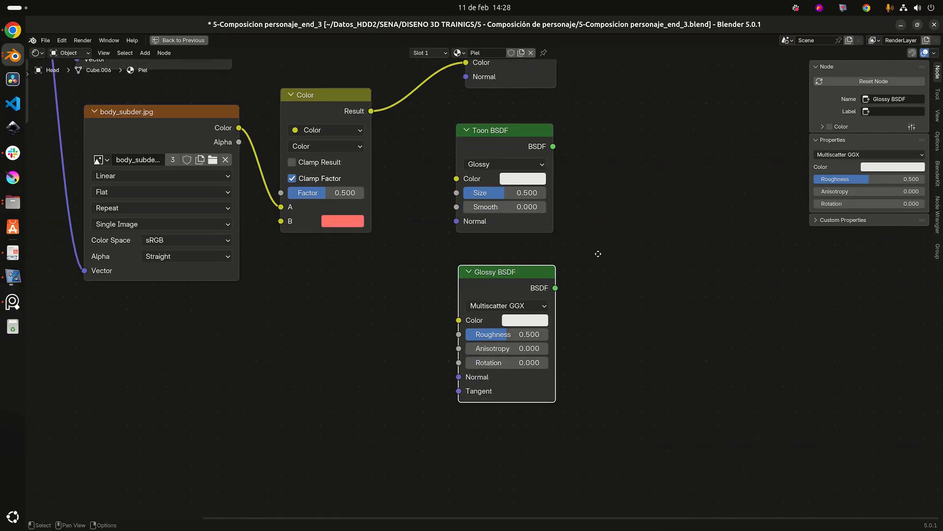
Set the Toon BSDF's size to 0.3 and its smooth value to 0.25.
{"action": "scroll", "coordinate": [570, 301], "scroll_direction": "up", "scroll_amount": 2}
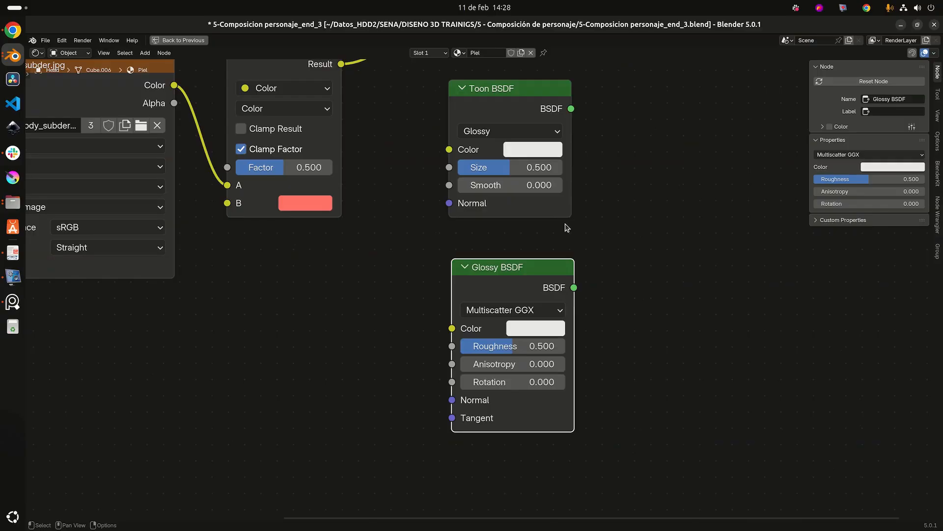
{"action": "left_click", "coordinate": [523, 170]}
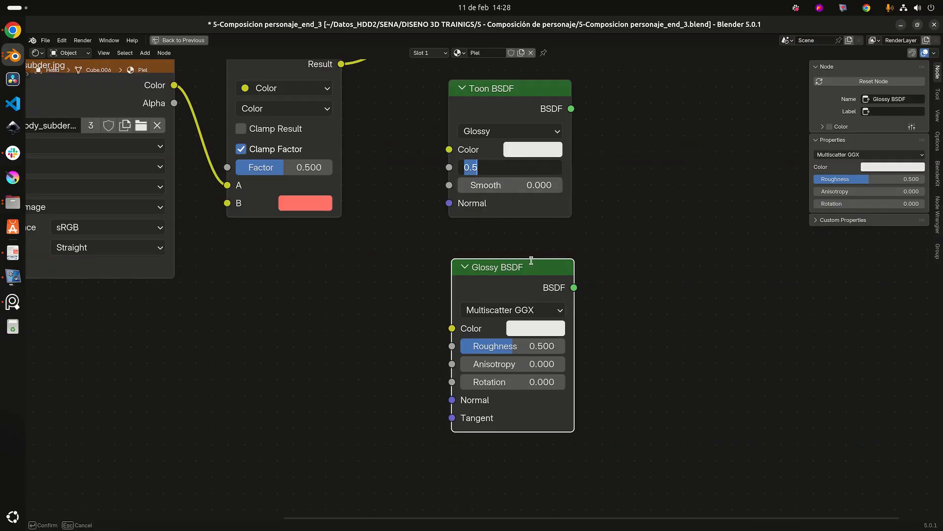
{"action": "type", "text": "0.3"}
{"action": "key", "text": "Return"}
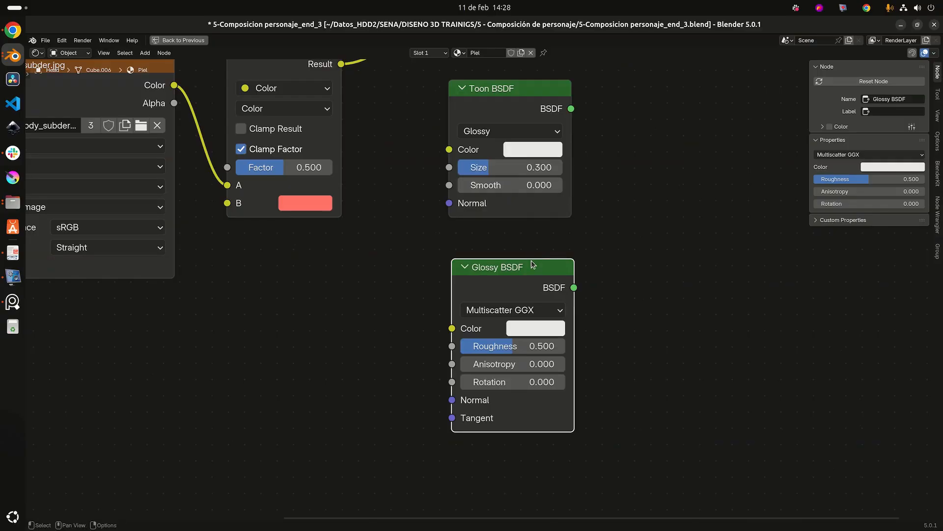
{"action": "left_click", "coordinate": [534, 191]}
{"action": "type", "text": "0.25"}
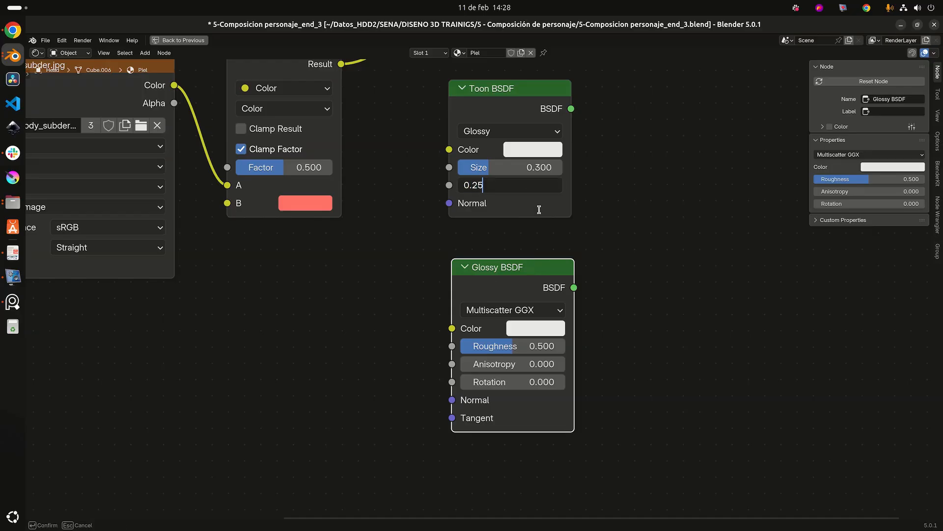
{"action": "key", "text": "Return"}
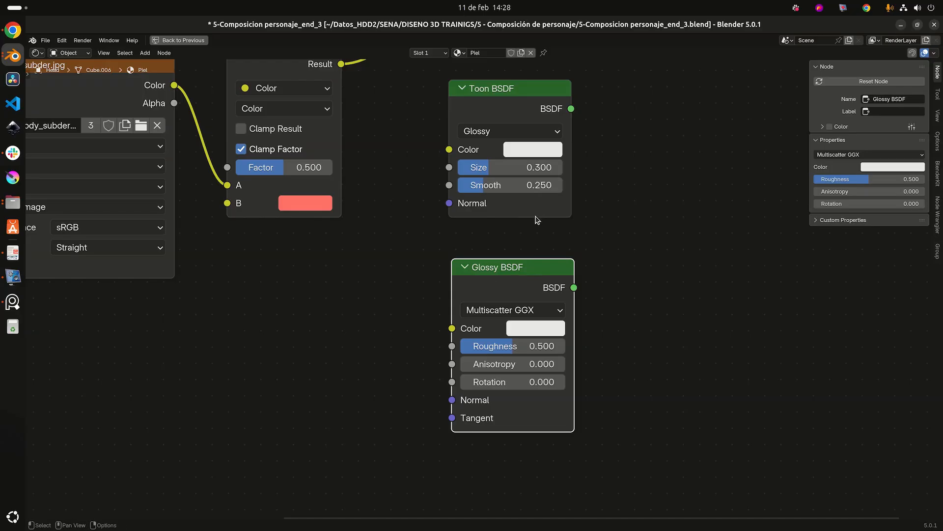
Set the Glossy BSDF's roughness to 0.224.
{"action": "middle_click_drag", "start_coordinate": [606, 297], "coordinate": [594, 208]}
{"action": "scroll", "coordinate": [594, 208], "scroll_direction": "up", "scroll_amount": 1}
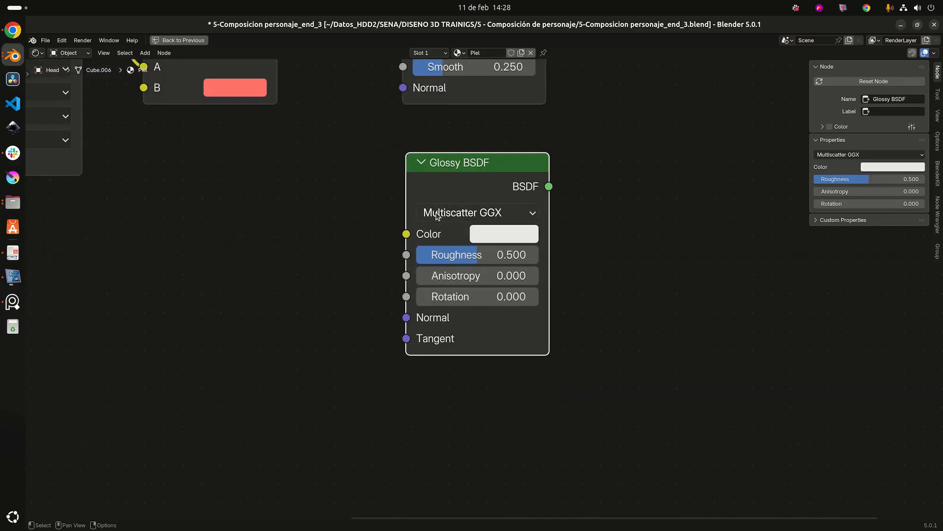
{"action": "left_click", "coordinate": [505, 255]}
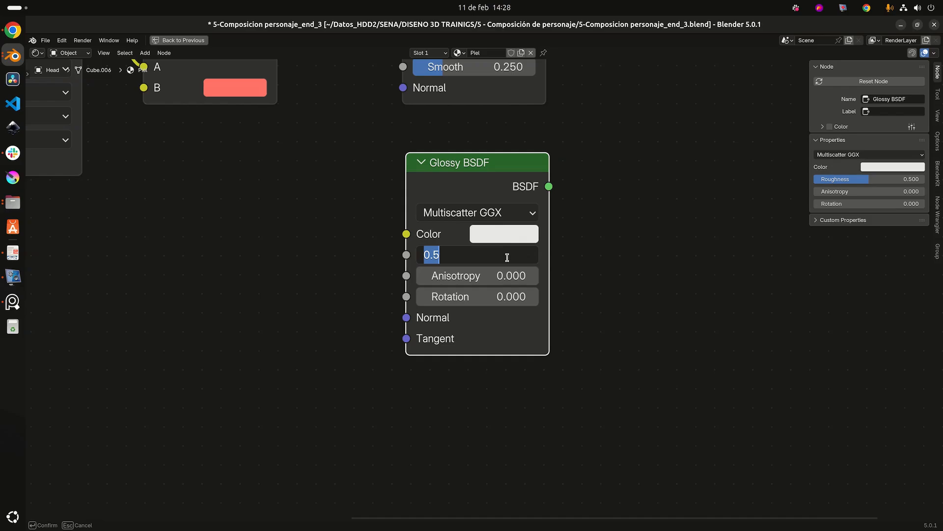
{"action": "type", "text": "0.224"}
{"action": "key", "text": "Return"}
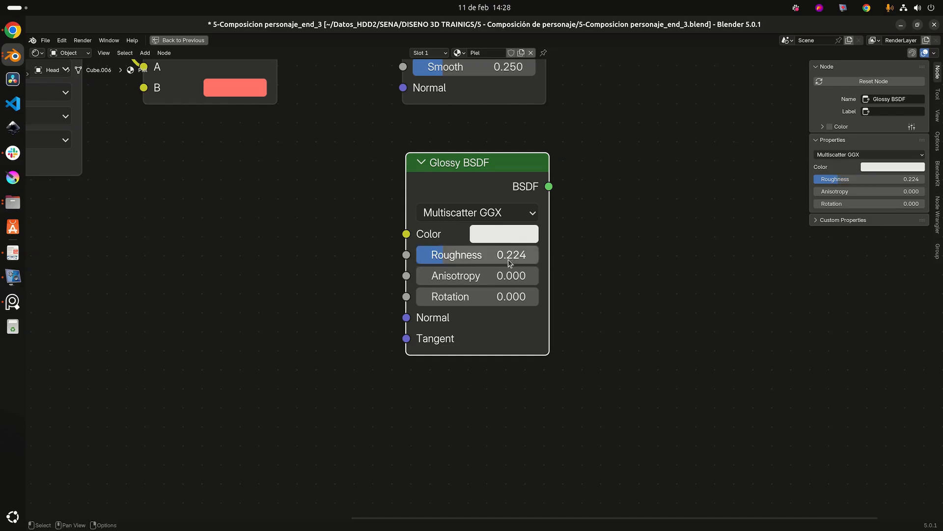
Add a Mix Shader node to the right of the Toon BSDF and Glossy BSDF nodes.
{"action": "scroll", "coordinate": [509, 262], "scroll_direction": "down", "scroll_amount": 3}
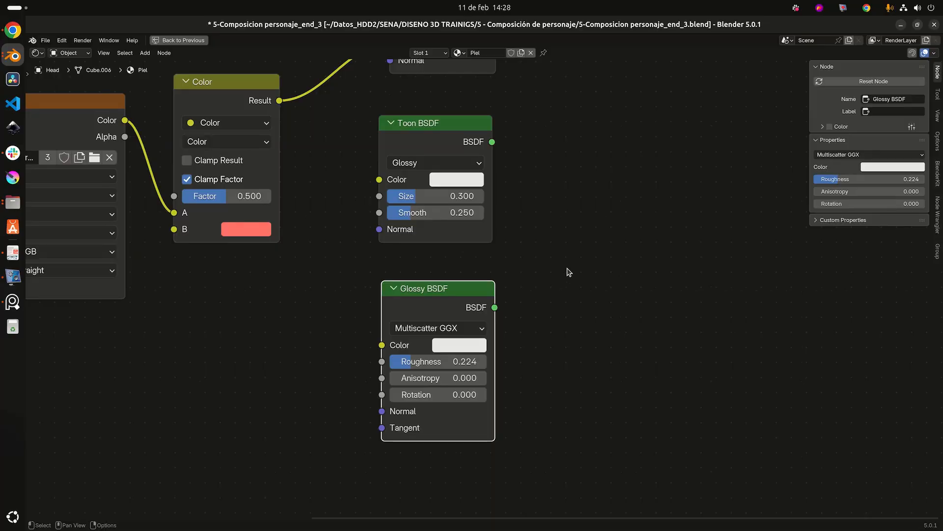
{"action": "middle_click_drag", "start_coordinate": [569, 272], "coordinate": [590, 278]}
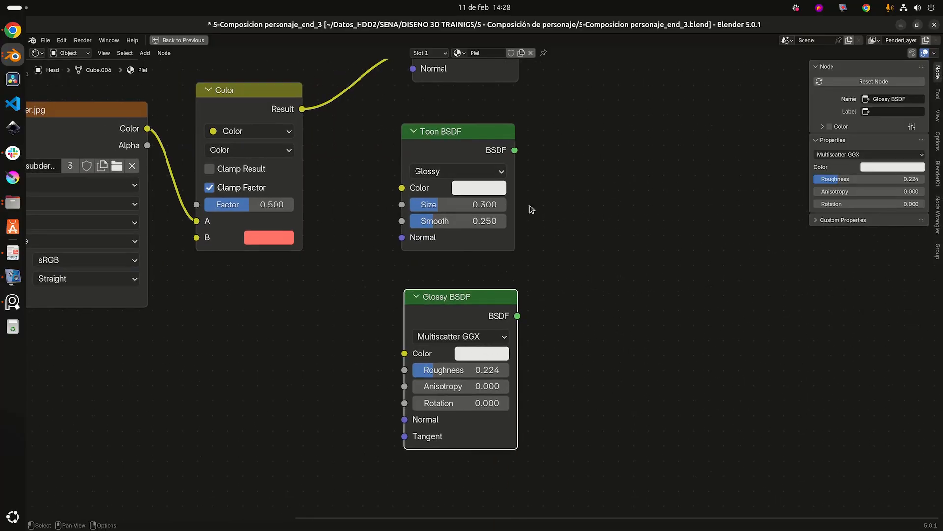
{"action": "scroll", "coordinate": [521, 275], "scroll_direction": "down", "scroll_amount": 2}
{"action": "middle_click_drag", "start_coordinate": [615, 214], "coordinate": [537, 227]}
{"action": "scroll", "coordinate": [511, 276], "scroll_direction": "up", "scroll_amount": 3}
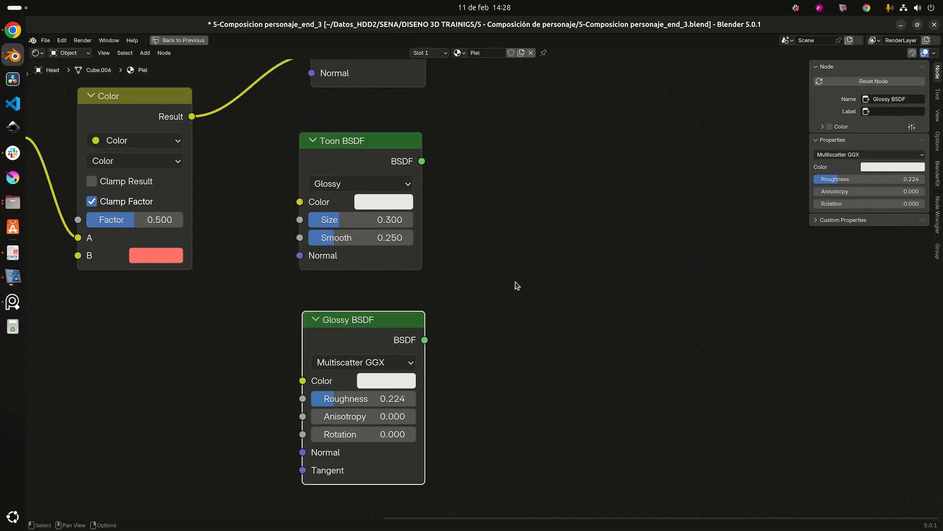
{"action": "key", "text": "shift+a"}
{"action": "type", "text": "mix"}
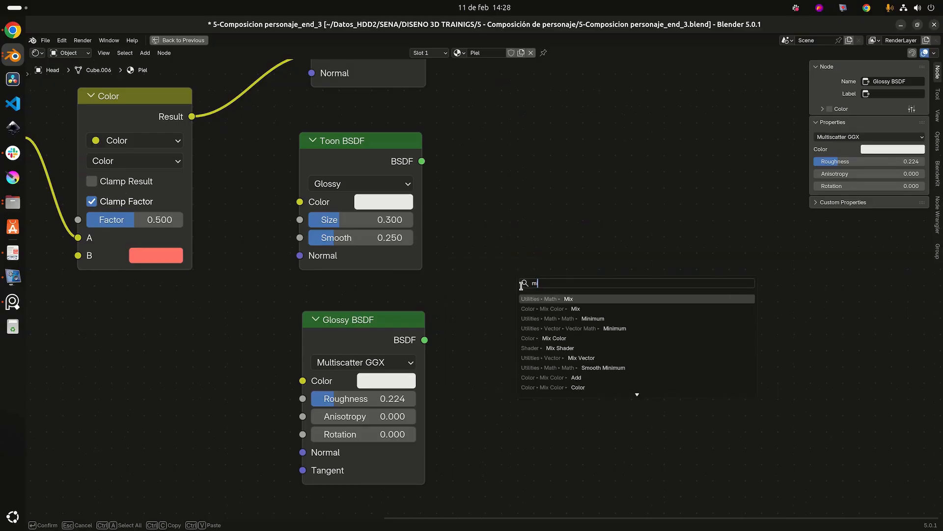
{"action": "key", "text": "Down"}
{"action": "key", "text": "Down"}
{"action": "key", "text": "Down"}
{"action": "key", "text": "Return"}
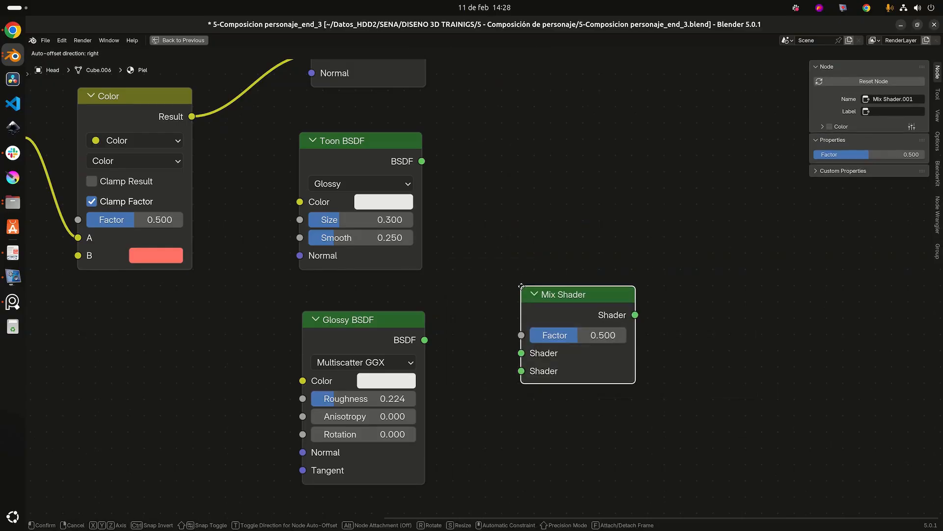
{"action": "left_click", "coordinate": [499, 201]}
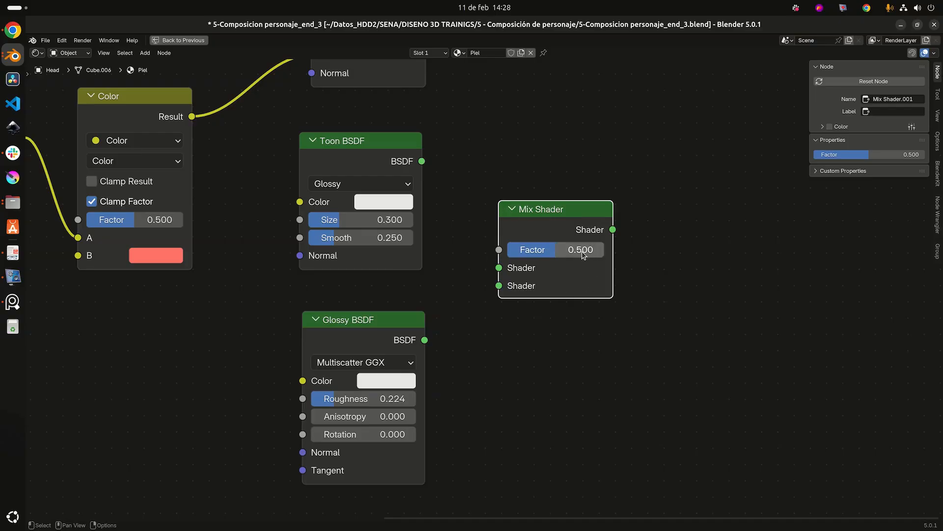
Connect the Toon BSDF and Glossy BSDF to the new mix node's first and second shader inputs, and label it Specular.
{"action": "left_click_drag", "start_coordinate": [422, 162], "coordinate": [498, 267]}
{"action": "left_click_drag", "start_coordinate": [424, 340], "coordinate": [498, 286]}
{"action": "left_click", "coordinate": [554, 225]}
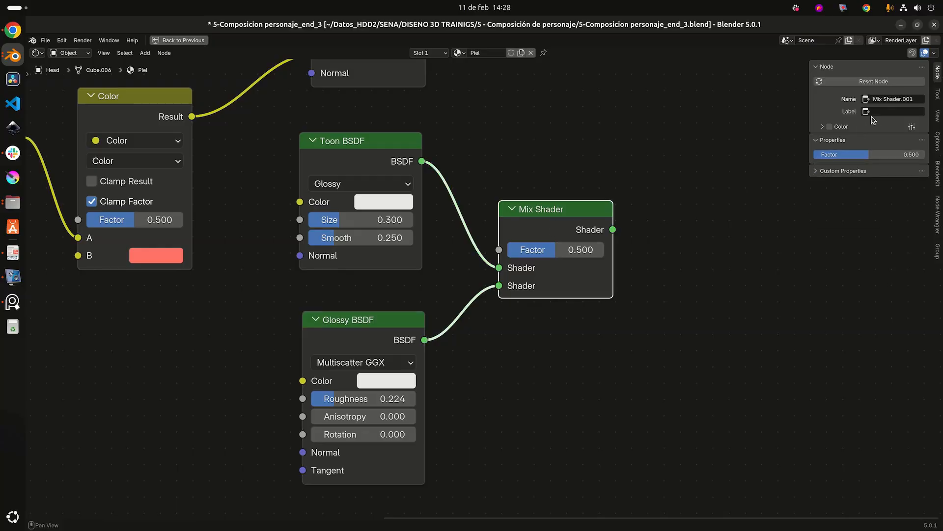
{"action": "left_click", "coordinate": [887, 111]}
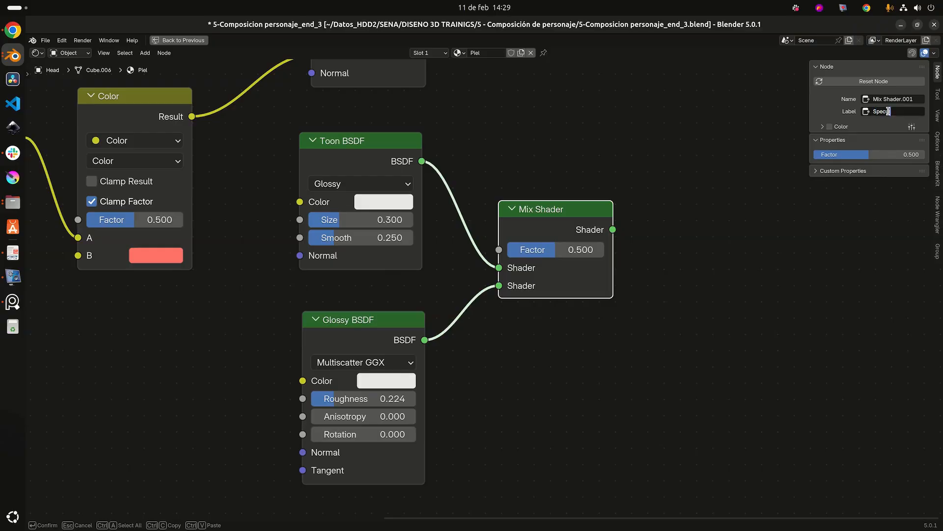
{"action": "type", "text": "Specular"}
{"action": "key", "text": "Return"}
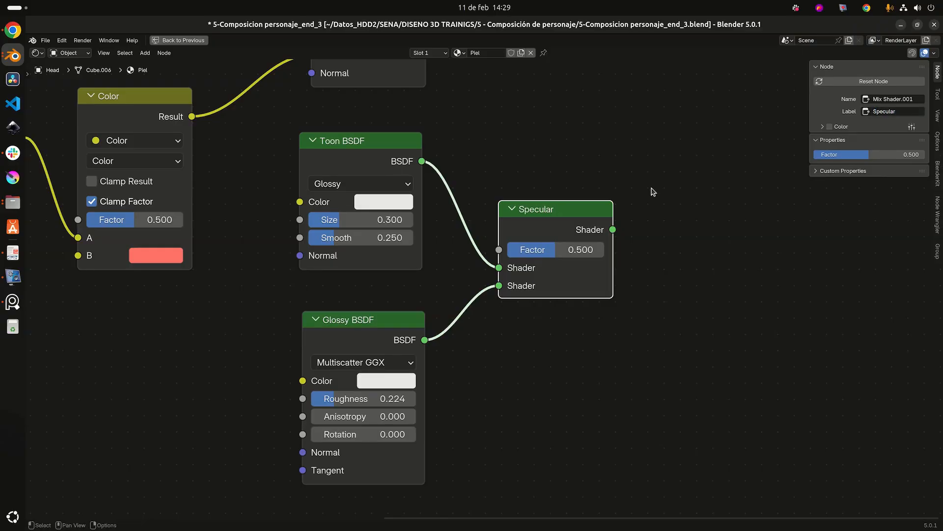
Set the Toon BSDF's colour to red 0.350, green 0.330 and blue 0.300.
{"action": "scroll", "coordinate": [602, 201], "scroll_direction": "down", "scroll_amount": 2}
{"action": "middle_click_drag", "start_coordinate": [602, 200], "coordinate": [626, 206]}
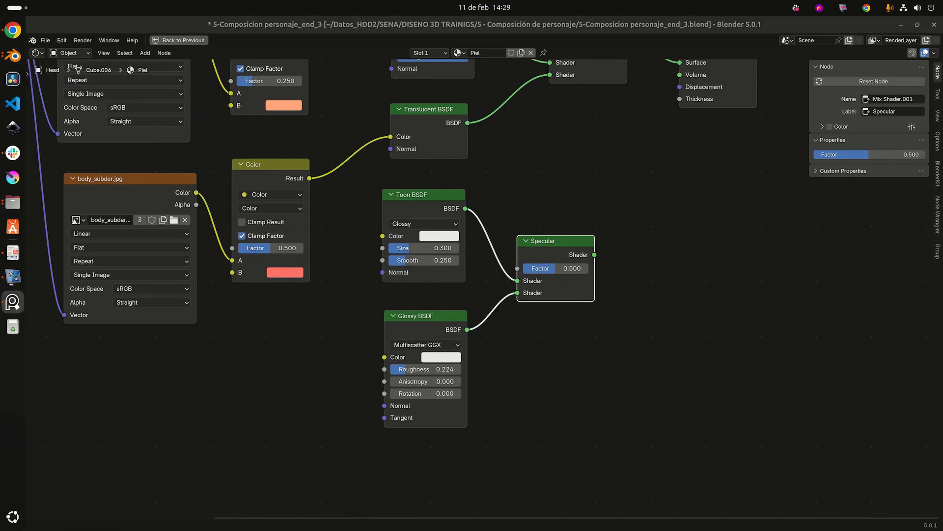
{"action": "scroll", "coordinate": [431, 239], "scroll_direction": "up", "scroll_amount": 2}
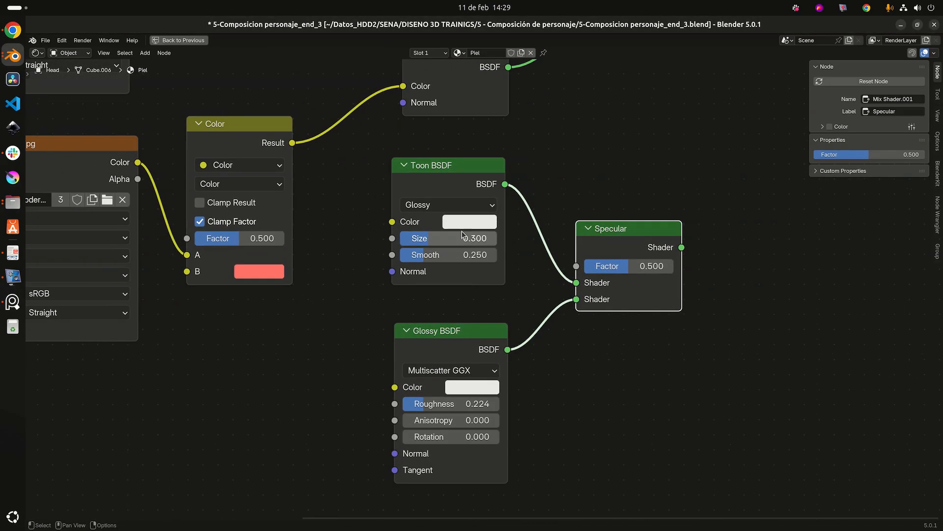
{"action": "left_click", "coordinate": [456, 224]}
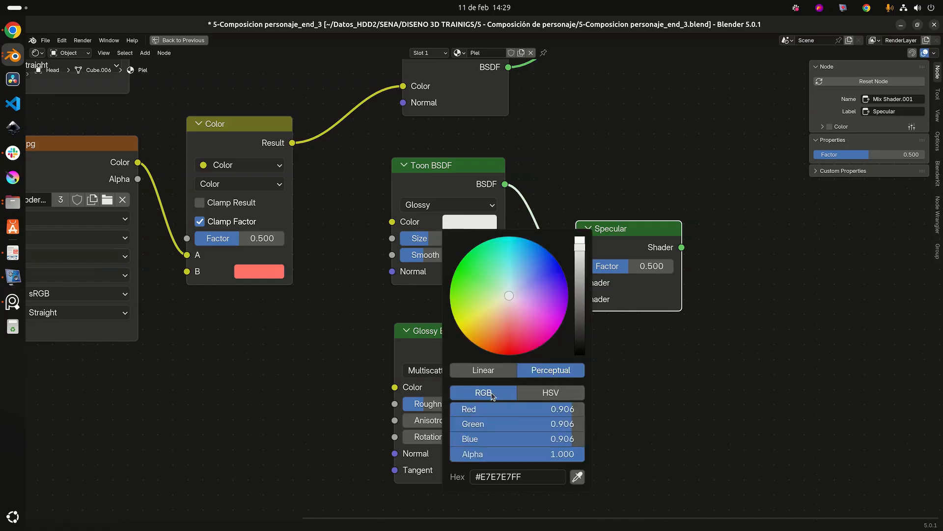
{"action": "left_click", "coordinate": [558, 410]}
{"action": "type", "text": "0."}
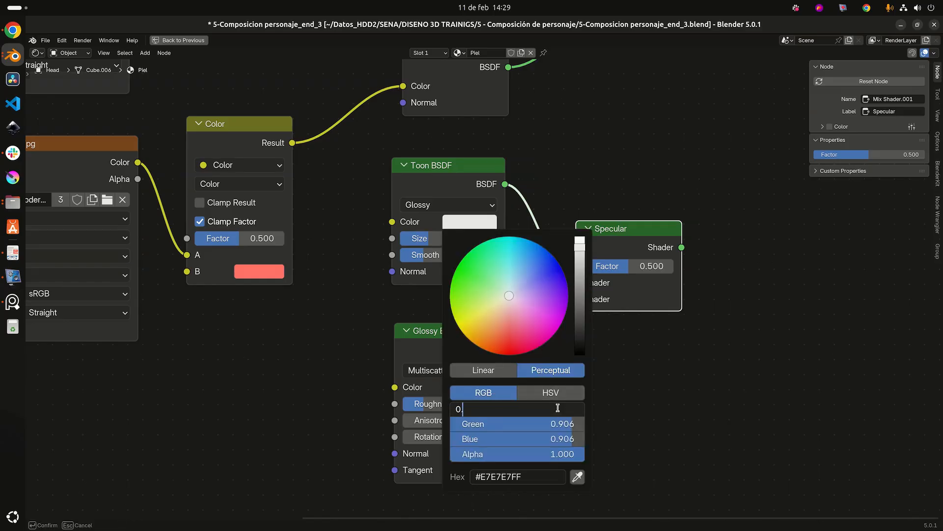
{"action": "type", "text": "350"}
{"action": "key", "text": "Tab"}
{"action": "type", "text": "0"}
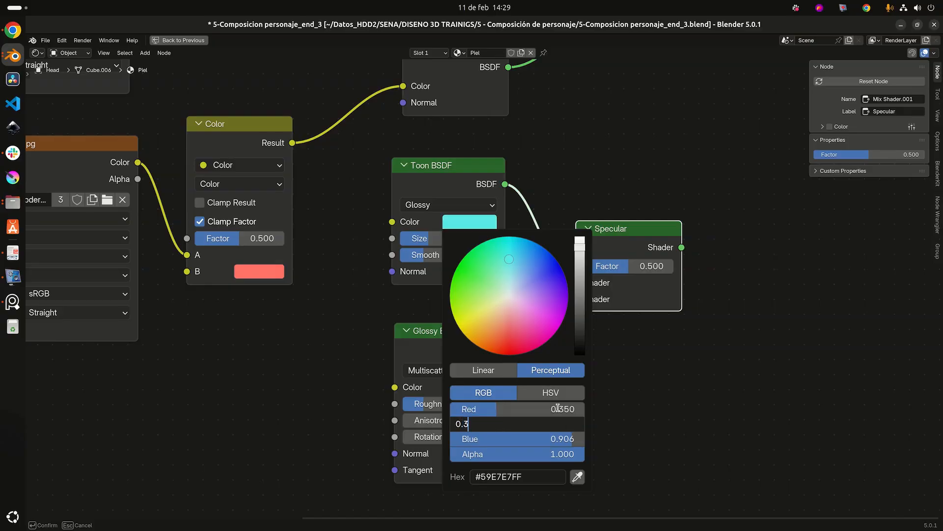
{"action": "type", "text": ".330"}
{"action": "key", "text": "Tab"}
{"action": "type", "text": "0."}
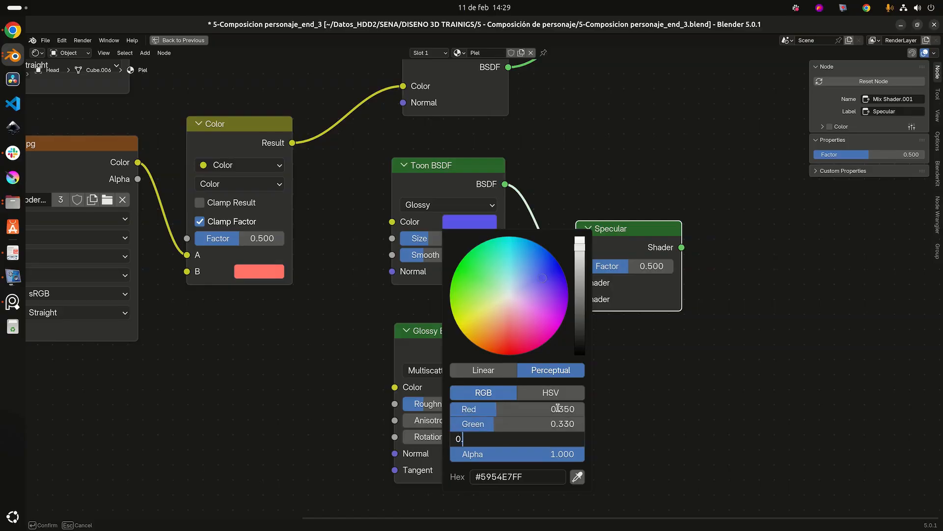
{"action": "type", "text": "300"}
{"action": "key", "text": "Return"}
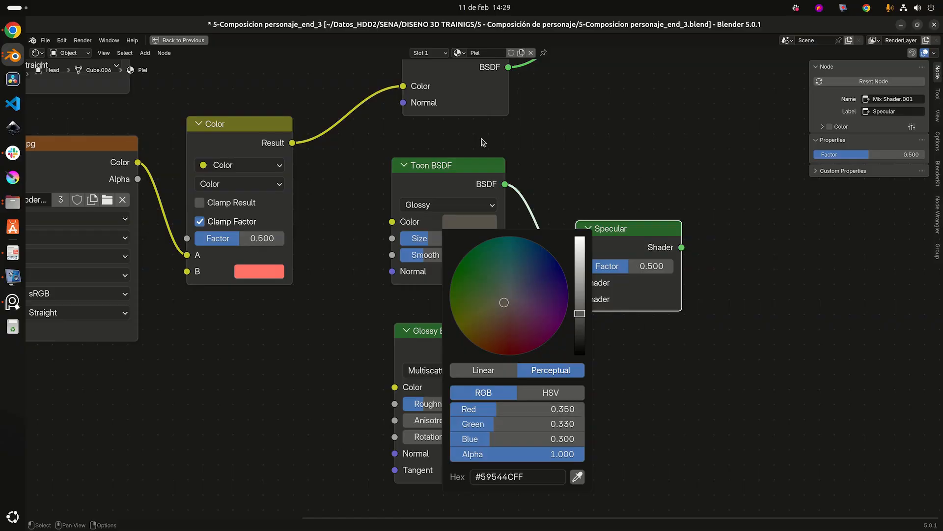
Set the Glossy BSDF's colour to red 0.6, green 0.6 and blue 0.6.
{"action": "scroll", "coordinate": [577, 295], "scroll_direction": "up", "scroll_amount": 2}
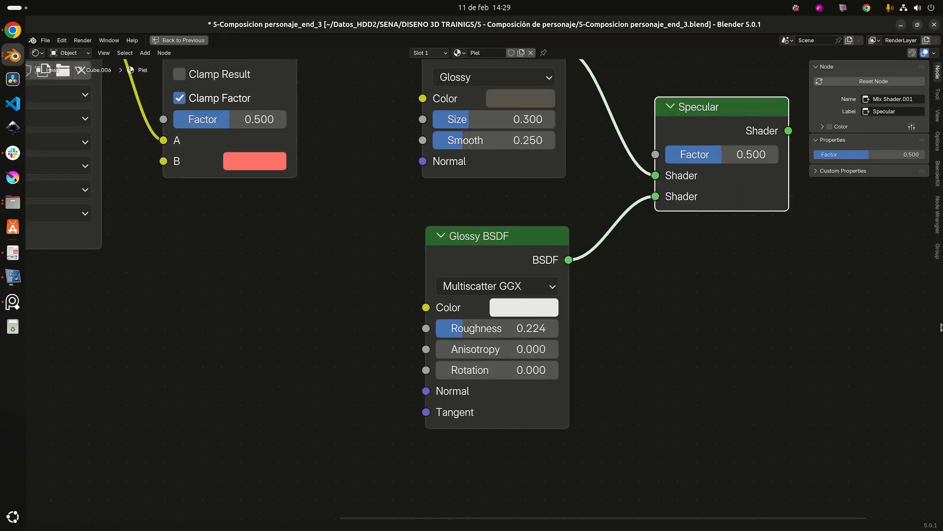
{"action": "scroll", "coordinate": [599, 306], "scroll_direction": "down", "scroll_amount": 1}
{"action": "key", "text": "alt+Tab"}
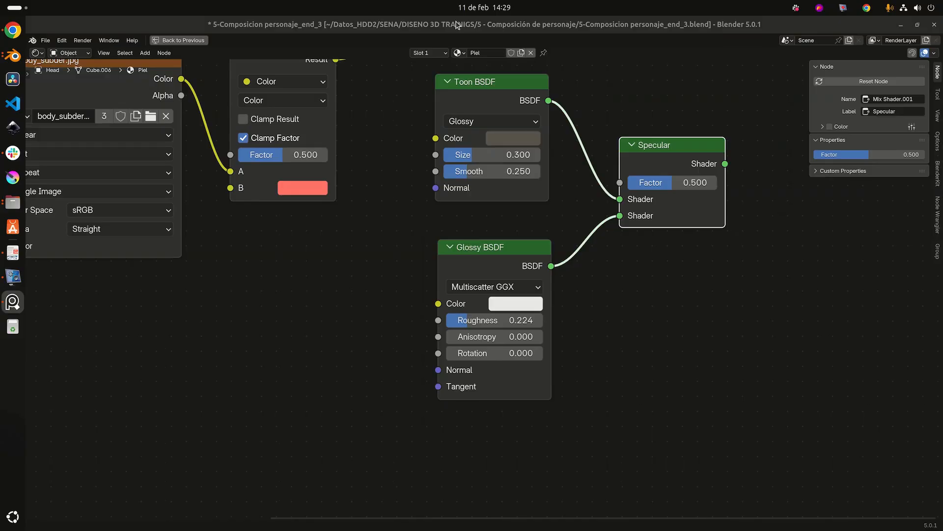
{"action": "scroll", "coordinate": [482, 288], "scroll_direction": "up", "scroll_amount": 1}
{"action": "left_click", "coordinate": [512, 307]}
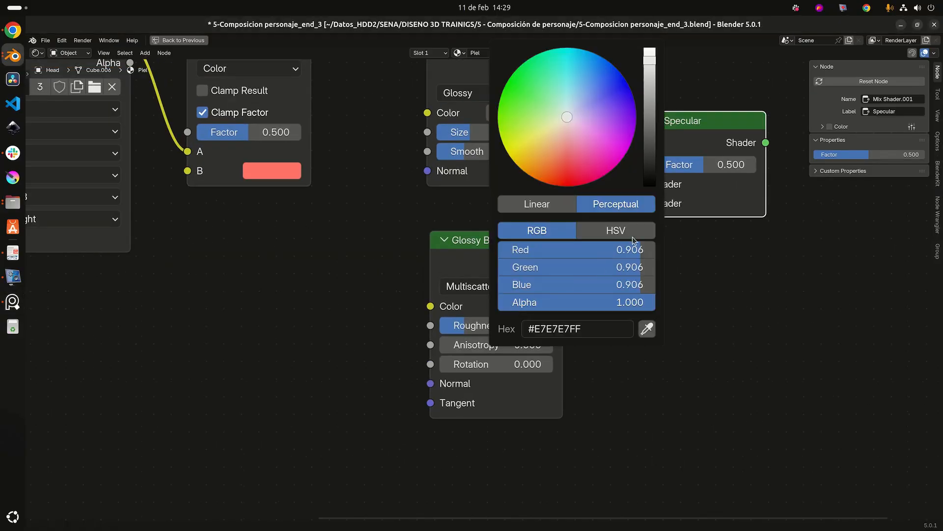
{"action": "left_click", "coordinate": [618, 246]}
{"action": "type", "text": "0.6"}
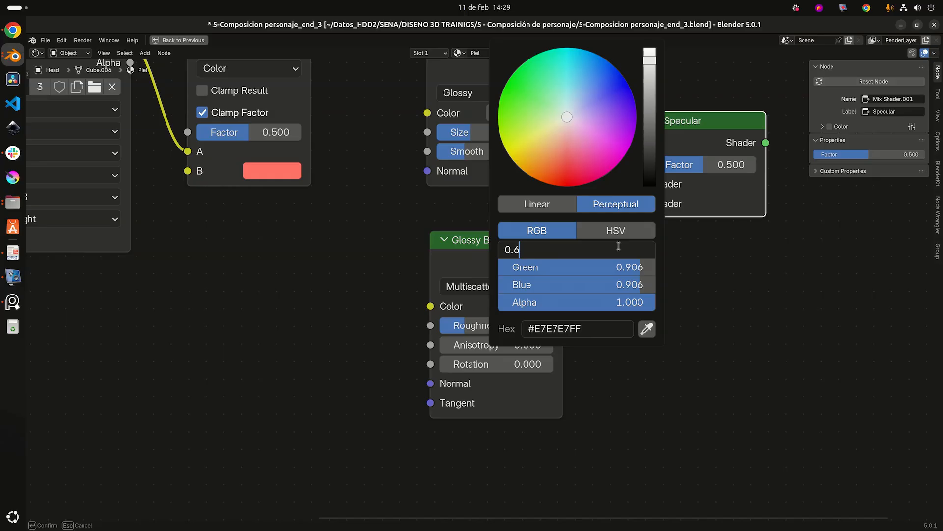
{"action": "key", "text": "Tab"}
{"action": "type", "text": "0.6"}
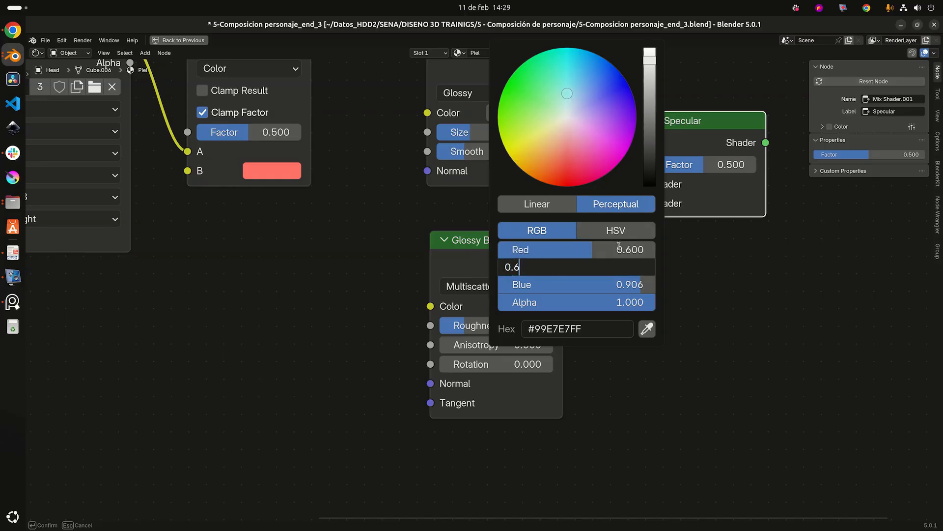
{"action": "key", "text": "Tab"}
{"action": "type", "text": "0.6"}
{"action": "key", "text": "Return"}
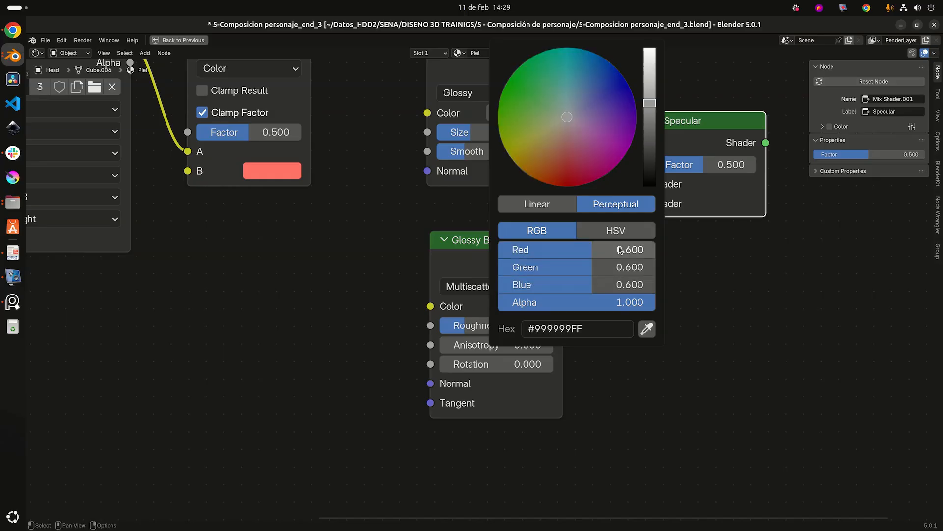
Move the Specular mix node up beneath the Dermal node and shift the Material Output to the right to make room.
{"action": "scroll", "coordinate": [399, 261], "scroll_direction": "down", "scroll_amount": 1}
{"action": "scroll", "coordinate": [399, 260], "scroll_direction": "down", "scroll_amount": 2}
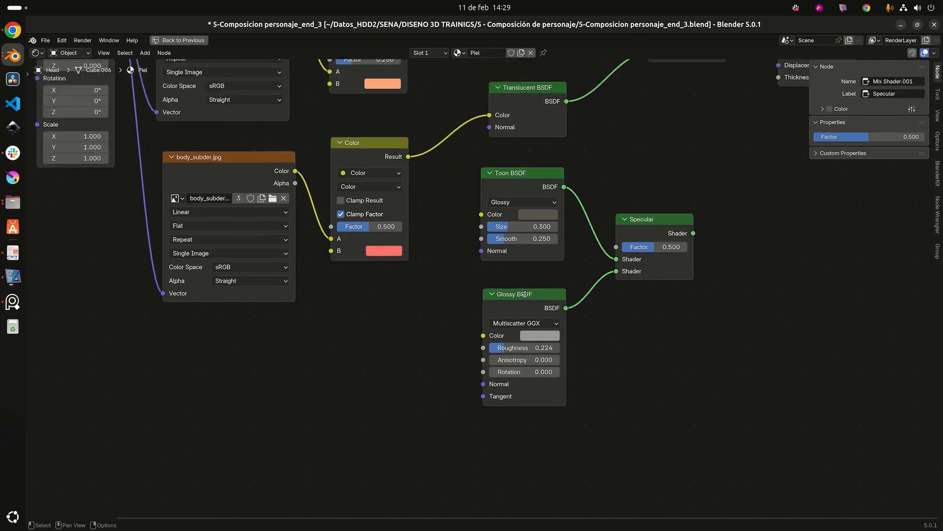
{"action": "scroll", "coordinate": [659, 222], "scroll_direction": "down", "scroll_amount": 1}
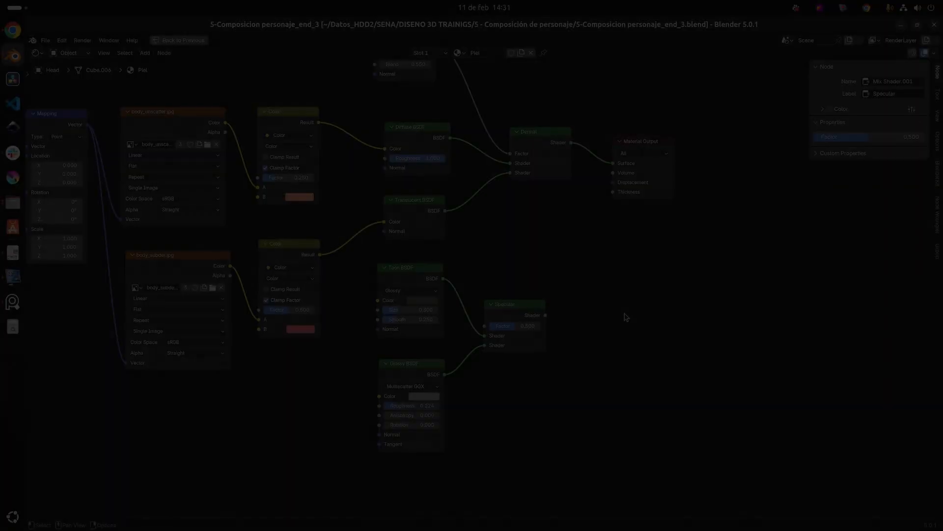
{"action": "middle_click_drag", "start_coordinate": [663, 238], "coordinate": [571, 316]}
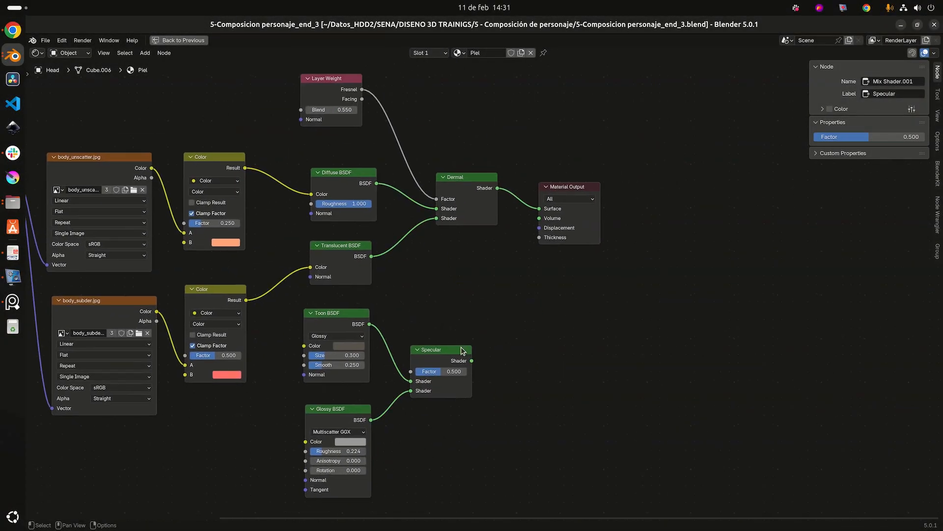
{"action": "left_click_drag", "start_coordinate": [446, 352], "coordinate": [463, 311]}
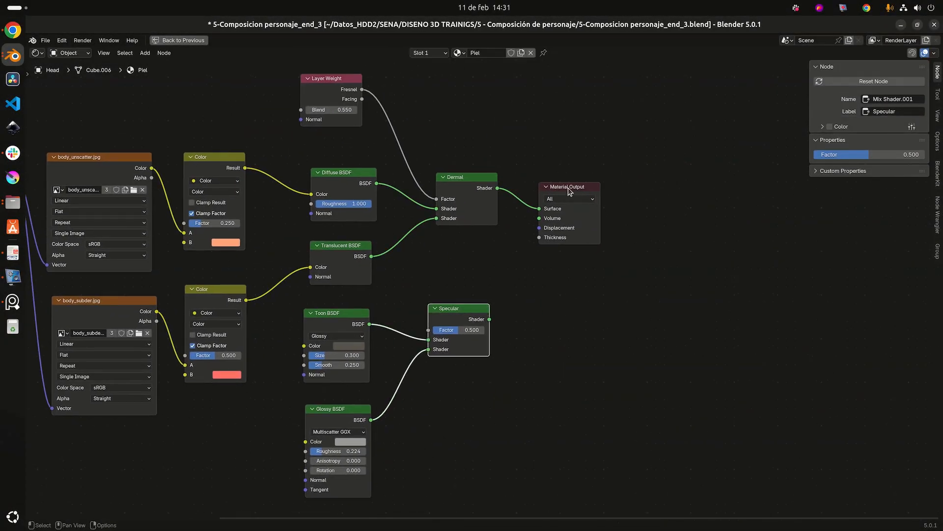
{"action": "left_click_drag", "start_coordinate": [568, 190], "coordinate": [700, 195]}
Insert a Mix Shader node on the link between the Dermal mix and the Material Output's surface input.
{"action": "key", "text": "shift+a"}
{"action": "left_click", "coordinate": [627, 299]}
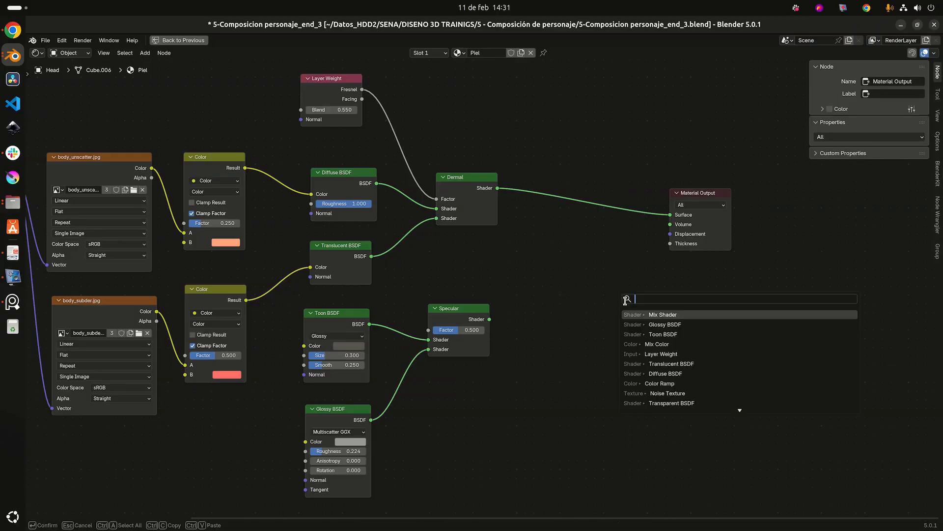
{"action": "type", "text": "mix"}
{"action": "key", "text": "Down"}
{"action": "key", "text": "Down"}
{"action": "key", "text": "Down"}
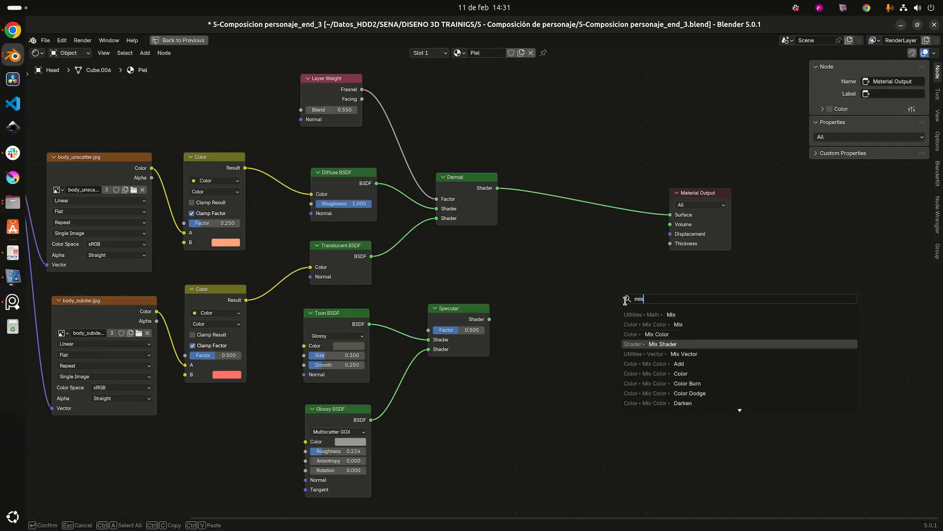
{"action": "key", "text": "Return"}
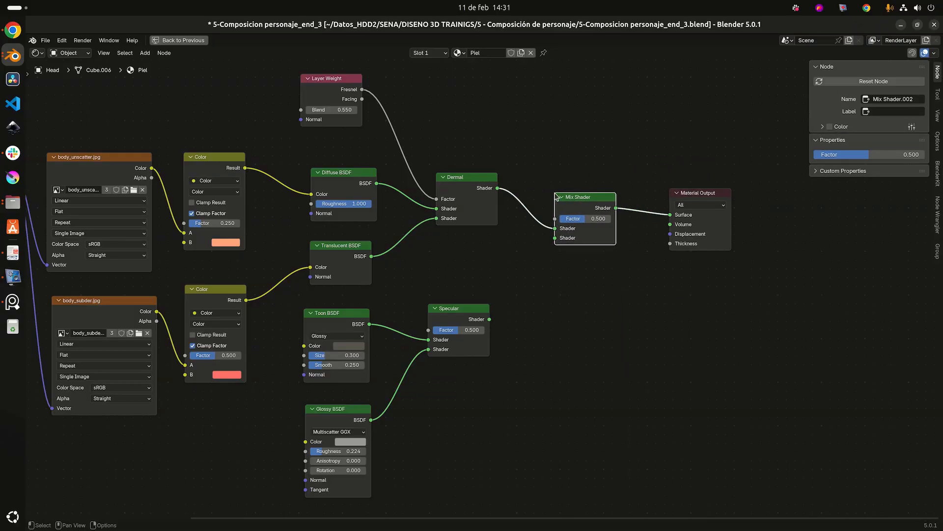
{"action": "left_click", "coordinate": [575, 240]}
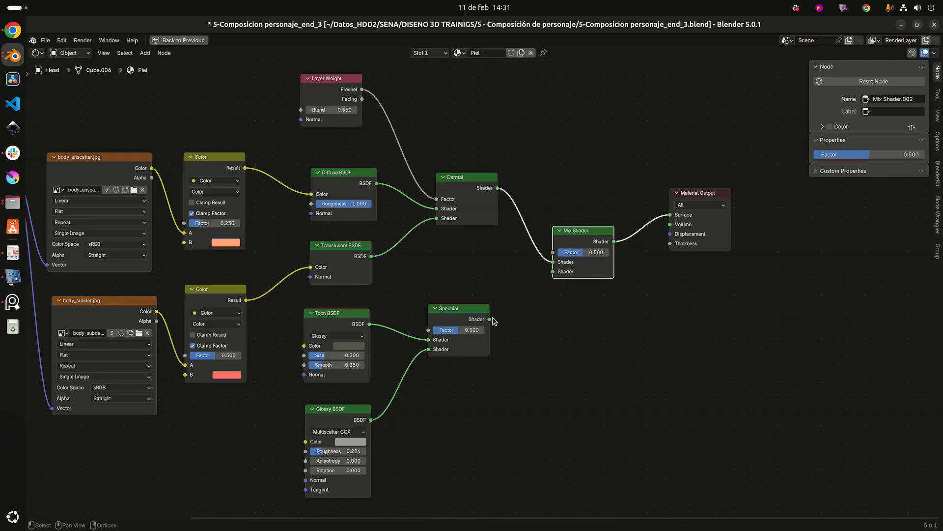
Connect the Specular node's shader output to the new mix node's second shader input, and label the mix node Piel.
{"action": "left_click_drag", "start_coordinate": [490, 319], "coordinate": [556, 274]}
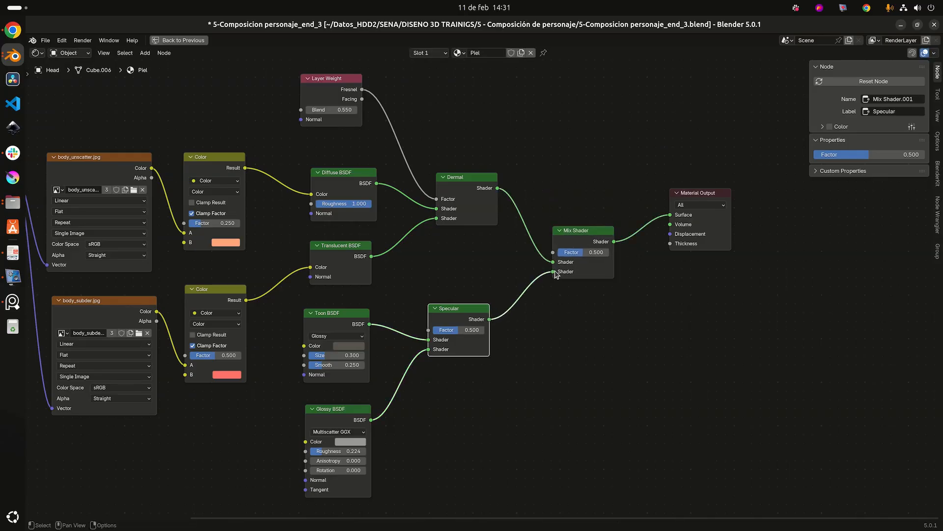
{"action": "left_click", "coordinate": [582, 240]}
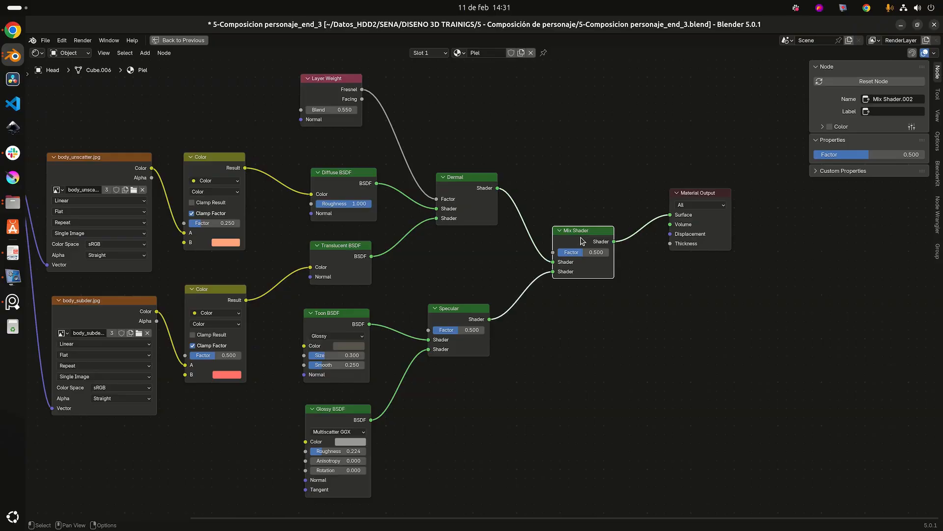
{"action": "left_click", "coordinate": [872, 111]}
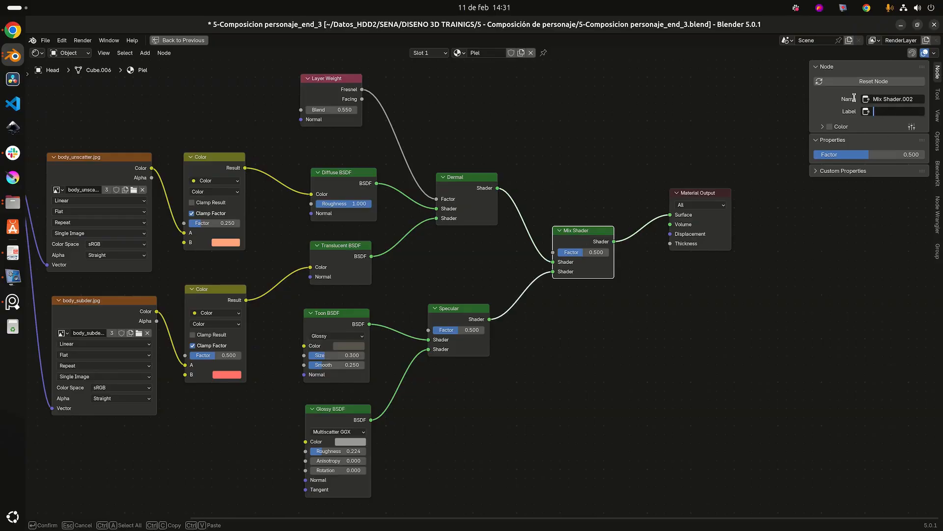
{"action": "type", "text": "Piel"}
{"action": "key", "text": "Return"}
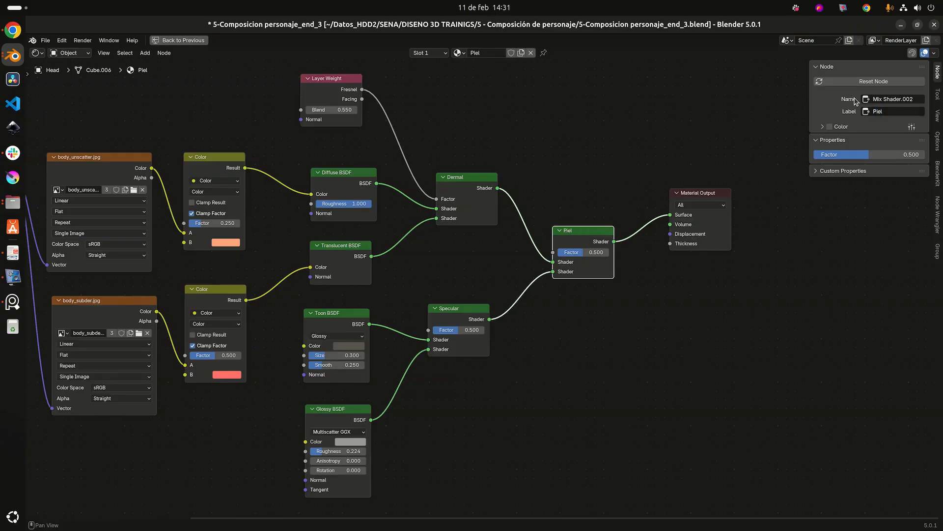
Bring the whole Piel node tree into view and save the Blender file.
{"action": "scroll", "coordinate": [419, 311], "scroll_direction": "down", "scroll_amount": 2}
{"action": "middle_click_drag", "start_coordinate": [418, 311], "coordinate": [541, 305]}
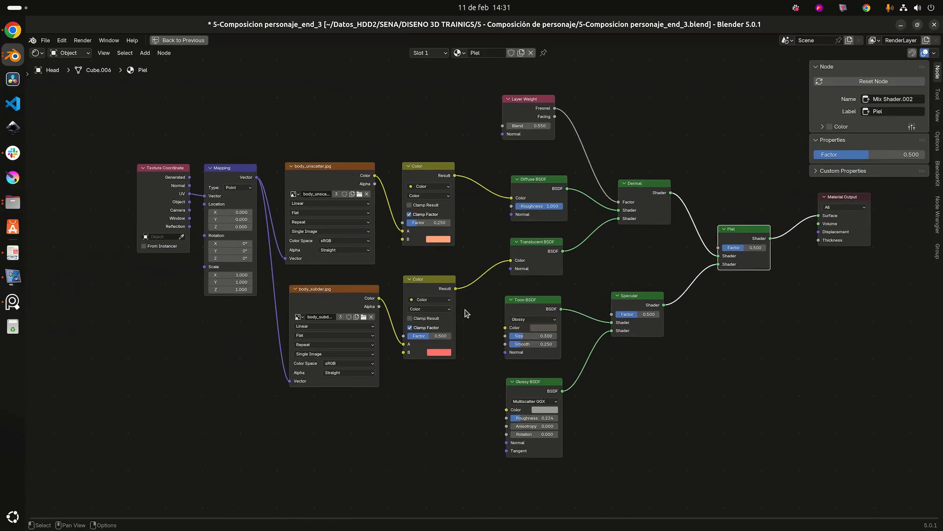
{"action": "key", "text": "ctrl+s"}
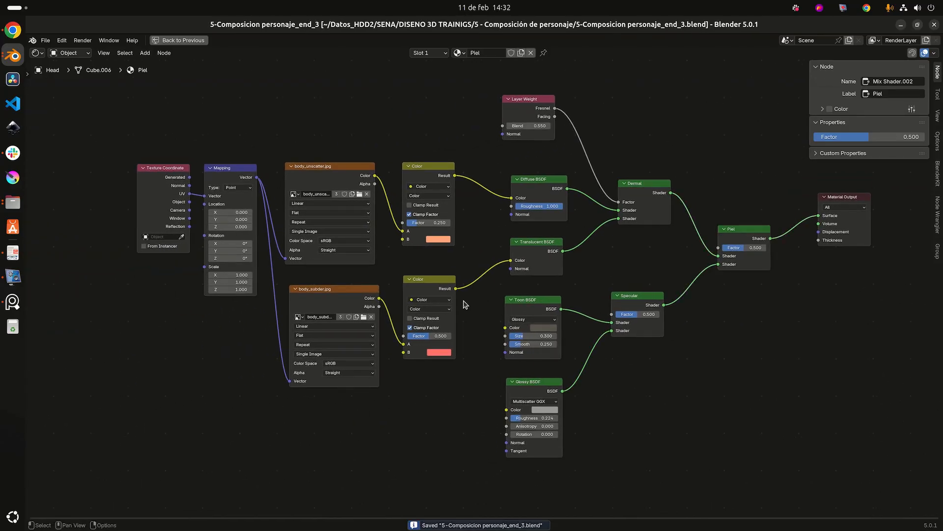
Duplicate the body_unscatter.jpg image texture node and place the copy above the original.
{"action": "middle_click_drag", "start_coordinate": [259, 164], "coordinate": [366, 299]}
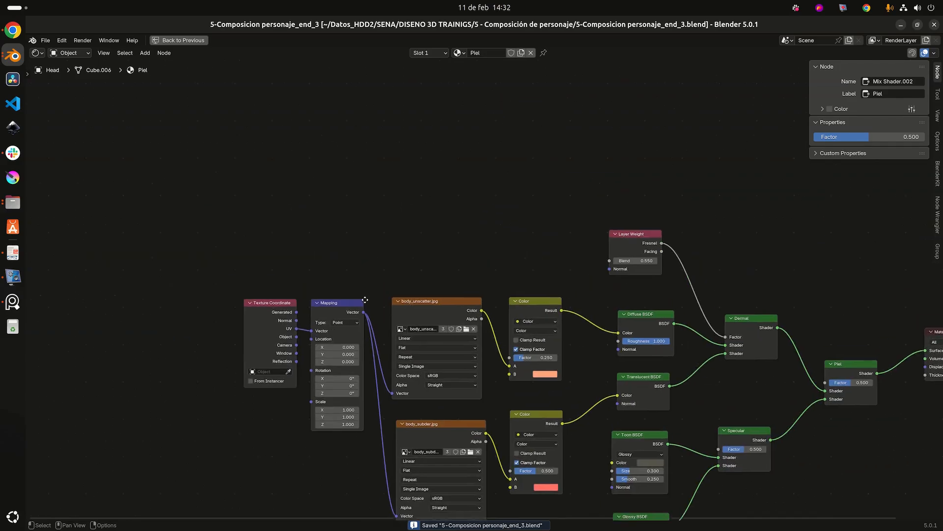
{"action": "scroll", "coordinate": [415, 255], "scroll_direction": "up", "scroll_amount": 1}
{"action": "middle_click_drag", "start_coordinate": [415, 255], "coordinate": [388, 211]}
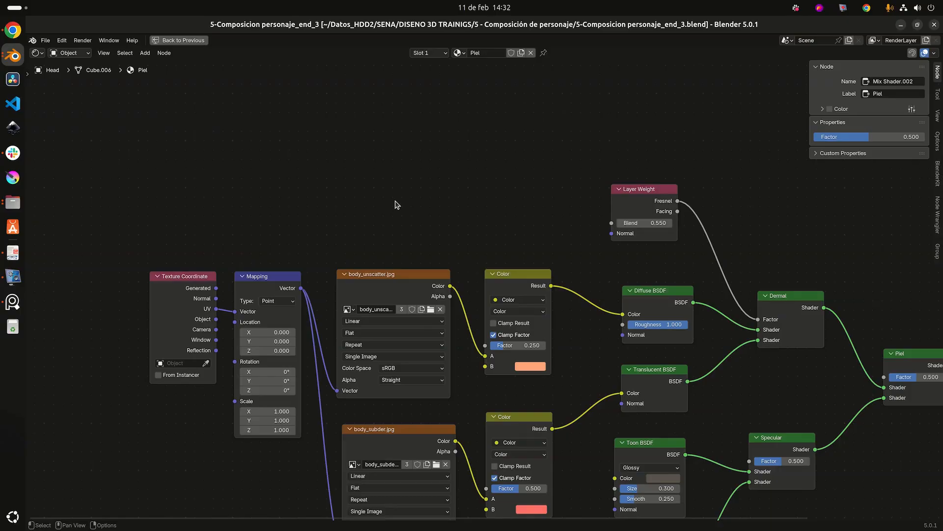
{"action": "middle_click_drag", "start_coordinate": [400, 204], "coordinate": [423, 165]}
{"action": "key", "text": "shift+a"}
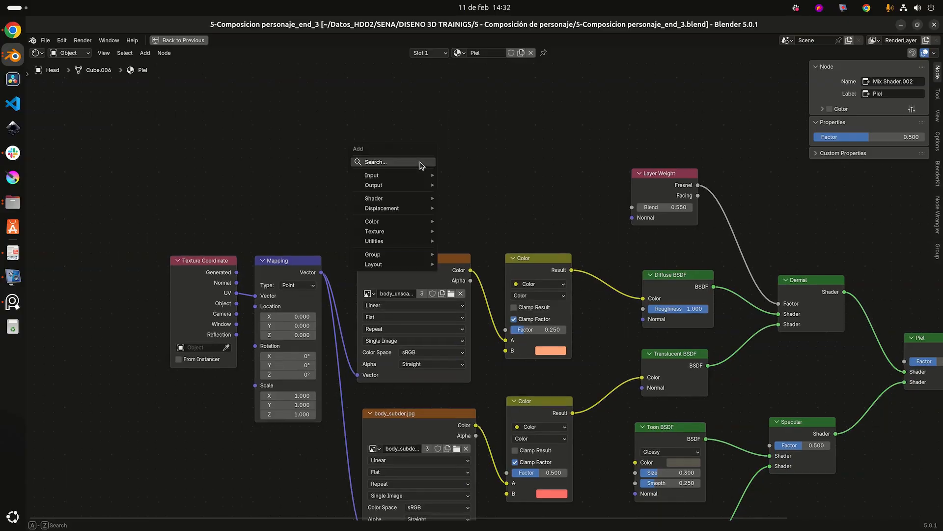
{"action": "left_click", "coordinate": [424, 265]}
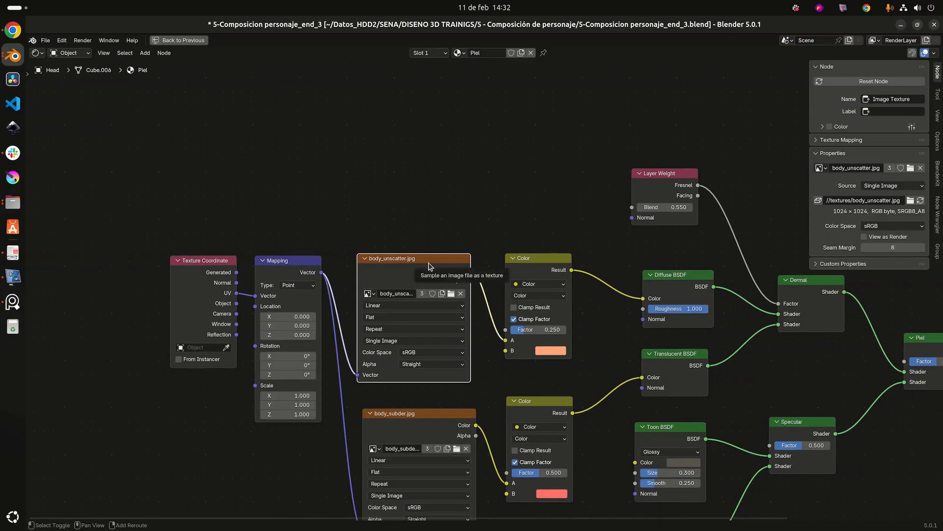
{"action": "key", "text": "shift+d"}
{"action": "left_click", "coordinate": [399, 135]}
{"action": "scroll", "coordinate": [399, 136], "scroll_direction": "up", "scroll_amount": 2}
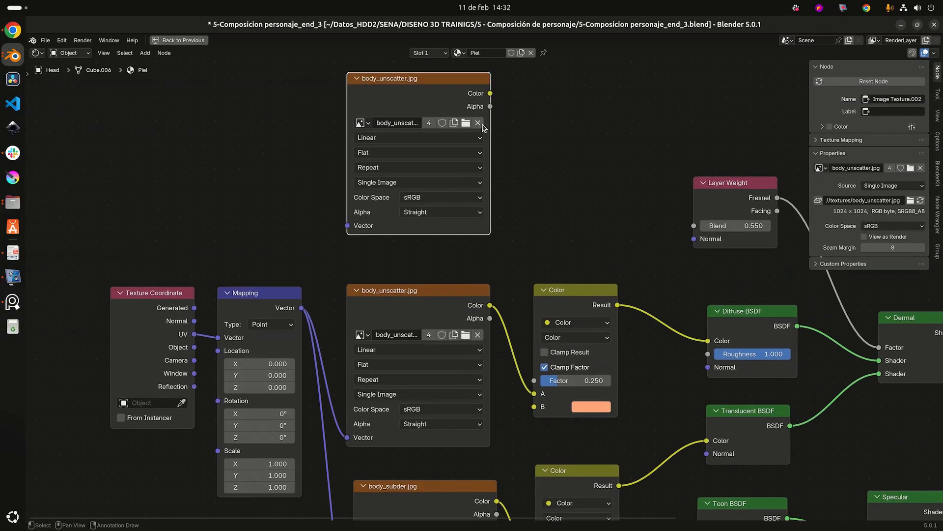
Replace the duplicated texture node's image with body_LIPS.jpg.
{"action": "left_click", "coordinate": [477, 123]}
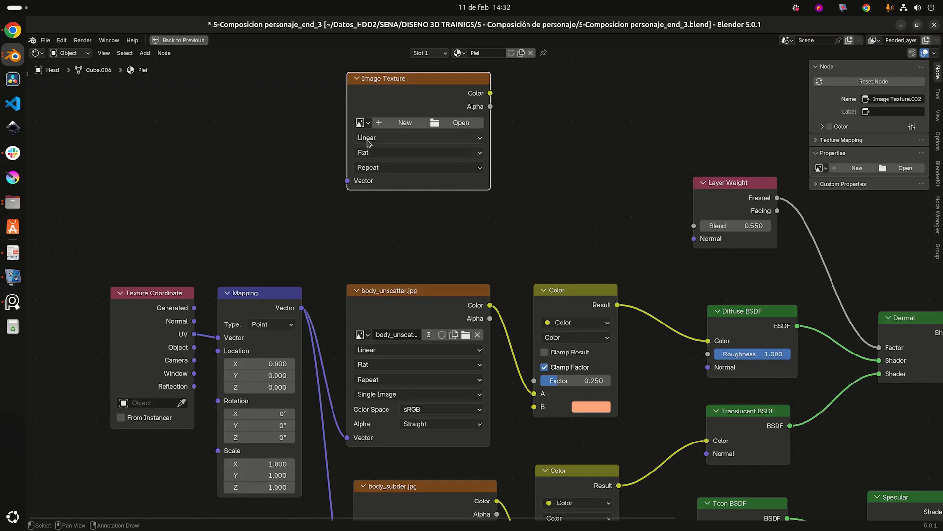
{"action": "left_click", "coordinate": [363, 123]}
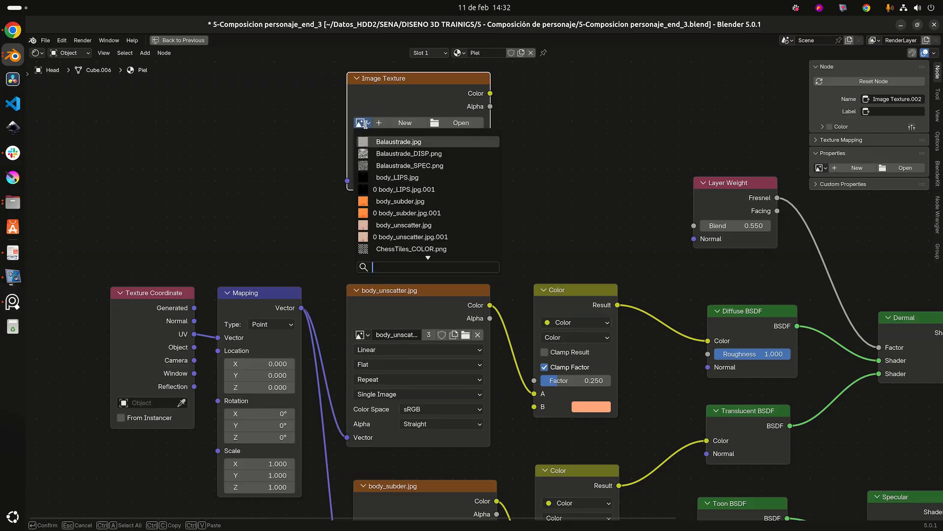
{"action": "left_click", "coordinate": [368, 177]}
Connect the Mapping node's vector output to the body_LIPS.jpg texture's vector input, and position that texture above the body_unscatter.jpg node.
{"action": "scroll", "coordinate": [302, 315], "scroll_direction": "down", "scroll_amount": 2}
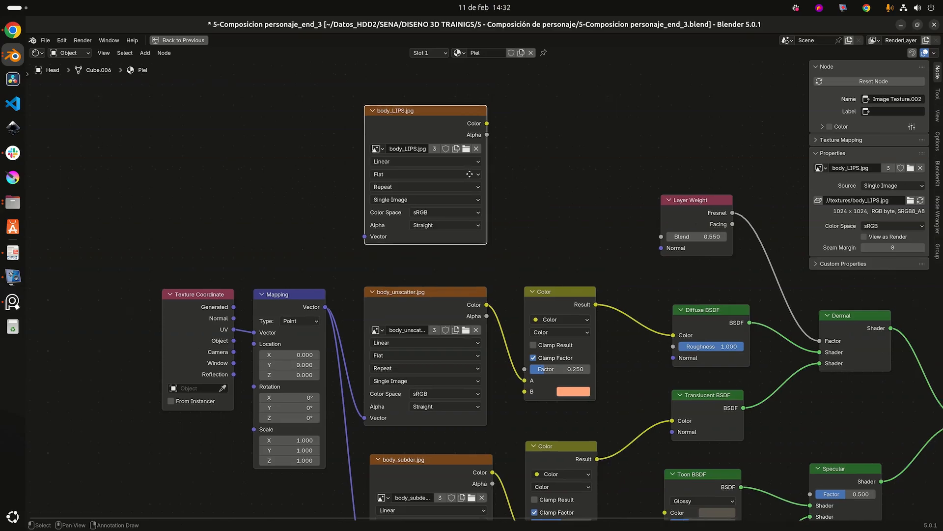
{"action": "left_click_drag", "start_coordinate": [295, 321], "coordinate": [335, 248]}
{"action": "scroll", "coordinate": [471, 239], "scroll_direction": "down", "scroll_amount": 2}
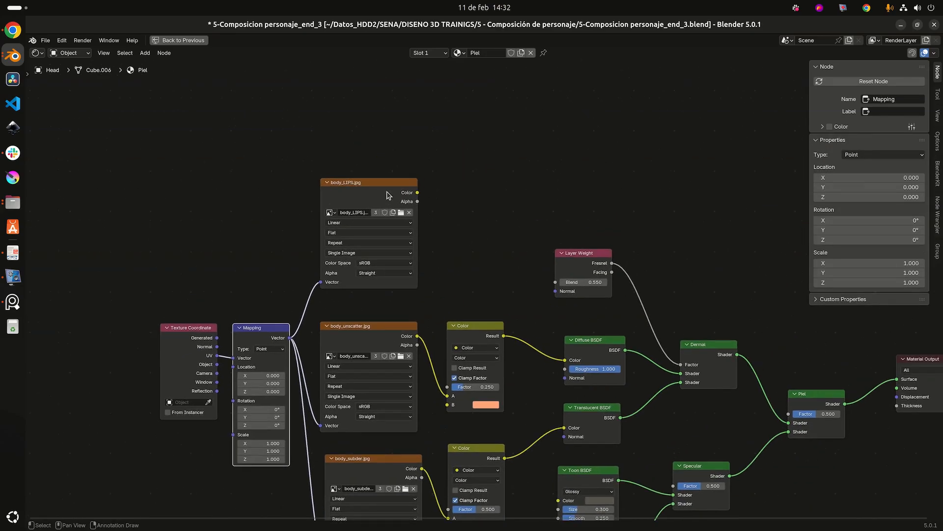
{"action": "left_click_drag", "start_coordinate": [388, 195], "coordinate": [382, 155]}
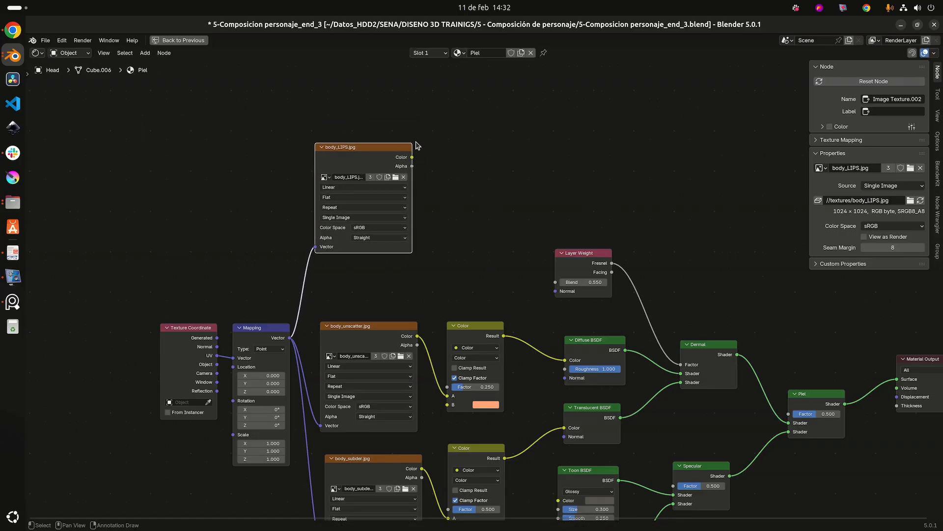
{"action": "middle_click_drag", "start_coordinate": [350, 150], "coordinate": [377, 211]}
{"action": "left_click_drag", "start_coordinate": [393, 215], "coordinate": [396, 235]}
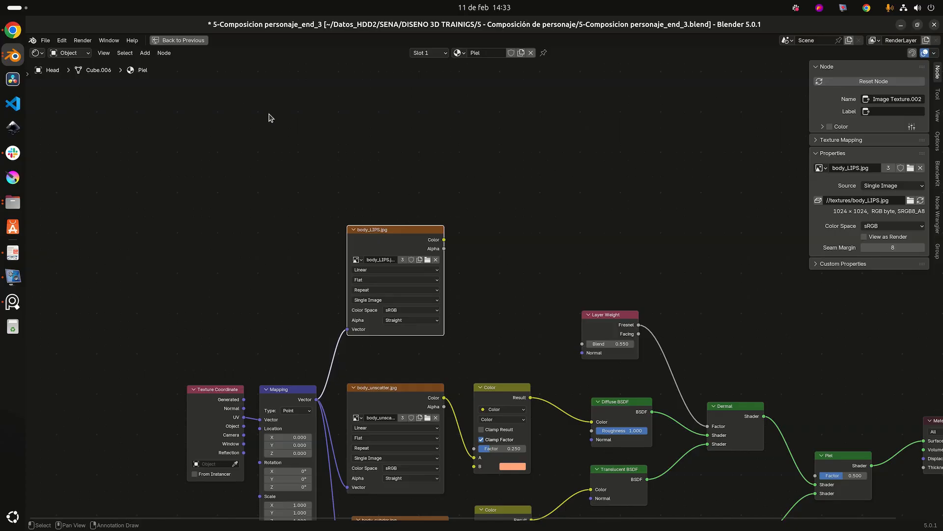
Restore the full Shading workspace layout and open the Head mesh's data properties.
{"action": "left_click", "coordinate": [69, 53]}
{"action": "key", "text": "ctrl+space"}
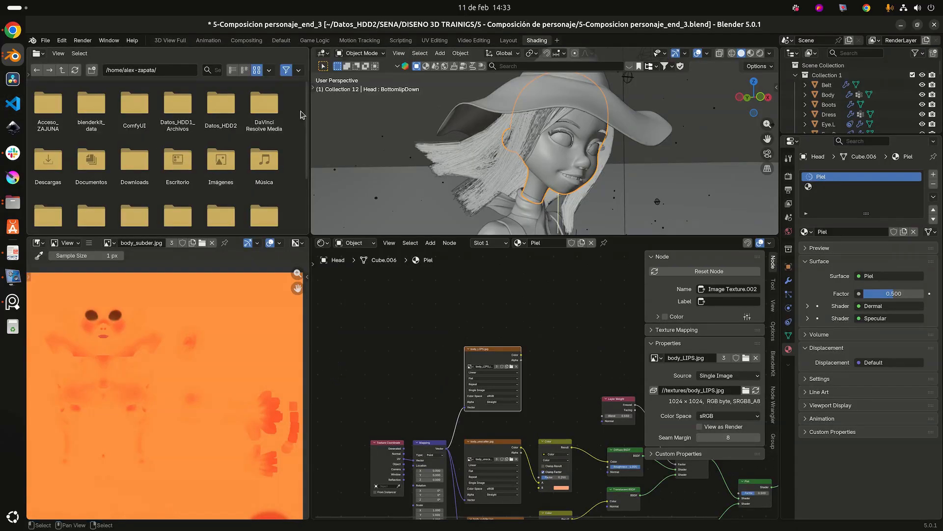
{"action": "left_click", "coordinate": [375, 53]}
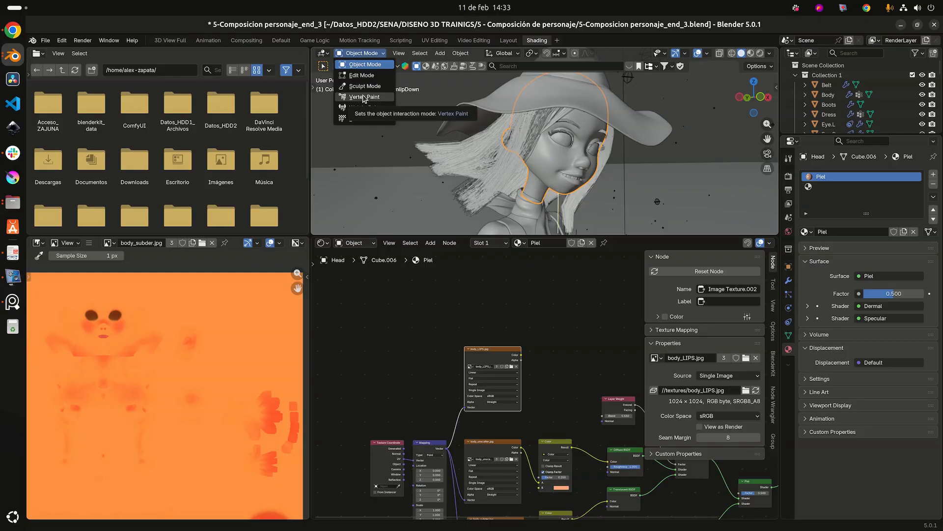
{"action": "left_click", "coordinate": [789, 335]}
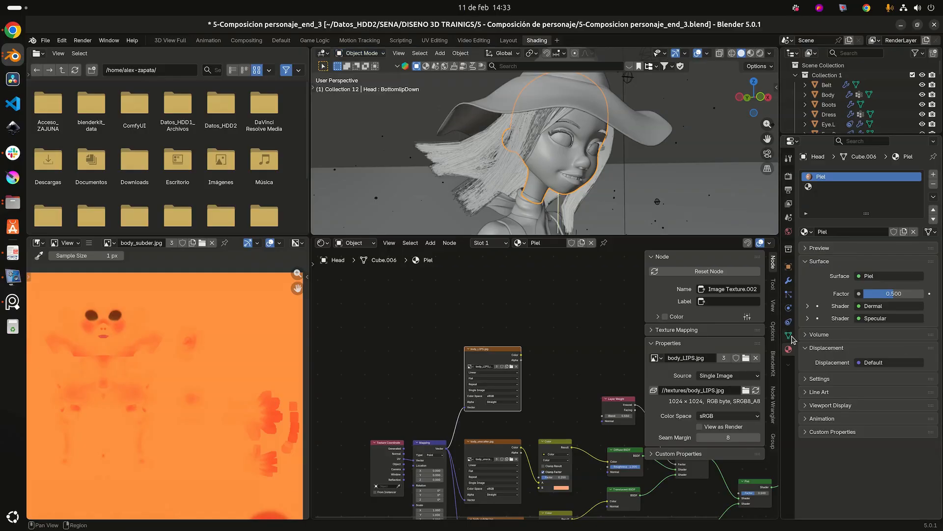
{"action": "left_click", "coordinate": [788, 336]}
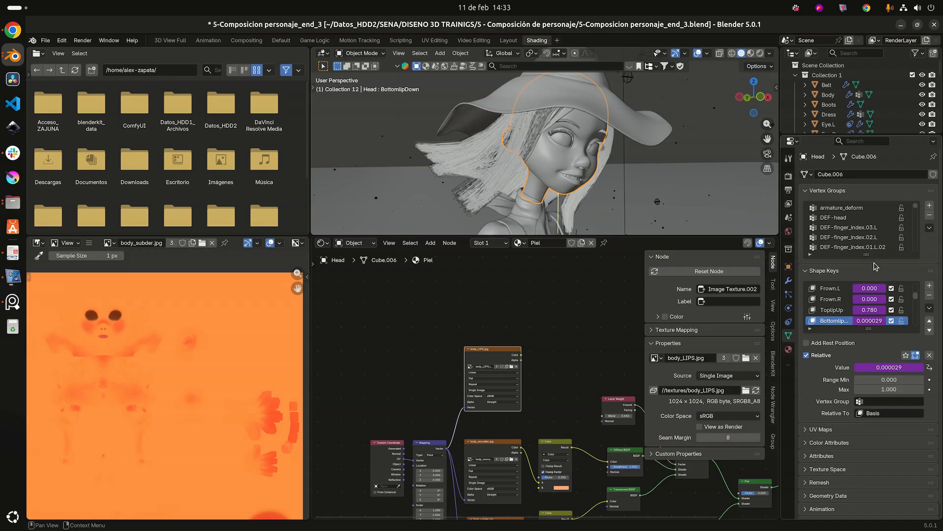
Enlarge the Vertex Groups list and look through the Head mesh's vertex groups and shape keys.
{"action": "left_click_drag", "start_coordinate": [868, 261], "coordinate": [868, 334]}
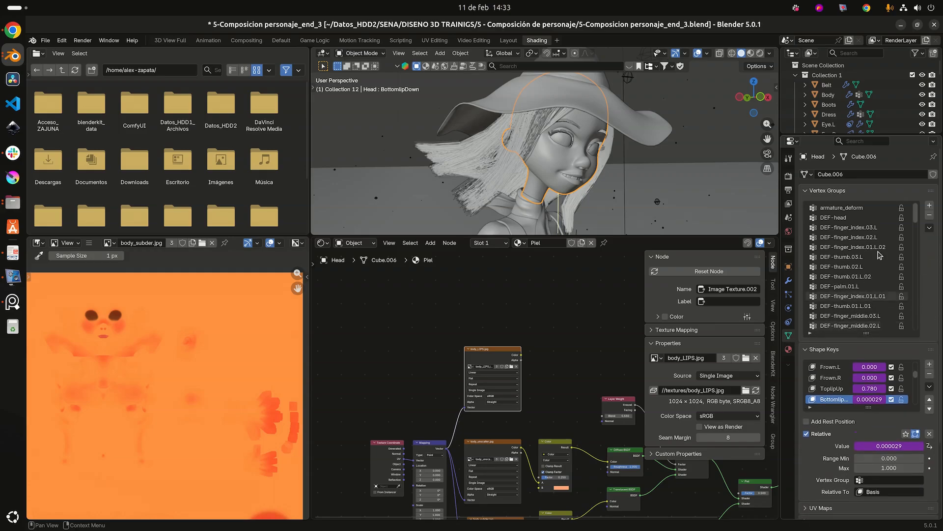
{"action": "scroll", "coordinate": [870, 231], "scroll_direction": "down", "scroll_amount": 4}
{"action": "scroll", "coordinate": [870, 231], "scroll_direction": "down", "scroll_amount": 20}
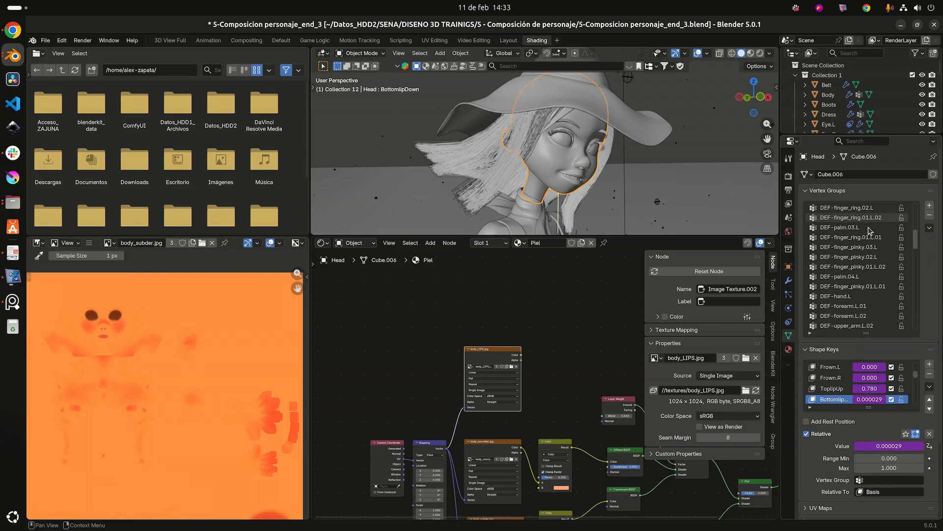
{"action": "scroll", "coordinate": [870, 228], "scroll_direction": "down", "scroll_amount": 10}
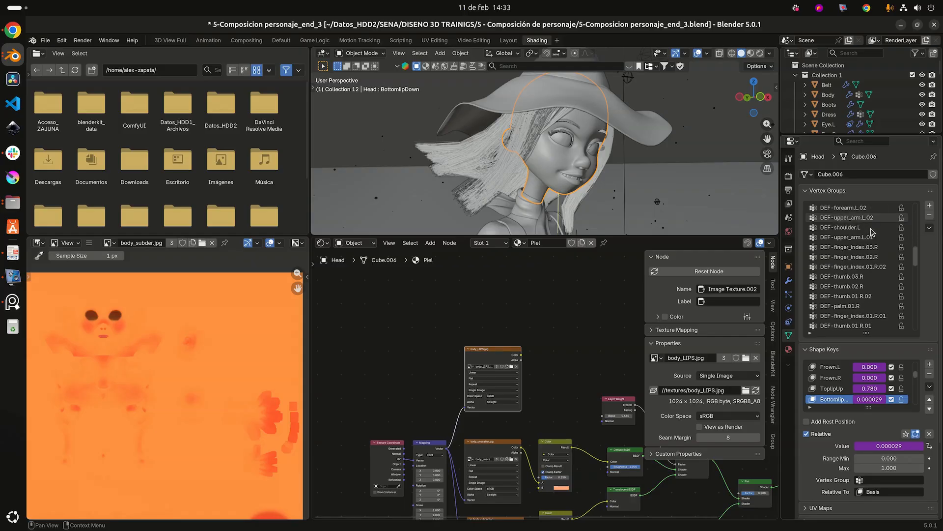
{"action": "scroll", "coordinate": [884, 349], "scroll_direction": "down", "scroll_amount": 2}
{"action": "scroll", "coordinate": [885, 348], "scroll_direction": "down", "scroll_amount": 3}
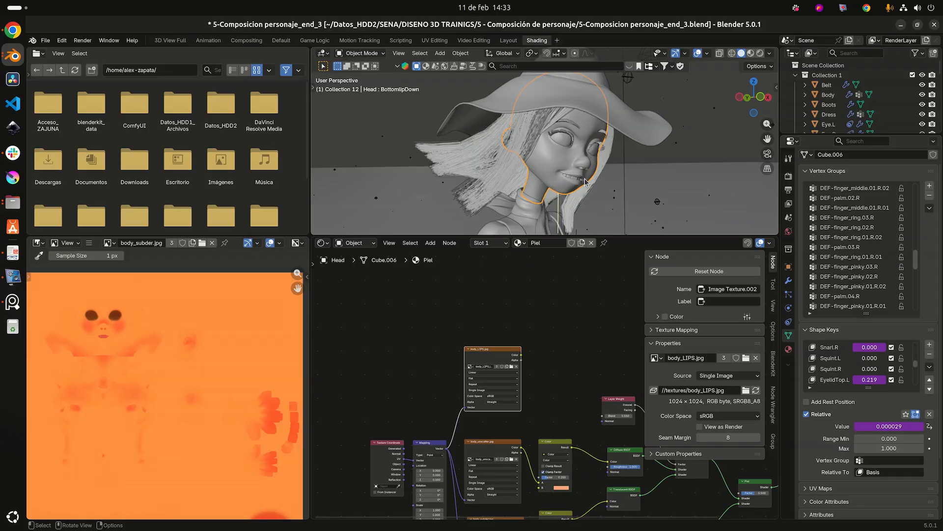
Switch the Head to Vertex Paint mode to inspect its painted vertex colors, and return to Object Mode.
{"action": "scroll", "coordinate": [581, 179], "scroll_direction": "up", "scroll_amount": 4}
{"action": "scroll", "coordinate": [530, 152], "scroll_direction": "down", "scroll_amount": 2}
{"action": "left_click", "coordinate": [370, 54]}
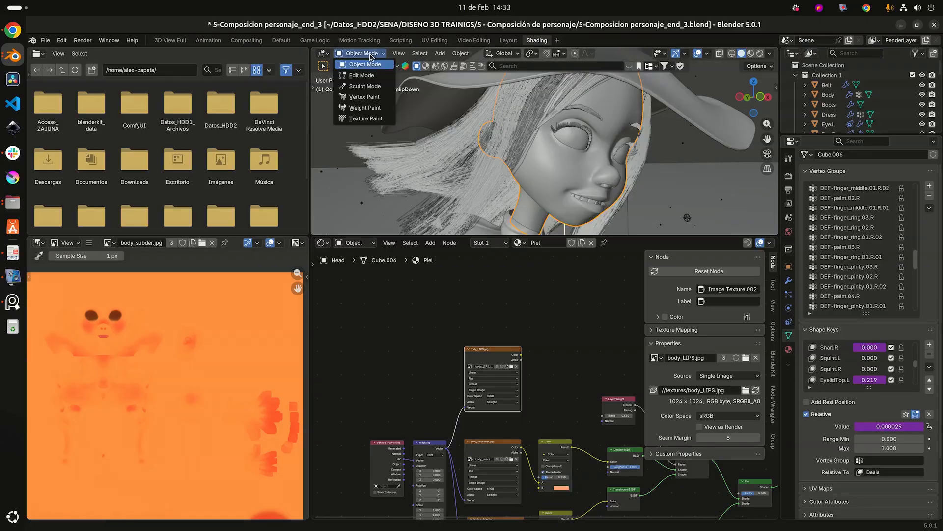
{"action": "left_click", "coordinate": [365, 97]}
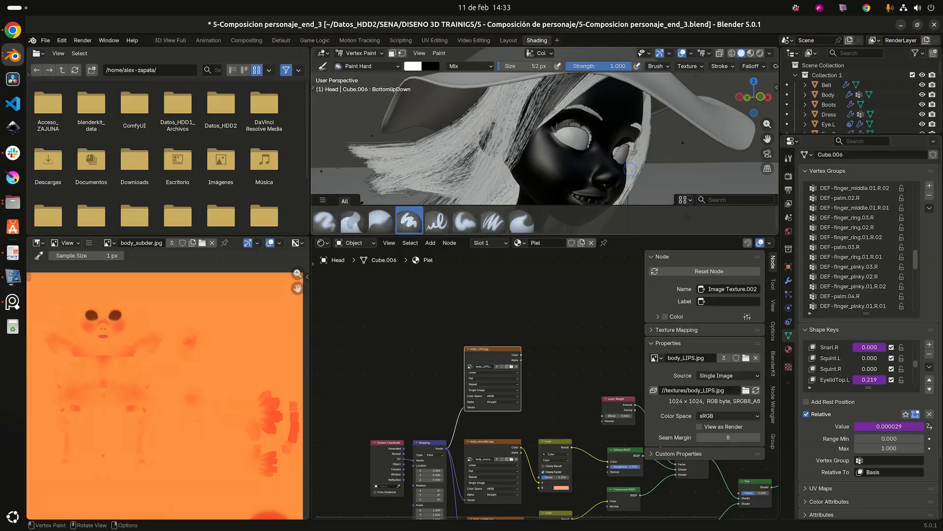
{"action": "scroll", "coordinate": [556, 147], "scroll_direction": "down", "scroll_amount": 8}
{"action": "mouse_move", "coordinate": [565, 105]}
{"action": "middle_mouse_down"}
{"action": "mouse_move", "coordinate": [577, 136]}
{"action": "mouse_move", "coordinate": [453, 98]}
{"action": "middle_mouse_up"}
{"action": "left_click", "coordinate": [363, 53]}
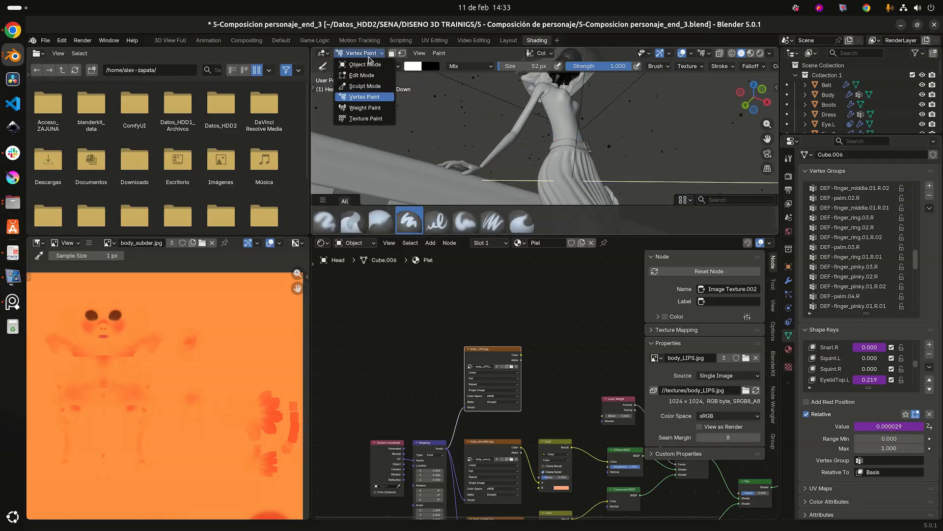
{"action": "left_click", "coordinate": [365, 64]}
{"action": "middle_click_drag", "start_coordinate": [571, 125], "coordinate": [562, 162]}
{"action": "key", "text": "KP_Decimal"}
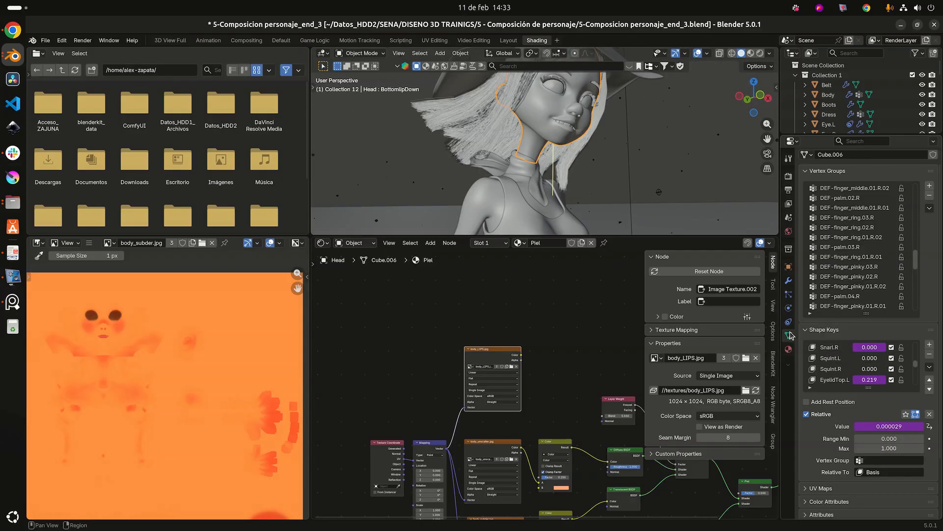
Expand the UV Maps section of the Head mesh's data properties and examine its shape keys and UV maps.
{"action": "scroll", "coordinate": [856, 338], "scroll_direction": "down", "scroll_amount": 1}
{"action": "scroll", "coordinate": [857, 339], "scroll_direction": "down", "scroll_amount": 5}
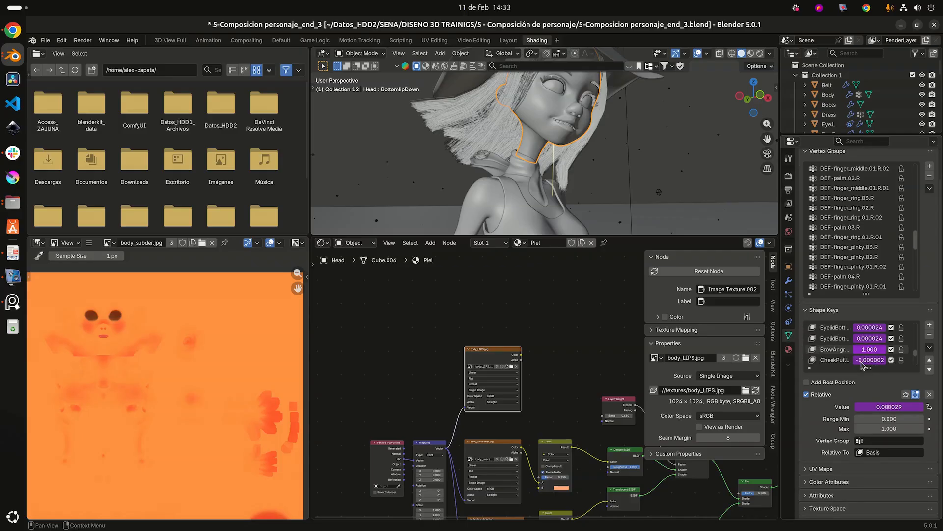
{"action": "left_click", "coordinate": [825, 469]}
{"action": "scroll", "coordinate": [825, 457], "scroll_direction": "down", "scroll_amount": 3}
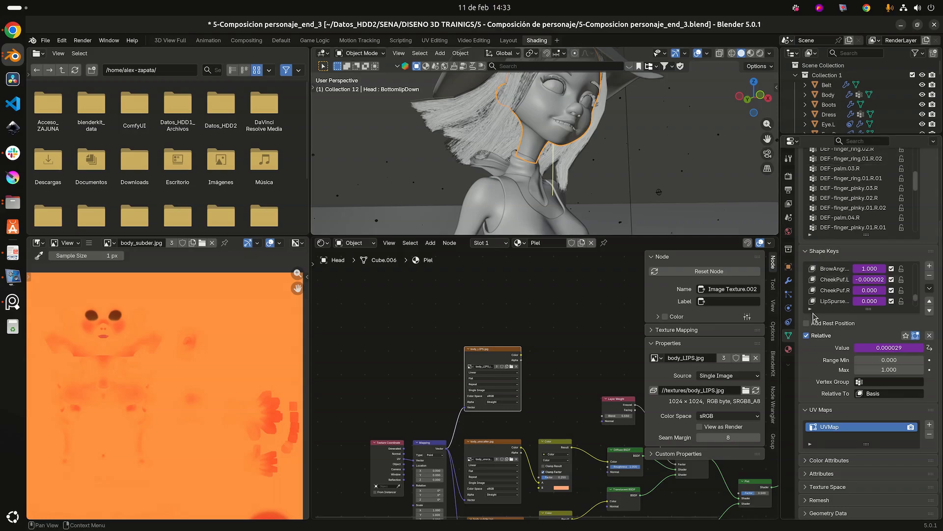
{"action": "scroll", "coordinate": [636, 133], "scroll_direction": "down", "scroll_amount": 5}
{"action": "middle_click_drag", "start_coordinate": [619, 151], "coordinate": [617, 161]}
{"action": "scroll", "coordinate": [614, 160], "scroll_direction": "up", "scroll_amount": 3}
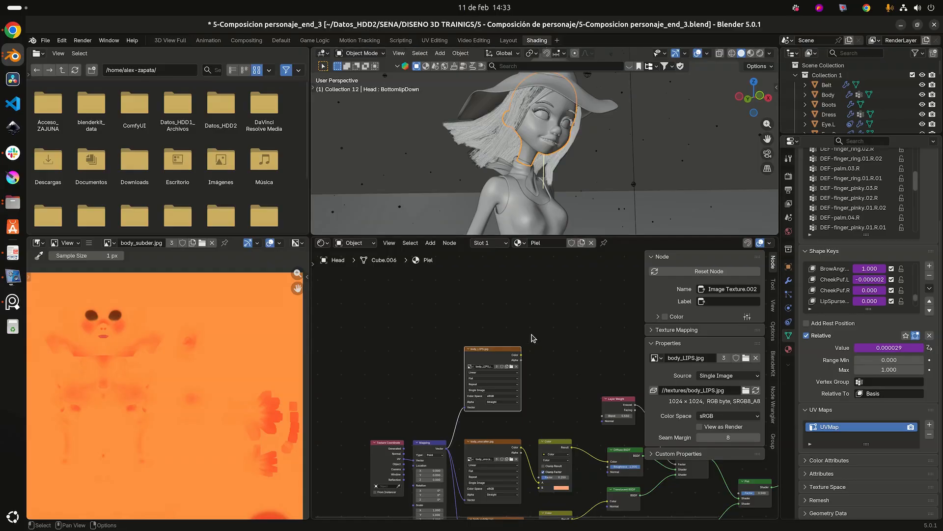
Maximize the shader editor and add an Attribute node above the body_LIPS.jpg texture.
{"action": "middle_click_drag", "start_coordinate": [534, 338], "coordinate": [542, 333]}
{"action": "key", "text": "ctrl+space"}
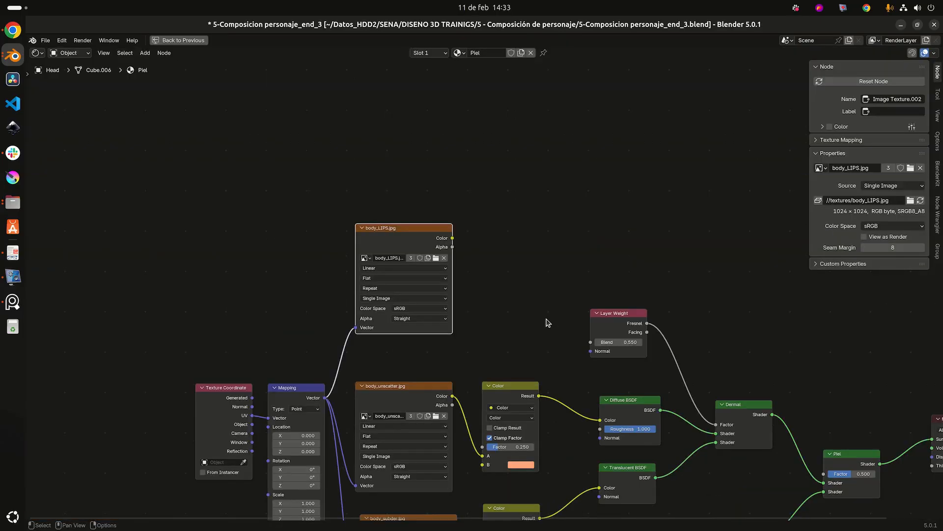
{"action": "scroll", "coordinate": [492, 245], "scroll_direction": "up", "scroll_amount": 1}
{"action": "middle_click_drag", "start_coordinate": [384, 158], "coordinate": [420, 186]}
{"action": "key", "text": "shift+a"}
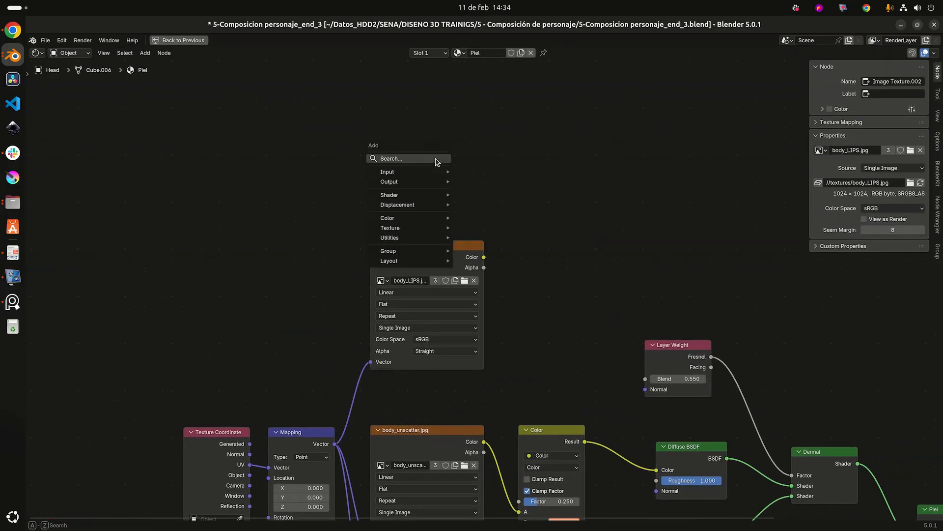
{"action": "left_click", "coordinate": [435, 158]}
{"action": "type", "text": "atr"}
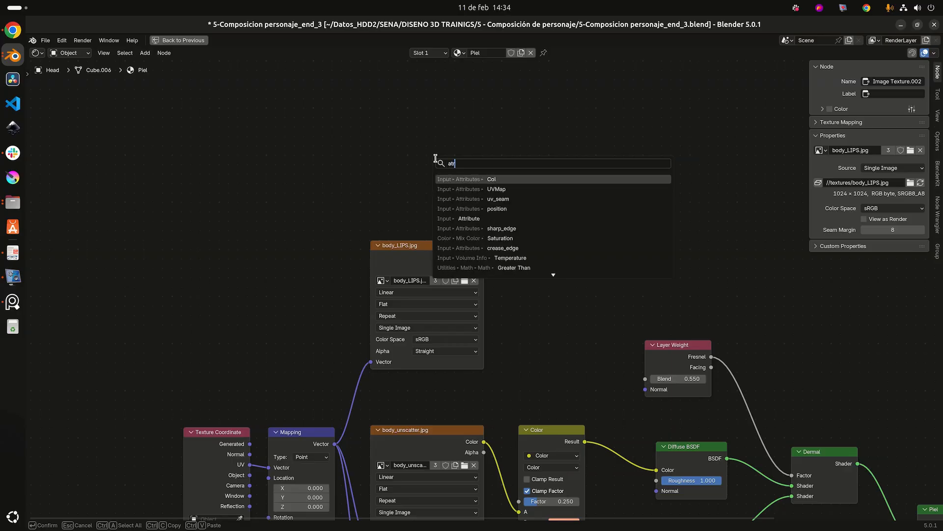
{"action": "key", "text": "Down"}
{"action": "key", "text": "Down"}
{"action": "key", "text": "Down"}
{"action": "key", "text": "Down"}
{"action": "key", "text": "Return"}
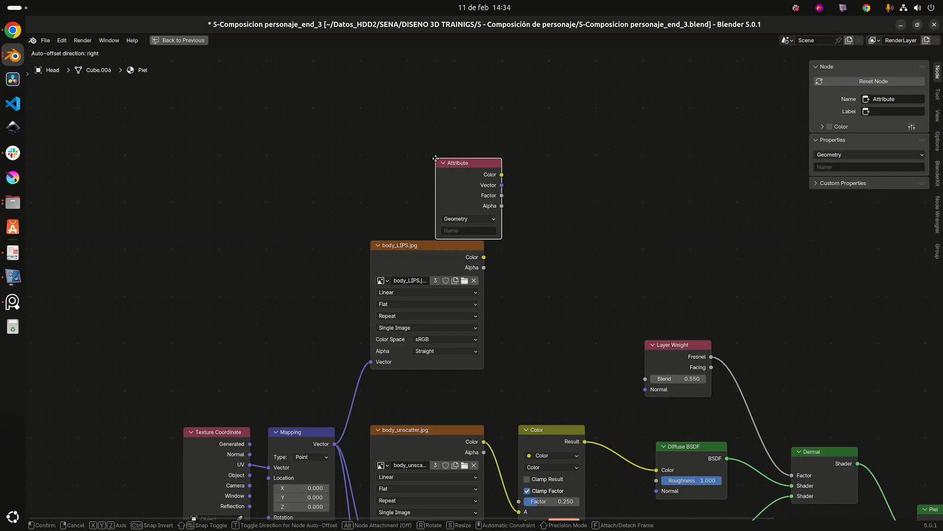
{"action": "left_click", "coordinate": [375, 64]}
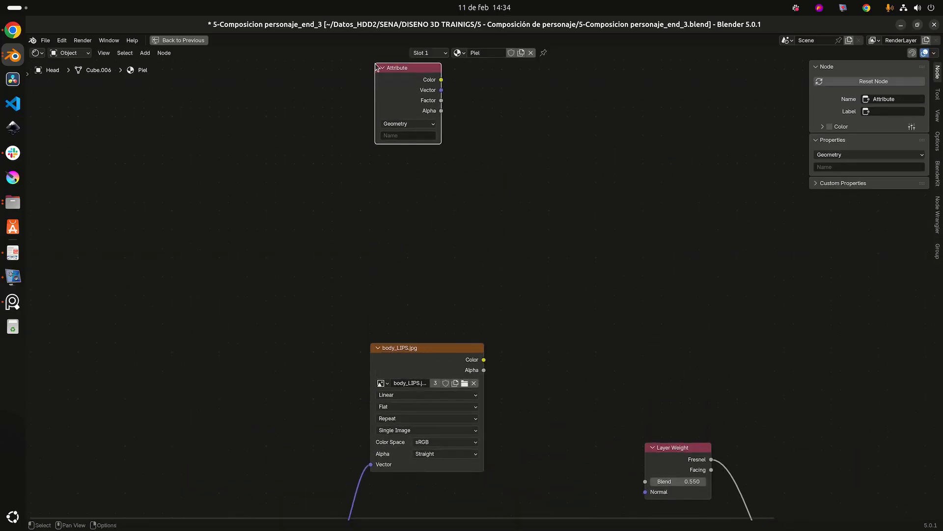
Set the Attribute node's attribute name to Nails and move the node closer above the body_LIPS.jpg texture.
{"action": "left_click", "coordinate": [393, 137]}
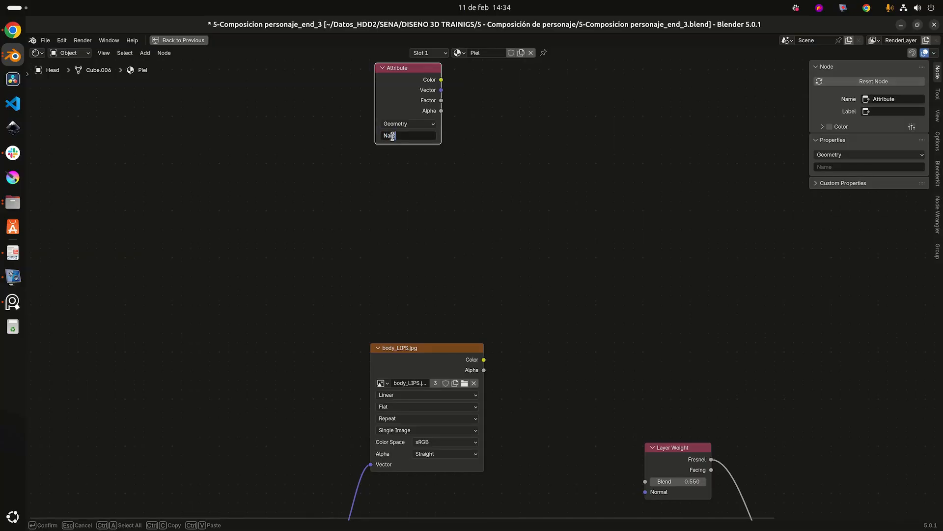
{"action": "key", "text": "Return"}
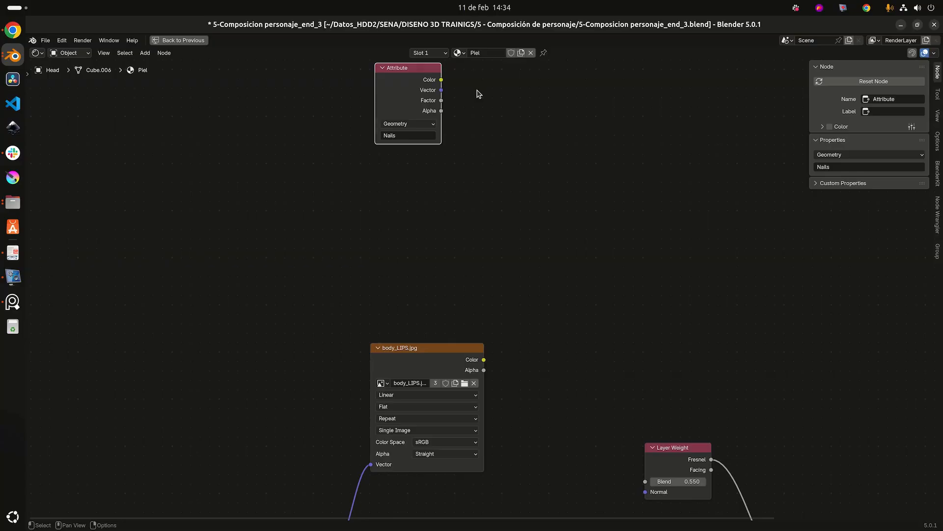
{"action": "middle_click_drag", "start_coordinate": [519, 160], "coordinate": [518, 181]}
{"action": "left_click_drag", "start_coordinate": [403, 123], "coordinate": [398, 246]}
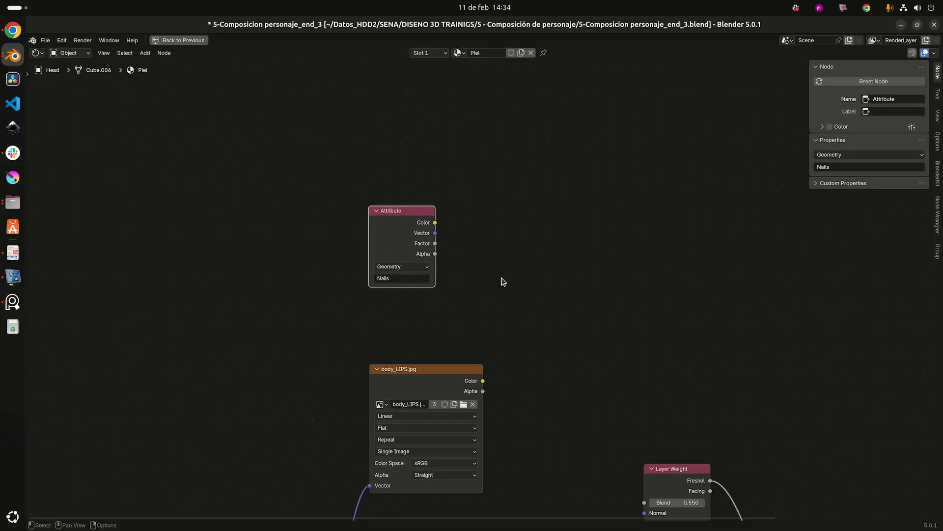
Add a Mix Color node beside the Attribute node and set its blending mode to Add.
{"action": "middle_click_drag", "start_coordinate": [532, 296], "coordinate": [499, 223]}
{"action": "scroll", "coordinate": [485, 242], "scroll_direction": "up", "scroll_amount": 2}
{"action": "key", "text": "shift+a"}
{"action": "left_click", "coordinate": [511, 220]}
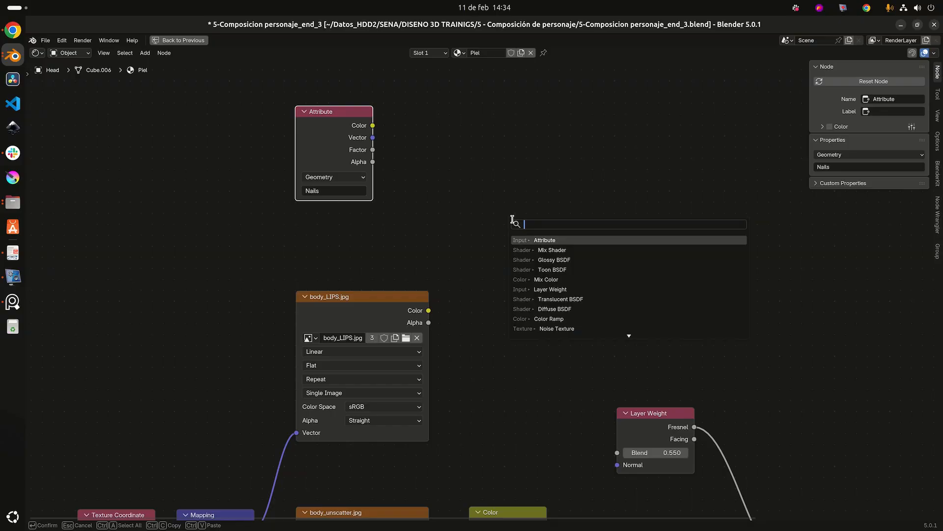
{"action": "type", "text": "mix"}
{"action": "key", "text": "Down"}
{"action": "key", "text": "Down"}
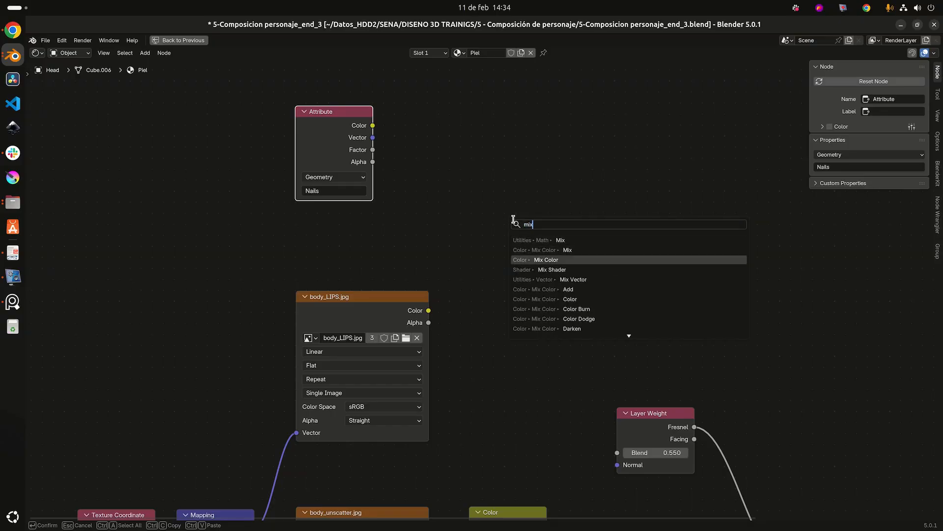
{"action": "key", "text": "Return"}
{"action": "left_click", "coordinate": [447, 147]}
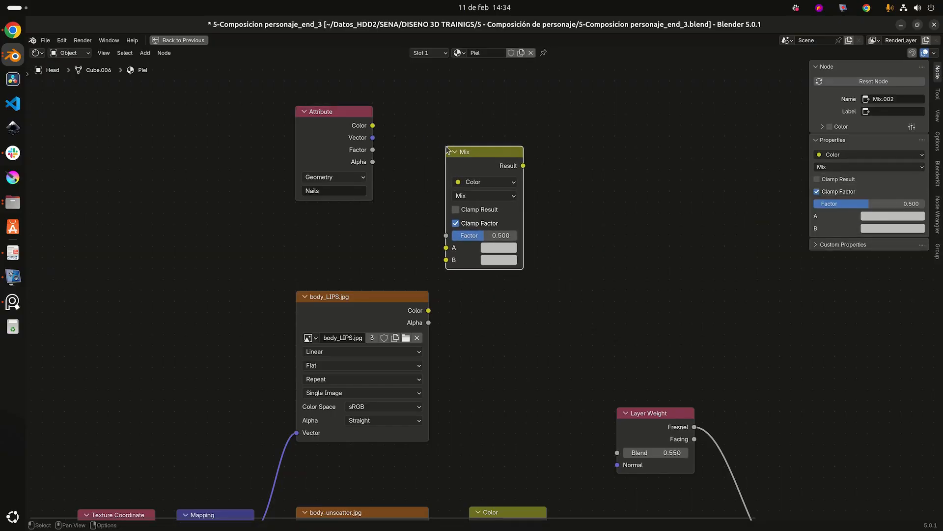
{"action": "left_click", "coordinate": [474, 196]}
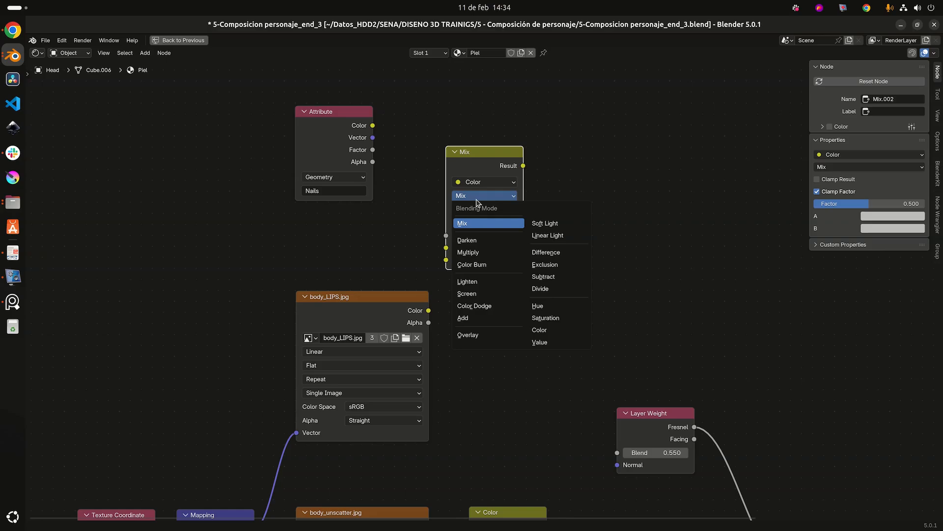
{"action": "left_click", "coordinate": [499, 322]}
Connect the Nails attribute's Color to the Add node's B input and the body_LIPS.jpg Color to its A input, placing the attribute below.
{"action": "scroll", "coordinate": [407, 147], "scroll_direction": "up", "scroll_amount": 2}
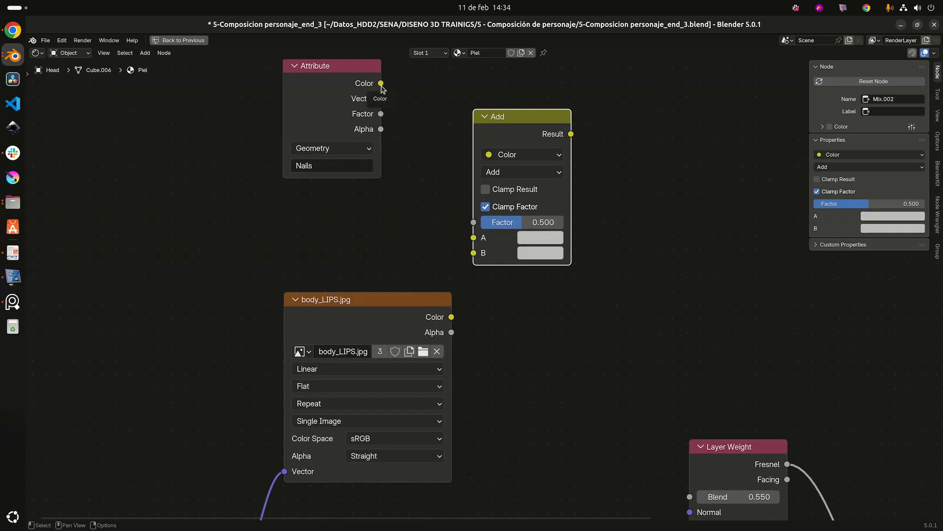
{"action": "left_click_drag", "start_coordinate": [381, 85], "coordinate": [447, 209]}
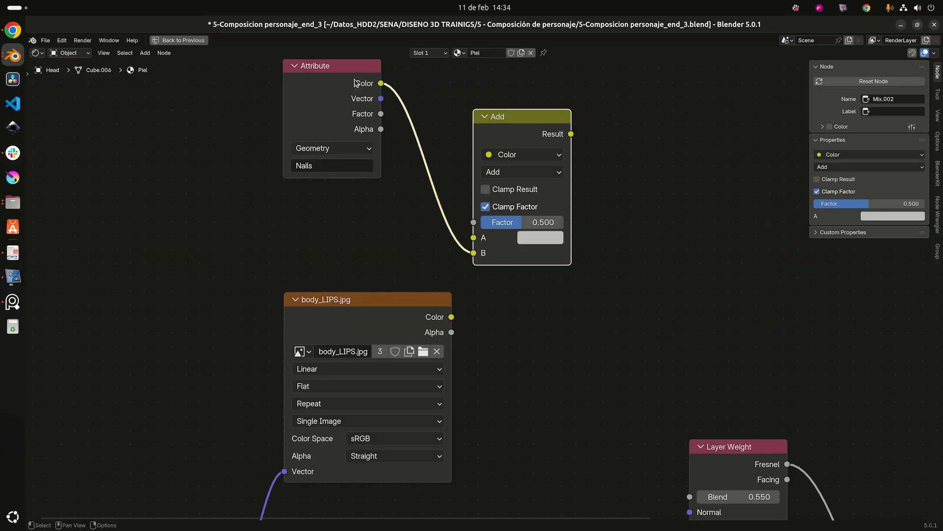
{"action": "left_click_drag", "start_coordinate": [354, 79], "coordinate": [543, 354]}
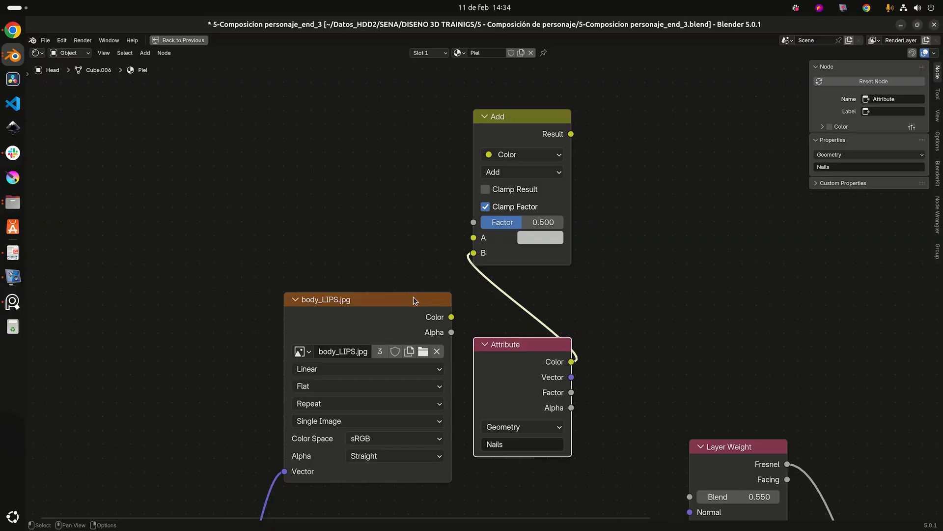
{"action": "left_click_drag", "start_coordinate": [413, 295], "coordinate": [323, 183]}
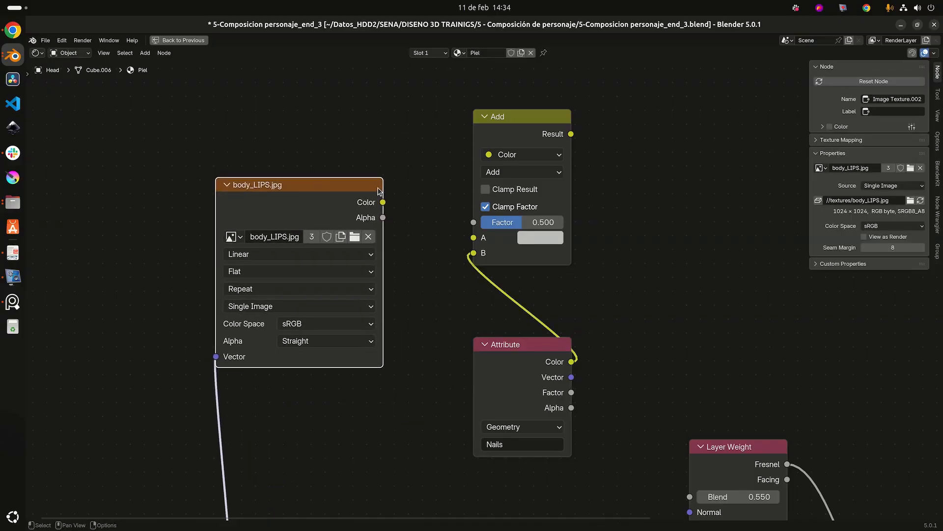
{"action": "left_click_drag", "start_coordinate": [383, 203], "coordinate": [476, 240]}
Set the Add node's factor to 1.
{"action": "left_click", "coordinate": [515, 223]}
{"action": "type", "text": "1"}
{"action": "key", "text": "Return"}
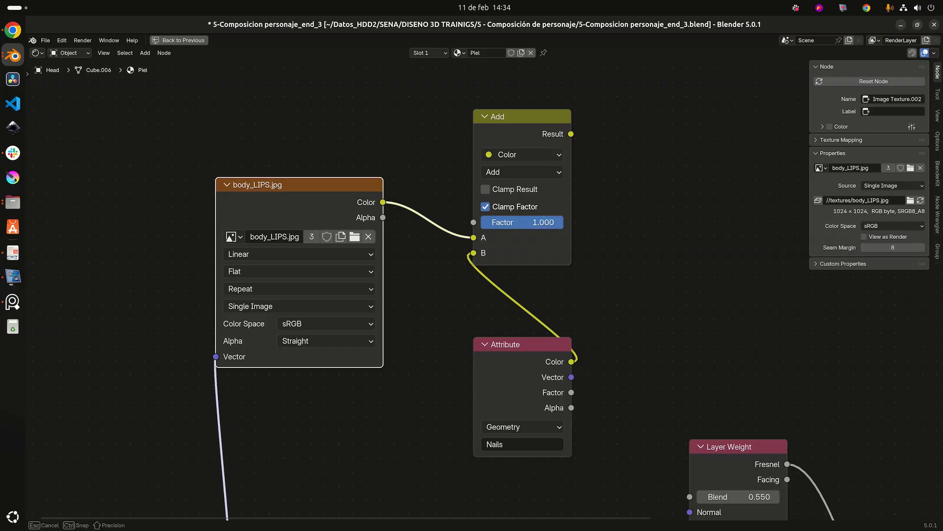
Arrange the three new nodes so the Nails attribute sits below the body_LIPS.jpg texture and the Add node stands beside the texture.
{"action": "left_click_drag", "start_coordinate": [508, 346], "coordinate": [441, 315]}
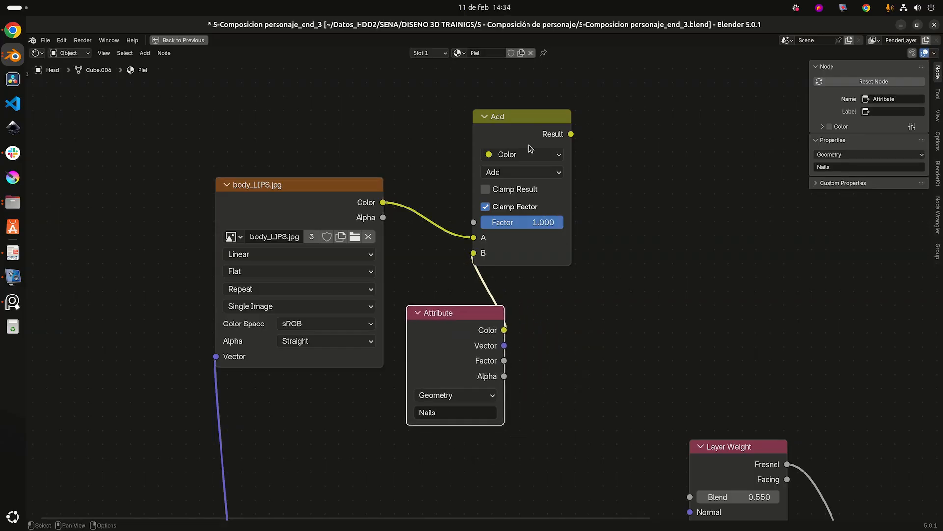
{"action": "left_click_drag", "start_coordinate": [528, 125], "coordinate": [587, 153]}
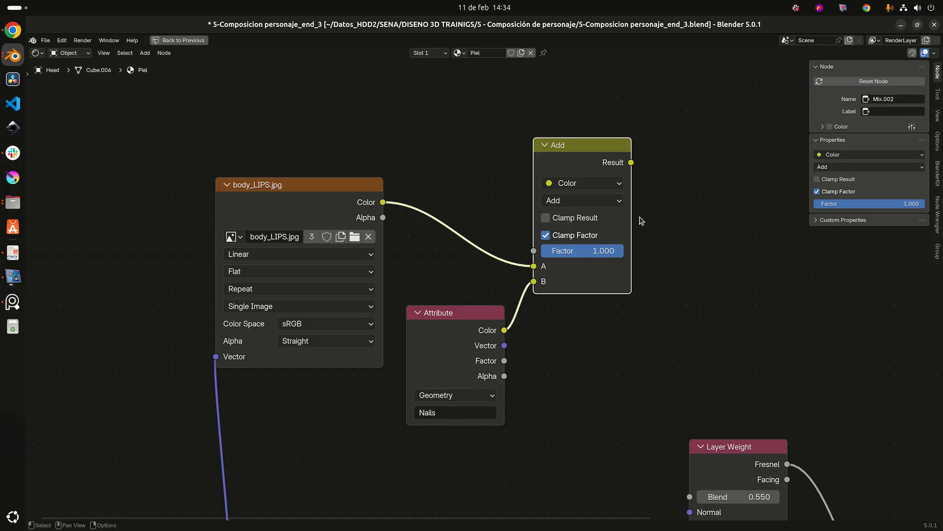
{"action": "scroll", "coordinate": [649, 322], "scroll_direction": "down", "scroll_amount": 2}
{"action": "mouse_move", "coordinate": [330, 183]}
{"action": "left_mouse_down"}
{"action": "mouse_move", "coordinate": [361, 175]}
{"action": "mouse_move", "coordinate": [347, 176]}
{"action": "left_mouse_up"}
{"action": "left_click_drag", "start_coordinate": [407, 278], "coordinate": [437, 299]}
{"action": "left_click_drag", "start_coordinate": [316, 165], "coordinate": [360, 154]}
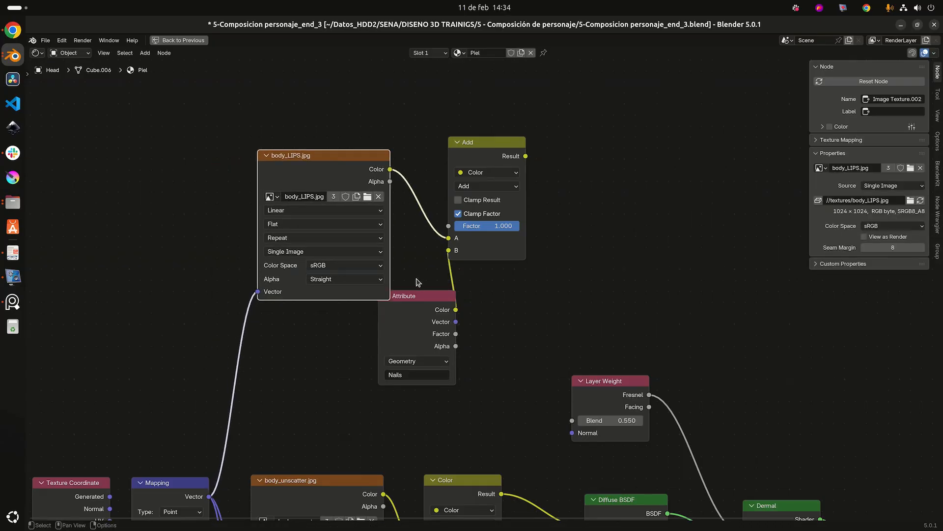
{"action": "scroll", "coordinate": [416, 283], "scroll_direction": "down", "scroll_amount": 2}
{"action": "left_click_drag", "start_coordinate": [421, 302], "coordinate": [407, 340]}
{"action": "scroll", "coordinate": [483, 317], "scroll_direction": "down", "scroll_amount": 3}
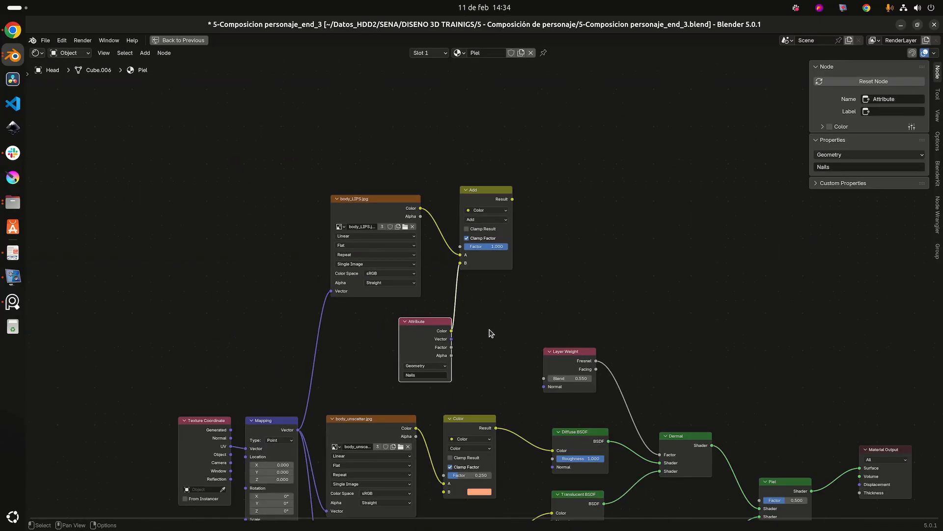
{"action": "middle_click_drag", "start_coordinate": [486, 328], "coordinate": [412, 296]}
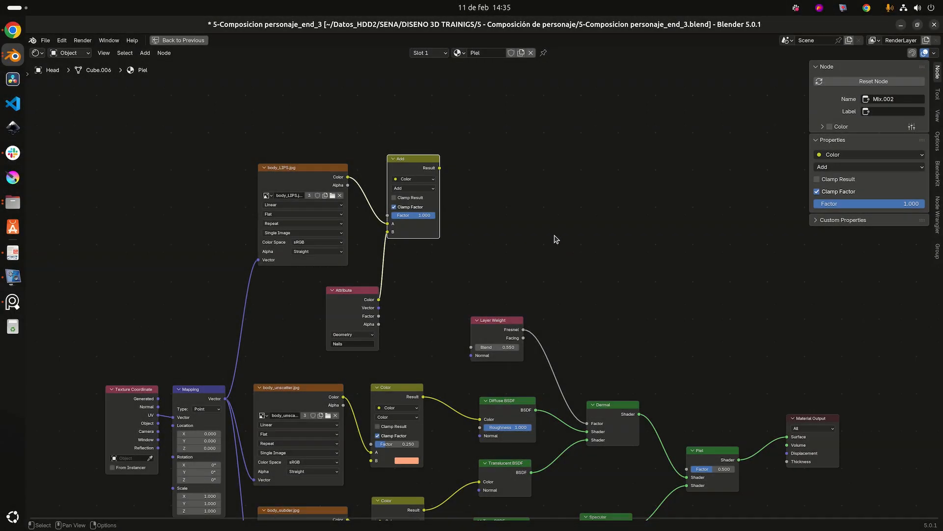
{"action": "scroll", "coordinate": [548, 232], "scroll_direction": "down", "scroll_amount": 2}
{"action": "middle_click_drag", "start_coordinate": [504, 215], "coordinate": [363, 138]}
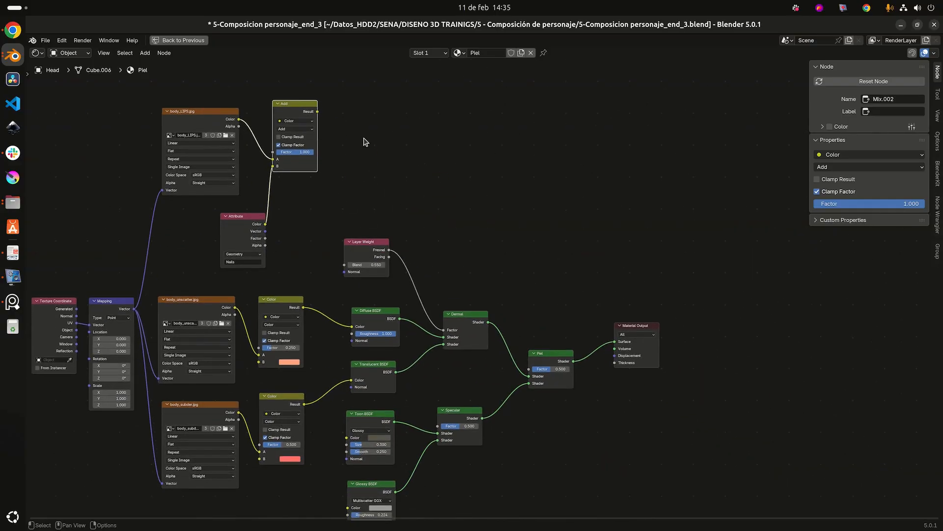
{"action": "left_click_drag", "start_coordinate": [300, 103], "coordinate": [305, 105]}
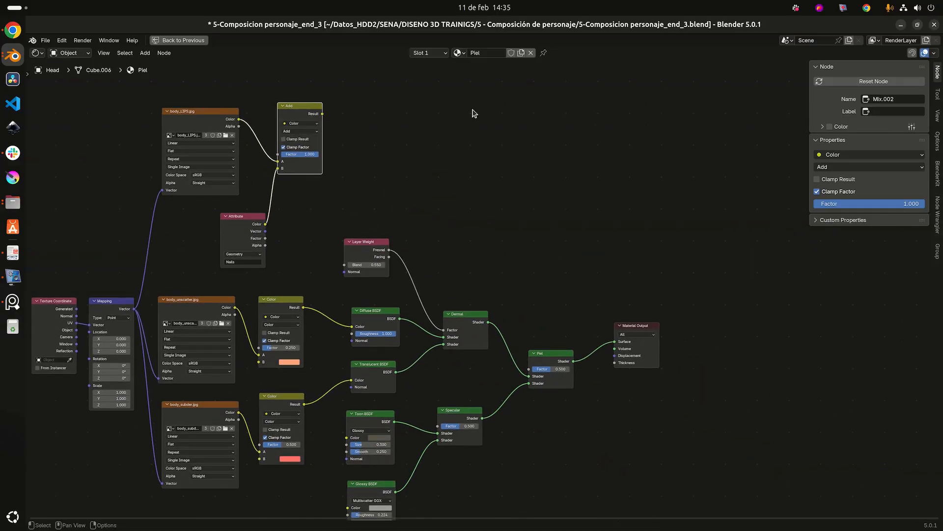
Label the Add node "Labios y Unas" and connect its Result to the Factor of the Piel mix shader.
{"action": "left_click", "coordinate": [884, 112]}
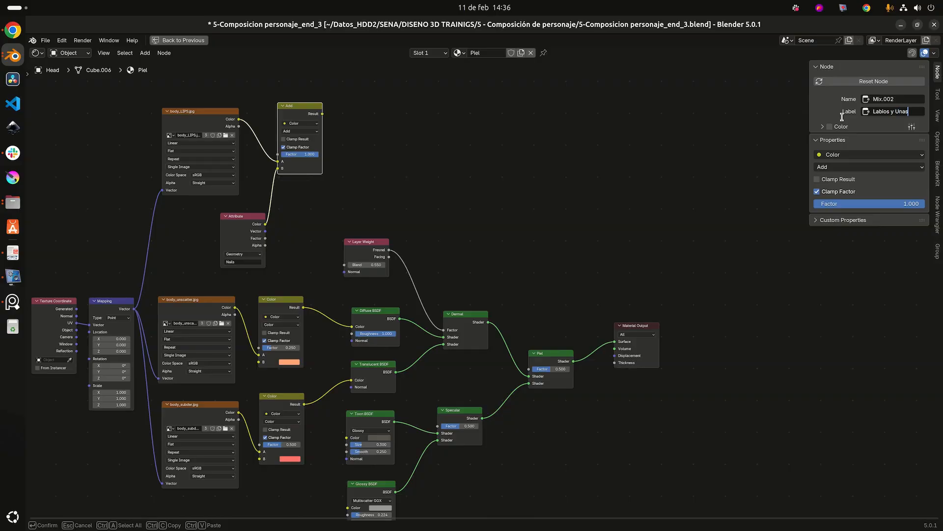
{"action": "key", "text": "Return"}
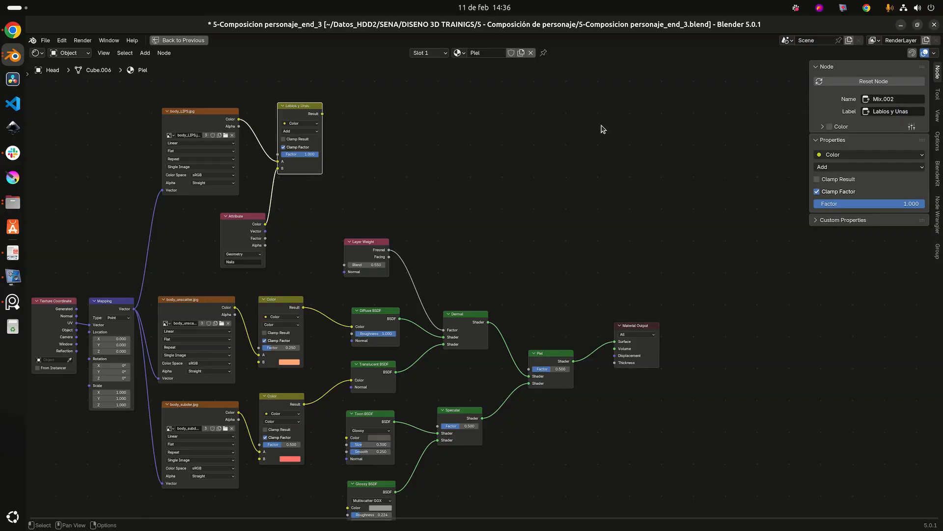
{"action": "middle_click_drag", "start_coordinate": [603, 129], "coordinate": [429, 203]}
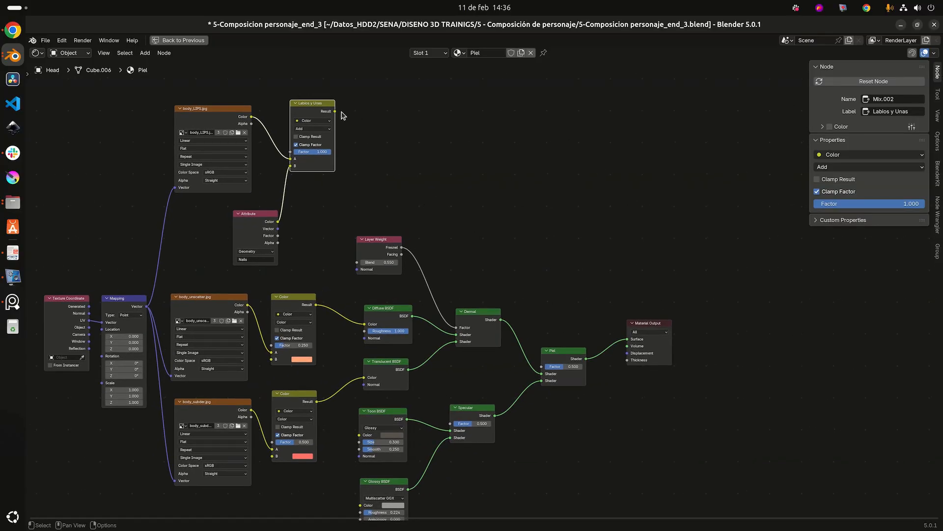
{"action": "left_click_drag", "start_coordinate": [335, 111], "coordinate": [576, 288]}
{"action": "middle_click_drag", "start_coordinate": [514, 299], "coordinate": [524, 299]}
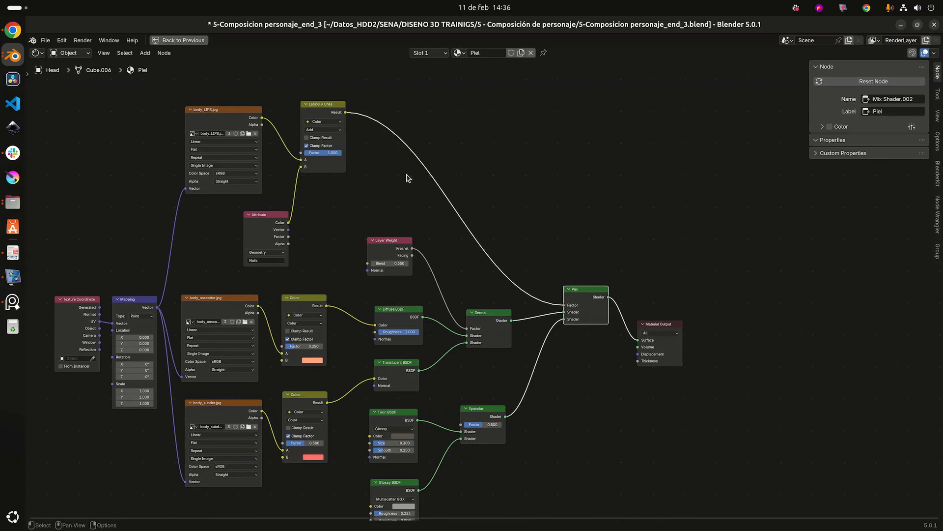
Connect the Labios y Unas Result to the Specular shader's Factor, and shift both nodes slightly to tidy the layout.
{"action": "left_click_drag", "start_coordinate": [346, 112], "coordinate": [493, 405]}
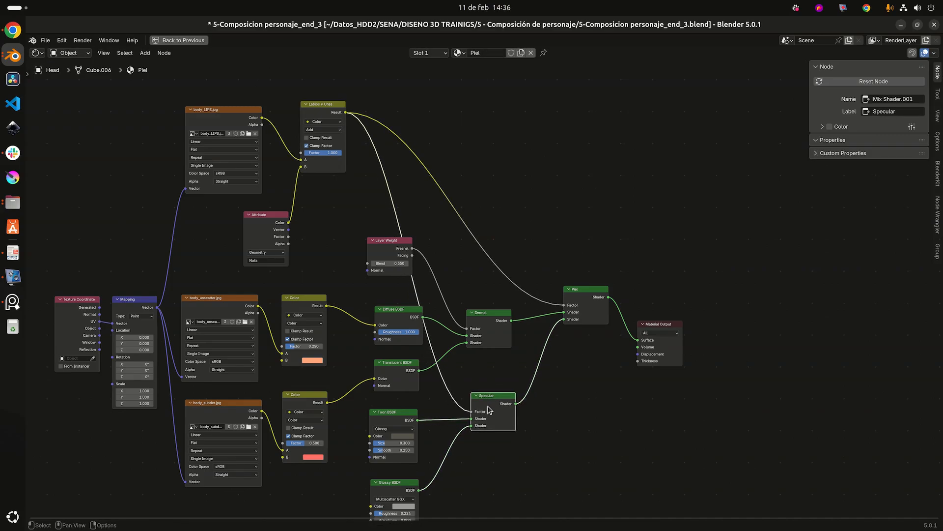
{"action": "left_click_drag", "start_coordinate": [490, 406], "coordinate": [491, 390]}
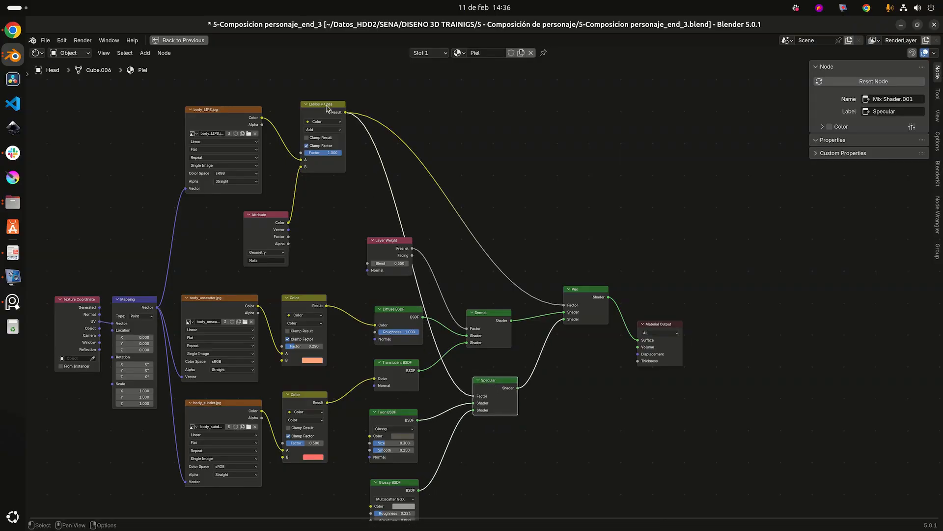
{"action": "left_click_drag", "start_coordinate": [326, 108], "coordinate": [354, 111]}
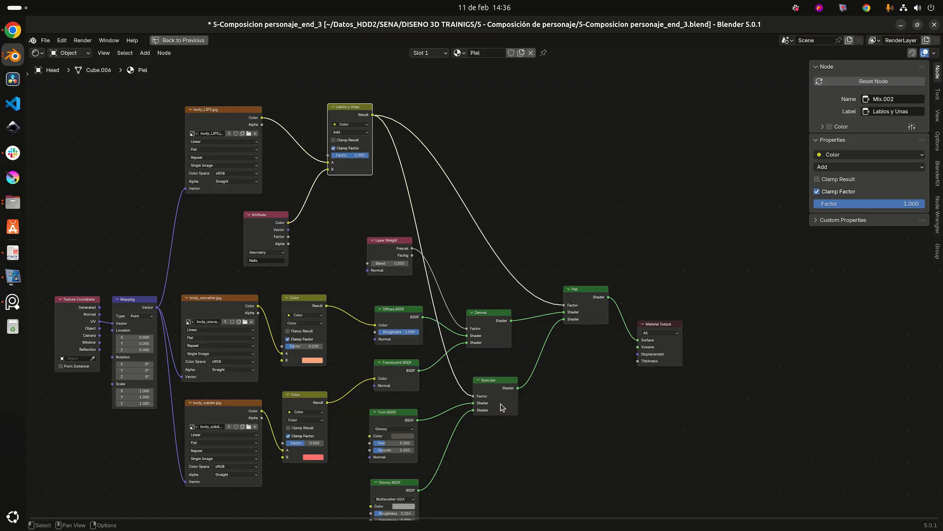
{"action": "middle_click_drag", "start_coordinate": [523, 409], "coordinate": [506, 404]}
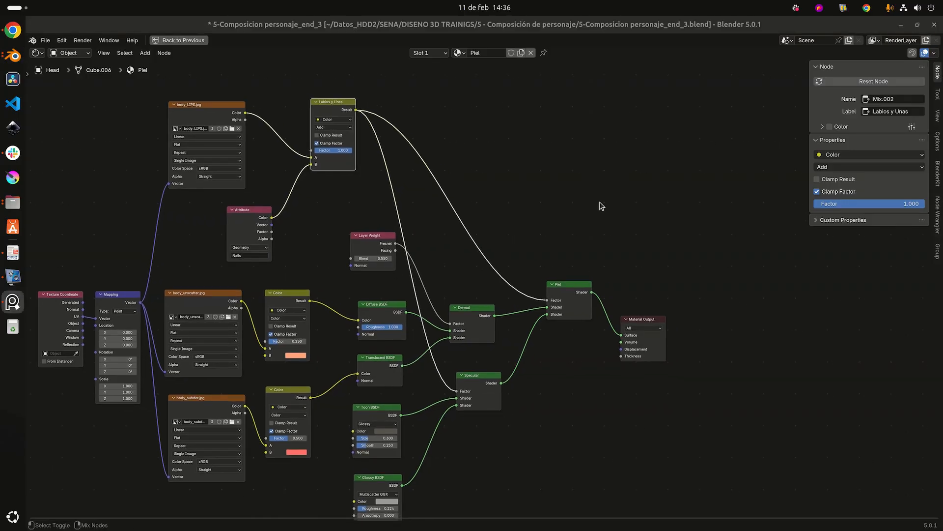
Insert a Color Ramp node on the link between the Labios y Unas Result and the Piel Factor.
{"action": "scroll", "coordinate": [562, 236], "scroll_direction": "up", "scroll_amount": 2}
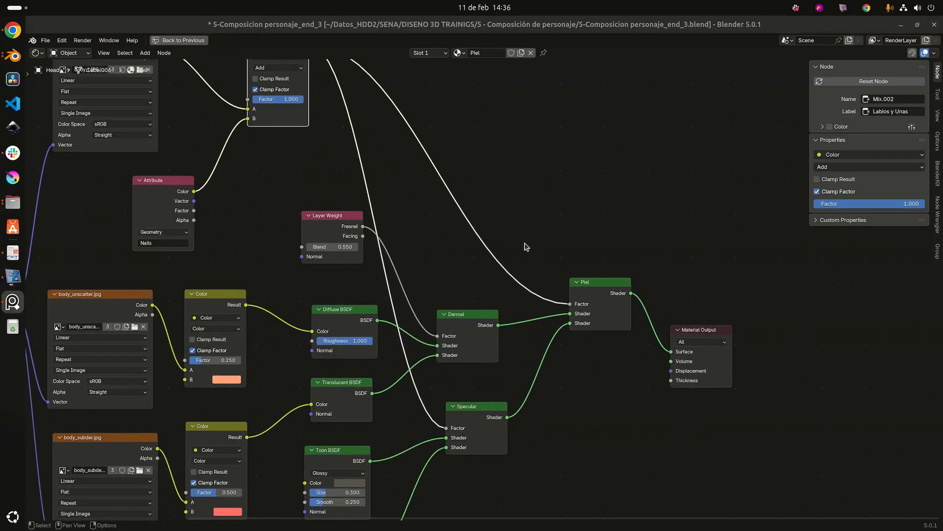
{"action": "scroll", "coordinate": [576, 300], "scroll_direction": "up", "scroll_amount": 3}
{"action": "left_click", "coordinate": [616, 233]}
{"action": "key", "text": "shift+a"}
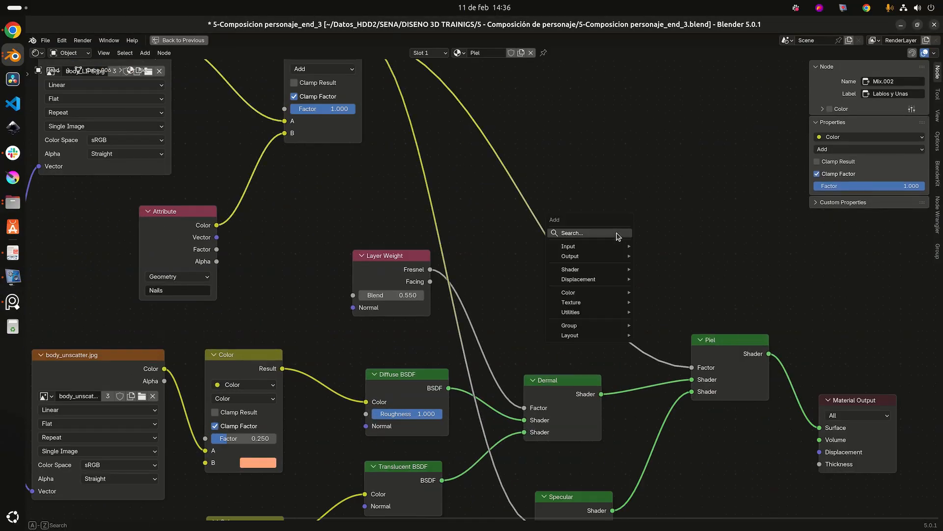
{"action": "left_click", "coordinate": [617, 232]}
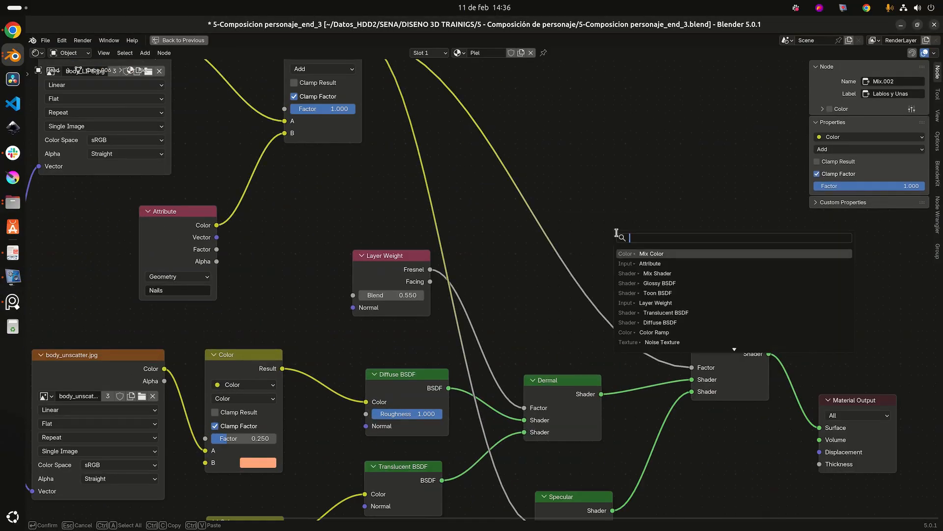
{"action": "type", "text": "color"}
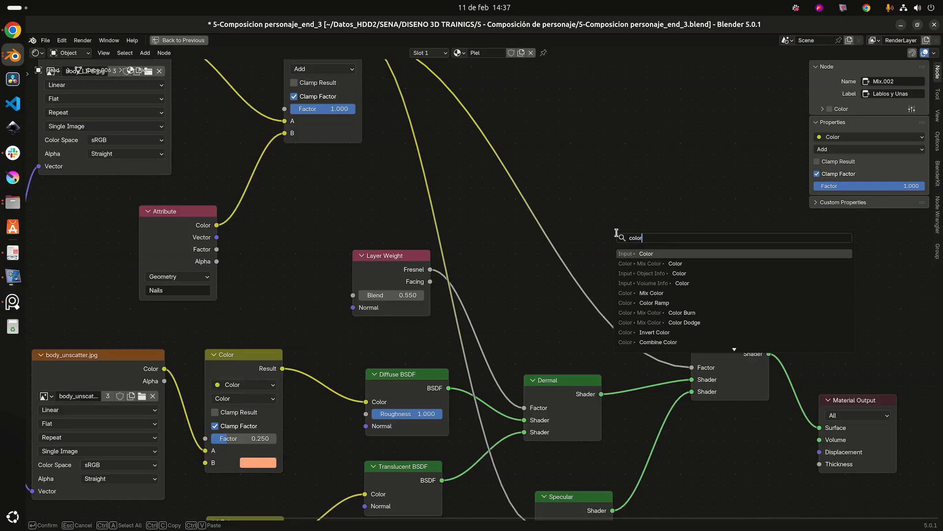
{"action": "key", "text": "Down"}
{"action": "key", "text": "Down"}
{"action": "key", "text": "Down"}
{"action": "key", "text": "Down"}
{"action": "key", "text": "Down"}
{"action": "key", "text": "Return"}
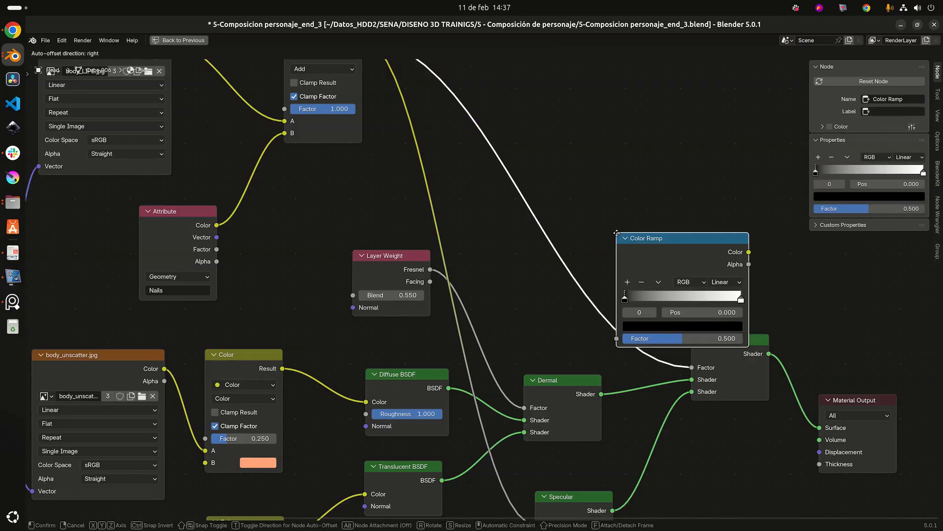
{"action": "left_click", "coordinate": [529, 163]}
Change the Color Ramp's stop at position 0 to a medium grey.
{"action": "scroll", "coordinate": [376, 107], "scroll_direction": "up", "scroll_amount": 2}
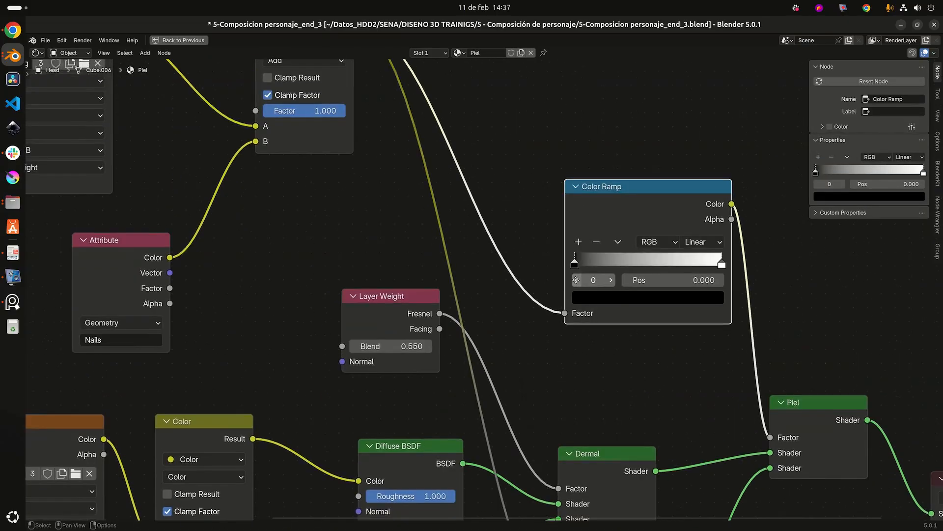
{"action": "middle_click_drag", "start_coordinate": [377, 107], "coordinate": [418, 162]}
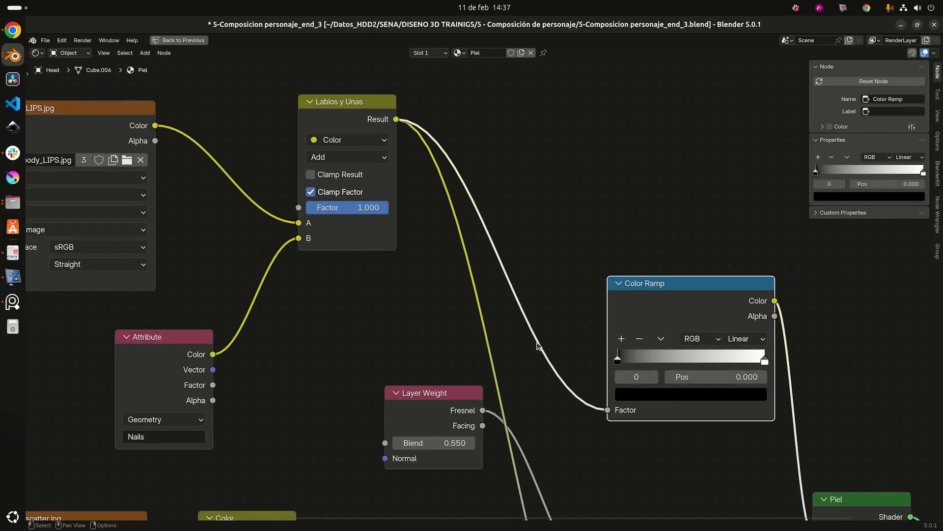
{"action": "middle_click_drag", "start_coordinate": [682, 421], "coordinate": [569, 356]}
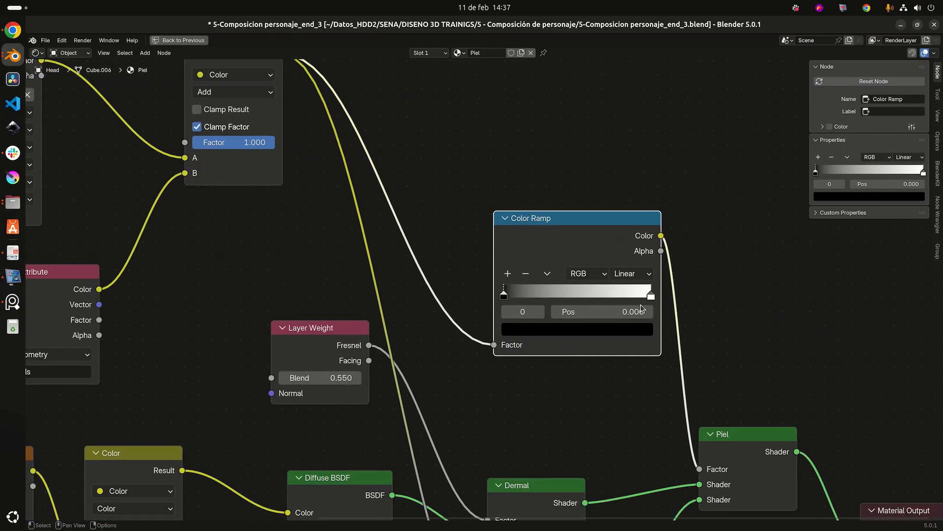
{"action": "scroll", "coordinate": [541, 305], "scroll_direction": "up", "scroll_amount": 3}
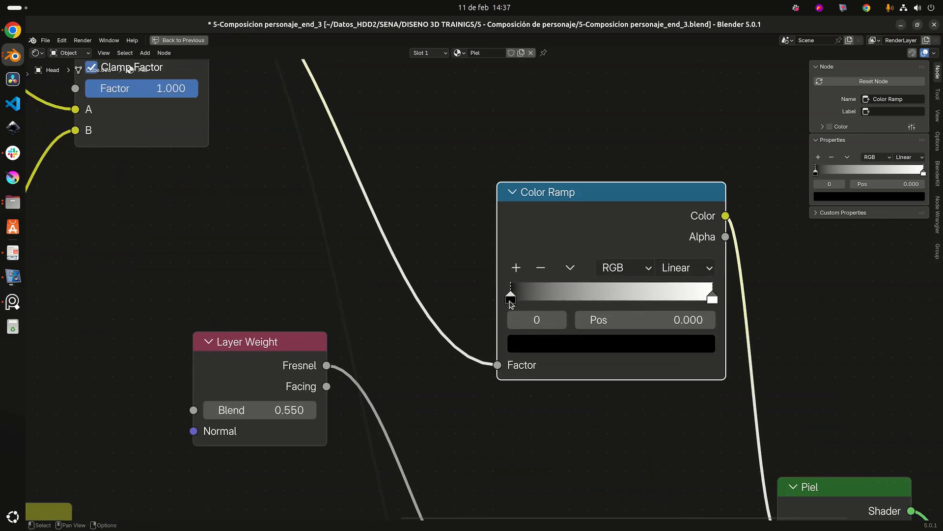
{"action": "left_click", "coordinate": [546, 353]}
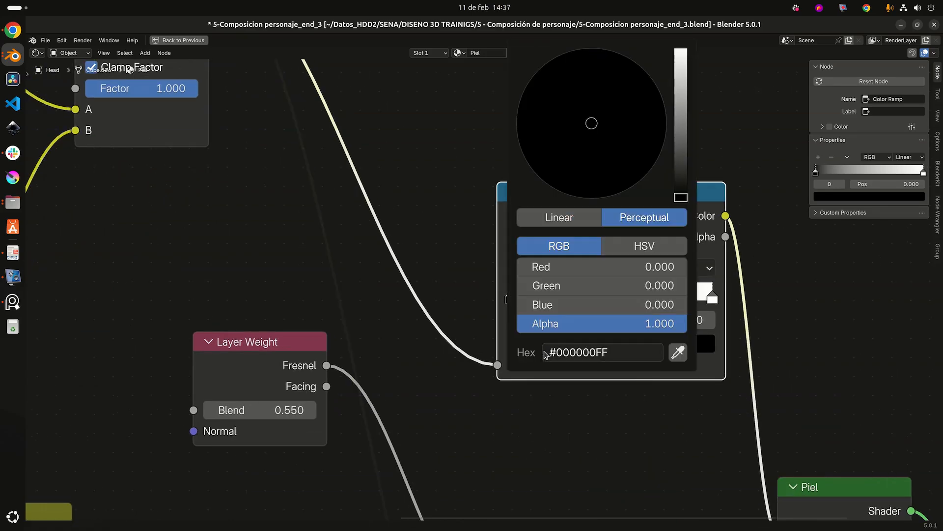
{"action": "left_click_drag", "start_coordinate": [683, 69], "coordinate": [681, 137]}
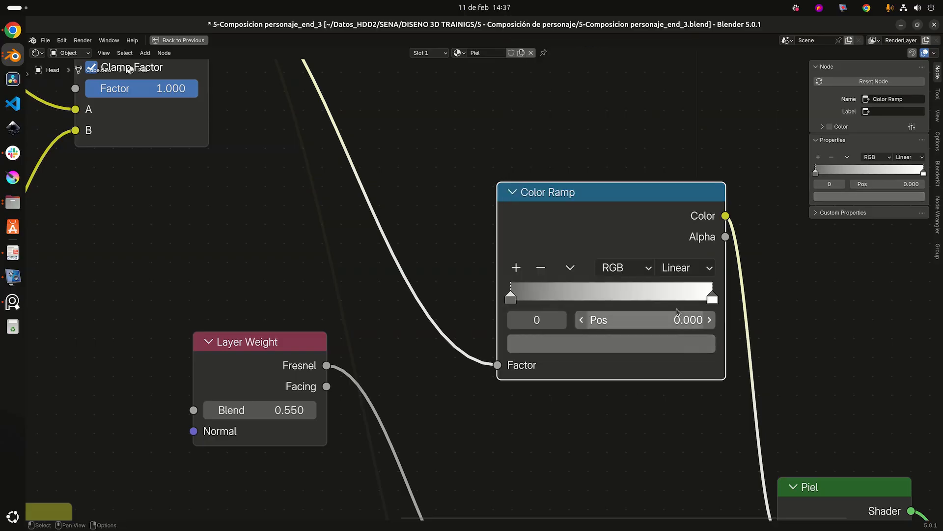
Darken the Color Ramp's stop at position 1 to a very light grey.
{"action": "left_click", "coordinate": [713, 298]}
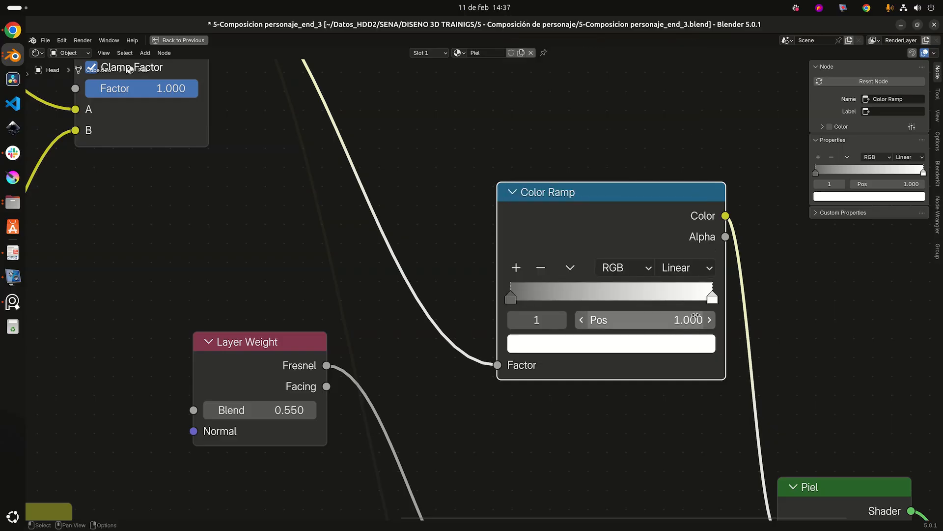
{"action": "left_click", "coordinate": [701, 347]}
{"action": "left_click_drag", "start_coordinate": [688, 65], "coordinate": [687, 67]}
{"action": "left_click", "coordinate": [505, 195]}
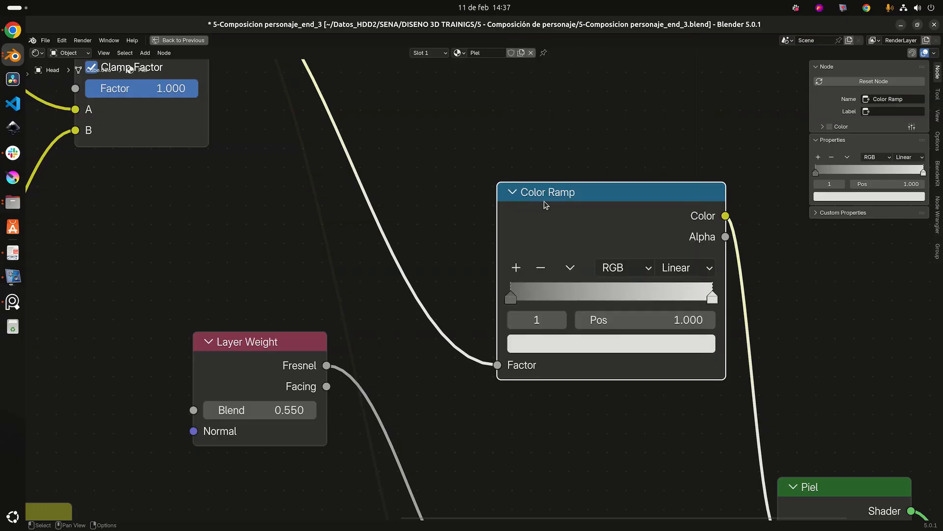
Move the Color Ramp node closer to the Labios y Unas node and nudge the Piel node slightly.
{"action": "scroll", "coordinate": [545, 205], "scroll_direction": "down", "scroll_amount": 2}
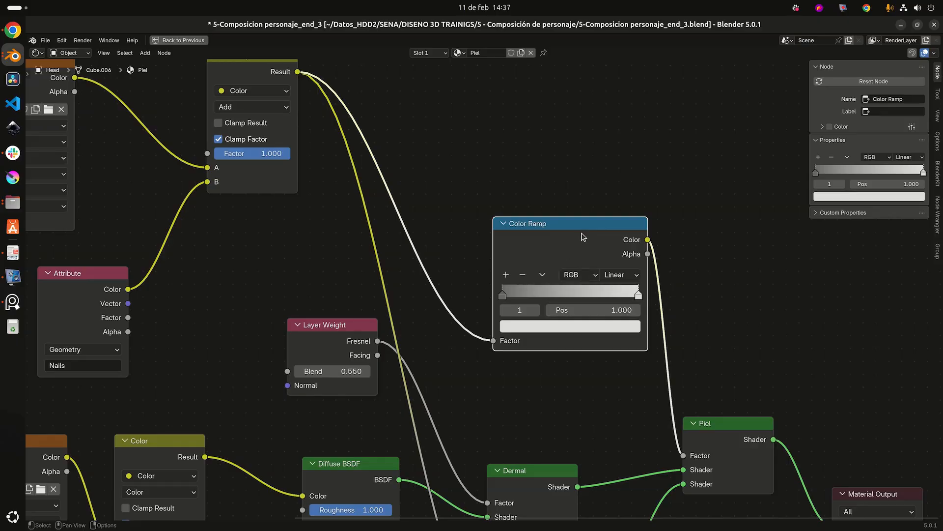
{"action": "left_click_drag", "start_coordinate": [583, 237], "coordinate": [549, 244]}
{"action": "scroll", "coordinate": [565, 367], "scroll_direction": "down", "scroll_amount": 2}
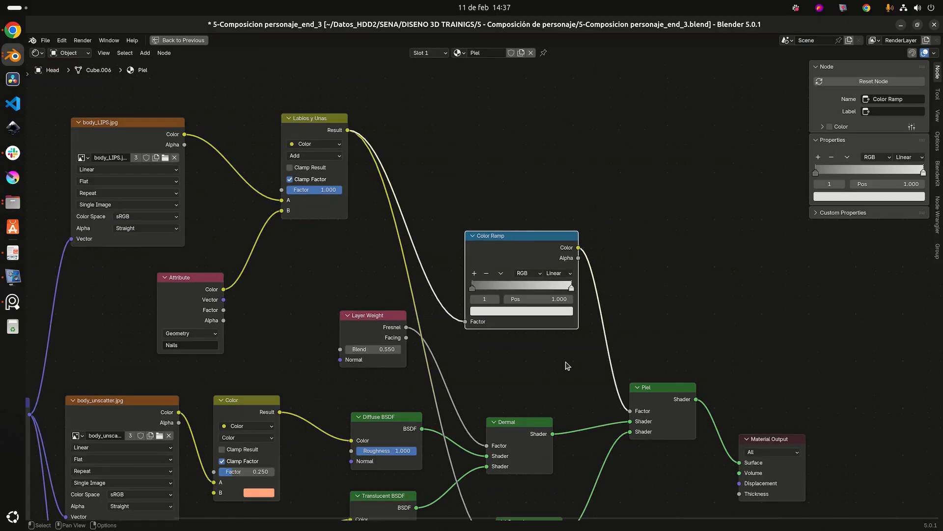
{"action": "left_click_drag", "start_coordinate": [658, 388], "coordinate": [661, 383]}
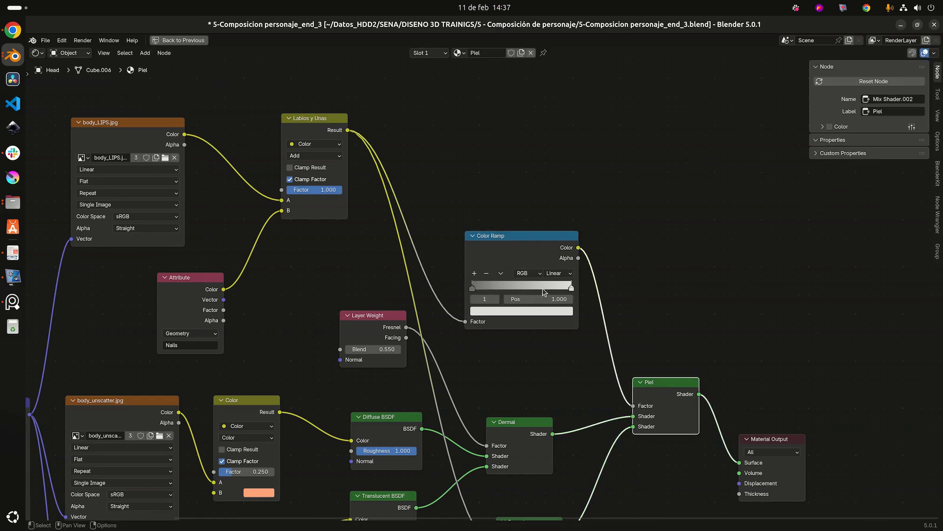
Shift the Layer Weight, Color Ramp, BSDF, mix shader and Material Output nodes together away from the Color nodes to make room.
{"action": "scroll", "coordinate": [589, 307], "scroll_direction": "down", "scroll_amount": 1}
{"action": "scroll", "coordinate": [614, 312], "scroll_direction": "down", "scroll_amount": 1}
{"action": "scroll", "coordinate": [631, 290], "scroll_direction": "down", "scroll_amount": 1}
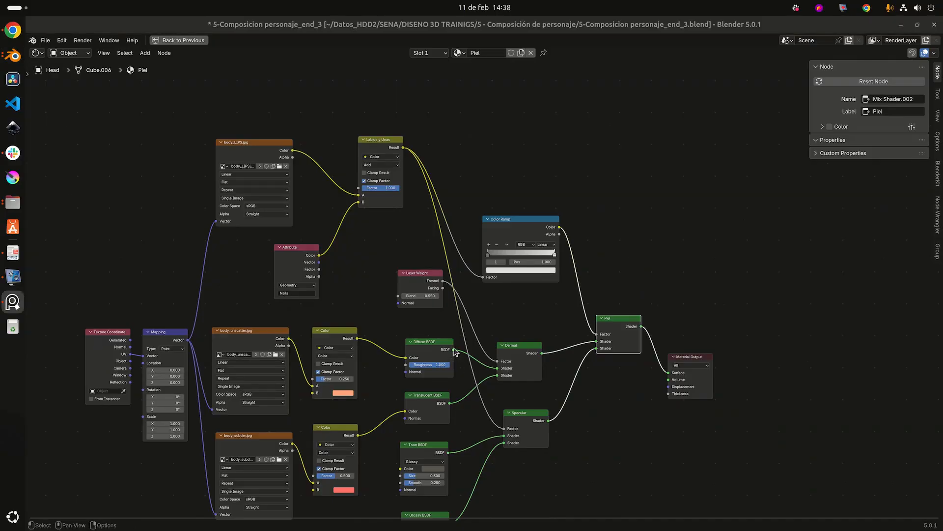
{"action": "scroll", "coordinate": [457, 339], "scroll_direction": "down", "scroll_amount": 1}
{"action": "middle_click_drag", "start_coordinate": [448, 318], "coordinate": [454, 224]}
{"action": "left_click_drag", "start_coordinate": [733, 113], "coordinate": [425, 469]}
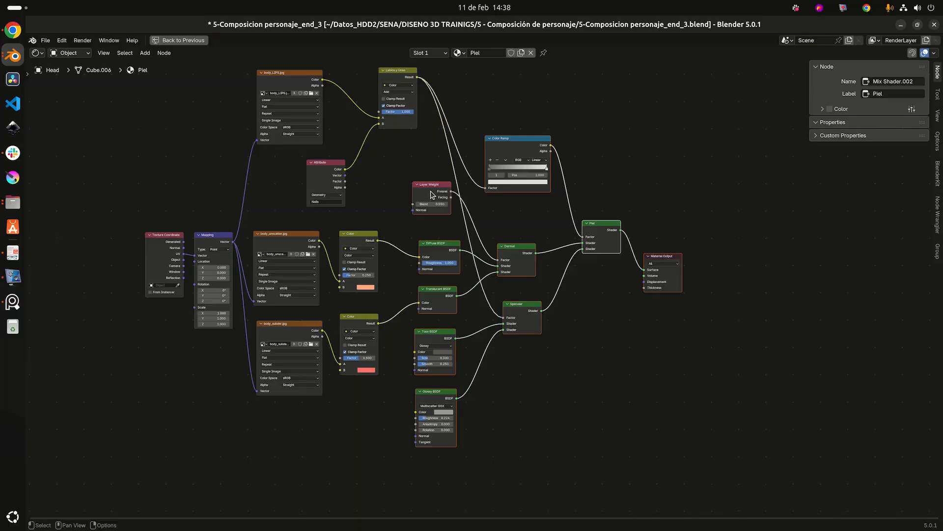
{"action": "left_click_drag", "start_coordinate": [430, 194], "coordinate": [504, 199]}
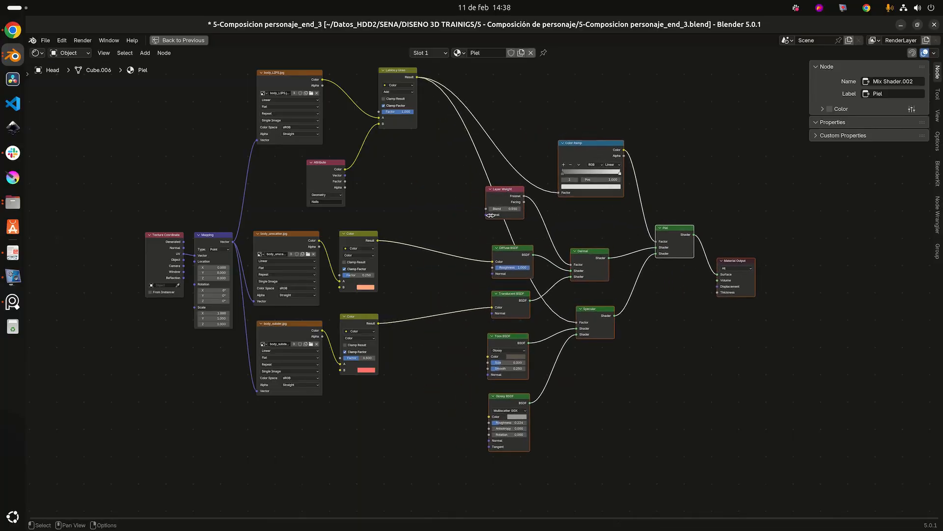
Insert a Mix Color node in Mix mode on the link between the body_unscatter.jpg Color node and the Diffuse BSDF.
{"action": "middle_click_drag", "start_coordinate": [441, 237], "coordinate": [459, 210], "text": "ctrl"}
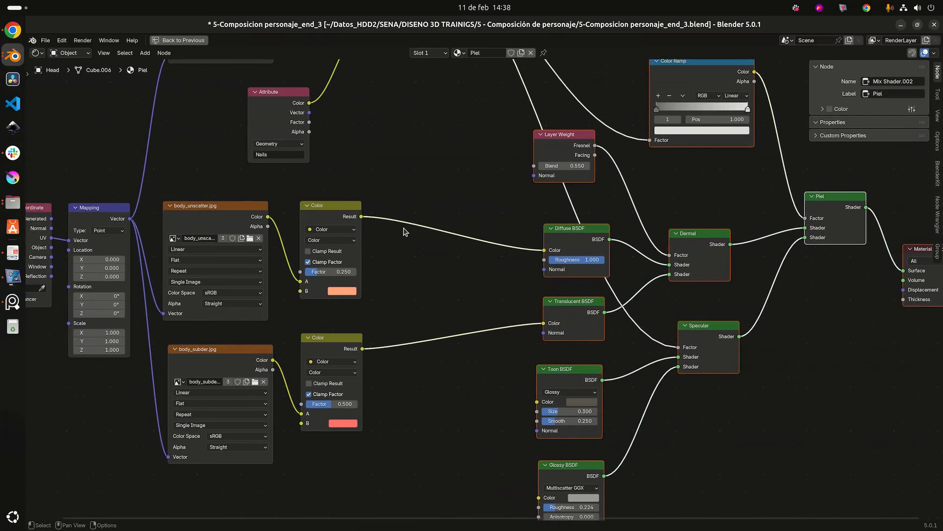
{"action": "scroll", "coordinate": [423, 221], "scroll_direction": "up", "scroll_amount": 1}
{"action": "key", "text": "shift+a"}
{"action": "type", "text": "mix"}
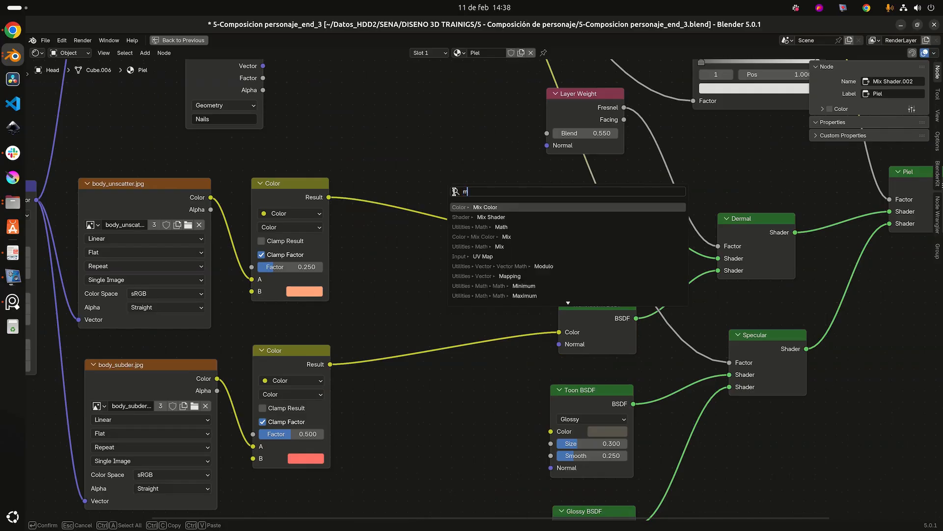
{"action": "key", "text": "Down"}
{"action": "key", "text": "Down"}
{"action": "key", "text": "Down"}
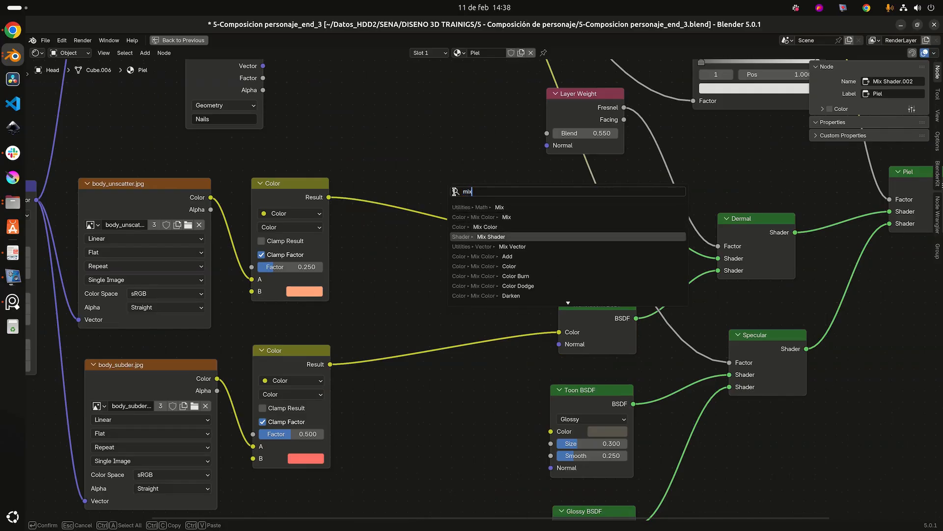
{"action": "key", "text": "Up"}
{"action": "key", "text": "Return"}
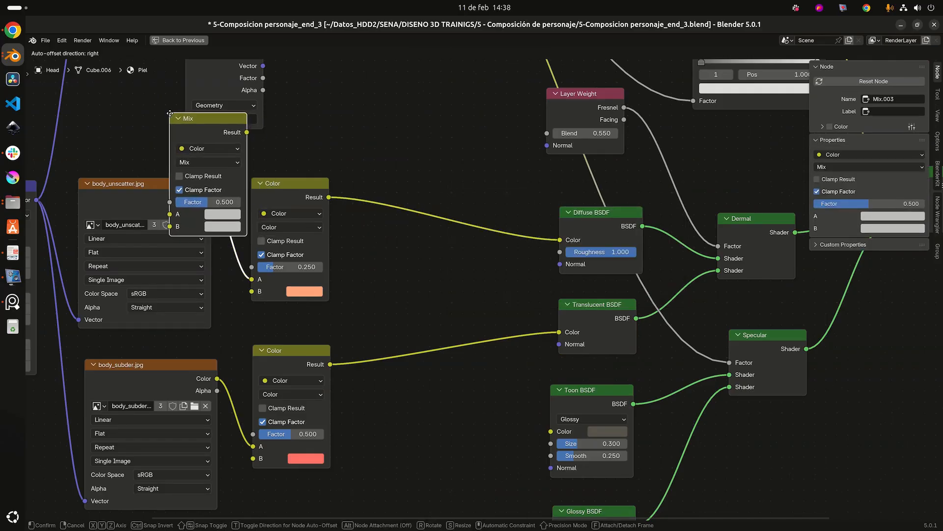
{"action": "left_click", "coordinate": [402, 162]}
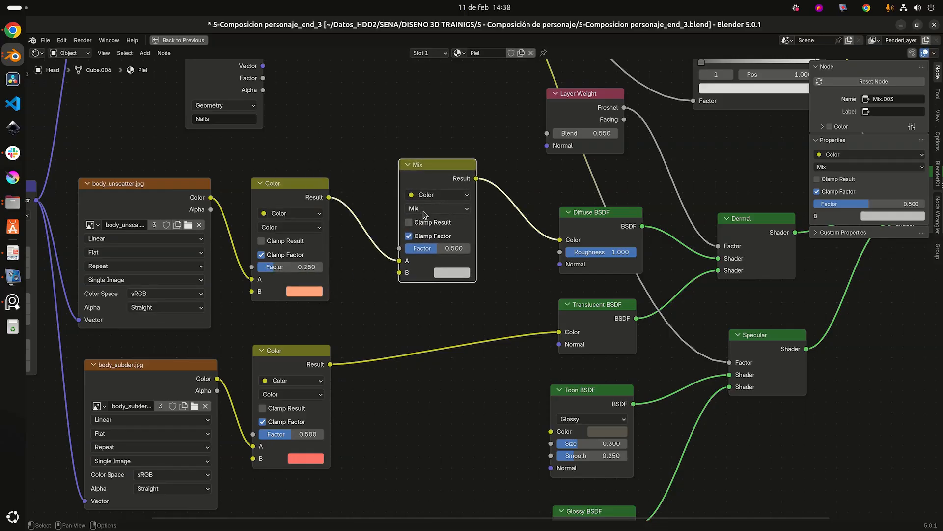
{"action": "middle_click_drag", "start_coordinate": [454, 303], "coordinate": [456, 259]}
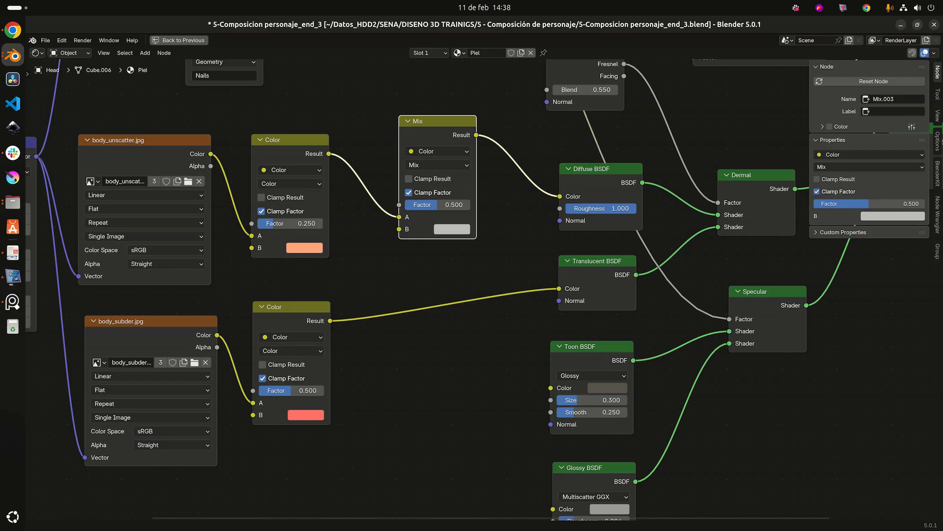
{"action": "scroll", "coordinate": [553, 227], "scroll_direction": "up", "scroll_amount": 2}
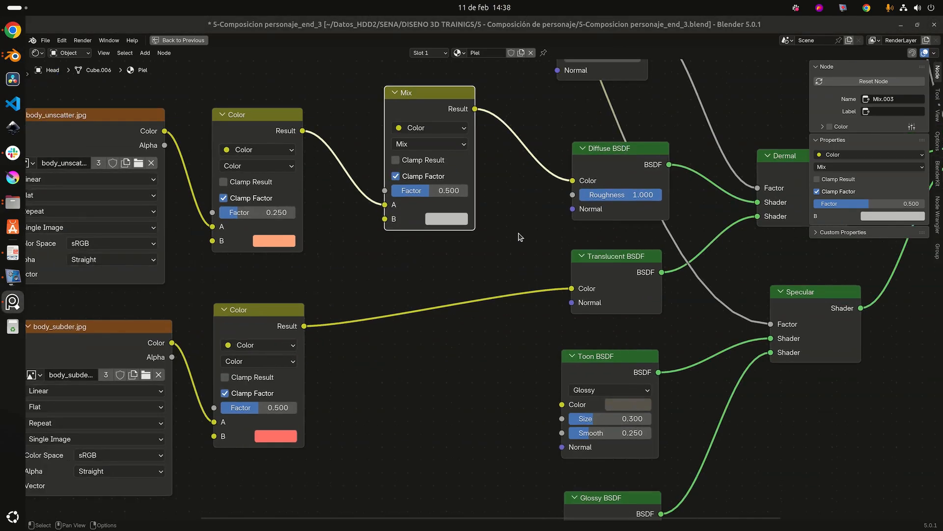
{"action": "middle_click_drag", "start_coordinate": [553, 227], "coordinate": [548, 231]}
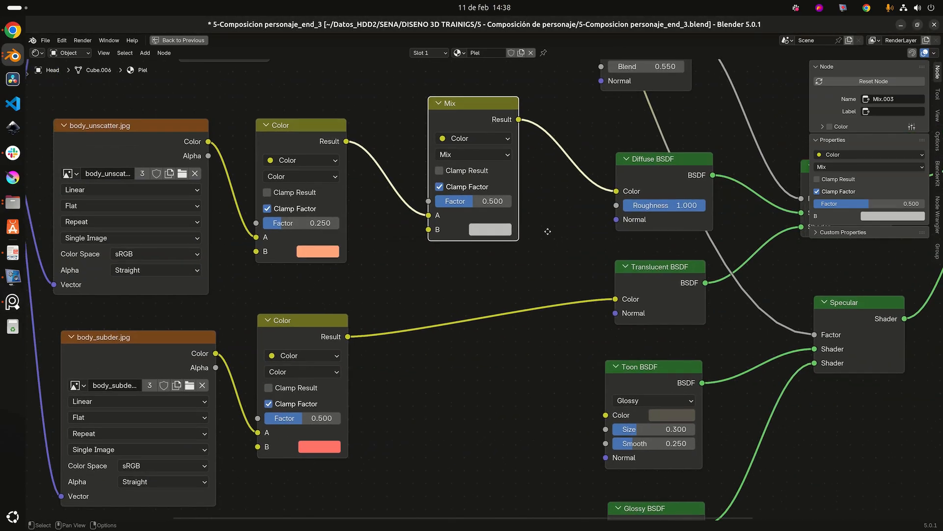
Set the B color of the Mix node feeding the Diffuse BSDF to pure red (Red 1, Green 0, Blue 0).
{"action": "middle_click_drag", "start_coordinate": [547, 231], "coordinate": [542, 236]}
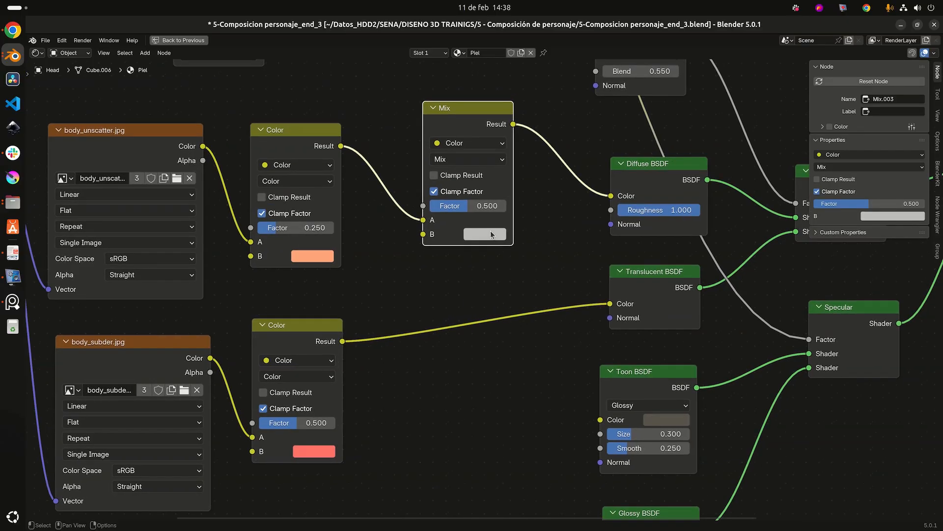
{"action": "left_click", "coordinate": [491, 235]}
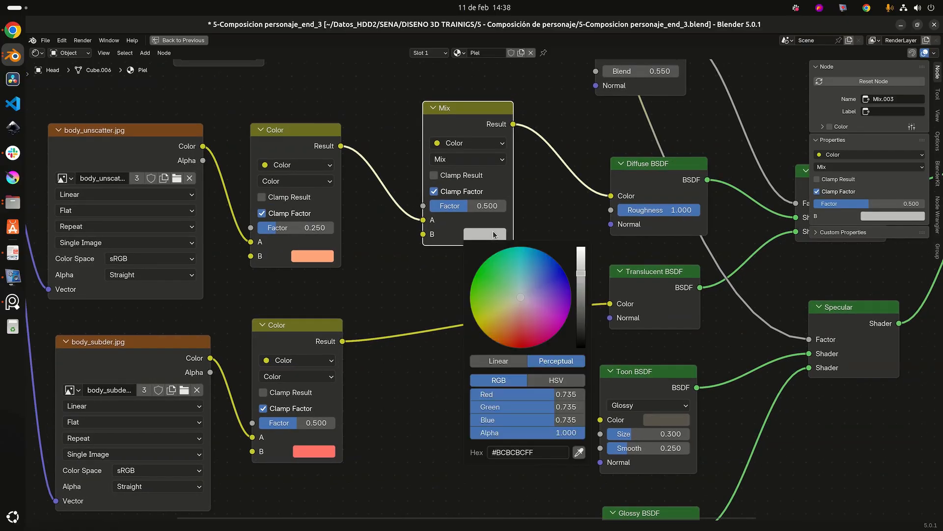
{"action": "left_click", "coordinate": [566, 396]}
{"action": "type", "text": "1"}
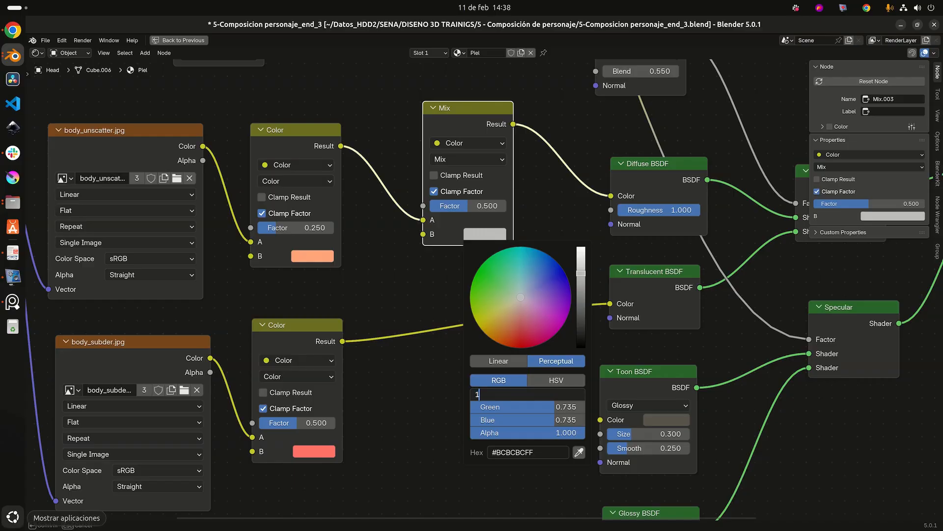
{"action": "key", "text": "Tab"}
{"action": "type", "text": "0"}
{"action": "key", "text": "Tab"}
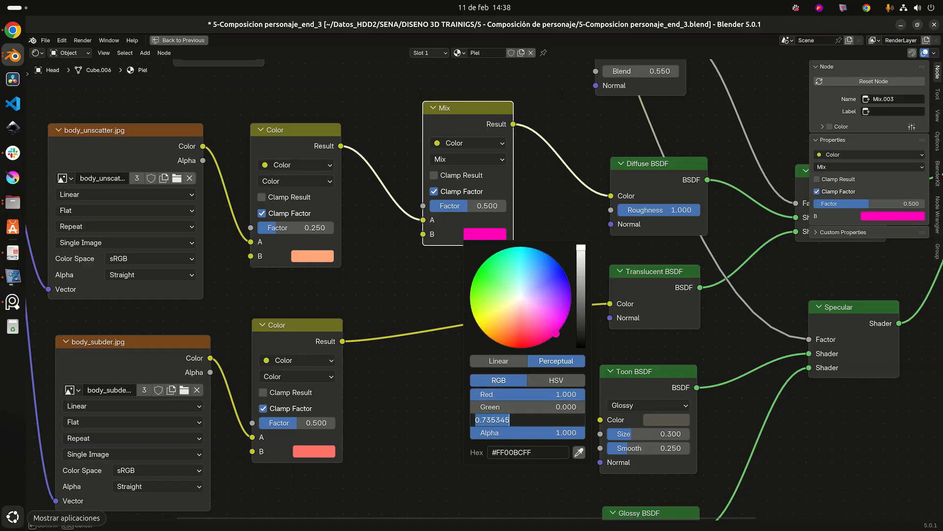
{"action": "type", "text": "0"}
{"action": "key", "text": "Return"}
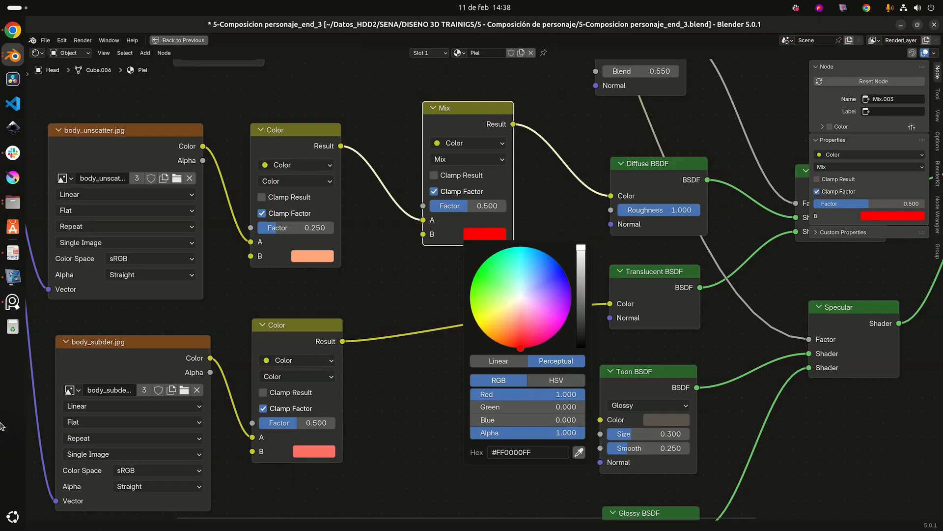
Duplicate the red Mix node onto the link between the body_subder.jpg Color node and the Translucent BSDF.
{"action": "scroll", "coordinate": [410, 160], "scroll_direction": "down", "scroll_amount": 2}
{"action": "middle_click_drag", "start_coordinate": [410, 160], "coordinate": [432, 145]}
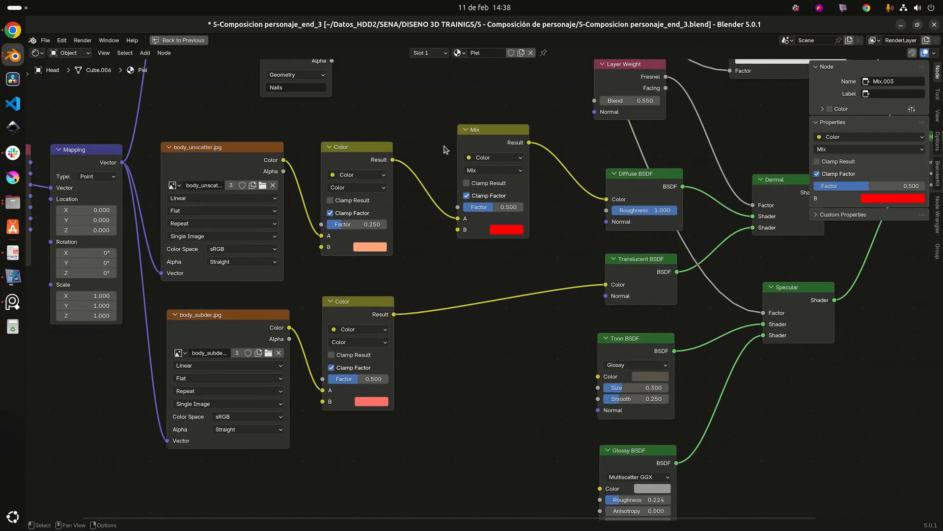
{"action": "key", "text": "shift+d"}
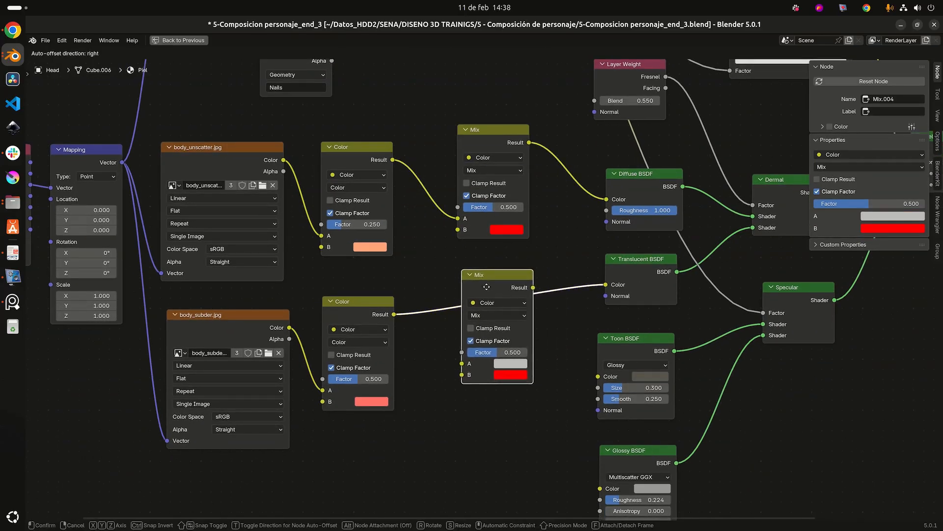
{"action": "left_click", "coordinate": [489, 290]}
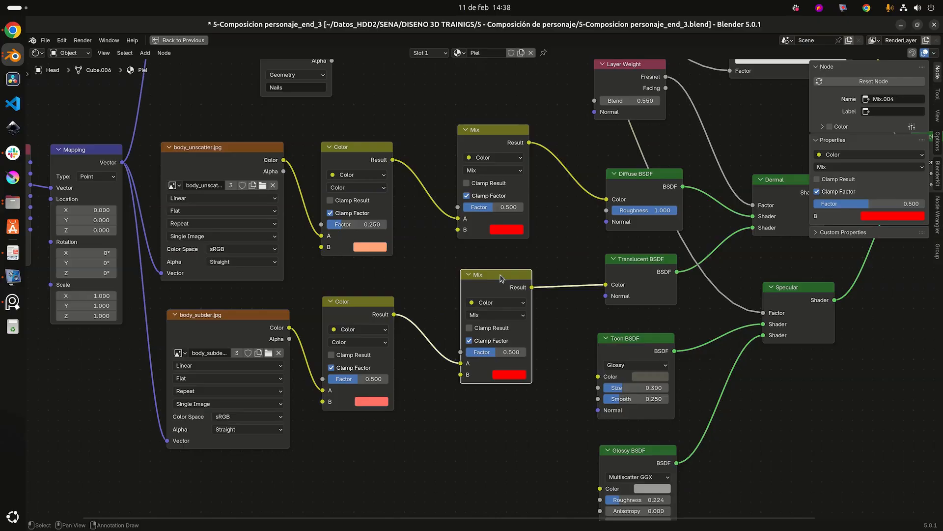
Move the body_LIPS.jpg, Labios y Unas and Attribute nodes away from the shader nodes to free up space.
{"action": "scroll", "coordinate": [501, 279], "scroll_direction": "down", "scroll_amount": 2}
{"action": "middle_click_drag", "start_coordinate": [462, 180], "coordinate": [519, 265]}
{"action": "left_click_drag", "start_coordinate": [311, 85], "coordinate": [516, 173]}
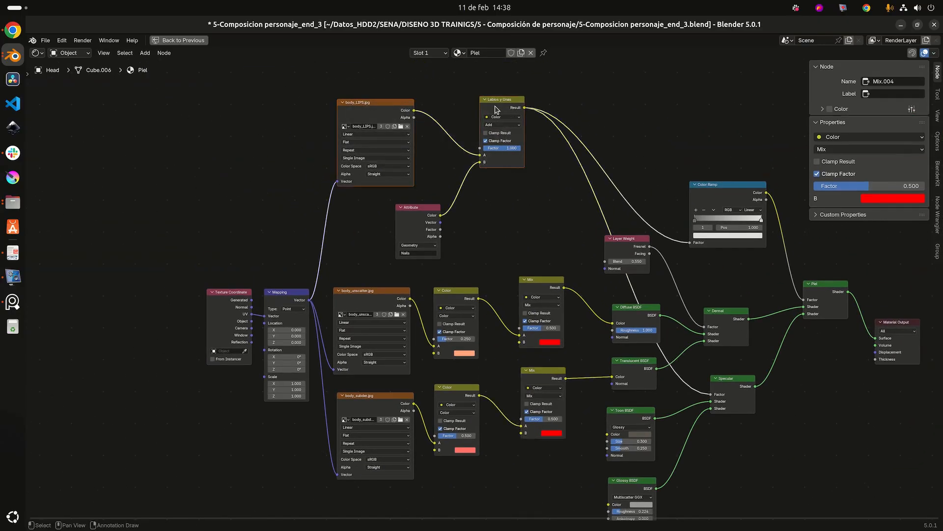
{"action": "key", "text": "g"}
{"action": "left_click", "coordinate": [420, 195]}
{"action": "left_click_drag", "start_coordinate": [419, 206], "coordinate": [345, 204]}
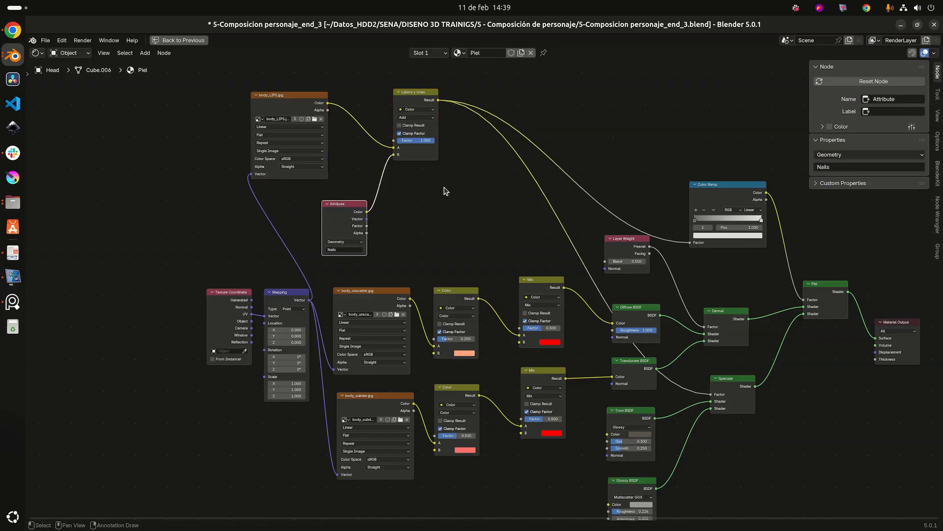
Connect the Labios y Unas Result to the Factor inputs of both red Mix nodes.
{"action": "left_click_drag", "start_coordinate": [438, 100], "coordinate": [520, 328]}
{"action": "left_click_drag", "start_coordinate": [438, 100], "coordinate": [520, 419]}
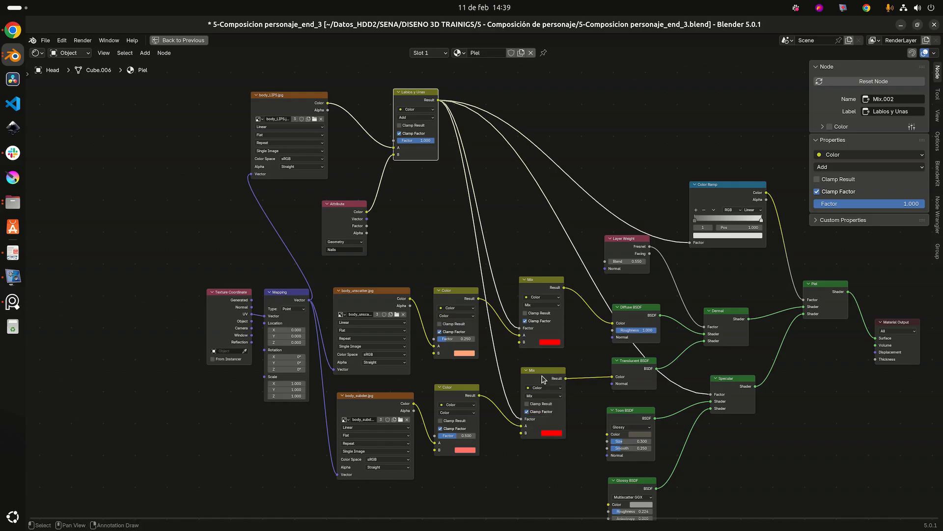
{"action": "left_click_drag", "start_coordinate": [545, 376], "coordinate": [542, 372]}
{"action": "scroll", "coordinate": [556, 351], "scroll_direction": "up", "scroll_amount": 5}
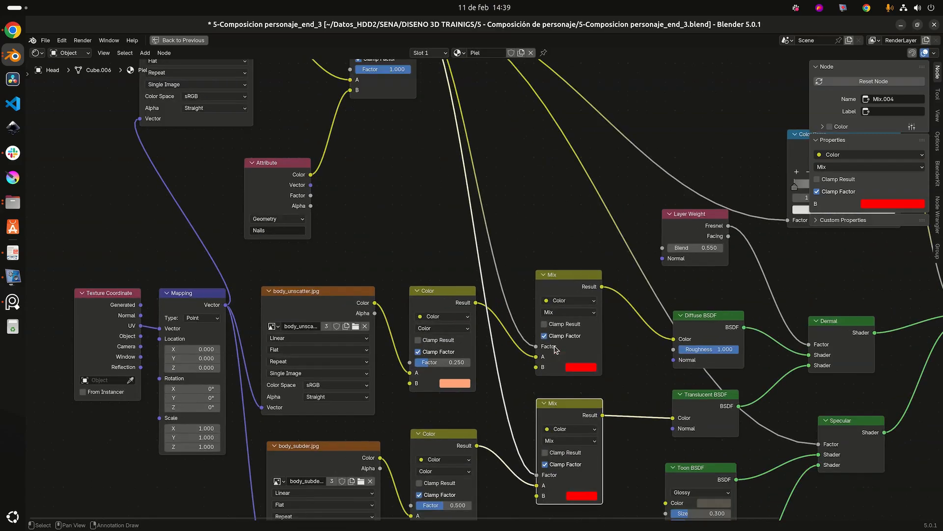
{"action": "middle_click_drag", "start_coordinate": [553, 346], "coordinate": [519, 248]}
{"action": "scroll", "coordinate": [520, 251], "scroll_direction": "down", "scroll_amount": 2}
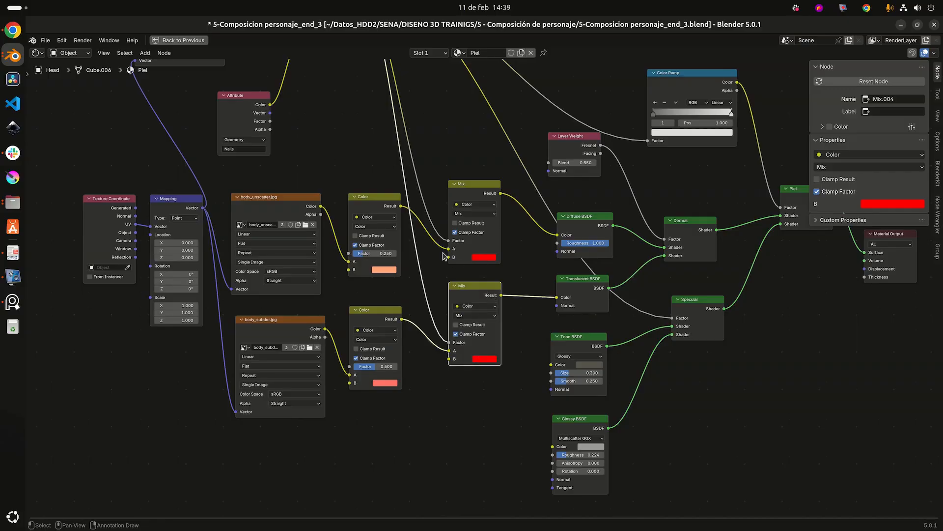
{"action": "scroll", "coordinate": [616, 394], "scroll_direction": "down", "scroll_amount": 2}
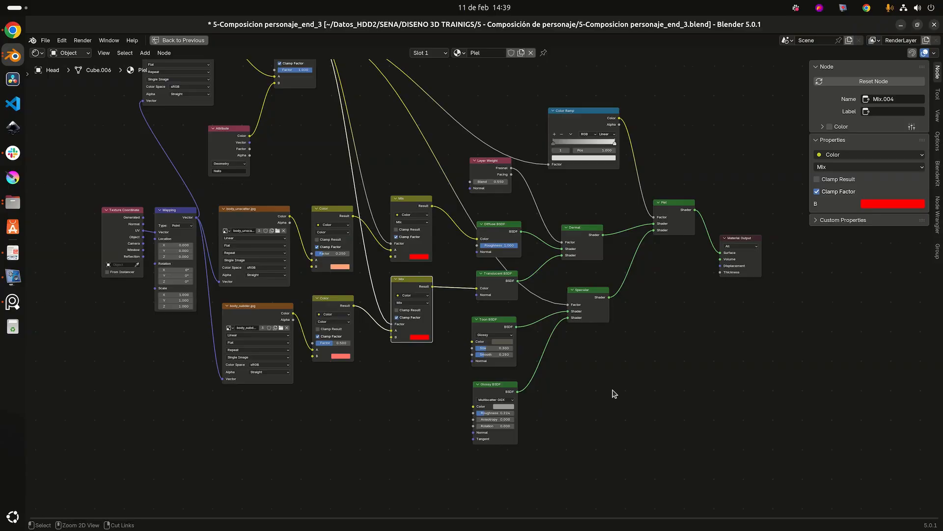
{"action": "key", "text": "alt+Tab"}
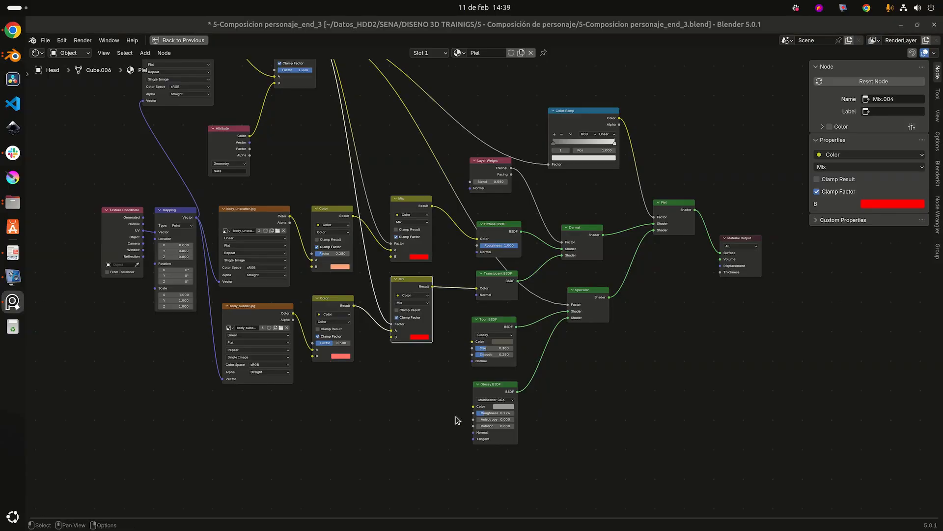
Move the Texture Coordinate node down and away from the Mapping node.
{"action": "scroll", "coordinate": [407, 370], "scroll_direction": "down", "scroll_amount": 3}
{"action": "middle_click_drag", "start_coordinate": [426, 361], "coordinate": [624, 283]}
{"action": "scroll", "coordinate": [537, 353], "scroll_direction": "up", "scroll_amount": 5}
{"action": "left_click_drag", "start_coordinate": [352, 106], "coordinate": [313, 254]}
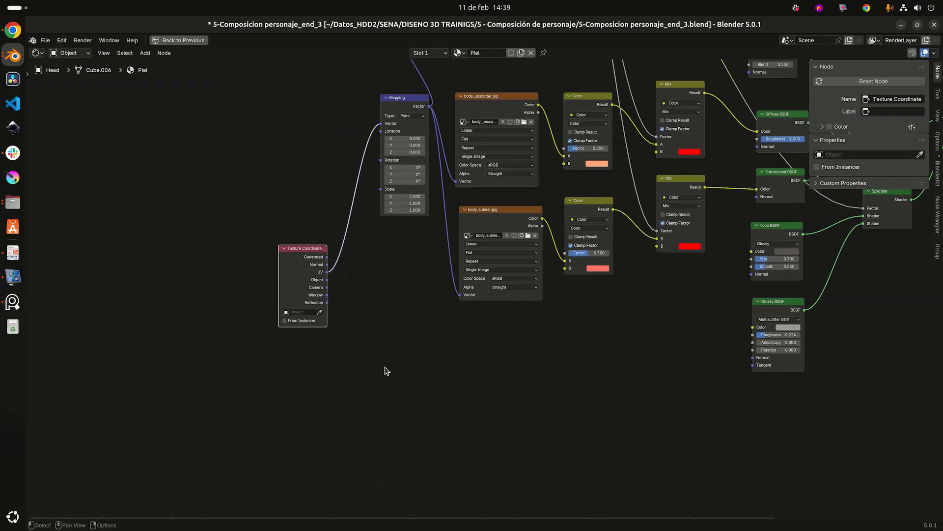
Add a Noise Texture node below the body_subder.jpg image texture.
{"action": "scroll", "coordinate": [471, 389], "scroll_direction": "down", "scroll_amount": 3, "text": "shift"}
{"action": "key", "text": "shift+a"}
{"action": "left_click", "coordinate": [518, 368]}
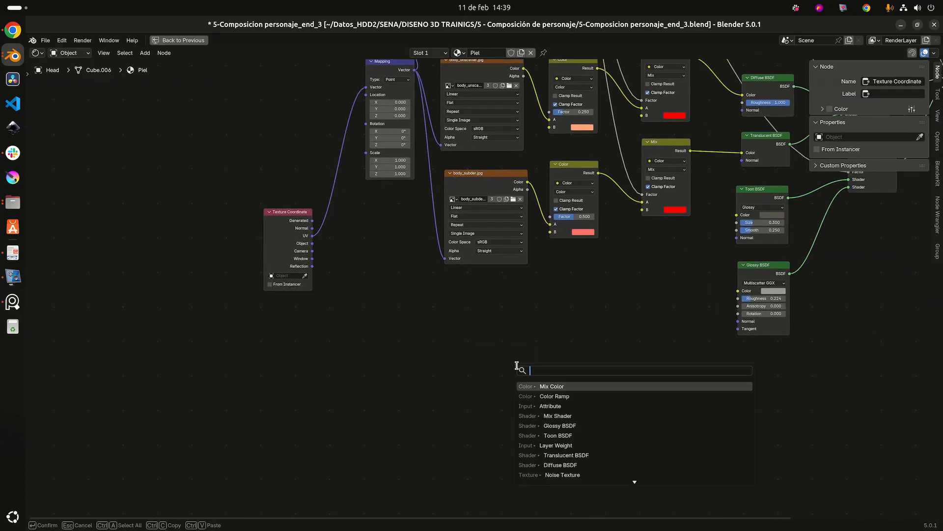
{"action": "type", "text": "nois"}
{"action": "key", "text": "Return"}
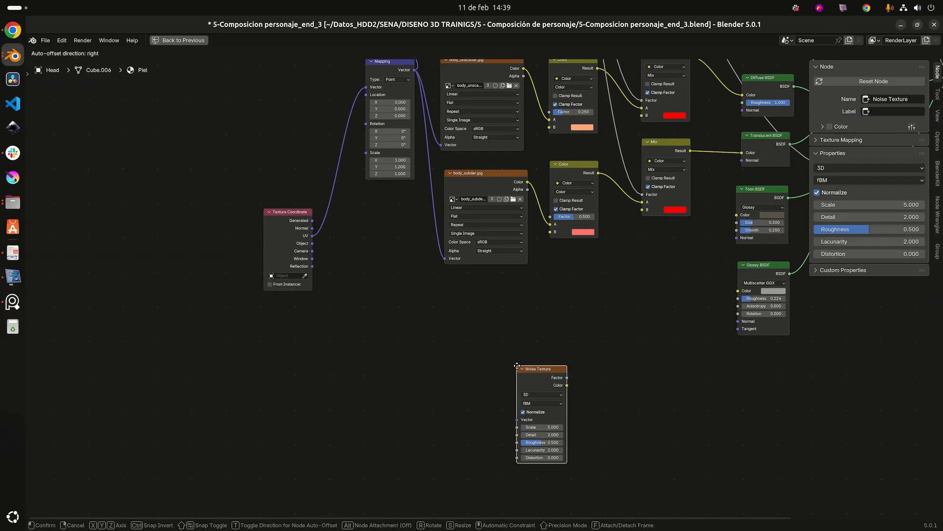
{"action": "left_click", "coordinate": [474, 299]}
Set the Noise Texture's Scale to 250.
{"action": "scroll", "coordinate": [580, 331], "scroll_direction": "up", "scroll_amount": 3}
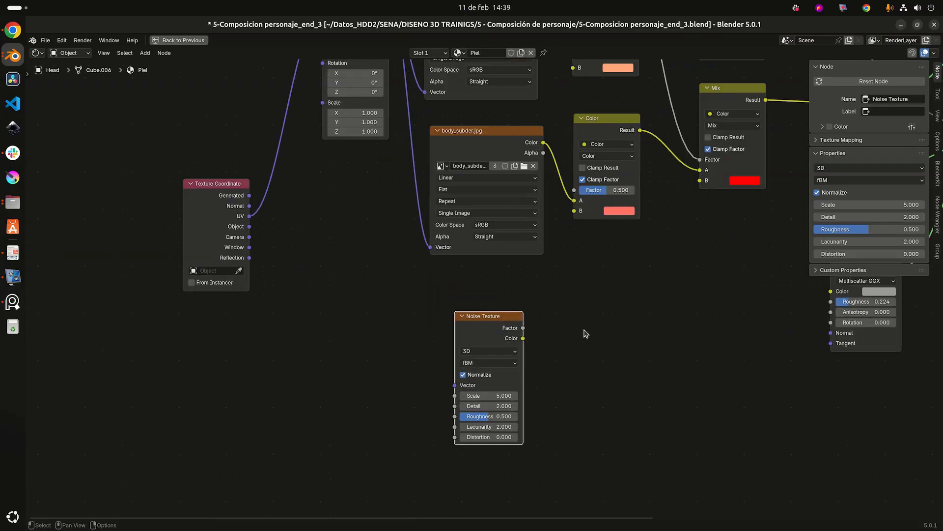
{"action": "middle_click_drag", "start_coordinate": [572, 331], "coordinate": [573, 329]}
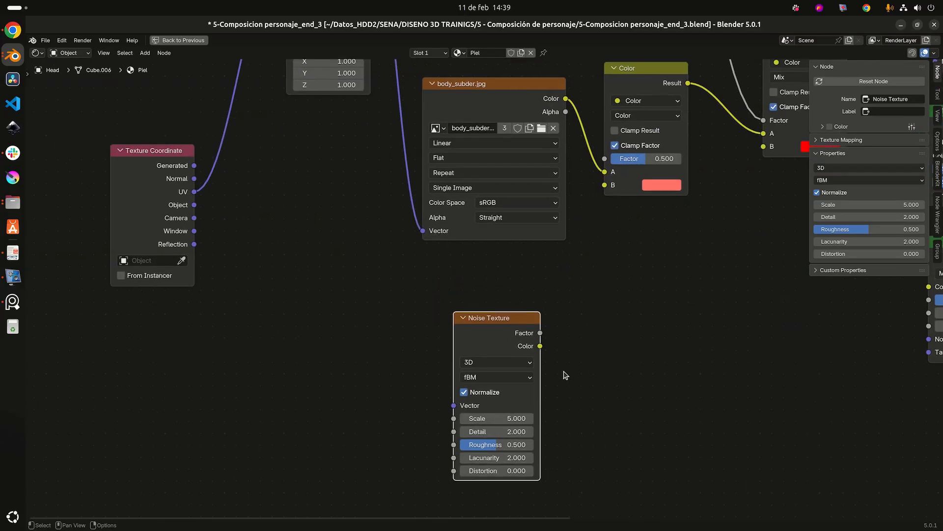
{"action": "left_click", "coordinate": [491, 420]}
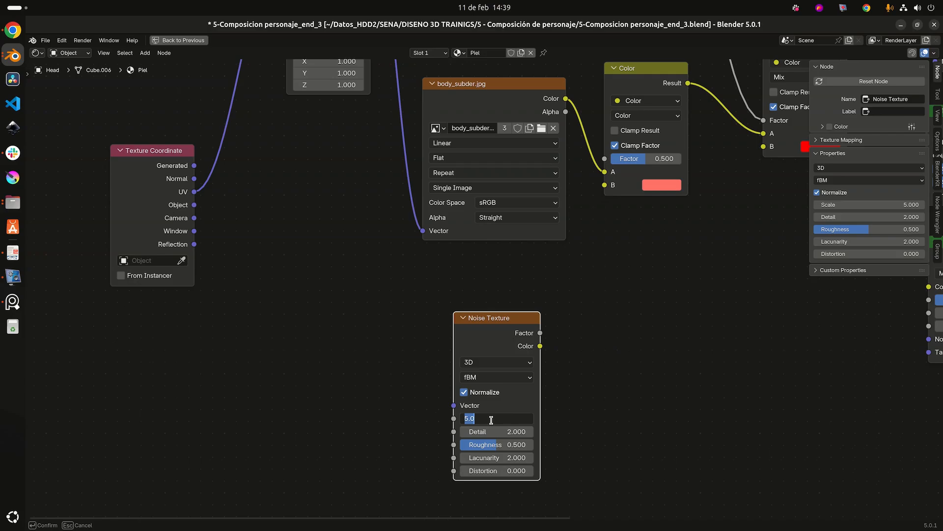
{"action": "type", "text": "25"}
{"action": "key", "text": "Return"}
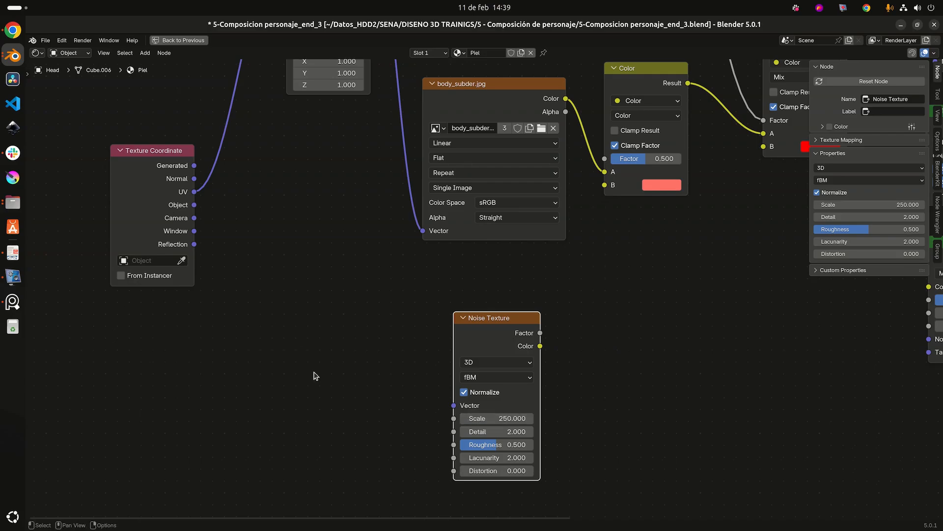
Connect the Texture Coordinate's Generated output to the Noise Texture's Vector input and shift the Noise Texture closer to the shaders.
{"action": "scroll", "coordinate": [344, 368], "scroll_direction": "down", "scroll_amount": 2}
{"action": "left_click_drag", "start_coordinate": [179, 170], "coordinate": [444, 376]}
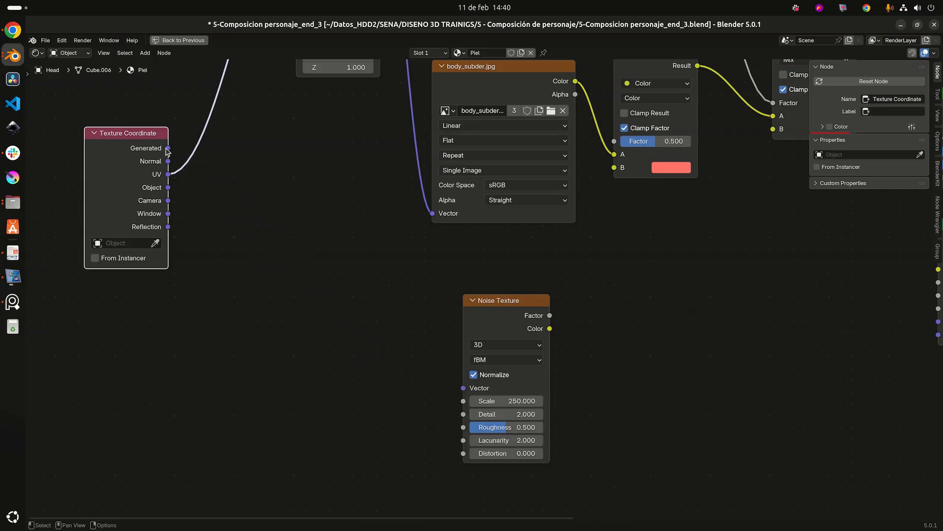
{"action": "left_click_drag", "start_coordinate": [167, 148], "coordinate": [465, 389]}
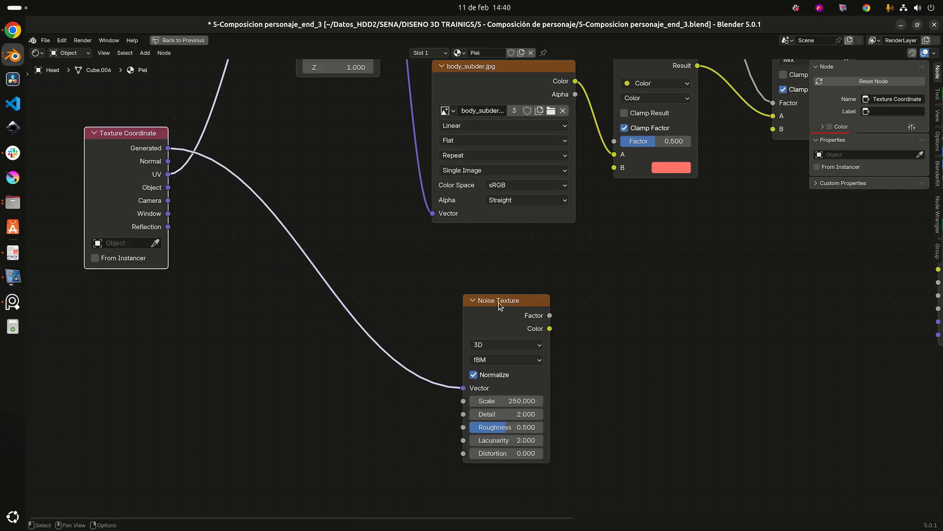
{"action": "scroll", "coordinate": [464, 344], "scroll_direction": "down", "scroll_amount": 3}
{"action": "middle_click_drag", "start_coordinate": [688, 341], "coordinate": [589, 338]}
{"action": "left_click_drag", "start_coordinate": [443, 324], "coordinate": [523, 317]}
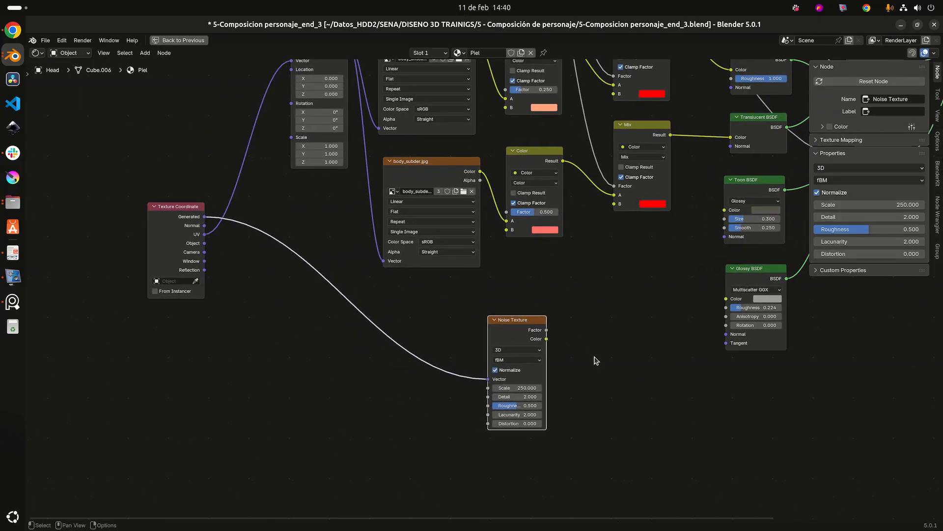
Add a Bump node between the Noise Texture and the Glossy BSDF.
{"action": "scroll", "coordinate": [596, 358], "scroll_direction": "up", "scroll_amount": 2}
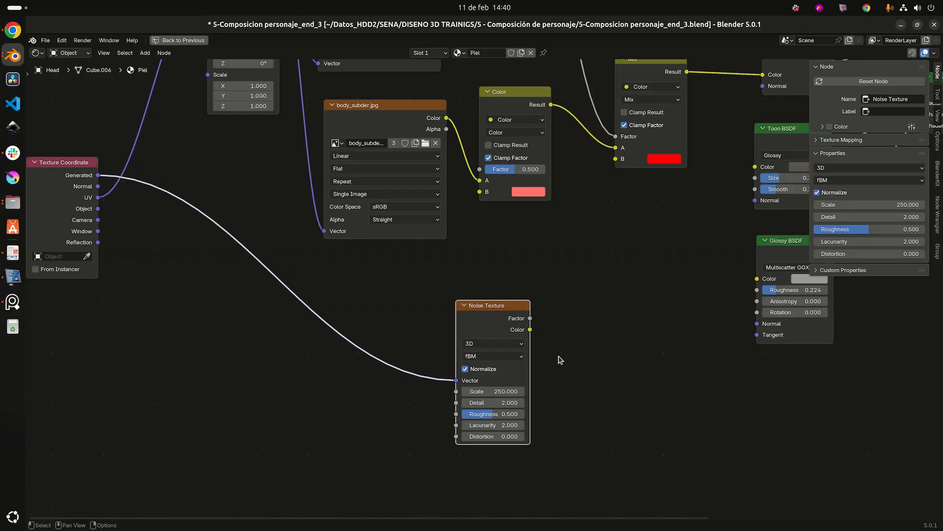
{"action": "middle_click_drag", "start_coordinate": [559, 357], "coordinate": [506, 358]}
{"action": "scroll", "coordinate": [571, 313], "scroll_direction": "up", "scroll_amount": 1}
{"action": "middle_click_drag", "start_coordinate": [571, 305], "coordinate": [496, 315]}
{"action": "middle_click_drag", "start_coordinate": [506, 283], "coordinate": [511, 285]}
{"action": "key", "text": "shift+a"}
{"action": "type", "text": "b"}
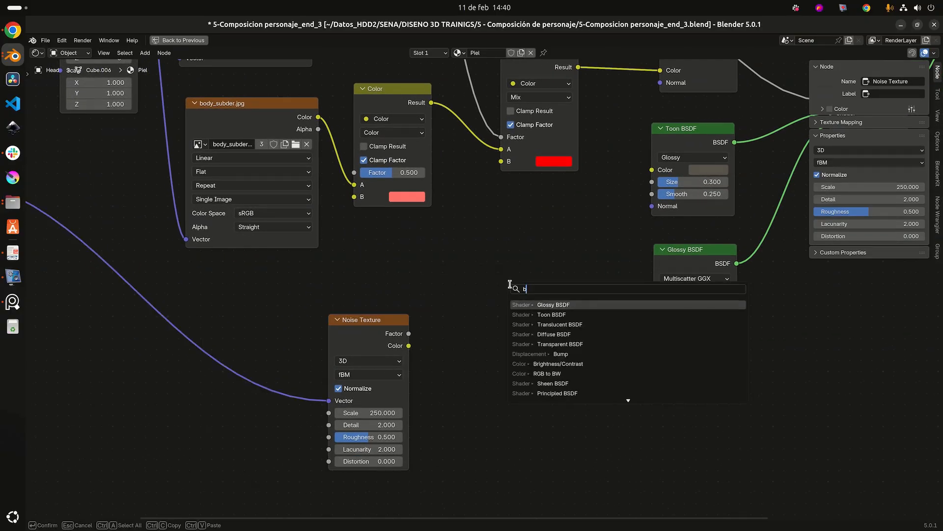
{"action": "type", "text": "u8m"}
{"action": "key", "text": "BackSpace"}
{"action": "key", "text": "BackSpace"}
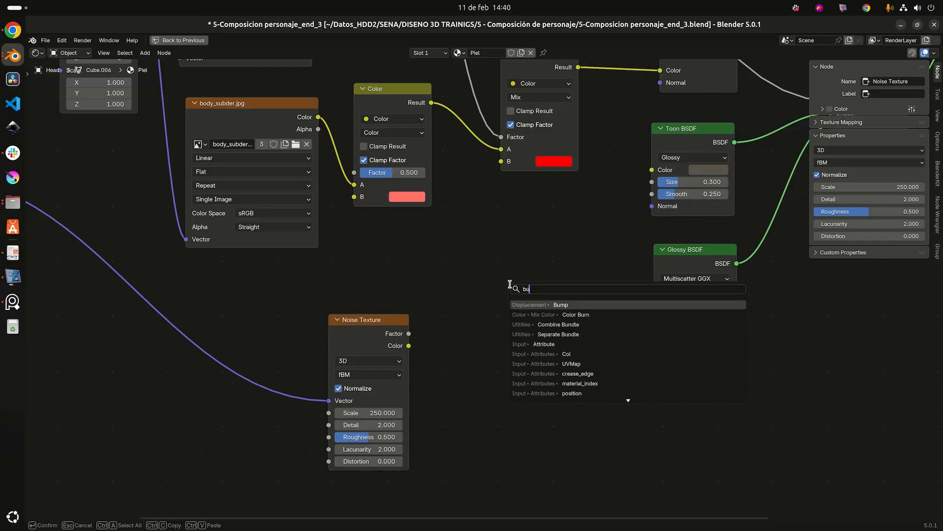
{"action": "key", "text": "Return"}
{"action": "left_click", "coordinate": [468, 280]}
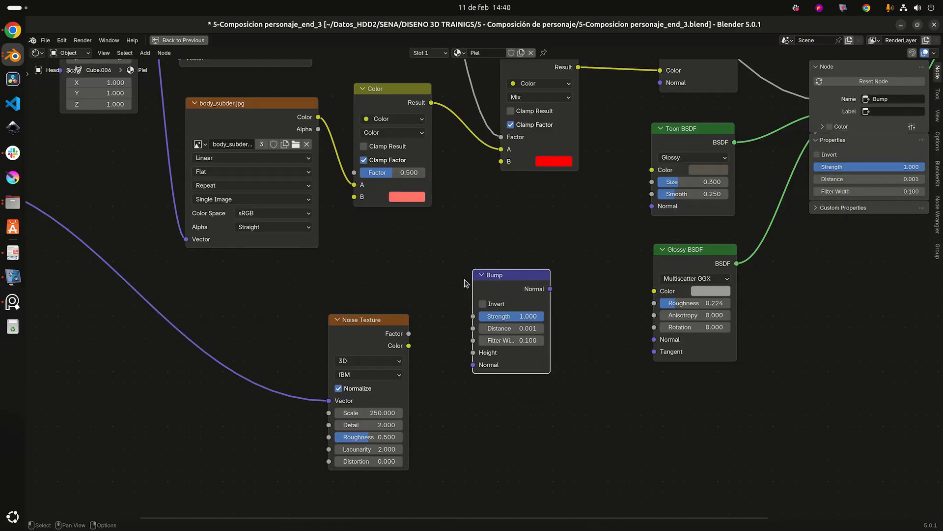
Connect the Noise Texture's Factor output to the Bump node's Height and move the Bump node lower, beside the Noise Texture.
{"action": "scroll", "coordinate": [465, 275], "scroll_direction": "up", "scroll_amount": 3}
{"action": "left_click_drag", "start_coordinate": [377, 332], "coordinate": [463, 358]}
{"action": "scroll", "coordinate": [495, 444], "scroll_direction": "down", "scroll_amount": 3}
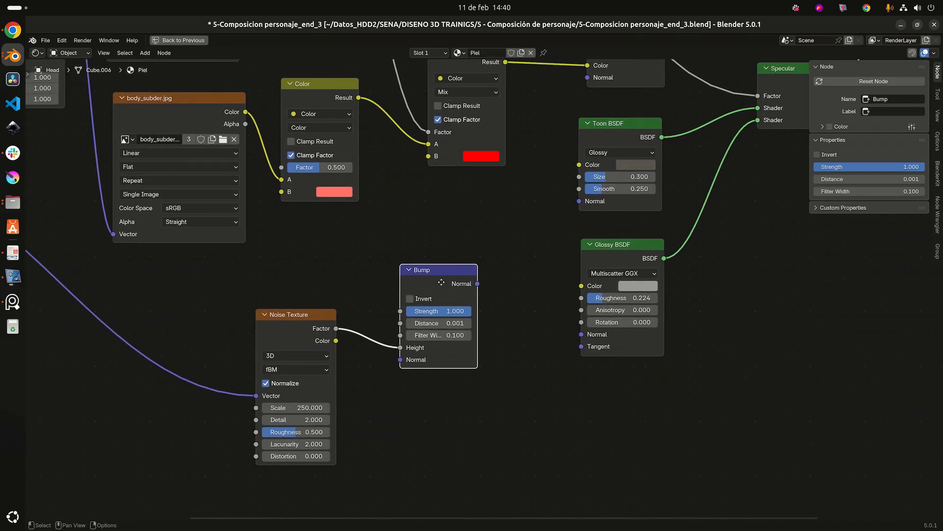
{"action": "left_click_drag", "start_coordinate": [441, 274], "coordinate": [473, 350]}
{"action": "scroll", "coordinate": [486, 283], "scroll_direction": "down", "scroll_amount": 4}
{"action": "middle_click_drag", "start_coordinate": [478, 255], "coordinate": [457, 313]}
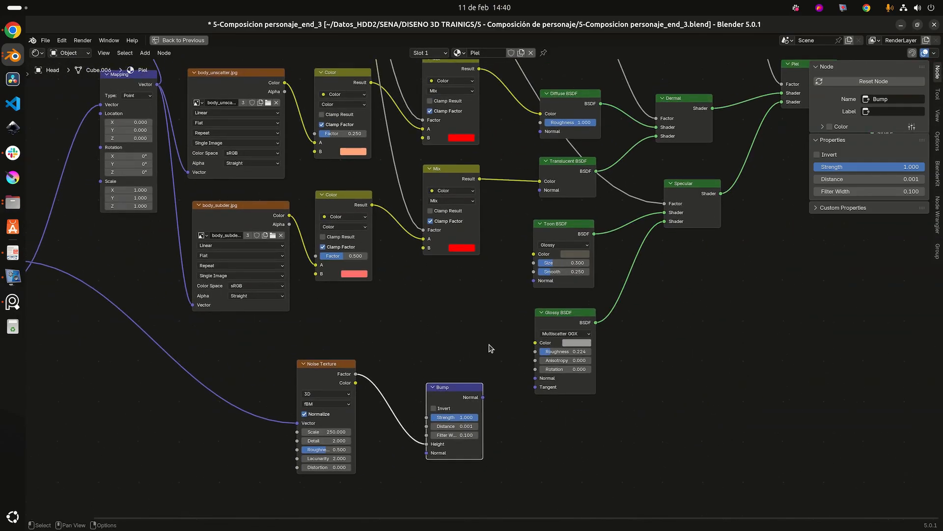
Connect the Bump node's Normal output to the Normal inputs of the Glossy, Toon, Translucent and Diffuse BSDFs.
{"action": "left_click_drag", "start_coordinate": [483, 397], "coordinate": [535, 386]}
{"action": "left_click_drag", "start_coordinate": [481, 398], "coordinate": [535, 191]}
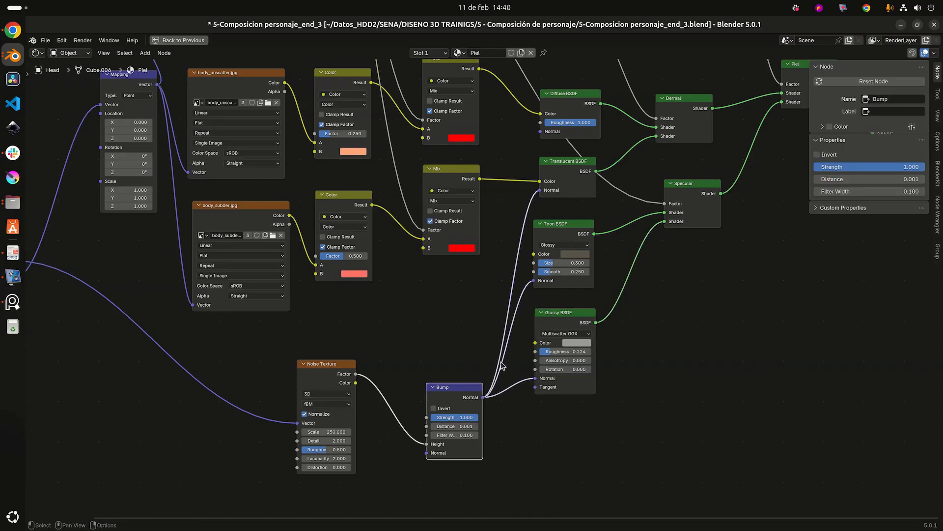
{"action": "left_click_drag", "start_coordinate": [486, 397], "coordinate": [542, 132]}
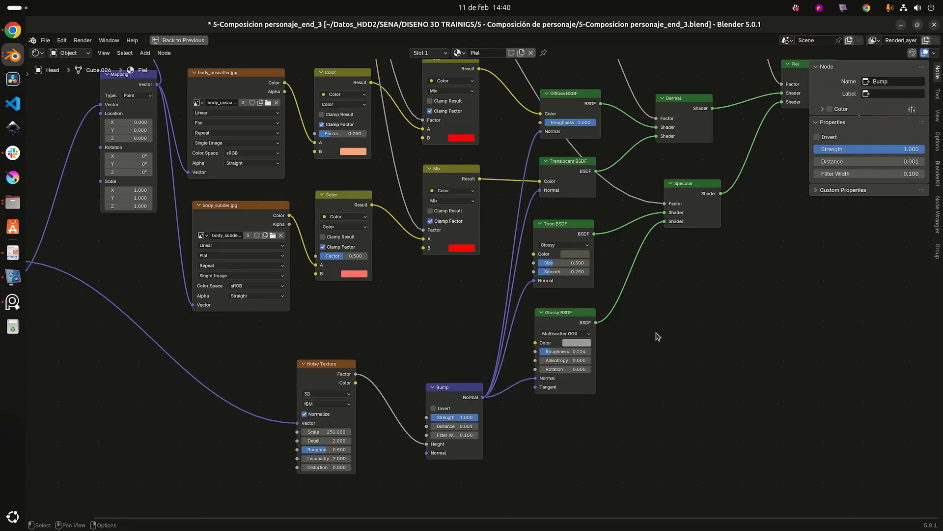
Frame the whole Piel node tree and restore the maximized node editor to the full Shading workspace layout.
{"action": "scroll", "coordinate": [664, 236], "scroll_direction": "down", "scroll_amount": 5}
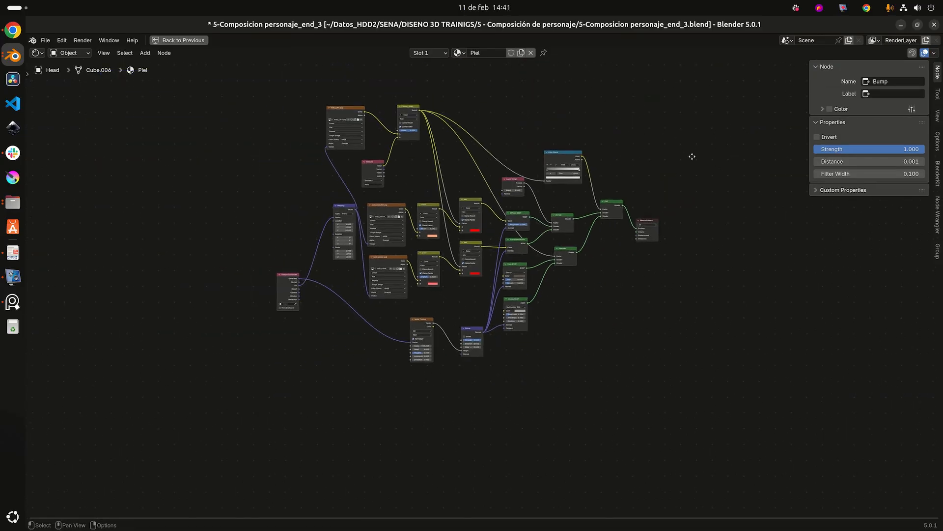
{"action": "middle_click_drag", "start_coordinate": [692, 156], "coordinate": [684, 180]}
{"action": "key", "text": "ctrl+space"}
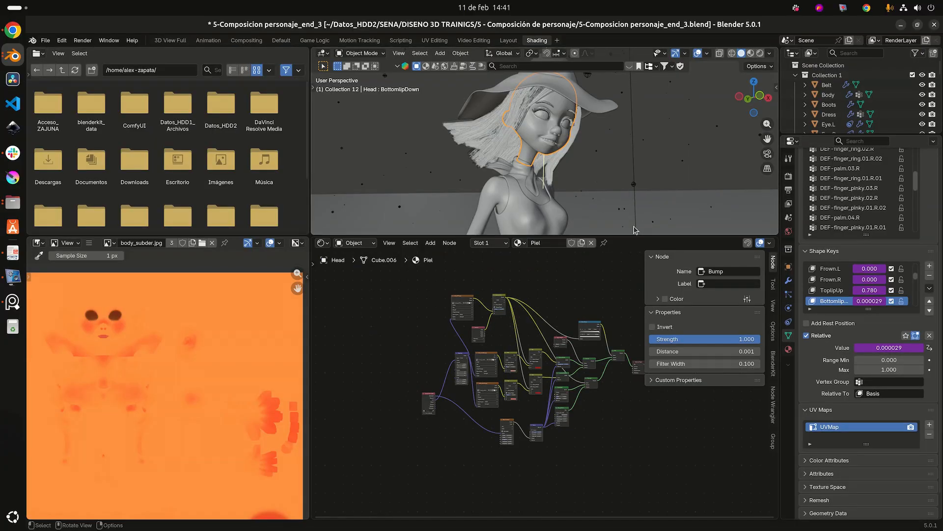
Enlarge the 3D viewport, show the character through the scene camera, and save the file.
{"action": "left_click_drag", "start_coordinate": [617, 235], "coordinate": [620, 367]}
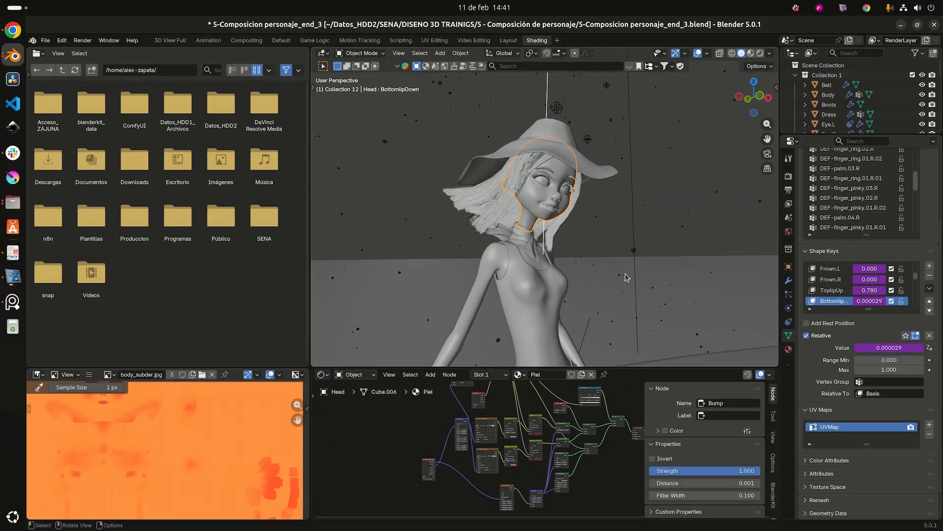
{"action": "key", "text": "KP_0"}
{"action": "scroll", "coordinate": [621, 265], "scroll_direction": "up", "scroll_amount": 4}
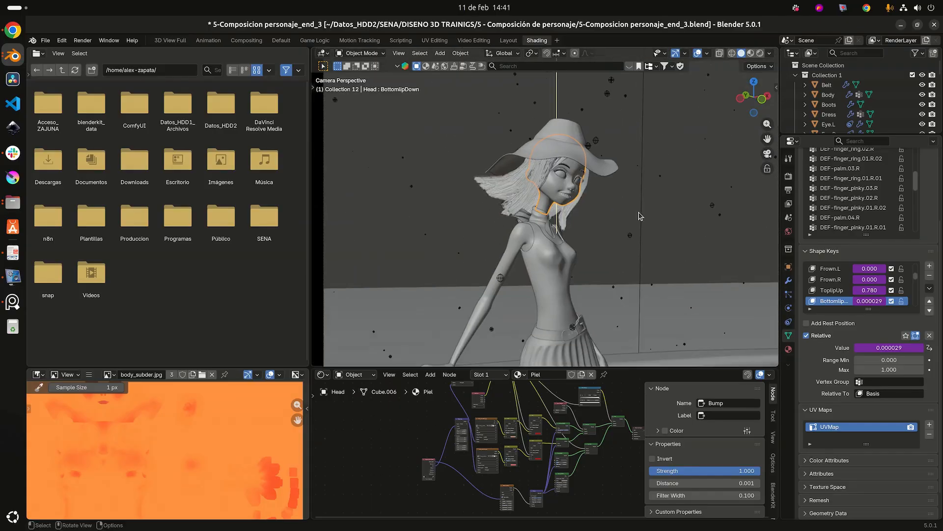
{"action": "scroll", "coordinate": [639, 216], "scroll_direction": "down", "scroll_amount": 3}
{"action": "key", "text": "ctrl+s"}
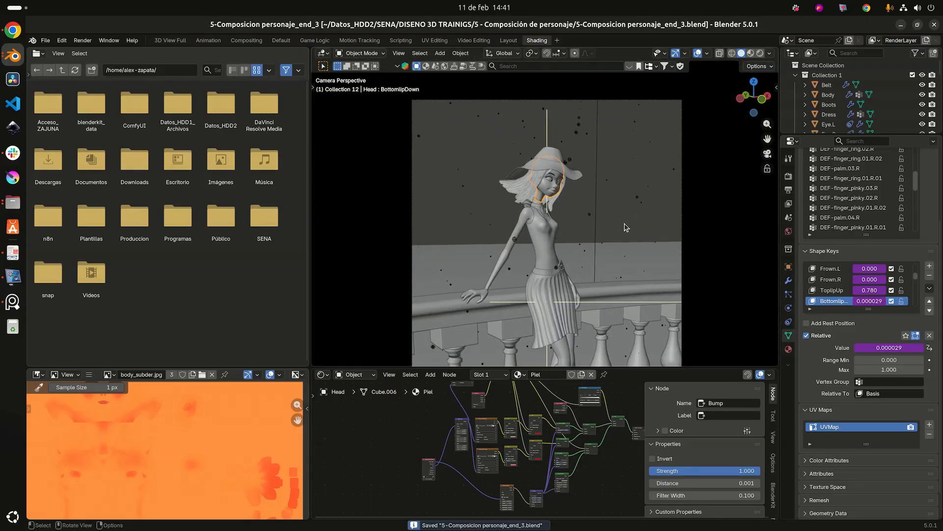
Run a test render of the scene image, stop it partway and close the render window.
{"action": "left_click", "coordinate": [83, 41]}
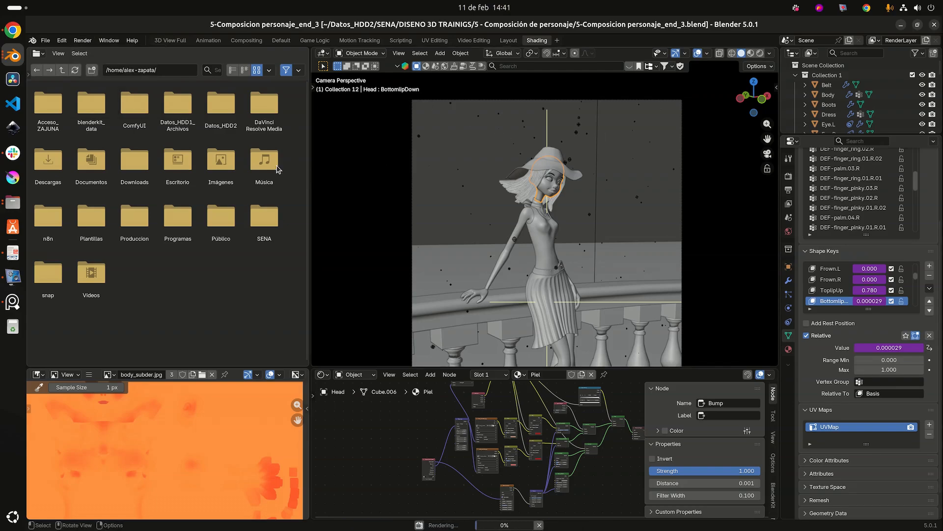
{"action": "left_click", "coordinate": [13, 56]}
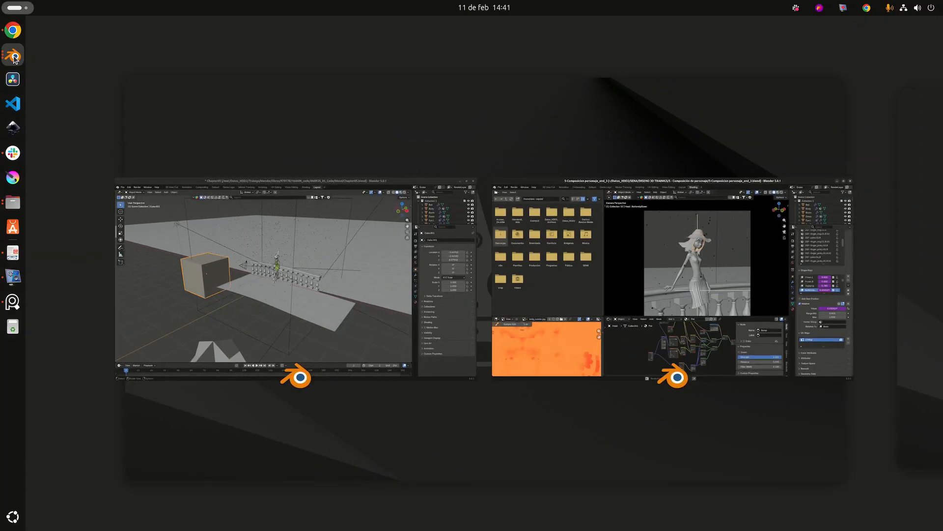
{"action": "left_click", "coordinate": [700, 248]}
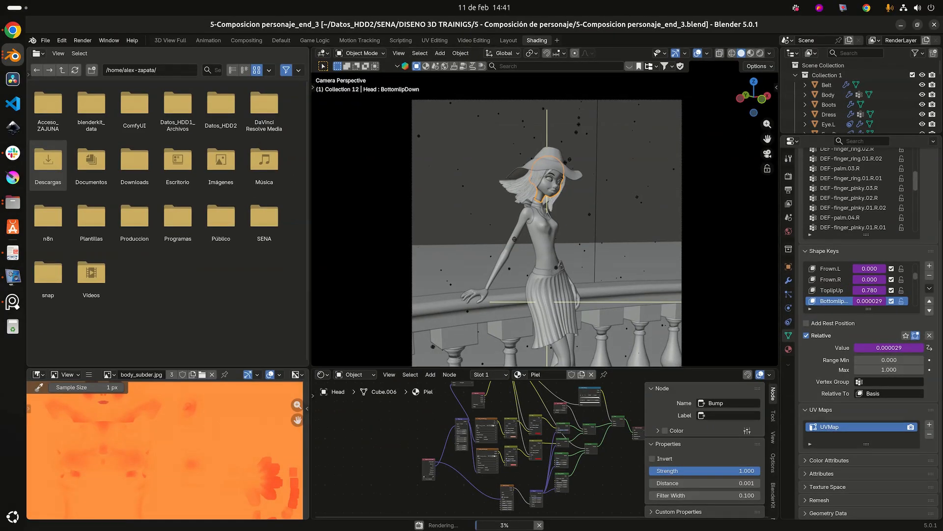
{"action": "left_click_drag", "start_coordinate": [942, 43], "coordinate": [403, 52]}
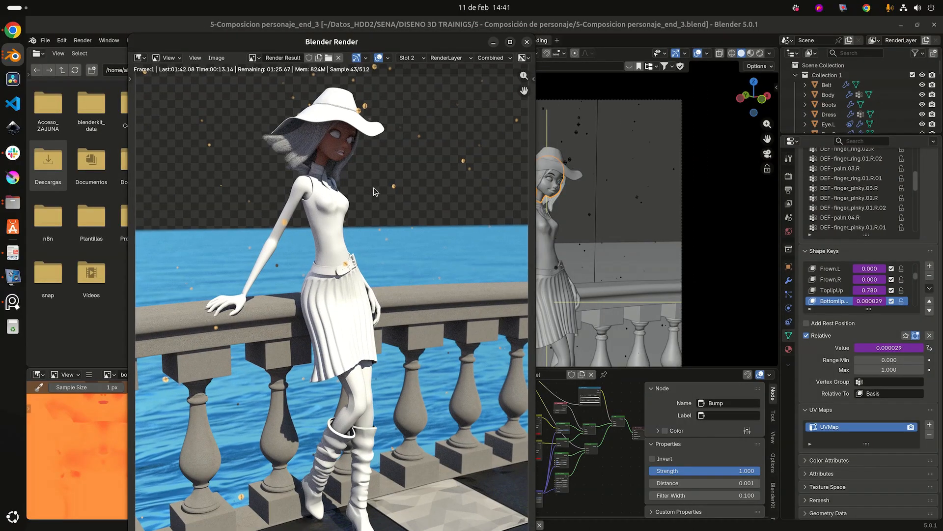
{"action": "key", "text": "Escape"}
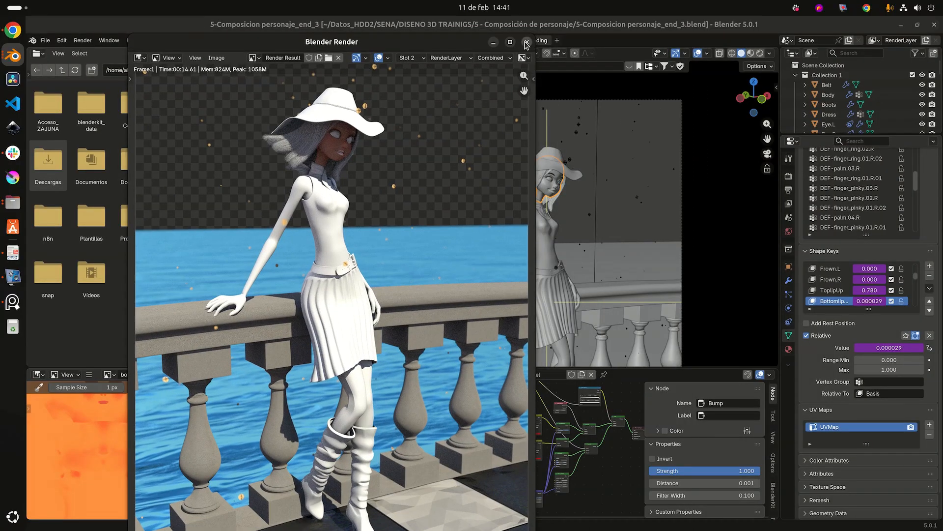
{"action": "left_click", "coordinate": [526, 43]}
{"action": "left_click", "coordinate": [521, 236]}
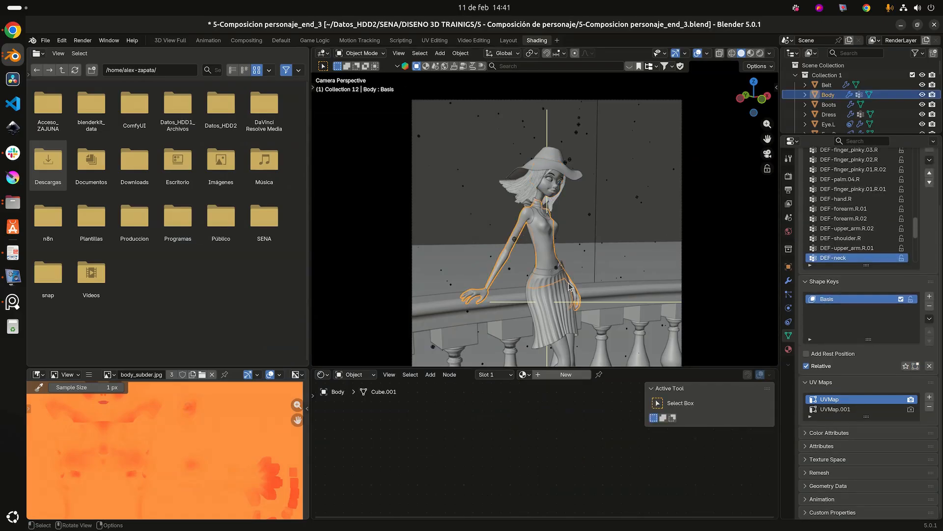
{"action": "middle_click_drag", "start_coordinate": [576, 366], "coordinate": [555, 337], "text": "shift"}
{"action": "left_click", "coordinate": [548, 325]}
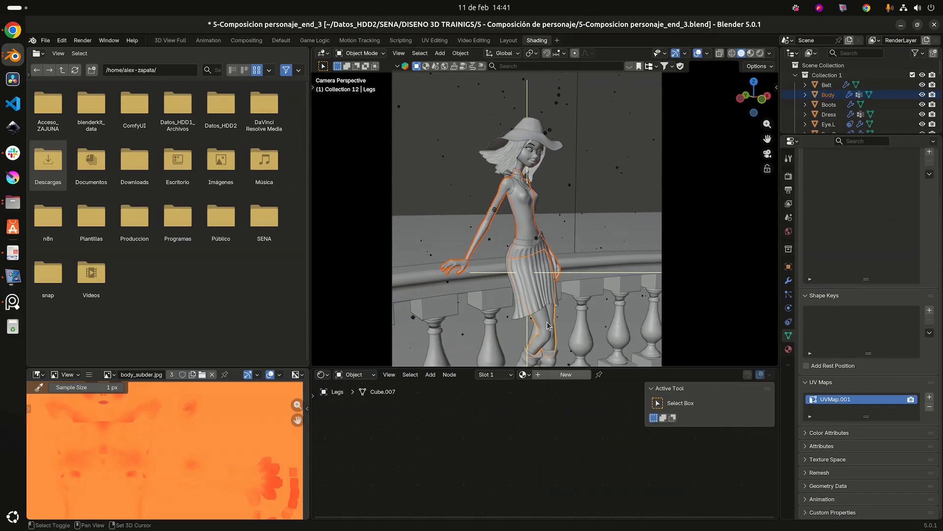
{"action": "scroll", "coordinate": [549, 187], "scroll_direction": "up", "scroll_amount": 2}
{"action": "middle_click_drag", "start_coordinate": [550, 187], "coordinate": [552, 200], "text": "shift"}
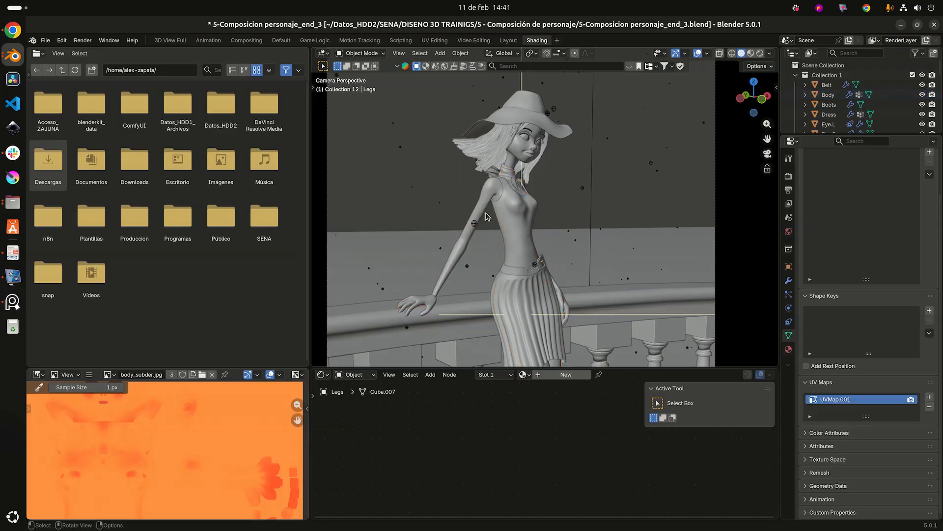
Select the Body and Legs with the Head as the active object, and link the Head's Piel material to them.
{"action": "left_click", "coordinate": [515, 202]}
{"action": "scroll", "coordinate": [524, 201], "scroll_direction": "down", "scroll_amount": 2}
{"action": "scroll", "coordinate": [523, 198], "scroll_direction": "down", "scroll_amount": 2, "text": "shift"}
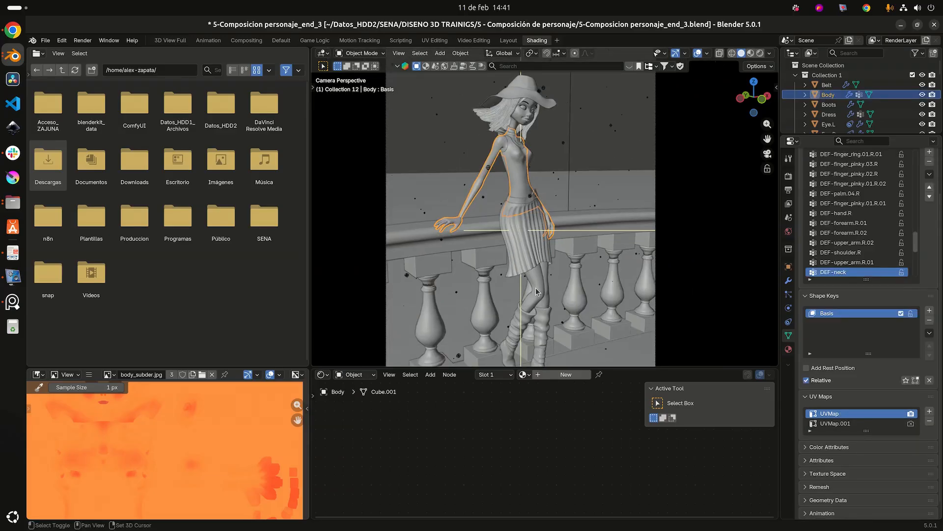
{"action": "left_click", "coordinate": [536, 292]}
{"action": "scroll", "coordinate": [532, 118], "scroll_direction": "up", "scroll_amount": 2}
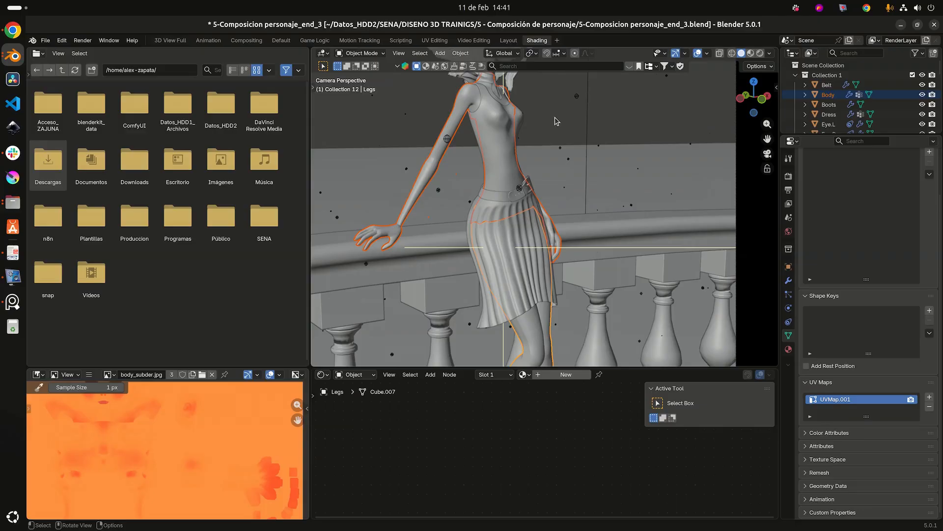
{"action": "scroll", "coordinate": [556, 121], "scroll_direction": "up", "scroll_amount": 4, "text": "shift"}
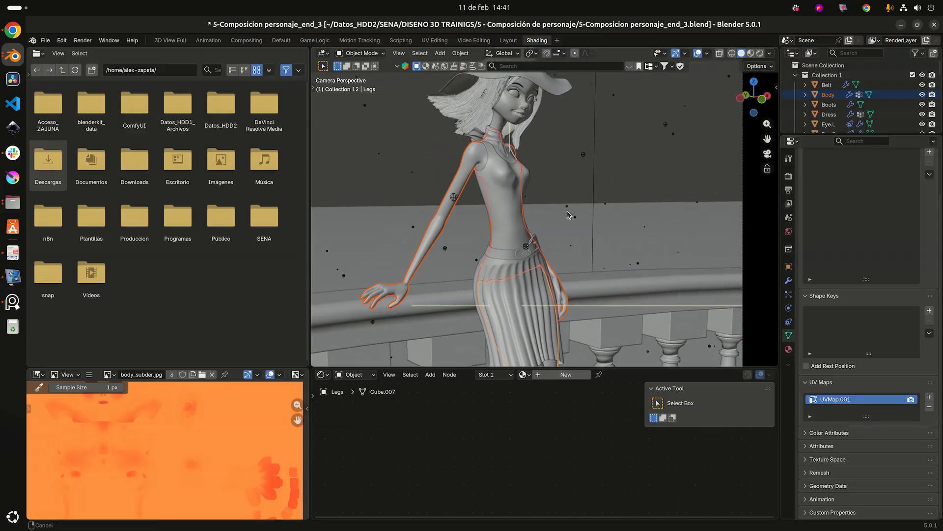
{"action": "left_click", "coordinate": [526, 133]}
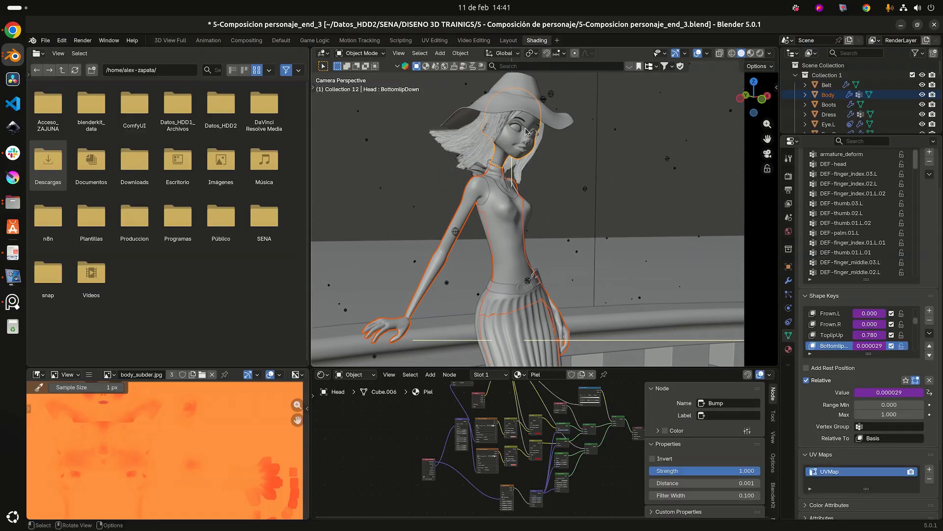
{"action": "scroll", "coordinate": [520, 138], "scroll_direction": "up", "scroll_amount": 2}
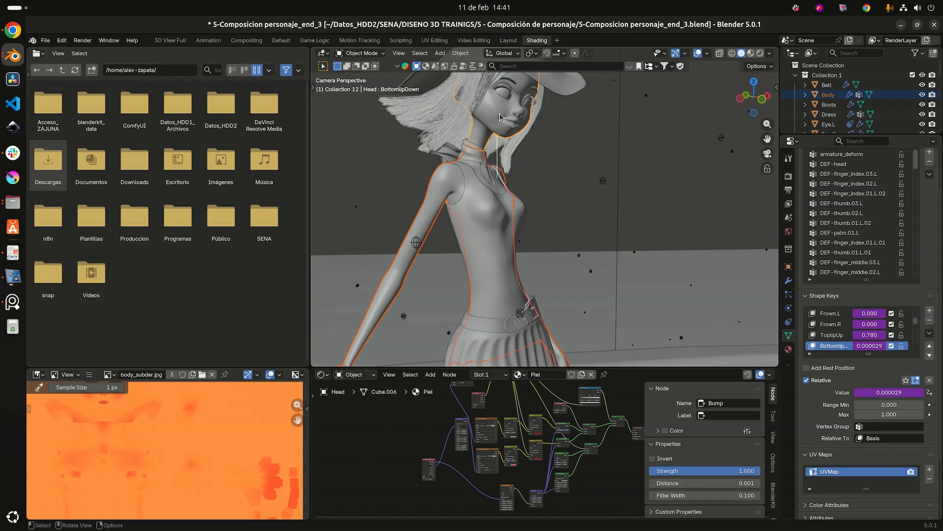
{"action": "key", "text": "ctrl+l"}
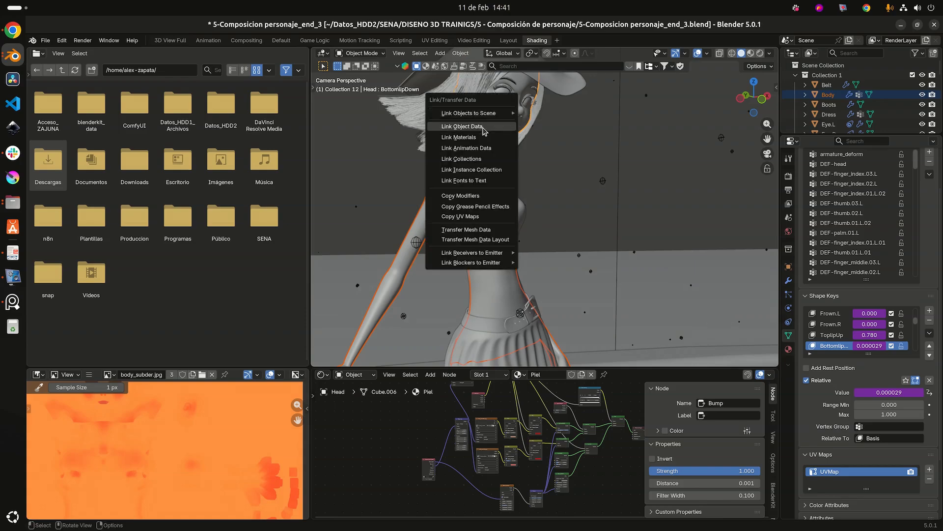
{"action": "left_click", "coordinate": [474, 139]}
Check the material slots of the Body and the Legs for the linked Piel material.
{"action": "left_click", "coordinate": [440, 202]}
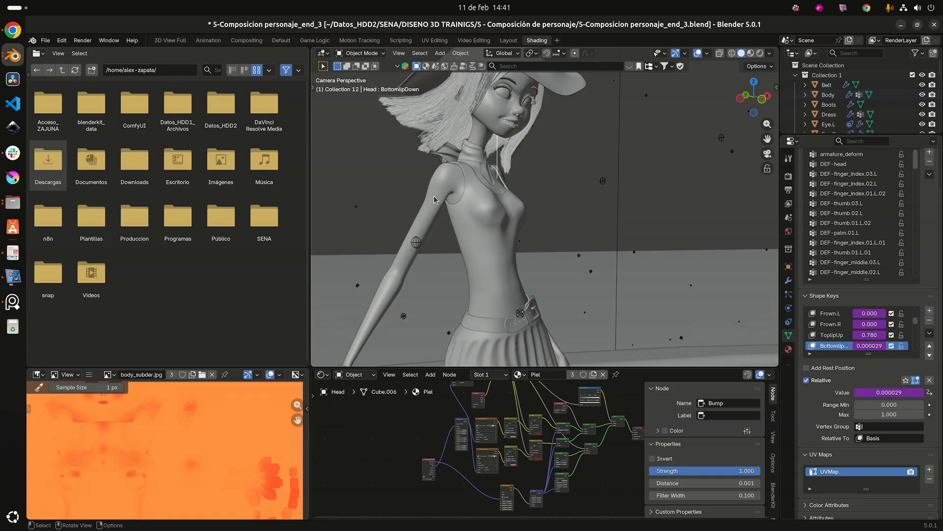
{"action": "scroll", "coordinate": [831, 275], "scroll_direction": "up", "scroll_amount": 1}
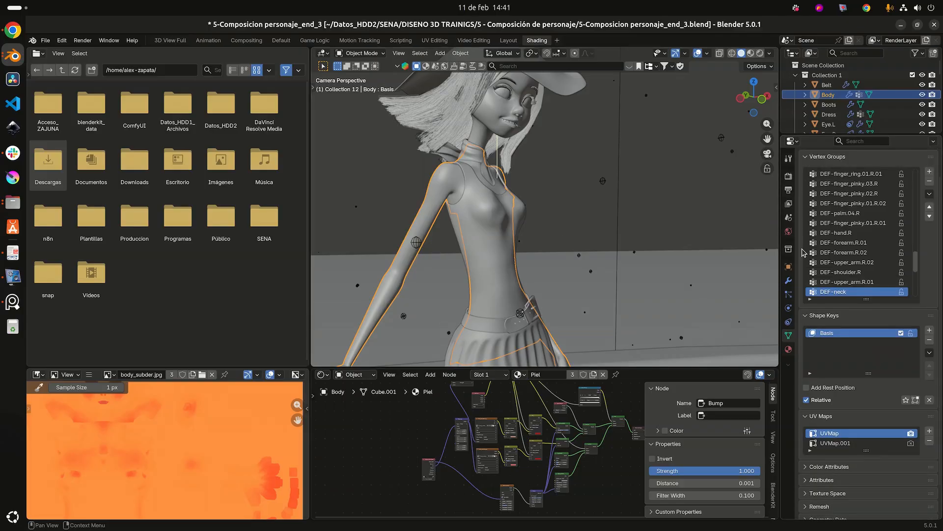
{"action": "left_click", "coordinate": [789, 349]}
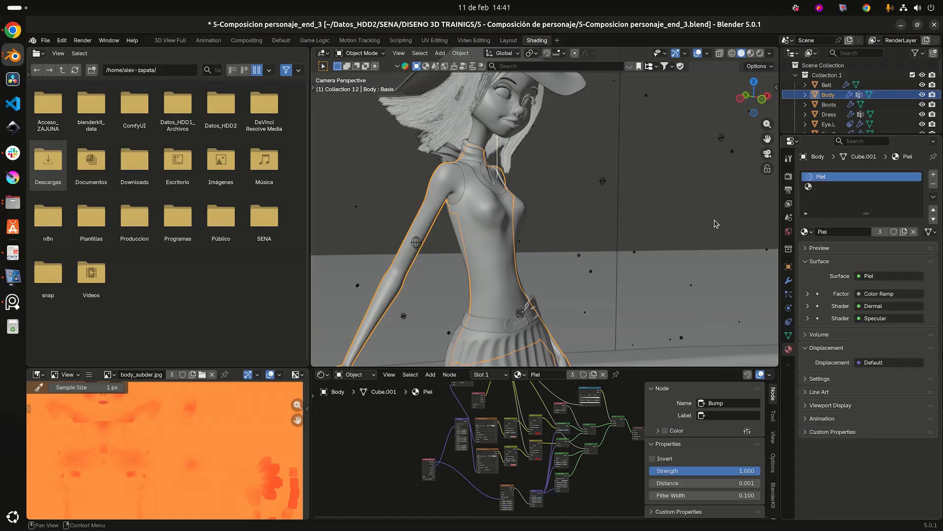
{"action": "middle_click_drag", "start_coordinate": [566, 326], "coordinate": [520, 100], "text": "shift"}
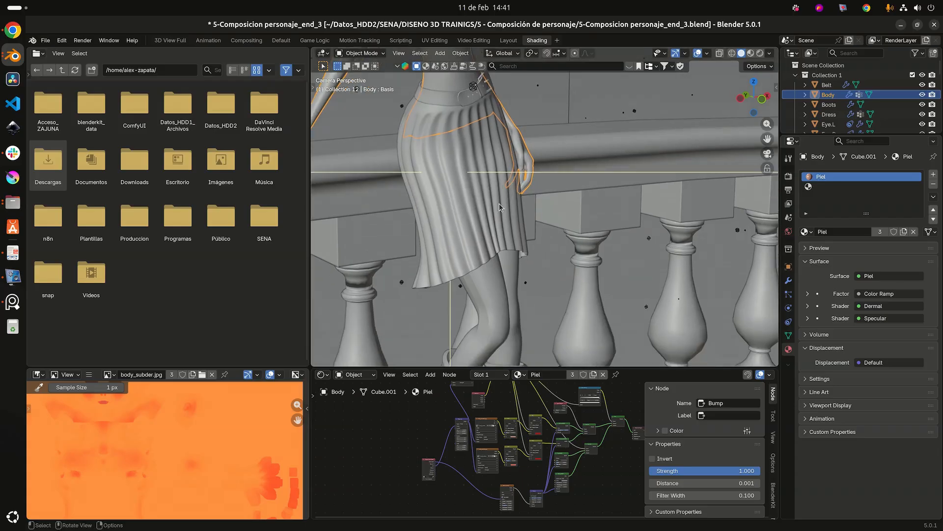
{"action": "left_click", "coordinate": [497, 284]}
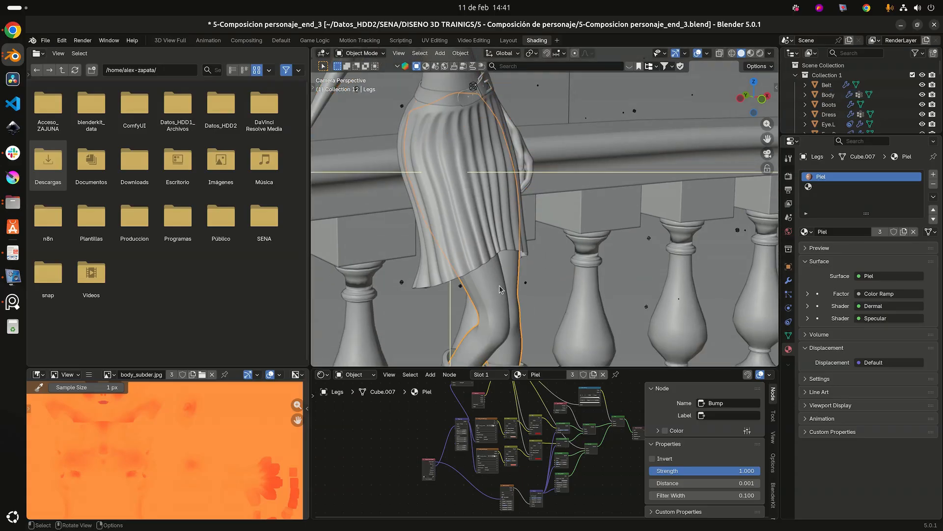
Save the file, render the scene image with the skin on the whole character, and close the render window.
{"action": "scroll", "coordinate": [500, 288], "scroll_direction": "down", "scroll_amount": 6}
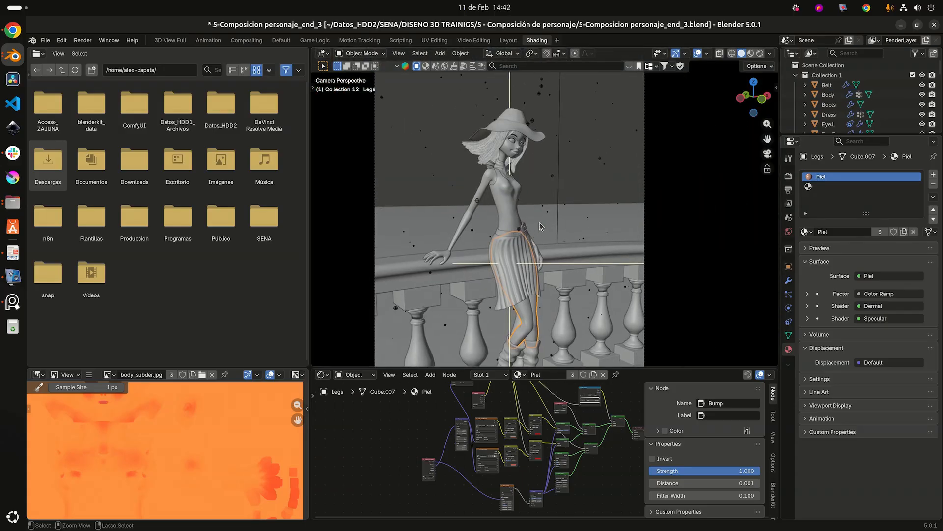
{"action": "key", "text": "ctrl+s"}
{"action": "left_click", "coordinate": [84, 41]}
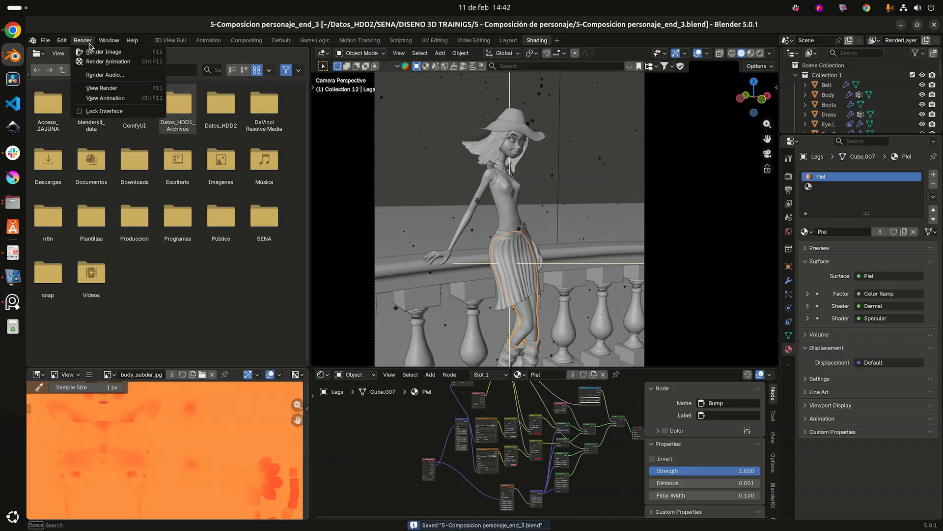
{"action": "left_click", "coordinate": [100, 52]}
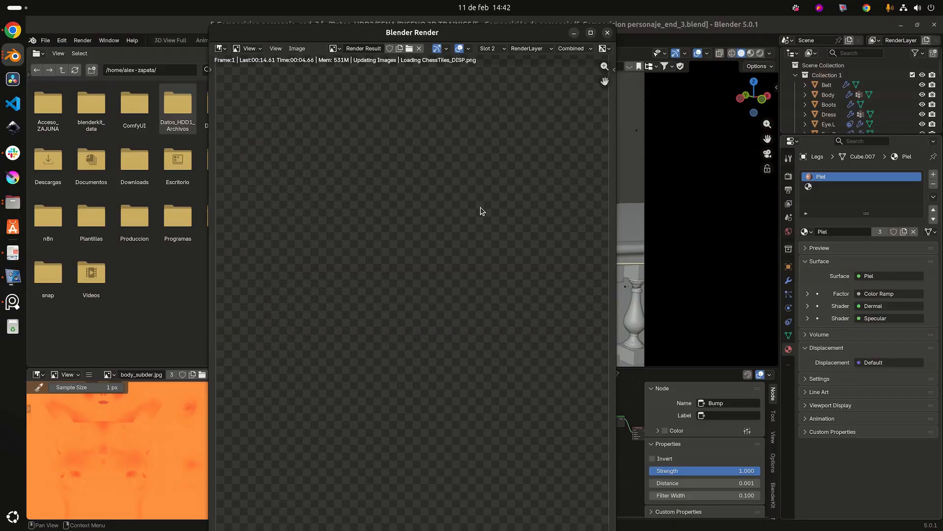
{"action": "key", "text": "Escape"}
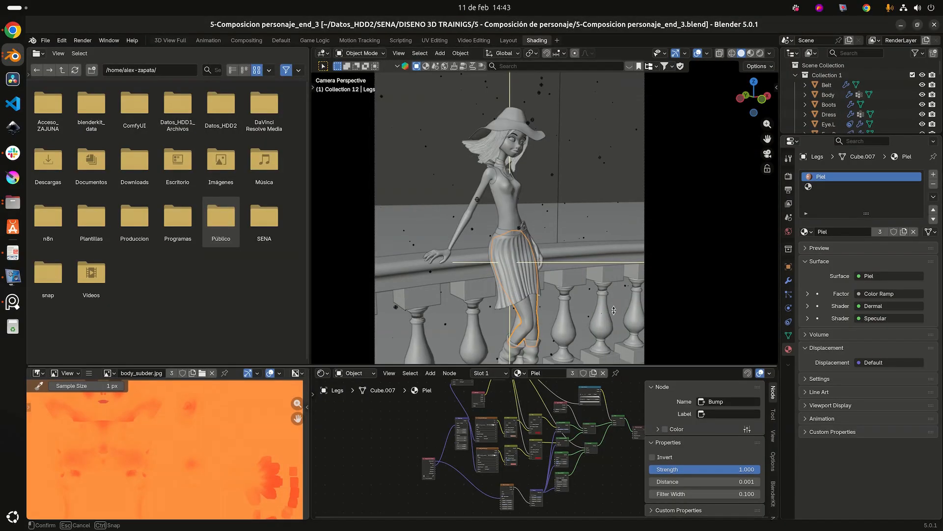
Enlarge the node editor and set the Strength of Piel's Bump node to 0.25.
{"action": "left_click_drag", "start_coordinate": [613, 368], "coordinate": [611, 264]}
{"action": "scroll", "coordinate": [597, 437], "scroll_direction": "up", "scroll_amount": 3}
{"action": "scroll", "coordinate": [501, 417], "scroll_direction": "up", "scroll_amount": 6}
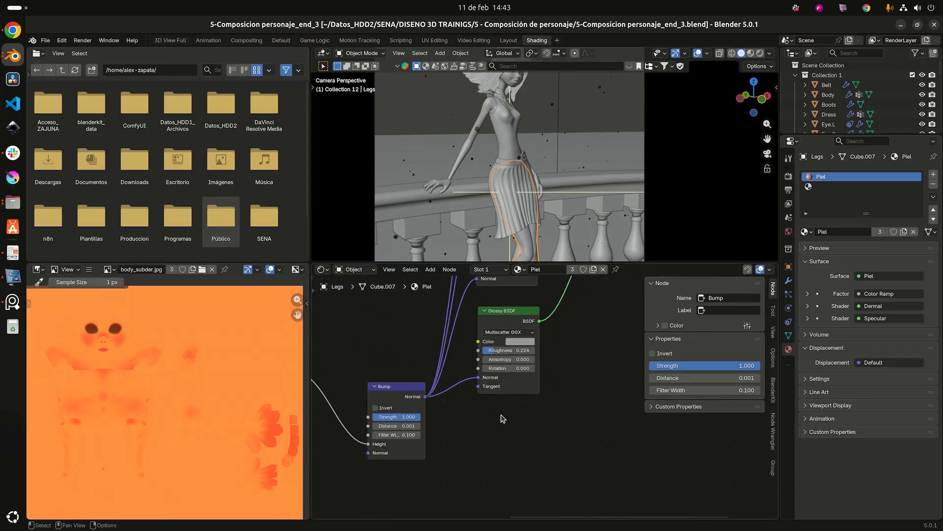
{"action": "scroll", "coordinate": [511, 389], "scroll_direction": "up", "scroll_amount": 5}
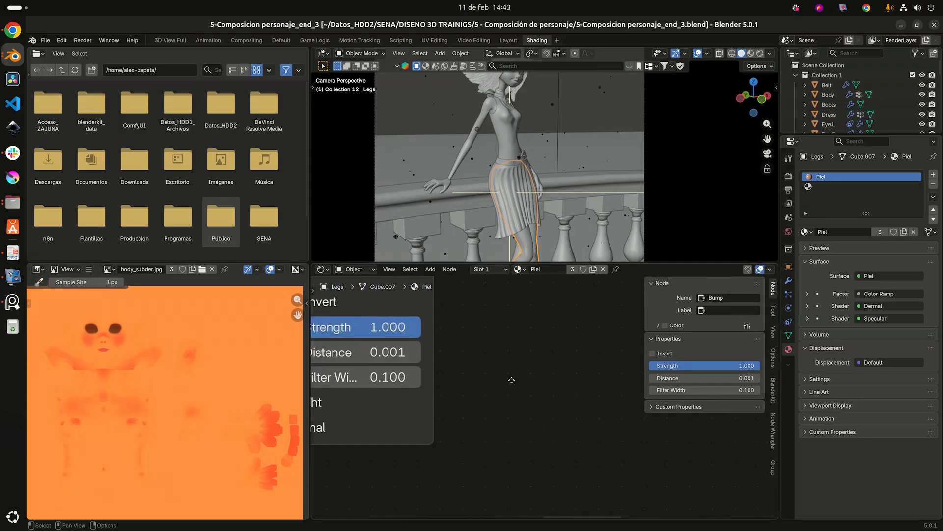
{"action": "scroll", "coordinate": [442, 324], "scroll_direction": "down", "scroll_amount": 2}
{"action": "left_click", "coordinate": [444, 324]}
{"action": "type", "text": "0"}
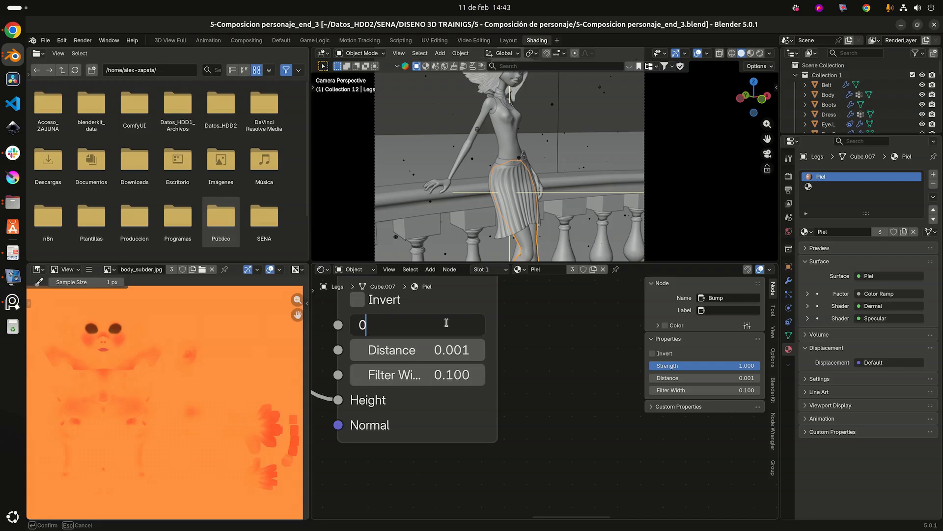
{"action": "type", "text": ".25"}
{"action": "key", "text": "Return"}
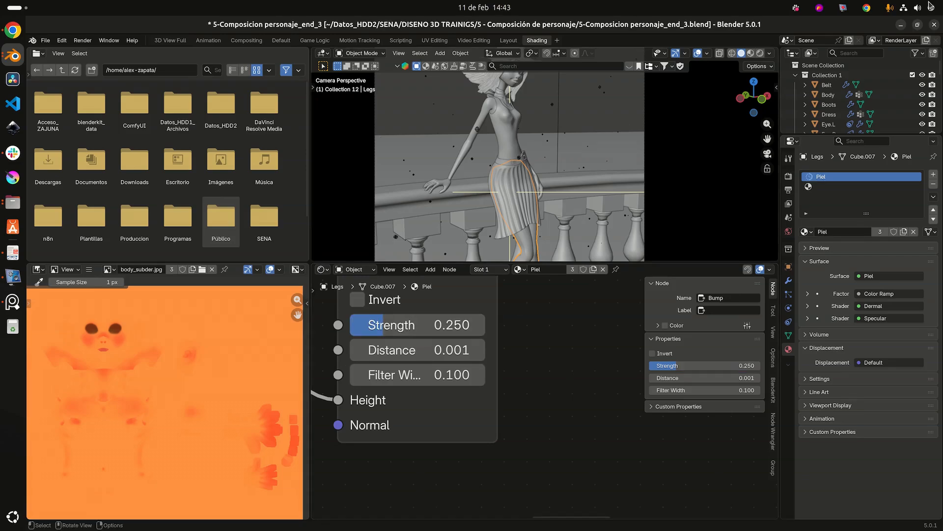
Lower the Bump node's Strength to 0.1 and give the 3D viewport more height.
{"action": "key", "text": "alt+Tab"}
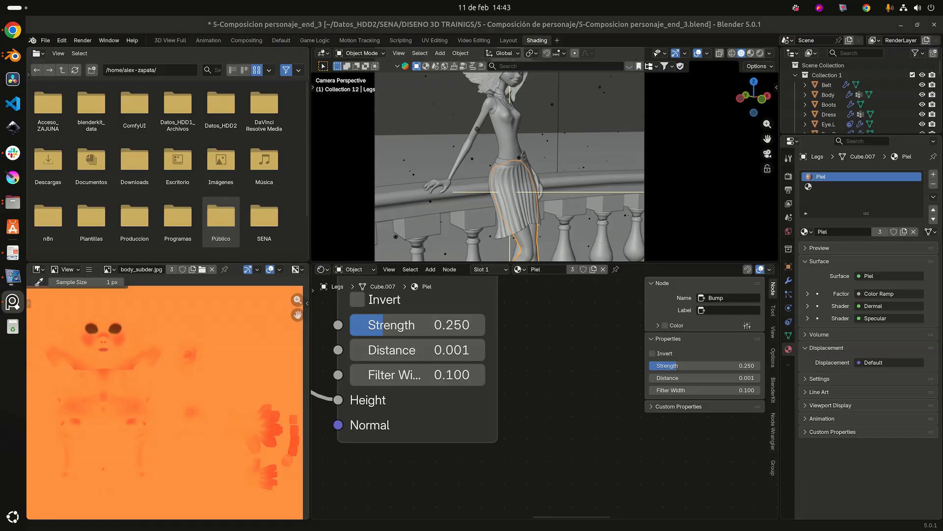
{"action": "left_click", "coordinate": [454, 325]}
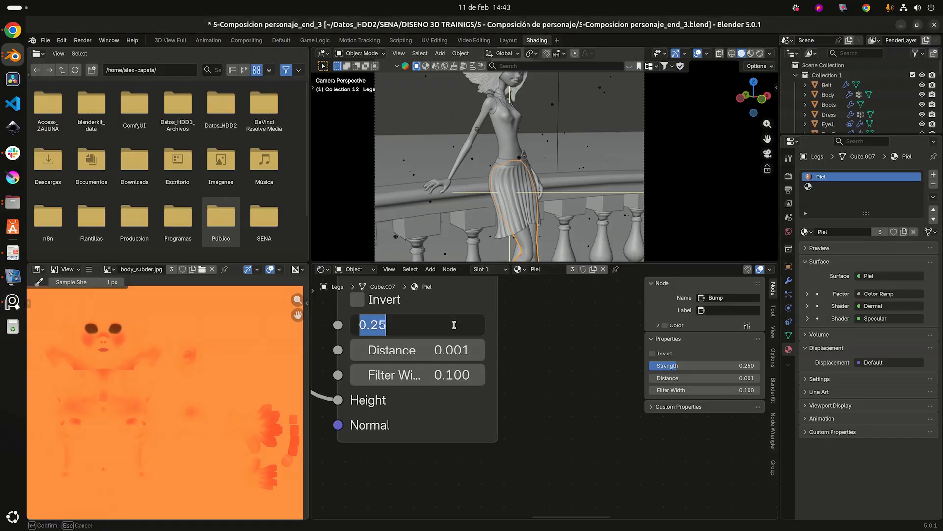
{"action": "left_click", "coordinate": [391, 324]}
{"action": "left_click_drag", "start_coordinate": [379, 324], "coordinate": [395, 319]}
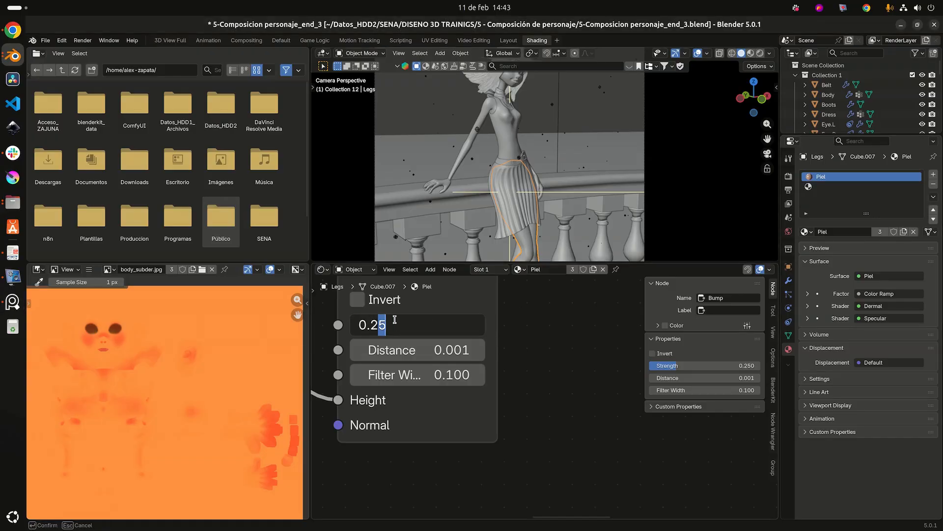
{"action": "key", "text": "BackSpace"}
{"action": "key", "text": "BackSpace"}
{"action": "type", "text": "1"}
{"action": "key", "text": "Return"}
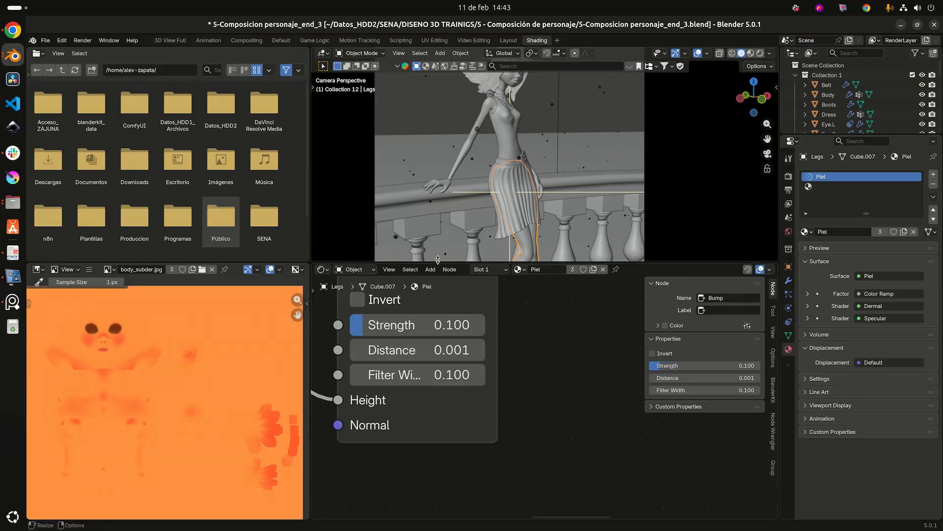
{"action": "left_click_drag", "start_coordinate": [438, 260], "coordinate": [438, 303]}
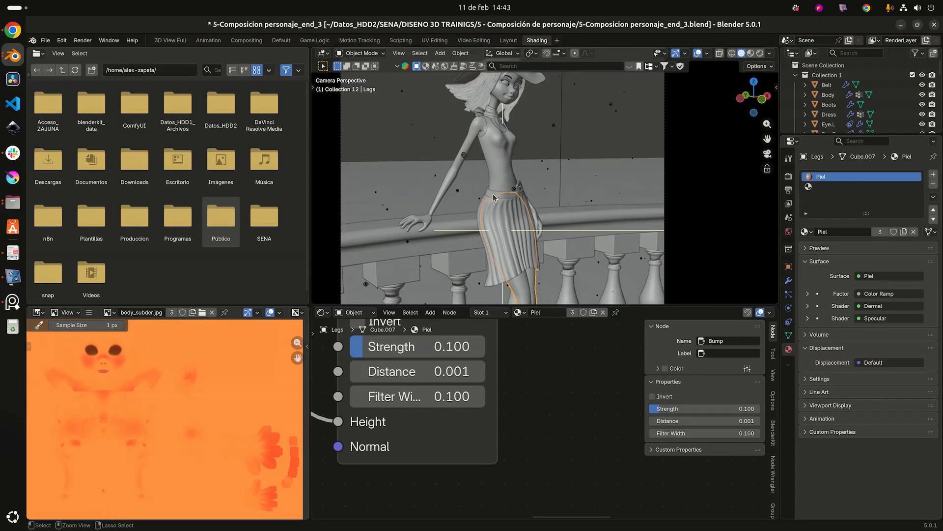
Save the file, render the scene image, and move the render window clear of the material properties.
{"action": "key", "text": "ctrl+s"}
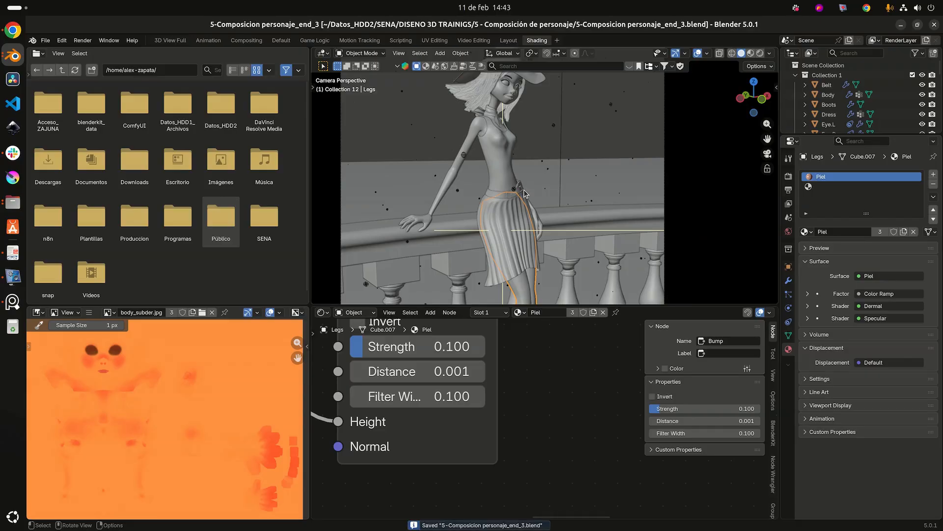
{"action": "left_click", "coordinate": [82, 40]}
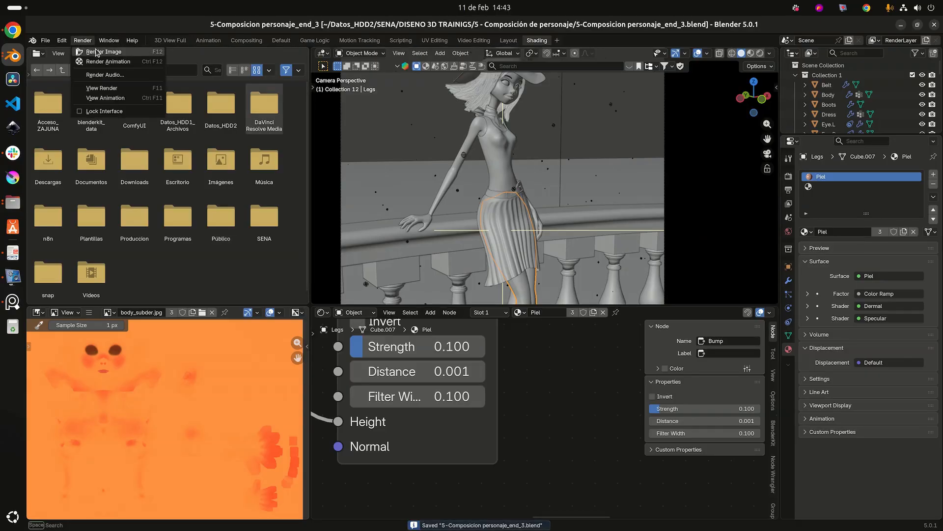
{"action": "key", "text": "F12"}
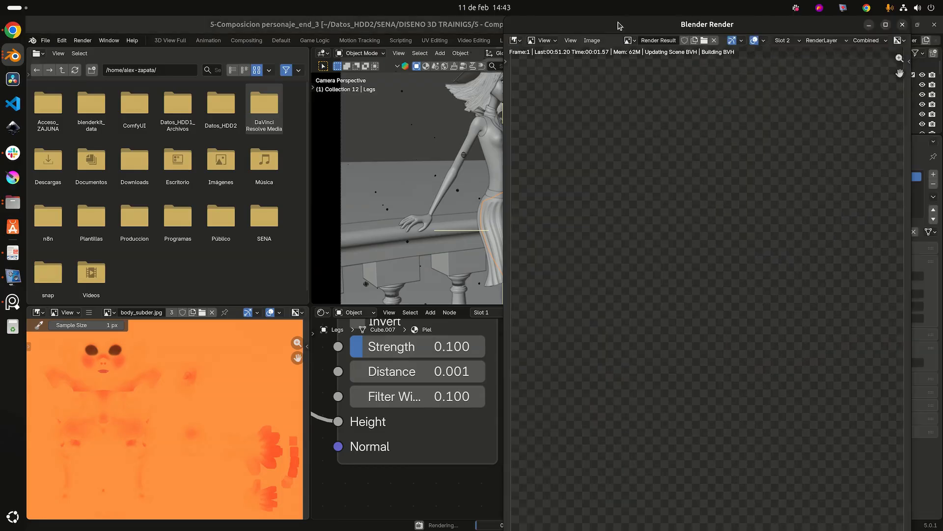
{"action": "left_click_drag", "start_coordinate": [618, 26], "coordinate": [366, 25]}
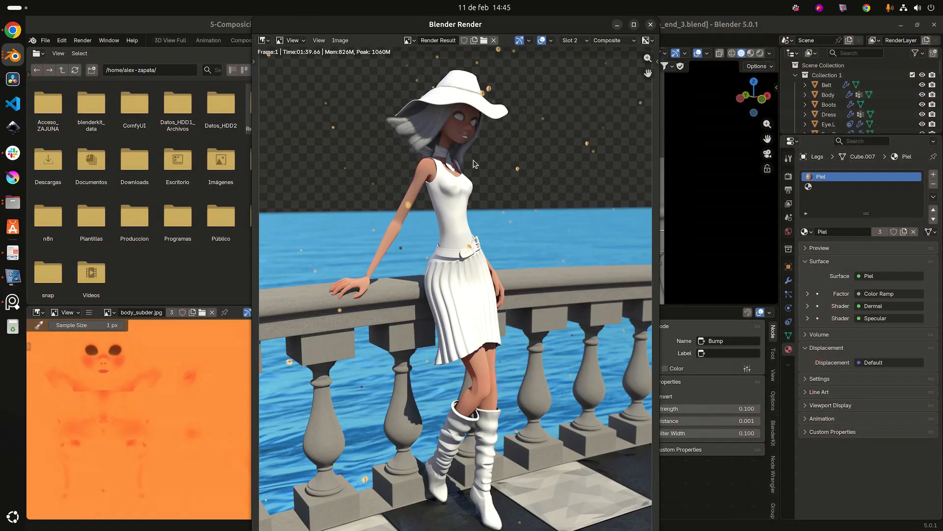
Examine the rendered skin up close on the character's shoulder, face, arm and the hand on the railing.
{"action": "scroll", "coordinate": [410, 236], "scroll_direction": "up", "scroll_amount": 6}
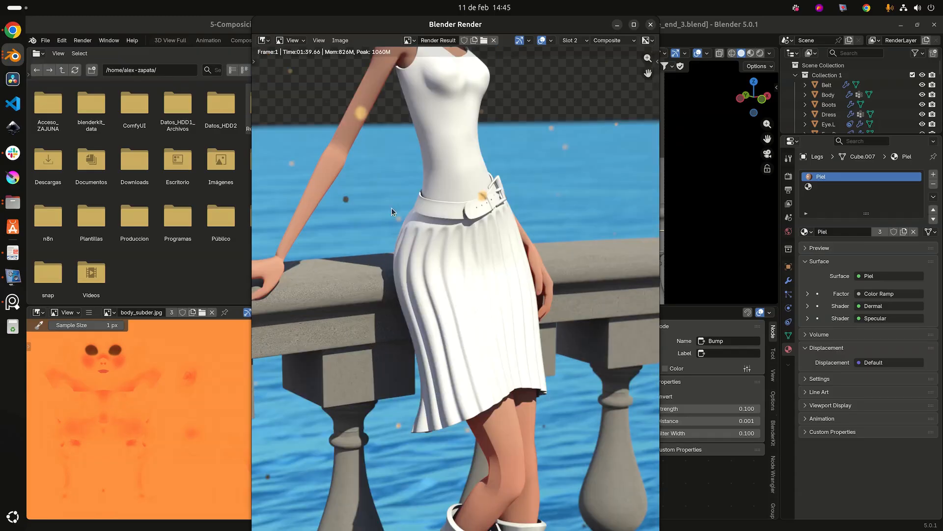
{"action": "middle_click_drag", "start_coordinate": [417, 145], "coordinate": [437, 211]}
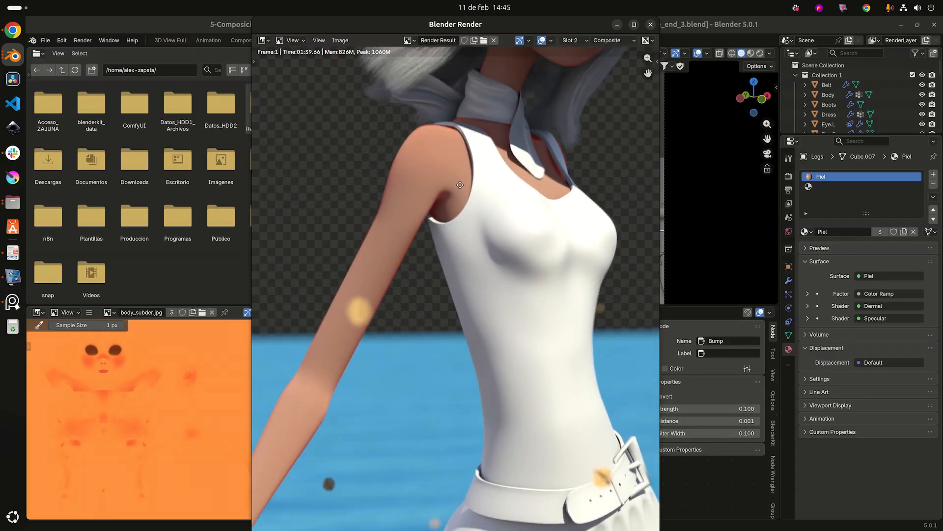
{"action": "middle_click_drag", "start_coordinate": [484, 128], "coordinate": [495, 254]}
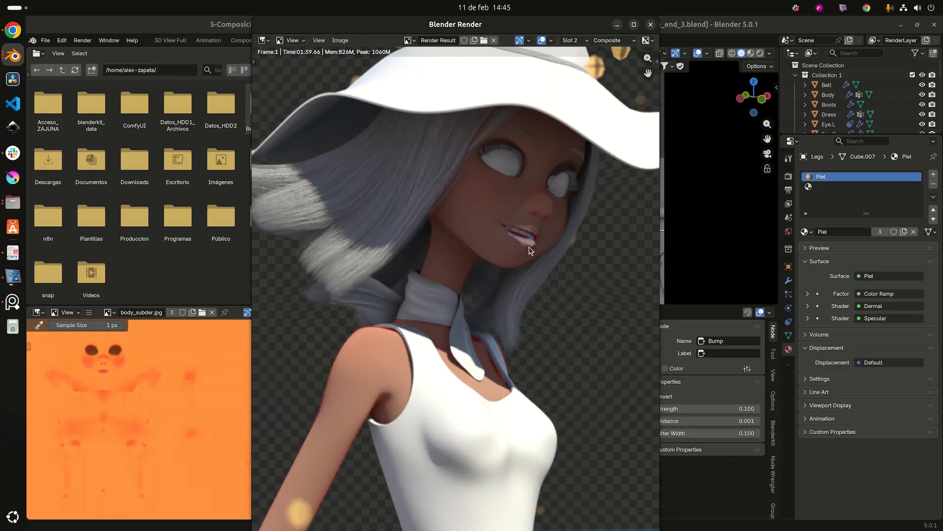
{"action": "scroll", "coordinate": [471, 344], "scroll_direction": "down", "scroll_amount": 5}
{"action": "middle_click_drag", "start_coordinate": [477, 340], "coordinate": [503, 258]}
{"action": "scroll", "coordinate": [424, 371], "scroll_direction": "up", "scroll_amount": 3}
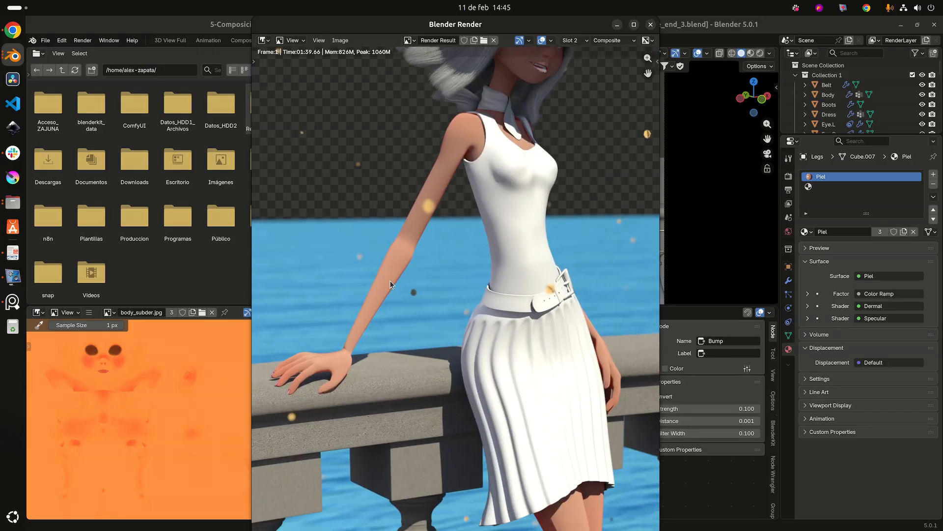
{"action": "scroll", "coordinate": [391, 280], "scroll_direction": "up", "scroll_amount": 2}
{"action": "middle_click_drag", "start_coordinate": [287, 397], "coordinate": [417, 329]}
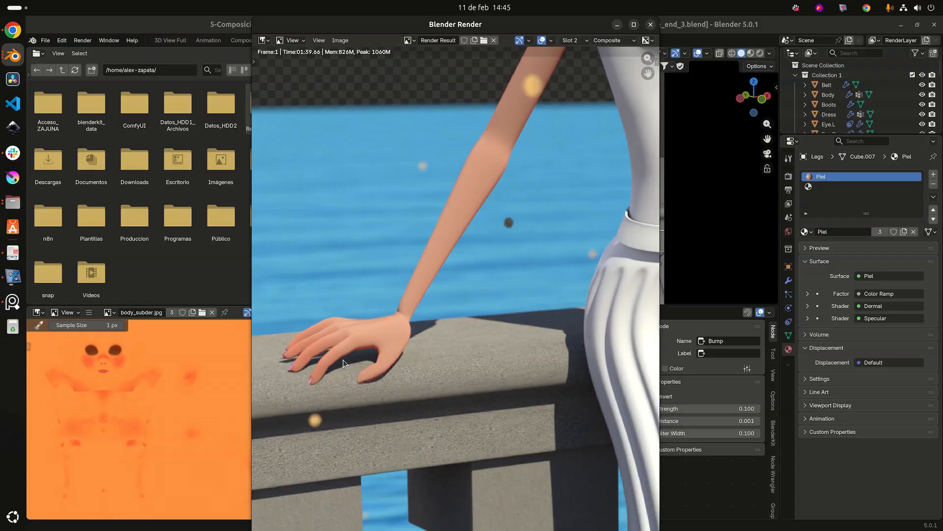
Compare the skin shading of the face and neck with the shoulder and upper arm in the render.
{"action": "scroll", "coordinate": [343, 360], "scroll_direction": "down", "scroll_amount": 3}
{"action": "scroll", "coordinate": [501, 206], "scroll_direction": "up", "scroll_amount": 2}
{"action": "scroll", "coordinate": [525, 163], "scroll_direction": "up", "scroll_amount": 3}
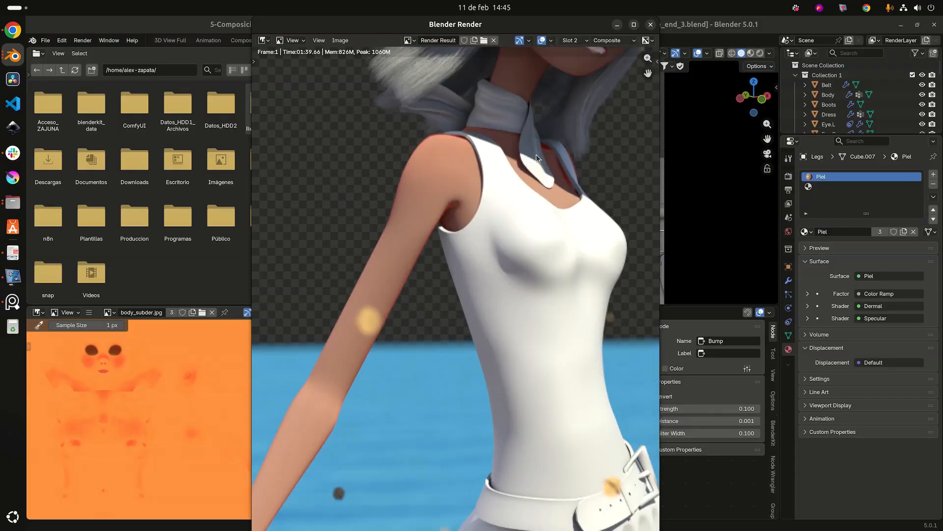
{"action": "middle_click_drag", "start_coordinate": [535, 155], "coordinate": [487, 266]}
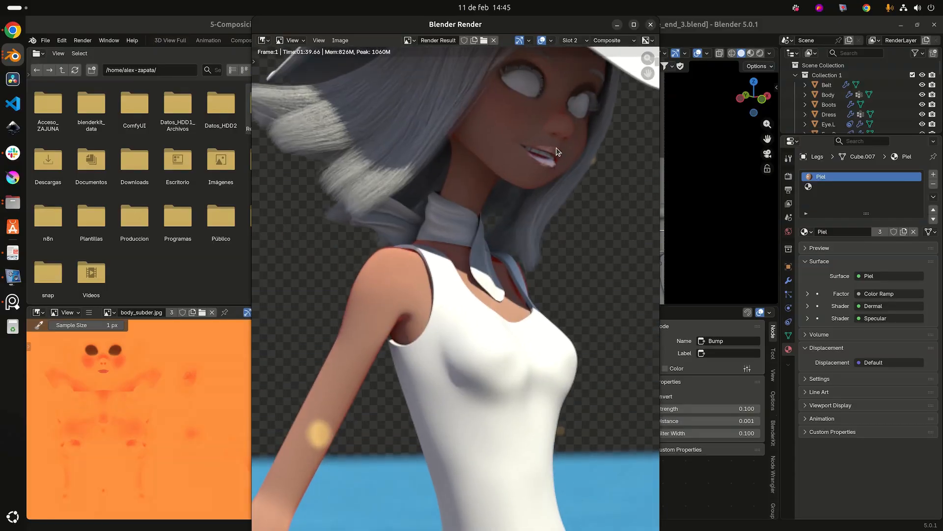
{"action": "scroll", "coordinate": [555, 162], "scroll_direction": "down", "scroll_amount": 3}
{"action": "scroll", "coordinate": [534, 216], "scroll_direction": "up", "scroll_amount": 3}
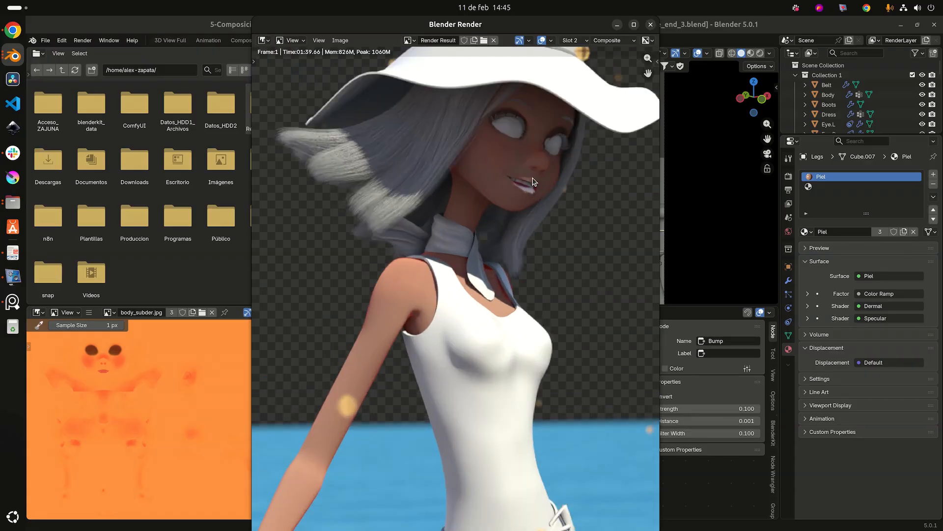
{"action": "scroll", "coordinate": [435, 321], "scroll_direction": "down", "scroll_amount": 3}
{"action": "middle_click_drag", "start_coordinate": [435, 320], "coordinate": [491, 236]}
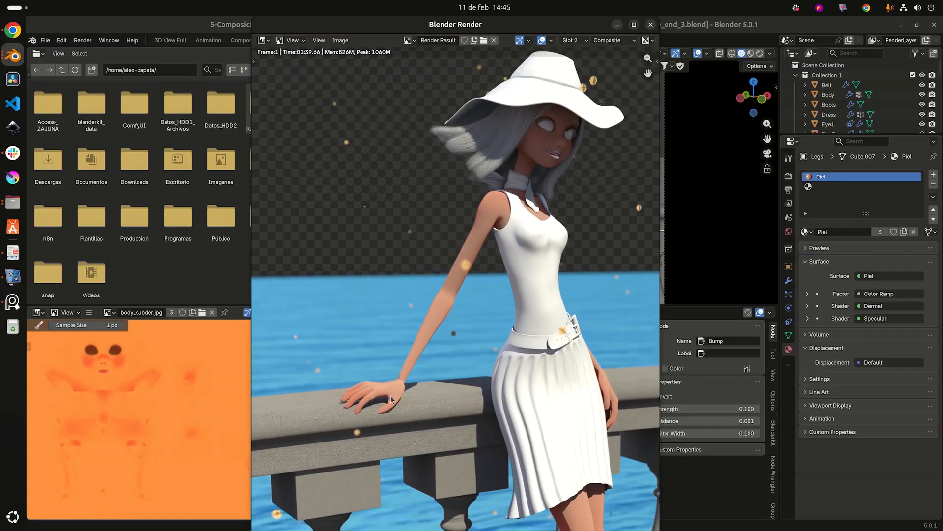
Inspect the hand resting on the balustrade and the character's upper body in the render.
{"action": "scroll", "coordinate": [401, 360], "scroll_direction": "up", "scroll_amount": 3}
{"action": "middle_click_drag", "start_coordinate": [400, 360], "coordinate": [450, 309]}
{"action": "scroll", "coordinate": [449, 355], "scroll_direction": "down", "scroll_amount": 5}
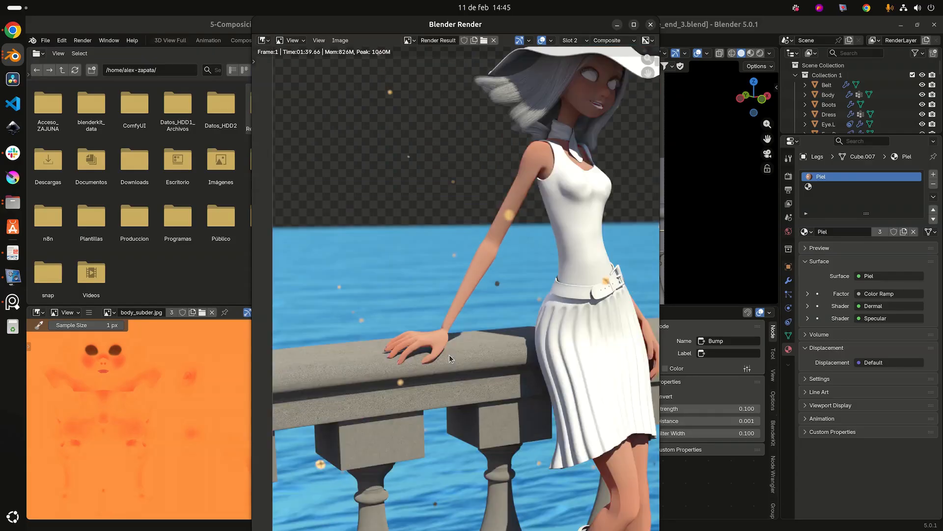
{"action": "scroll", "coordinate": [572, 267], "scroll_direction": "up", "scroll_amount": 2}
{"action": "scroll", "coordinate": [502, 229], "scroll_direction": "up", "scroll_amount": 2}
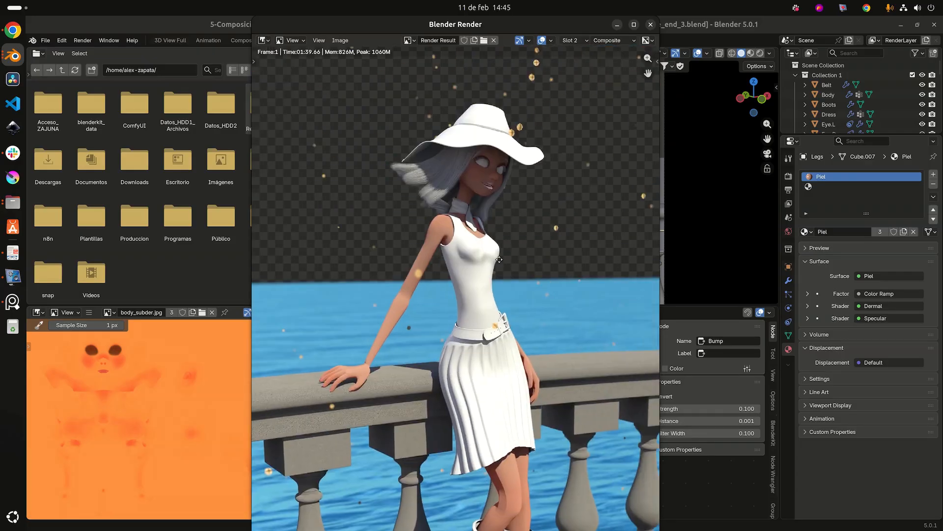
{"action": "middle_click_drag", "start_coordinate": [501, 229], "coordinate": [496, 216]}
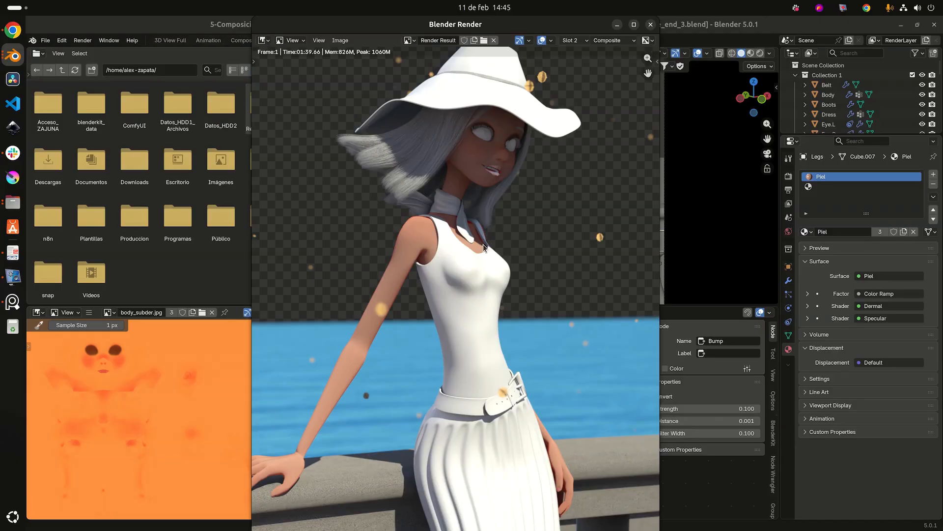
{"action": "scroll", "coordinate": [472, 308], "scroll_direction": "down", "scroll_amount": 4}
{"action": "scroll", "coordinate": [473, 309], "scroll_direction": "up", "scroll_amount": 2}
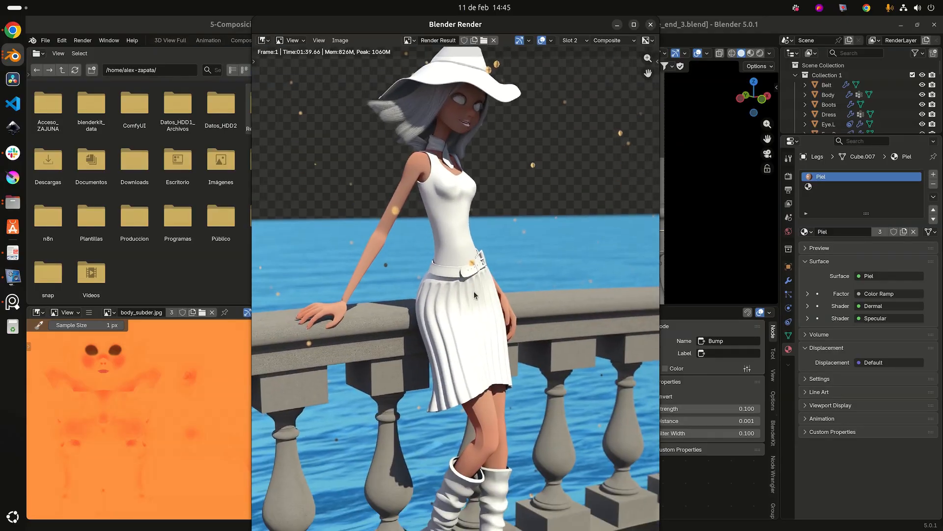
Check the rendered skin on the legs below the skirt and around the elbow and forearm.
{"action": "scroll", "coordinate": [485, 294], "scroll_direction": "up", "scroll_amount": 1}
{"action": "middle_click_drag", "start_coordinate": [443, 168], "coordinate": [452, 220]}
{"action": "scroll", "coordinate": [489, 316], "scroll_direction": "down", "scroll_amount": 2}
{"action": "middle_click_drag", "start_coordinate": [489, 316], "coordinate": [492, 283]}
{"action": "scroll", "coordinate": [493, 389], "scroll_direction": "up", "scroll_amount": 2}
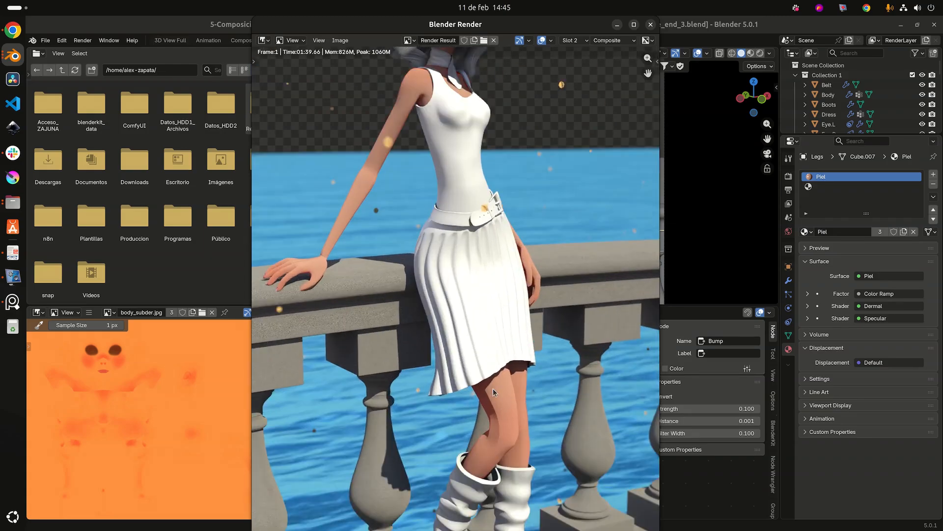
{"action": "scroll", "coordinate": [494, 430], "scroll_direction": "up", "scroll_amount": 3}
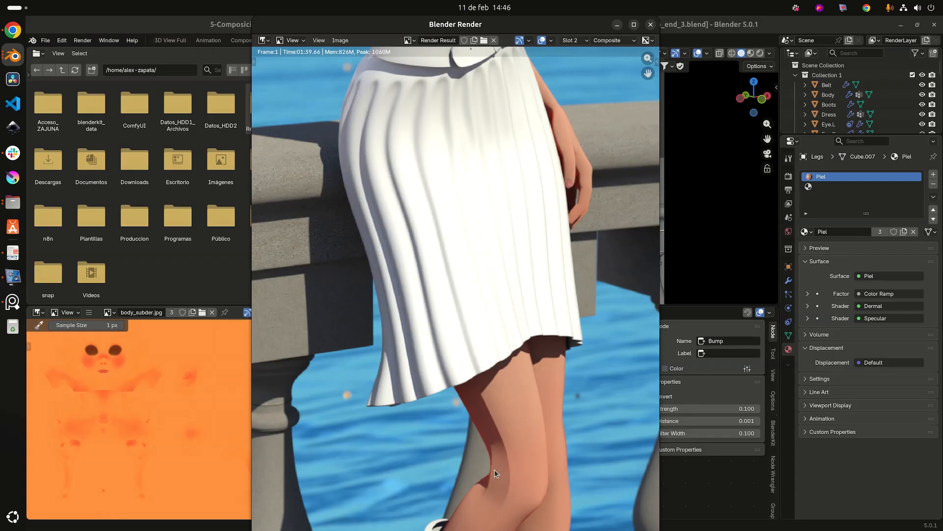
{"action": "scroll", "coordinate": [484, 489], "scroll_direction": "down", "scroll_amount": 1}
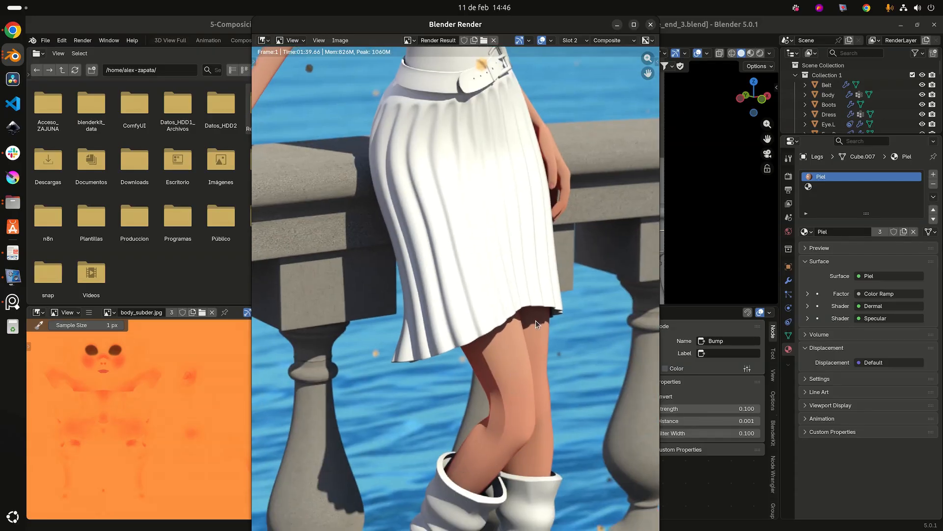
{"action": "scroll", "coordinate": [538, 319], "scroll_direction": "down", "scroll_amount": 3}
{"action": "middle_click_drag", "start_coordinate": [438, 167], "coordinate": [441, 225]}
{"action": "scroll", "coordinate": [441, 225], "scroll_direction": "up", "scroll_amount": 5}
{"action": "middle_click_drag", "start_coordinate": [440, 303], "coordinate": [567, 389]}
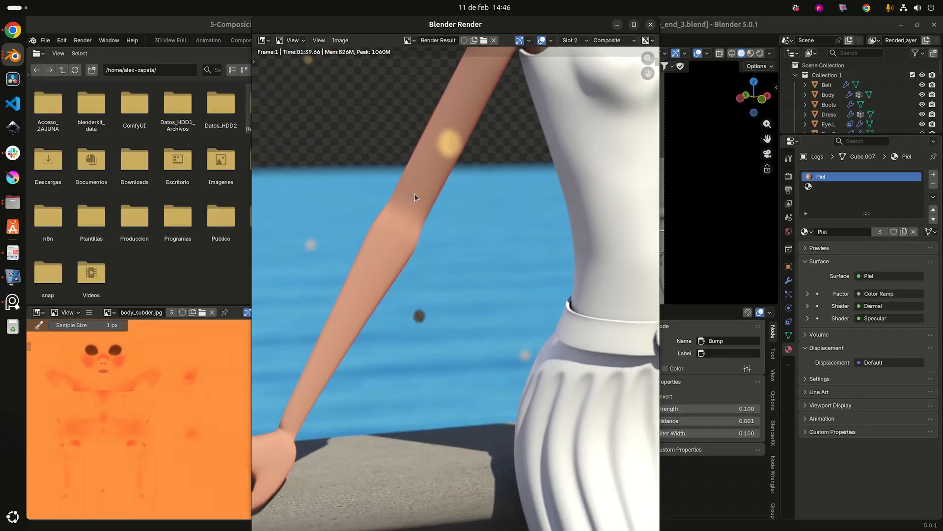
{"action": "scroll", "coordinate": [414, 195], "scroll_direction": "down", "scroll_amount": 3}
{"action": "scroll", "coordinate": [509, 281], "scroll_direction": "down", "scroll_amount": 4}
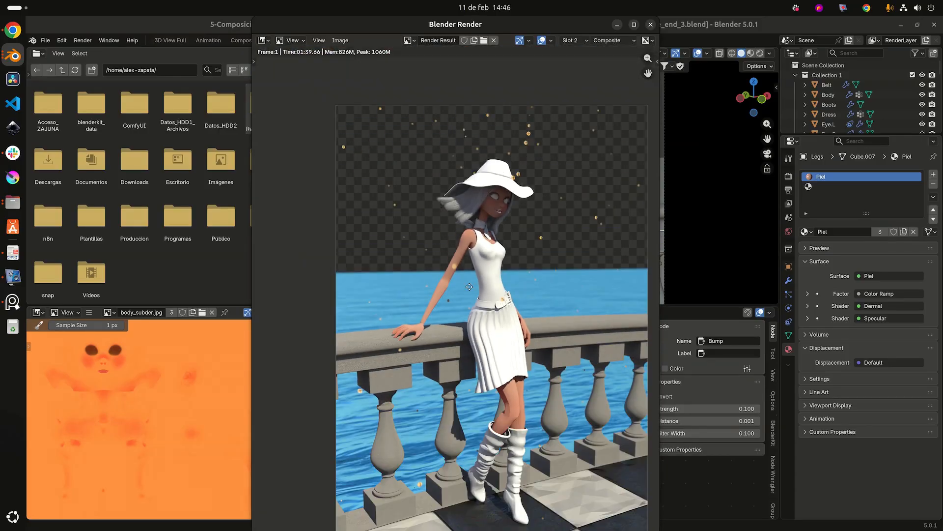
Review the skin across the whole rendered figure, from the face down to the boots, within the full composition.
{"action": "middle_click_drag", "start_coordinate": [469, 287], "coordinate": [442, 246]}
{"action": "scroll", "coordinate": [457, 289], "scroll_direction": "up", "scroll_amount": 2}
{"action": "scroll", "coordinate": [443, 158], "scroll_direction": "up", "scroll_amount": 1}
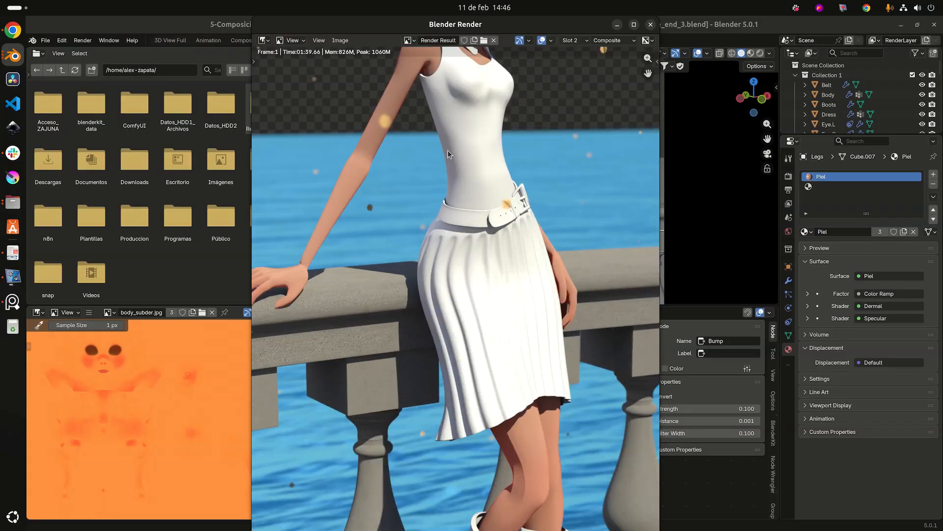
{"action": "scroll", "coordinate": [468, 170], "scroll_direction": "down", "scroll_amount": 2}
{"action": "scroll", "coordinate": [472, 211], "scroll_direction": "down", "scroll_amount": 2}
{"action": "mouse_move", "coordinate": [470, 222]}
{"action": "middle_mouse_down"}
{"action": "mouse_move", "coordinate": [447, 225]}
{"action": "mouse_move", "coordinate": [478, 229]}
{"action": "middle_mouse_up"}
{"action": "scroll", "coordinate": [453, 231], "scroll_direction": "up", "scroll_amount": 2}
{"action": "scroll", "coordinate": [459, 169], "scroll_direction": "down", "scroll_amount": 1}
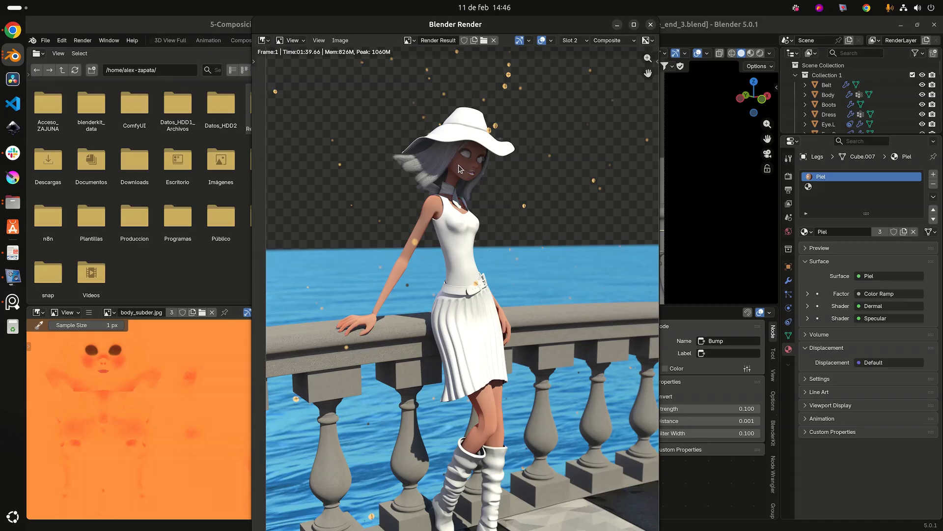
{"action": "scroll", "coordinate": [501, 246], "scroll_direction": "down", "scroll_amount": 1}
{"action": "middle_click_drag", "start_coordinate": [484, 296], "coordinate": [485, 288]}
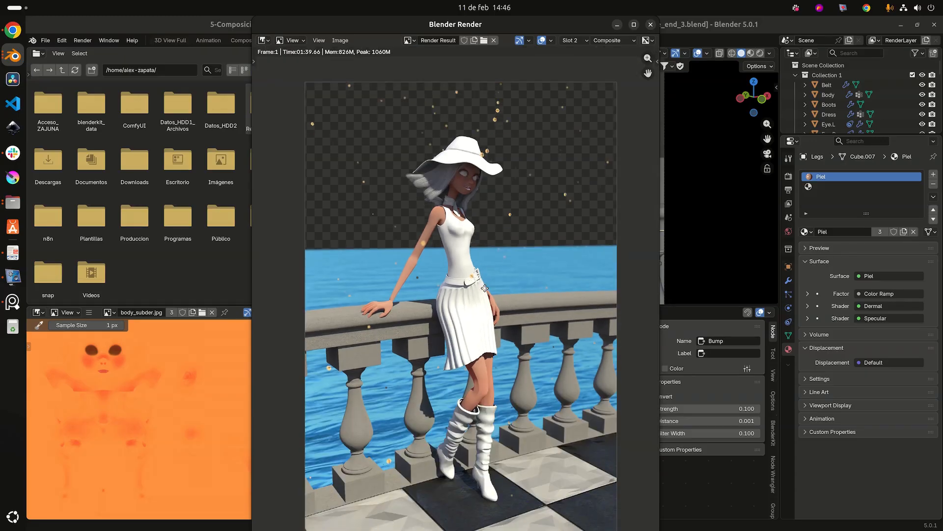